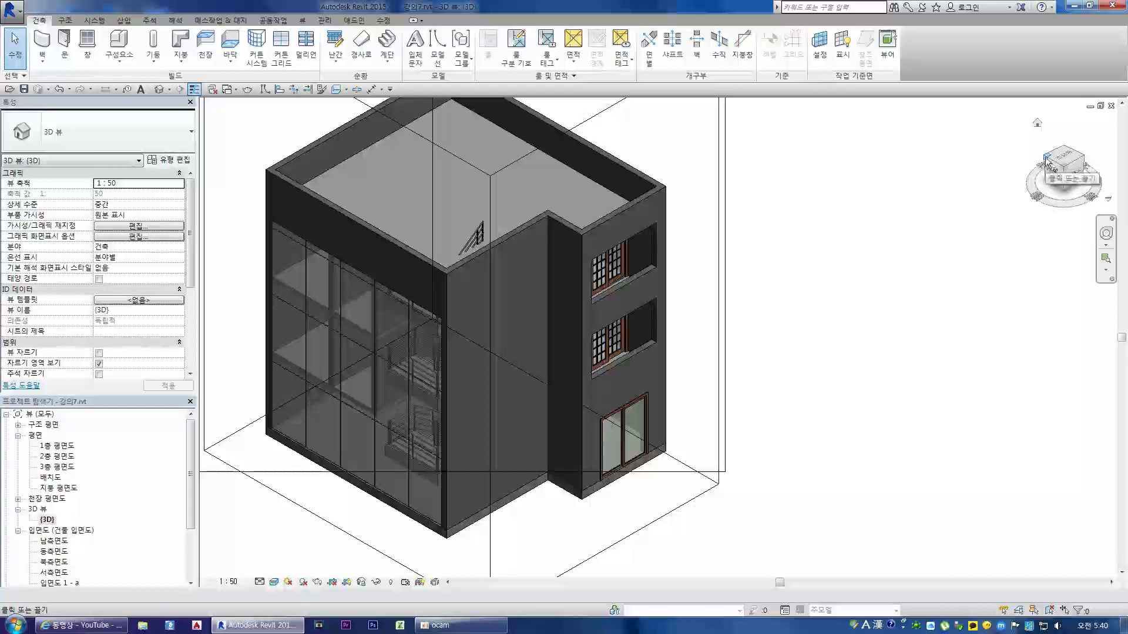
Step: Rotate the 3D view to the building's glazed front corner and compare it with the 2층 평면도 floor plan
left_click(1046, 160)
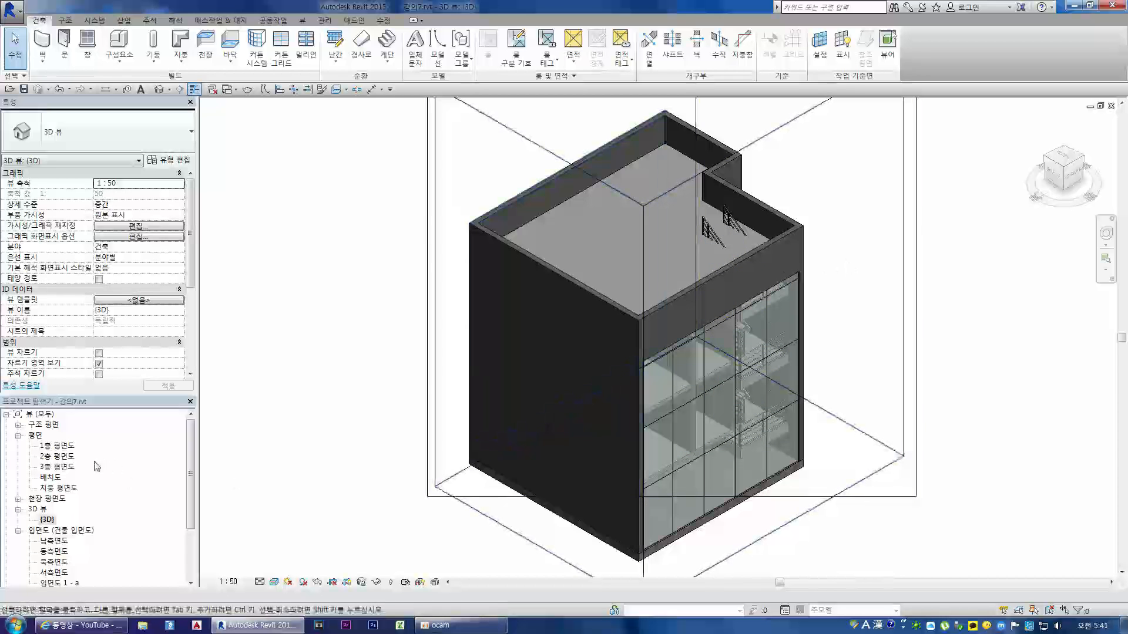
double_click(57, 456)
scroll(529, 340, "down", 3)
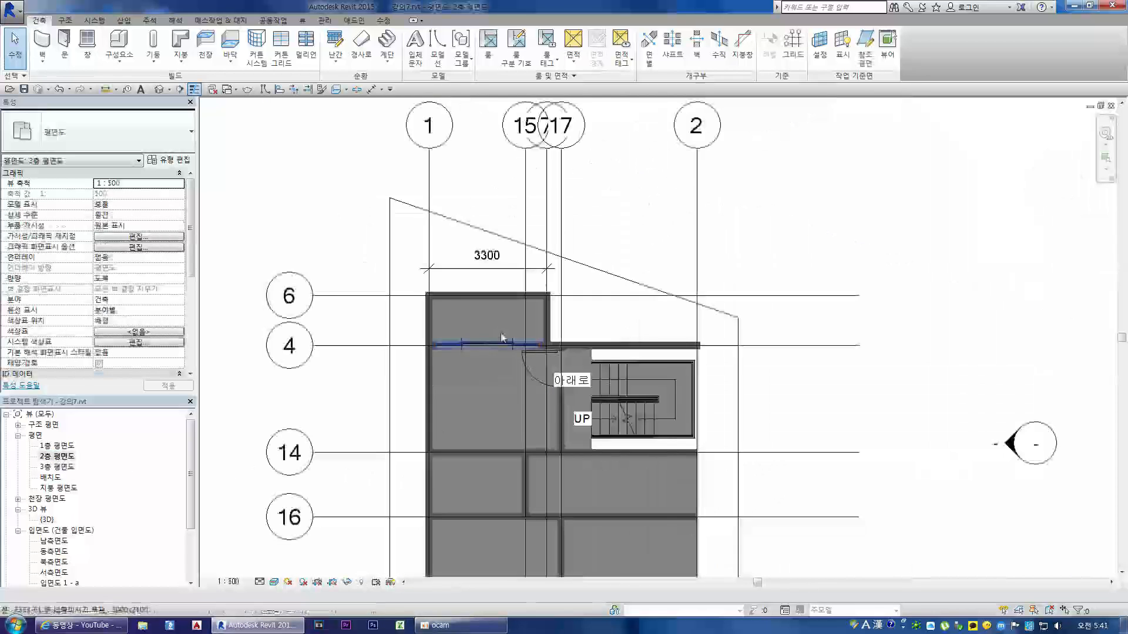
double_click(125, 519)
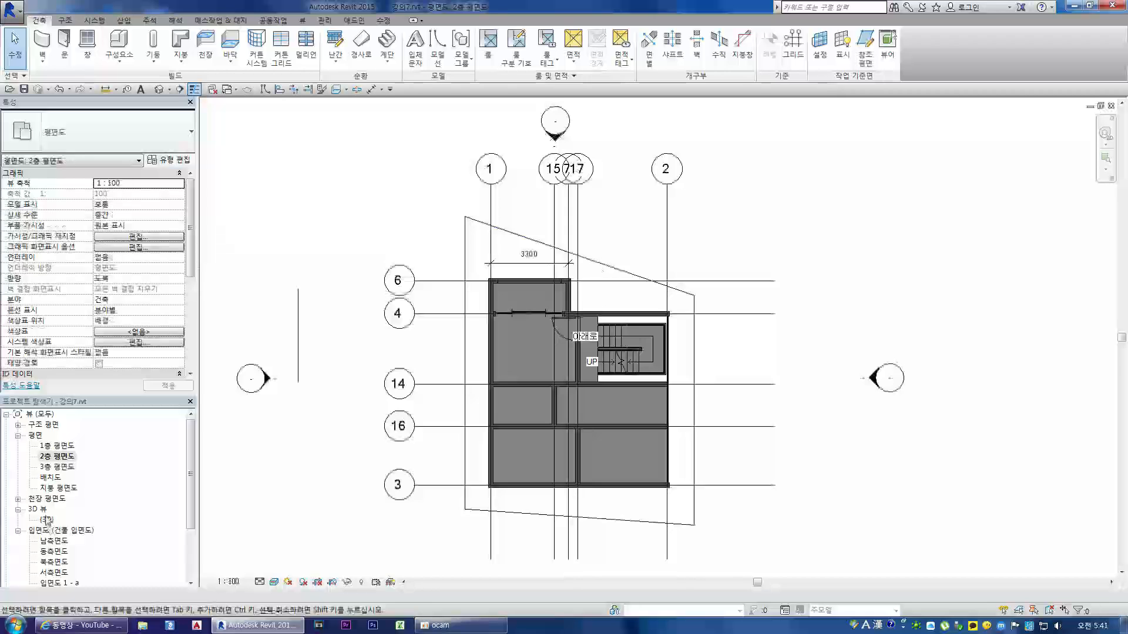
scroll(758, 155, "down", 2)
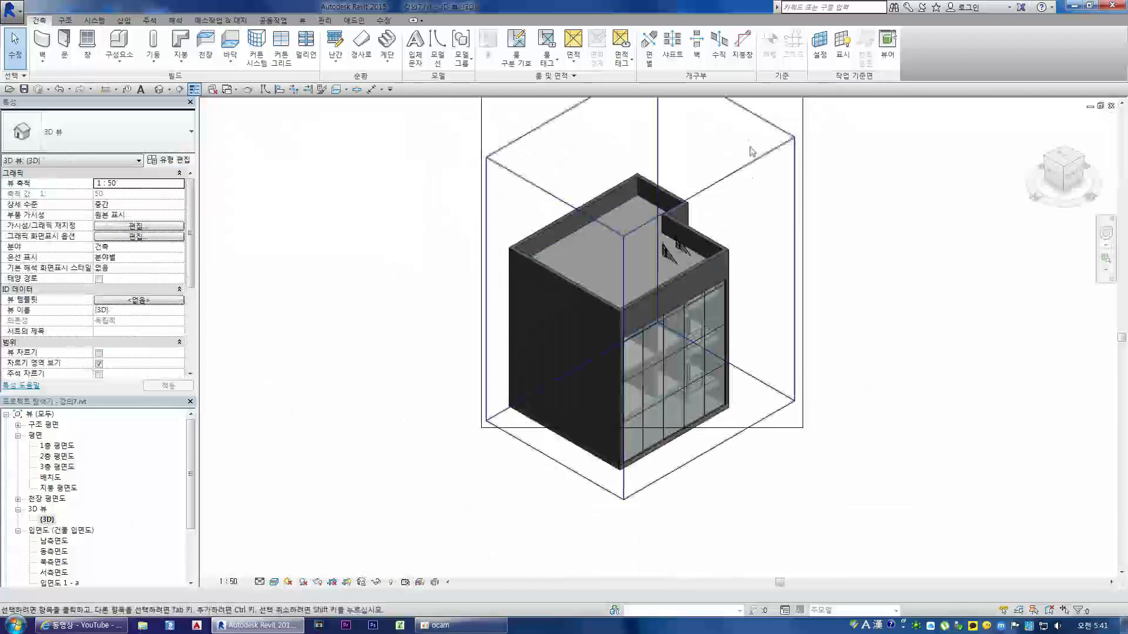
Step: Lower the top face of the 3D view's section box to cut through the second floor and expose its rooms
left_click(765, 159)
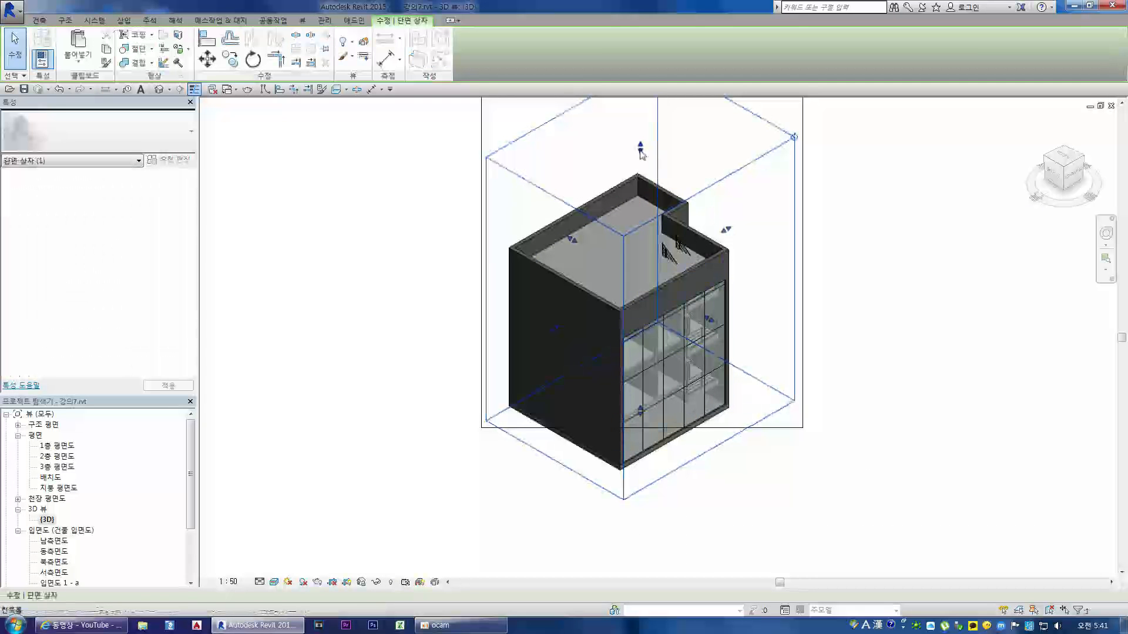
mouse_move(637, 289)
left_mouse_down()
mouse_move(641, 322)
mouse_move(643, 305)
left_mouse_up()
scroll(641, 337, "up", 6)
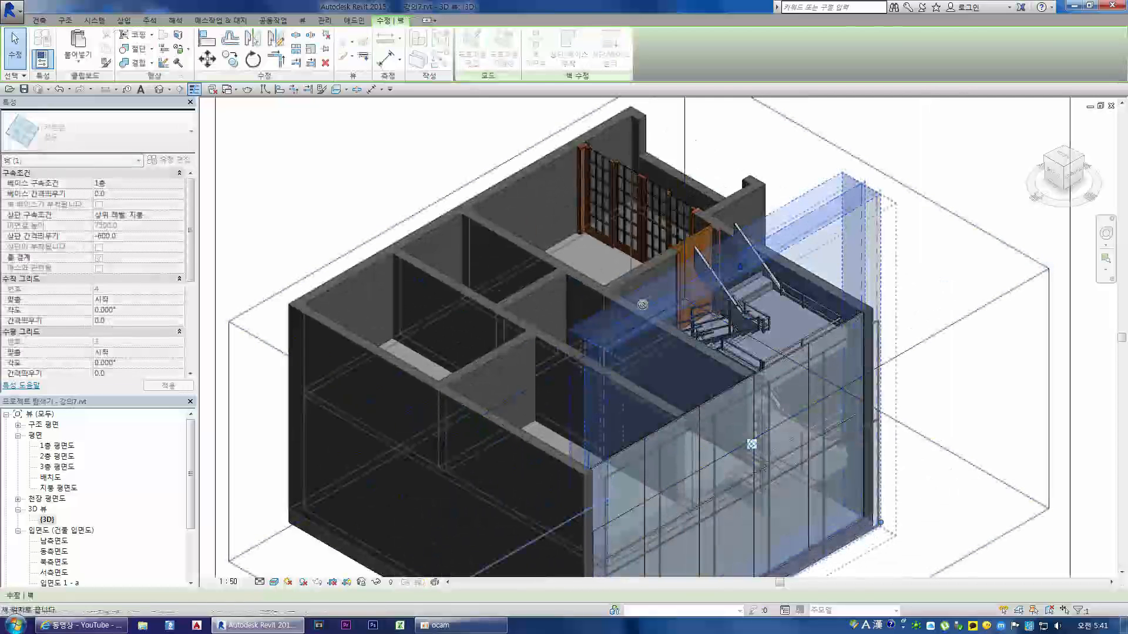
key("Escape")
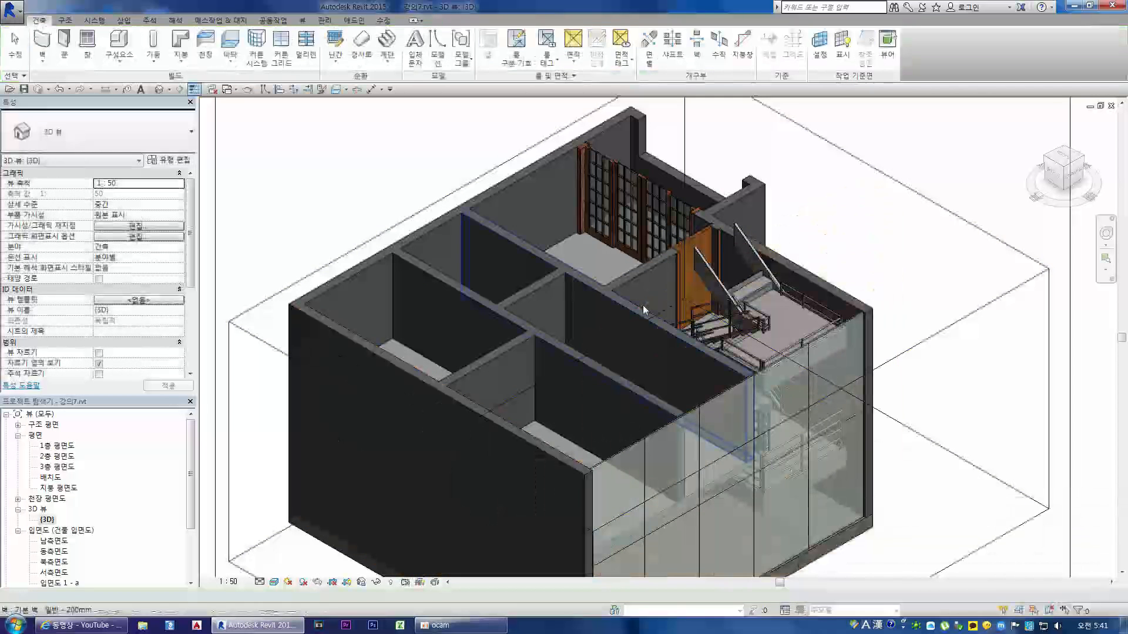
left_click(659, 300)
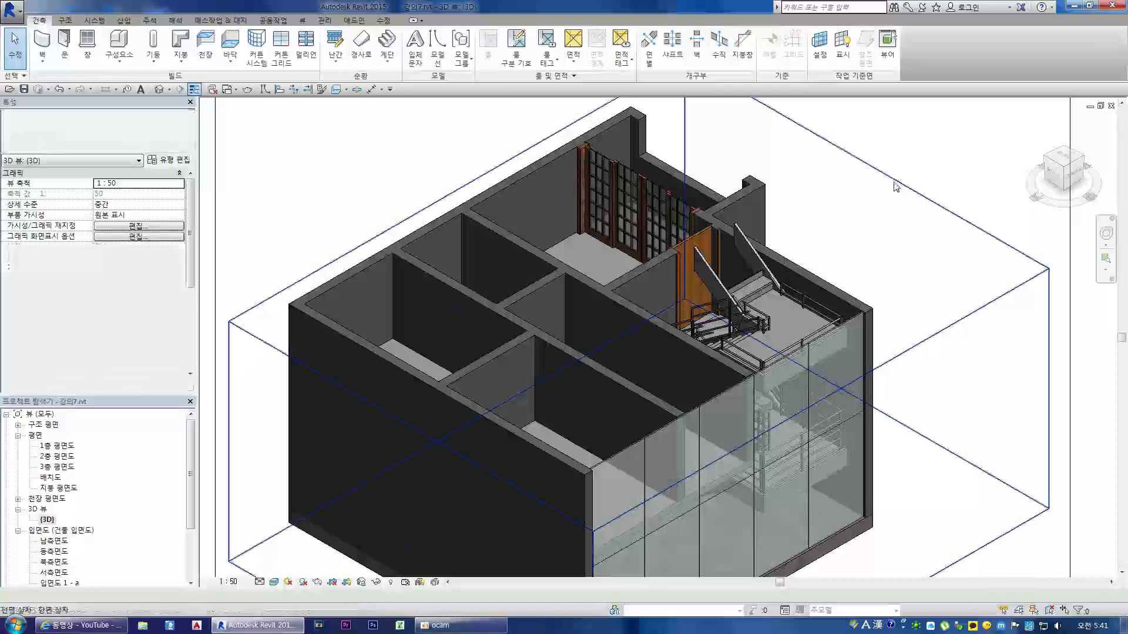
left_click_drag(647, 305, 642, 324)
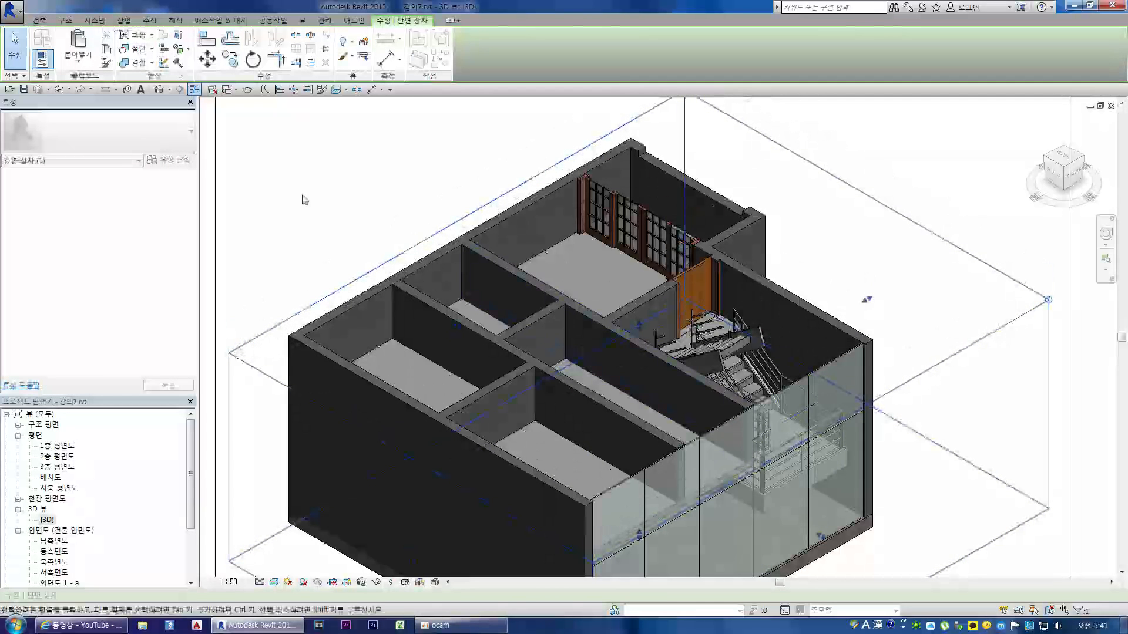
left_click(69, 90)
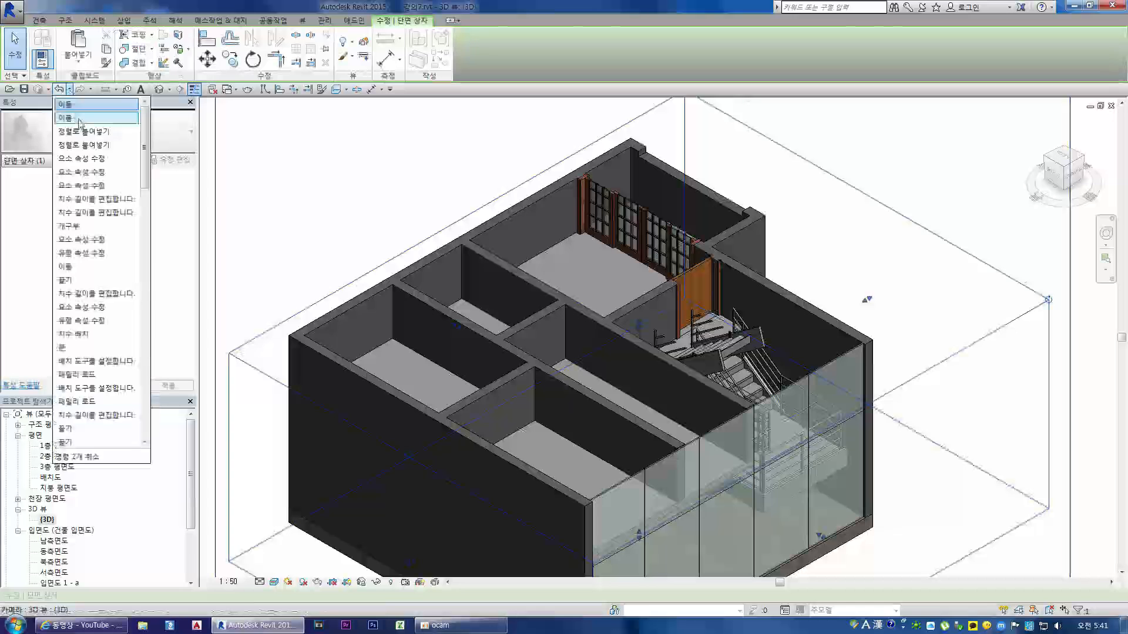
left_click(115, 115)
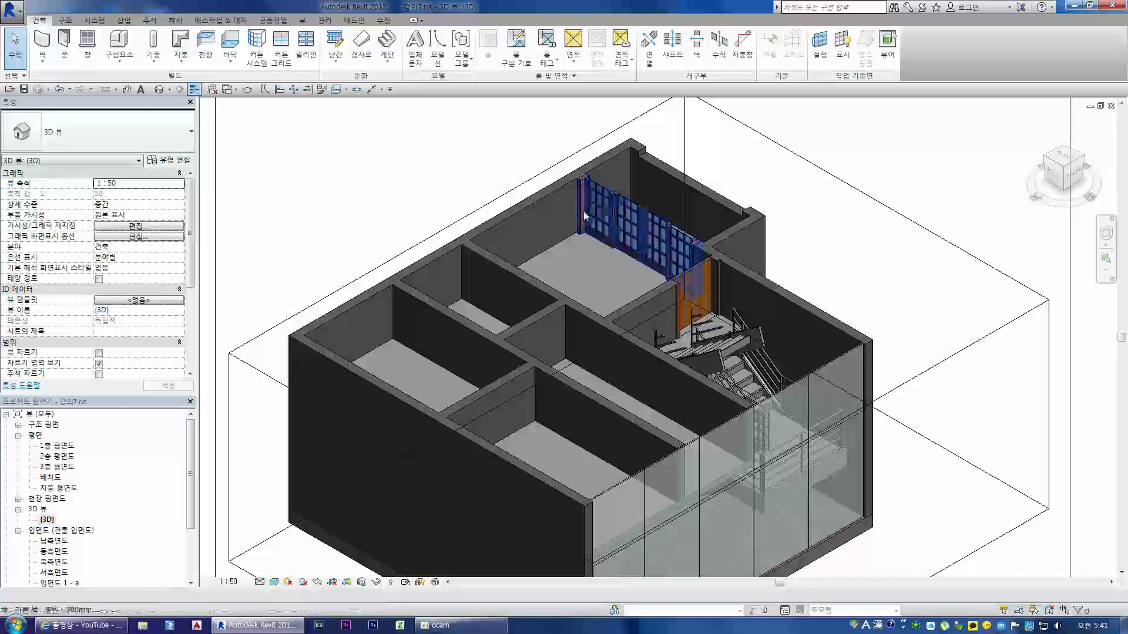
left_click(529, 180)
left_click(69, 90)
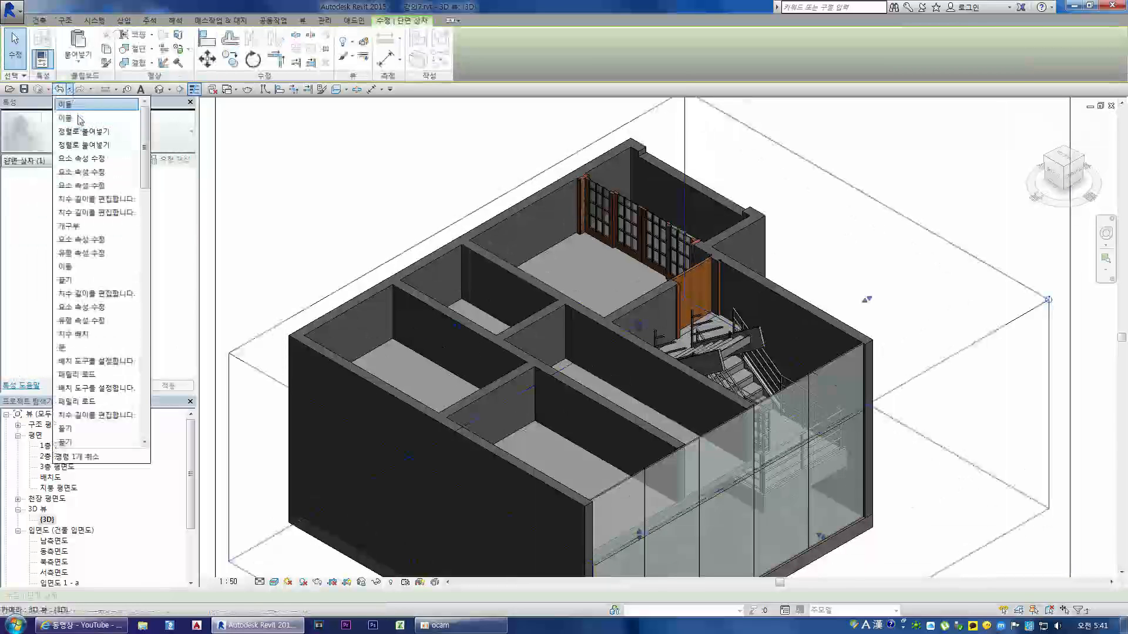
left_click(116, 117)
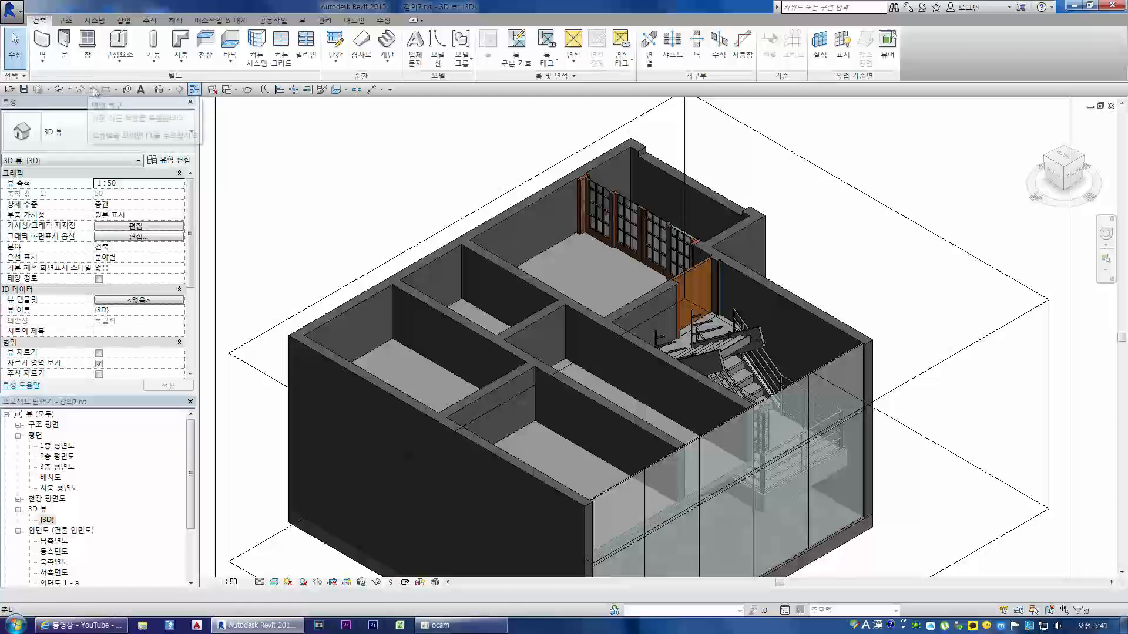
scroll(565, 217, "down", 1)
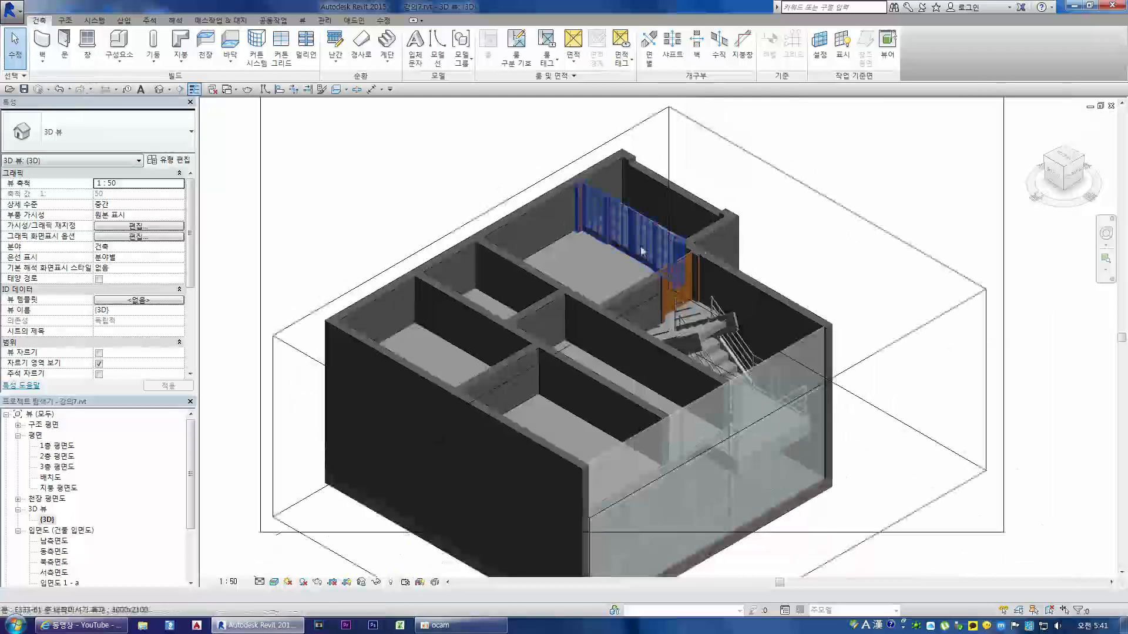
scroll(693, 171, "up", 3)
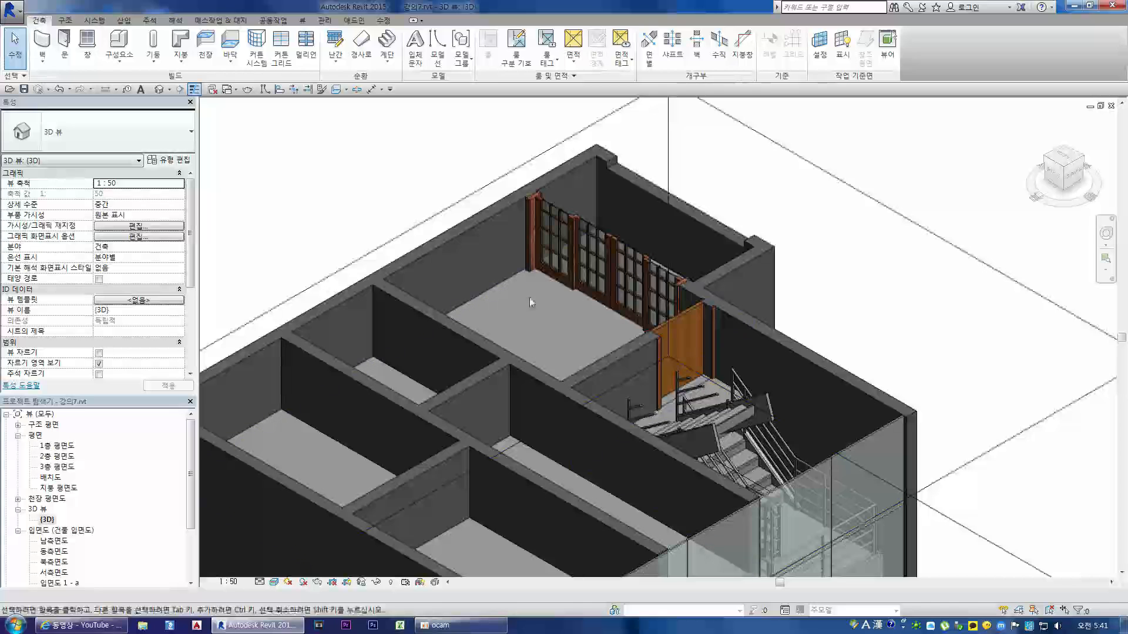
Step: In 2층 평면도, place a camera near grids 1 and 14, aimed diagonally across the room past the sliding doors on grid 4
double_click(57, 455)
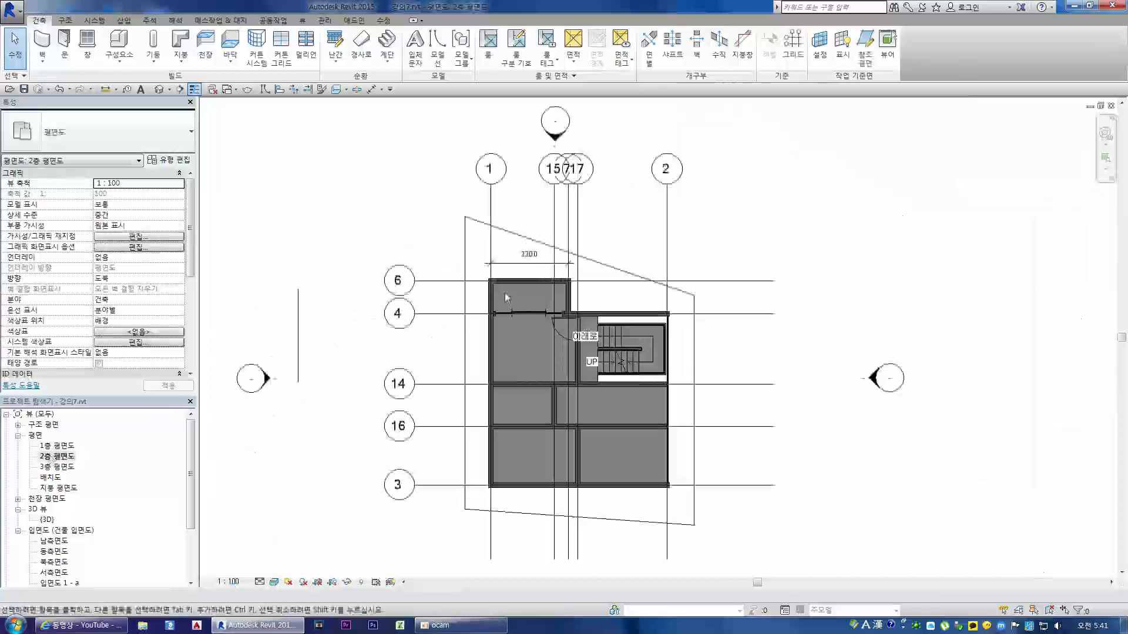
left_click(302, 21)
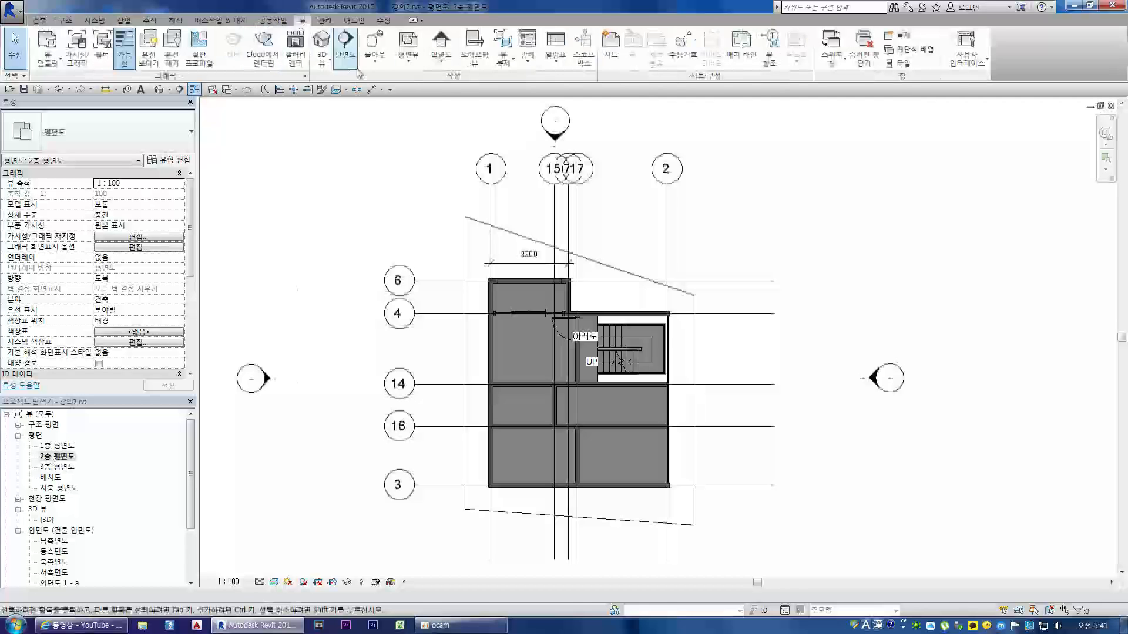
left_click(325, 65)
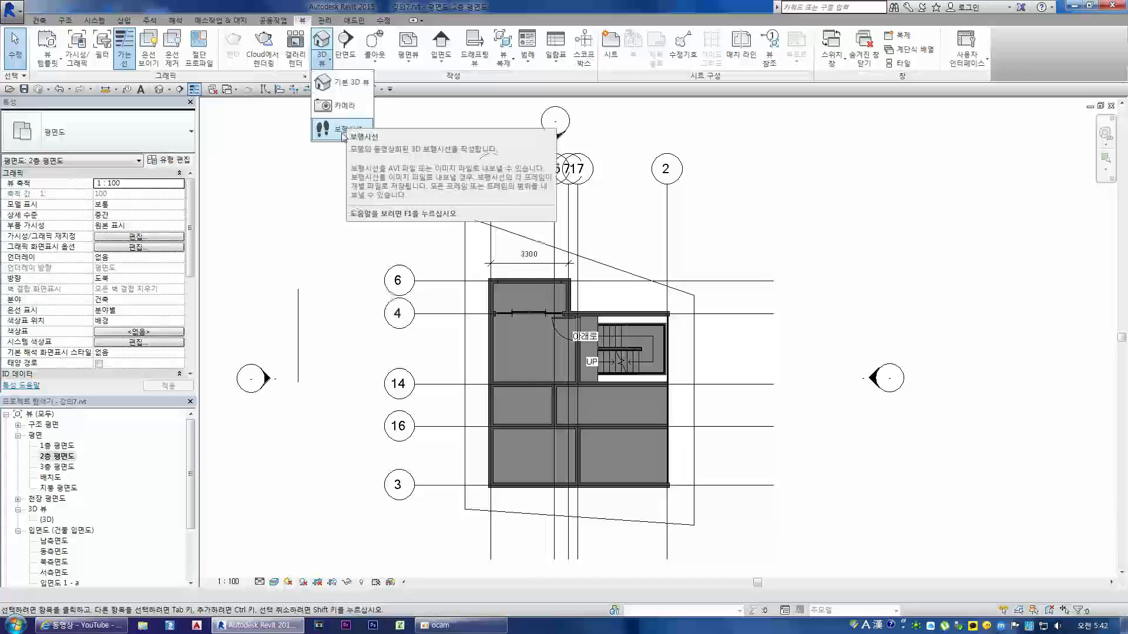
left_click(342, 105)
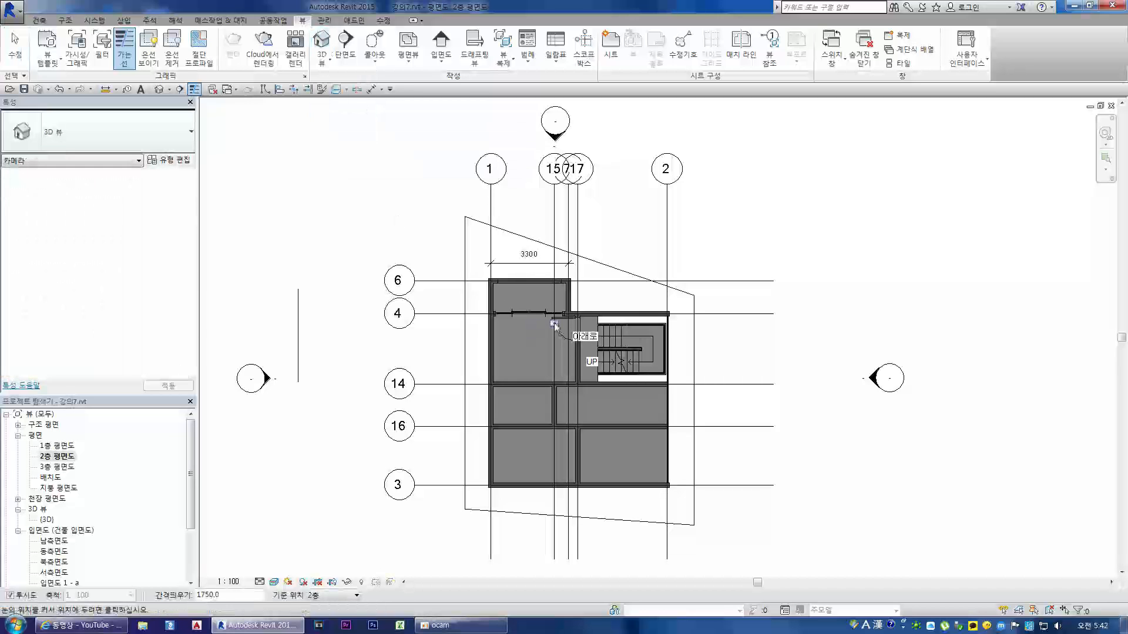
left_click(500, 381)
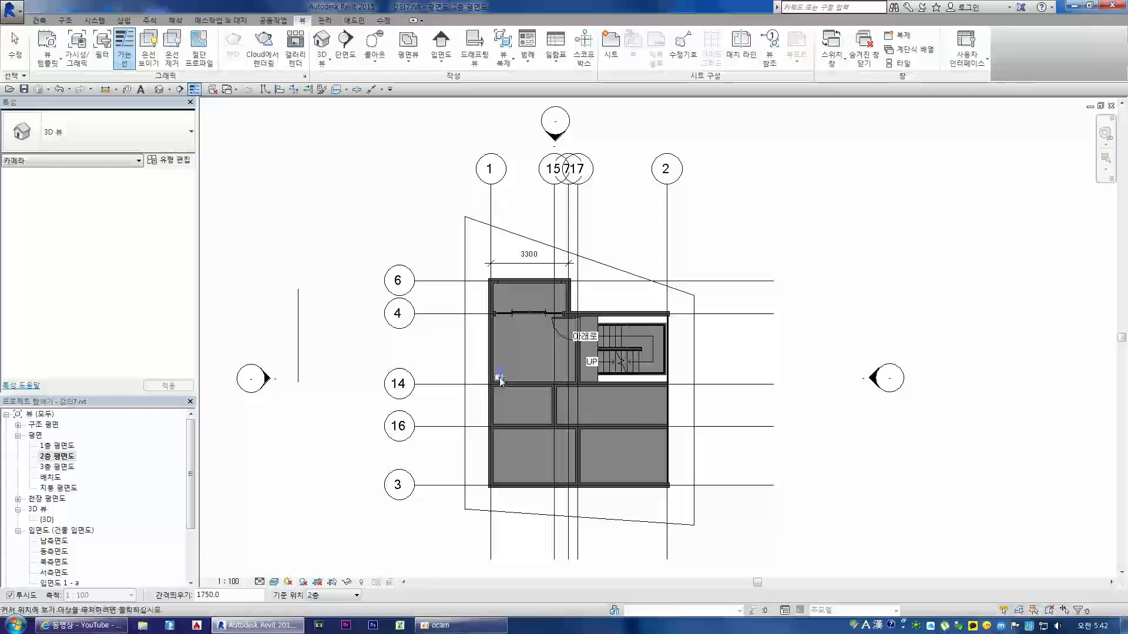
left_click(584, 242)
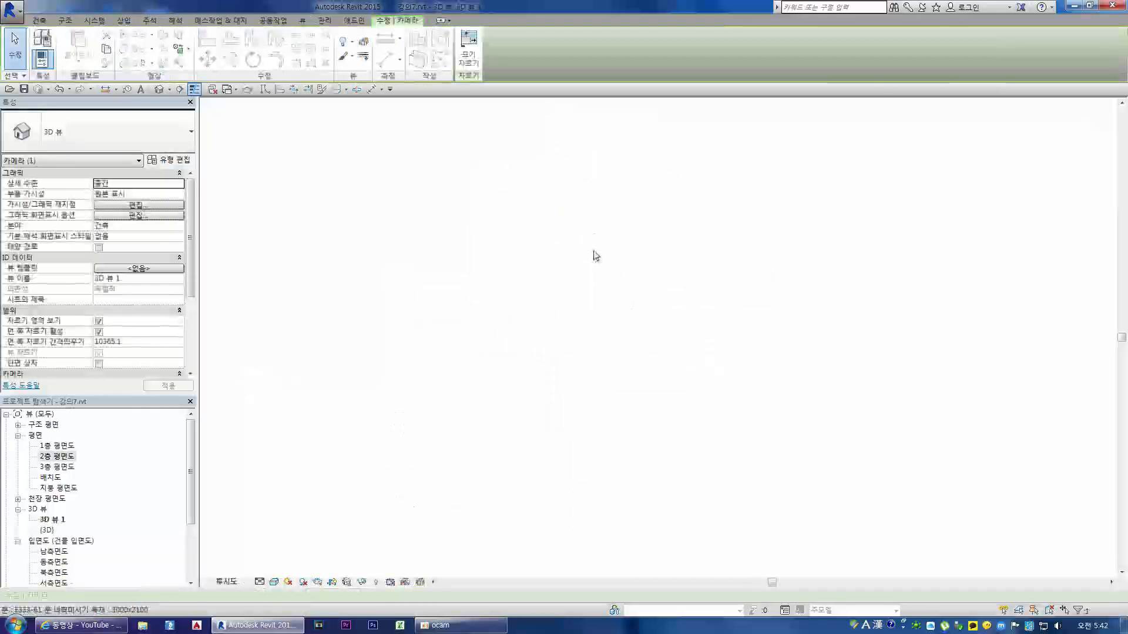
scroll(557, 305, "down", 3)
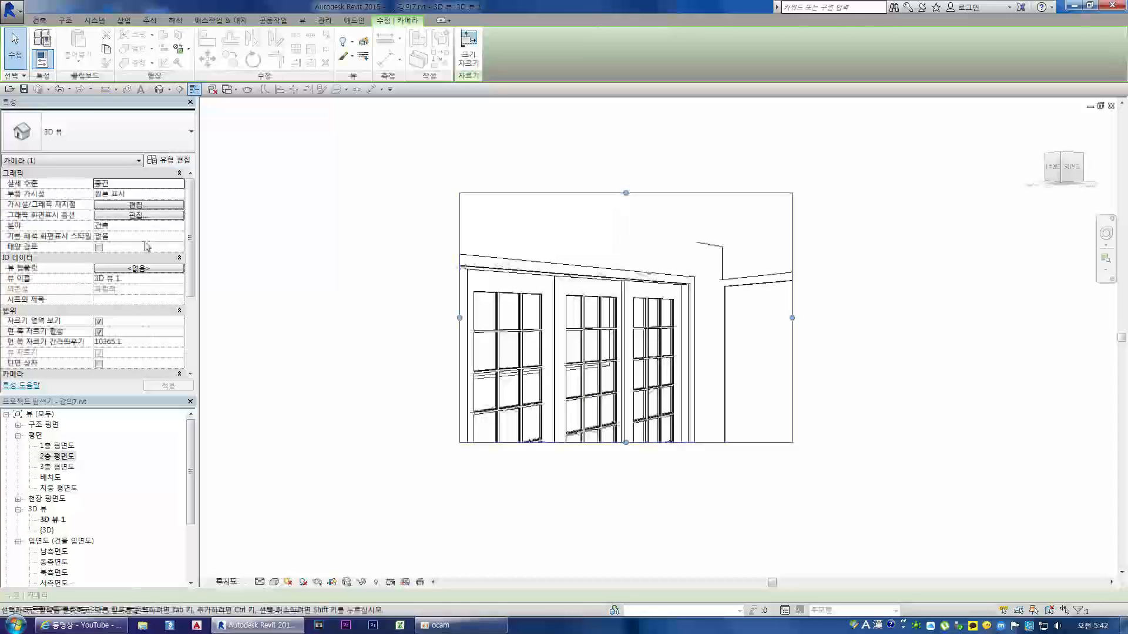
Step: Set both the eye height and the target height of the camera to 1650
left_click_drag(193, 228, 193, 300)
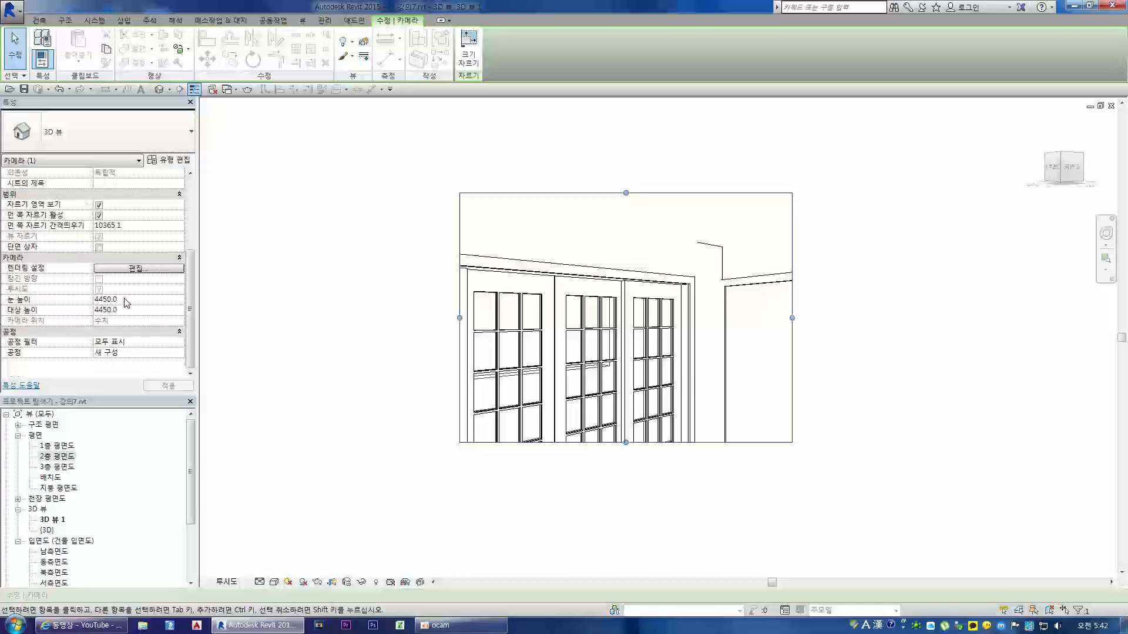
left_click_drag(192, 285, 190, 213)
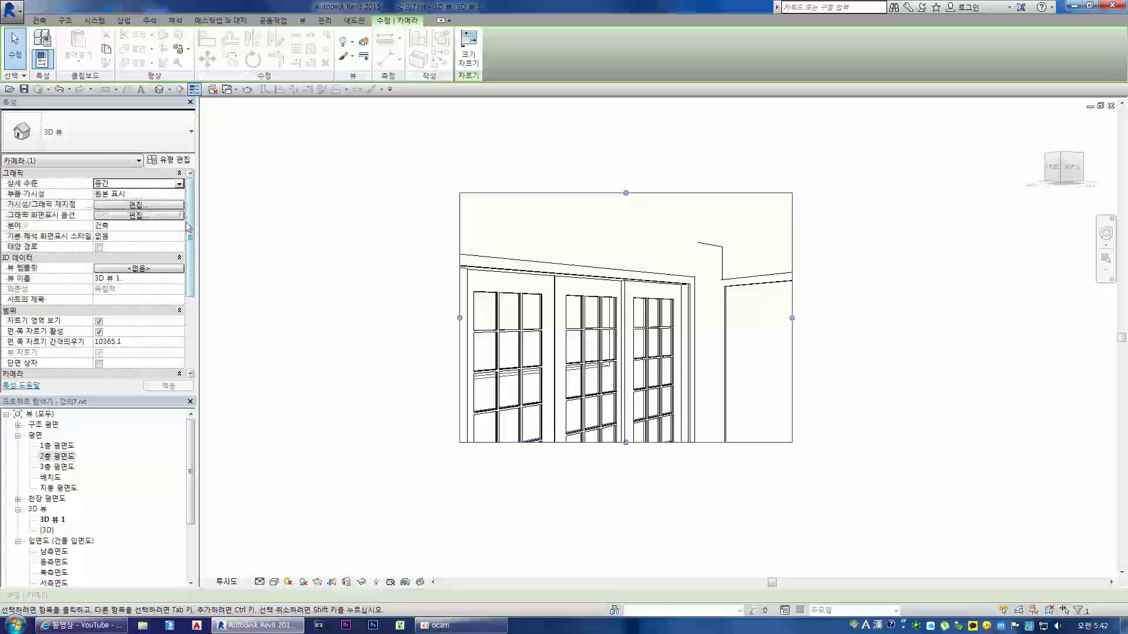
left_click_drag(192, 225, 185, 200)
left_click(130, 300)
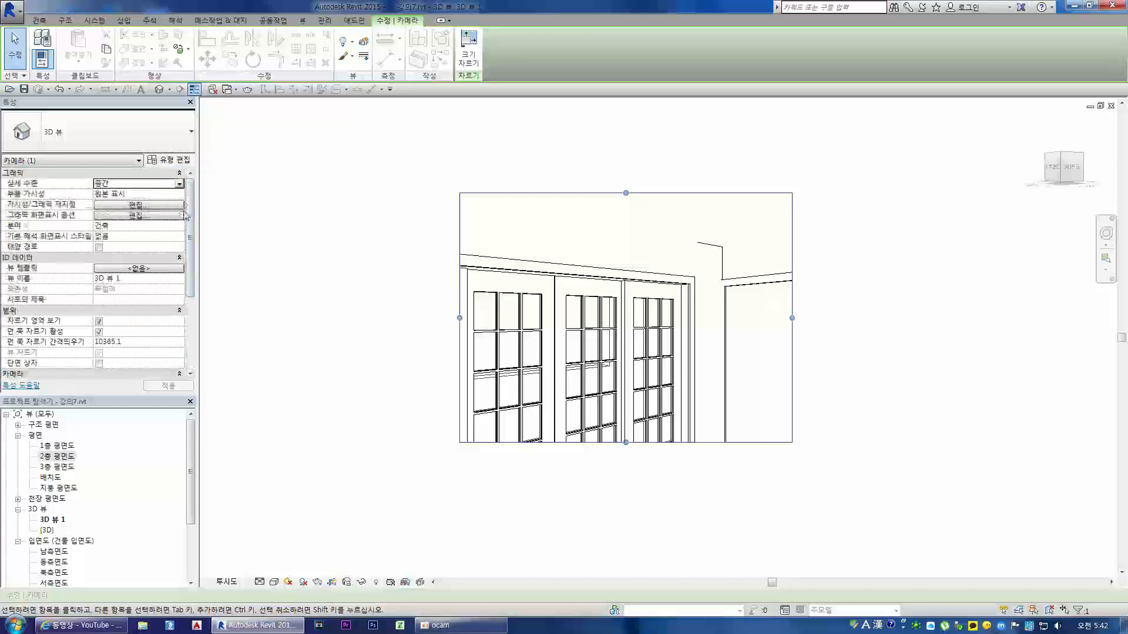
left_click_drag(191, 226, 191, 304)
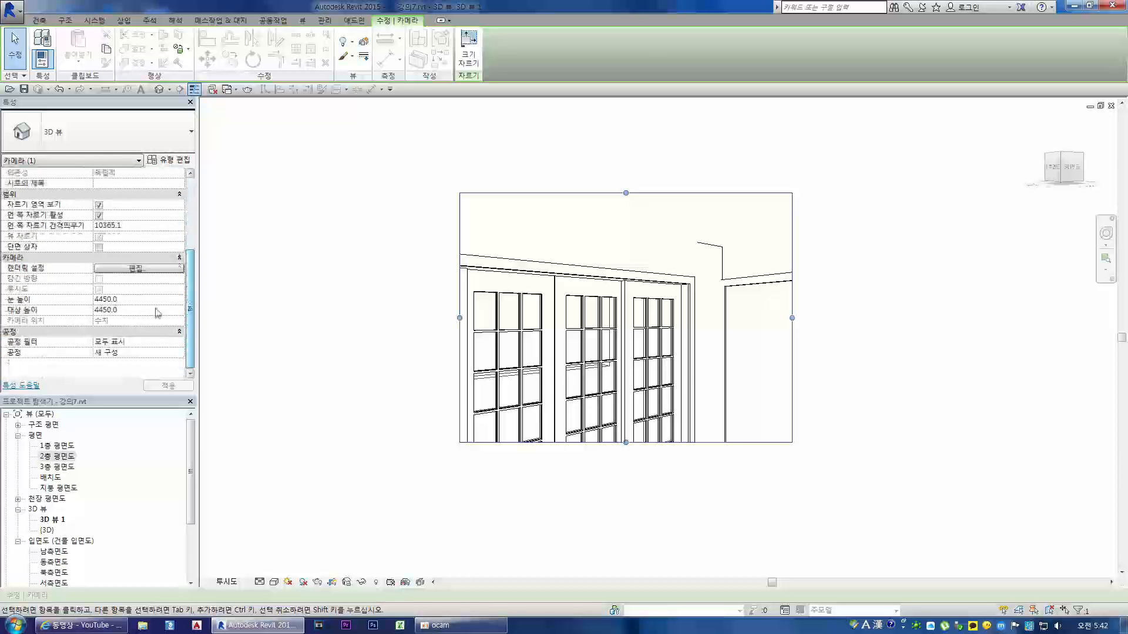
left_click(130, 299)
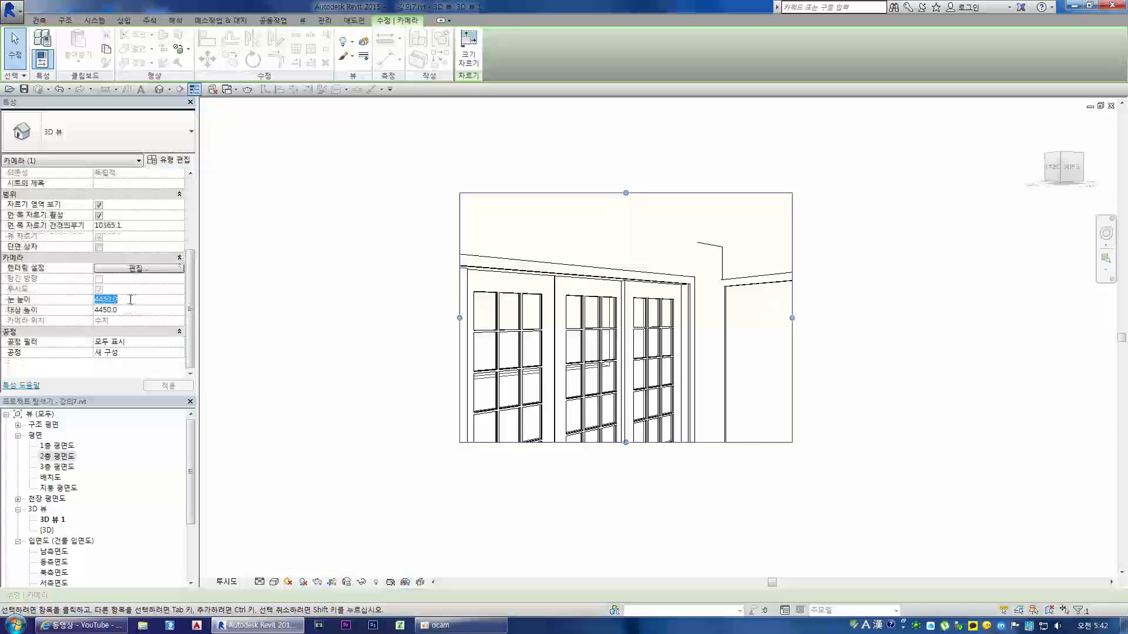
type("1650")
key("Return")
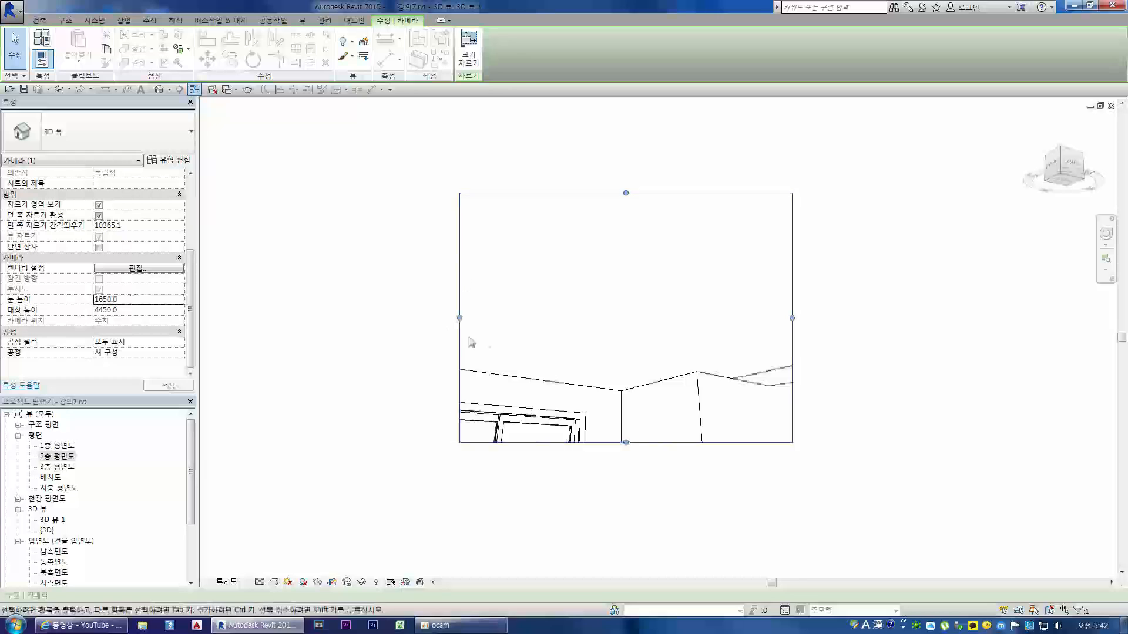
left_click(128, 309)
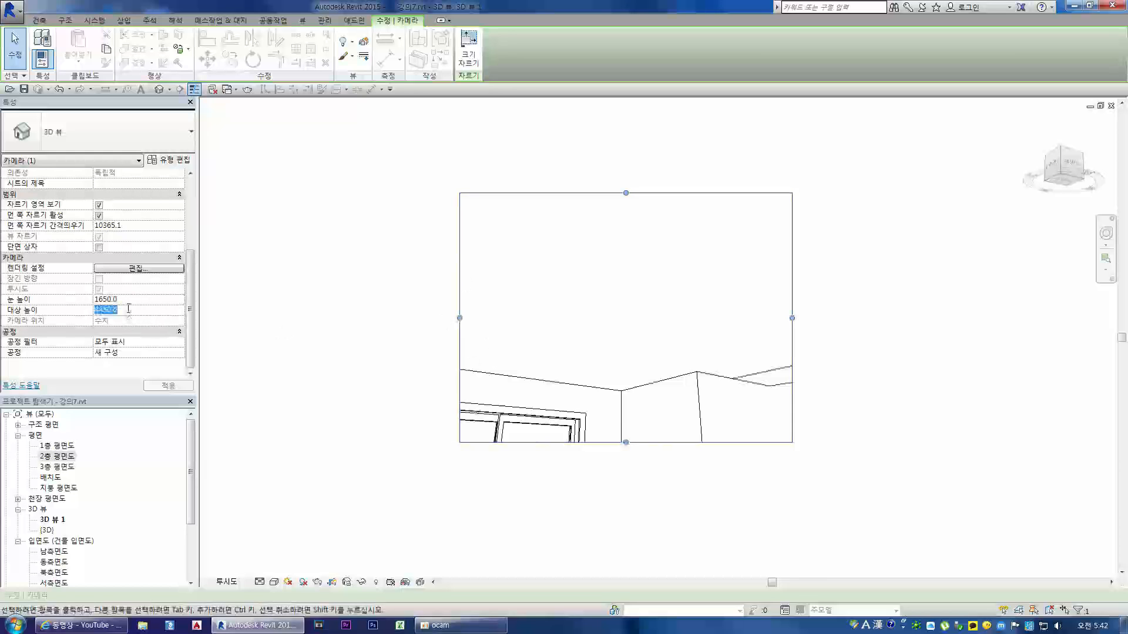
type("1650")
key("Return")
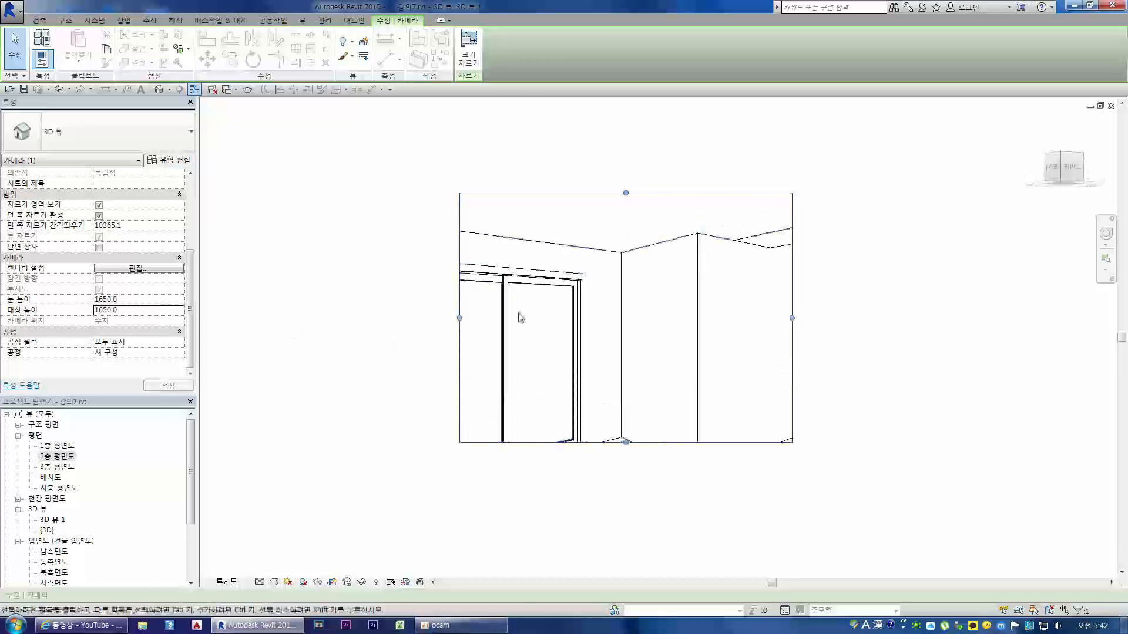
Step: Restore the camera's eye height and target height to 4450
left_click(137, 298)
type("4450")
left_click(130, 311)
type("445")
key("Return")
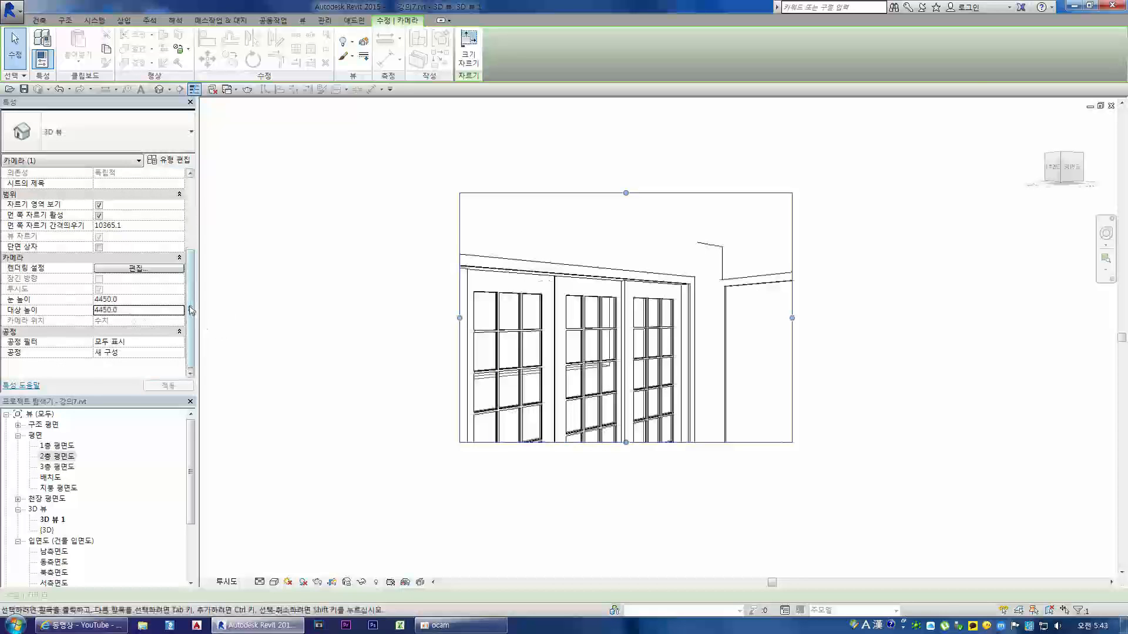
Step: Enlarge the camera view's crop region on all four sides to take in the full sliding doors, the side door and the floor
left_click_drag(192, 311, 193, 236)
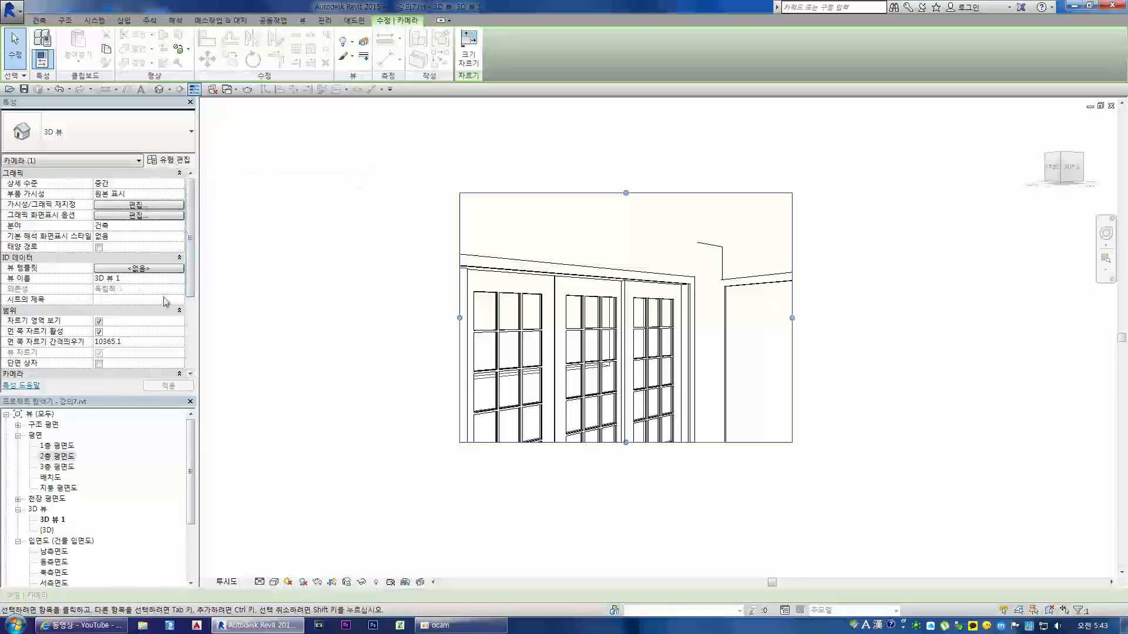
mouse_move(192, 235)
left_mouse_down()
mouse_move(193, 309)
mouse_move(191, 230)
left_mouse_up()
mouse_move(193, 235)
left_mouse_down()
mouse_move(192, 308)
mouse_move(192, 232)
left_mouse_up()
scroll(309, 353, "down", 2)
scroll(562, 323, "down", 3)
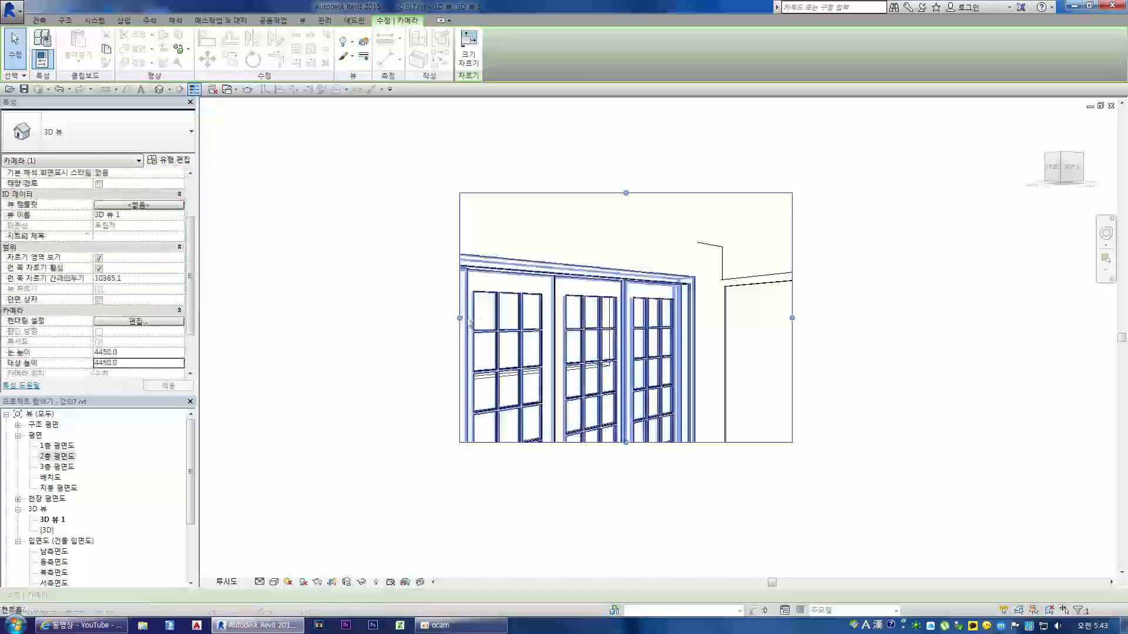
left_click_drag(598, 435, 598, 526)
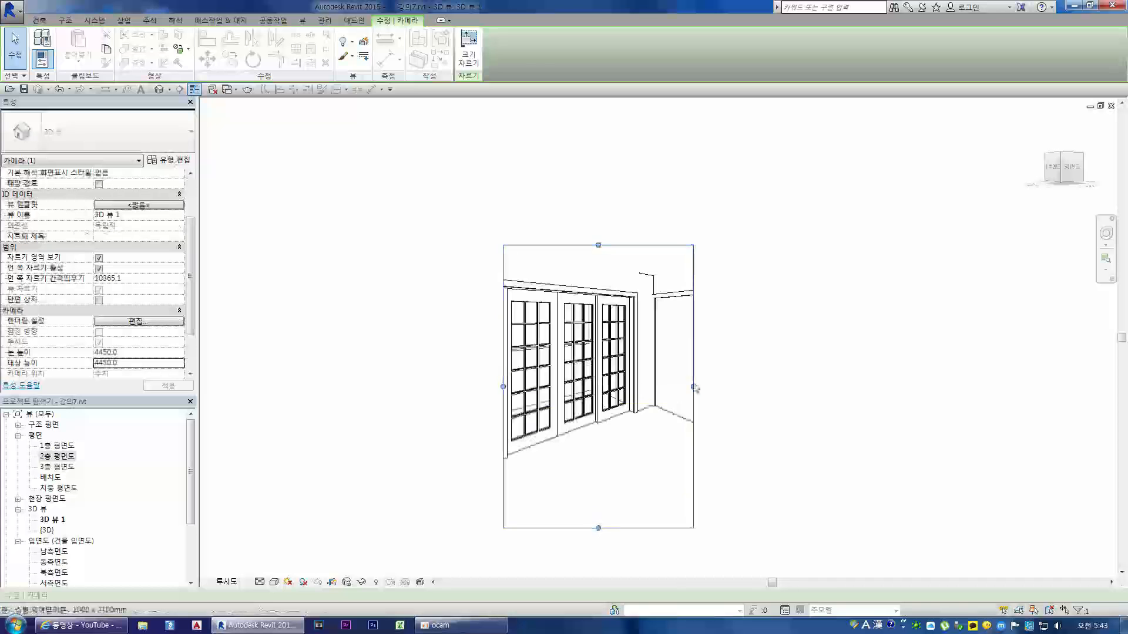
left_click_drag(693, 385, 874, 385)
left_click_drag(503, 387, 351, 385)
left_click_drag(612, 246, 617, 163)
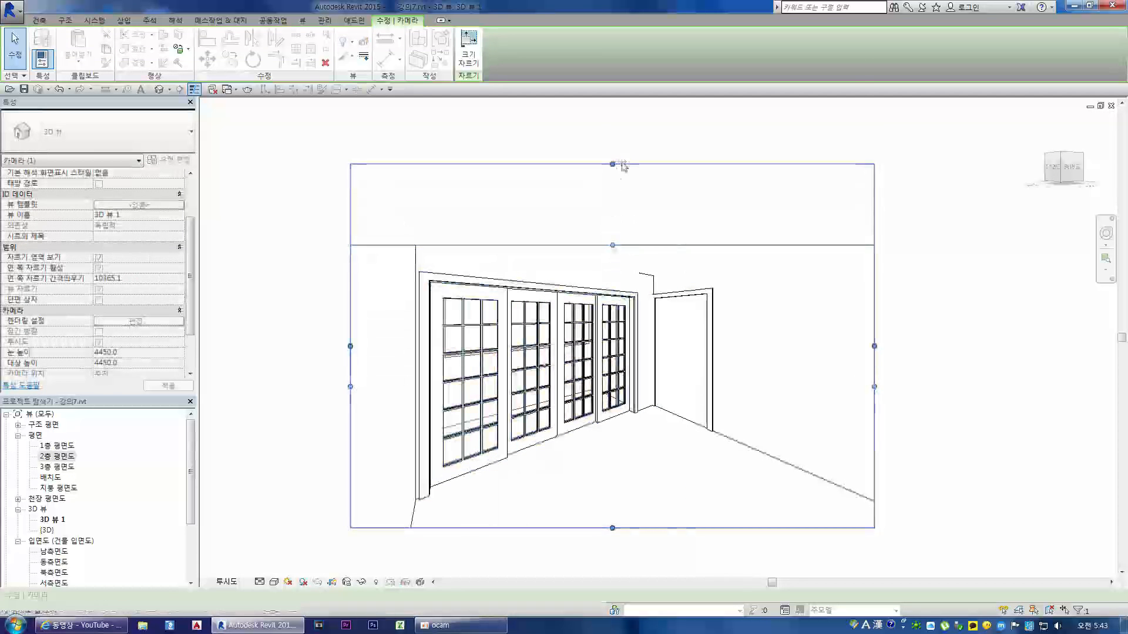
scroll(624, 270, "down", 3)
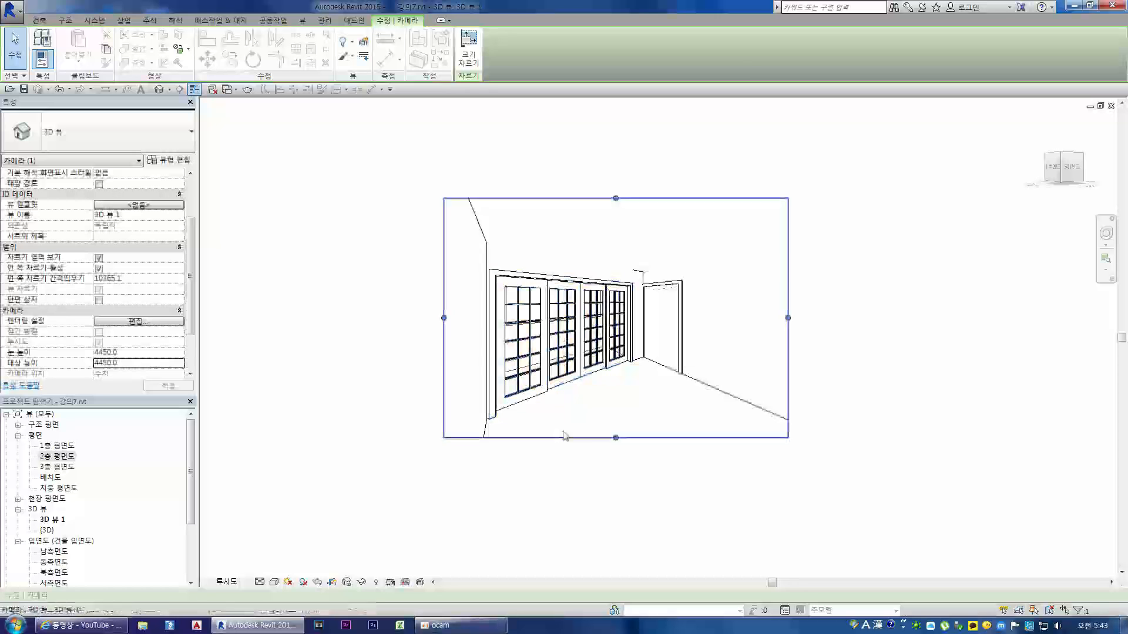
Step: Set the camera view's detail level to 높음 and its visual style to 사실적
left_click(260, 584)
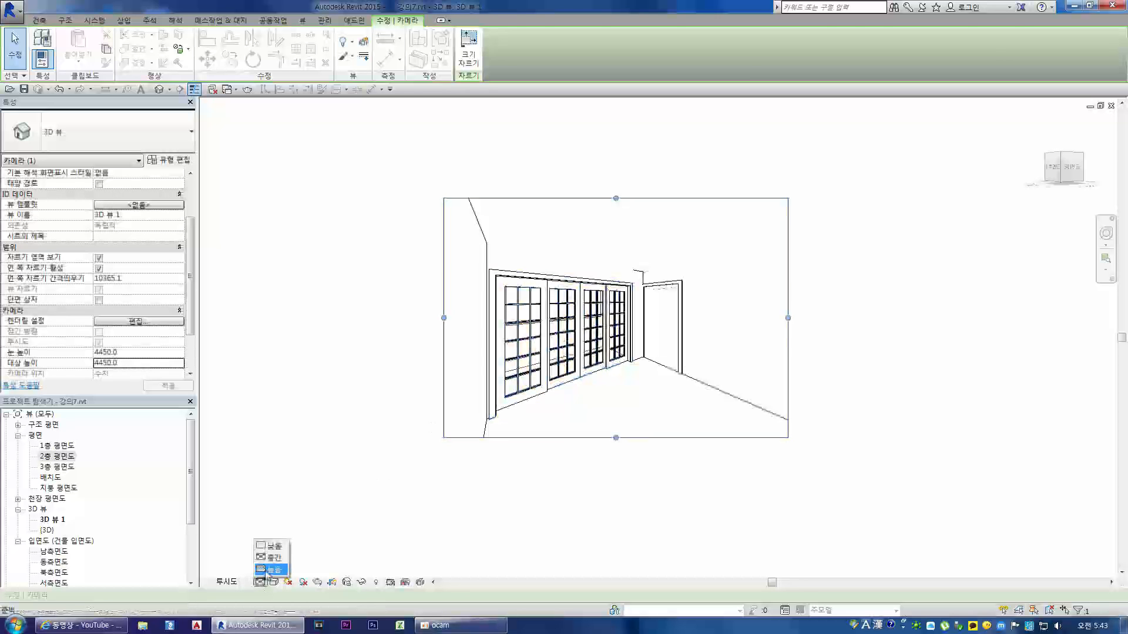
left_click(272, 571)
left_click(353, 507)
left_click(275, 583)
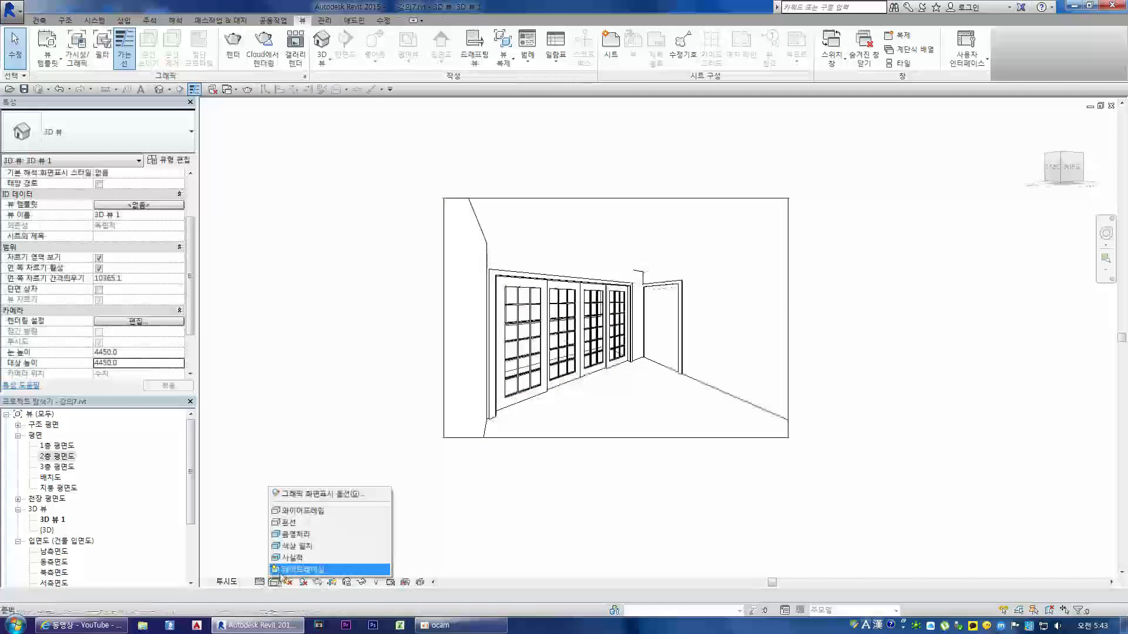
left_click(306, 553)
scroll(525, 433, "up", 2)
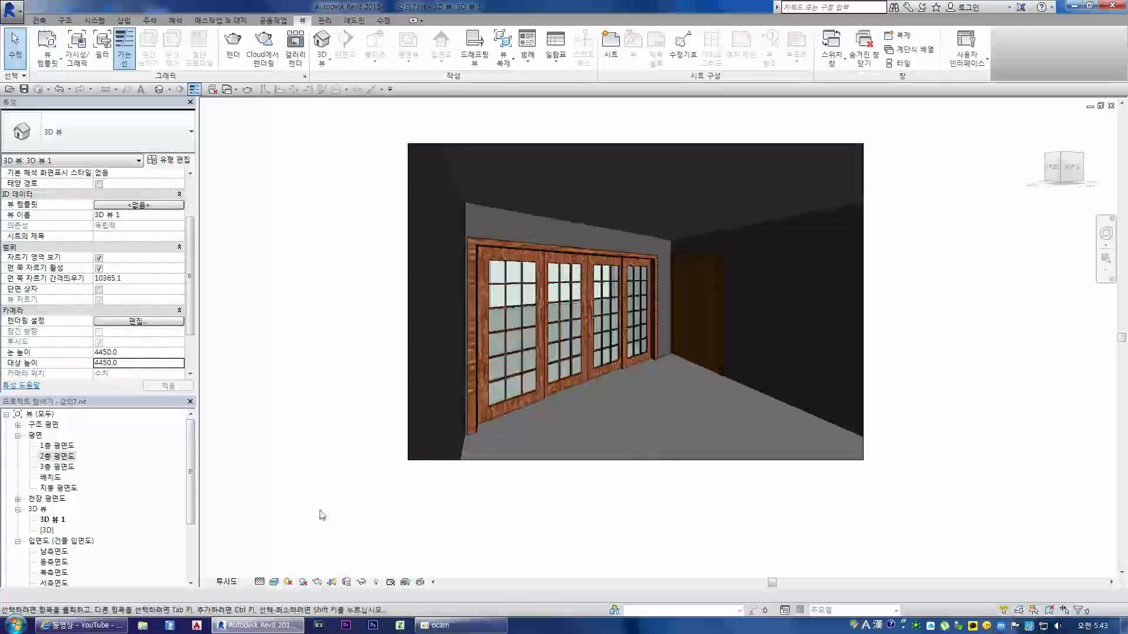
Step: Try to render the interior camera view at 가장 좋음 quality and stop the render
left_click(233, 47)
left_click(156, 56)
left_click(94, 94)
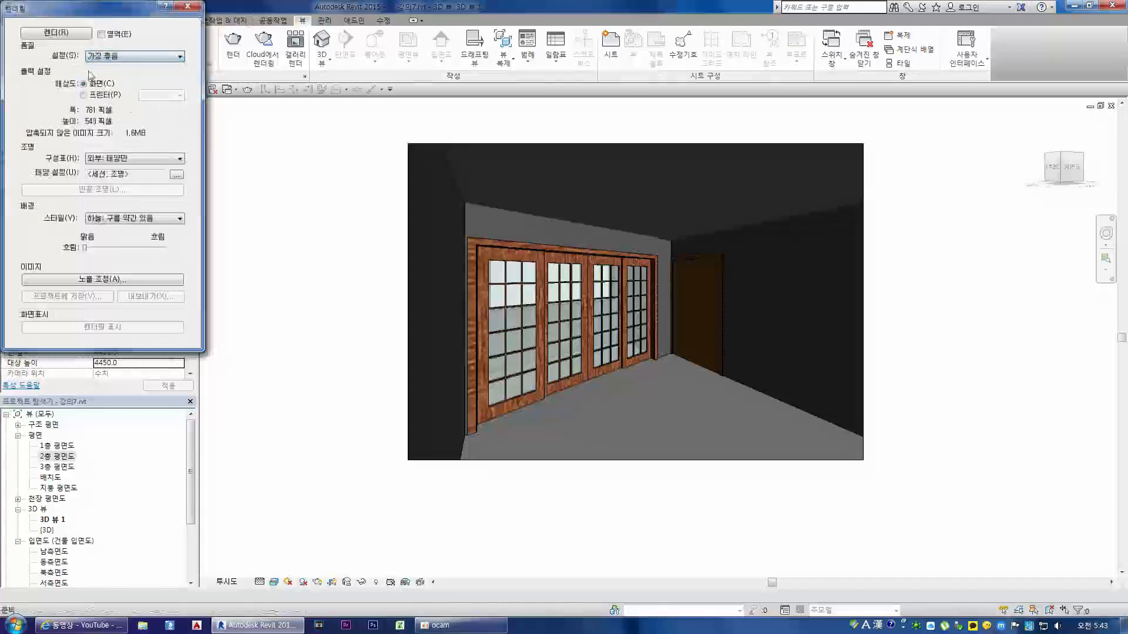
left_click(56, 33)
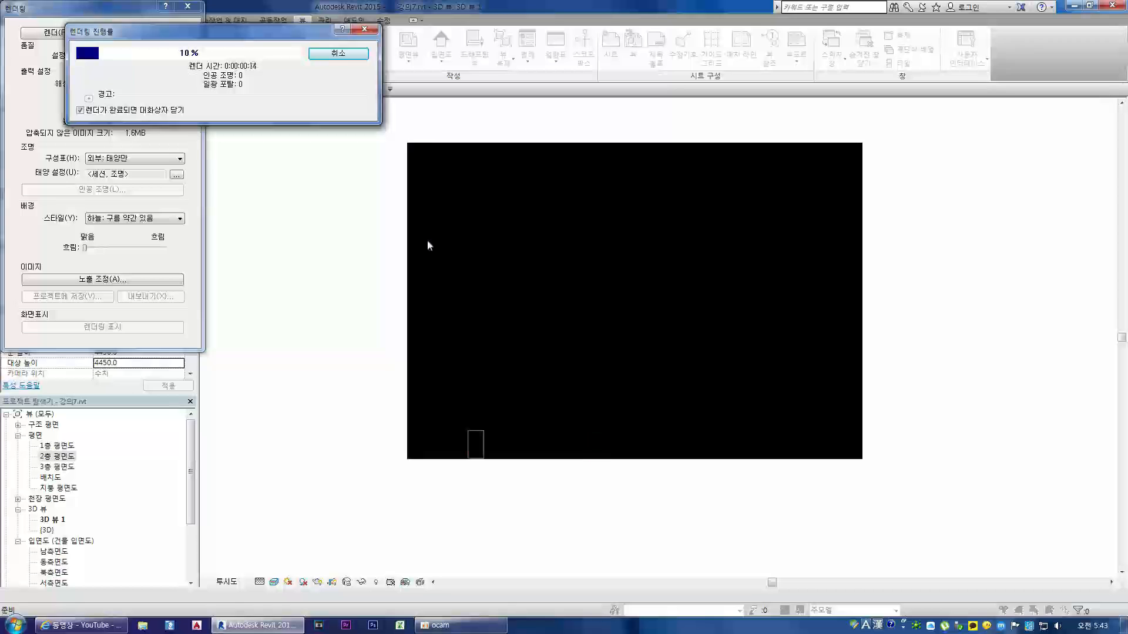
left_click(491, 622)
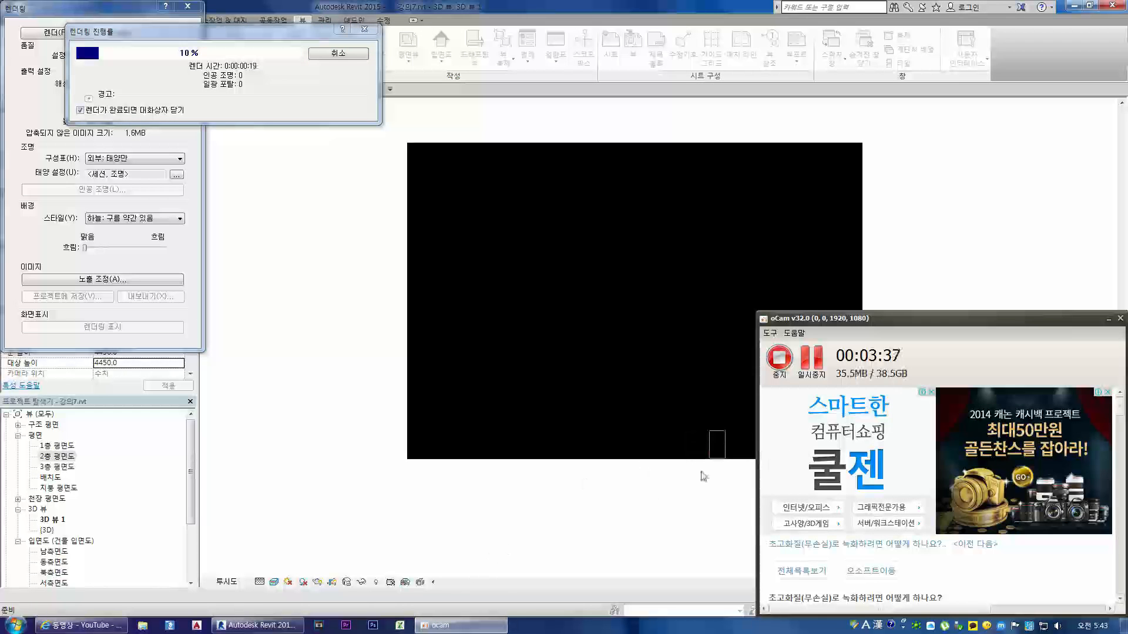
left_click(361, 543)
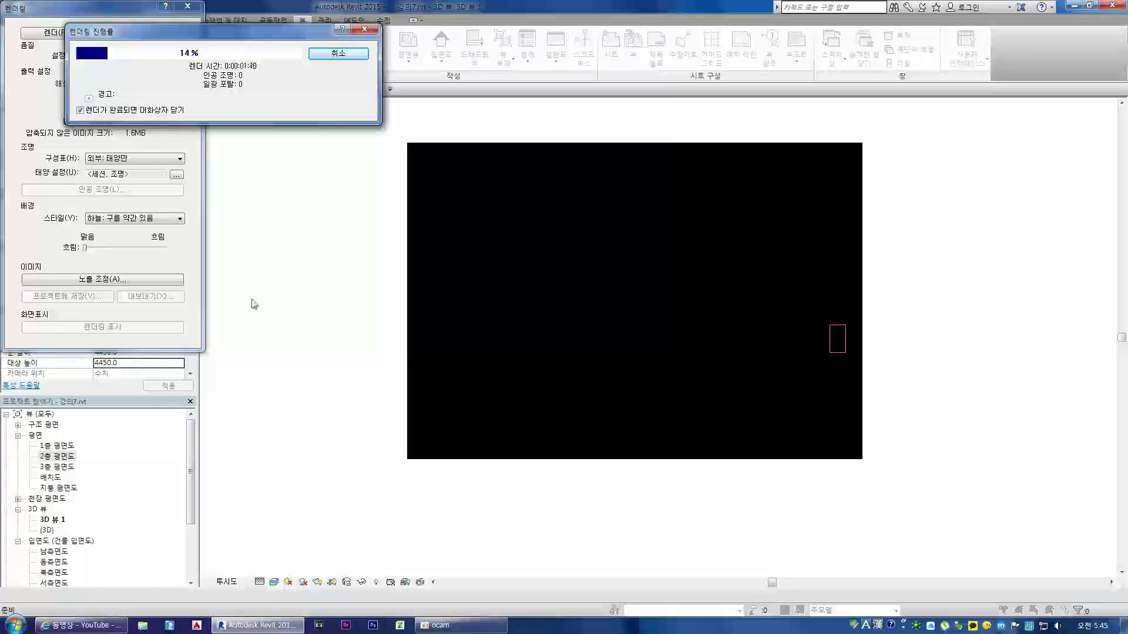
left_click(338, 53)
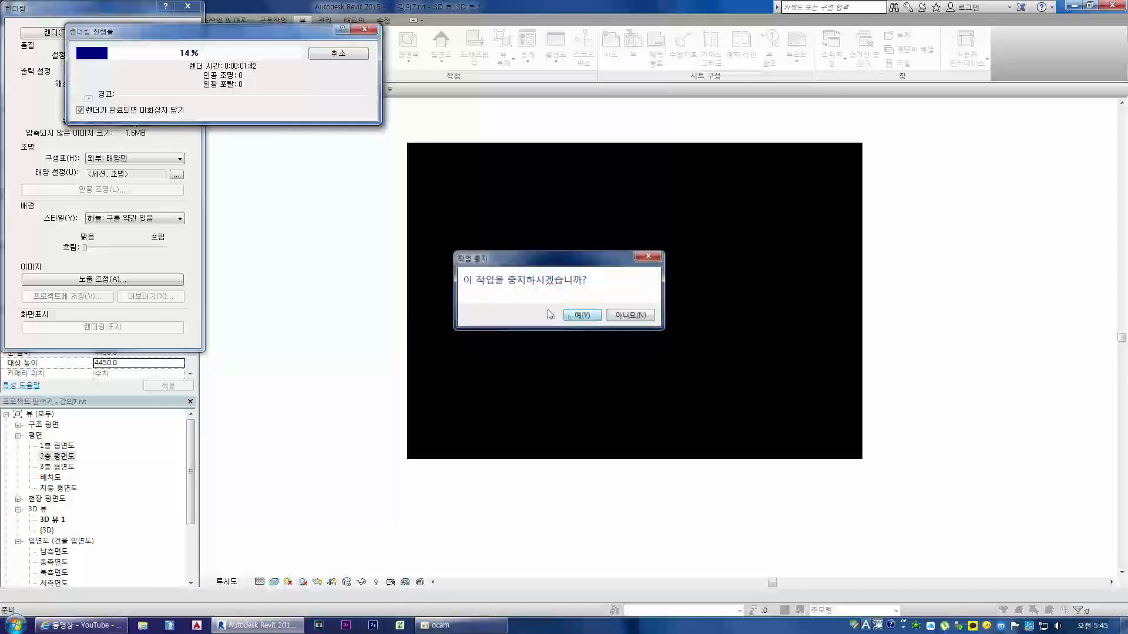
left_click(581, 316)
Step: Render the interior camera view at 중간 quality with the 외부: 태양만 lighting scheme
left_click(147, 56)
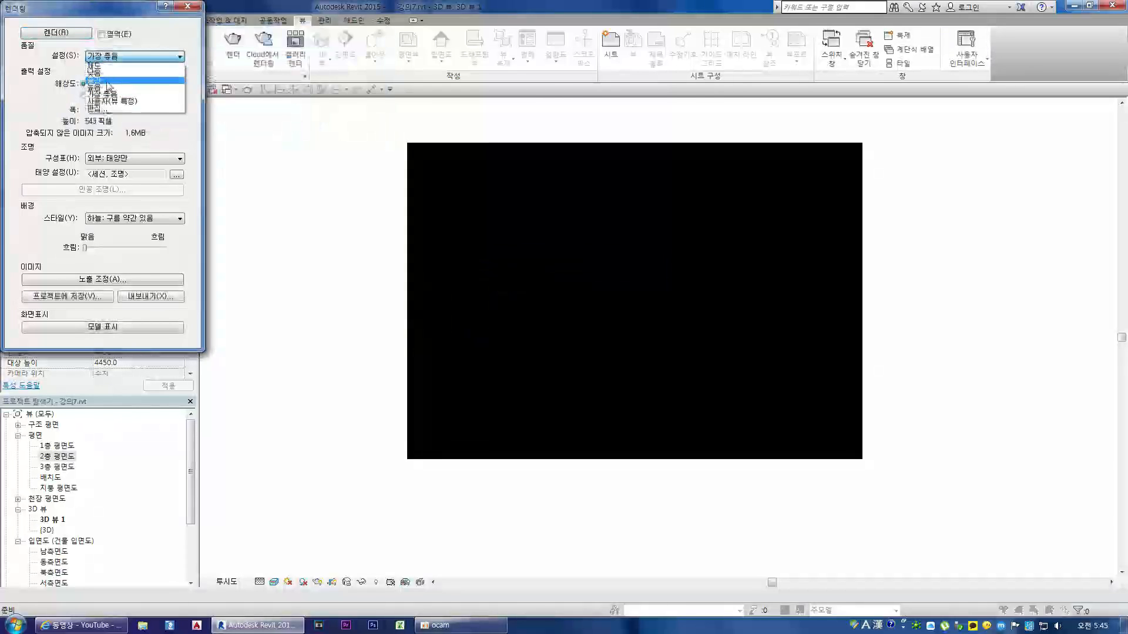
left_click(107, 81)
left_click(54, 34)
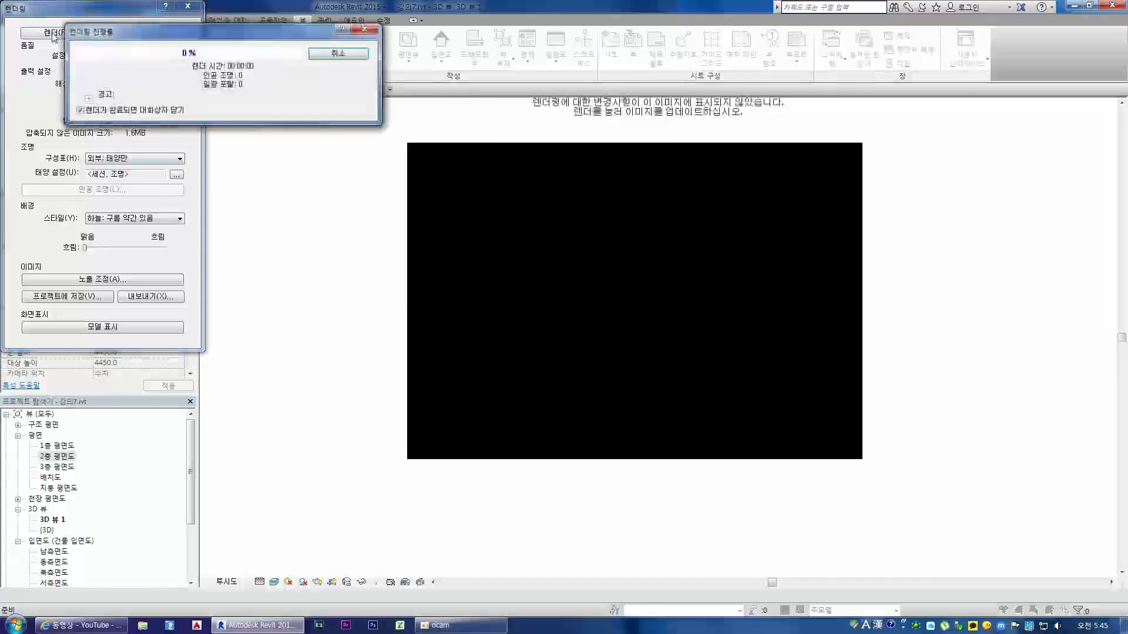
left_click(339, 54)
left_click(579, 316)
left_click(130, 56)
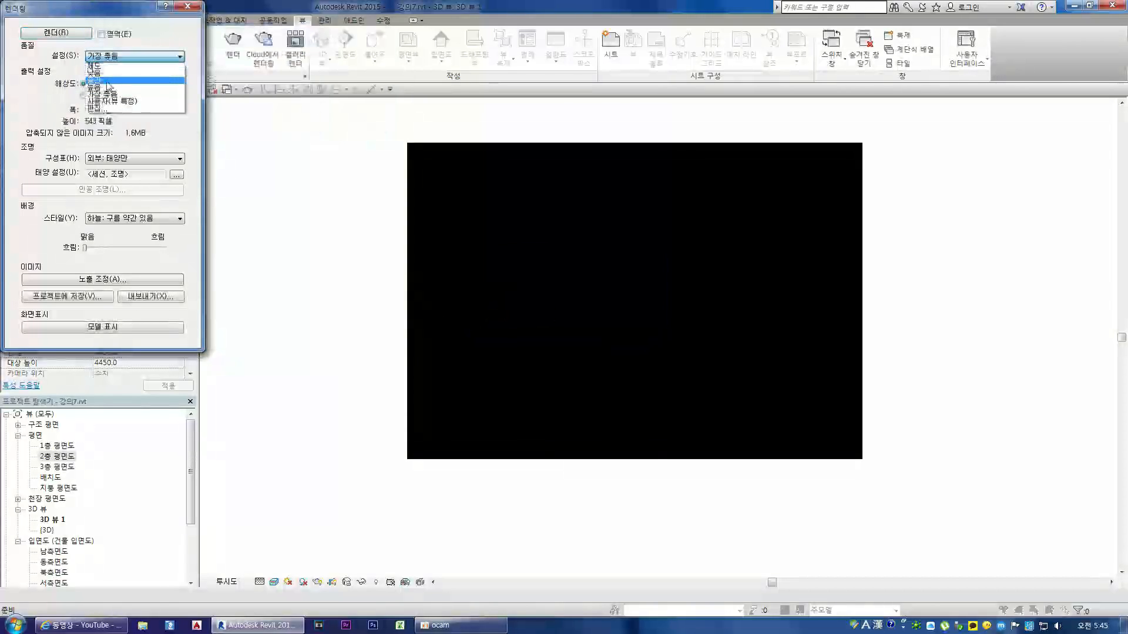
left_click(107, 82)
left_click(54, 34)
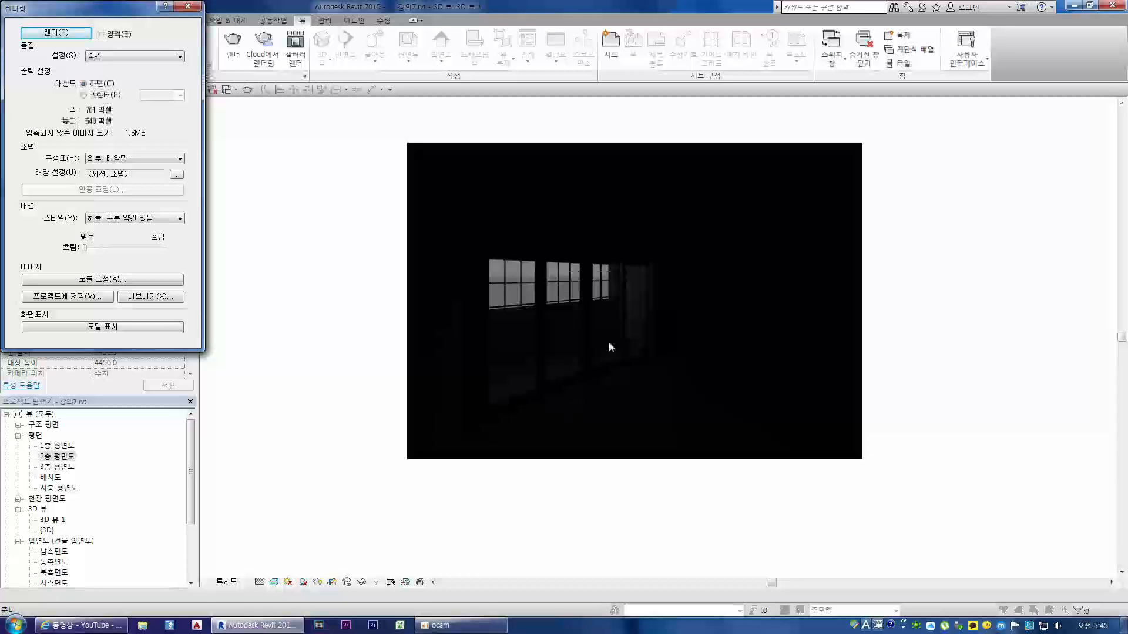
Step: Brighten the rendered image by lowering its exposure value to 5.53 and apply it
left_click(115, 280)
left_click_drag(541, 195, 239, 299)
left_click_drag(367, 344, 315, 346)
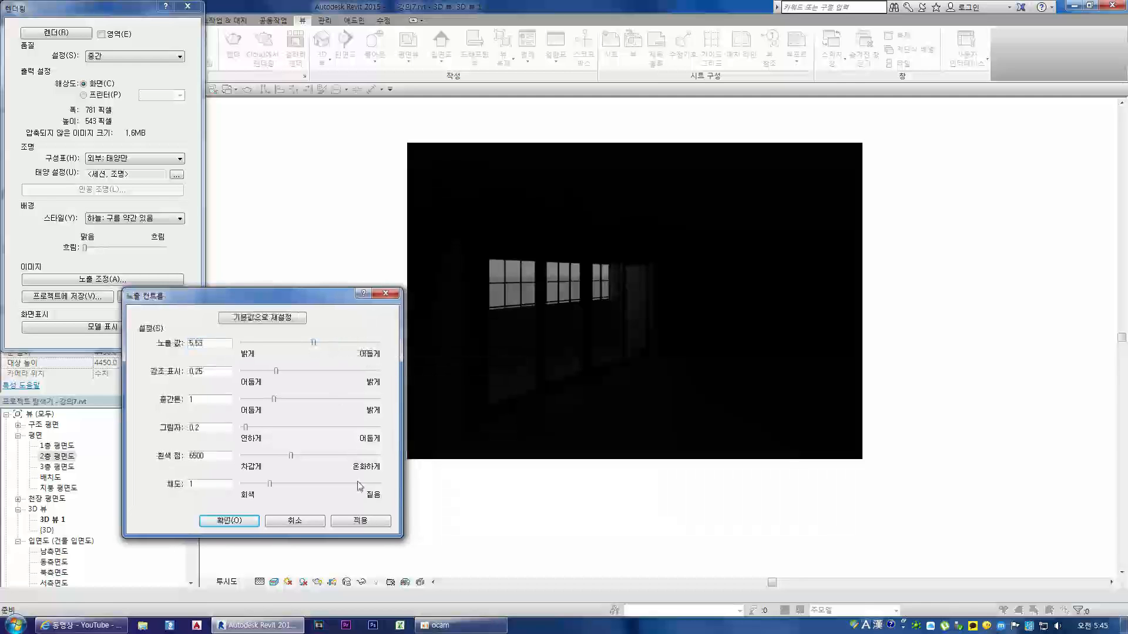
left_click(360, 521)
Step: Try exposure values of 7.51 and 9.18 on the rendered image
left_click_drag(313, 343, 326, 344)
left_click(372, 523)
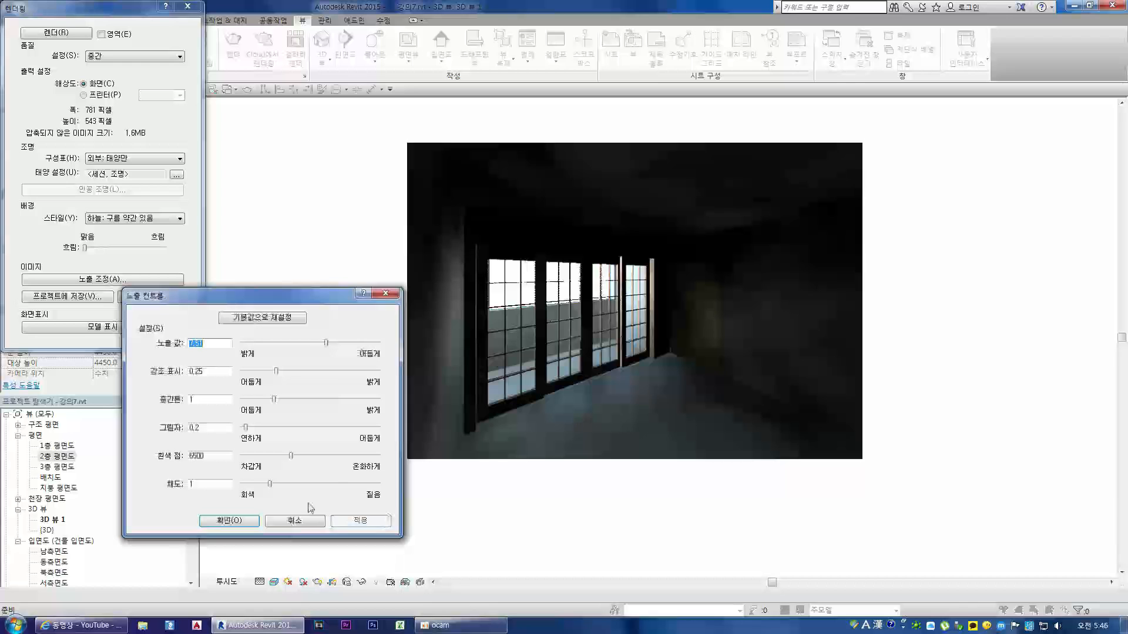
left_click_drag(327, 344, 337, 347)
left_click(370, 522)
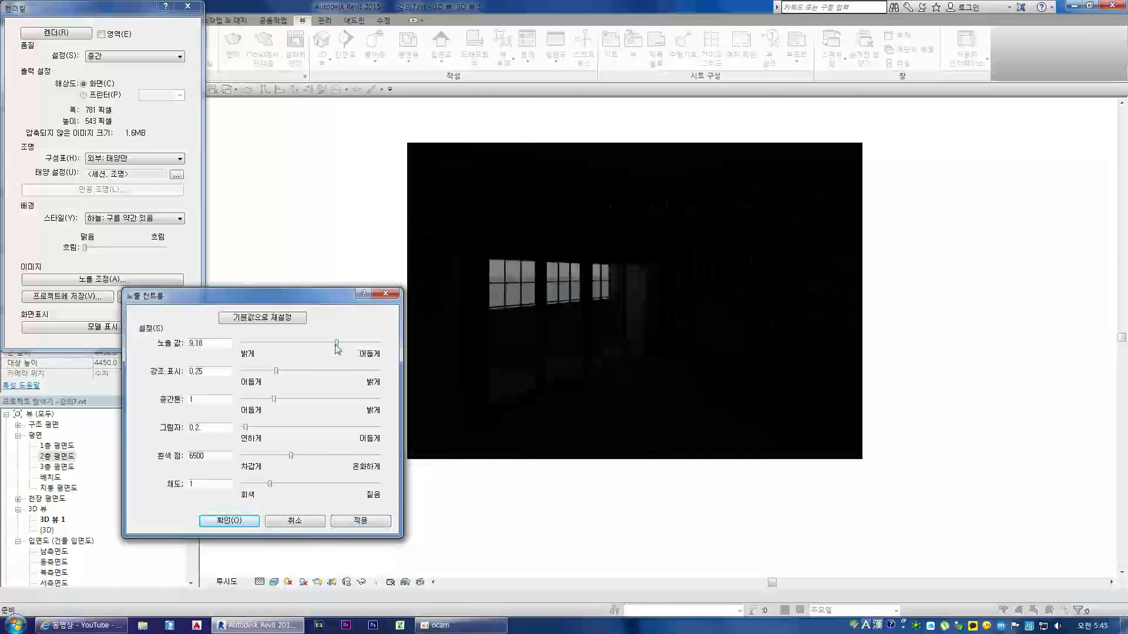
left_click(352, 523)
left_click_drag(316, 341, 329, 350)
left_click(383, 522)
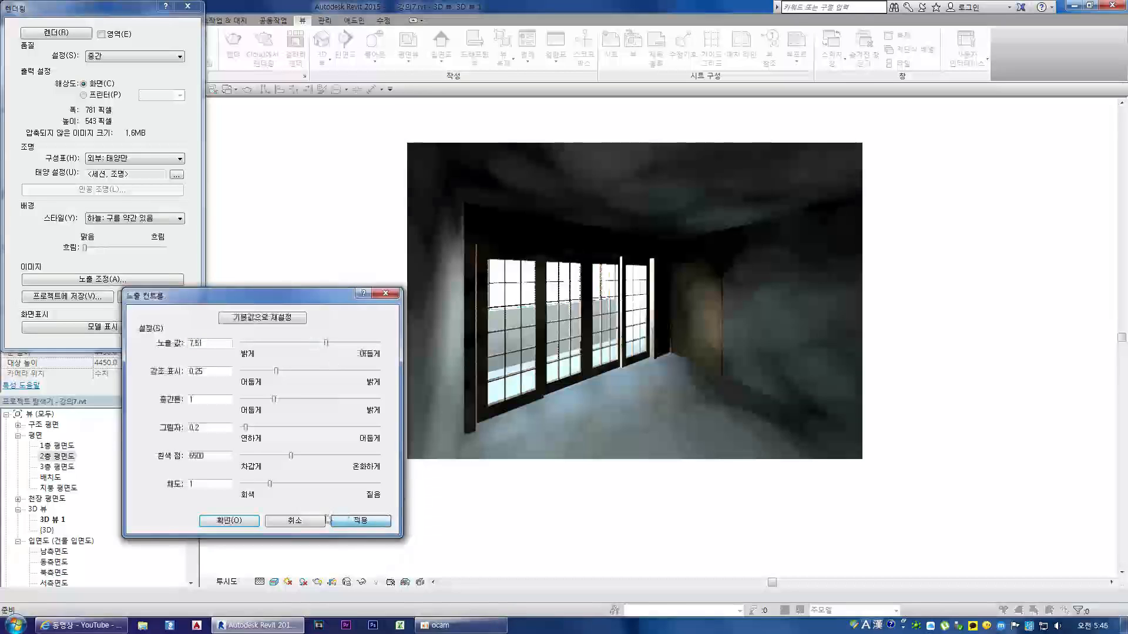
Step: Set the rendered image's exposure value to 5.7, accept it, and close the rendering settings
left_click_drag(326, 346, 314, 344)
left_click(360, 521)
left_click(367, 522)
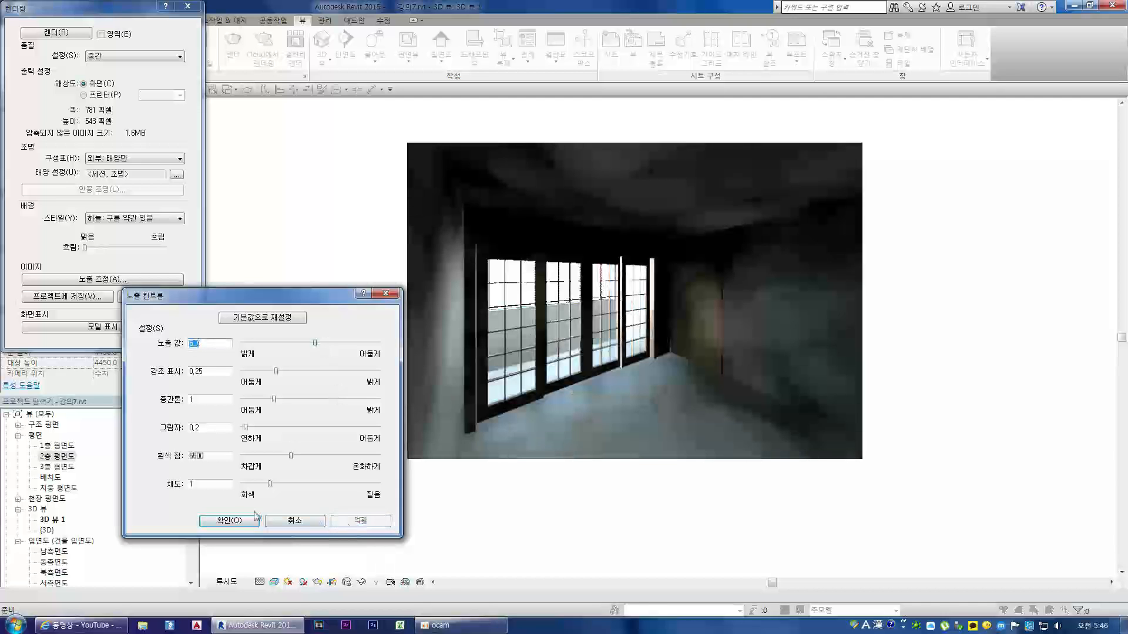
left_click(233, 522)
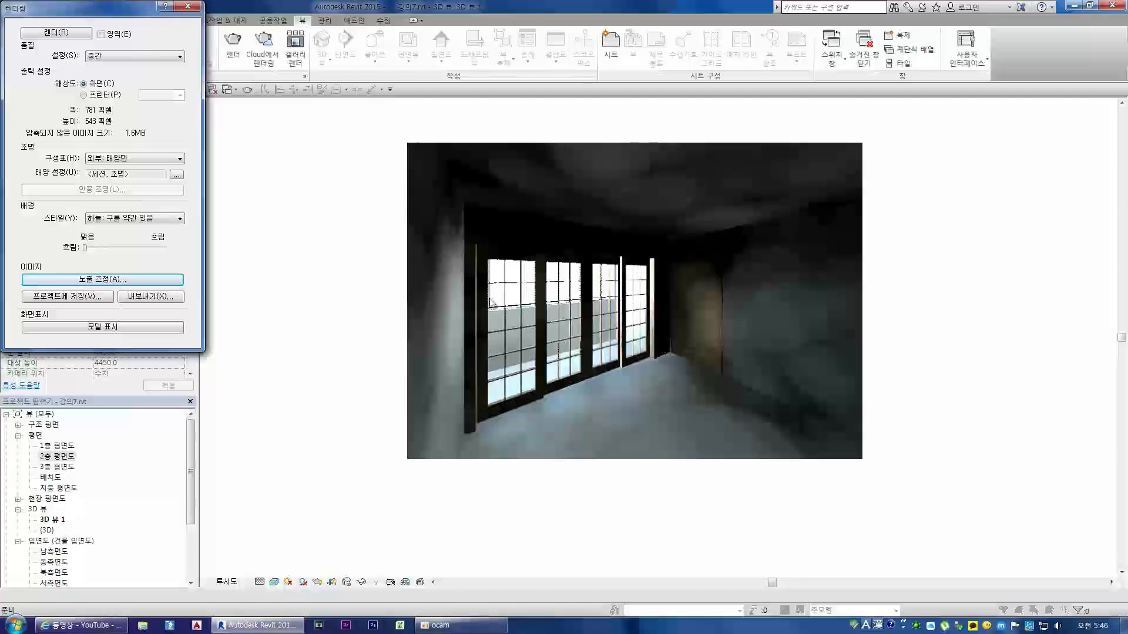
left_click(188, 6)
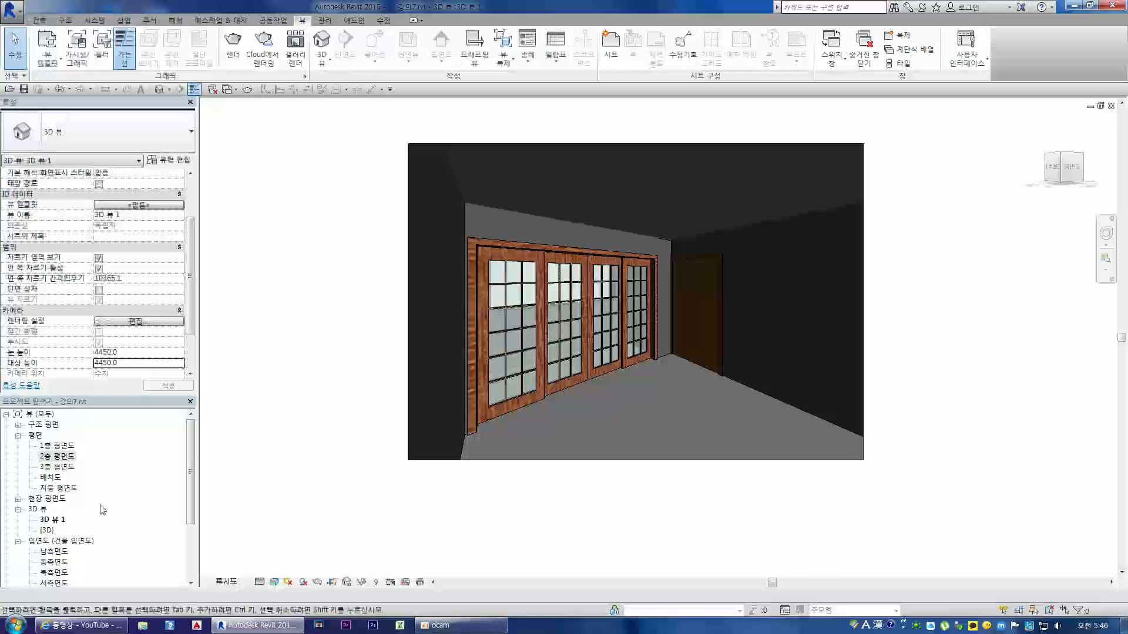
Step: Open the {3D} view to show the whole building model
double_click(49, 530)
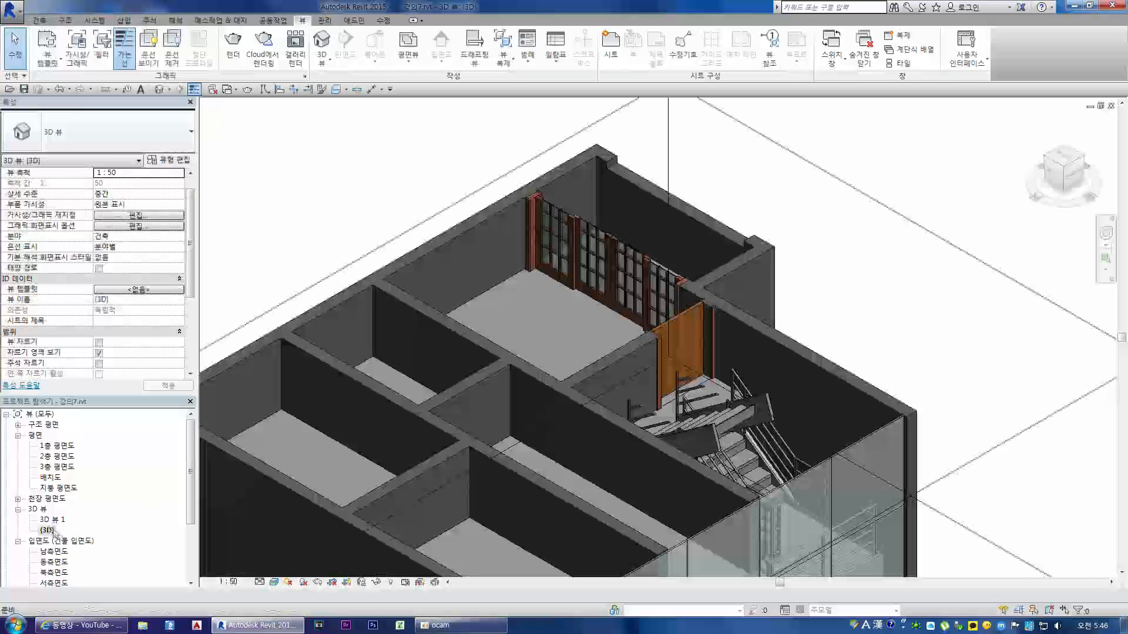
scroll(382, 348, "down", 4)
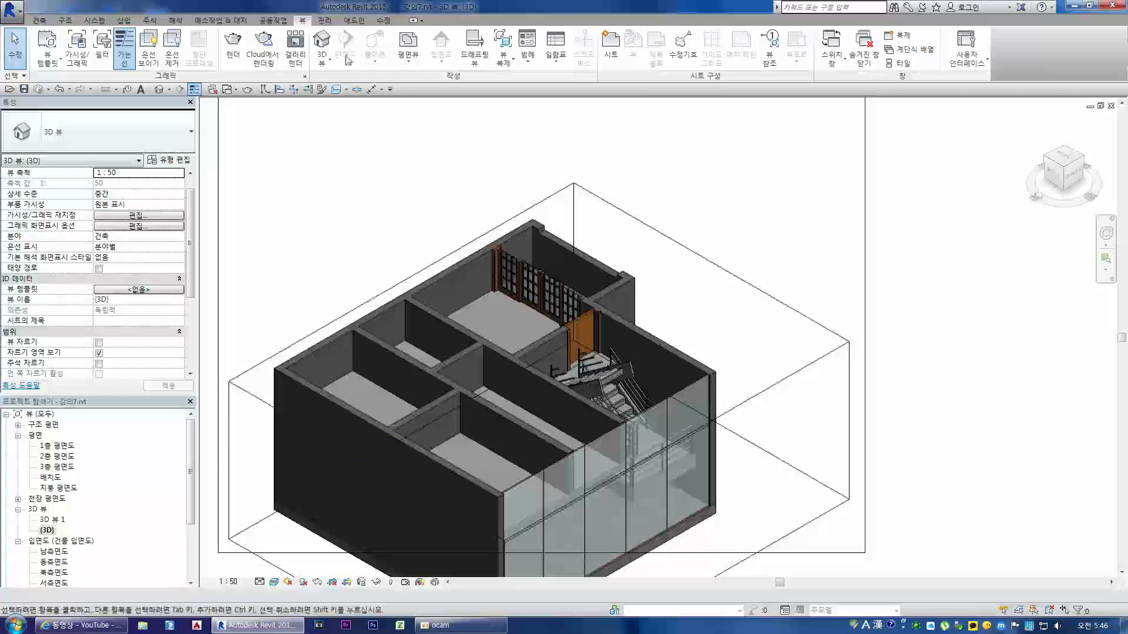
left_click(322, 59)
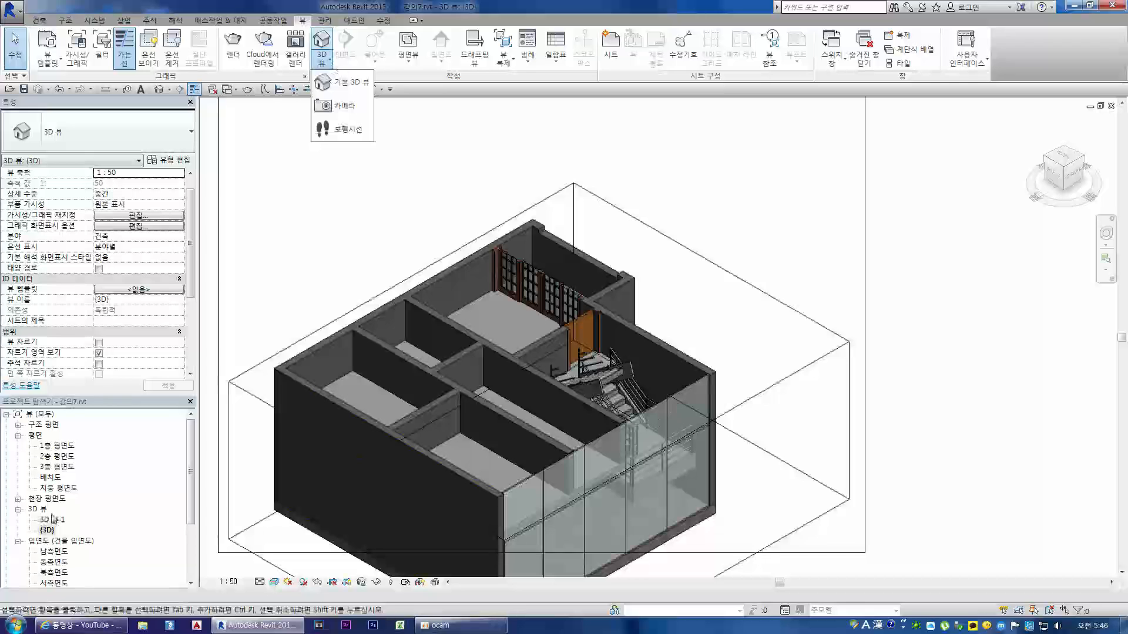
left_click(254, 126)
left_click(329, 60)
Step: Rename the camera view 3D 뷰 1 as 실내투시
left_click(55, 520)
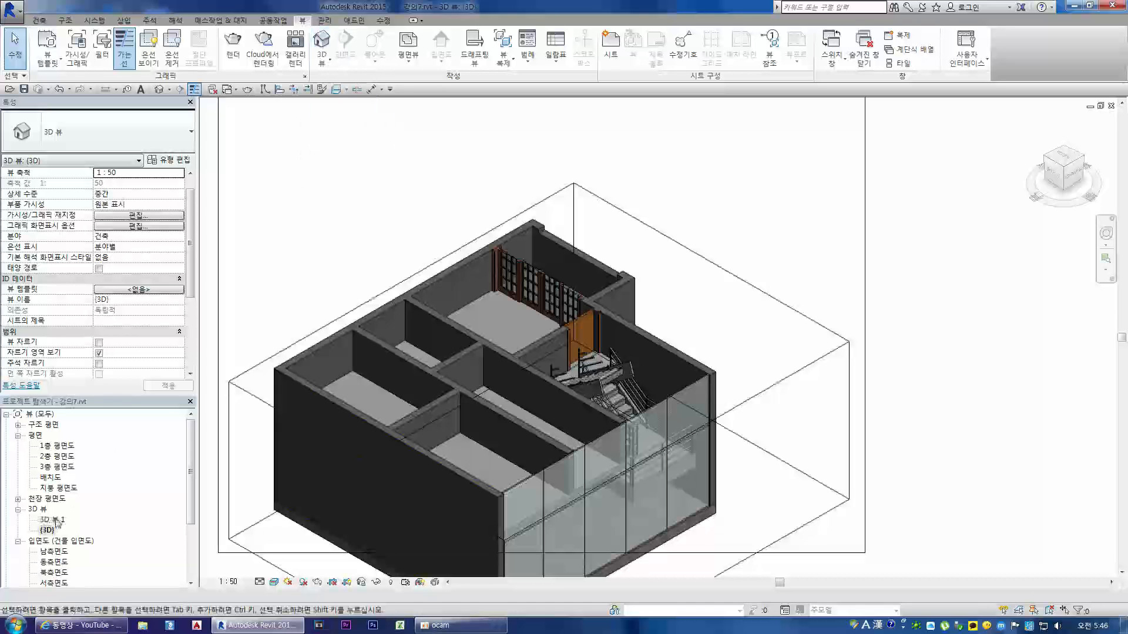
right_click(55, 521)
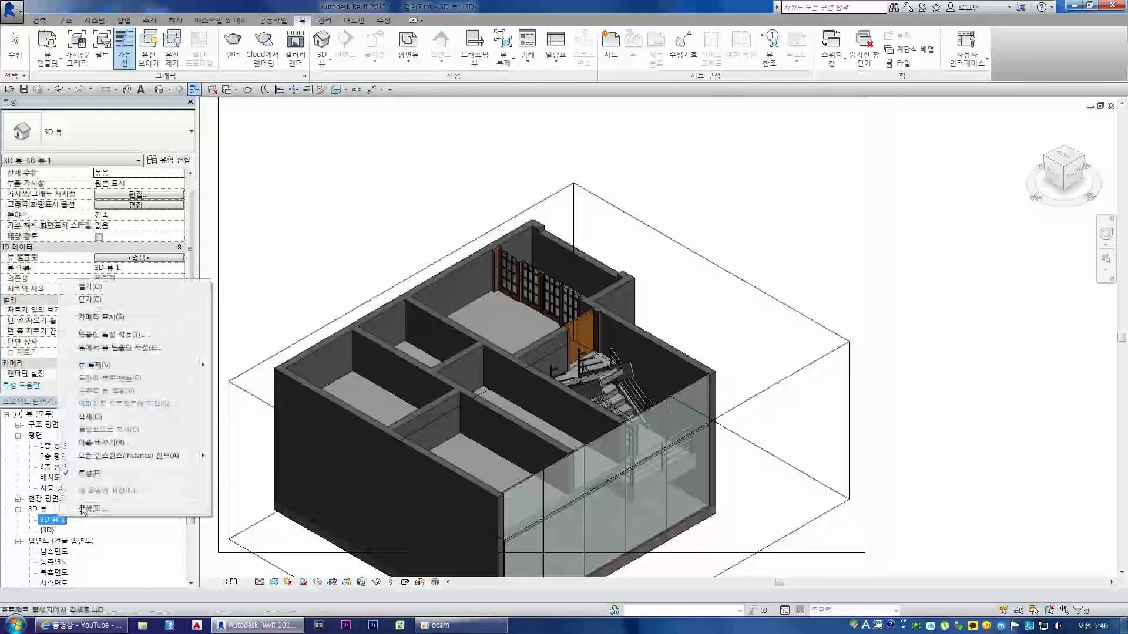
left_click(101, 443)
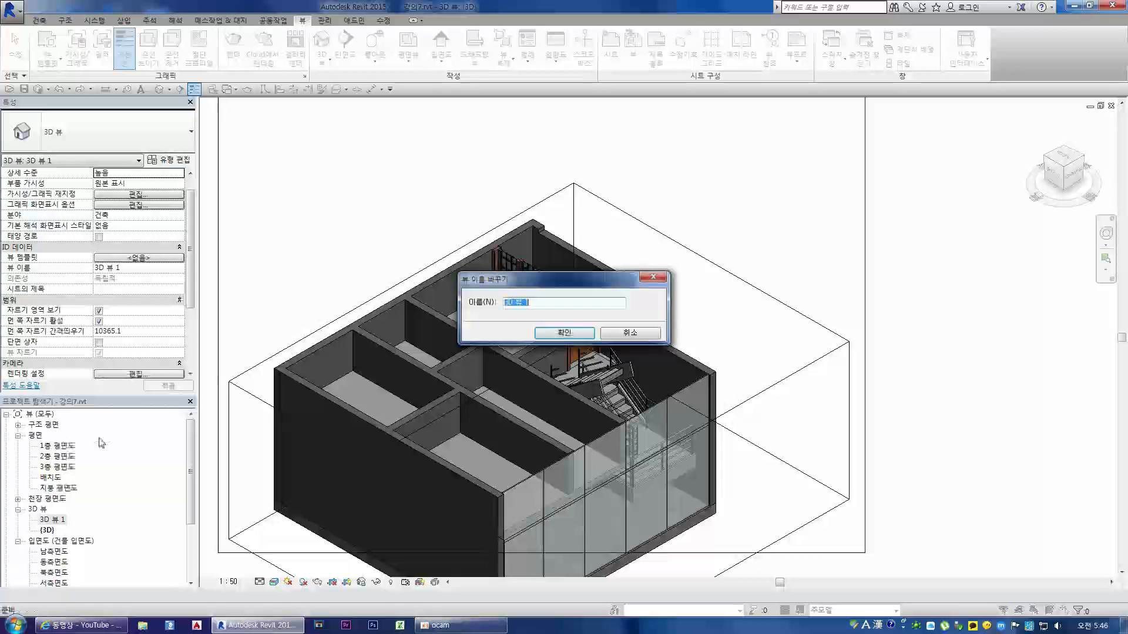
type("실험")
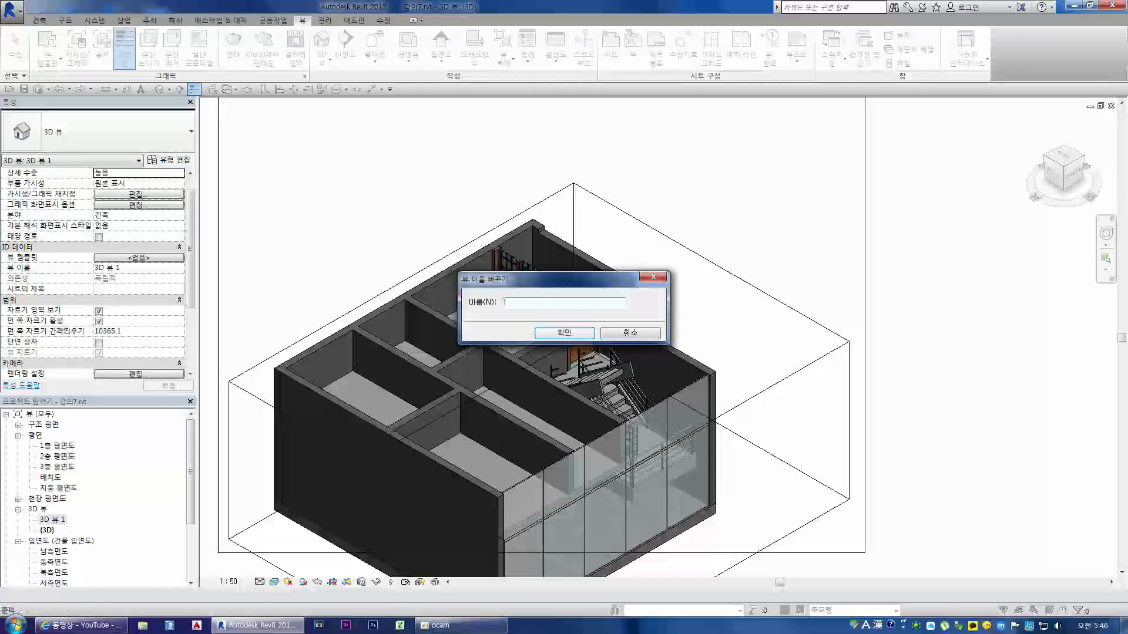
type("투시")
key("Return")
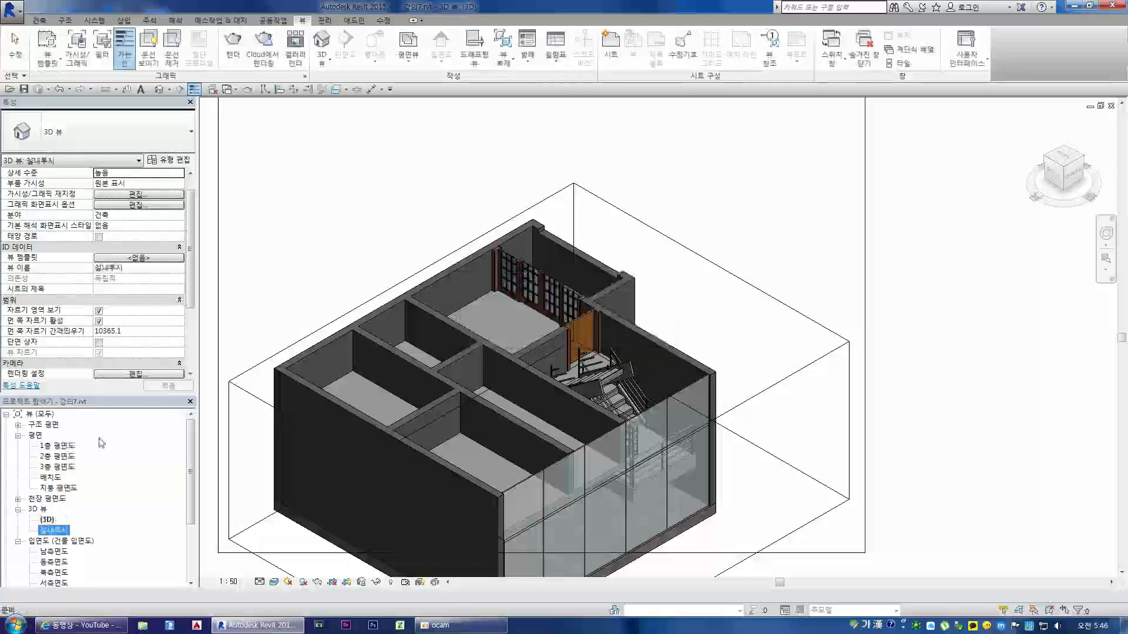
left_click(430, 209)
Step: Examine the room with the sliding doors from a steeper angle in the {3D} view and select its 일반 150mm floor
scroll(438, 223, "up", 5)
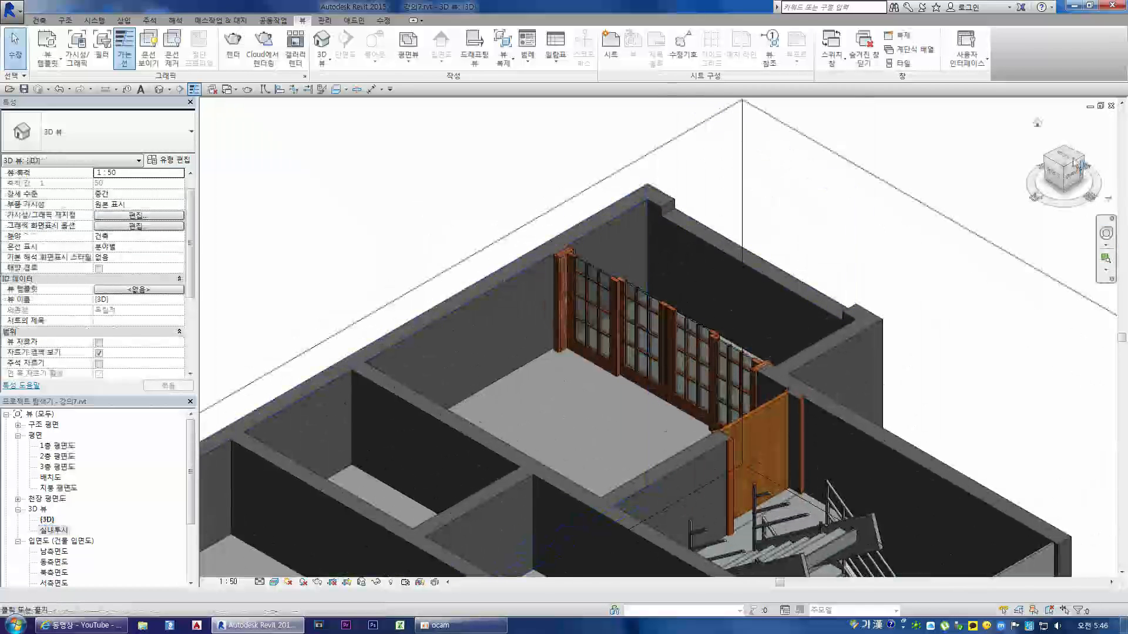
left_click_drag(1073, 170, 1071, 197)
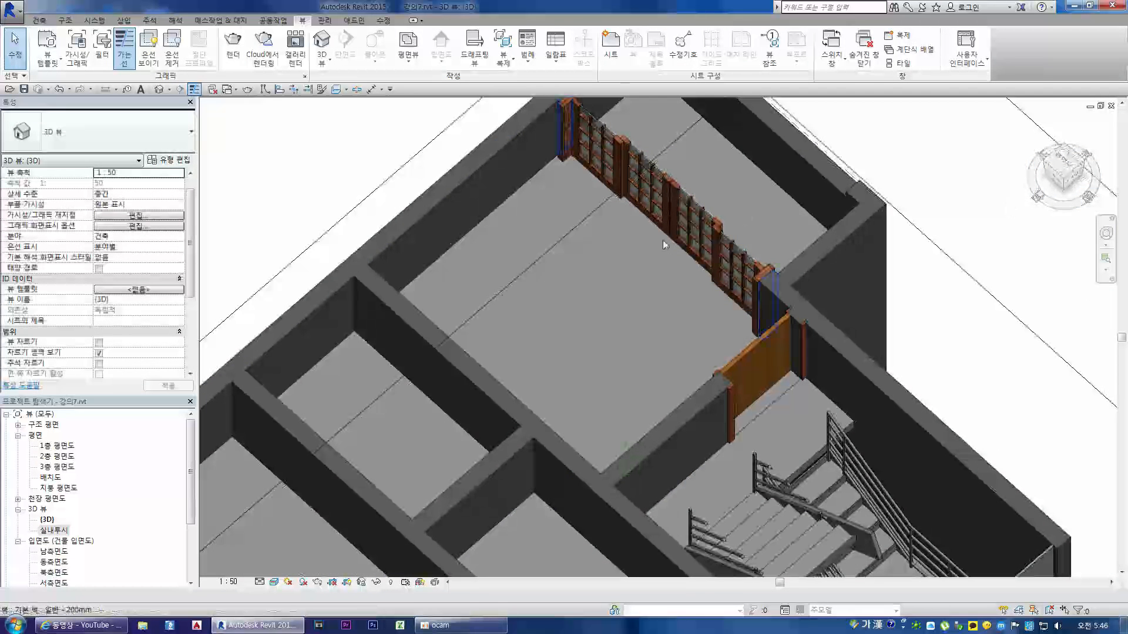
scroll(670, 242, "down", 4)
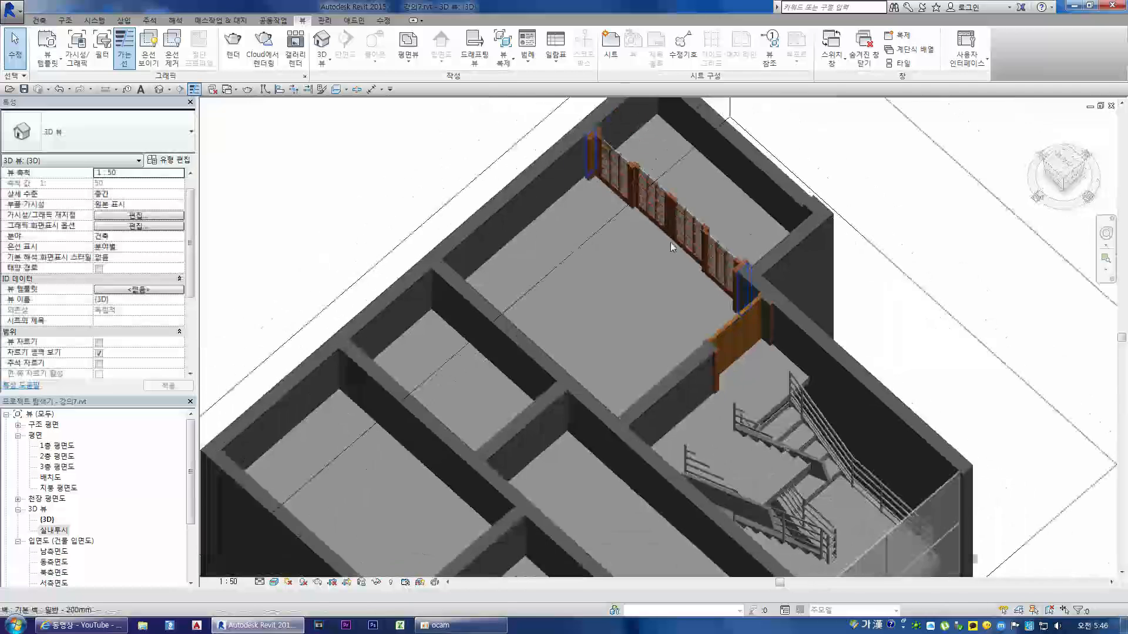
scroll(635, 248, "up", 4)
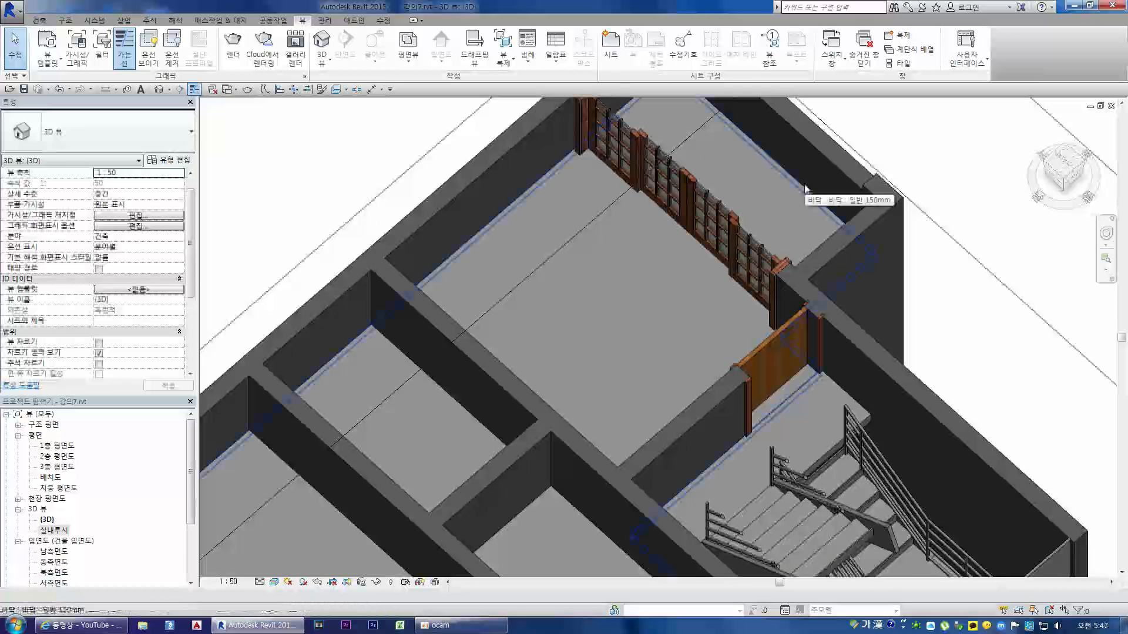
left_click(804, 189)
scroll(793, 166, "up", 2)
scroll(792, 162, "up", 1)
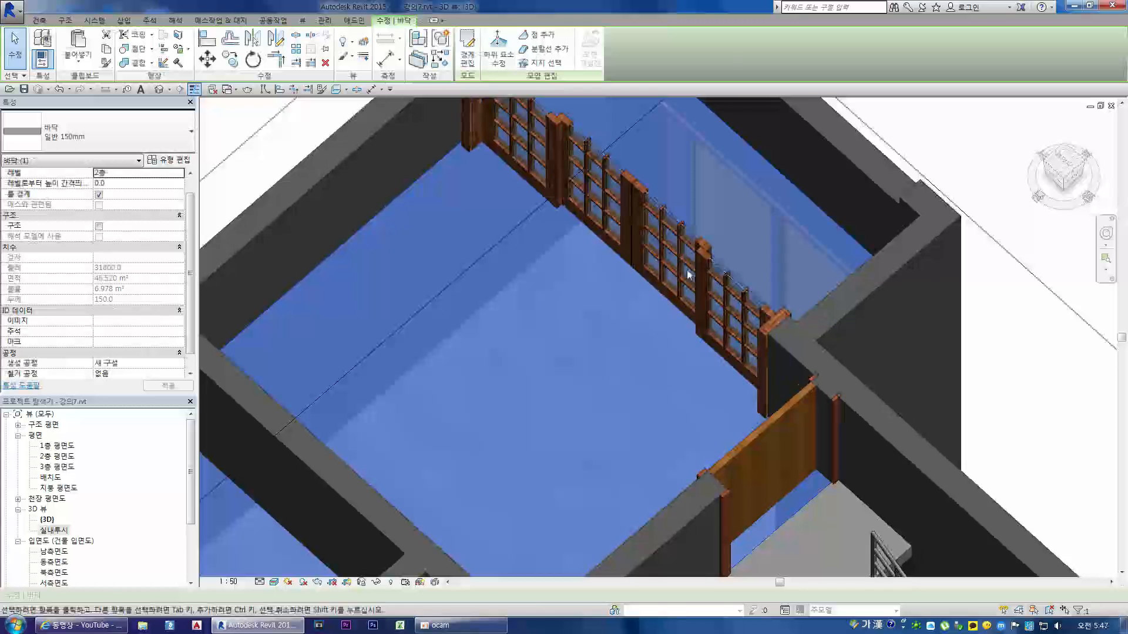
left_click(601, 313)
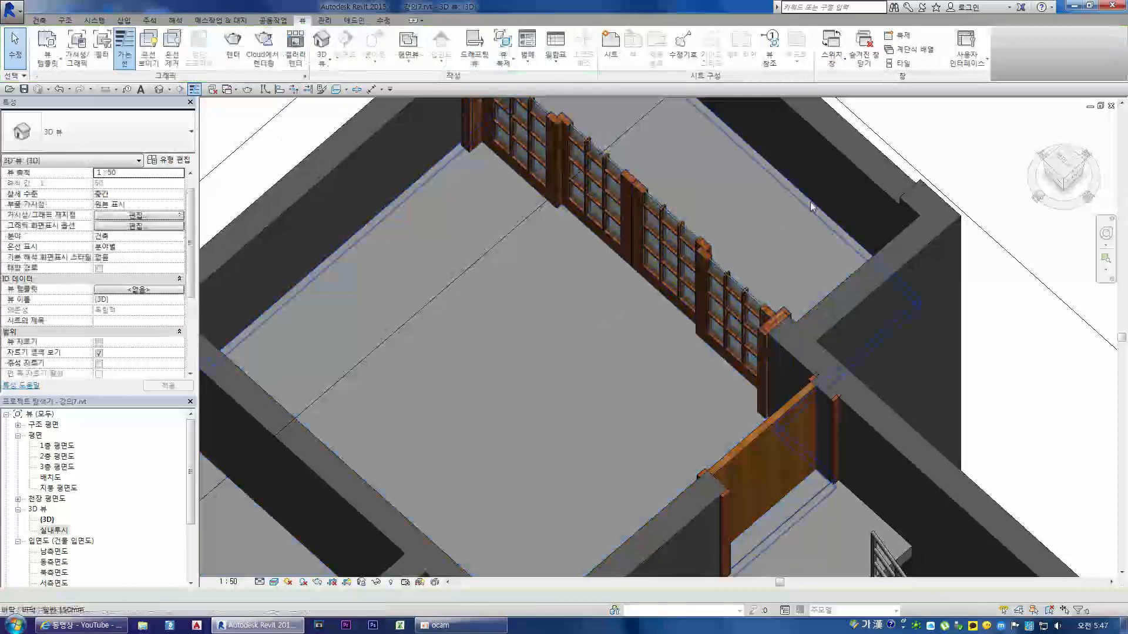
left_click(845, 279)
scroll(545, 301, "down", 2)
scroll(728, 238, "up", 1)
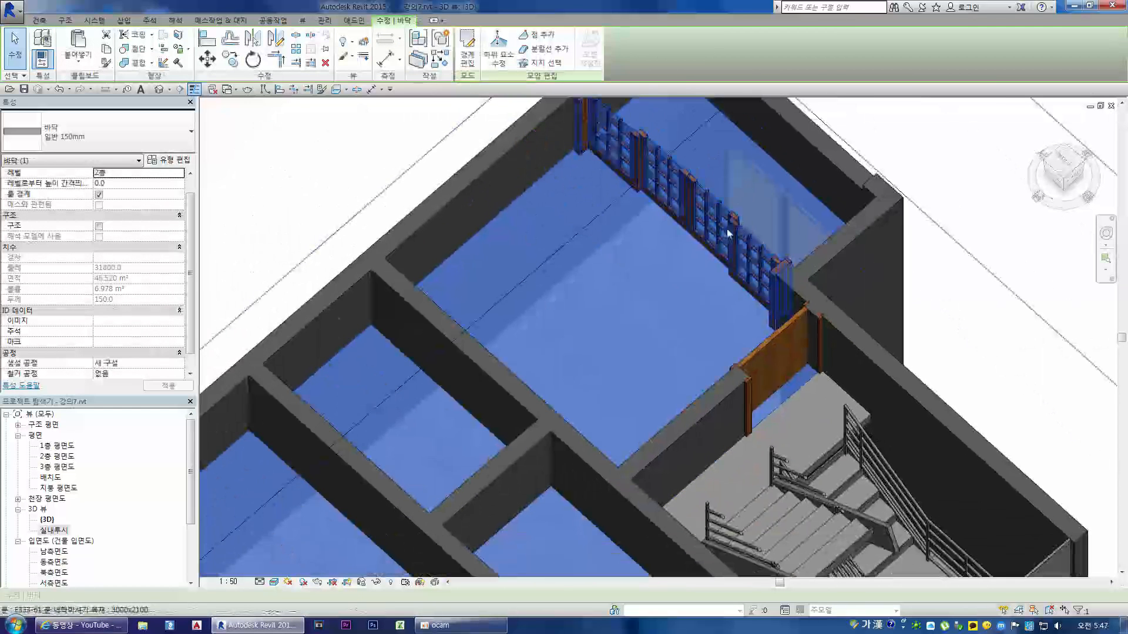
scroll(728, 276, "up", 1)
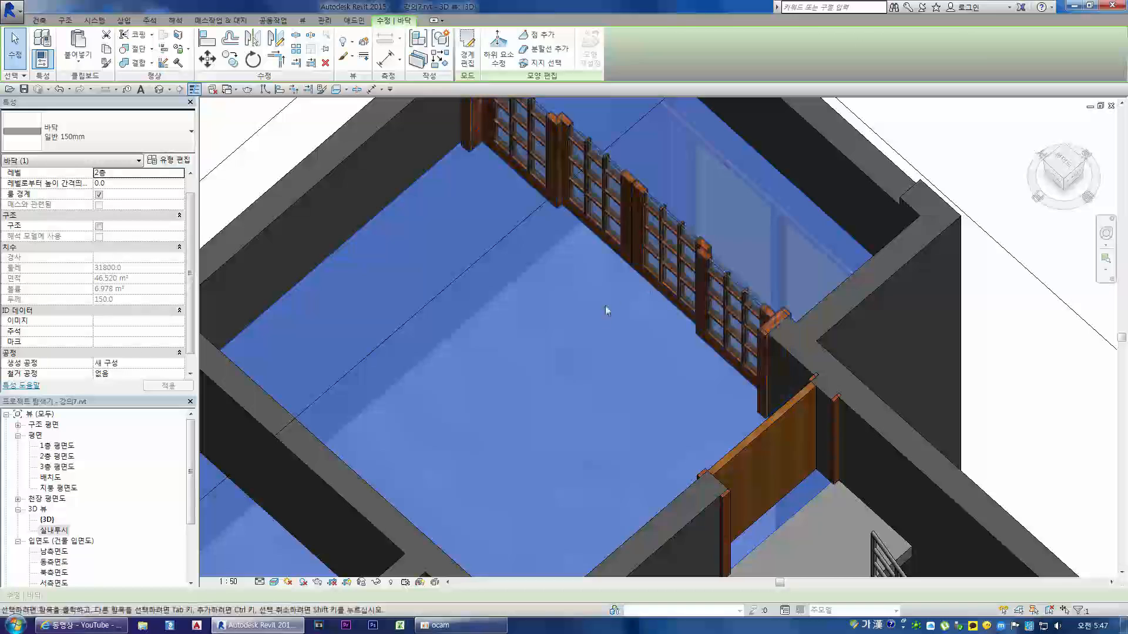
Step: Start editing the 2층 floor's boundary and try to pull its outer edge back to the room side of the sliding doors, at a 1400 wall offset
key("Escape")
left_click(811, 205)
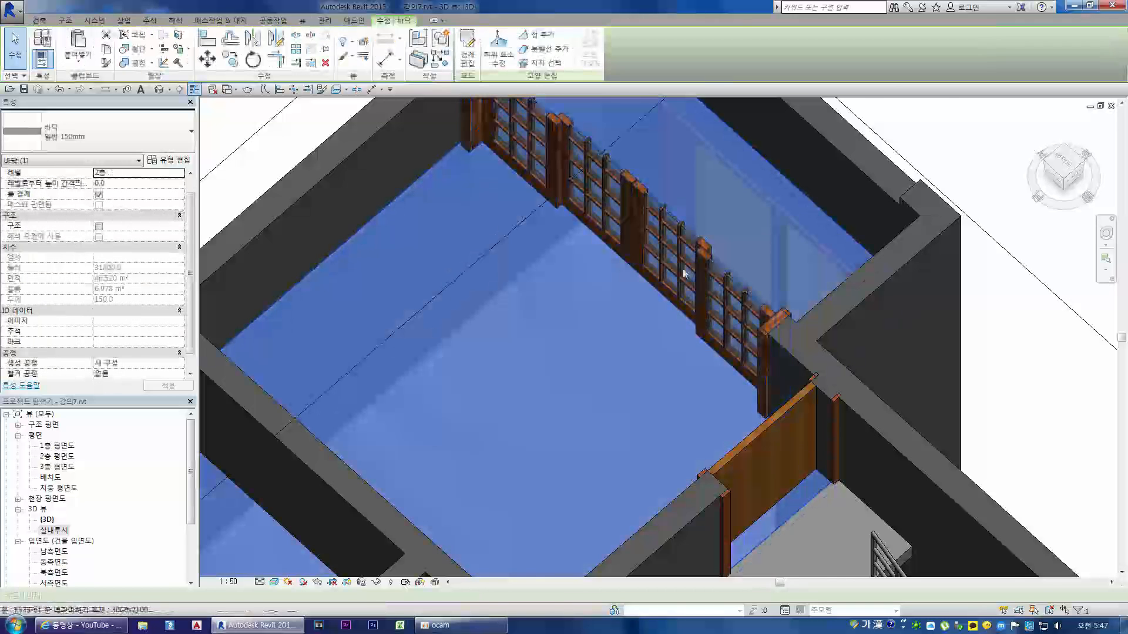
scroll(650, 185, "down", 2)
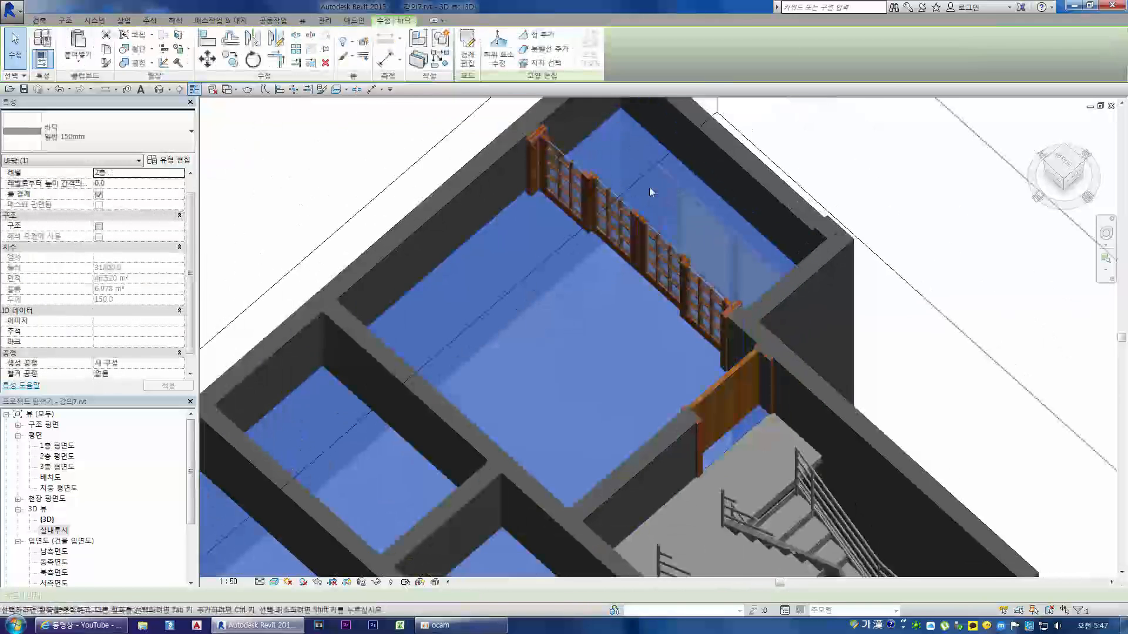
left_click(467, 49)
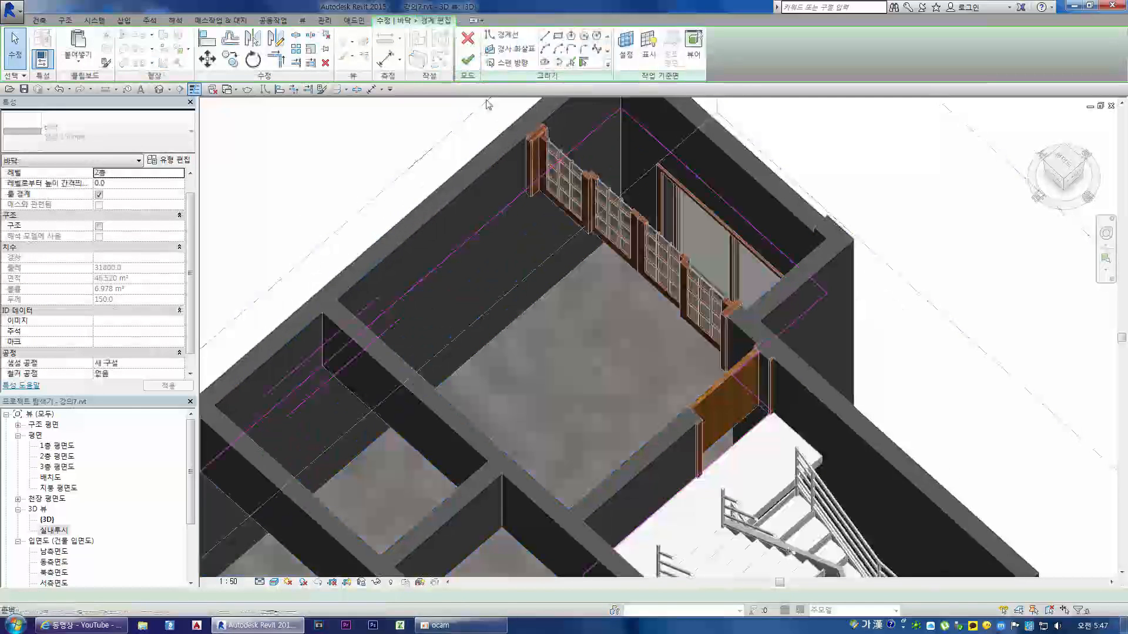
left_click(732, 209)
left_click_drag(674, 266, 625, 286)
left_click(625, 281)
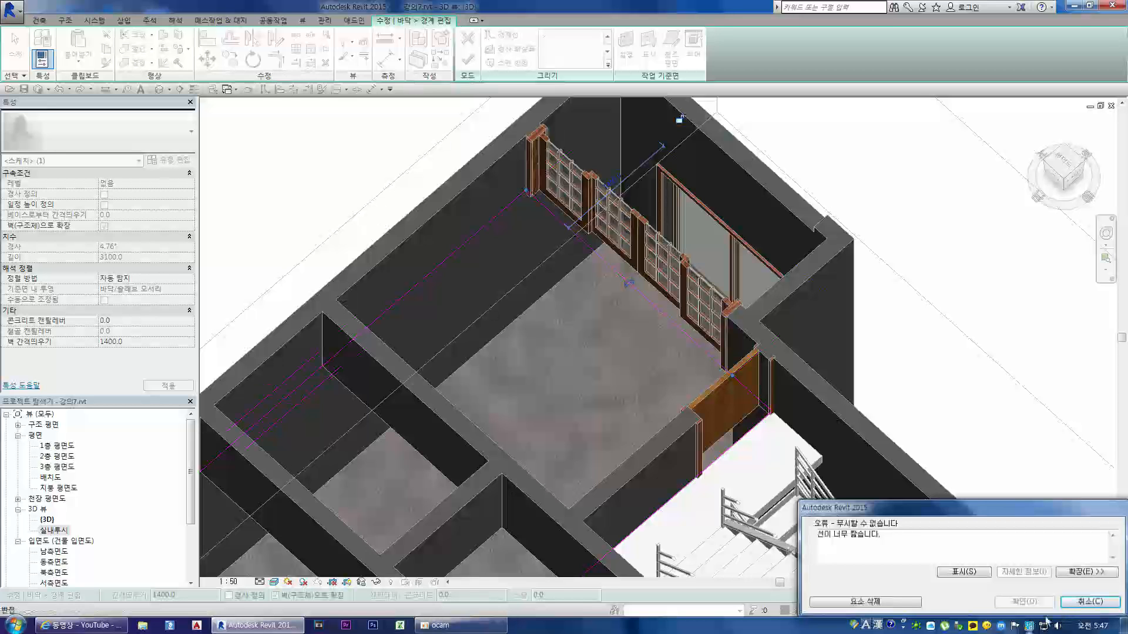
left_click(1084, 602)
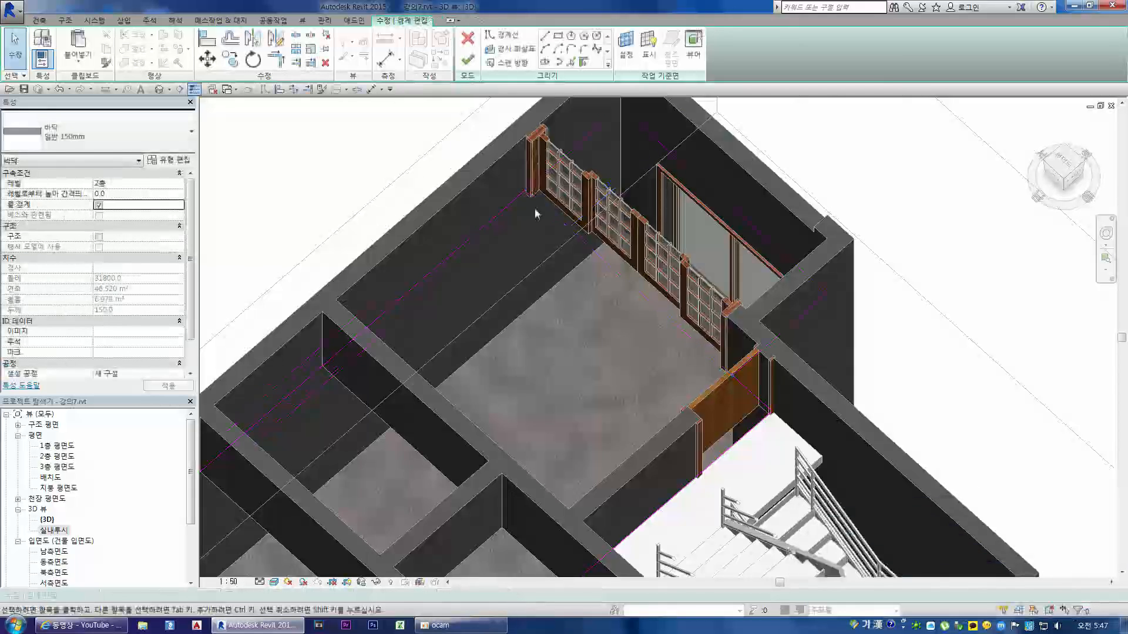
Step: Pull the floor's outer edge back to the sliding doors at a 1320 wall offset and finish the sketch without cutting the overlapping walls
scroll(552, 420, "up", 3)
scroll(552, 420, "up", 3)
left_click(772, 160)
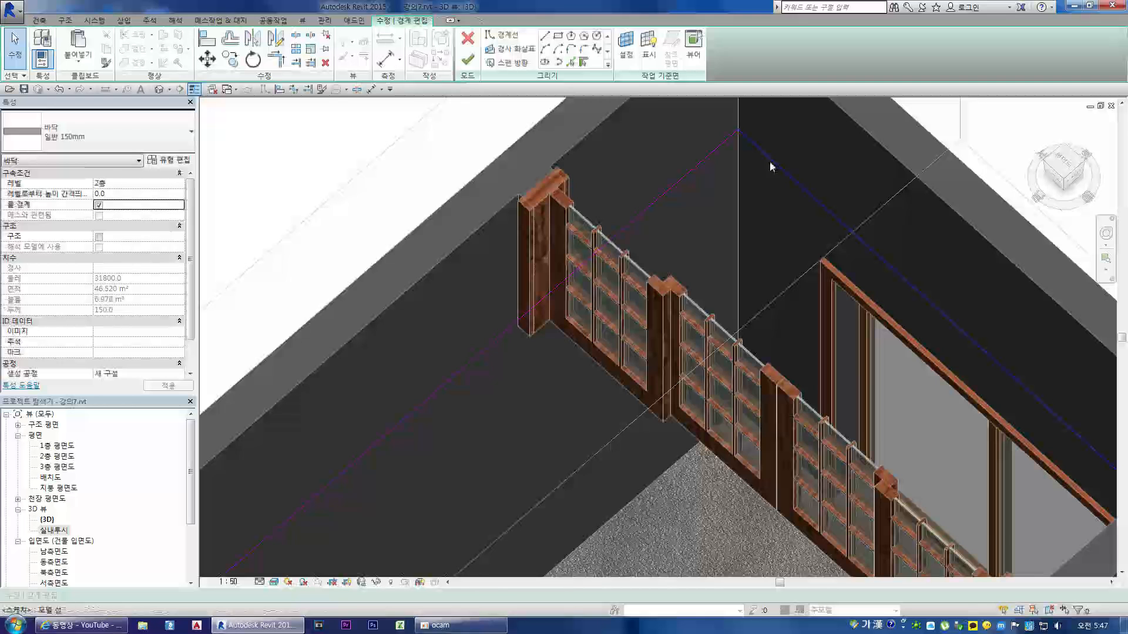
left_click_drag(773, 160, 570, 345)
scroll(623, 237, "down", 3)
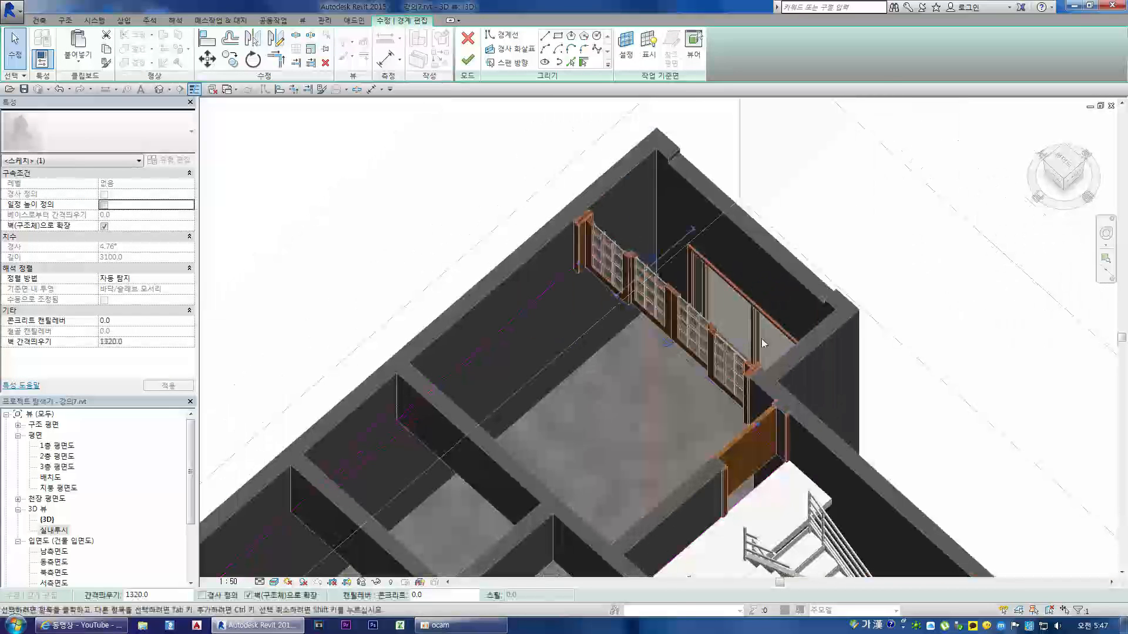
scroll(775, 435, "up", 2)
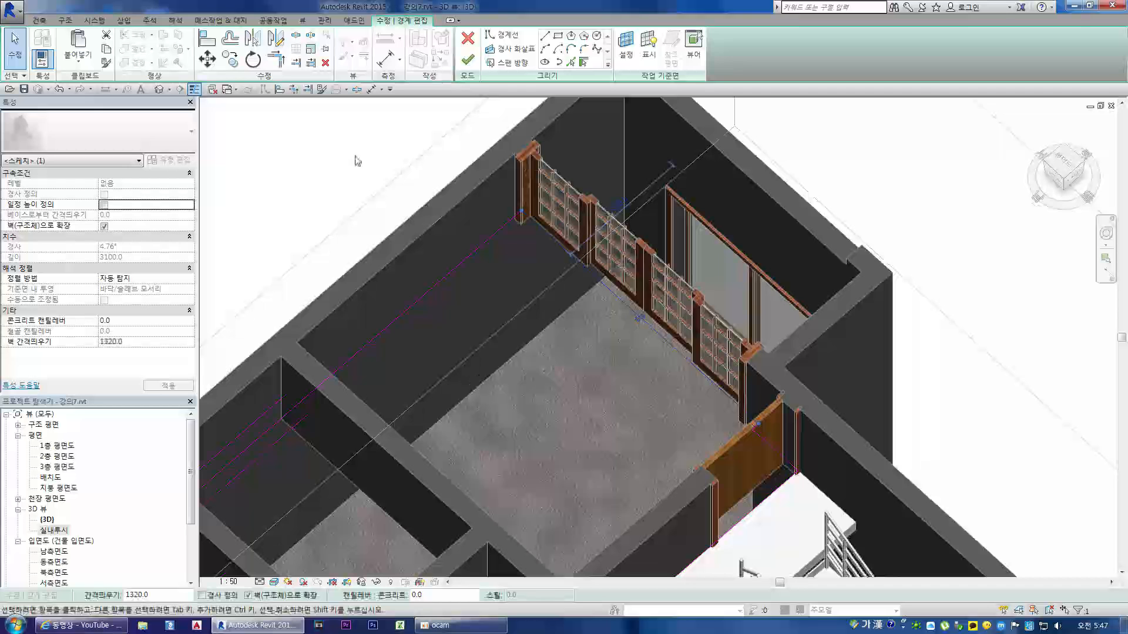
left_click(467, 59)
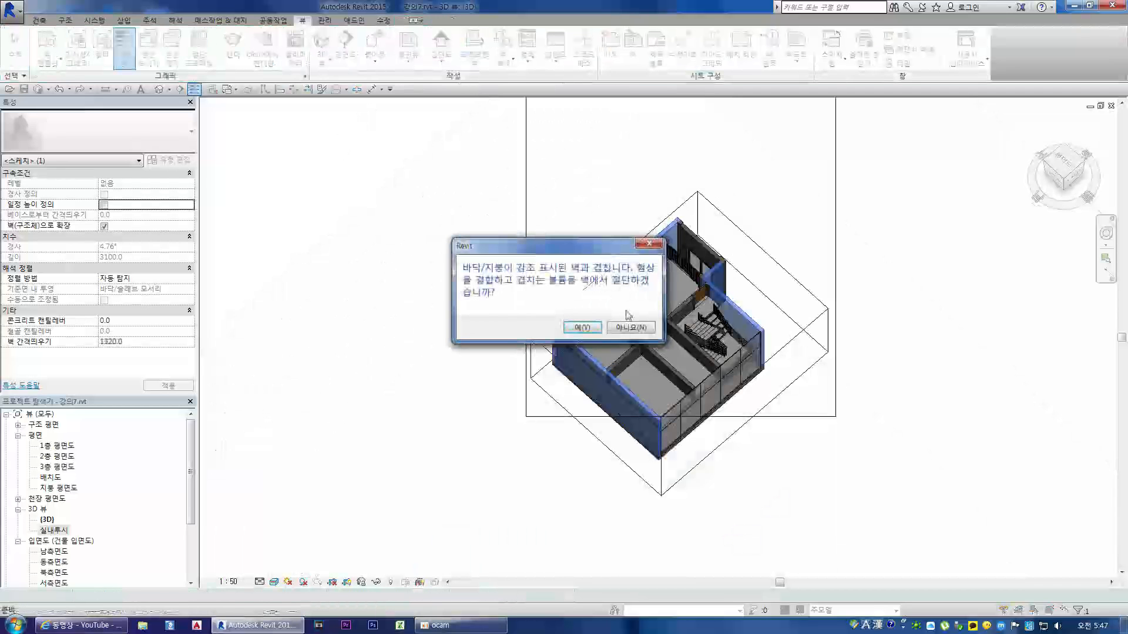
left_click(629, 330)
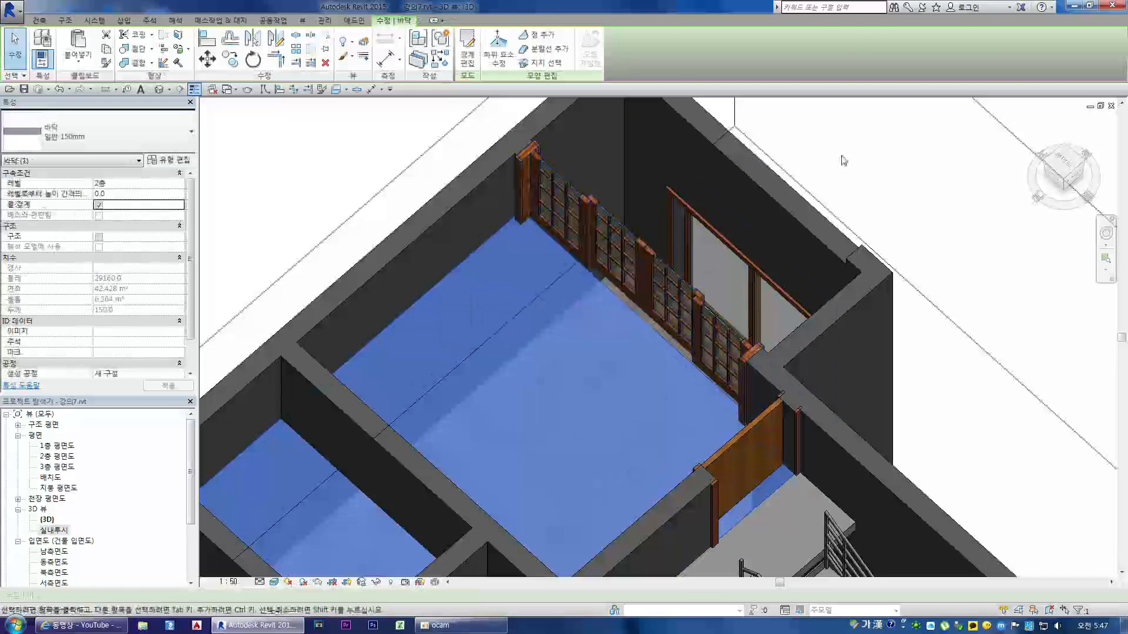
Step: Reopen the room floor's boundary sketch and finish it again, declining to join the floor with the overlapping walls
key("Escape")
left_click(645, 326)
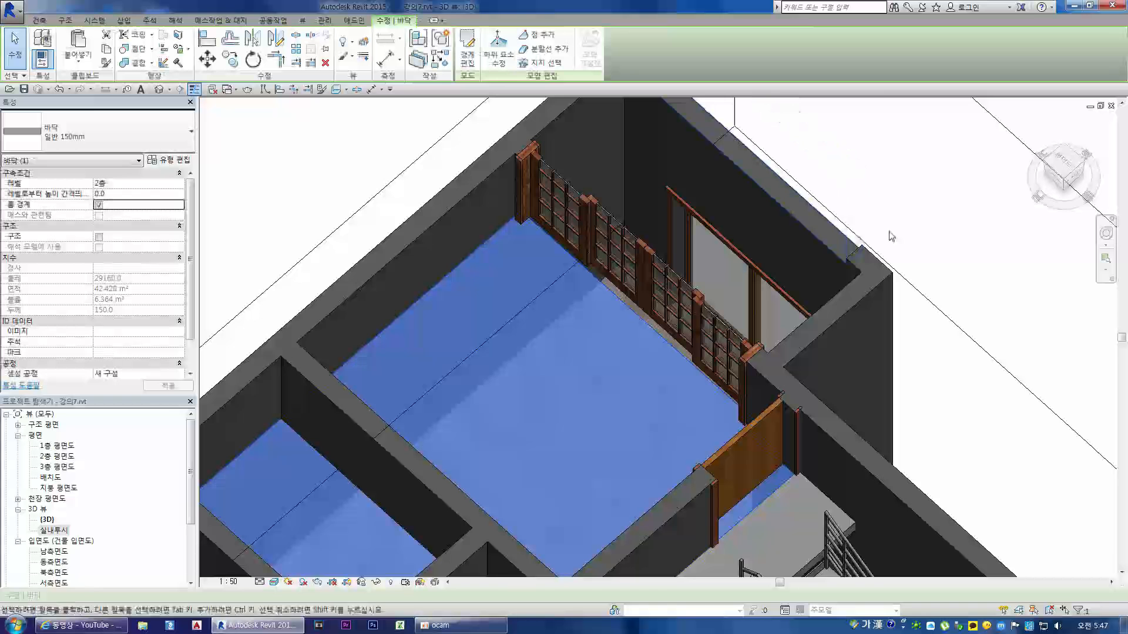
double_click(475, 288)
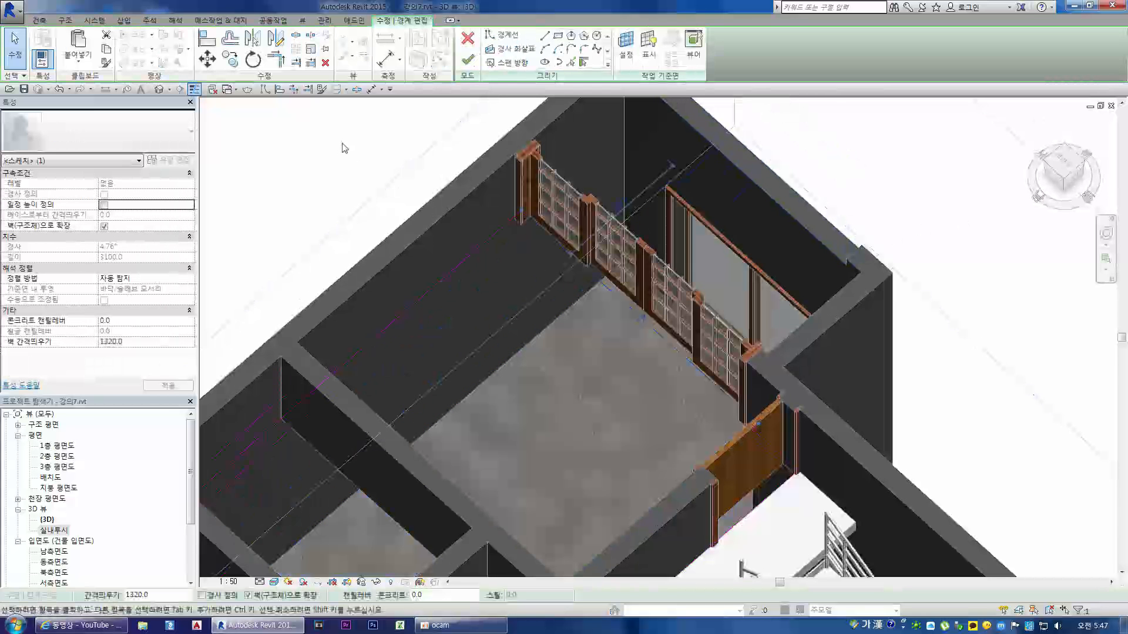
left_click(467, 59)
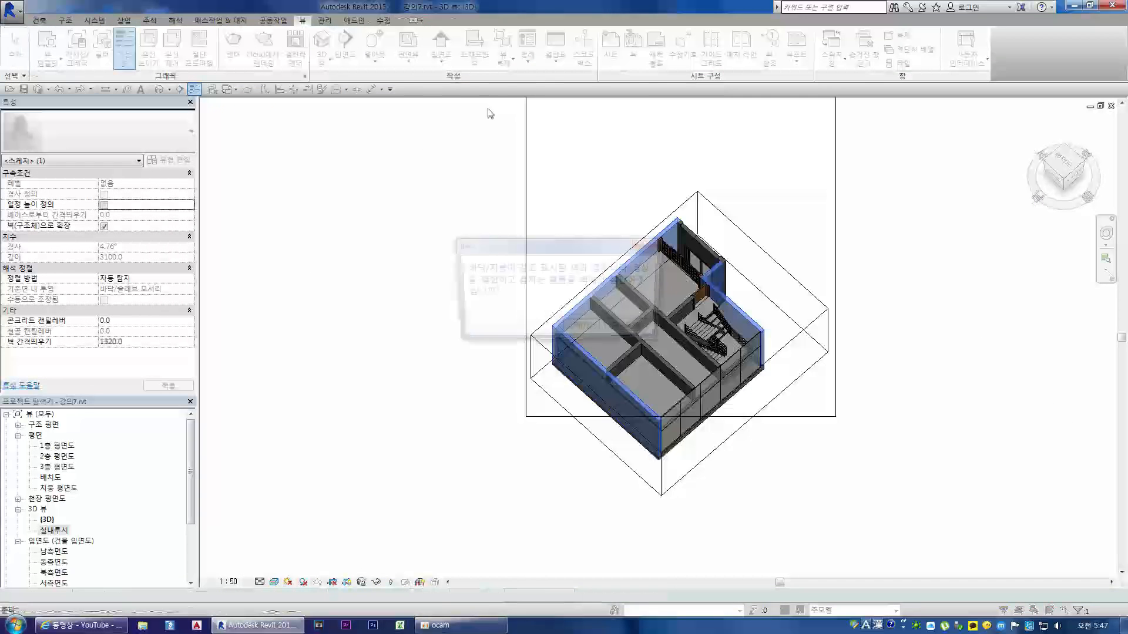
left_click(633, 330)
left_click(851, 158)
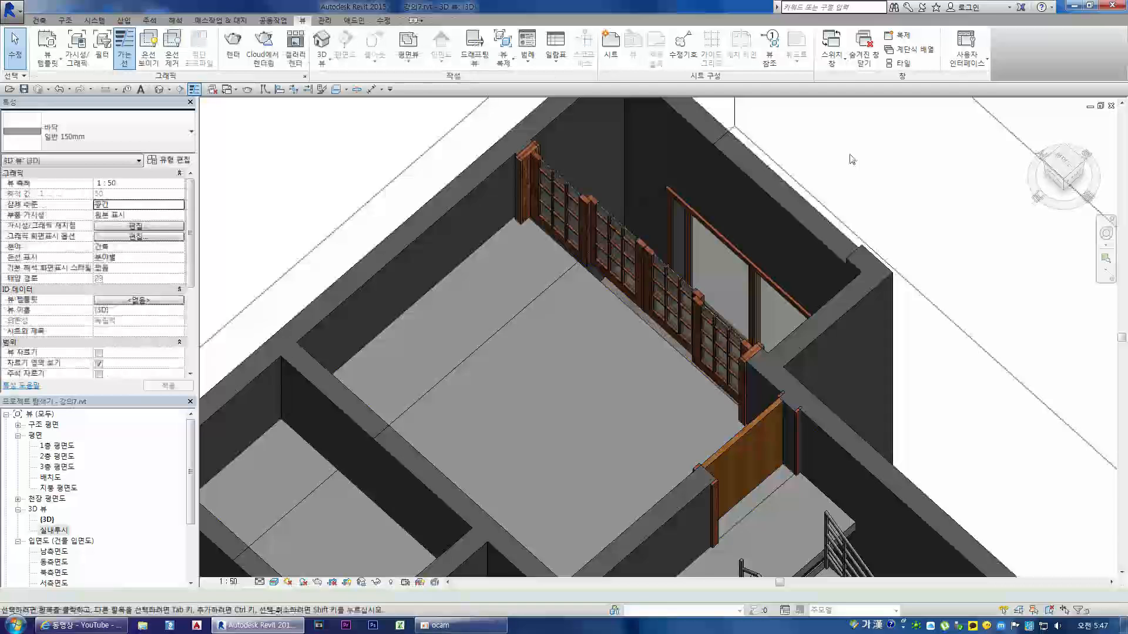
Step: Select the room's 일반 150mm floor, open the 2층 평면도 plan view and start editing the floor's boundary at the sliding doors
left_click(649, 326)
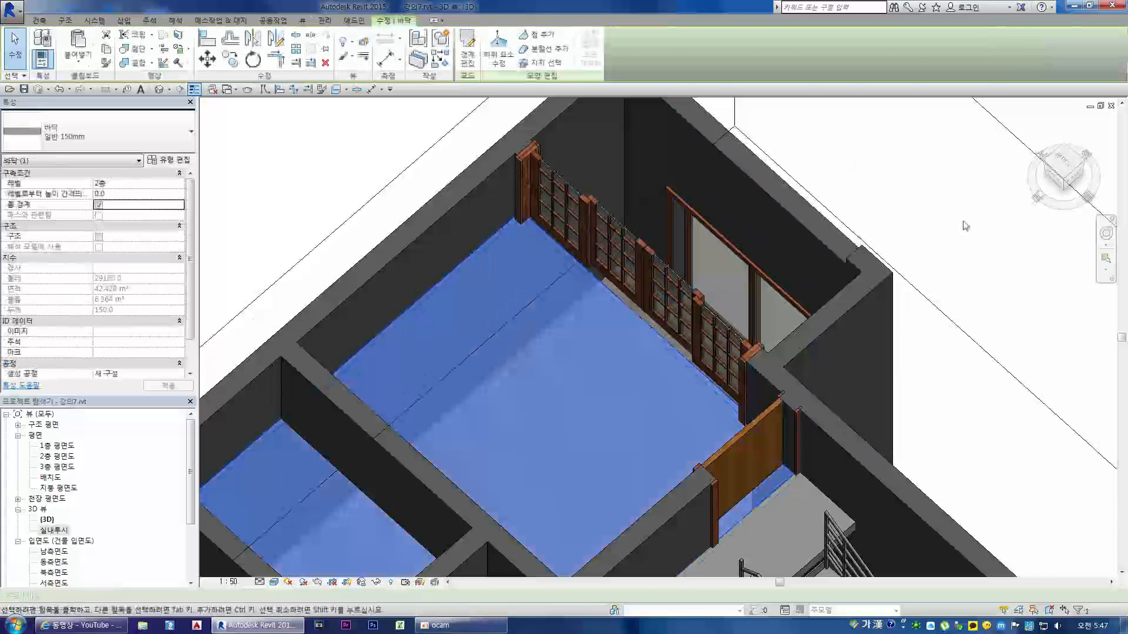
mouse_move(1062, 183)
left_mouse_down()
mouse_move(1047, 201)
mouse_move(1051, 186)
left_mouse_up()
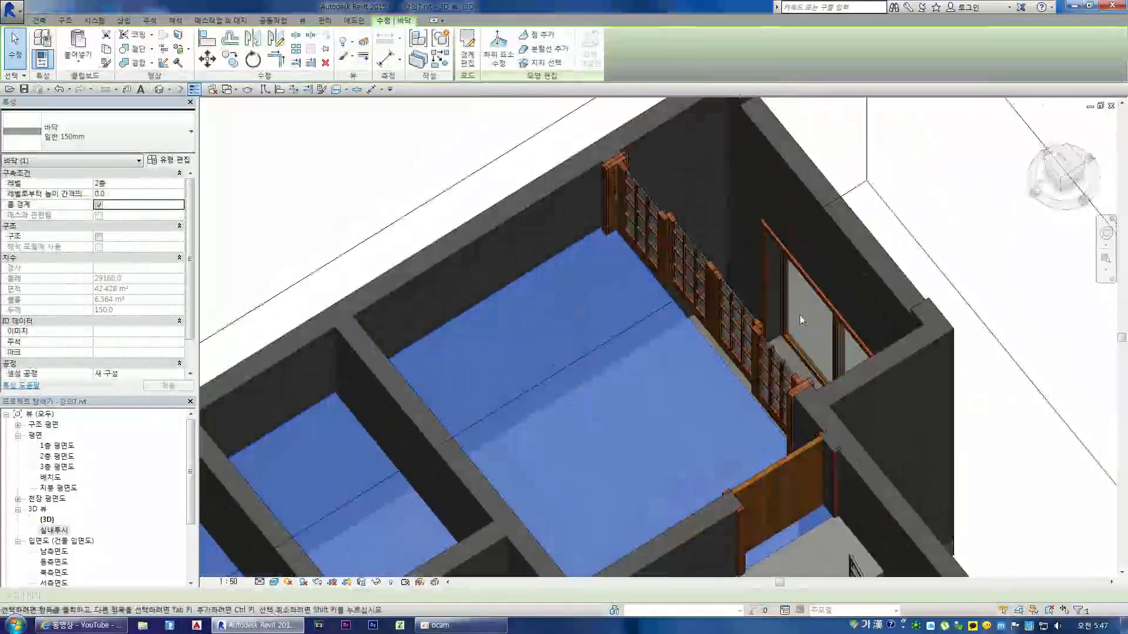
key("Escape")
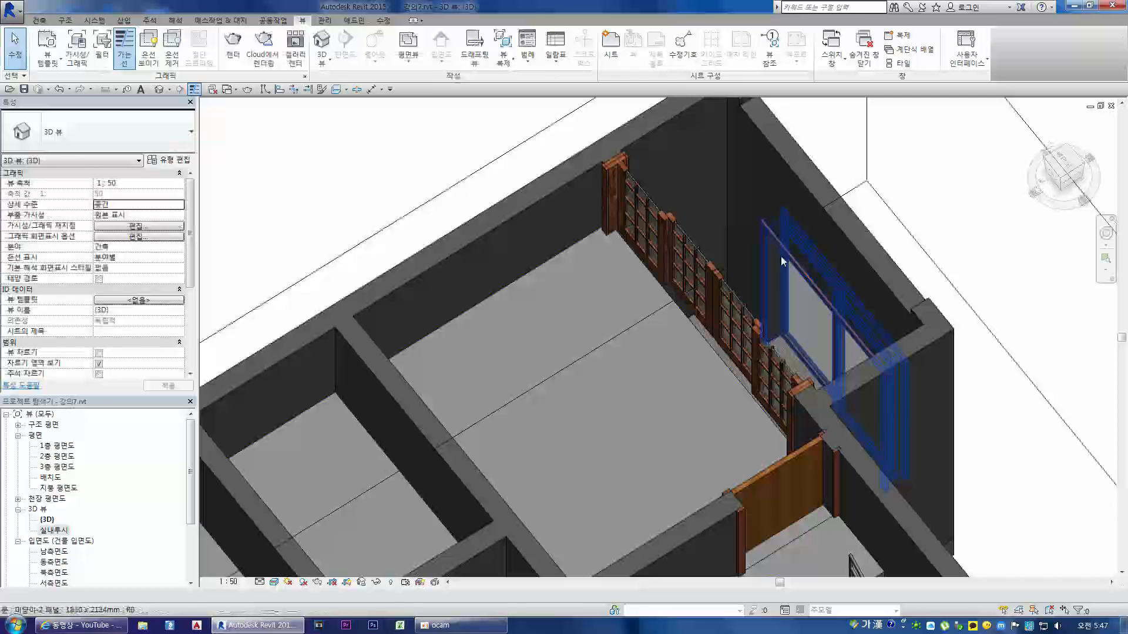
left_click(696, 332)
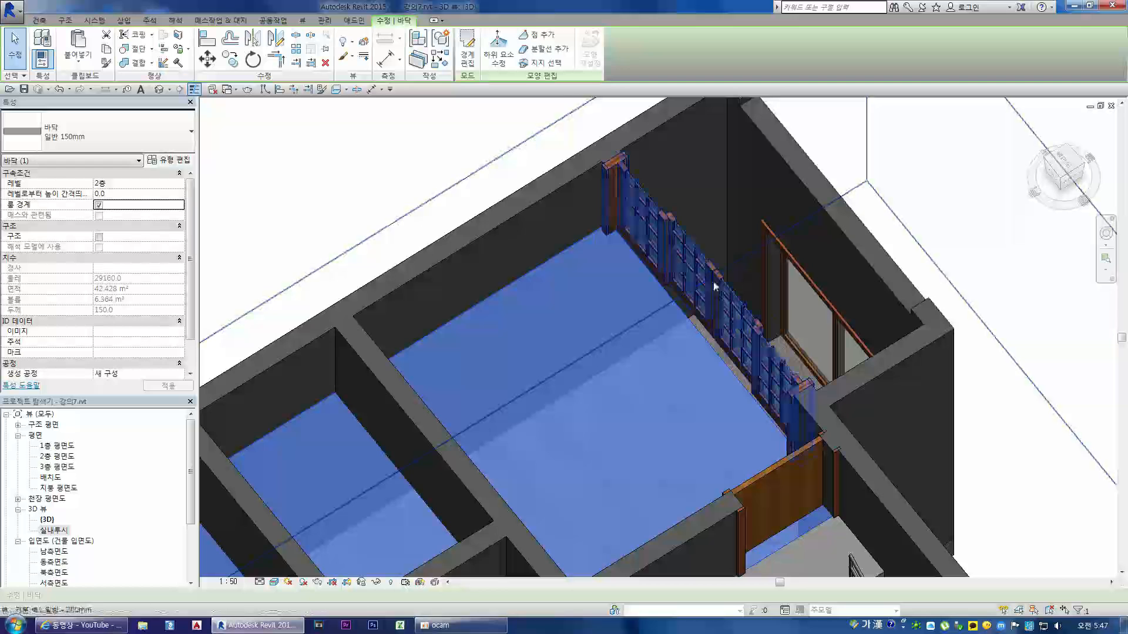
double_click(62, 457)
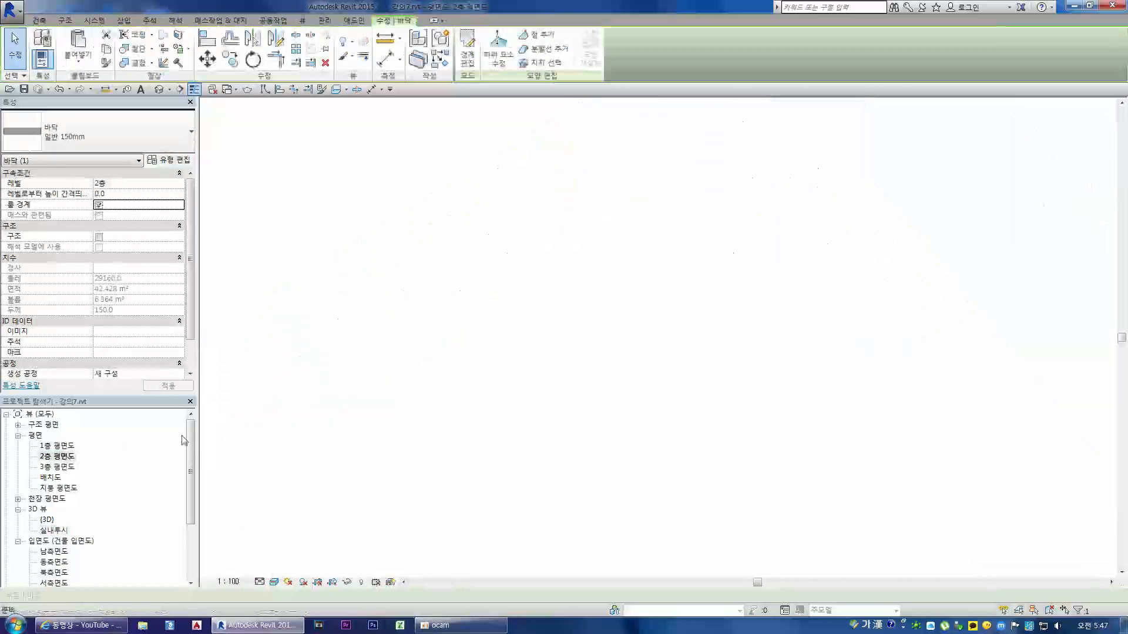
scroll(494, 335, "up", 5)
scroll(475, 305, "up", 3)
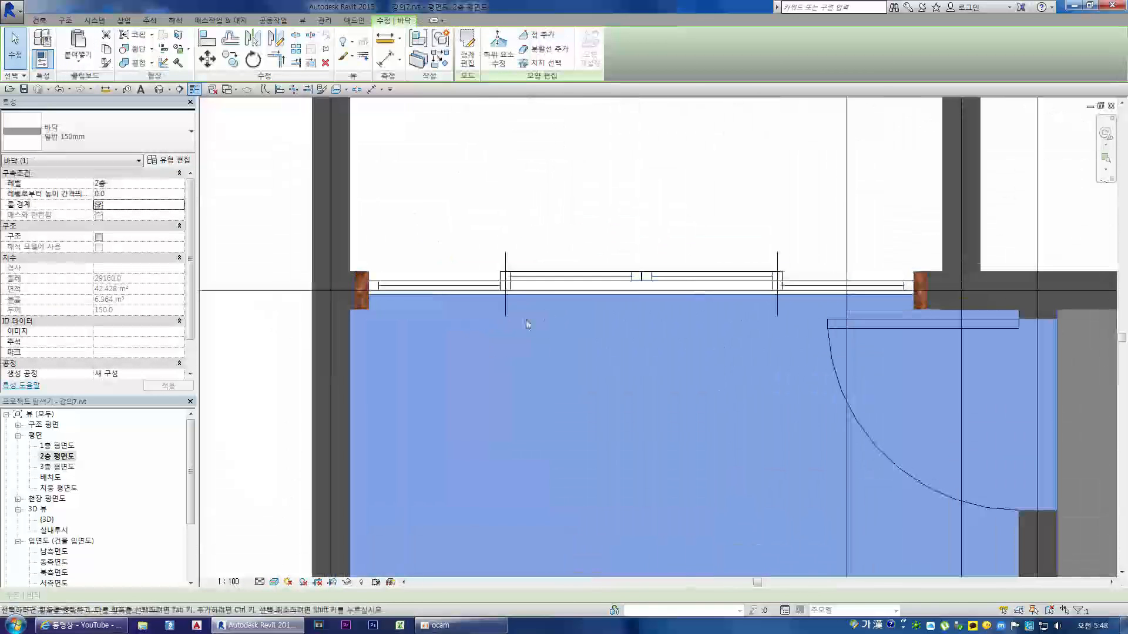
left_click(469, 49)
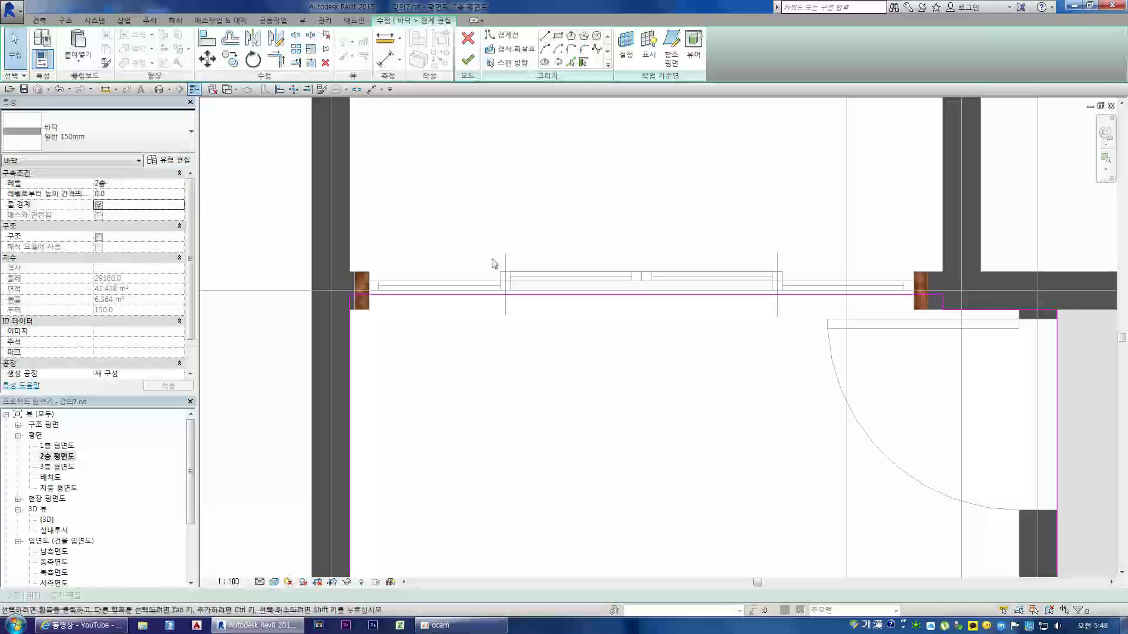
Step: Try to move the floor's boundary line in the plan to the room-side face of the wall, at a 1400 wall offset
left_click(493, 294)
left_click_drag(494, 294, 491, 317)
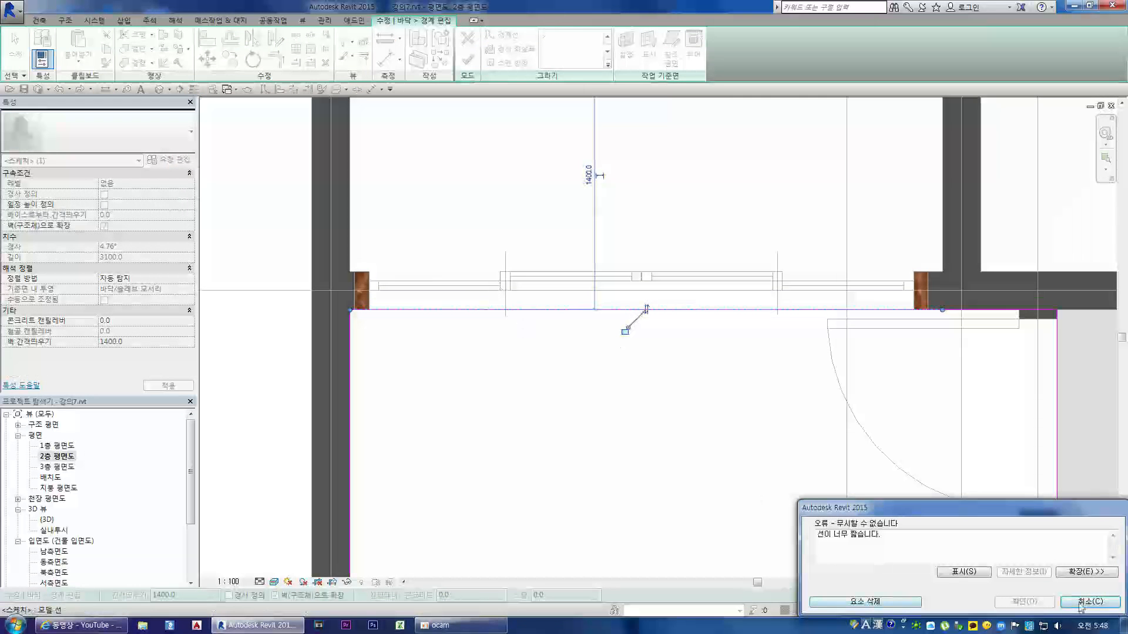
left_click(1088, 601)
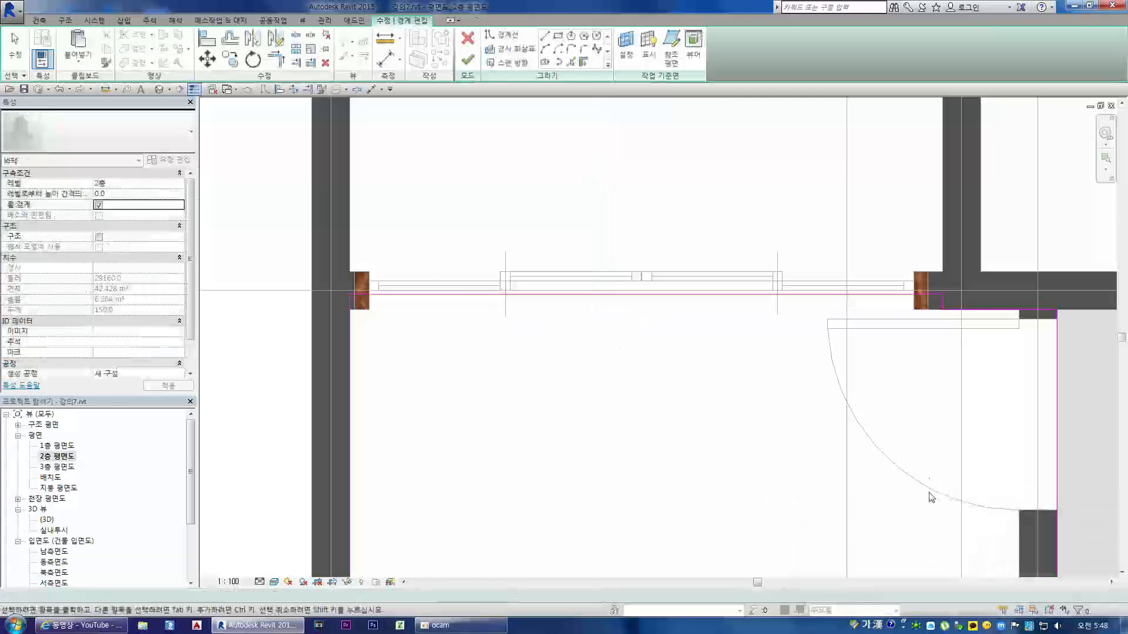
Step: Move the boundary line to the outer face of the sliding-door wall at a 1200 wall offset and finish without cutting the overlapping walls
left_click(430, 294)
left_click_drag(431, 295, 439, 272)
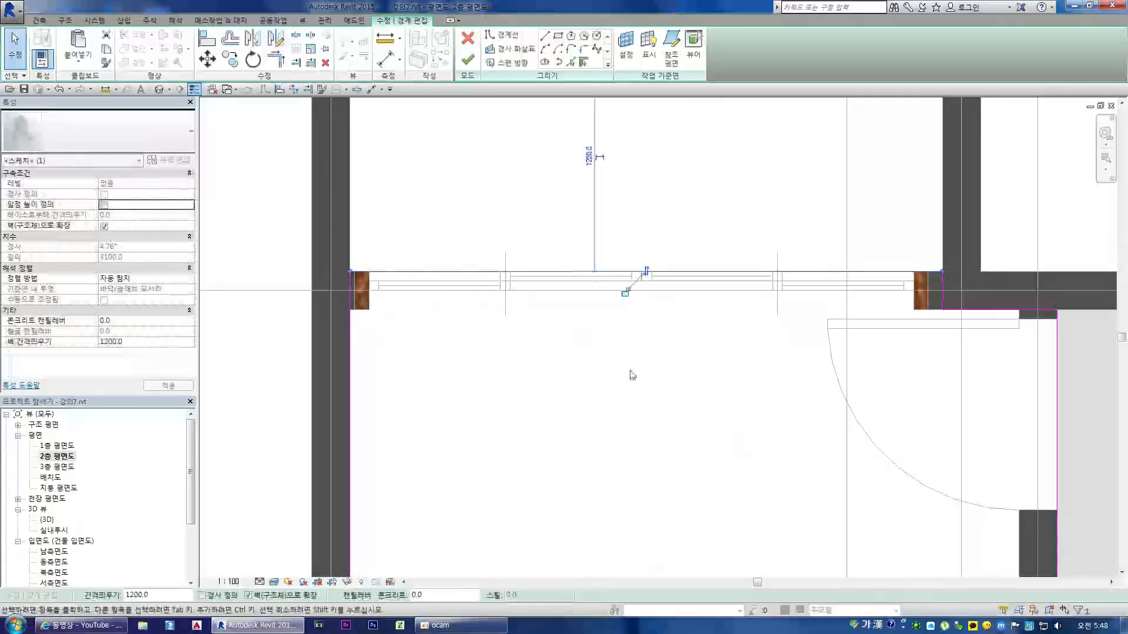
left_click(468, 59)
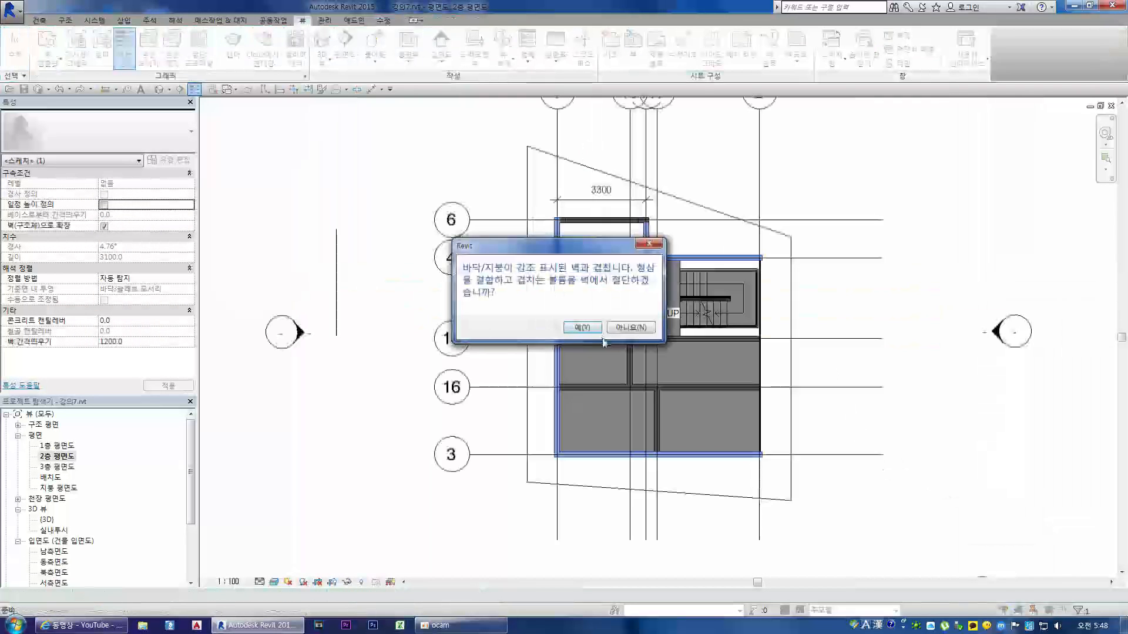
left_click(638, 328)
left_click(1090, 602)
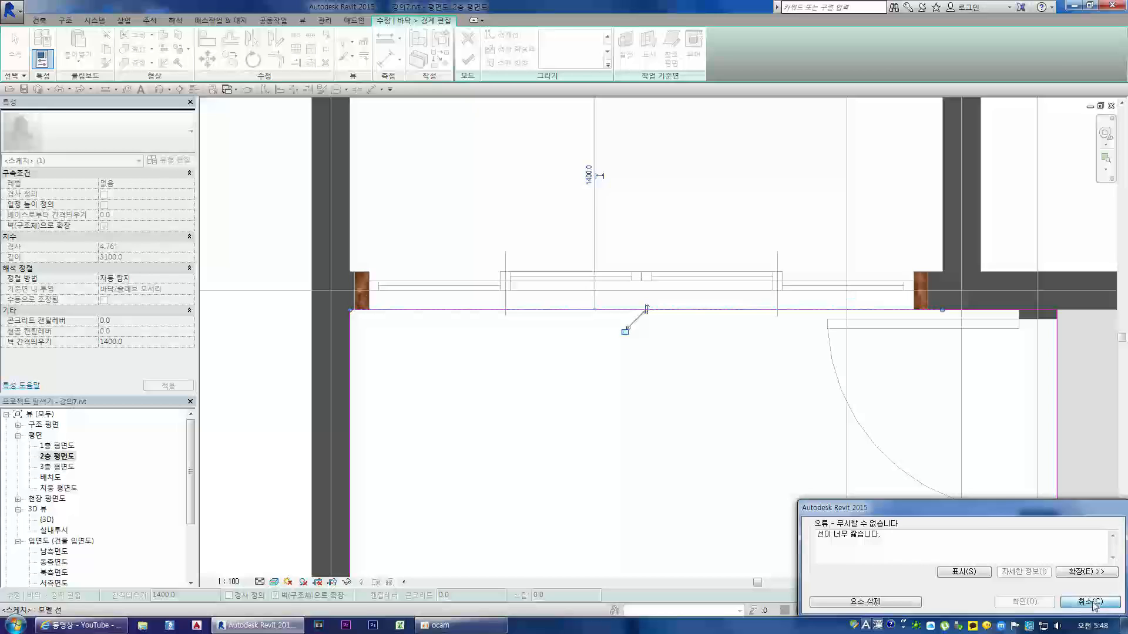
left_click(428, 296)
left_click_drag(433, 295, 432, 272)
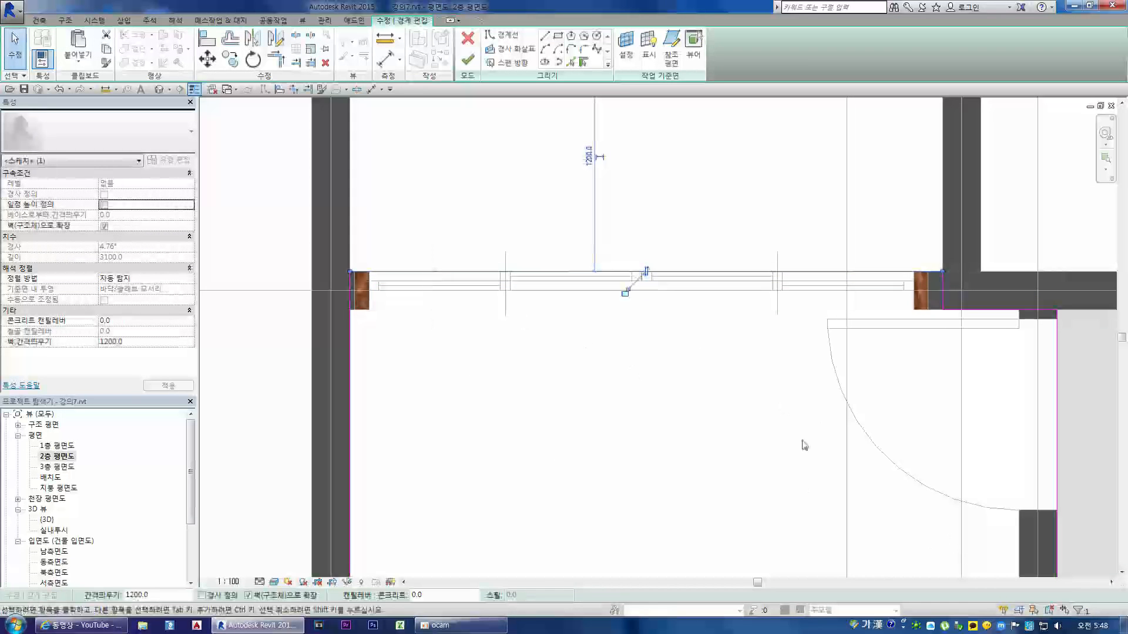
left_click(468, 59)
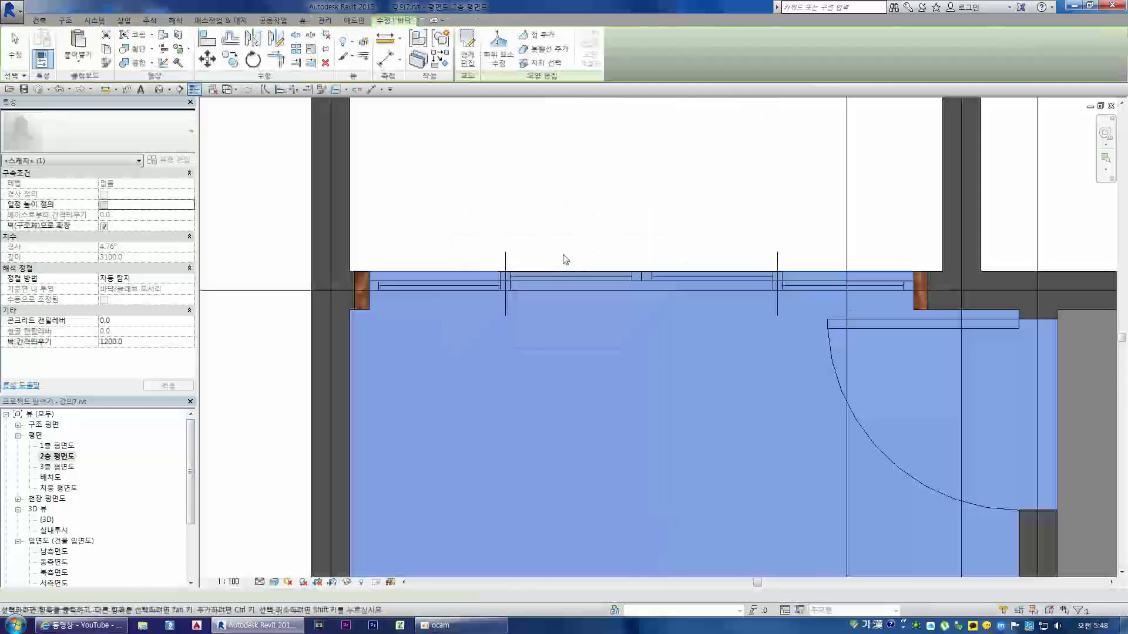
scroll(554, 408, "down", 3)
left_click(529, 262)
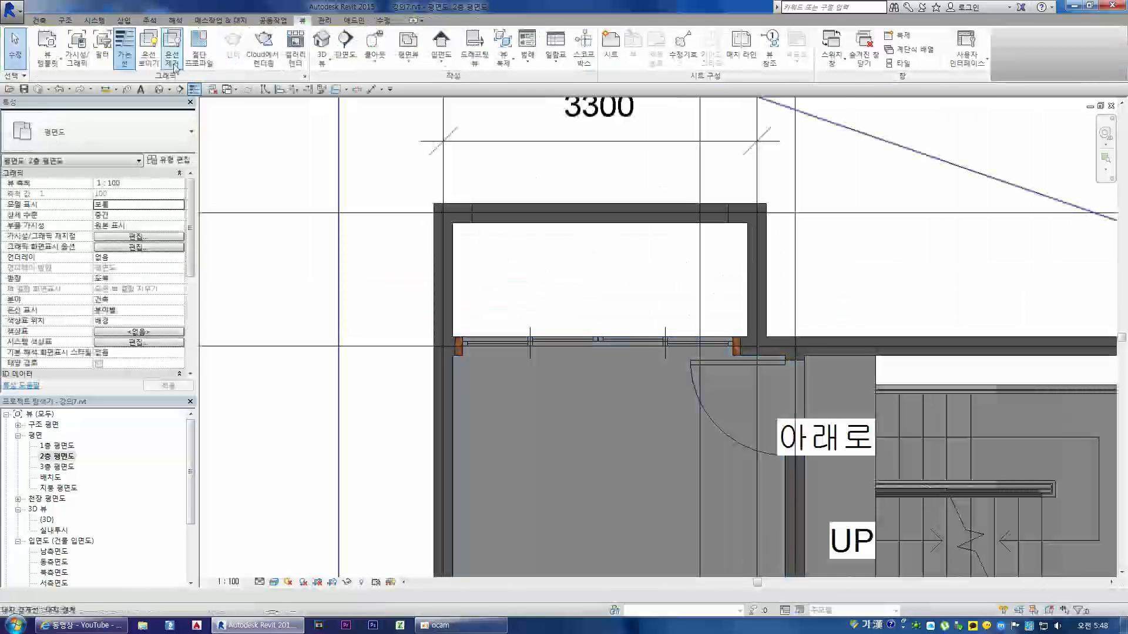
Step: Create a 일반 150mm architectural floor on 2층 with a 3100 by 1200 mm rectangular boundary filling the space beyond the sliding doors
left_click(39, 20)
left_click(229, 58)
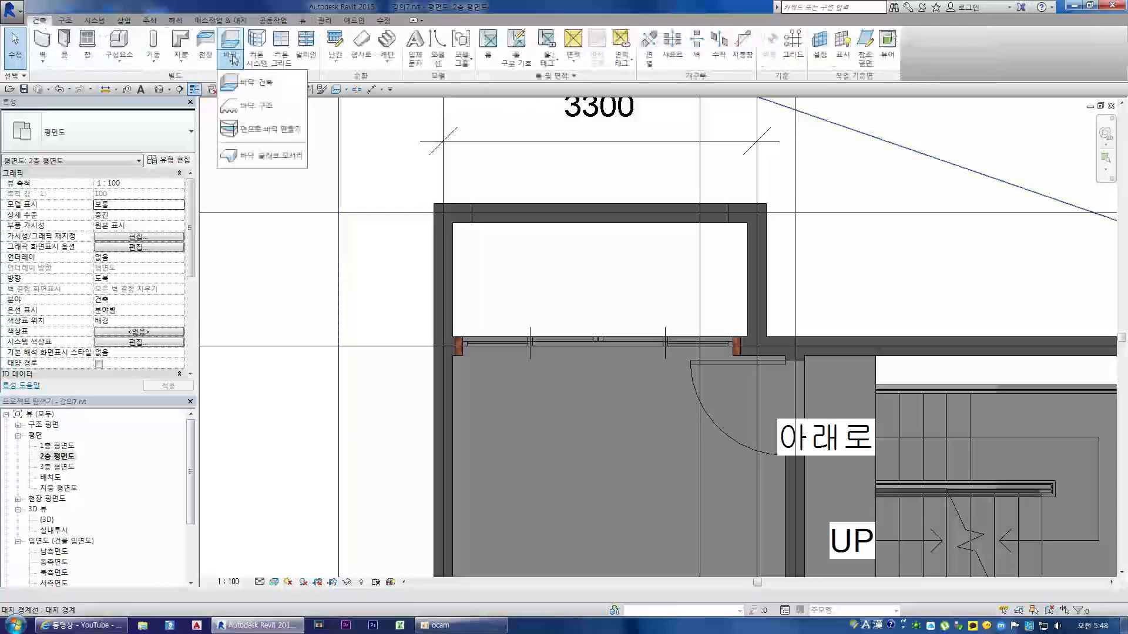
left_click(258, 83)
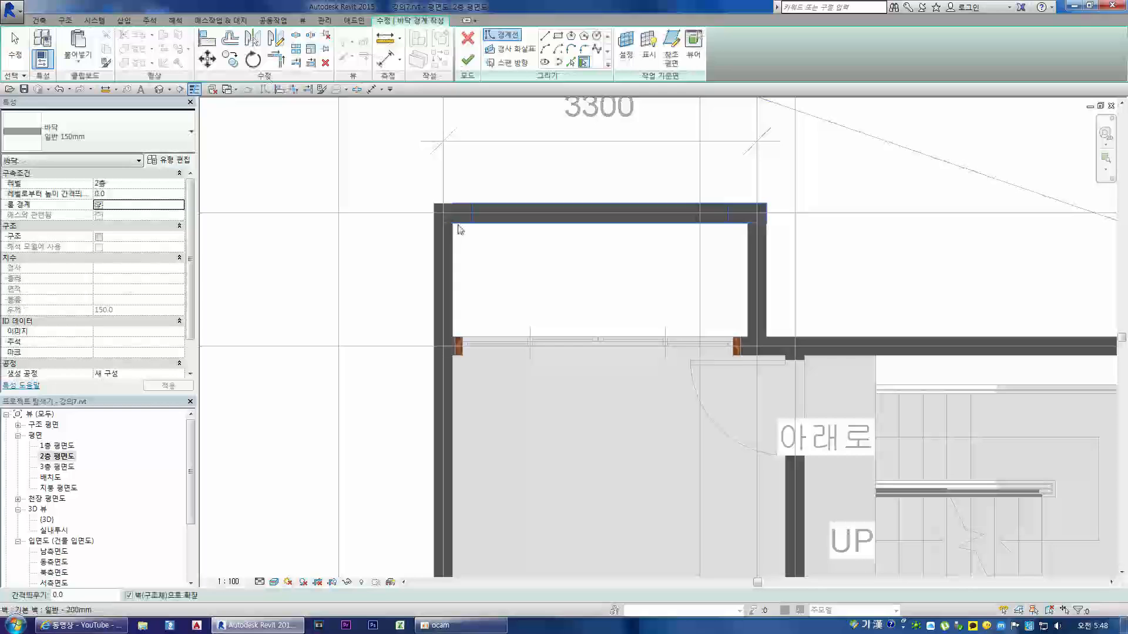
left_click(558, 35)
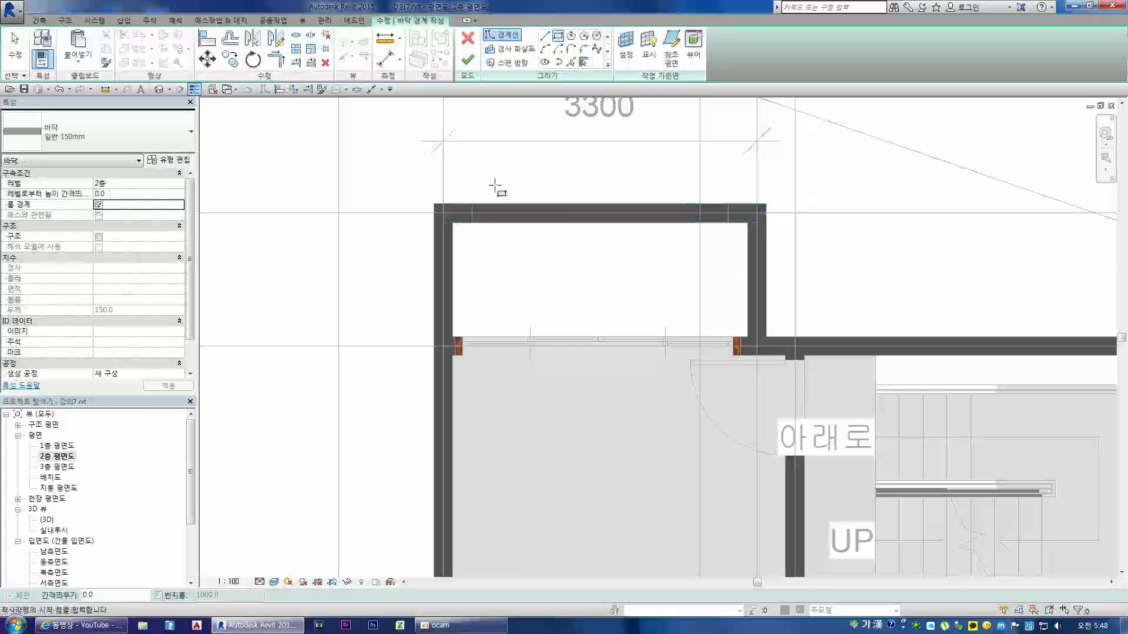
left_click(453, 223)
left_click(747, 337)
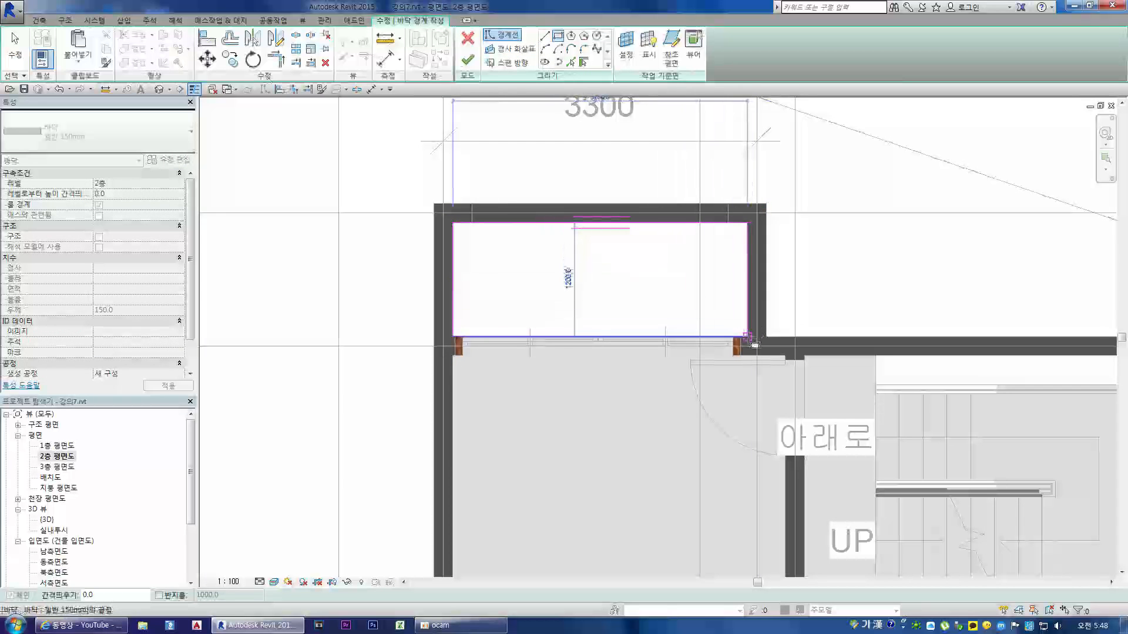
left_click(467, 60)
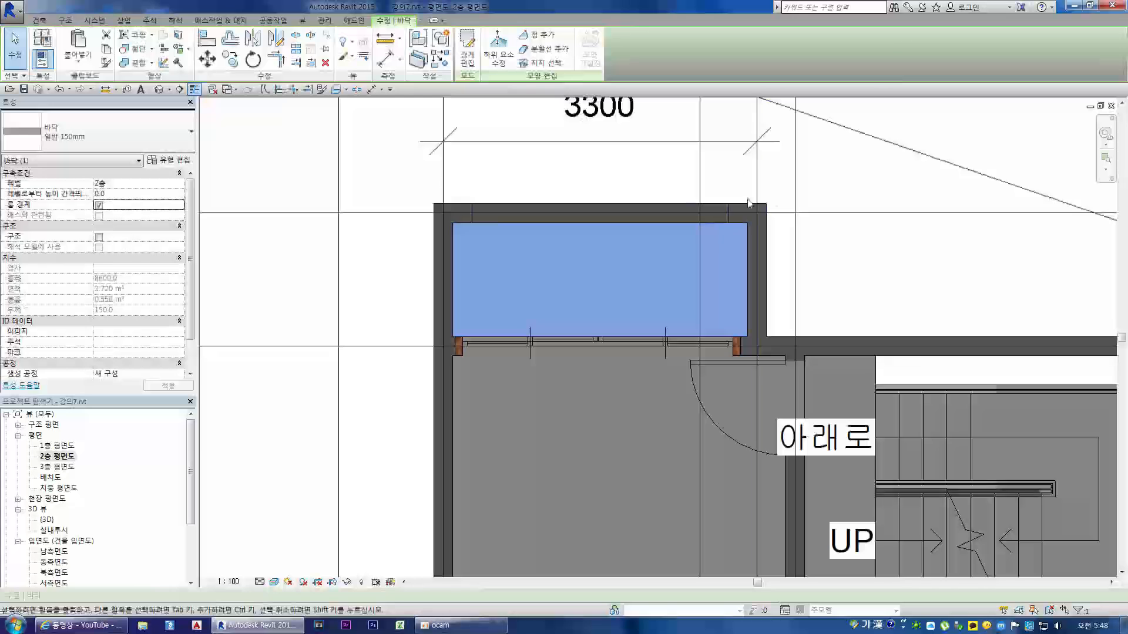
left_click(822, 235)
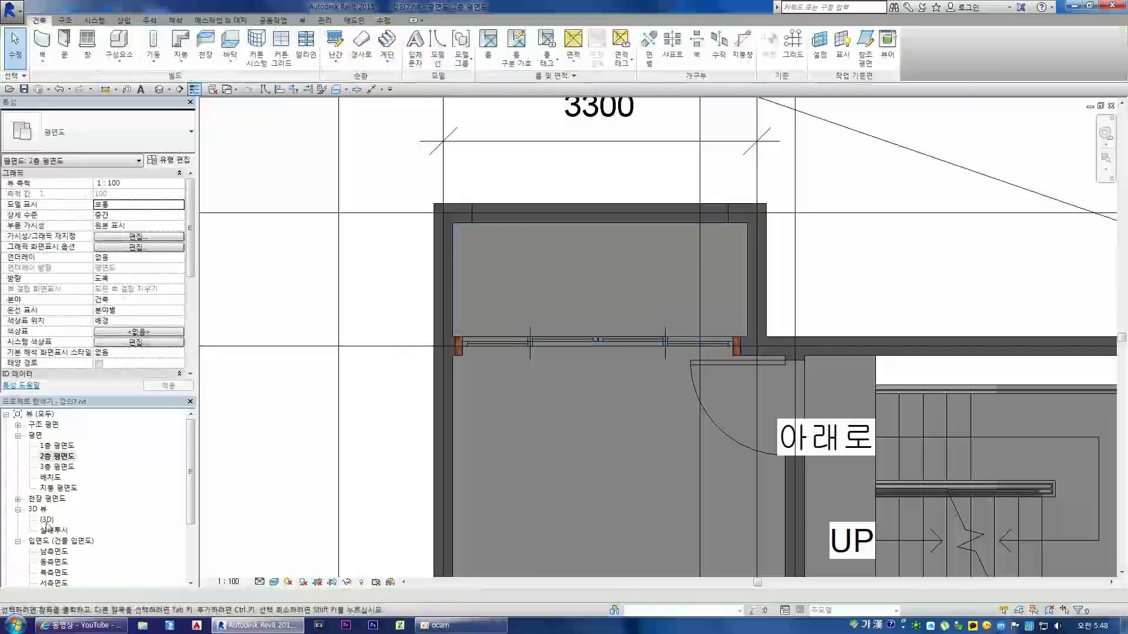
Step: In the {3D} view, select the floor beyond the sliding doors and duplicate its type as 발코니 타일바닥
double_click(47, 521)
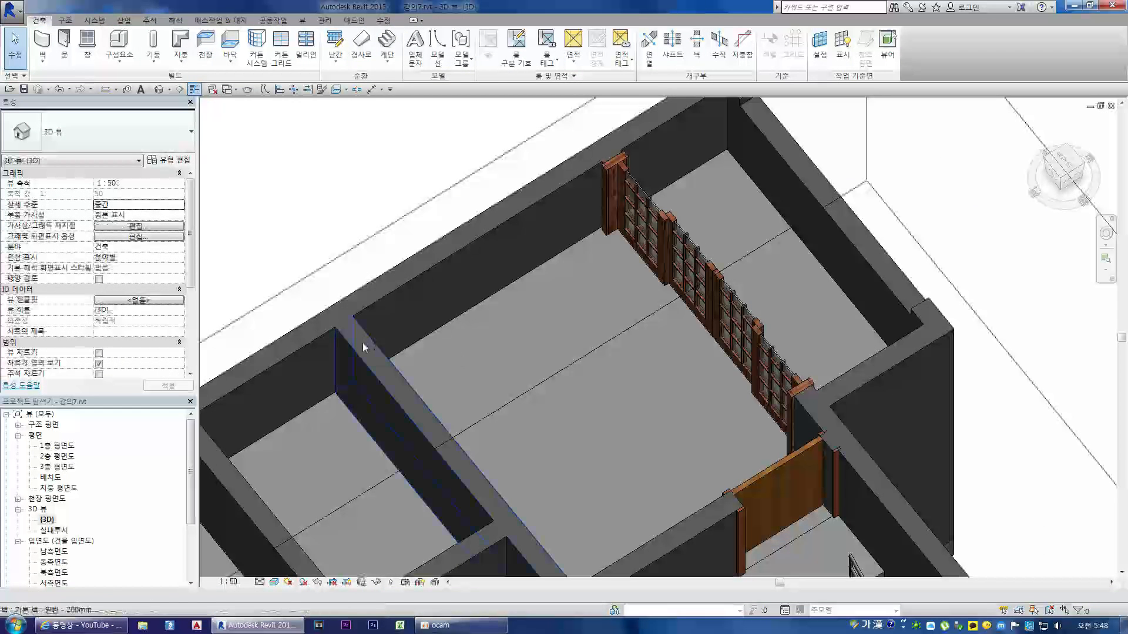
left_click(763, 269)
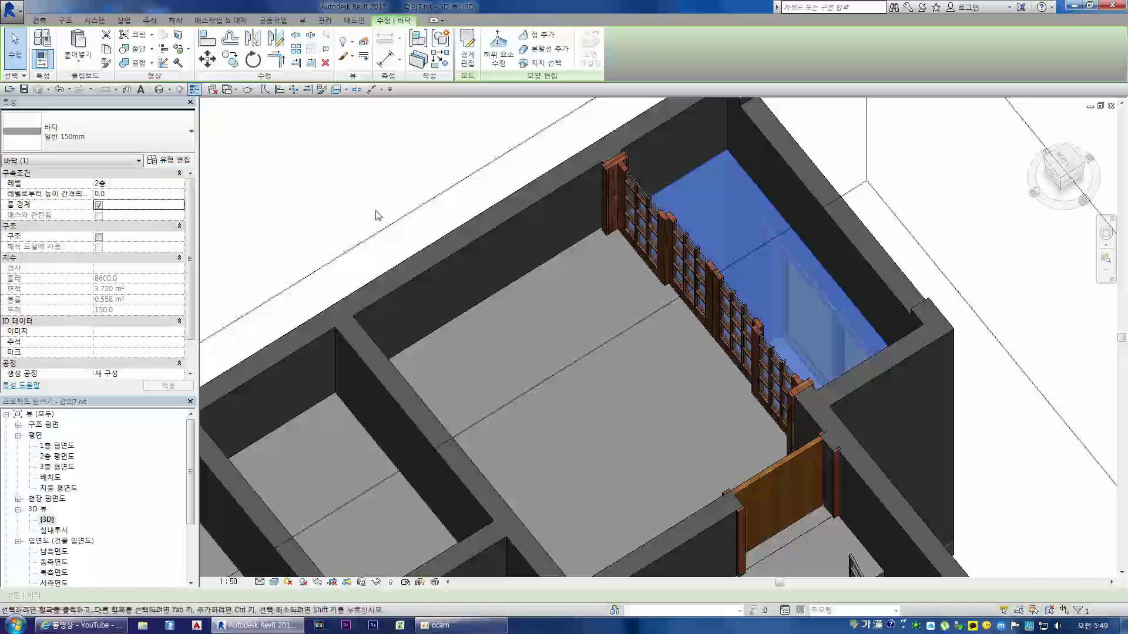
left_click(189, 140)
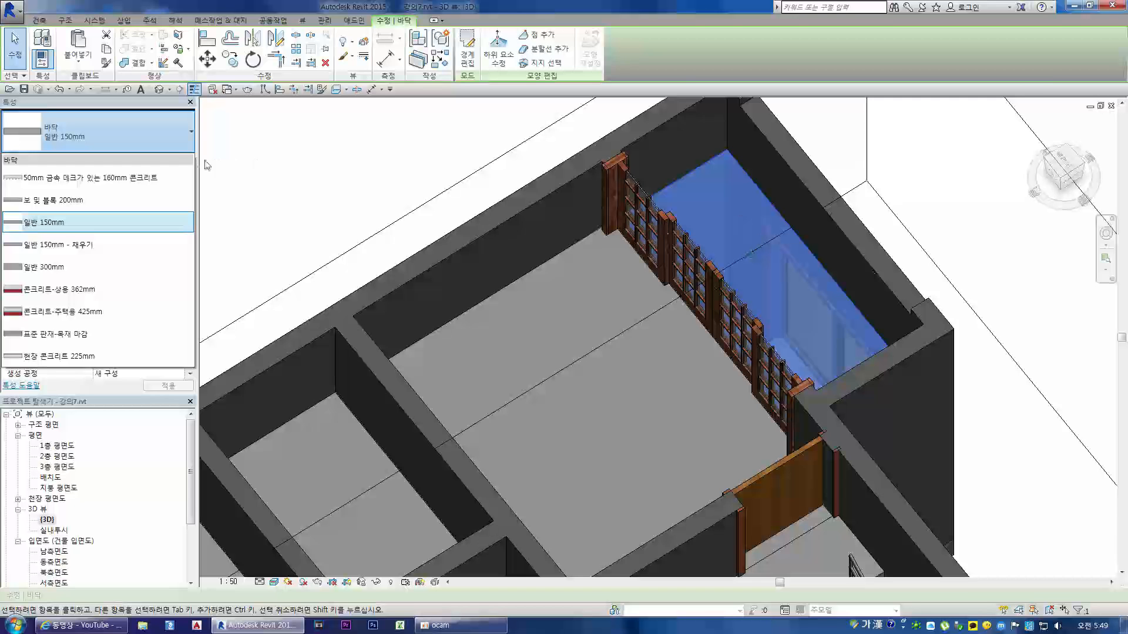
left_click(167, 133)
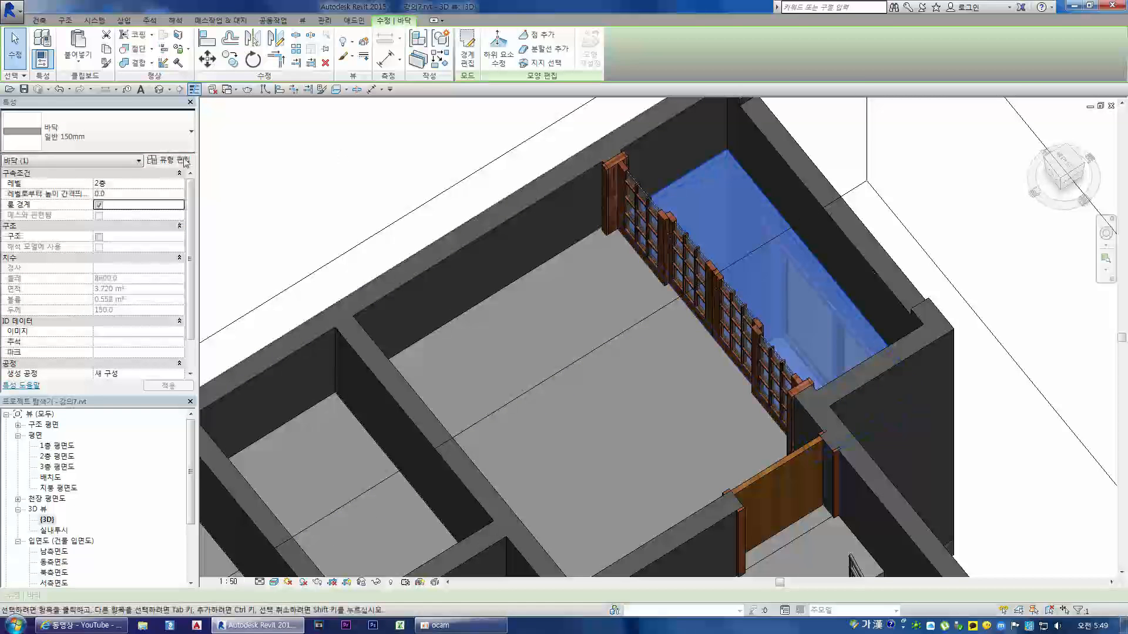
left_click(183, 160)
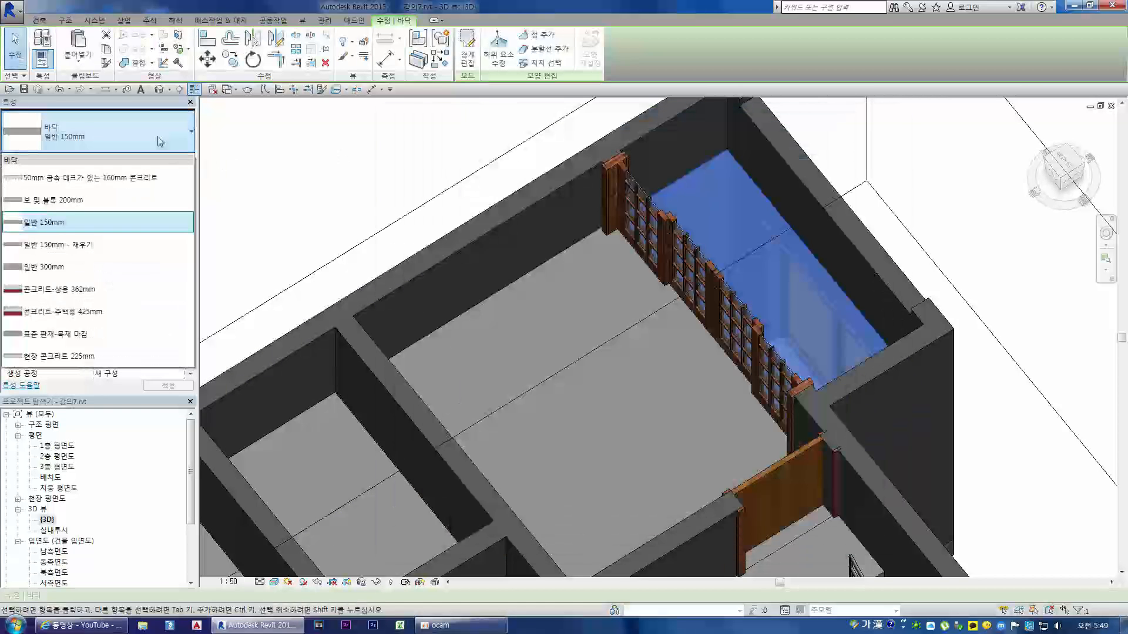
left_click(160, 142)
left_click(169, 160)
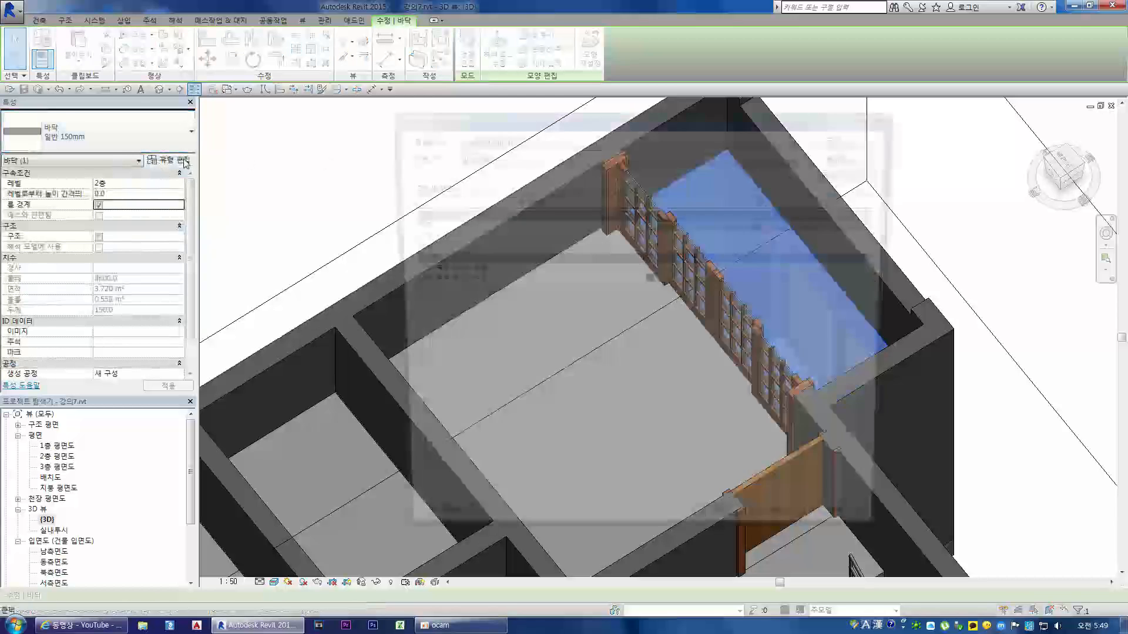
left_click(841, 157)
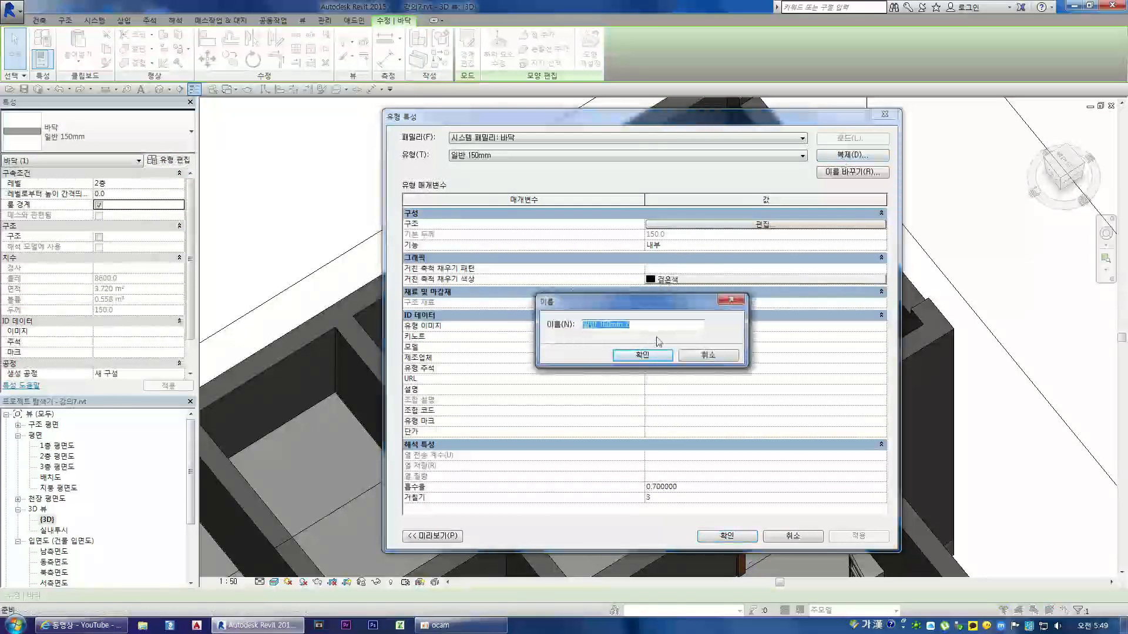
type("벽")
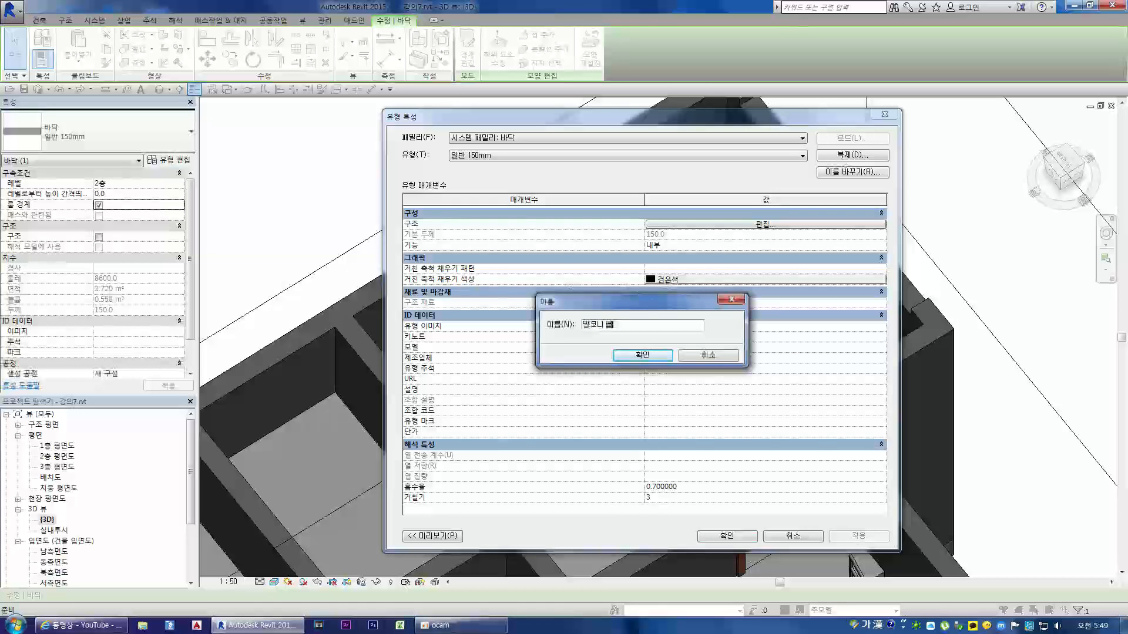
left_click(652, 357)
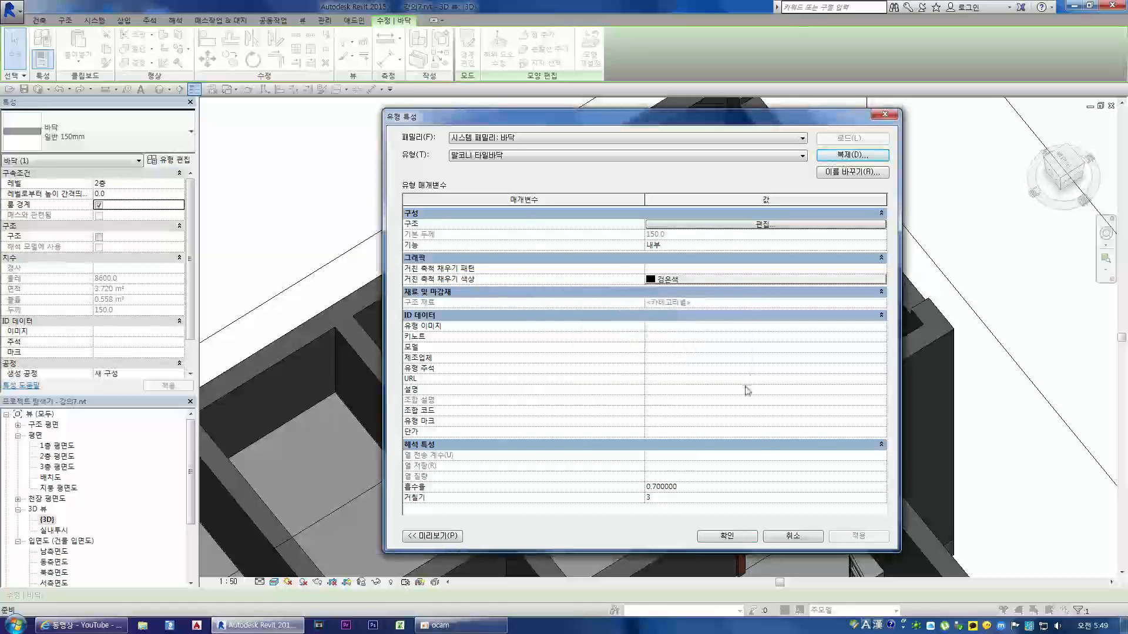
Step: Edit the 발코니 타일바닥 type's structure and choose 콘크리트, 프리캐스트 as the material for its structural layer
left_click(762, 226)
left_click(626, 224)
left_click(646, 224)
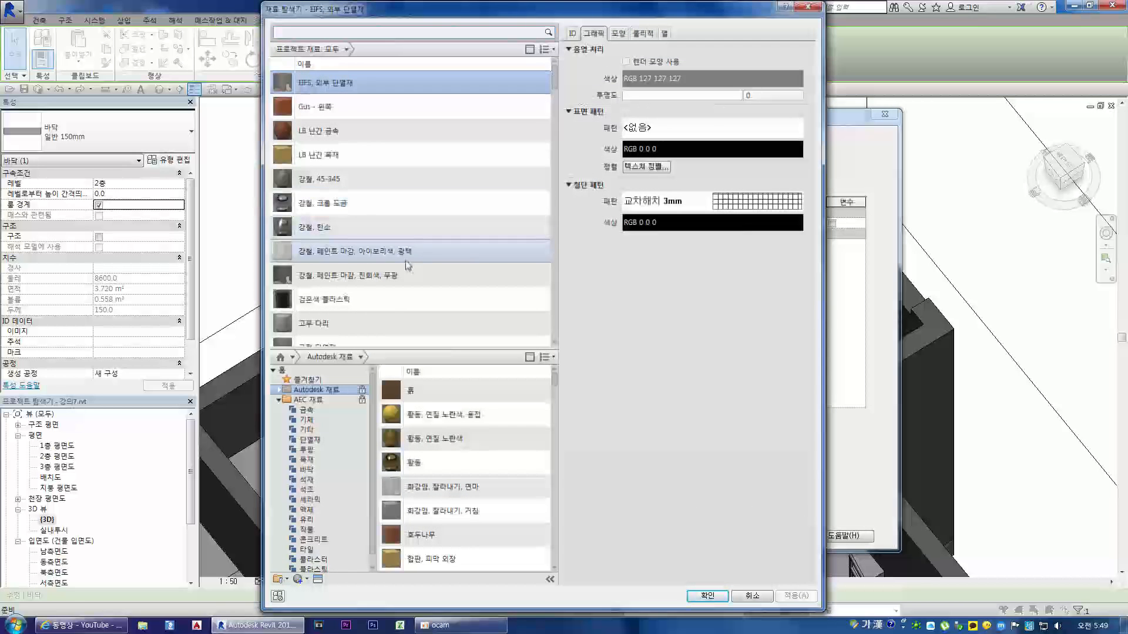
scroll(411, 268, "down", 15)
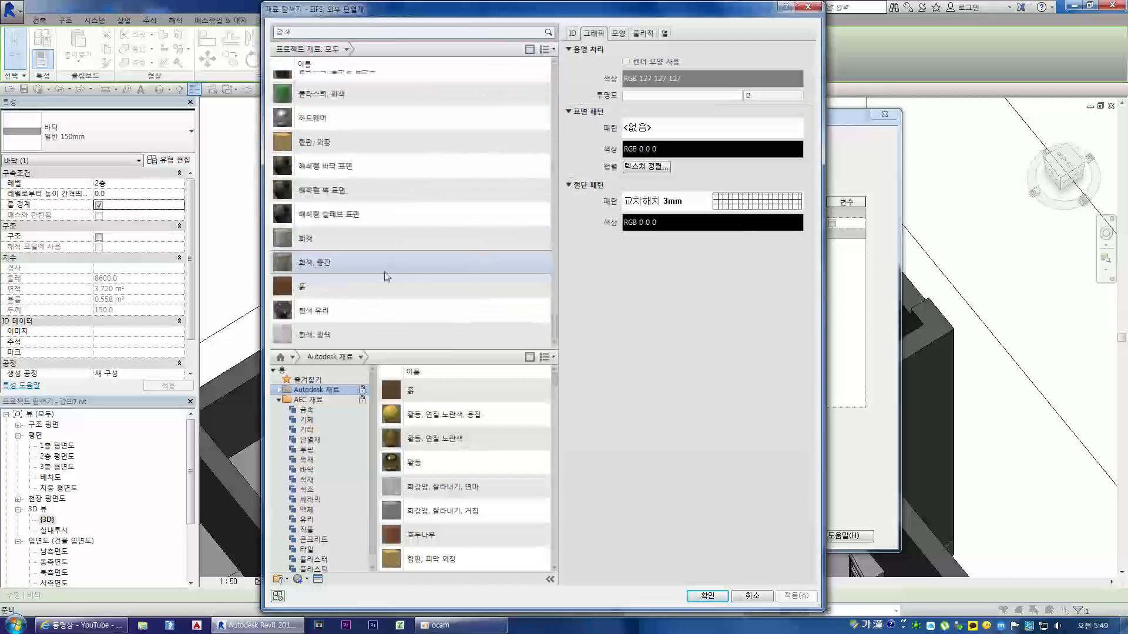
scroll(387, 276, "up", 10)
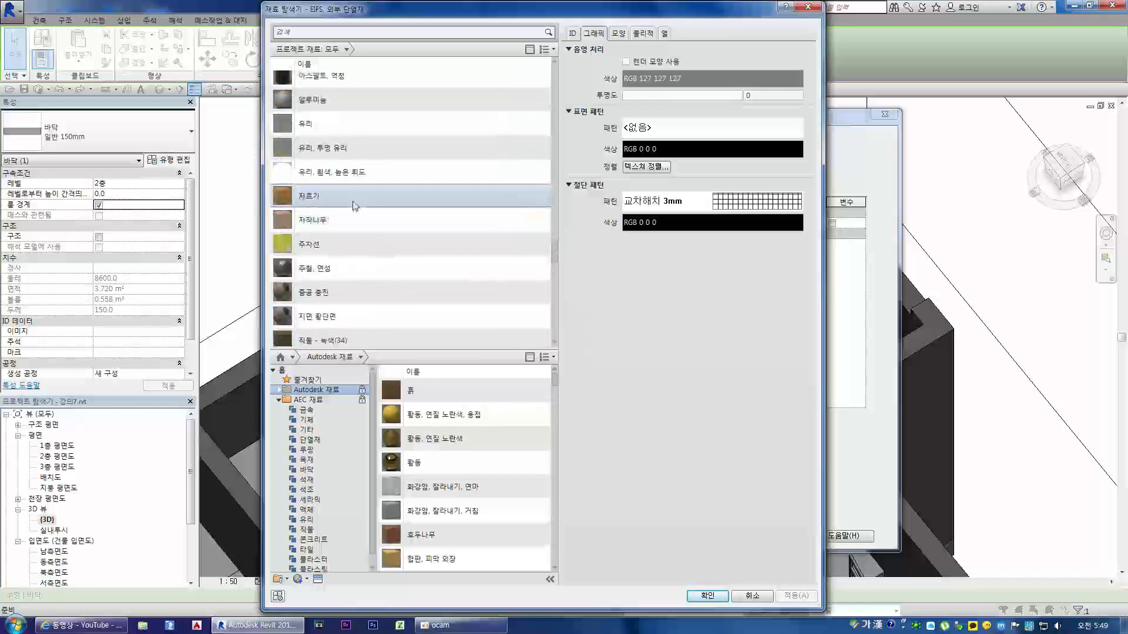
scroll(355, 204, "down", 5)
left_click(332, 221)
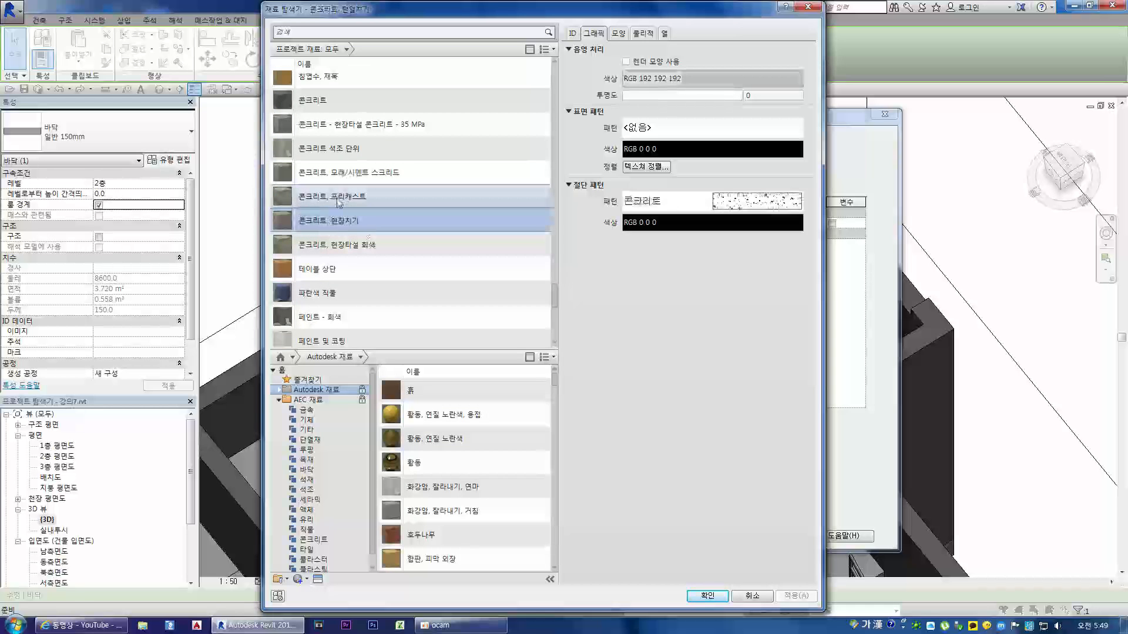
left_click(337, 202)
Step: Preview the 콘크리트, 프리캐스트 appearance enlarged on a cube and assign the material to the structural layer
left_click(617, 34)
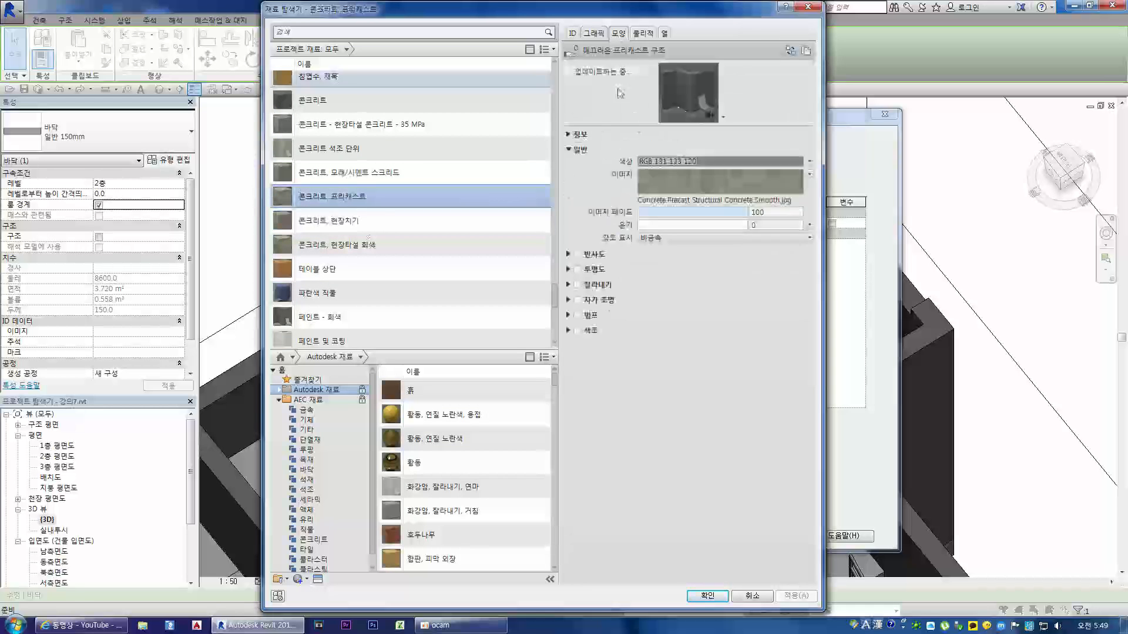
left_click_drag(736, 125, 736, 302)
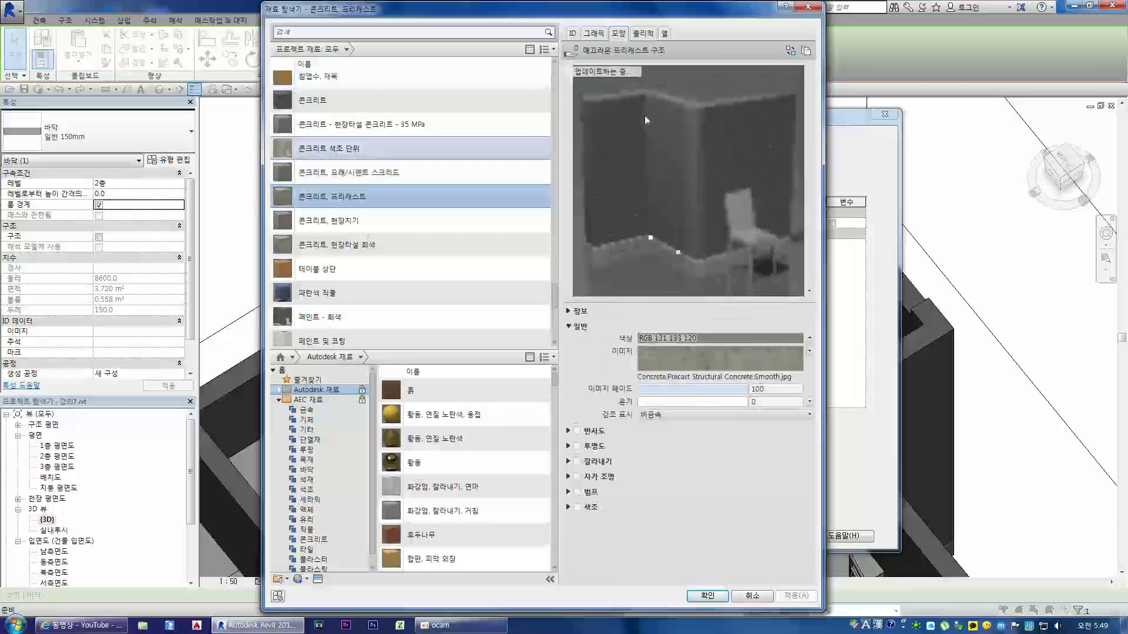
left_click(341, 221)
left_click(339, 198)
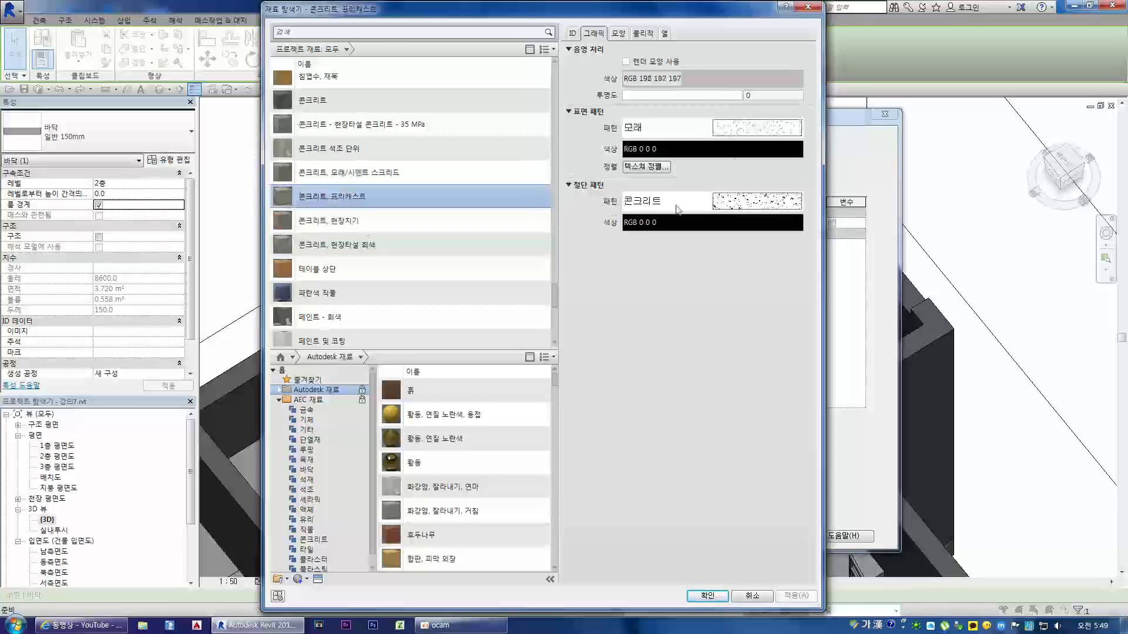
left_click(618, 33)
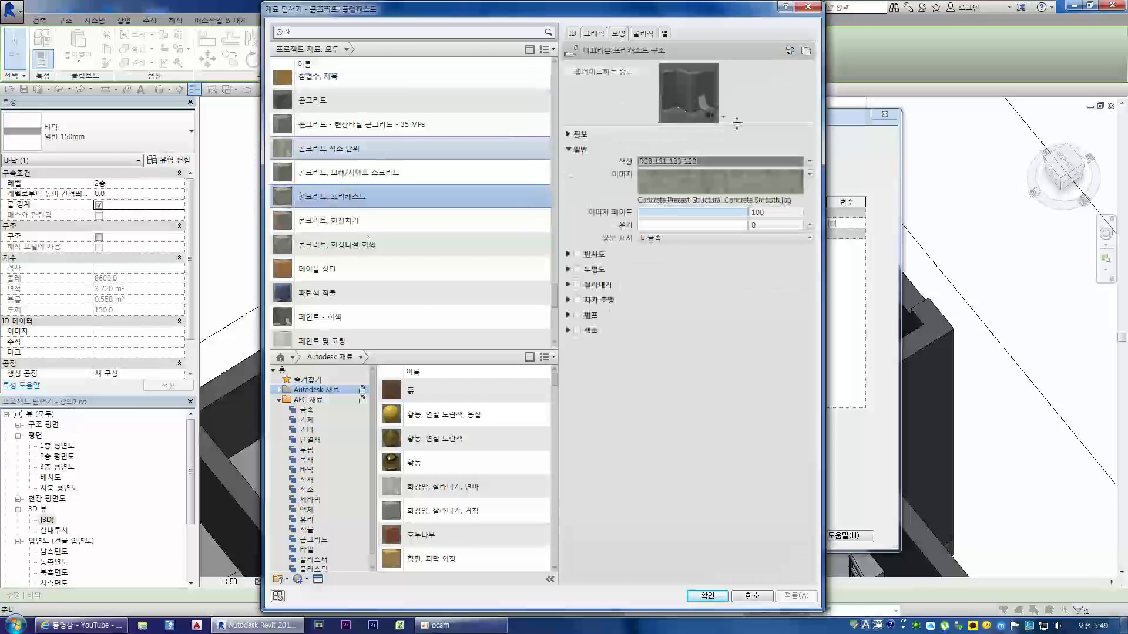
left_click_drag(736, 140, 736, 302)
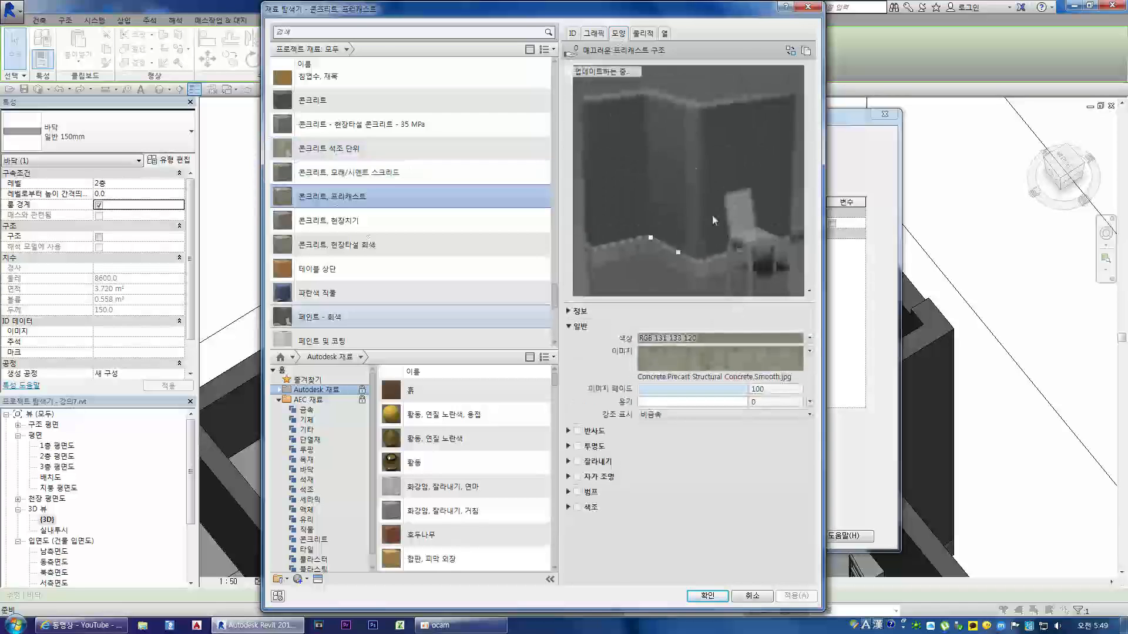
left_click(809, 291)
left_click(723, 314)
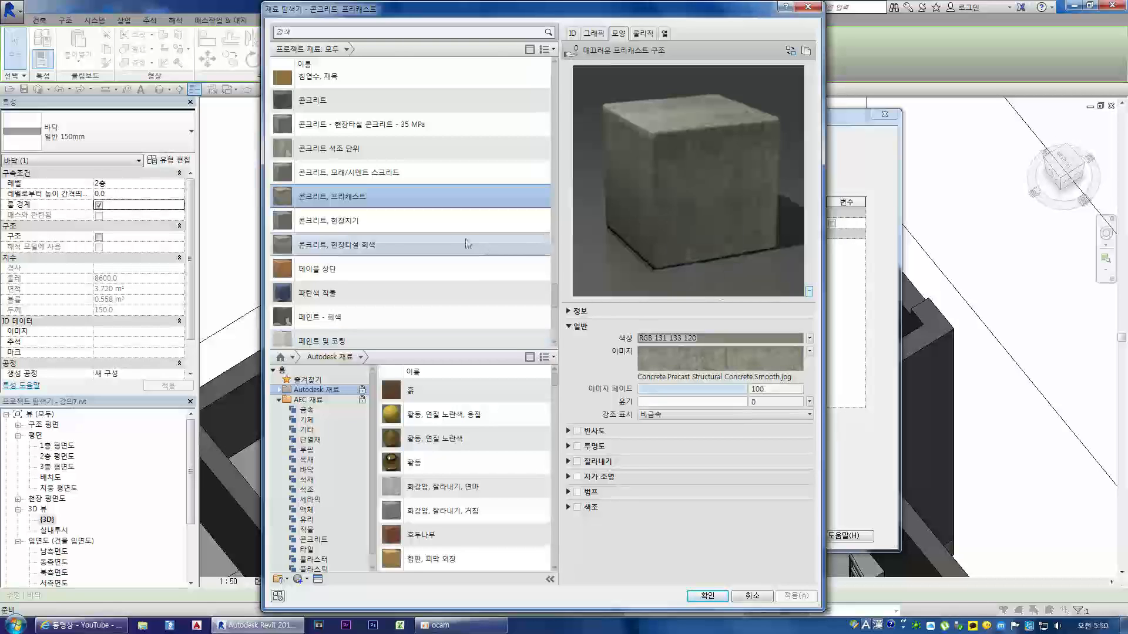
double_click(330, 198)
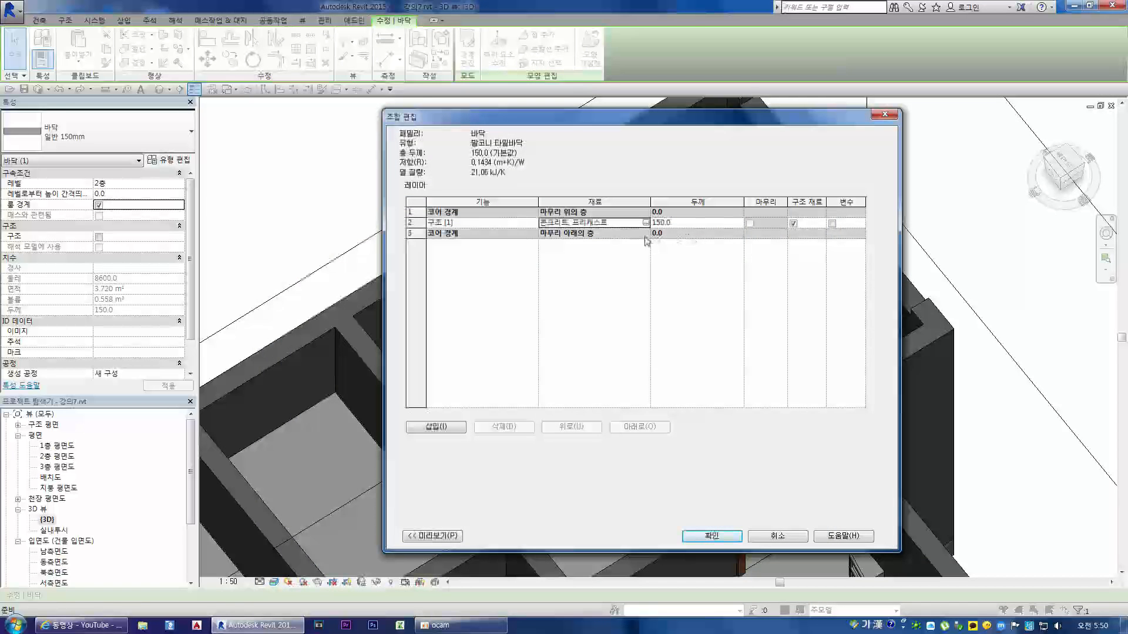
Step: Show the floor assembly's preview as a section view (단면도: 유형 속성 수정)
left_click(426, 538)
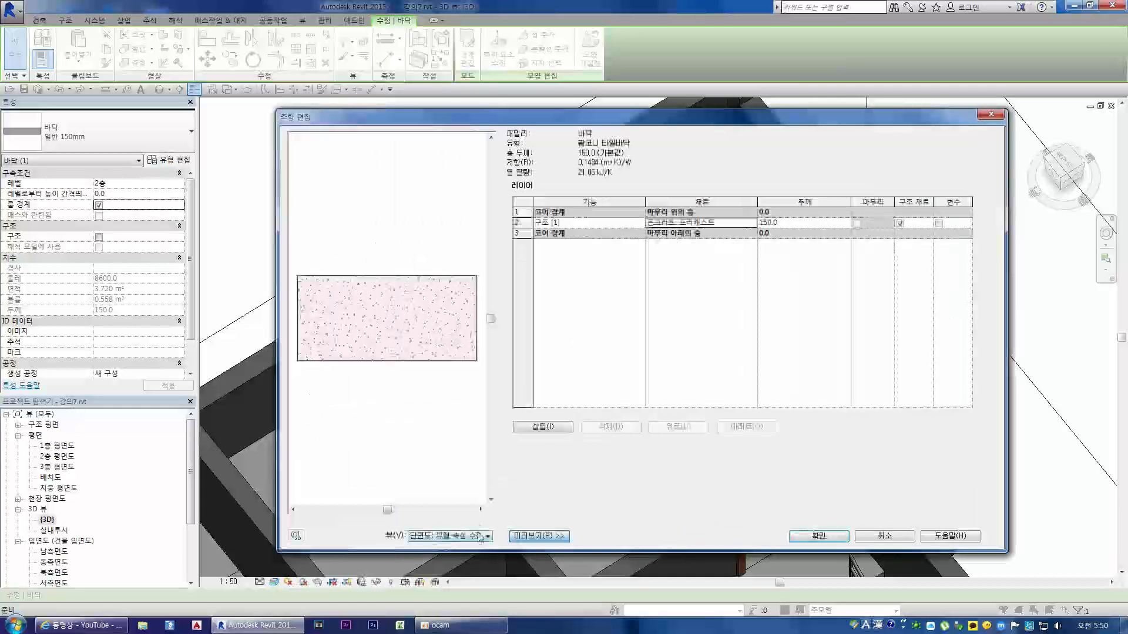
left_click(440, 537)
left_click(427, 546)
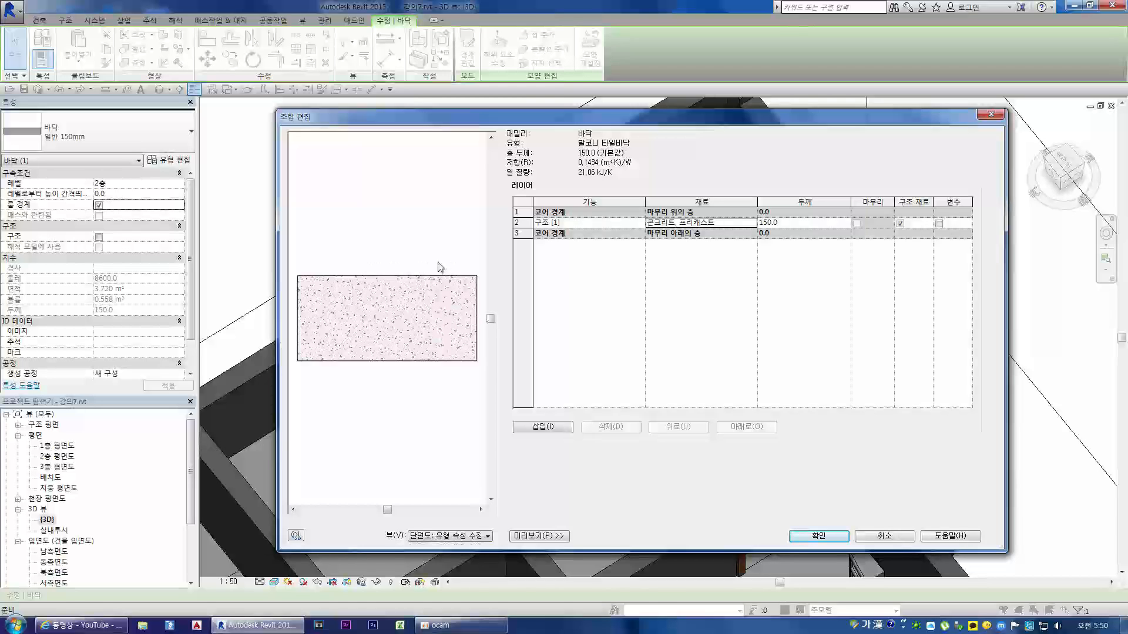
Step: Insert a new layer above the upper core boundary and set its function to 하지재 [2]
left_click(520, 224)
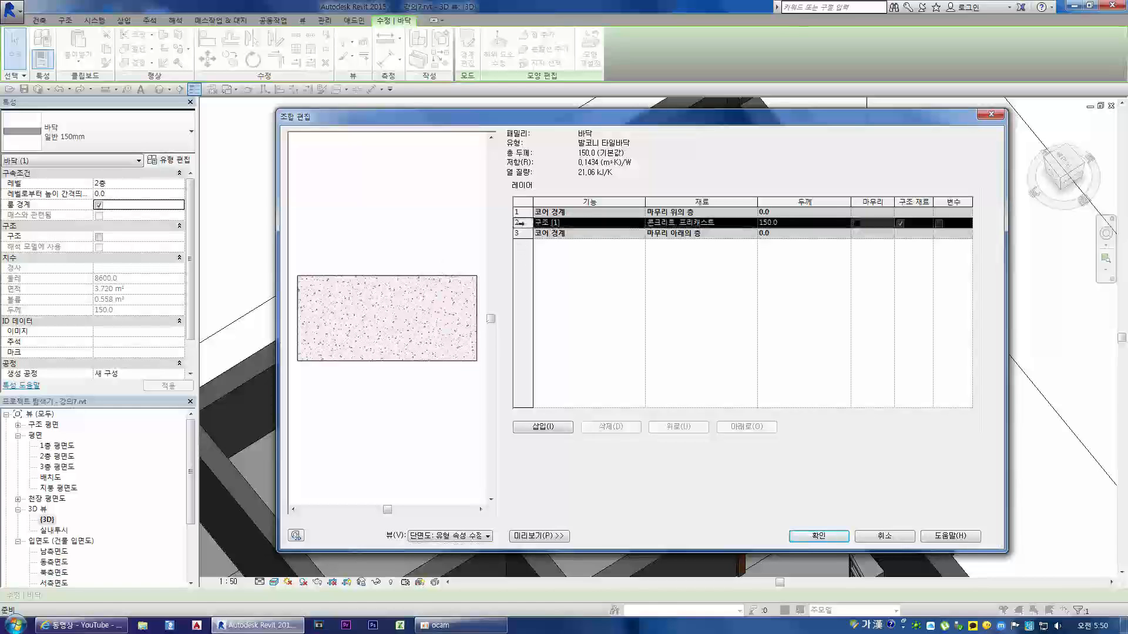
left_click(521, 213)
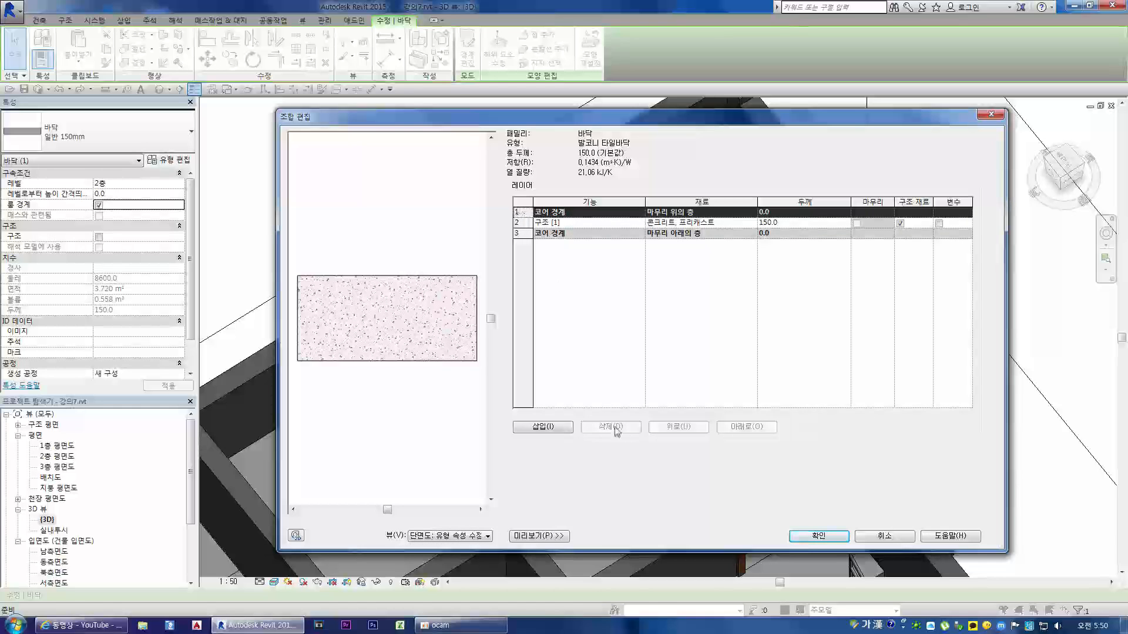
left_click(554, 432)
left_click(622, 212)
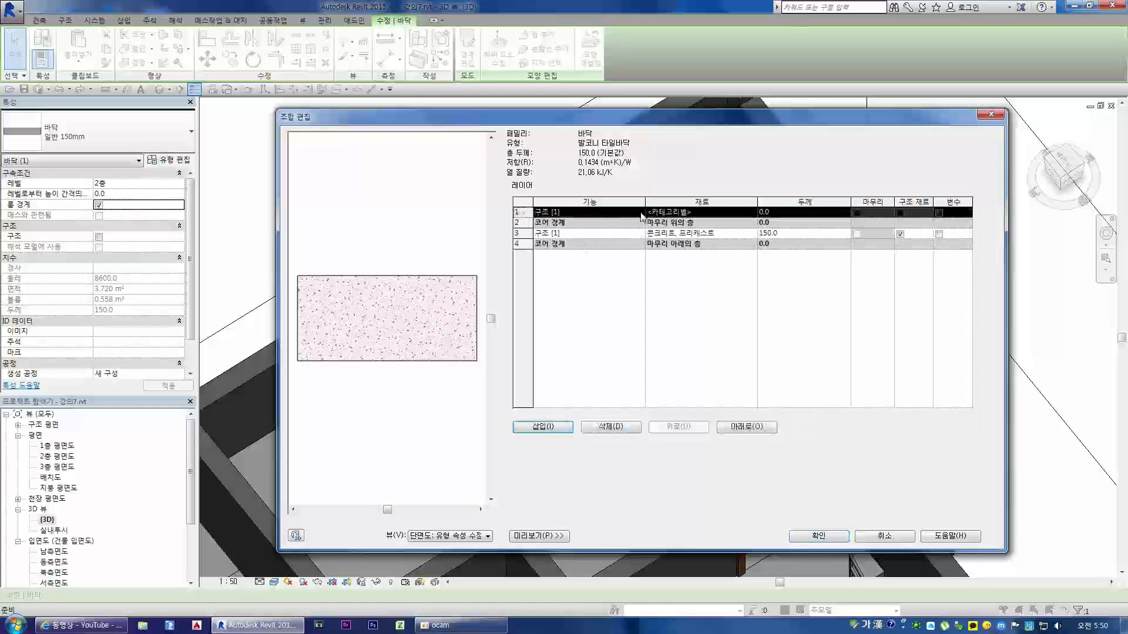
left_click(639, 212)
left_click(552, 232)
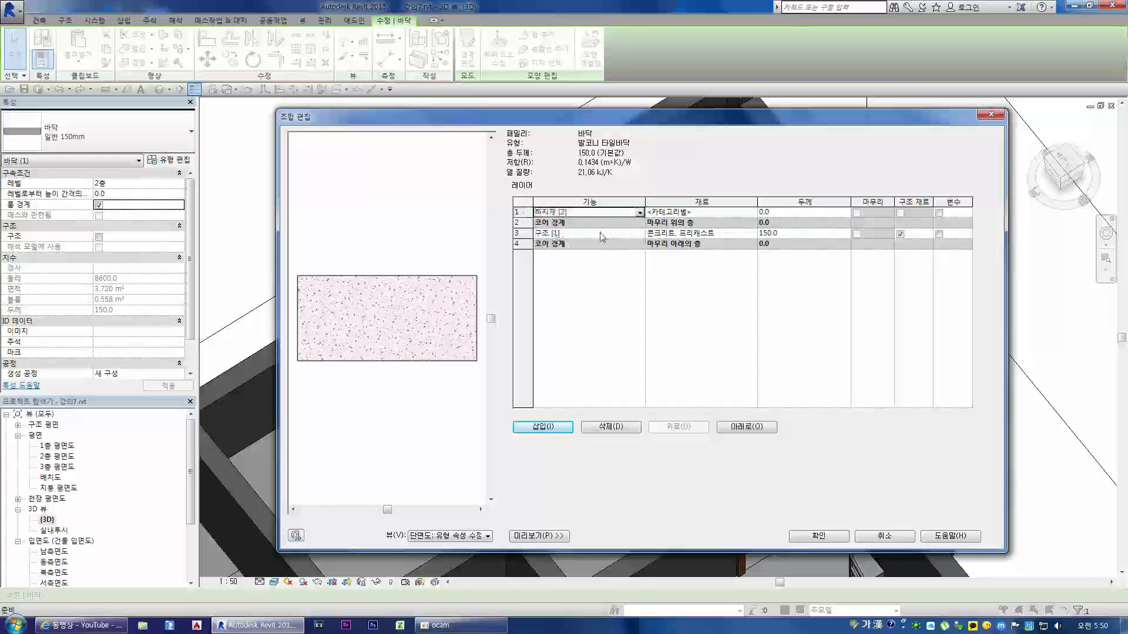
Step: Open the material choice for the 하지재 [2] layer and select 콘크리트, 모래/시멘트 스크리드 among the project materials
left_click(729, 212)
left_click(752, 213)
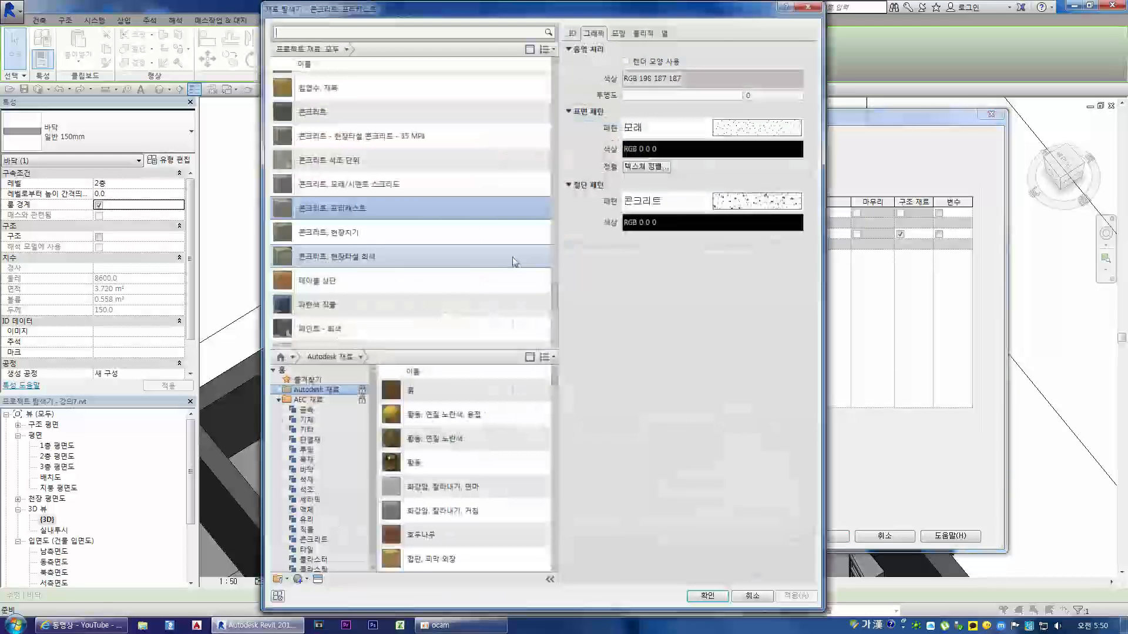
scroll(395, 249, "up", 10)
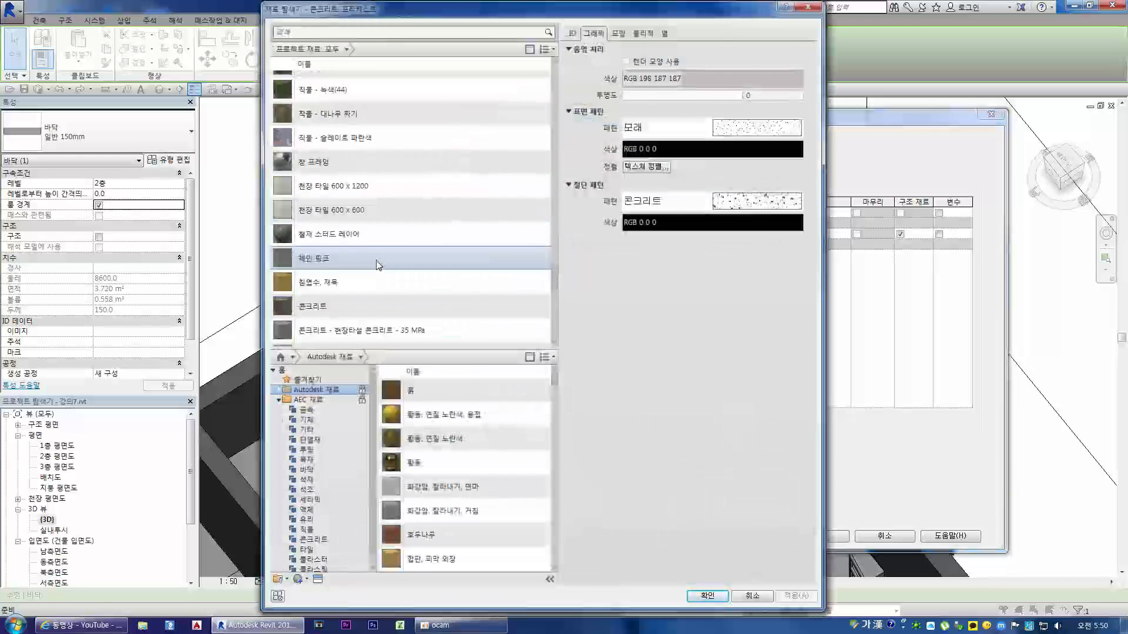
scroll(385, 259, "up", 5)
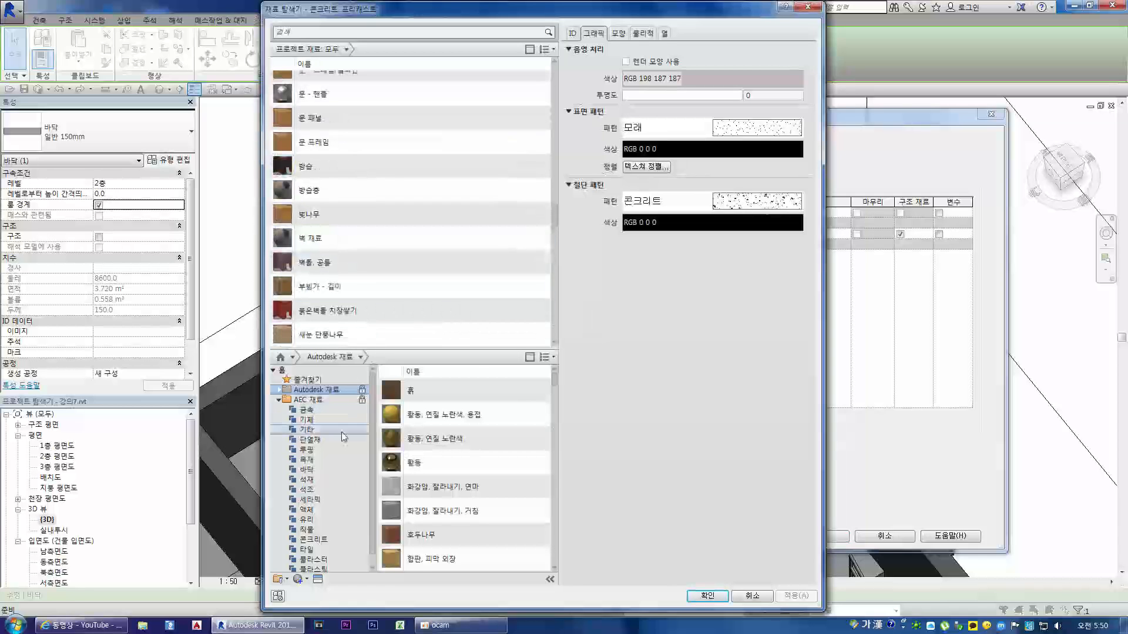
left_click(317, 540)
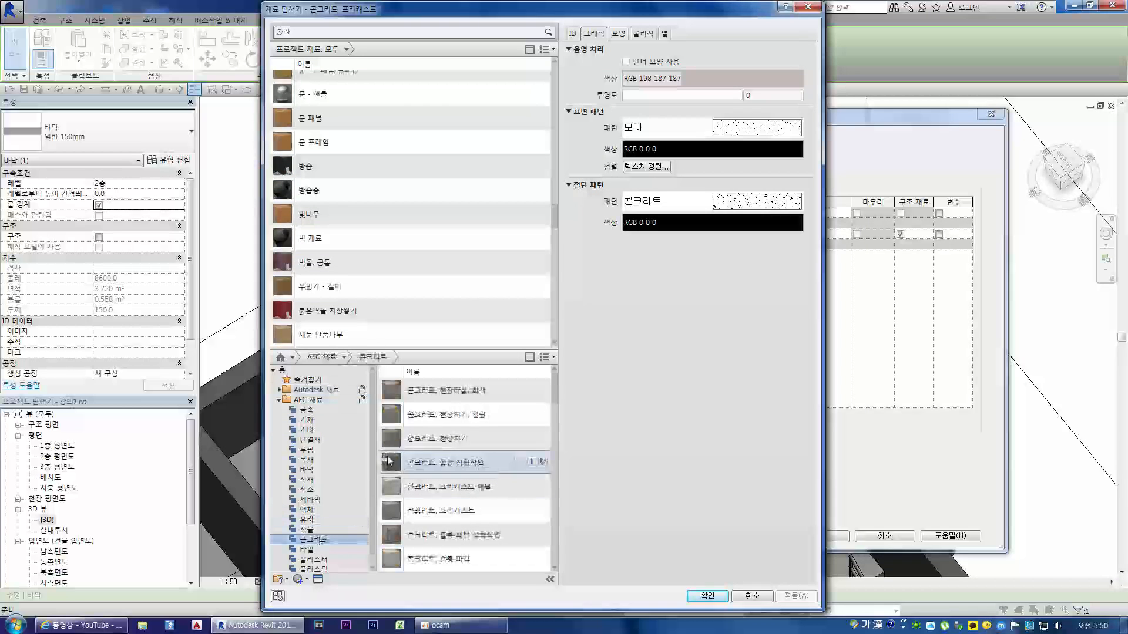
scroll(357, 295, "down", 20)
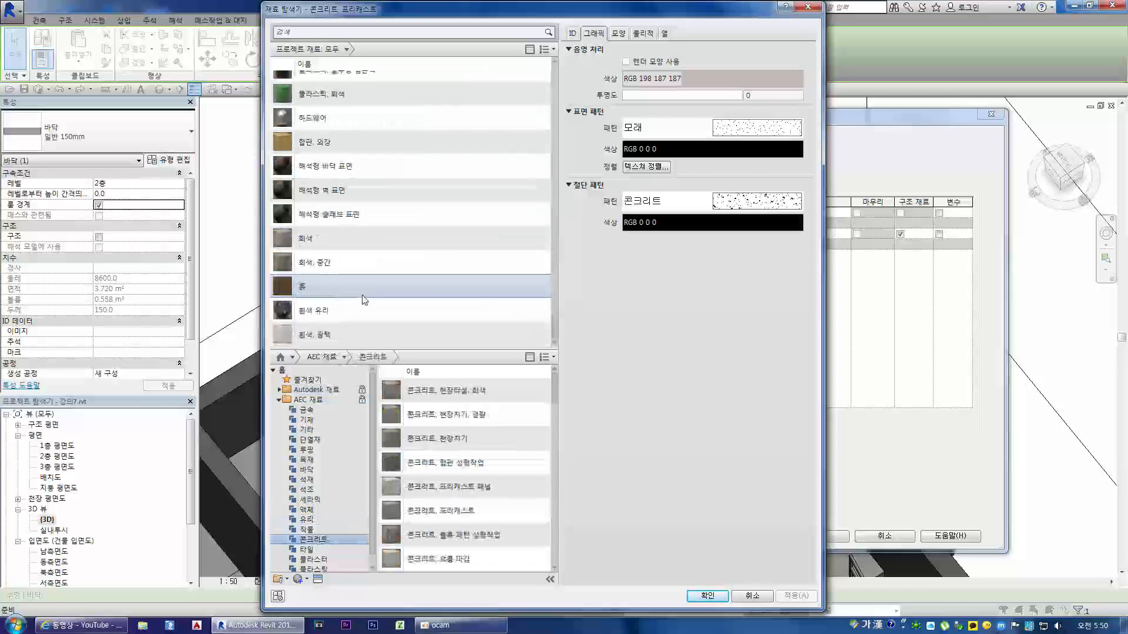
scroll(353, 199, "up", 6)
left_click(327, 241)
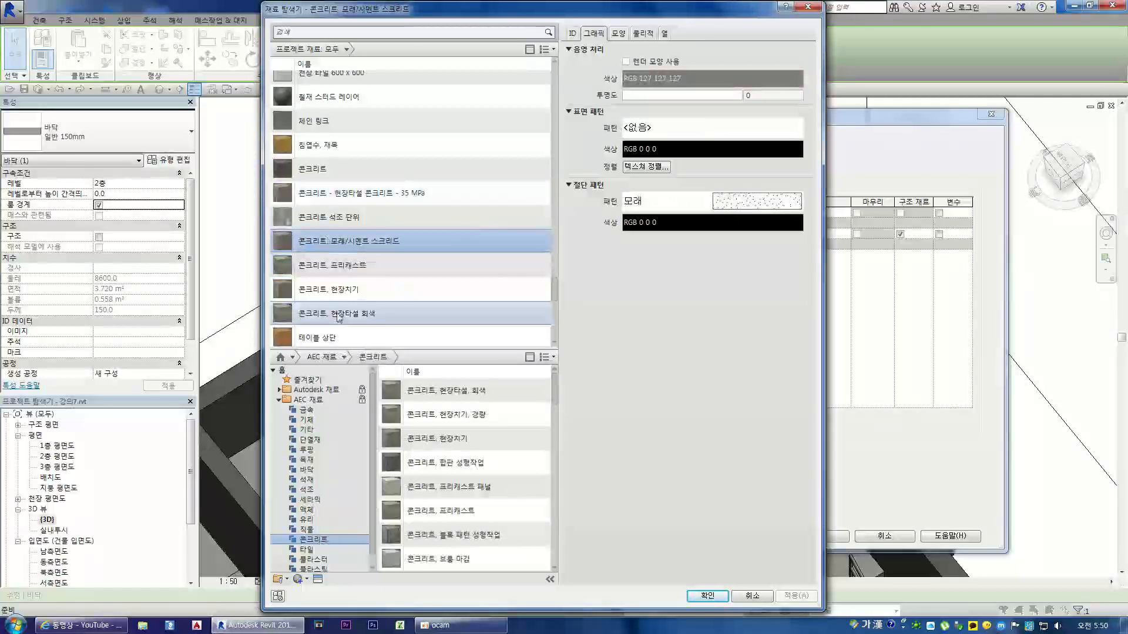
Step: Examine the appearance of 콘크리트, 모래/시멘트 스크리드 in an enlarged preview
left_click(618, 34)
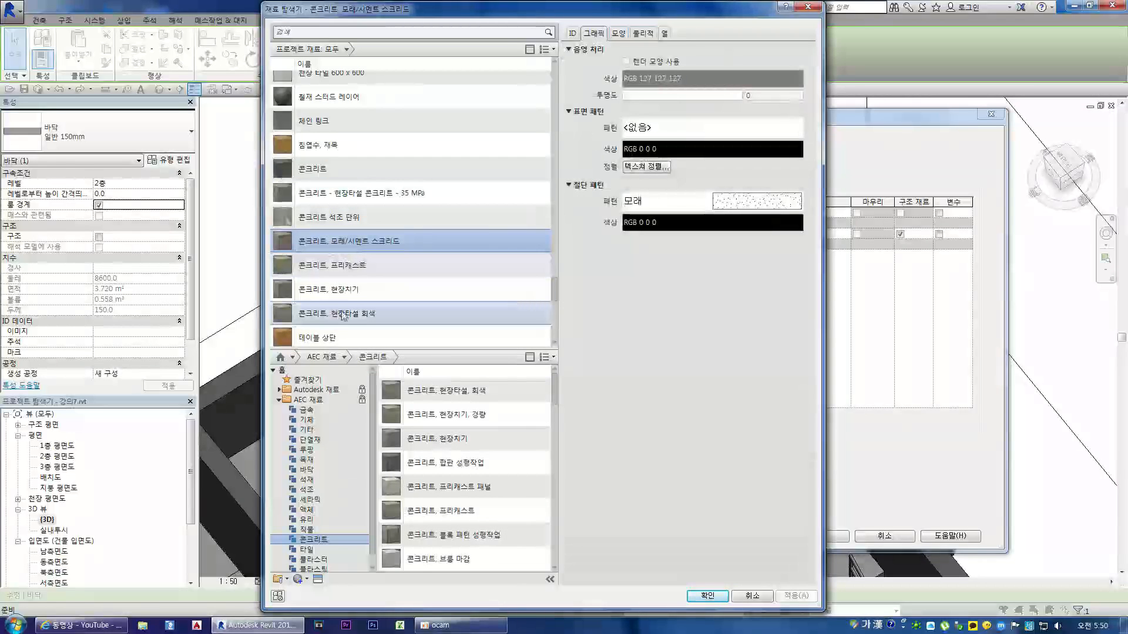
left_click(617, 34)
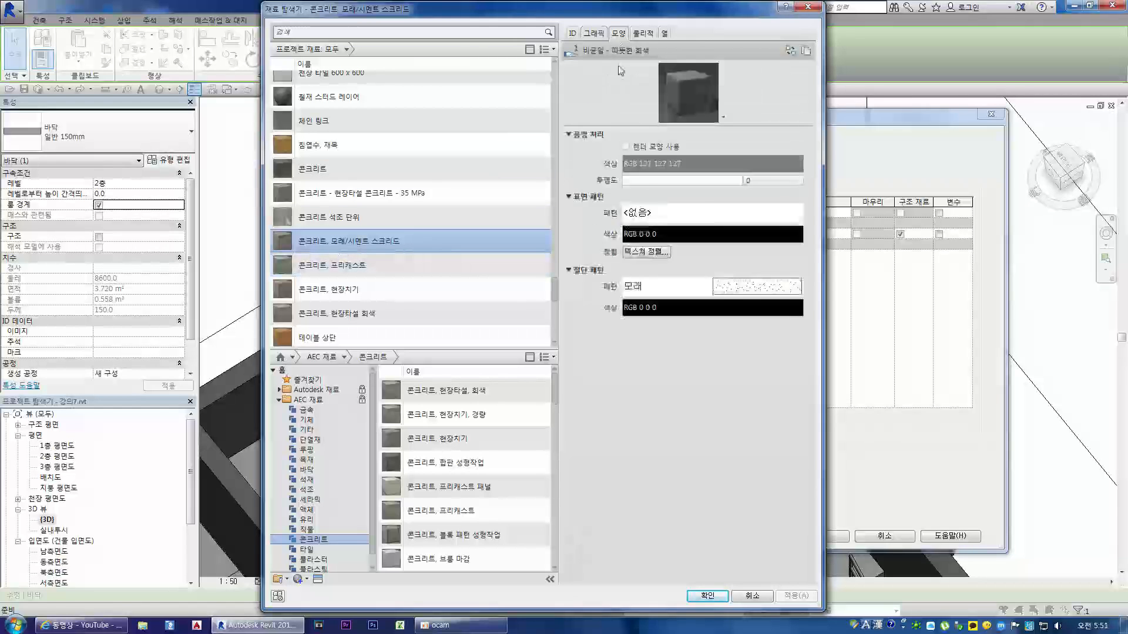
left_click_drag(624, 124, 646, 334)
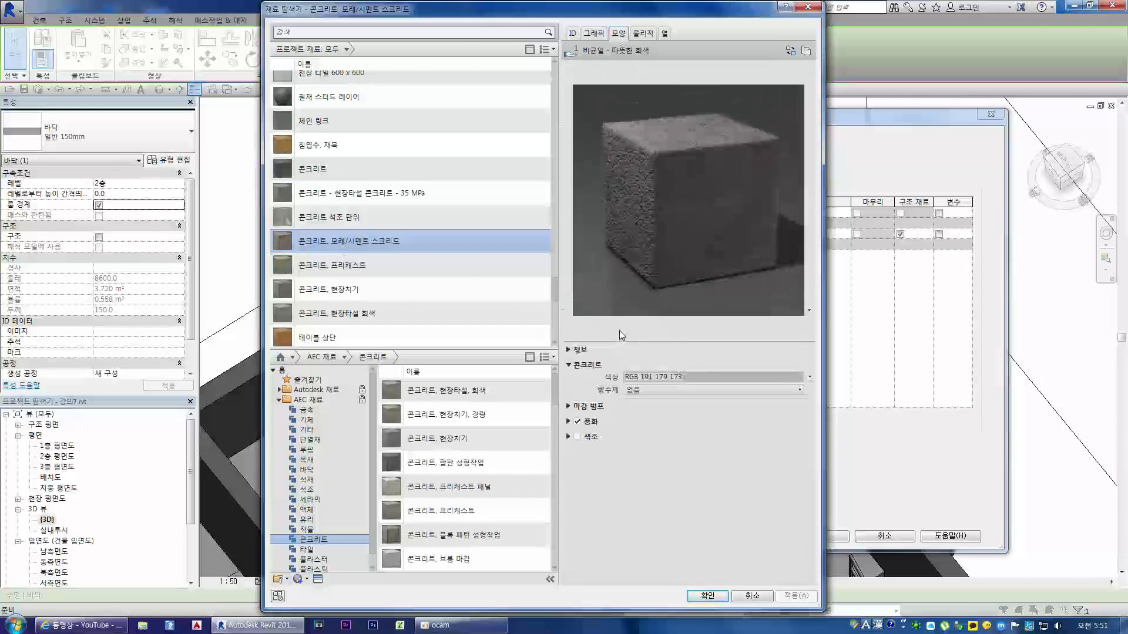
Step: Assign 콘크리트, 모래/시멘트 스크리드 to the 하지재 [2] layer and insert a new layer above it
double_click(368, 241)
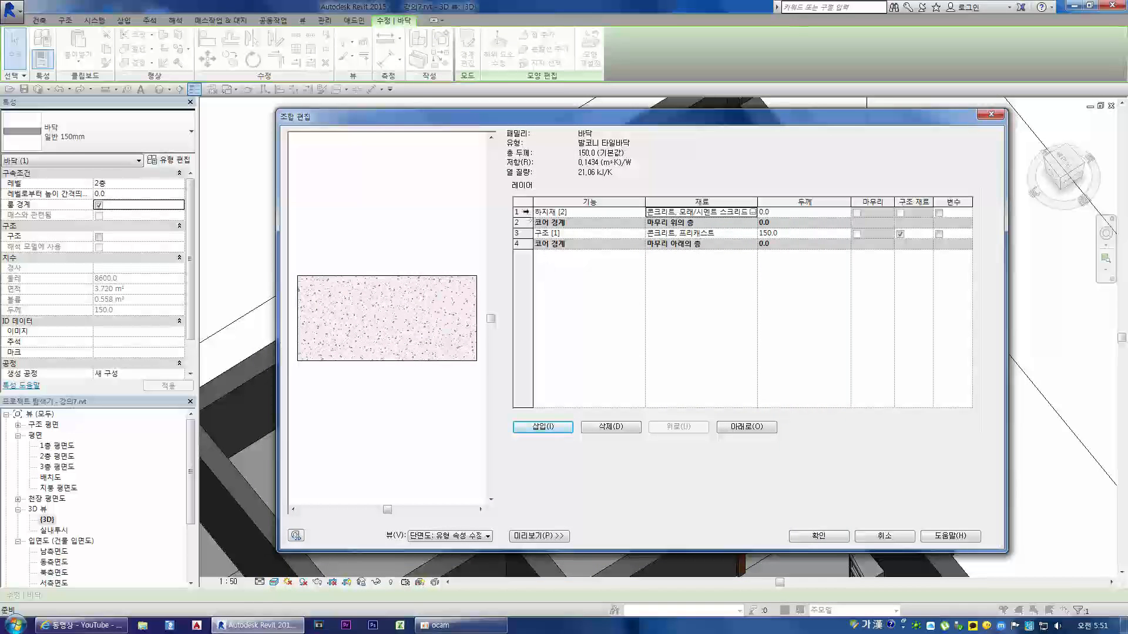
left_click(526, 212)
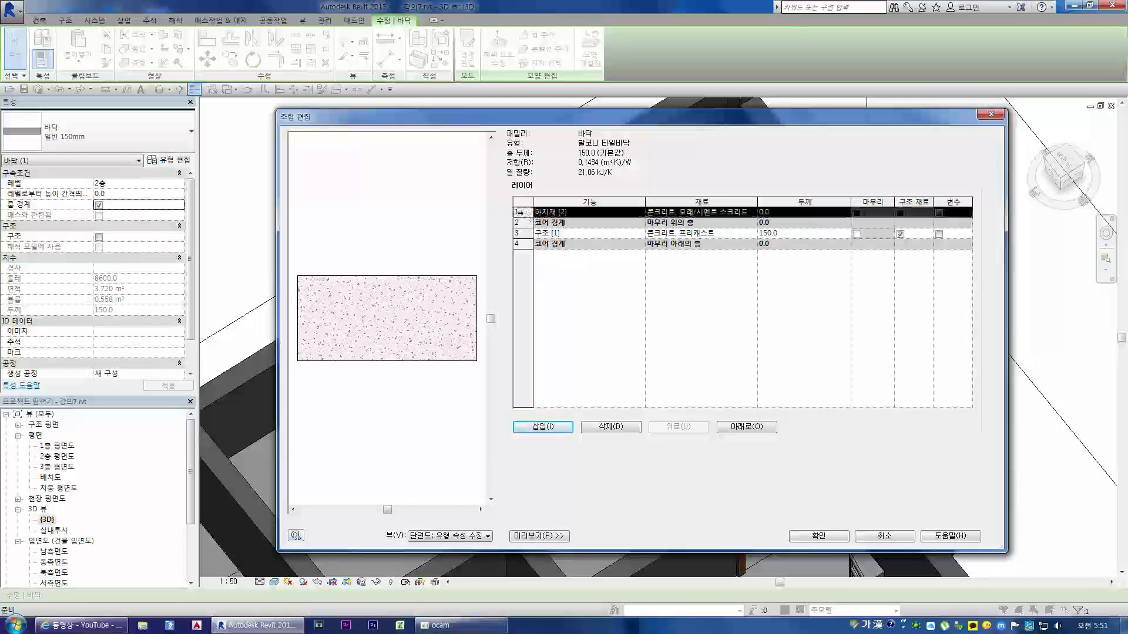
left_click(541, 428)
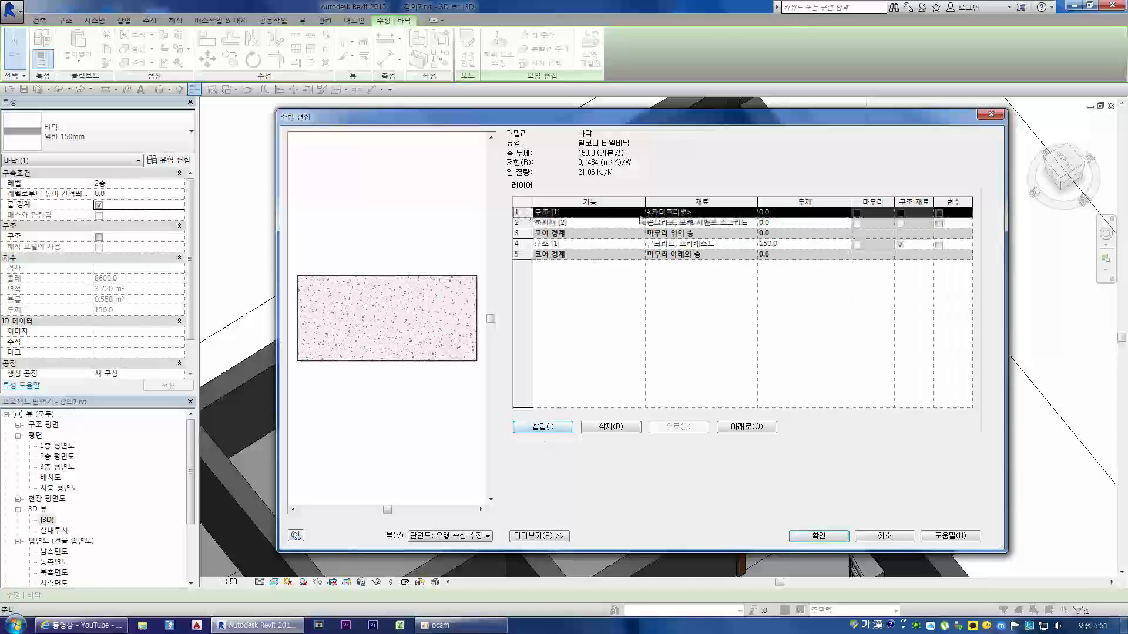
Step: Set the function of the new uppermost layer to 마감재 1 [4]
left_click(639, 212)
left_click(553, 249)
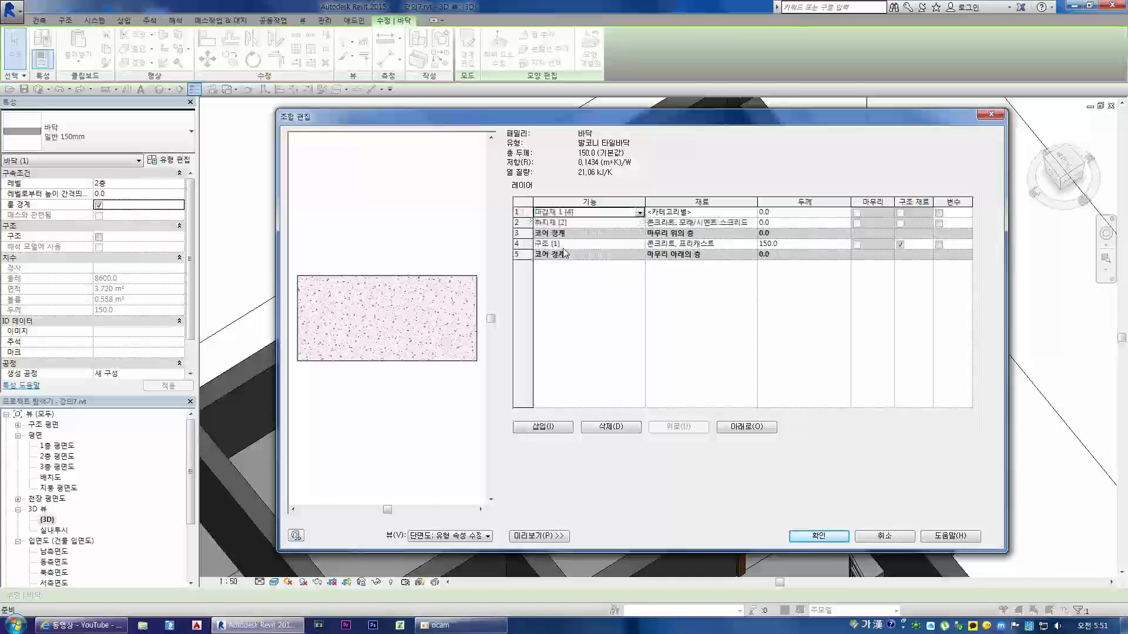
left_click(639, 214)
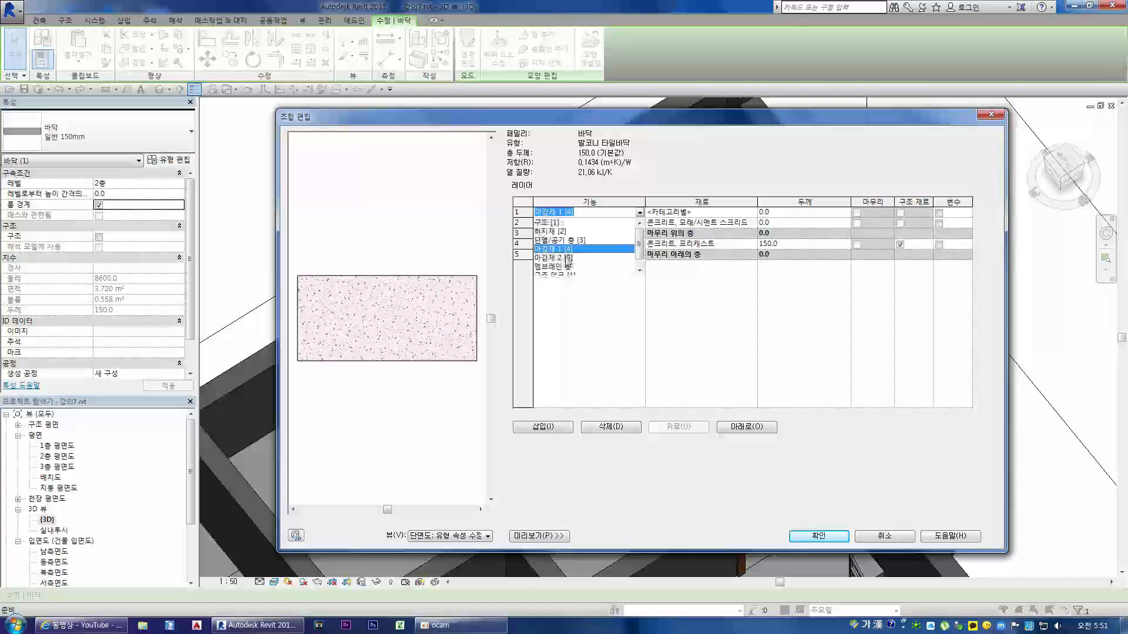
scroll(568, 260, "down", 1)
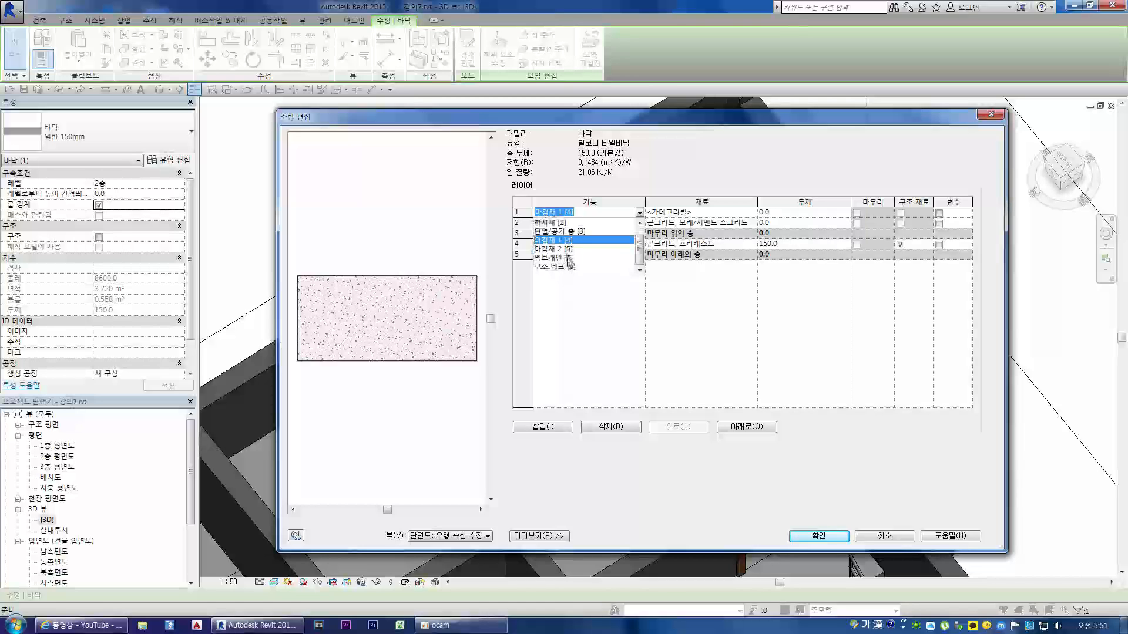
scroll(551, 262, "up", 1)
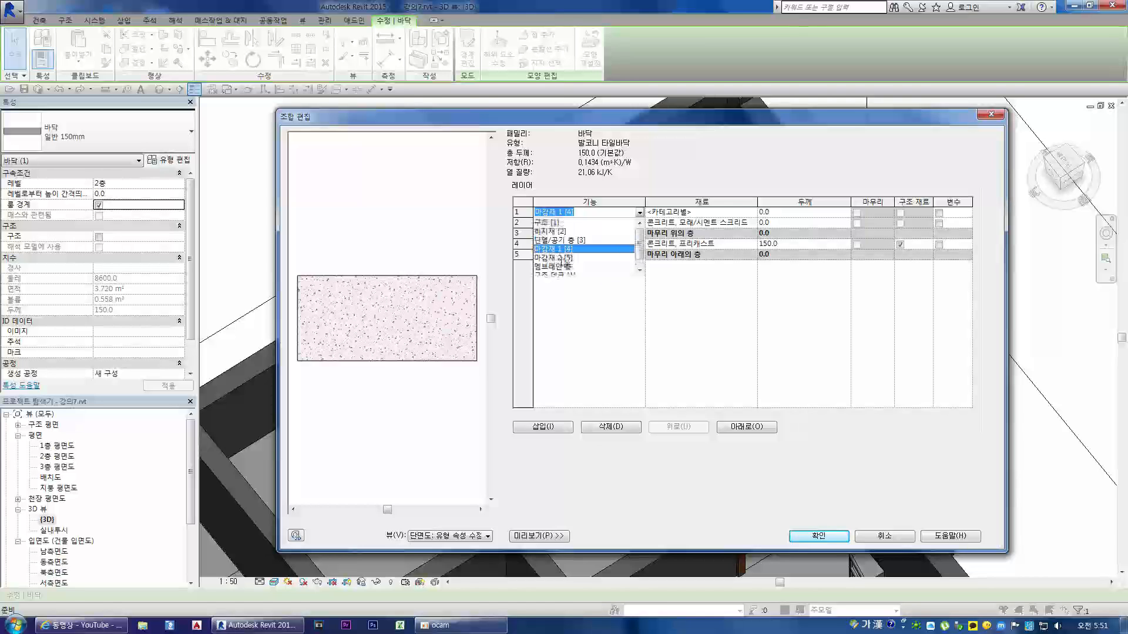
scroll(568, 260, "down", 1)
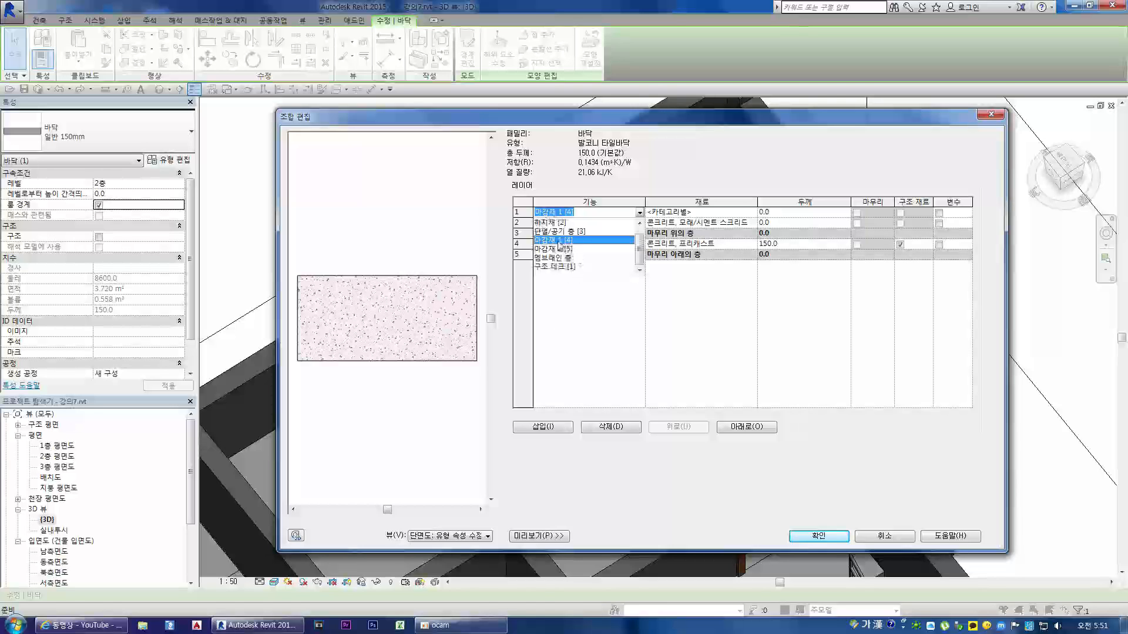
Step: Open the material choice for the 마감재 1 [4] layer and show the 타일 category of the AEC 재료 library
left_click(752, 213)
left_click(752, 214)
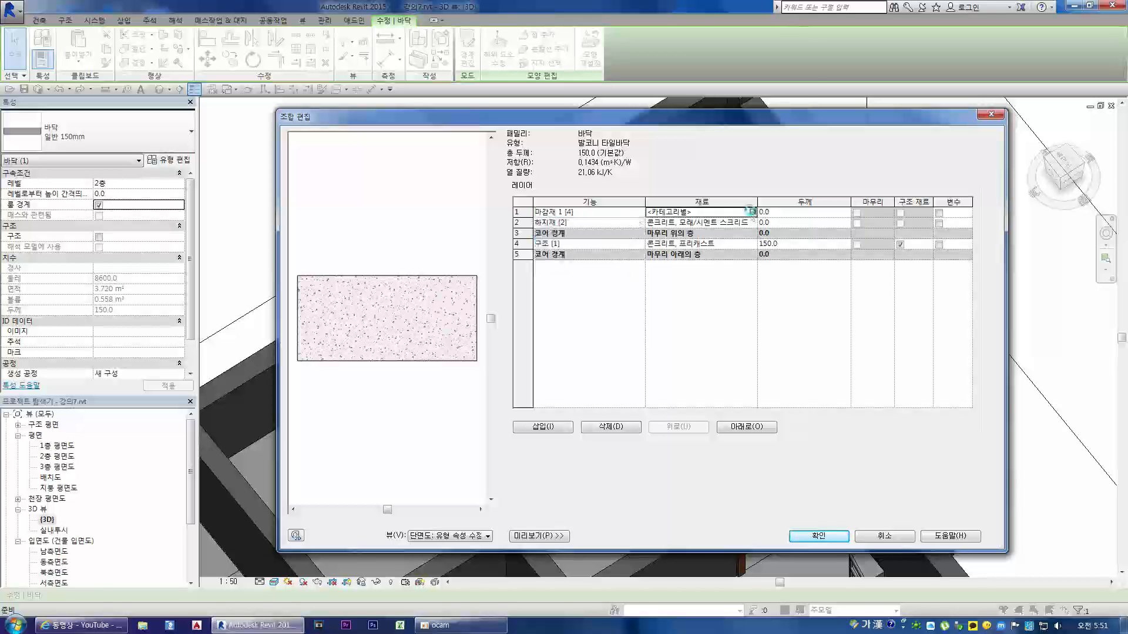
left_click(752, 213)
scroll(438, 262, "down", 5)
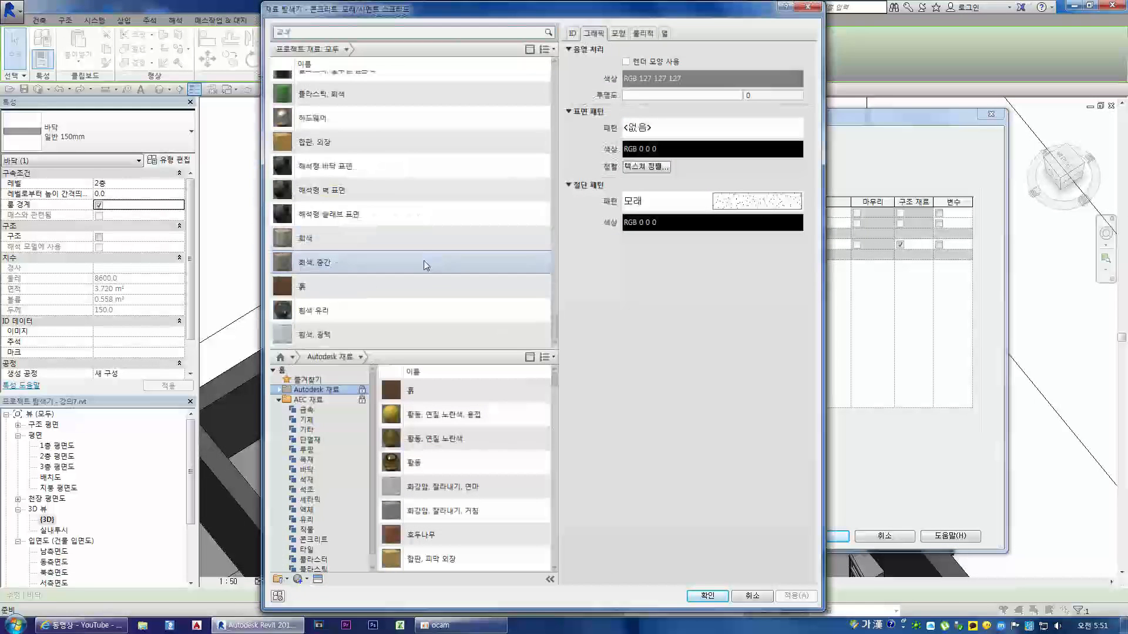
scroll(363, 268, "up", 5)
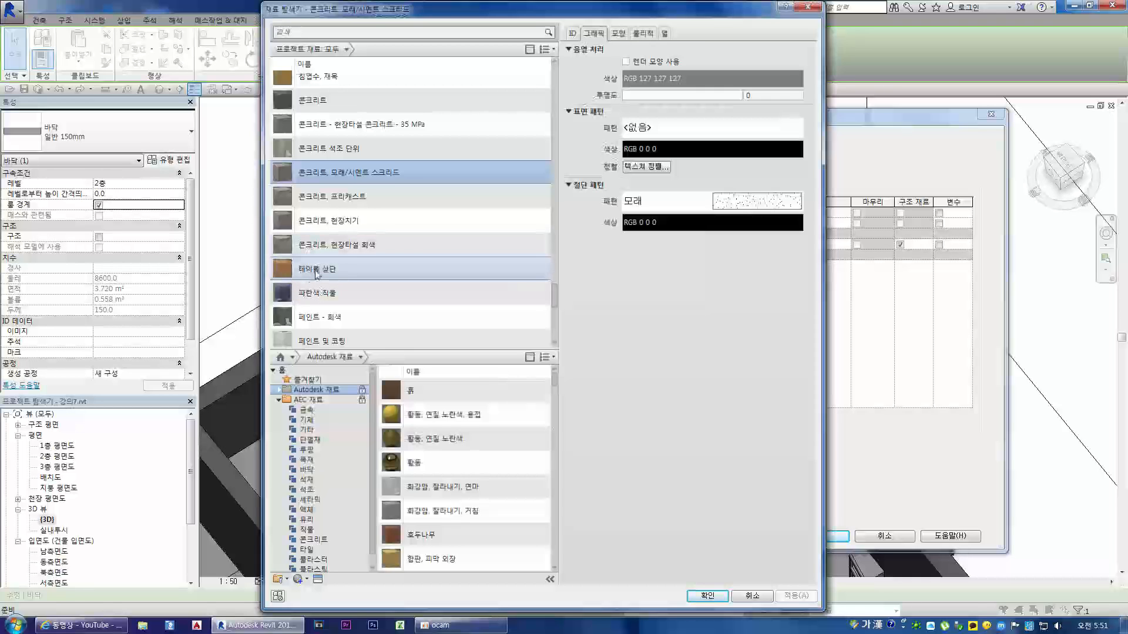
scroll(316, 275, "down", 1)
left_click(279, 400)
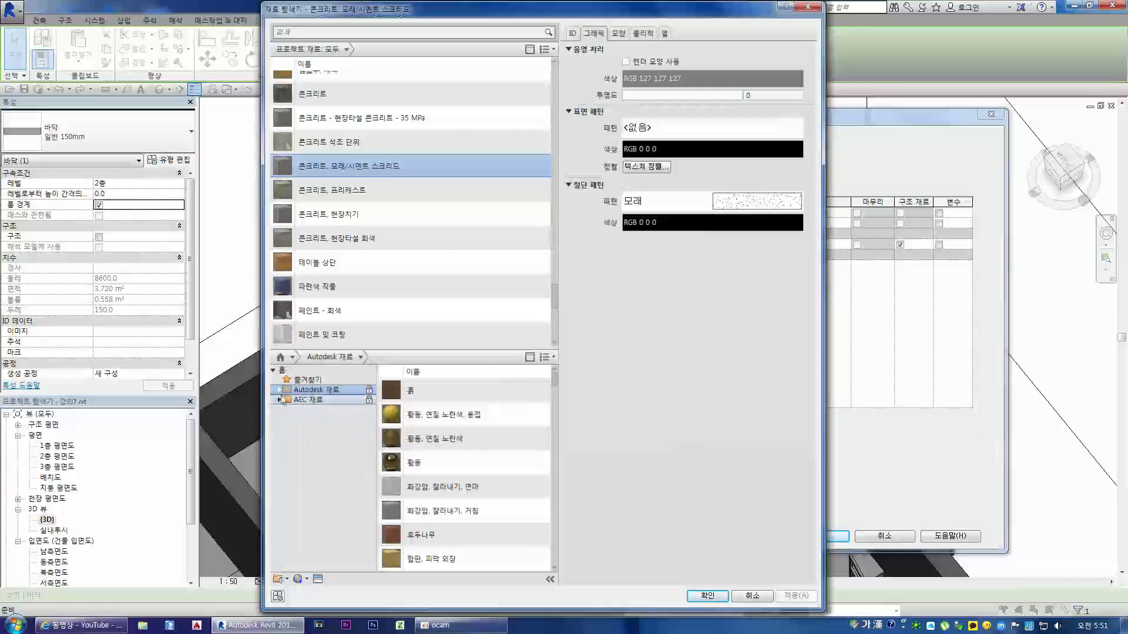
left_click(280, 400)
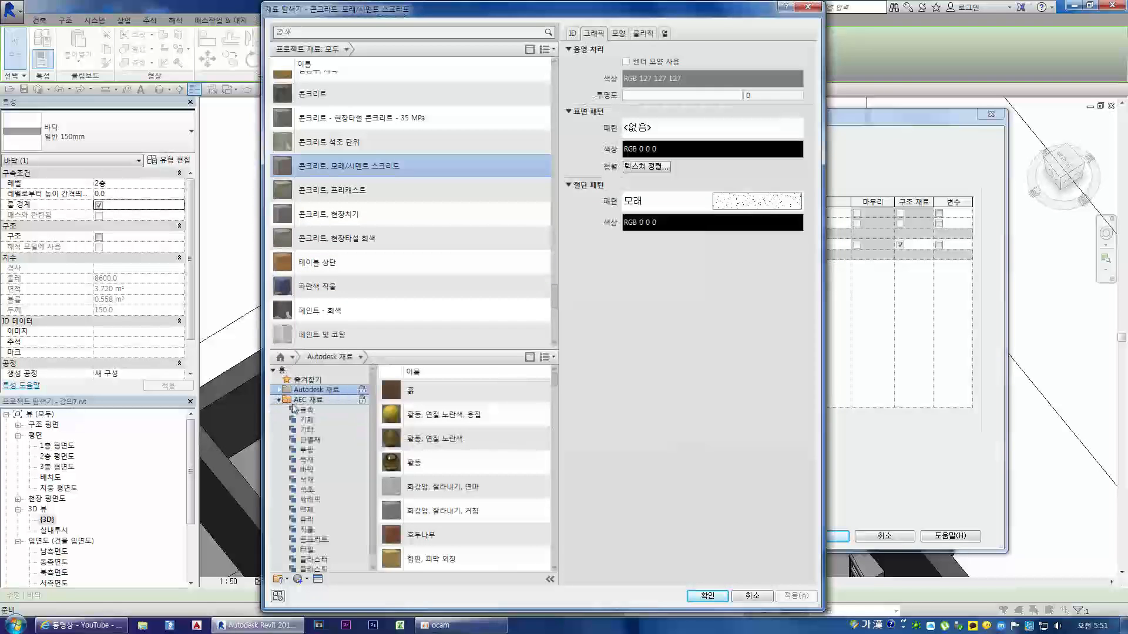
scroll(300, 391, "down", 1)
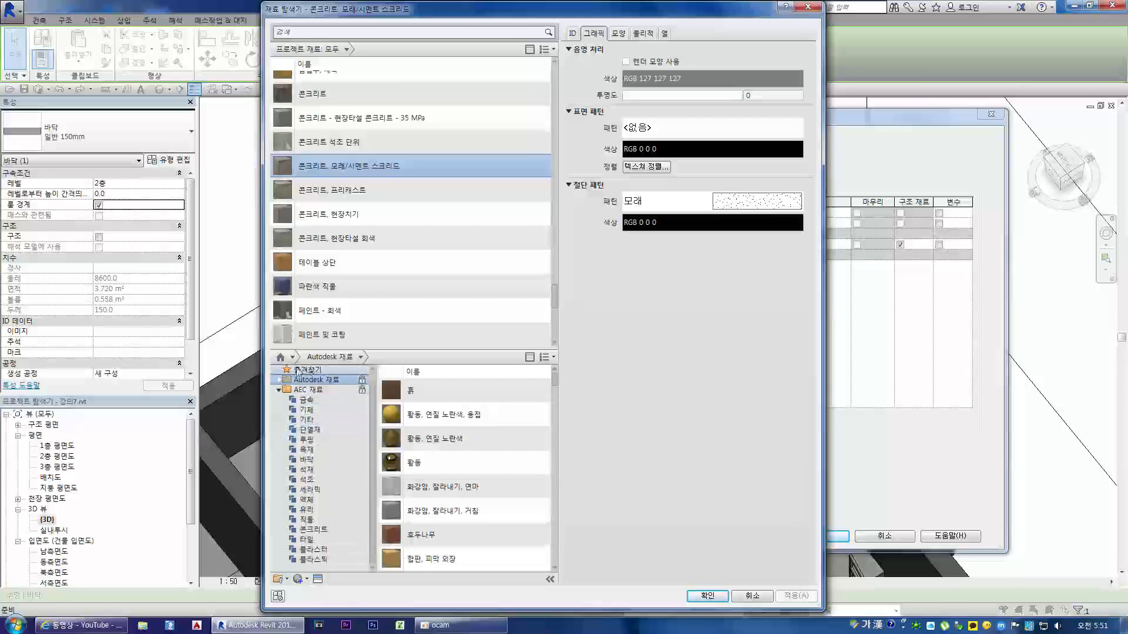
left_click(279, 380)
left_click(279, 380)
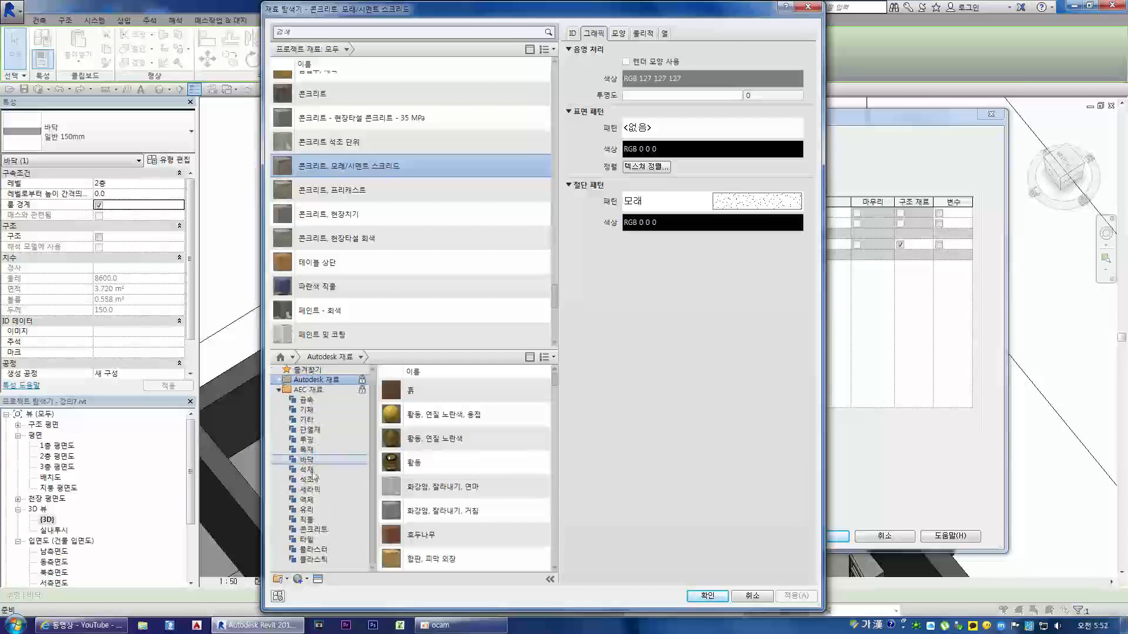
left_click(308, 539)
Step: Examine the appearance of the library's 타일, 채석 material in an enlarged preview
left_click(427, 403)
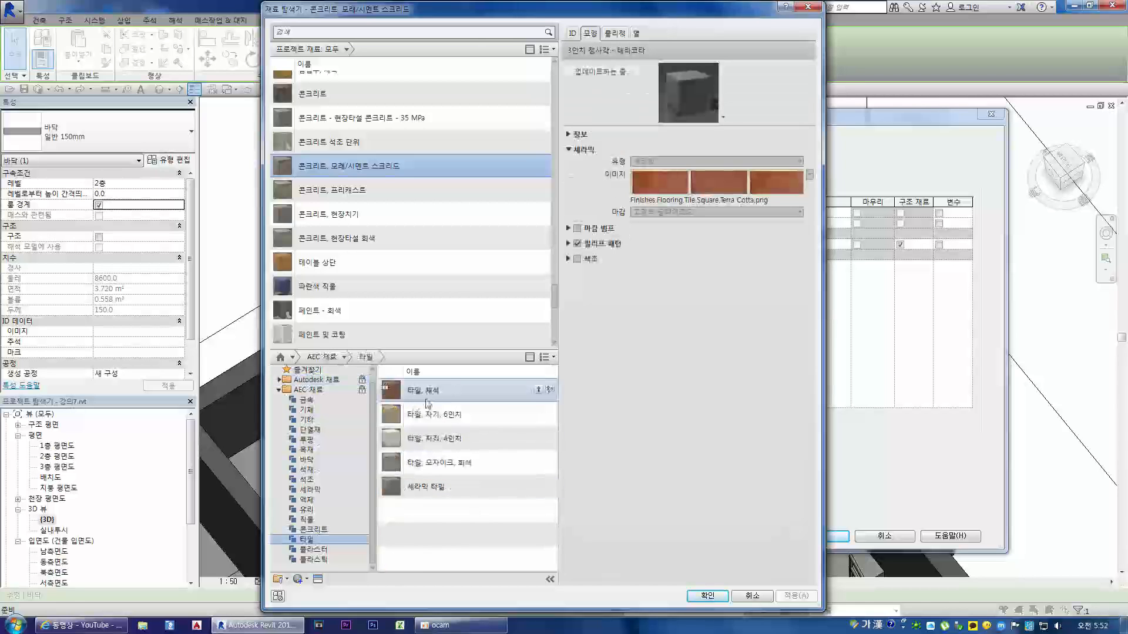
left_click_drag(736, 126, 739, 192)
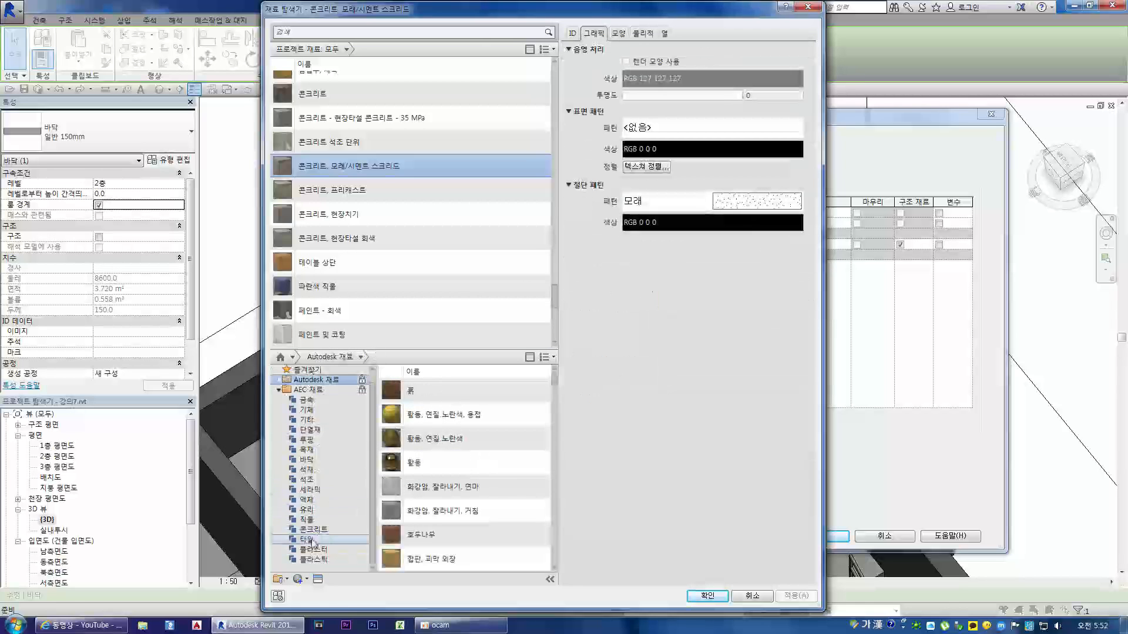
left_click(307, 540)
left_click(428, 401)
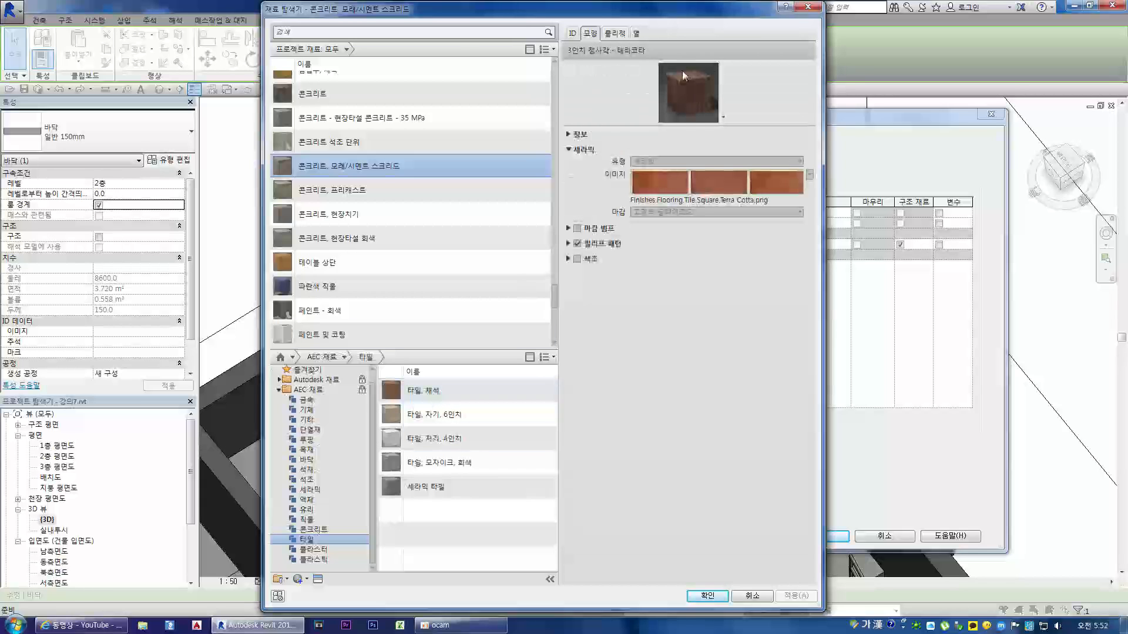
left_click_drag(737, 124, 737, 300)
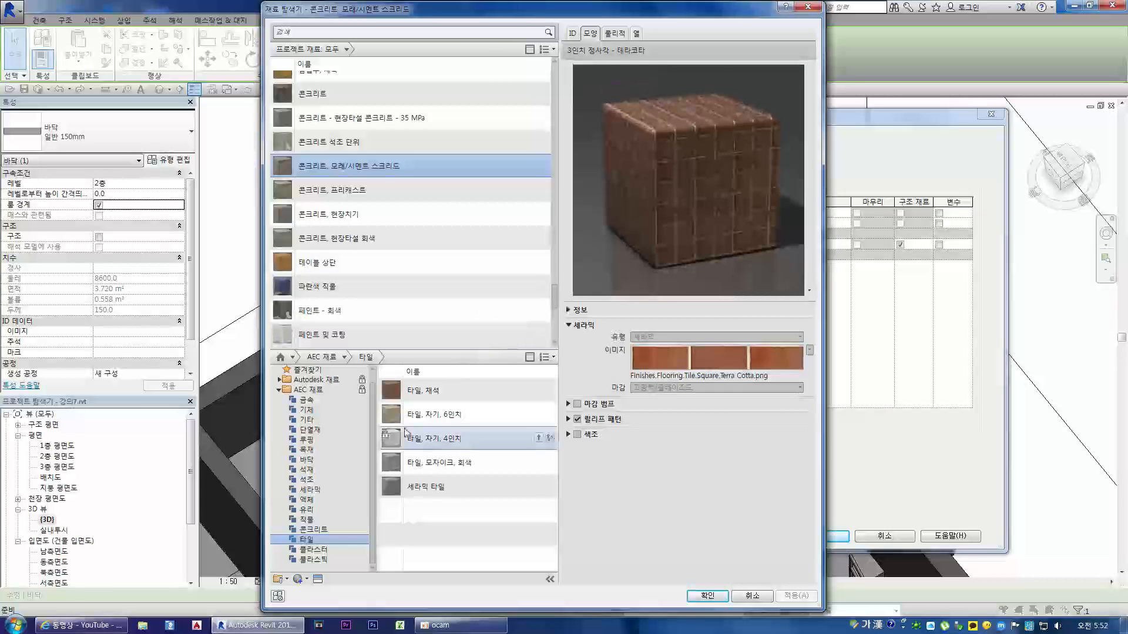
Step: Compare the appearances of the 6인치 and 4인치 자기 tiles, the gray mosaic tile and 세라믹 타일
left_click(428, 419)
left_click(435, 441)
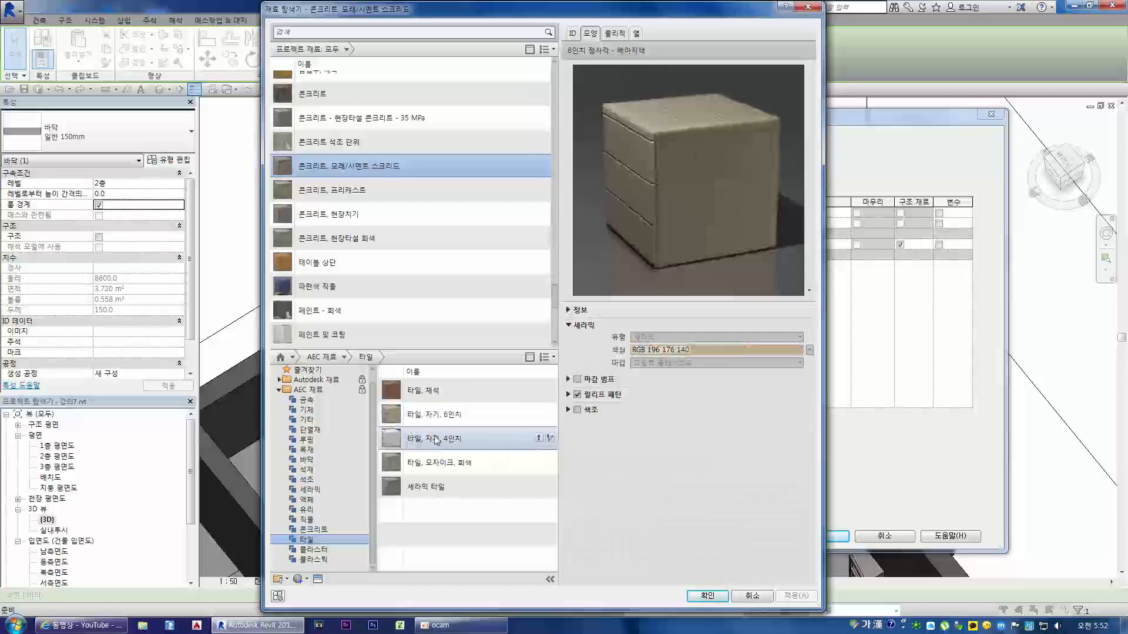
left_click(435, 457)
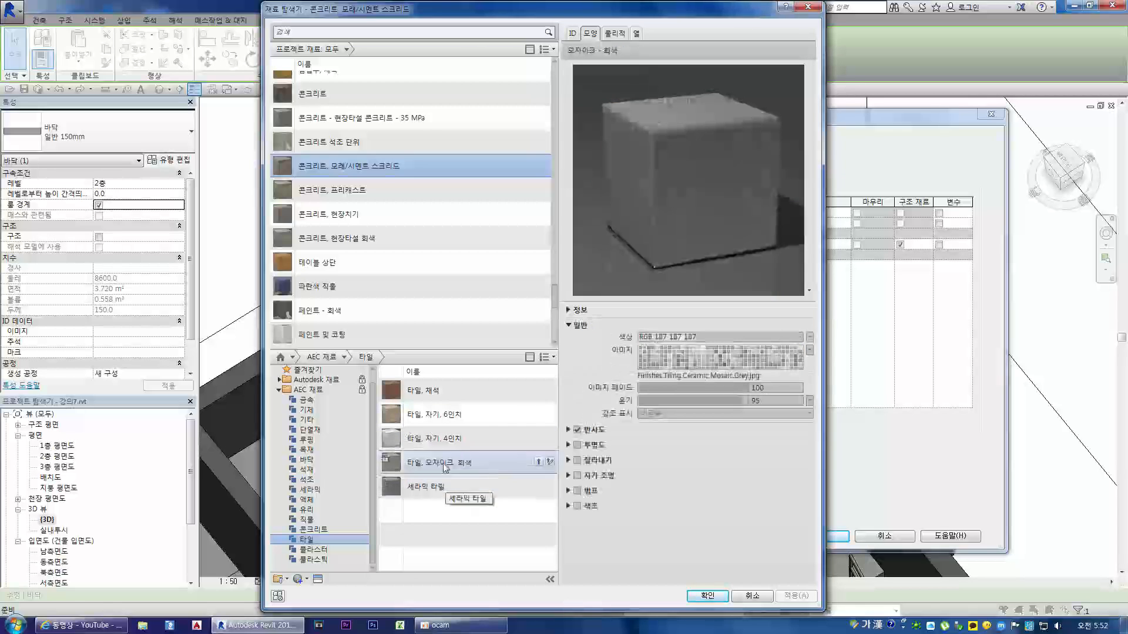
left_click(428, 493)
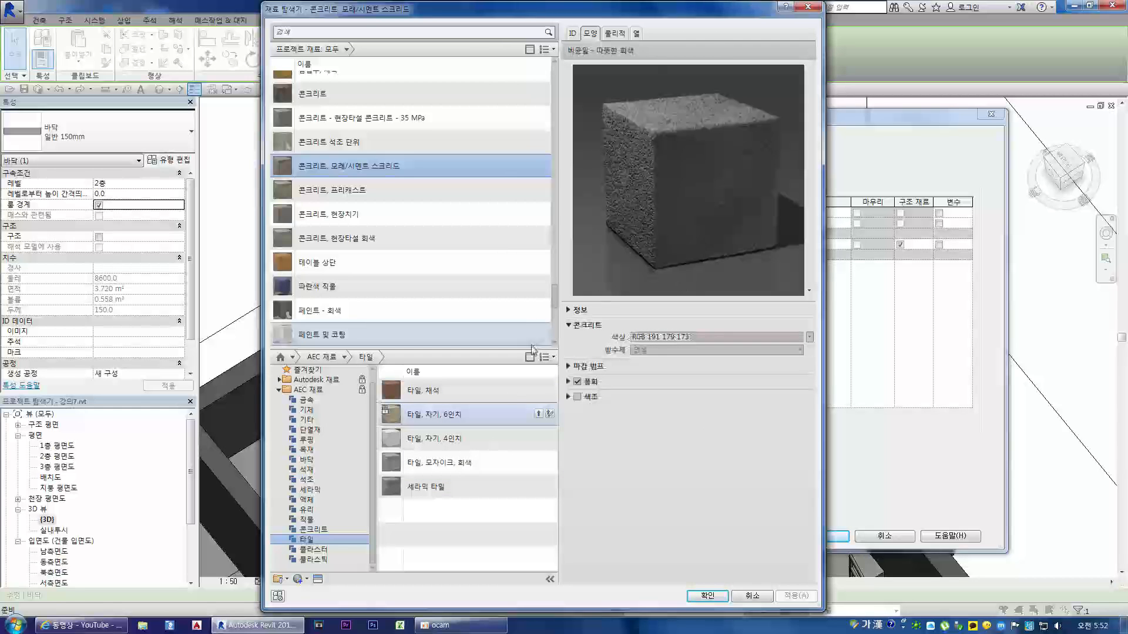
left_click(430, 440)
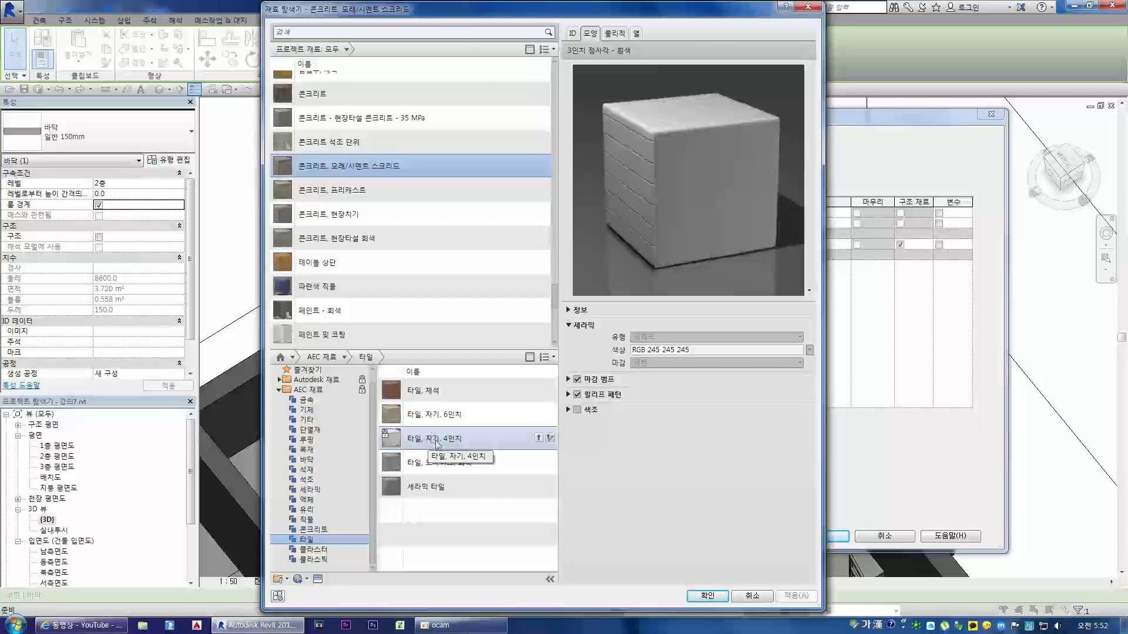
left_click(449, 415)
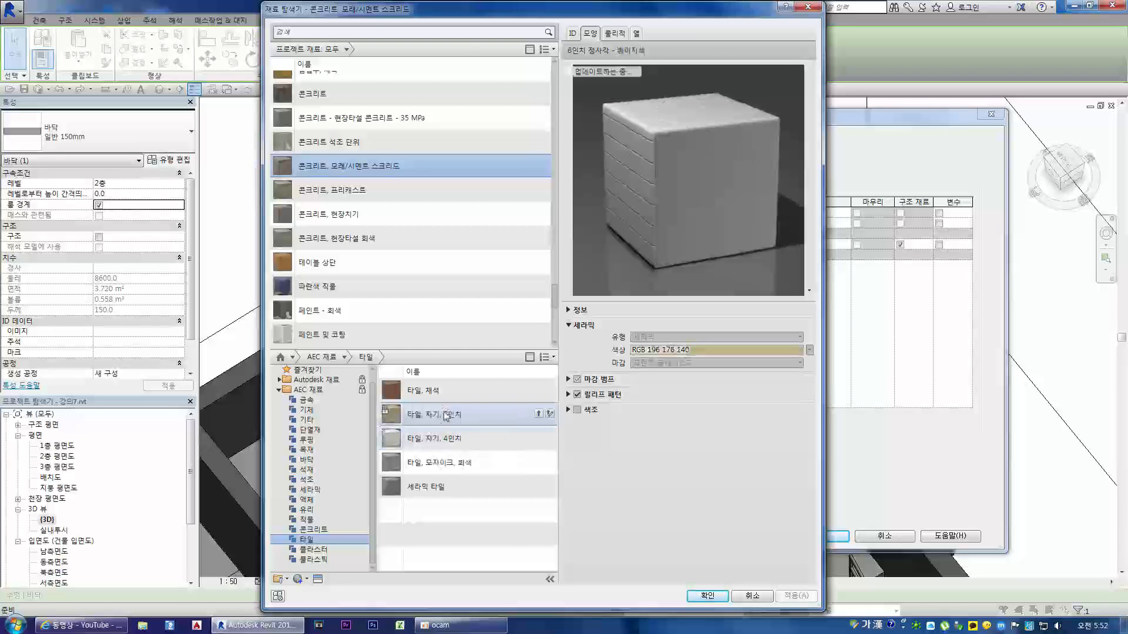
left_click(431, 440)
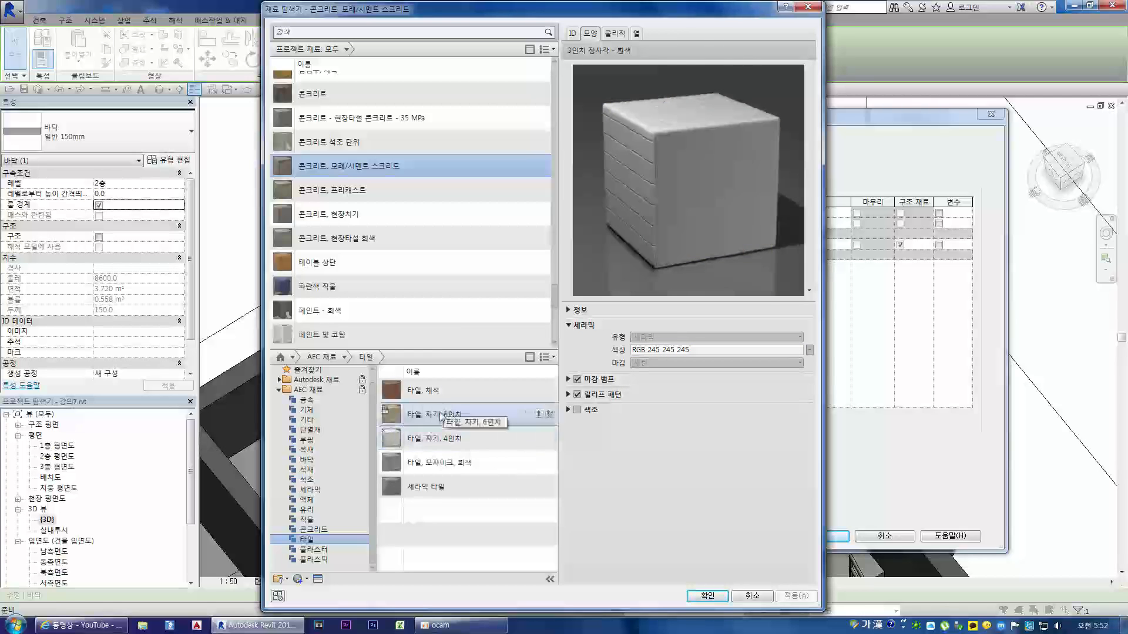
left_click(446, 414)
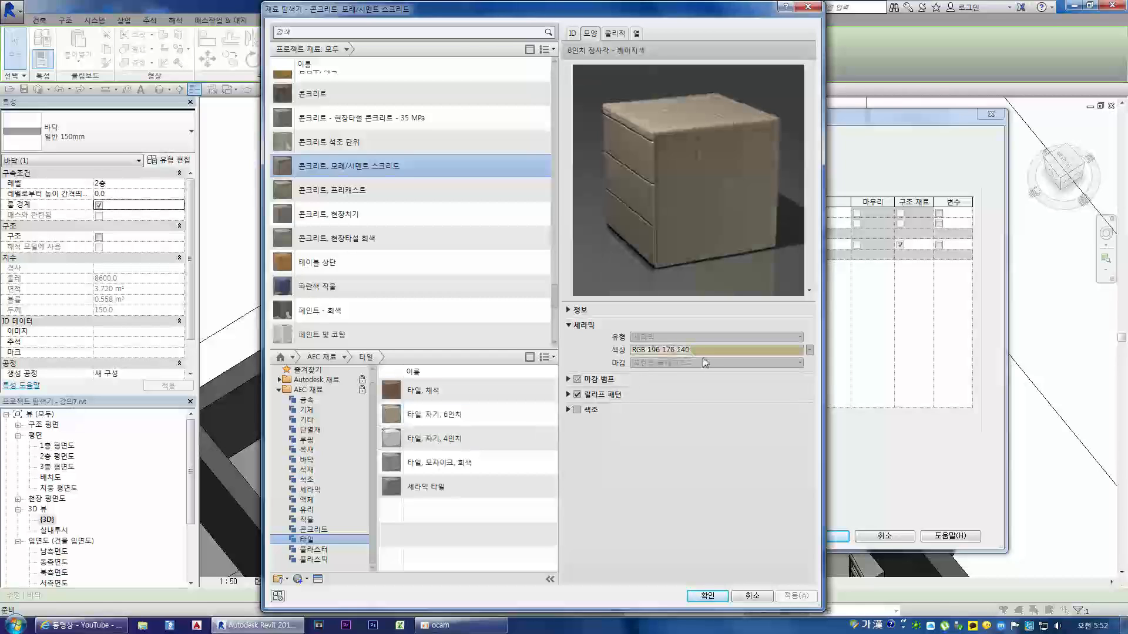
Step: Add 타일, 자기, 6인치 from the library to the project materials and show its appearance settings
double_click(419, 417)
scroll(428, 204, "down", 1)
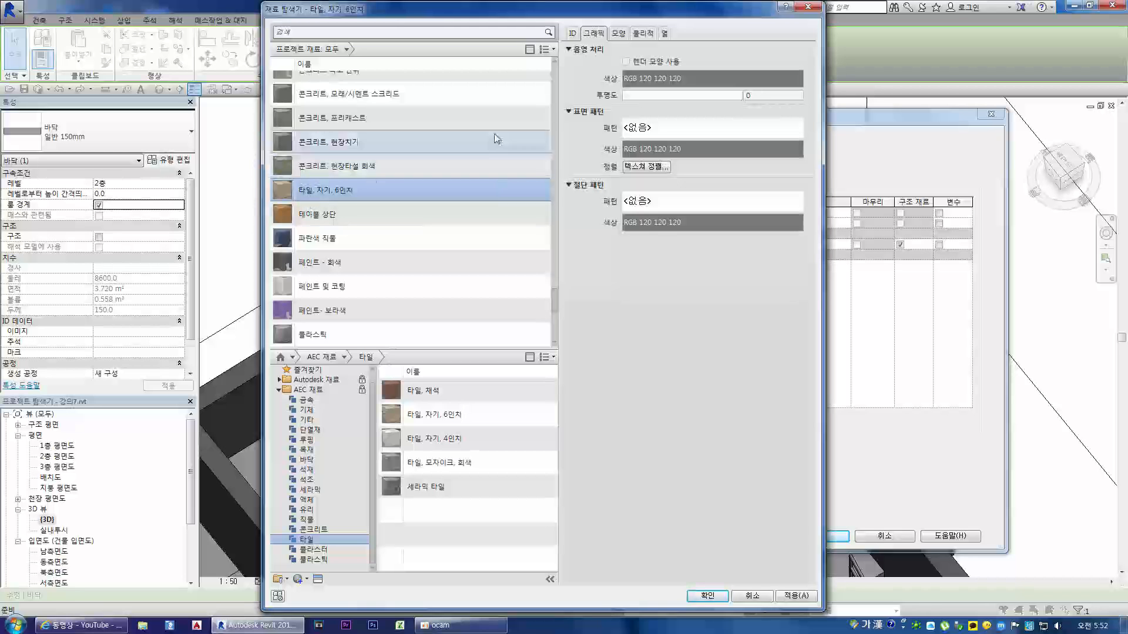
left_click(618, 35)
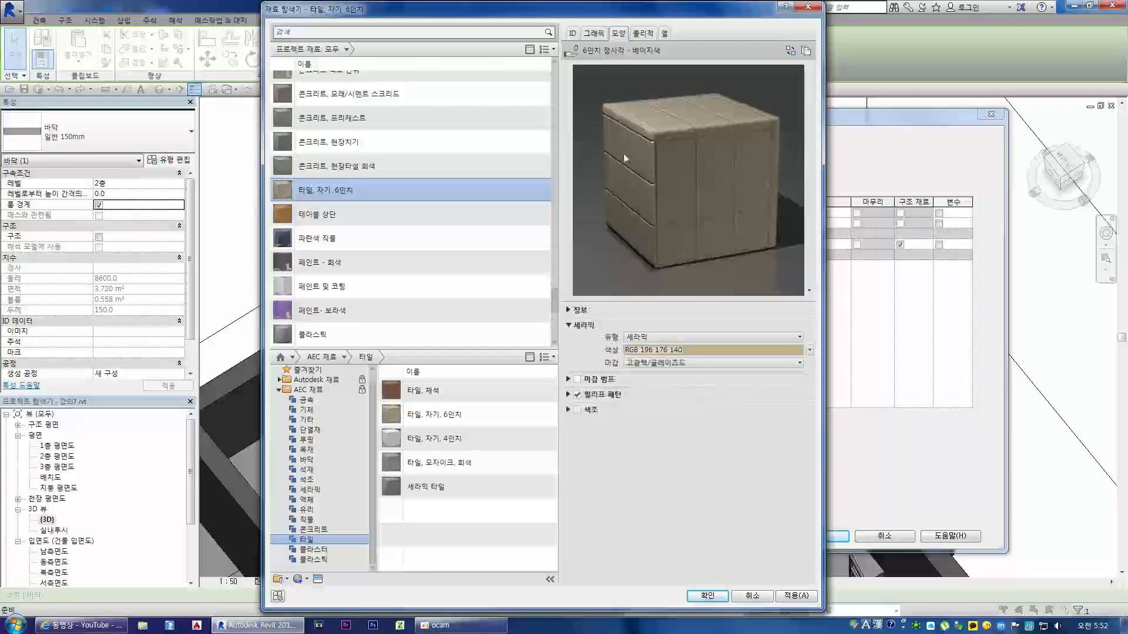
Step: Change the ceramic color of 타일, 자기, 6인치 to a pale blue, RGB 218 234 254
left_click(673, 350)
left_click_drag(607, 203, 645, 361)
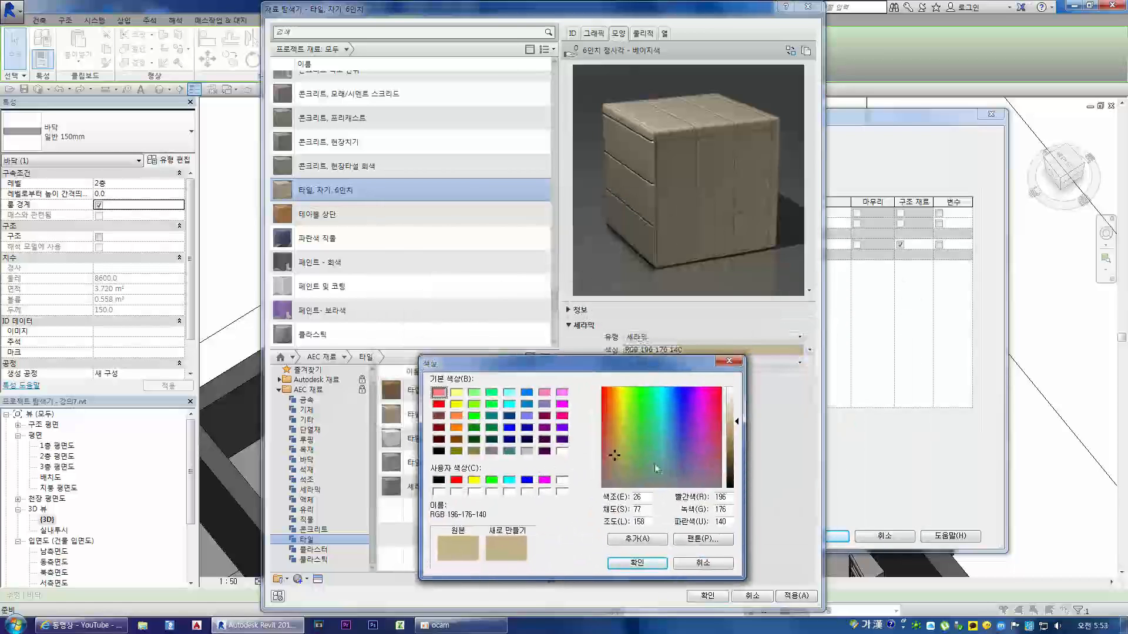
left_click(681, 391)
left_click_drag(738, 424, 674, 392)
left_click(682, 392)
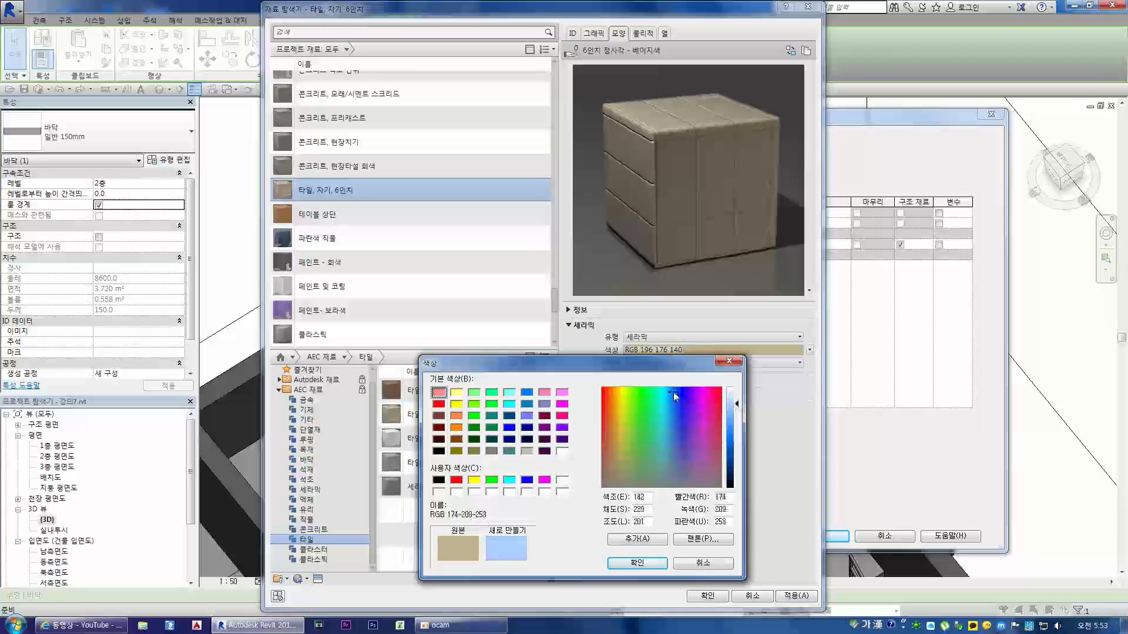
left_click_drag(737, 405, 738, 408)
left_click(729, 420)
left_click(675, 393)
left_click_drag(739, 406, 739, 394)
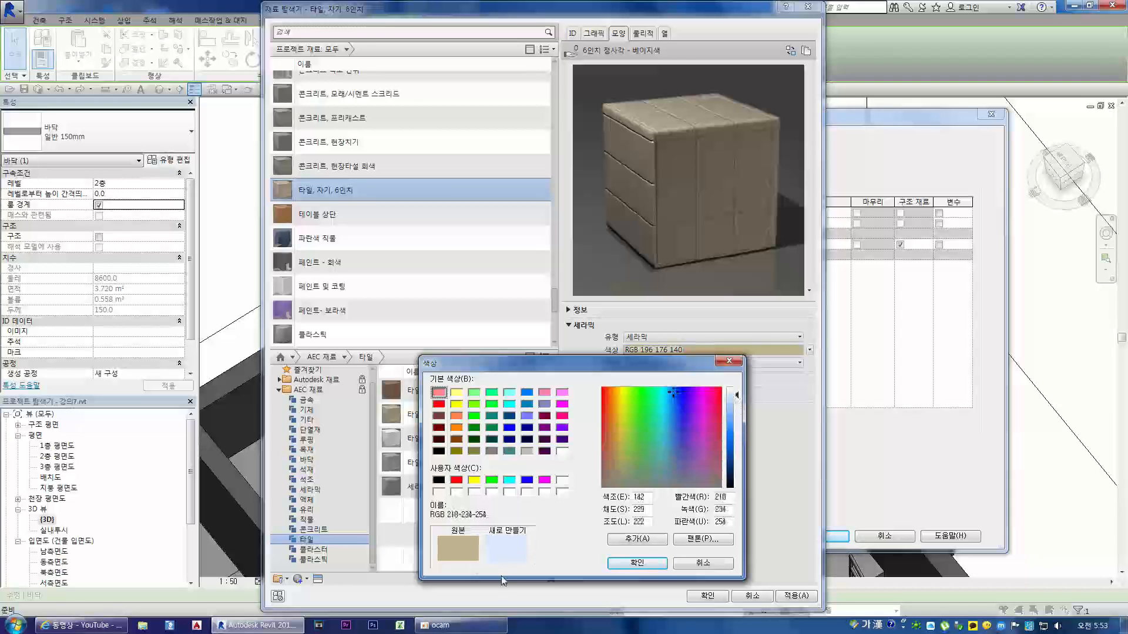
left_click(631, 564)
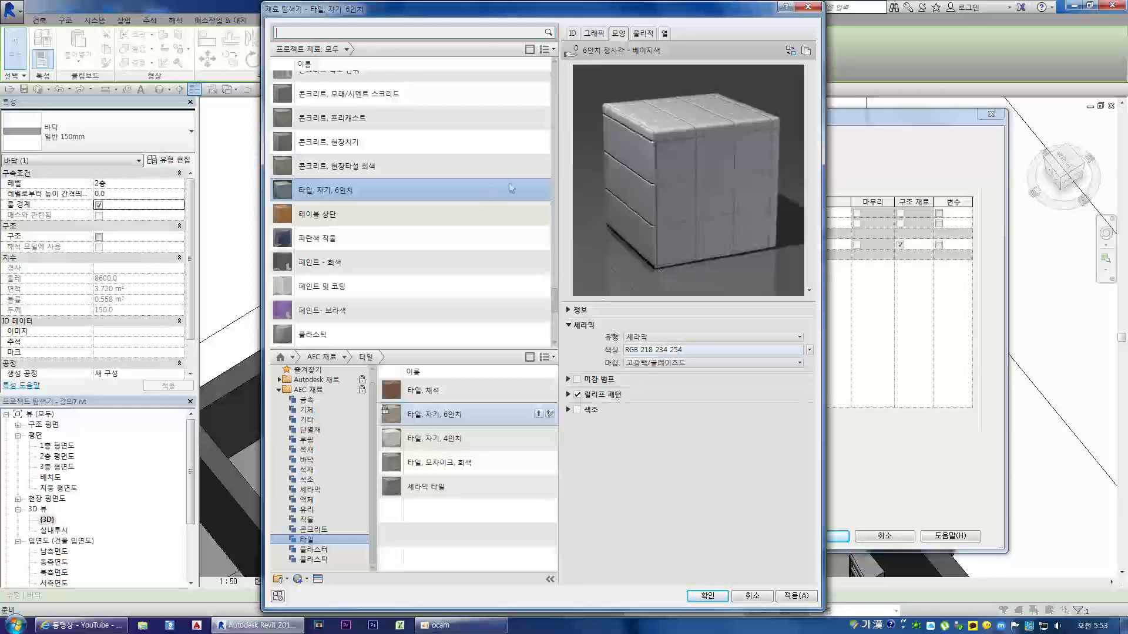
Step: Review the physical and thermal properties of 타일, 자기, 6인치, including its mechanical data
left_click(643, 34)
left_click(579, 71)
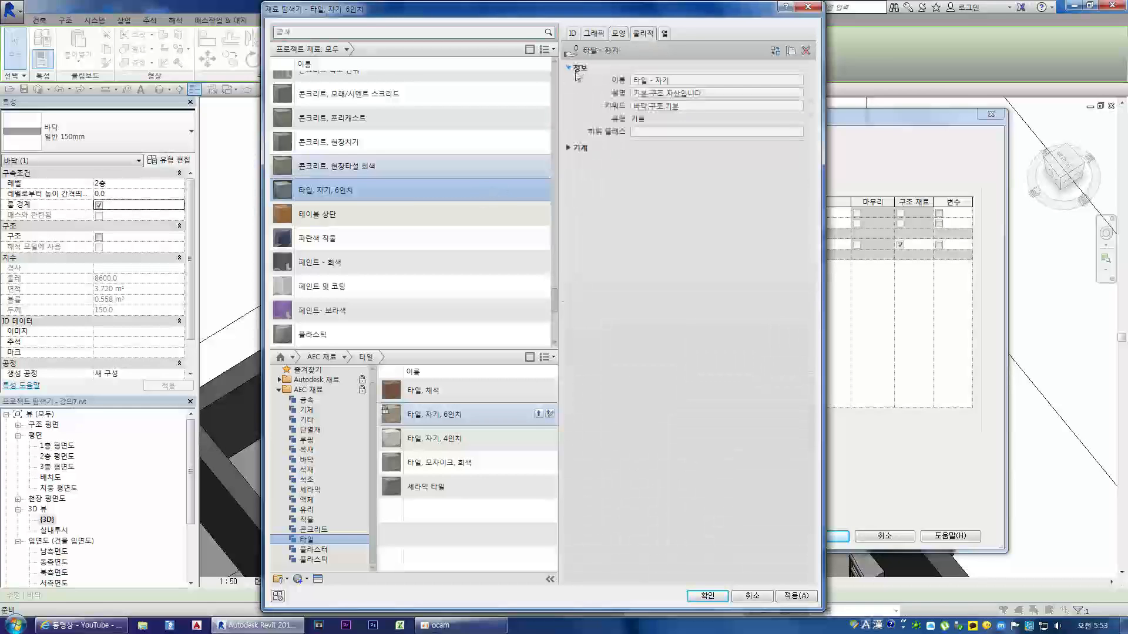
left_click(569, 148)
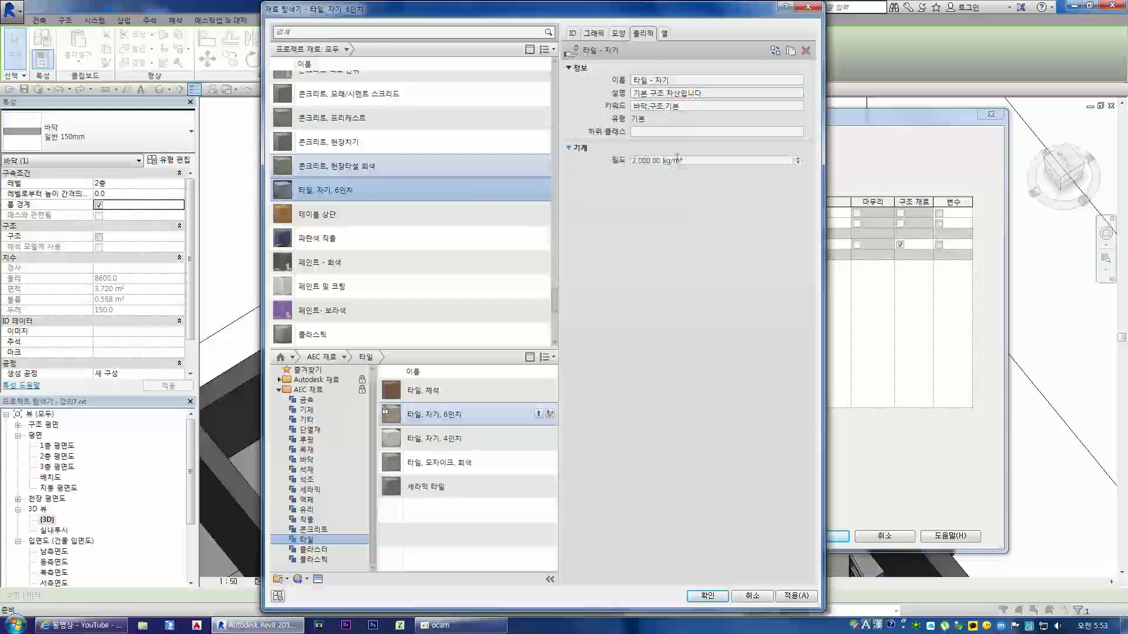
left_click(665, 34)
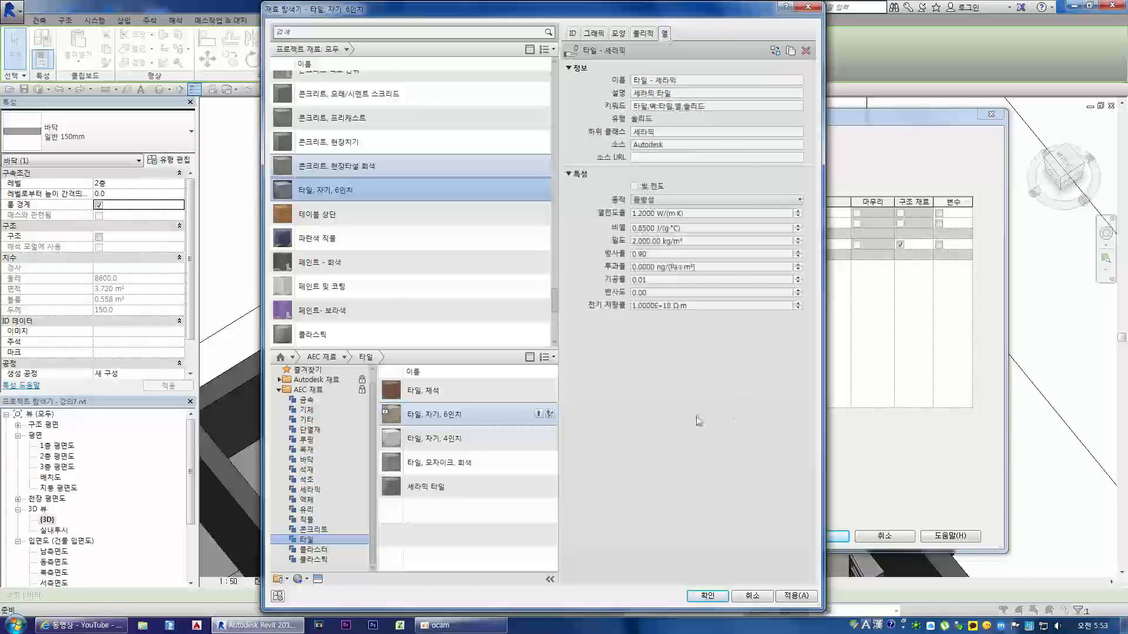
Step: Assign 타일, 자기, 6인치 to the 마감재 1 [4] layer and try to accept the layer assembly
left_click(673, 306)
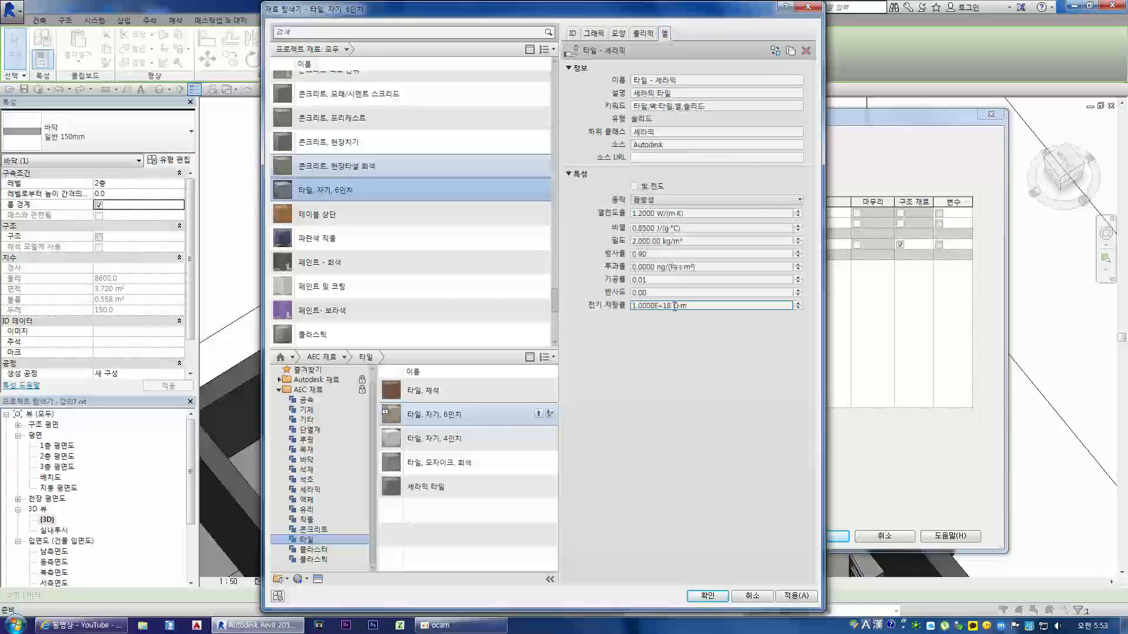
left_click(790, 598)
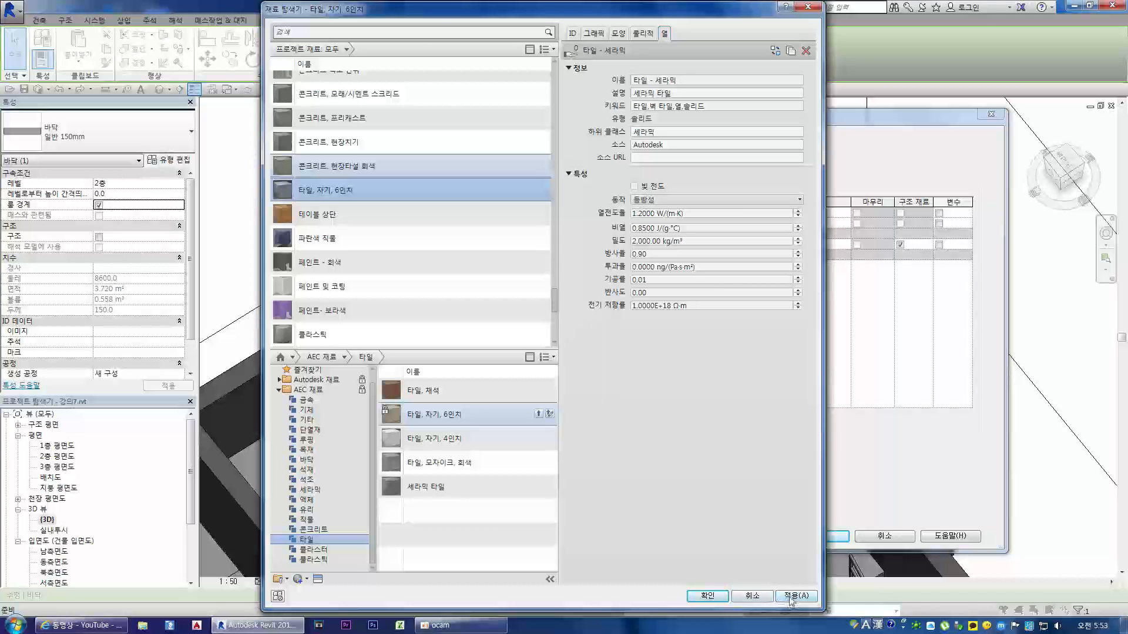
left_click(707, 596)
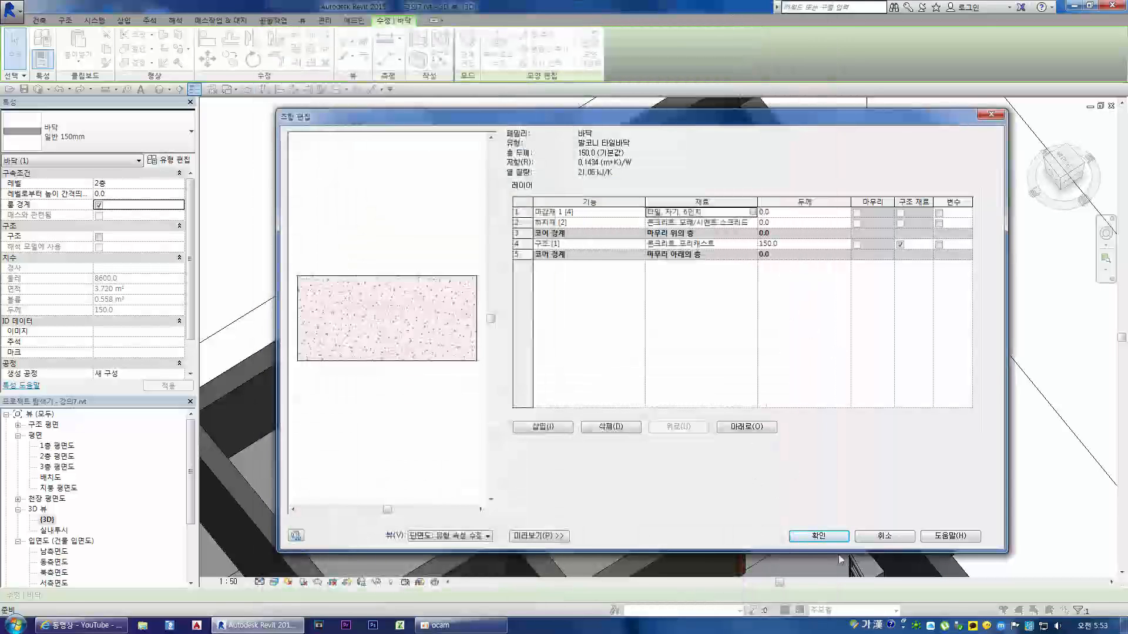
left_click(830, 539)
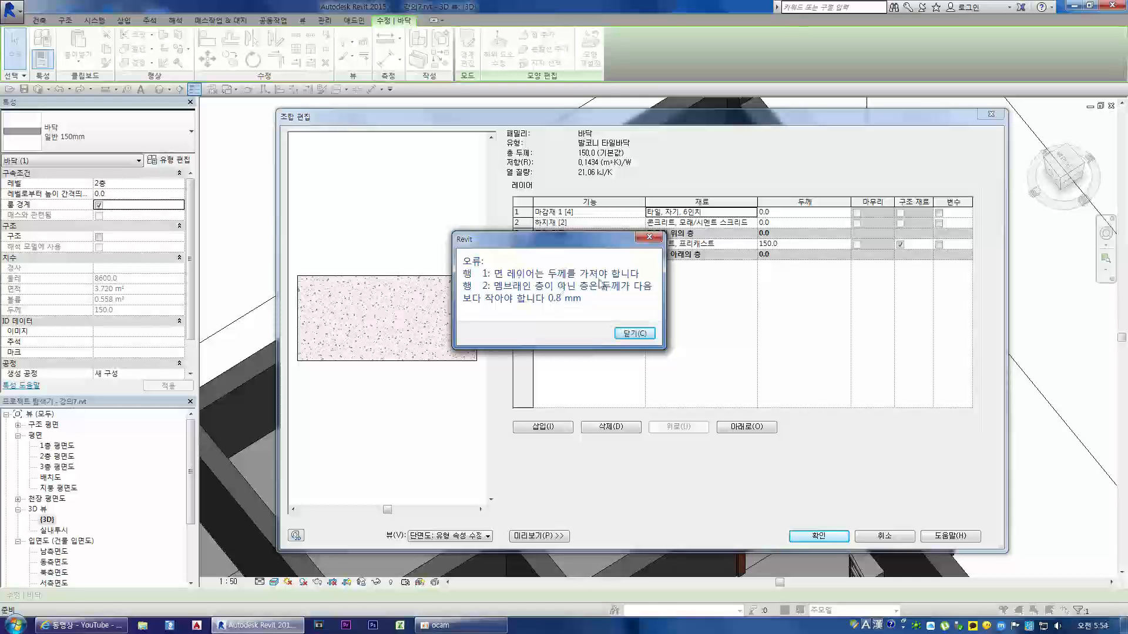
left_click(632, 334)
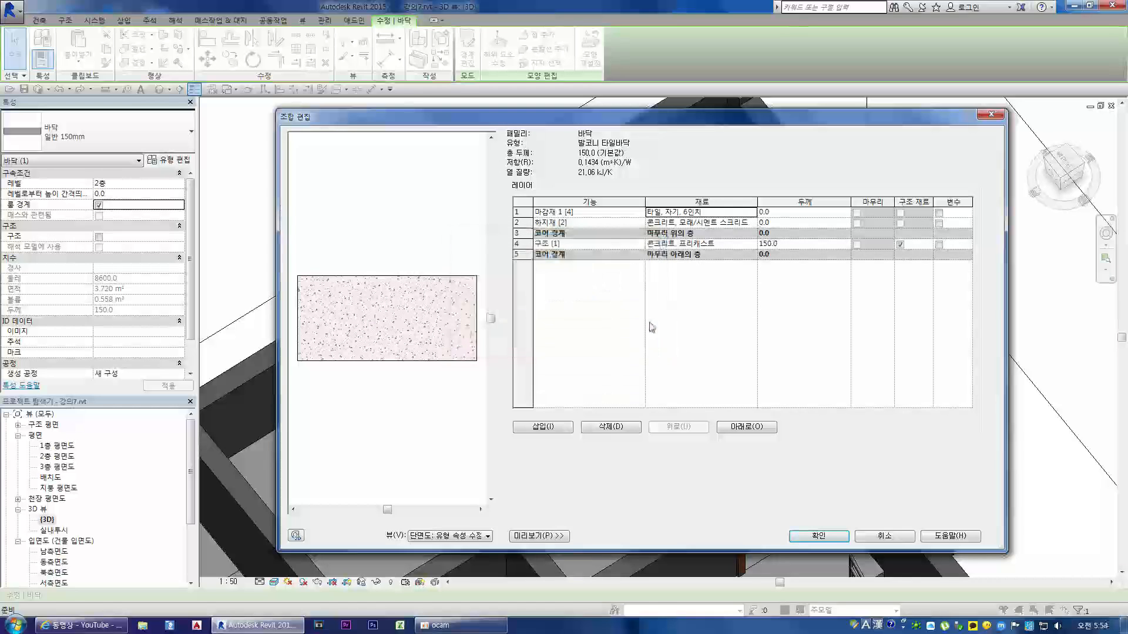
Step: Set the thickness of the 하지재 [2] layer to 20 and the 마감재 1 [4] layer to 15, and apply the 발코니 타일바닥 type
left_click(783, 223)
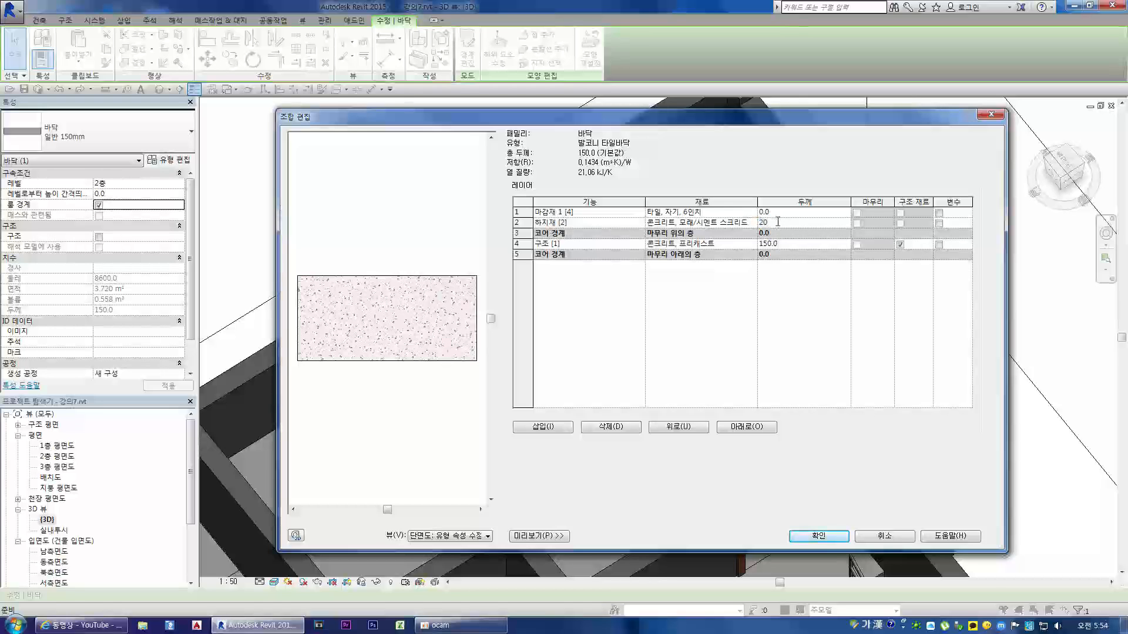
left_click(777, 212)
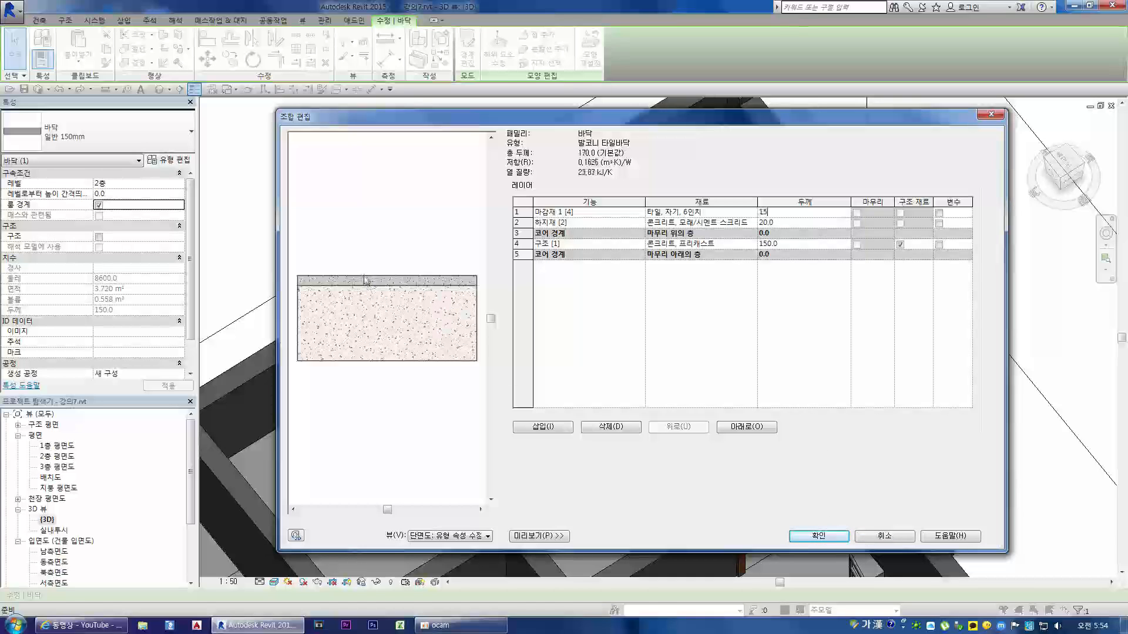
left_click(442, 426)
left_click(524, 398)
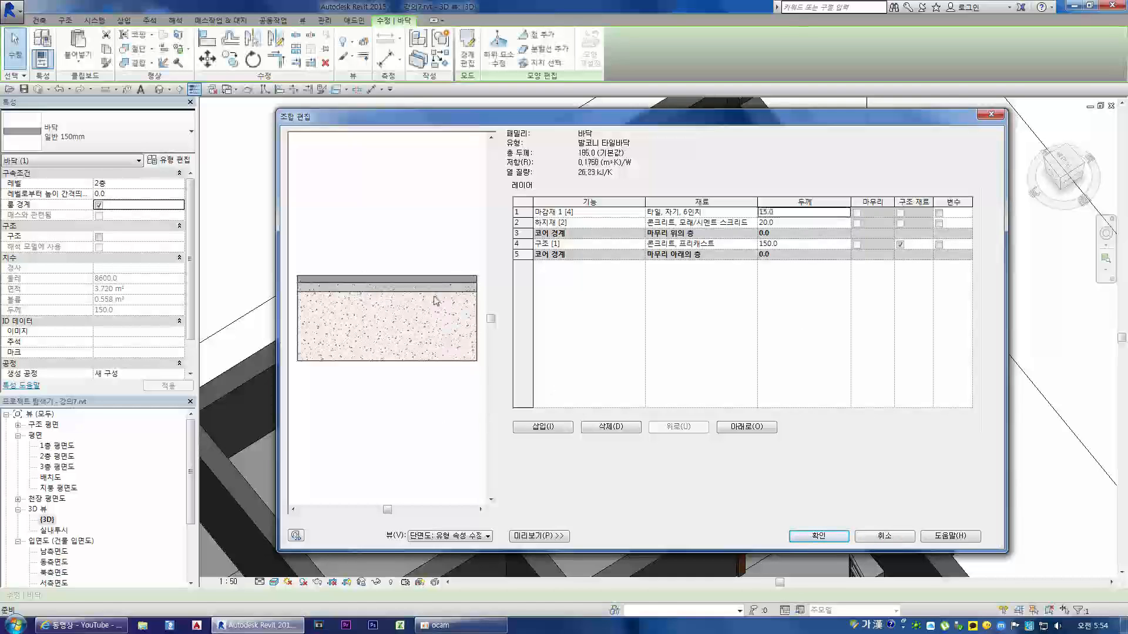
left_click(818, 536)
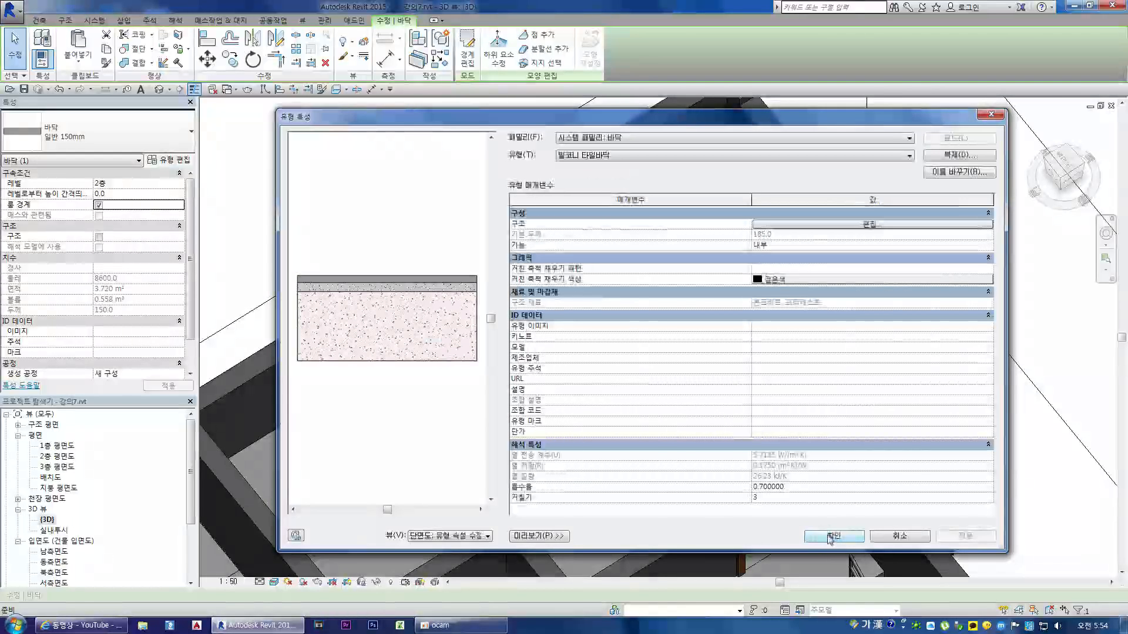
left_click(829, 537)
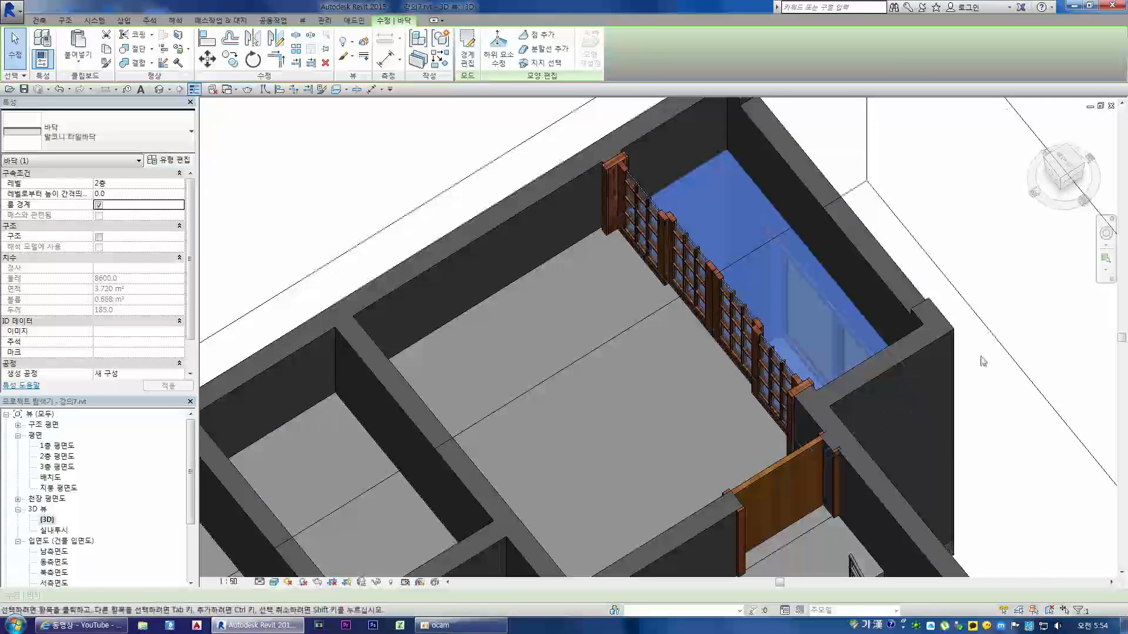
left_click(974, 263)
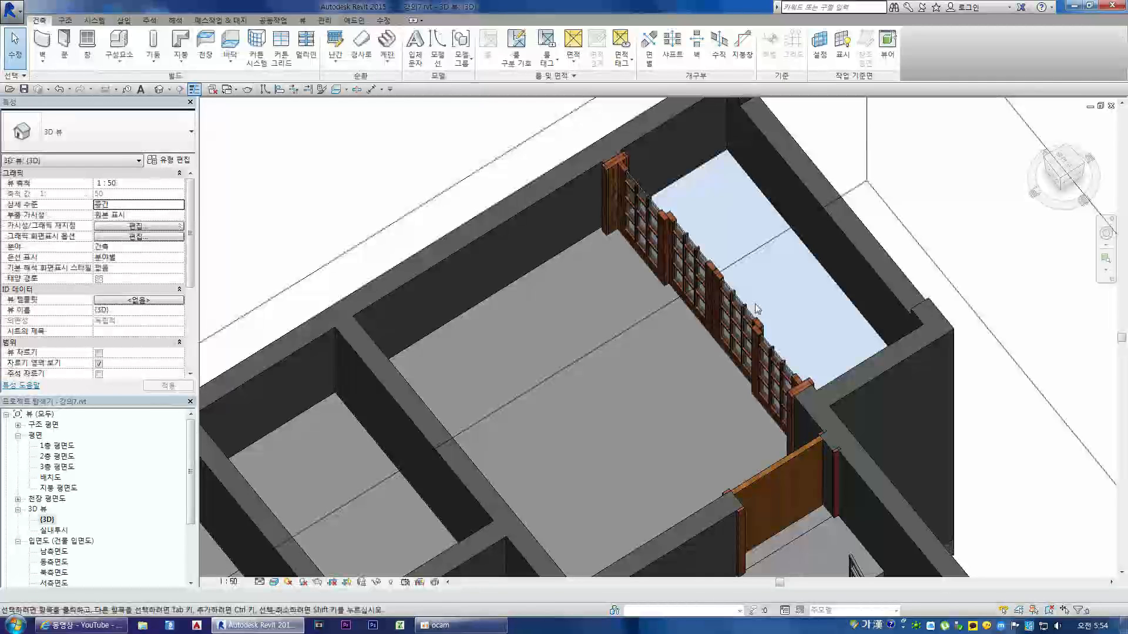
Step: Examine the tiled balcony and its outer walls in the 3D model from several angles
scroll(784, 287, "down", 5)
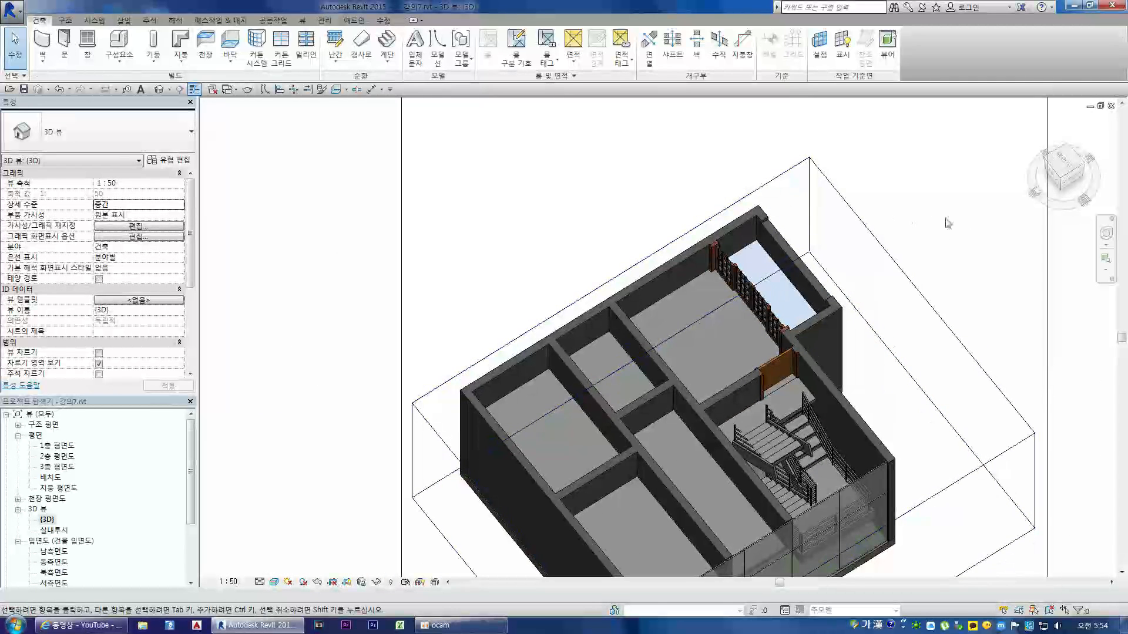
left_click(1062, 181)
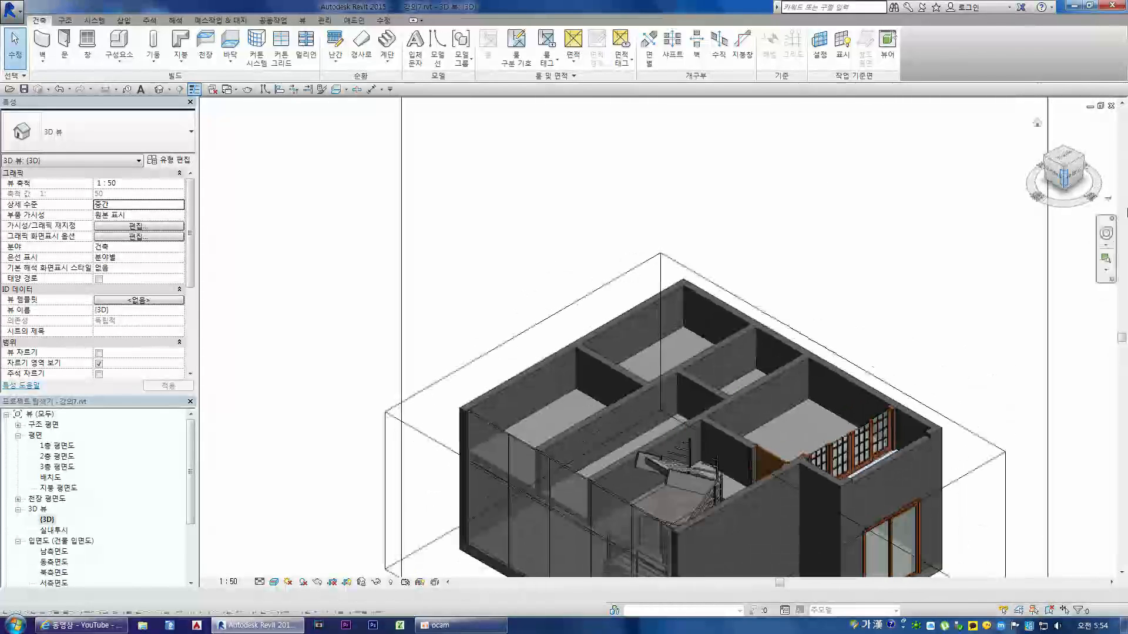
left_click(1080, 172)
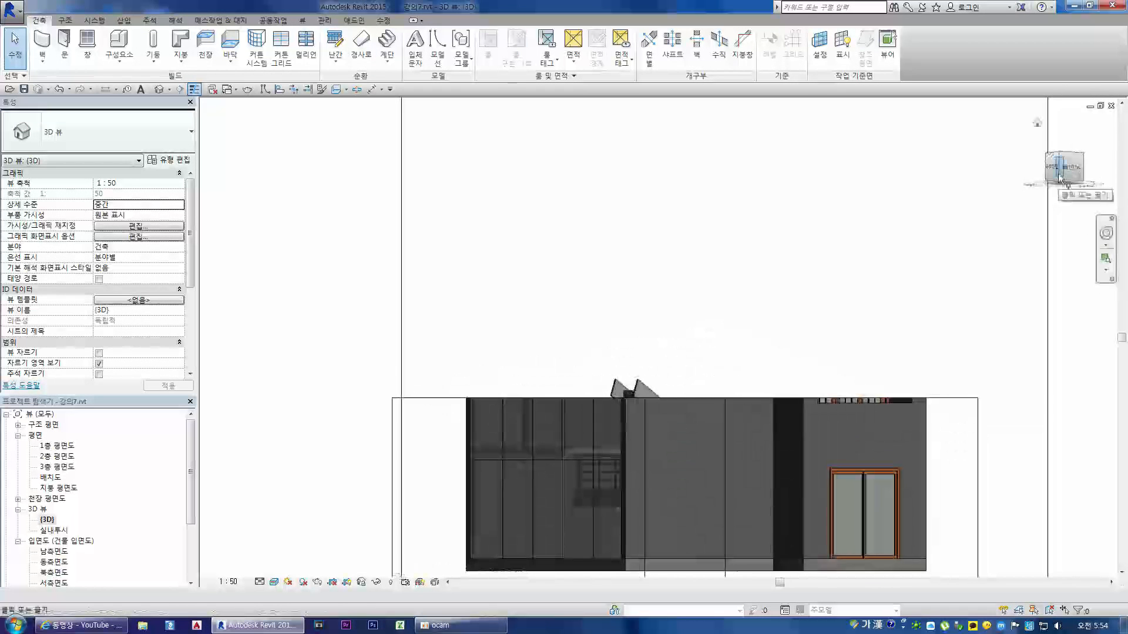
scroll(868, 476, "up", 4)
left_click(898, 320)
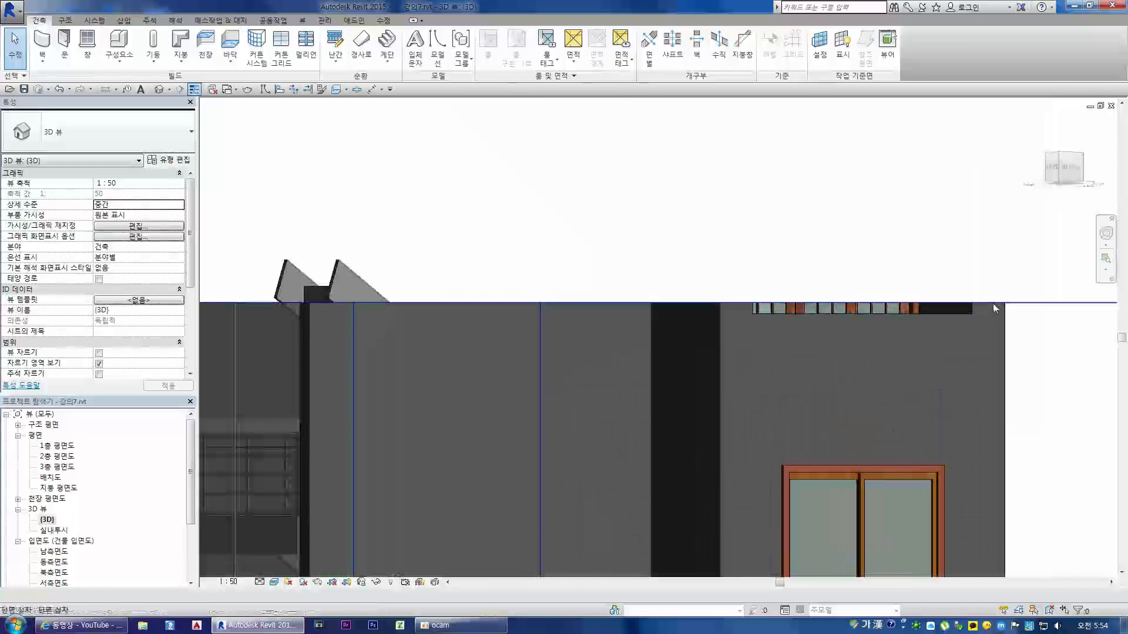
left_click(1001, 443)
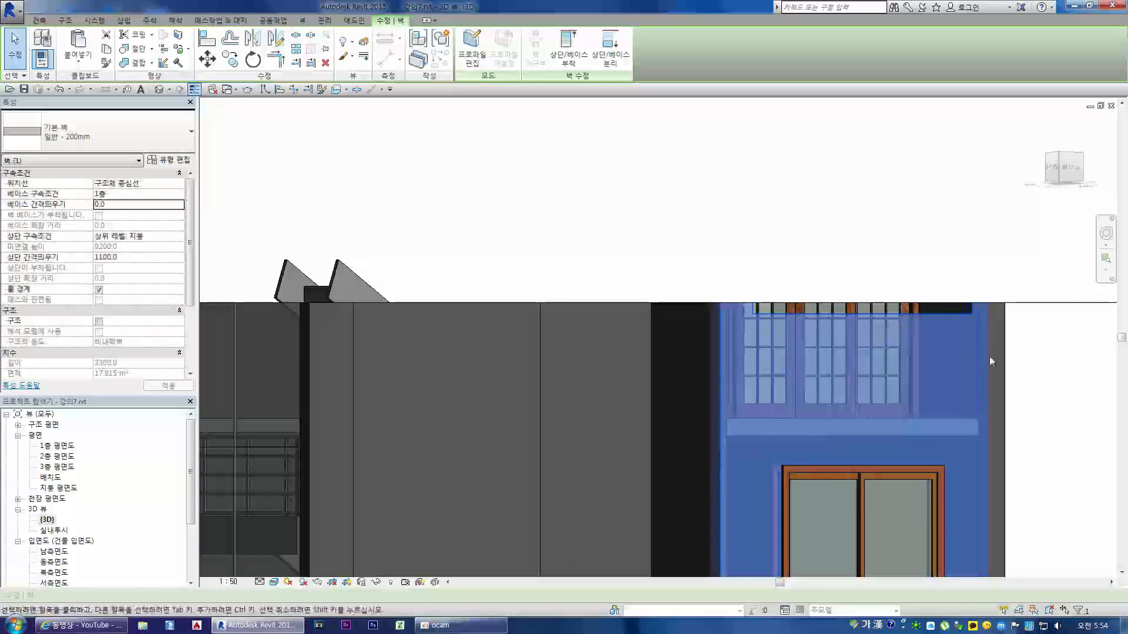
left_click_drag(1045, 151, 1060, 130)
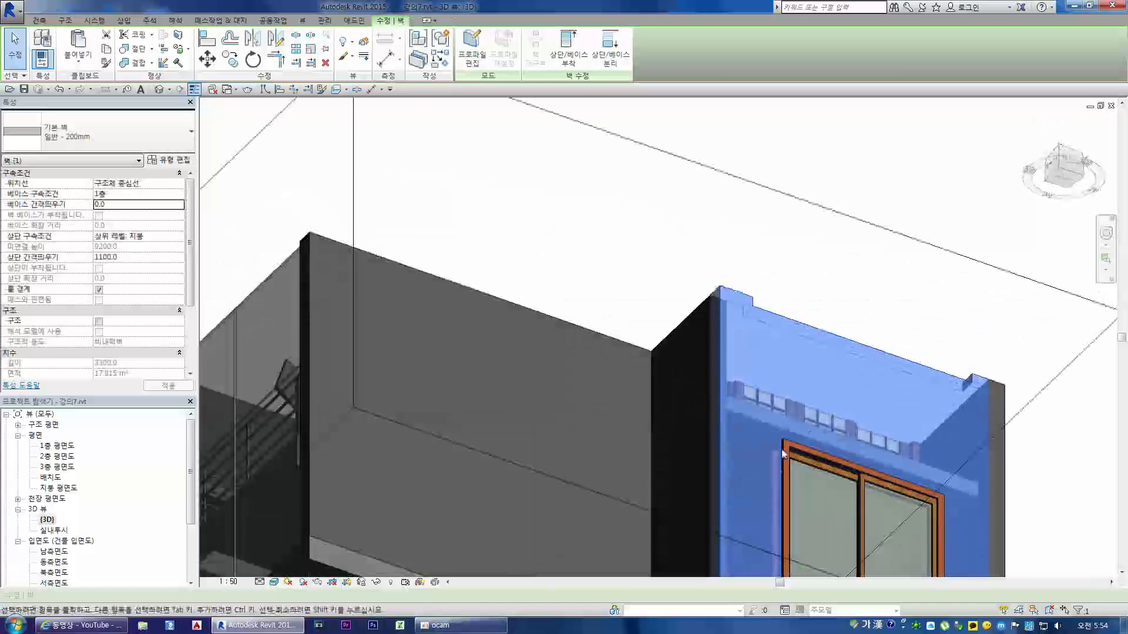
left_click(1059, 176)
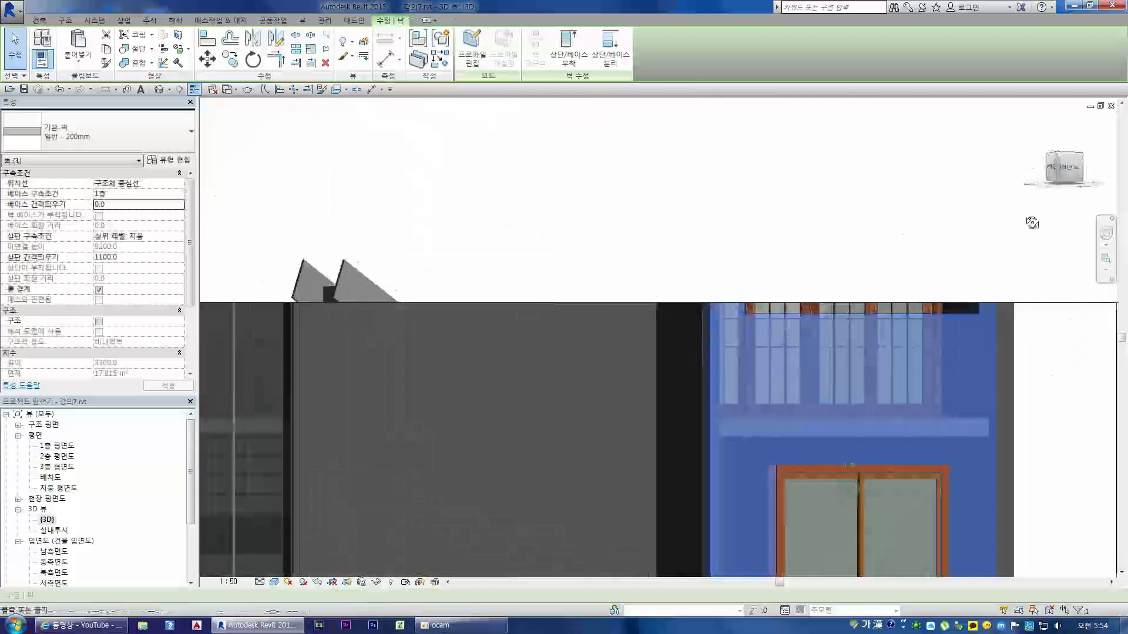
left_click(666, 450)
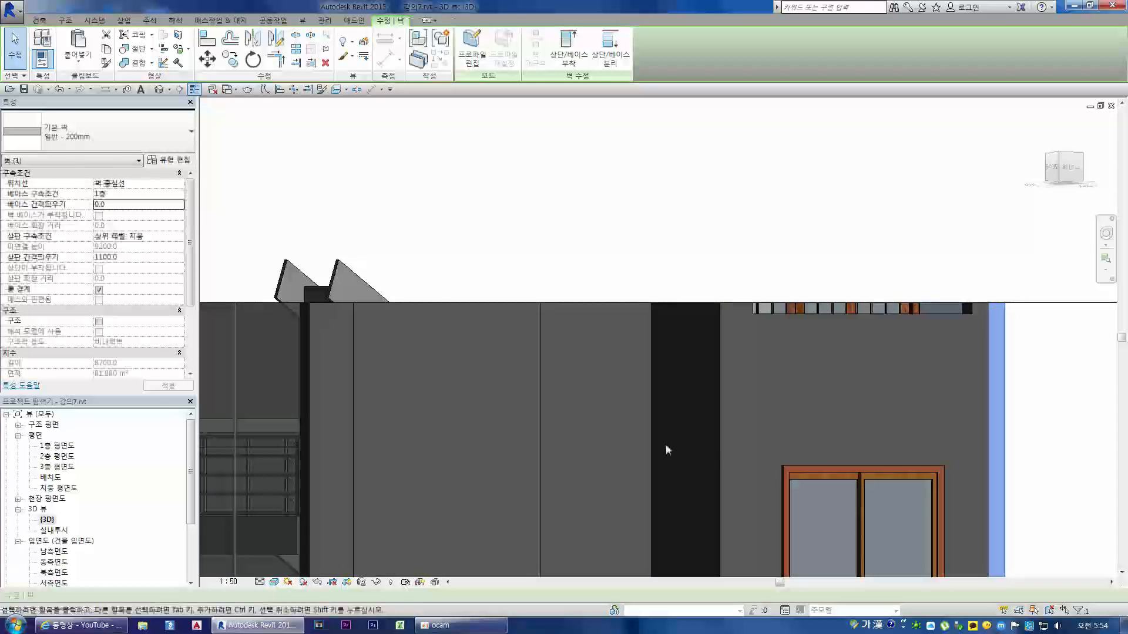
left_click(721, 444)
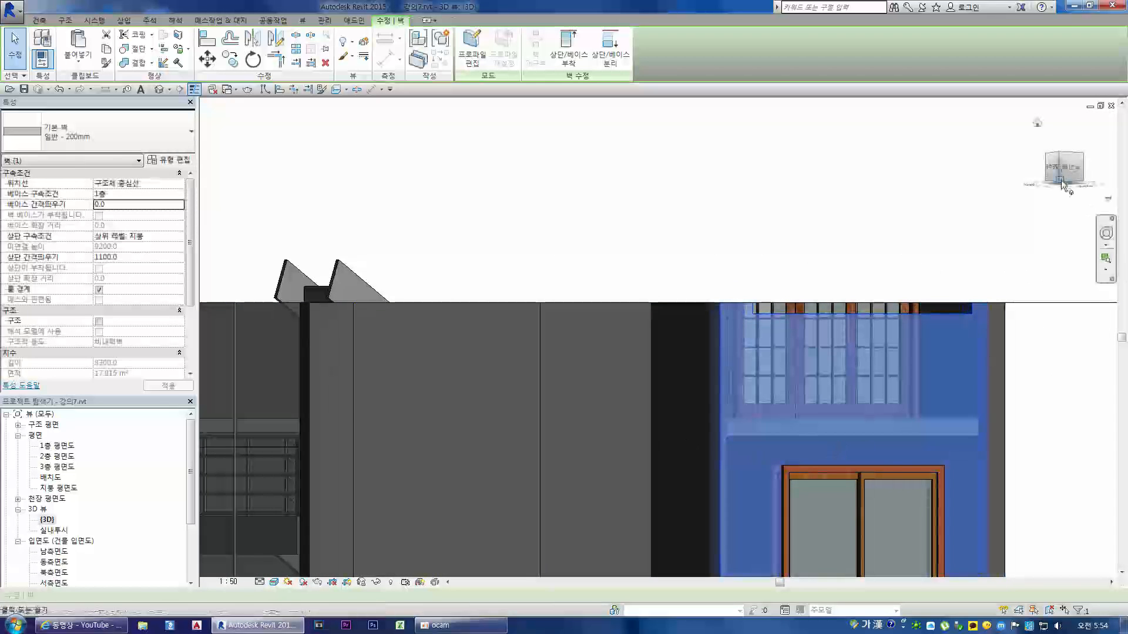
left_click_drag(1061, 179, 1062, 126)
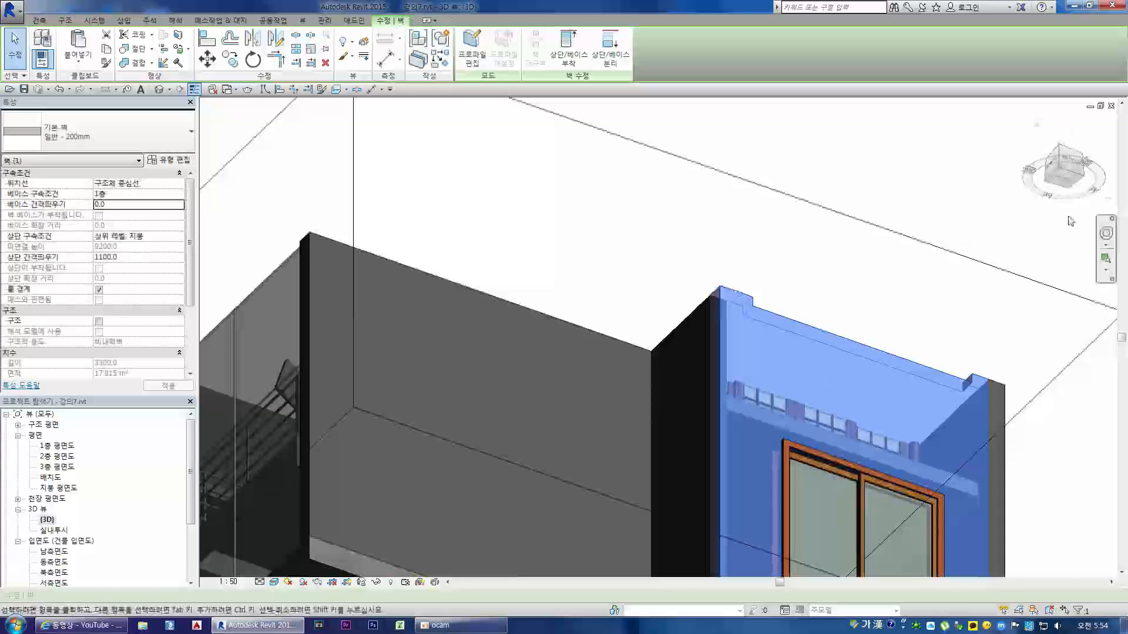
left_click(1062, 176)
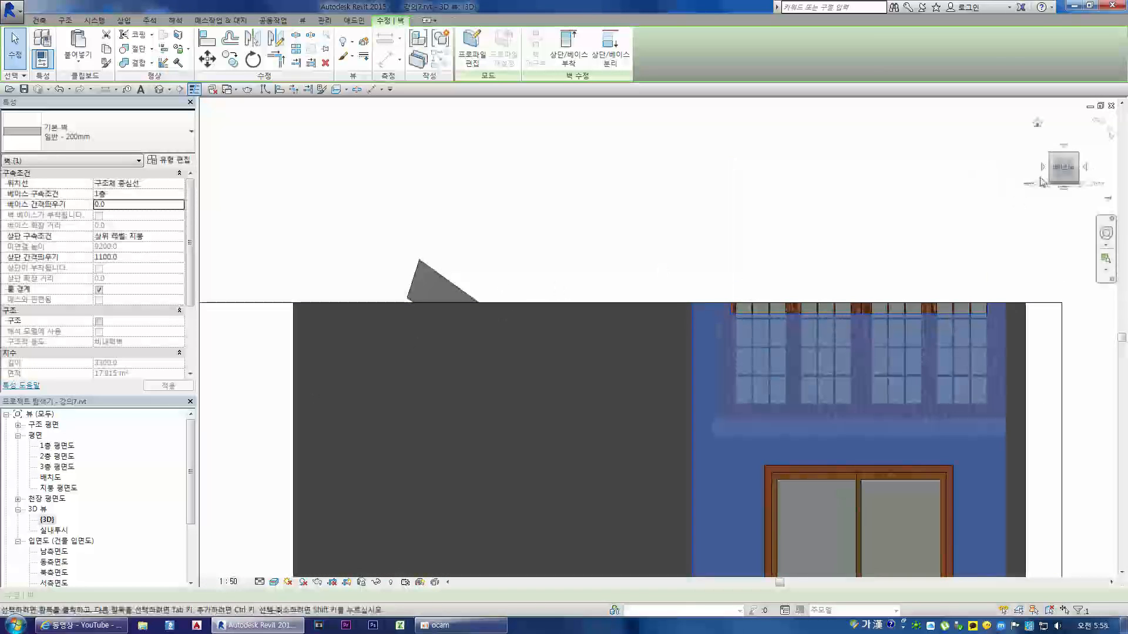
left_click(1047, 134)
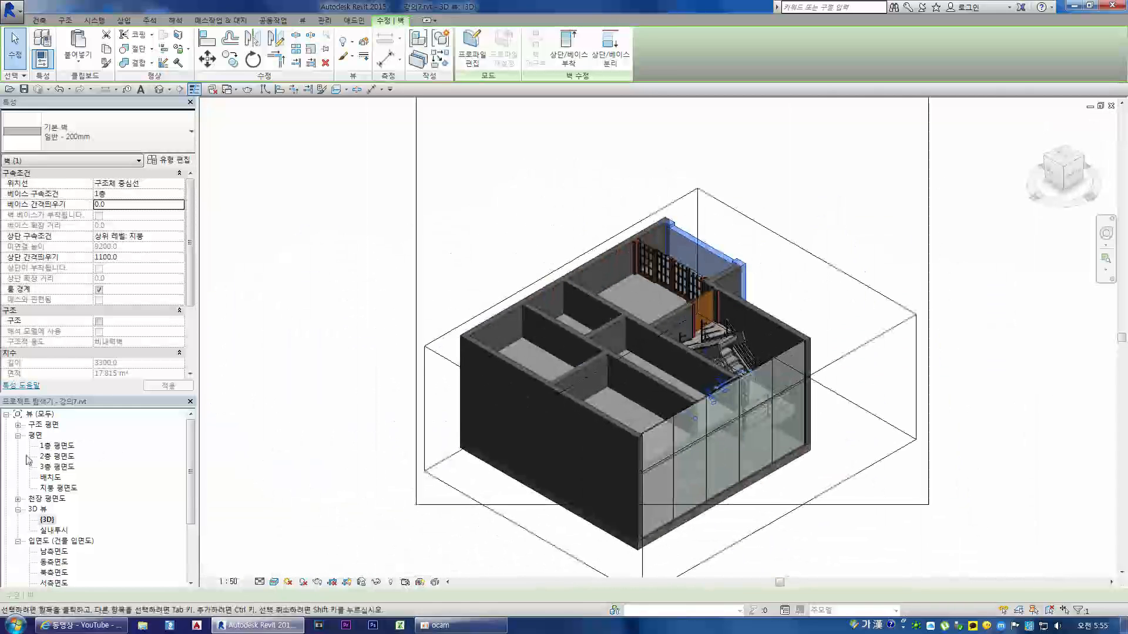
Step: On the 2층 평면도 plan, create a building section running from below grid 3 to above grid 6, through the rooms and the balcony
double_click(57, 456)
scroll(544, 259, "down", 4)
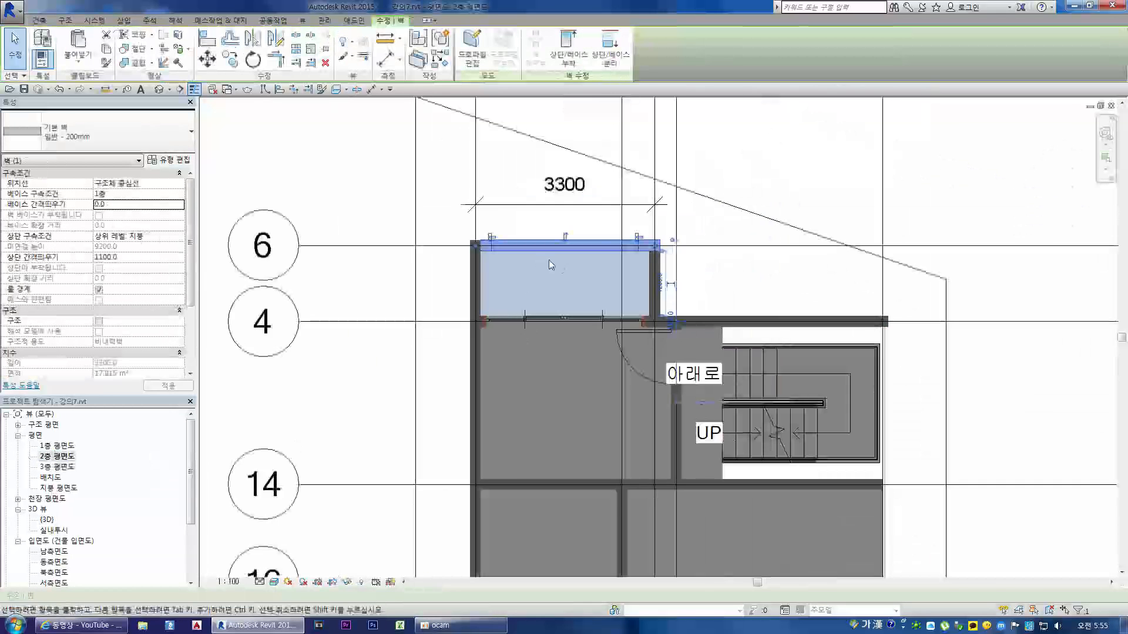
left_click(745, 348)
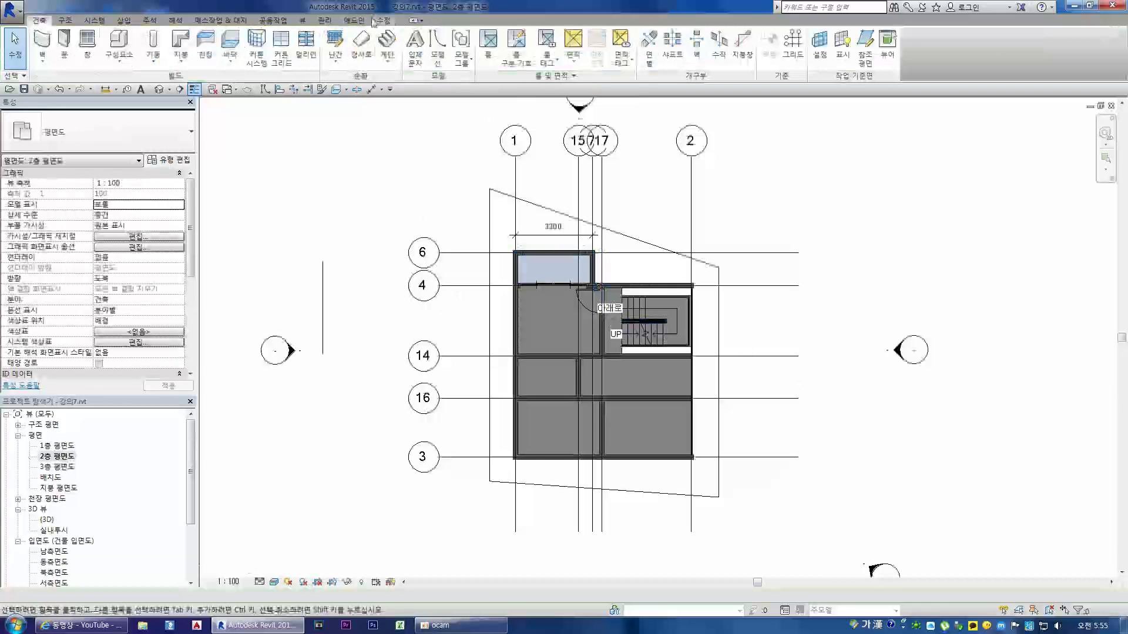
left_click(303, 20)
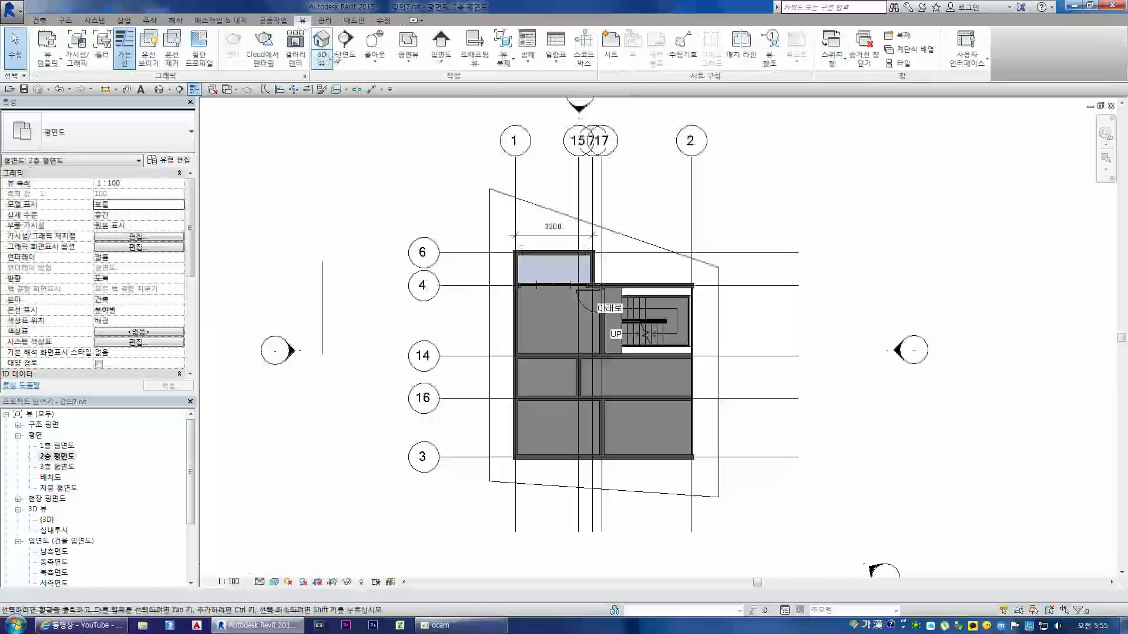
left_click(322, 46)
left_click(551, 506)
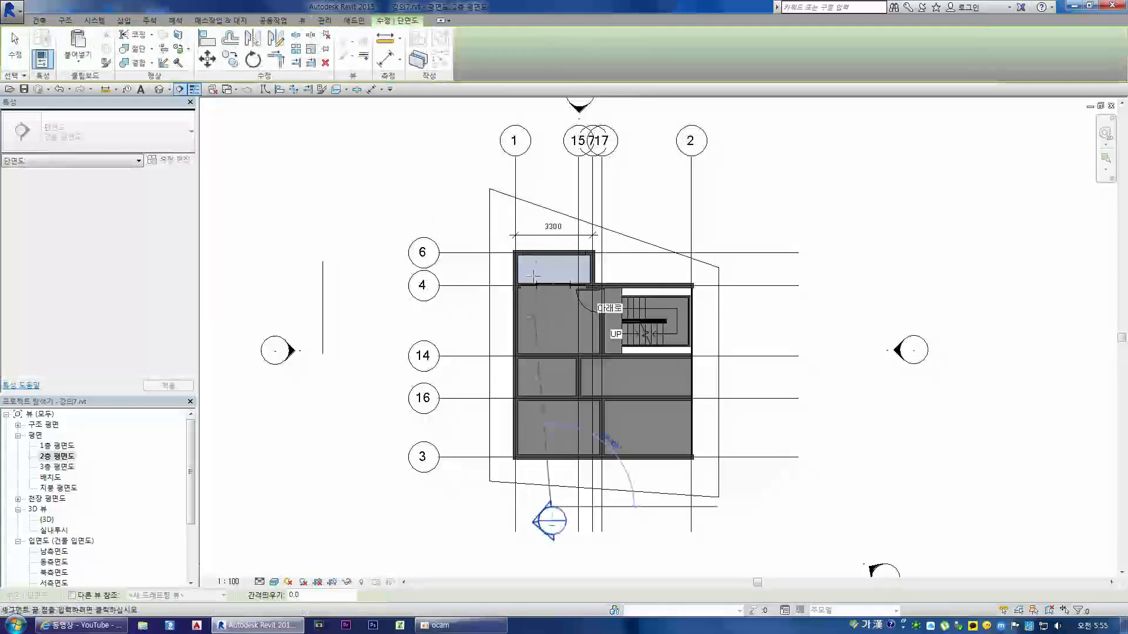
left_click(551, 181)
key("Escape")
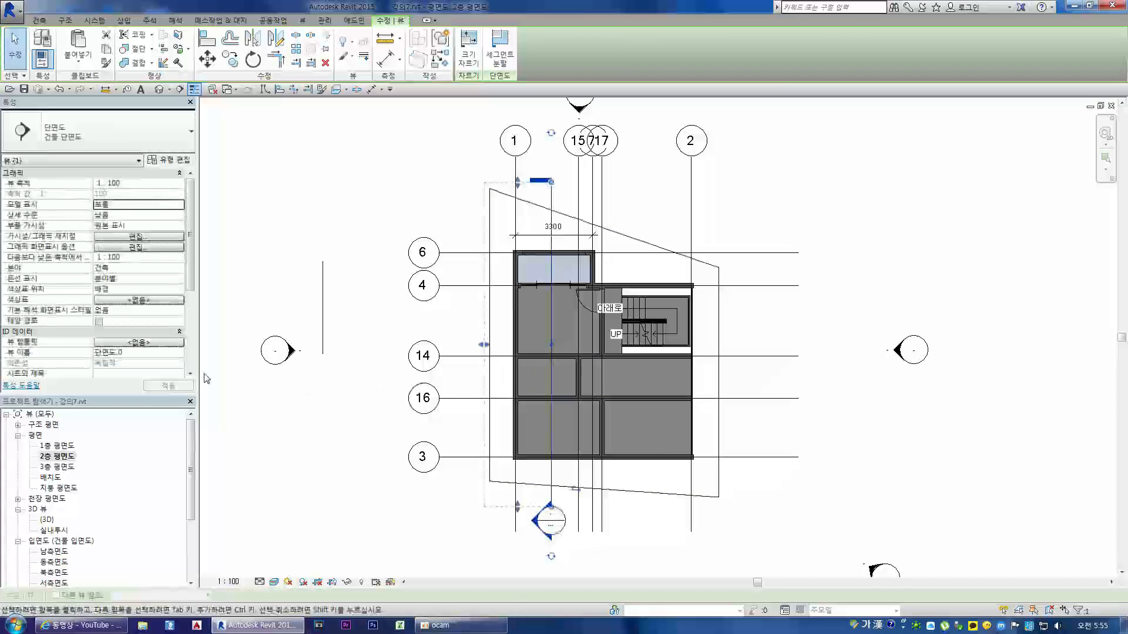
key("Escape")
Step: Open the section view 단면도 0 and display it in the 사실적 visual style
scroll(94, 499, "down", 3)
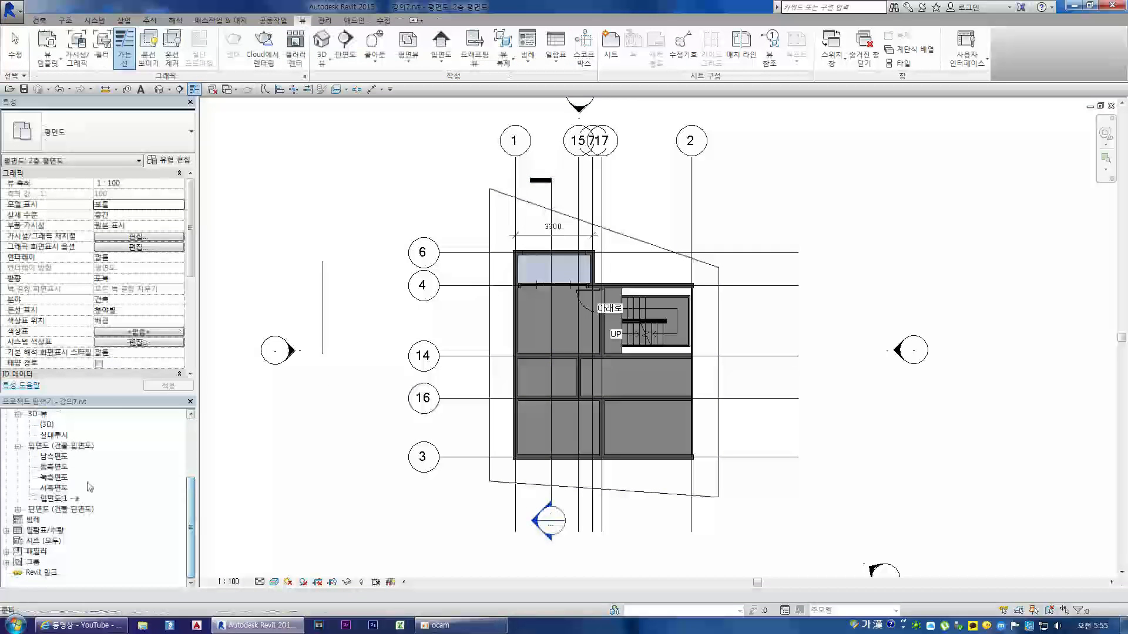
left_click(17, 509)
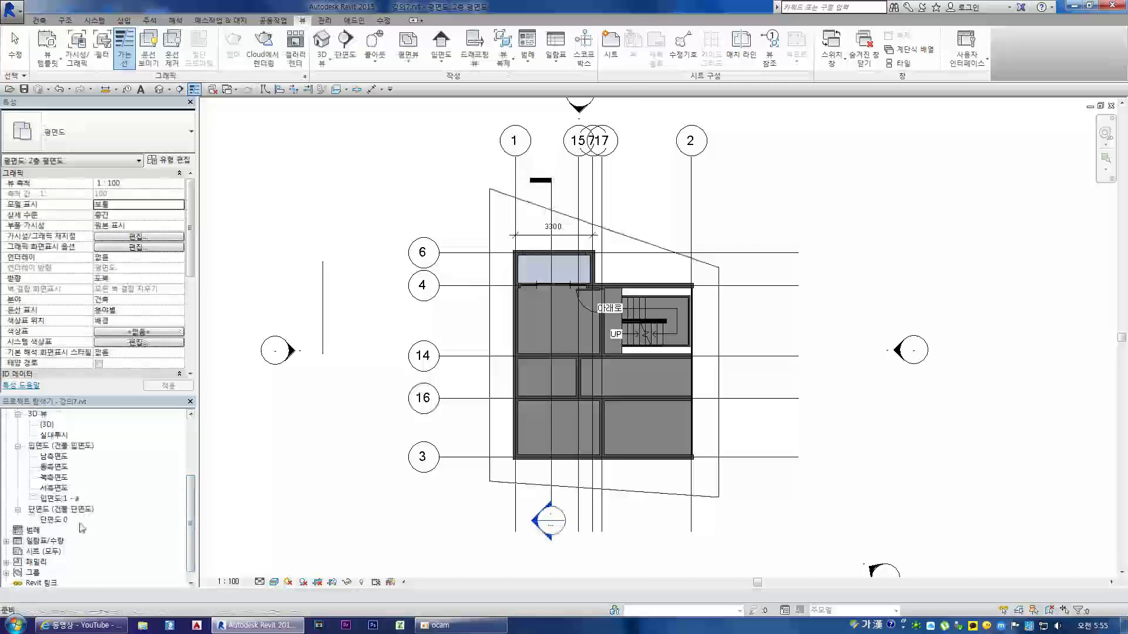
double_click(53, 520)
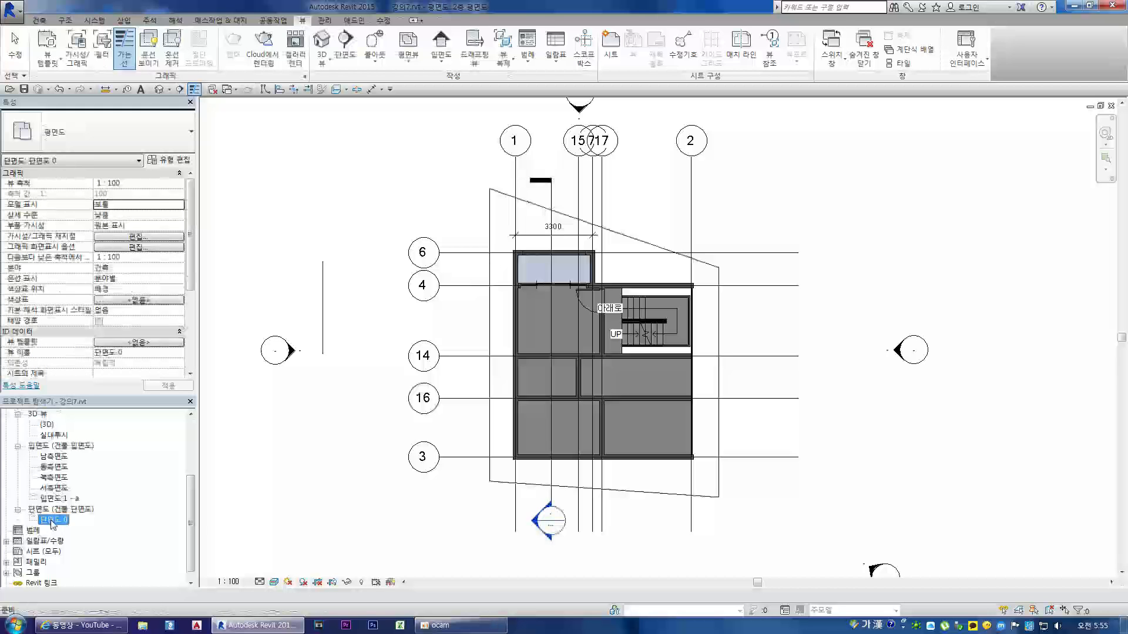
left_click(274, 582)
left_click(291, 564)
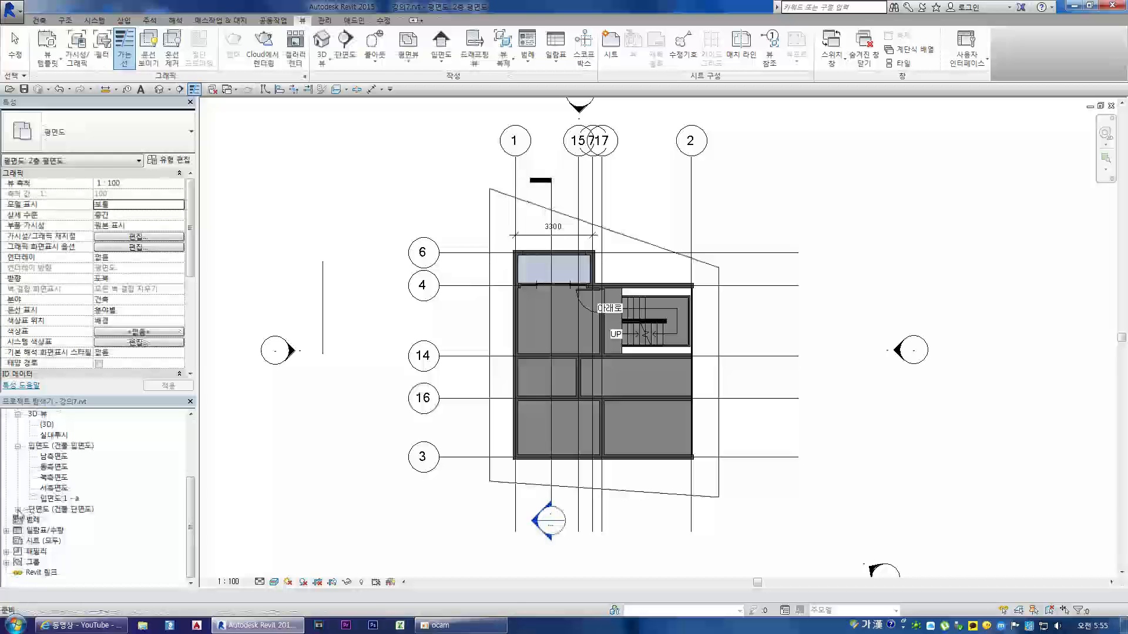
left_click(17, 509)
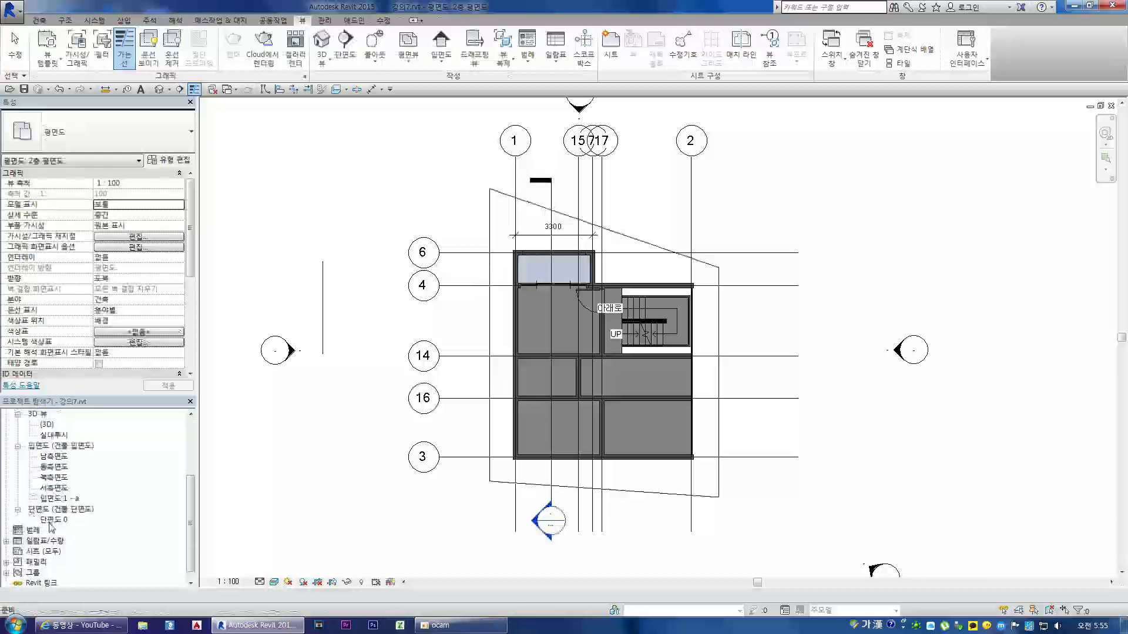
double_click(53, 520)
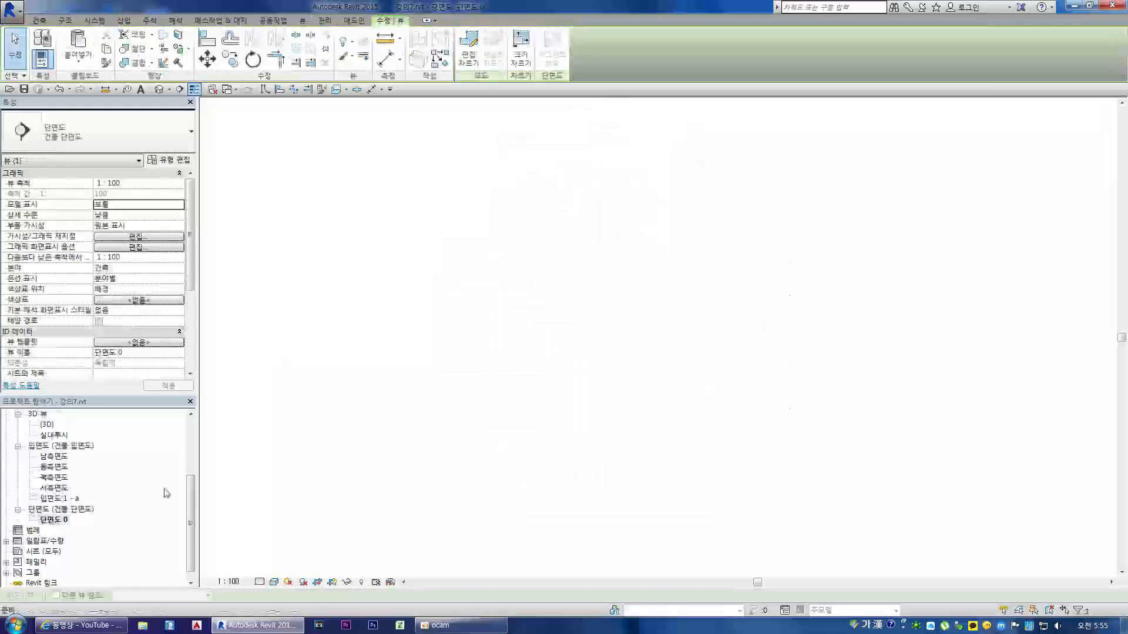
left_click(274, 582)
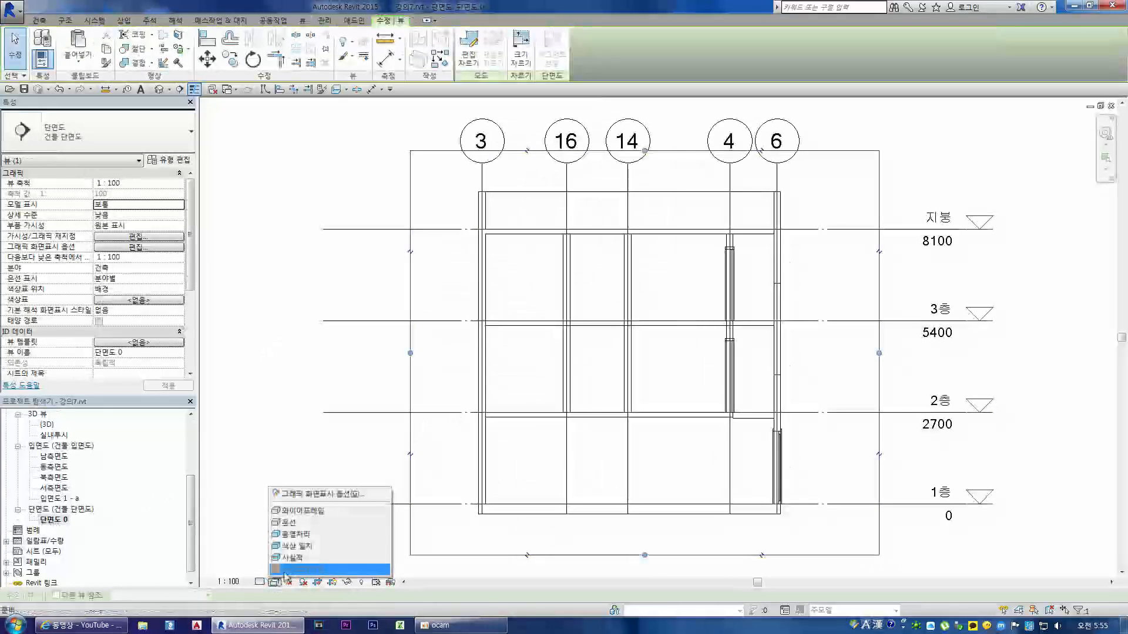
left_click(306, 558)
left_click(828, 441)
scroll(782, 293, "up", 3)
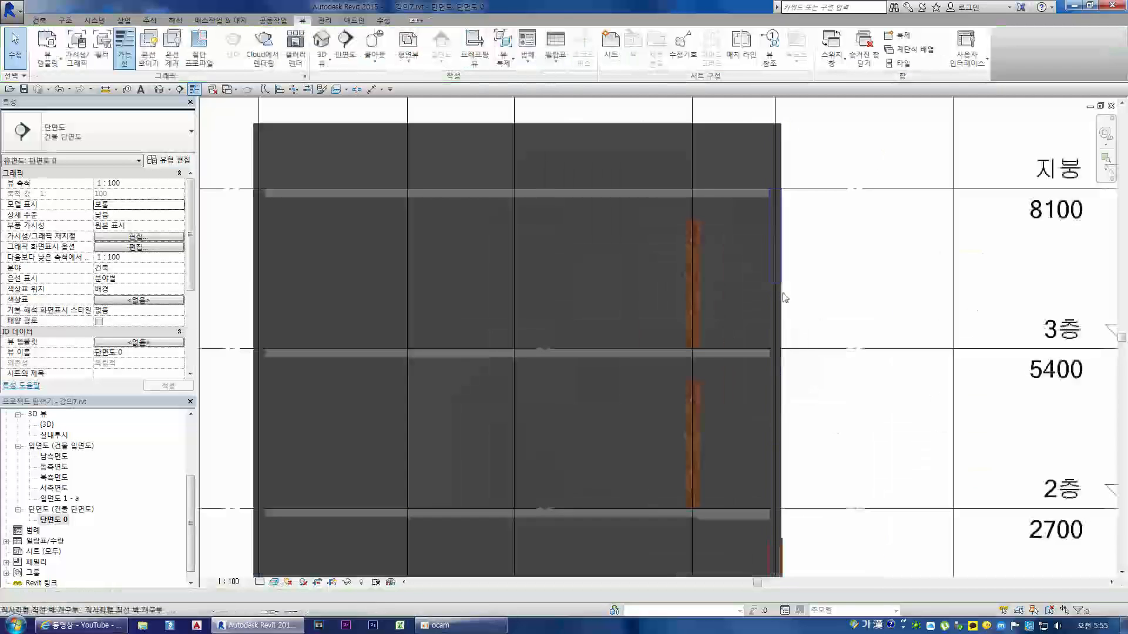
Step: Set the section view's detail level to 높음 to show the layers of the second-floor balcony floor
scroll(730, 448, "up", 4)
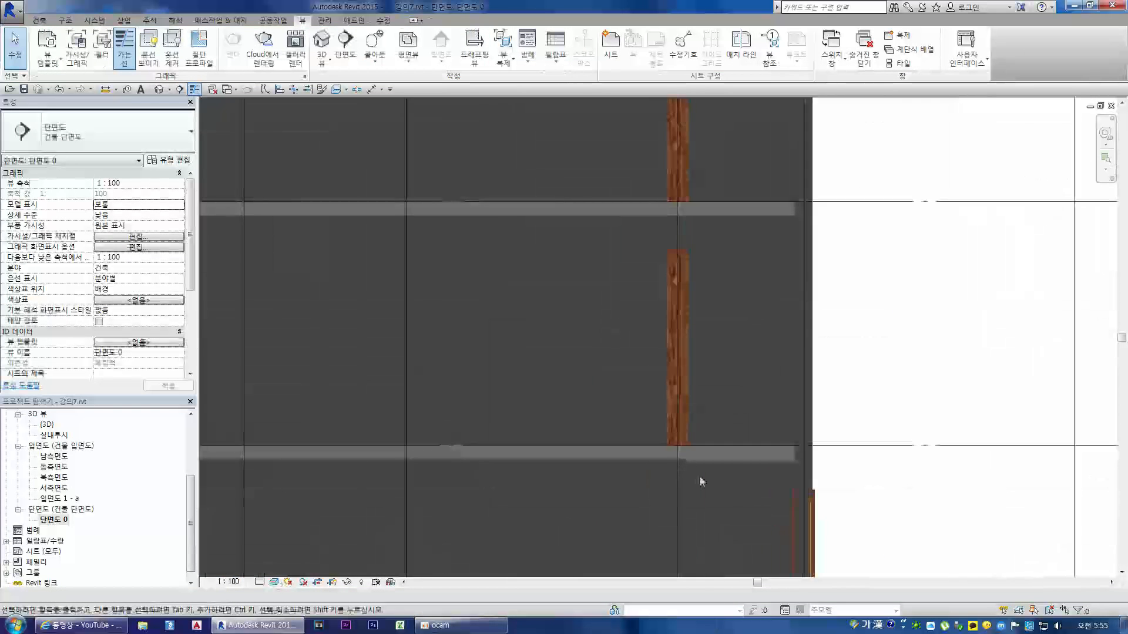
scroll(707, 429, "up", 2)
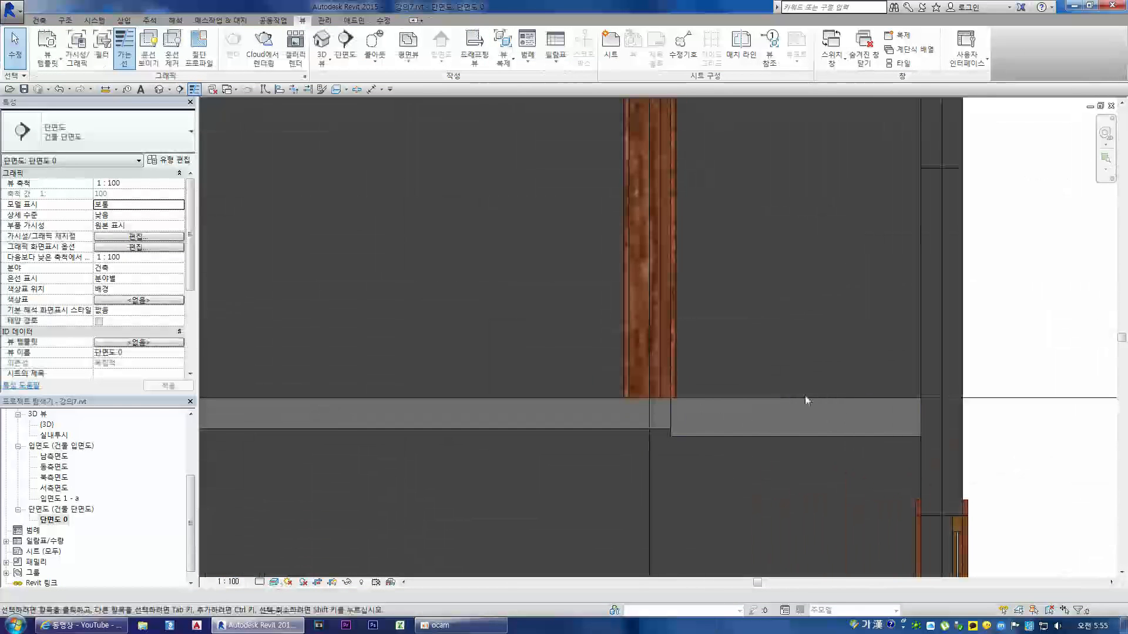
left_click(259, 583)
left_click(270, 570)
scroll(781, 412, "up", 2)
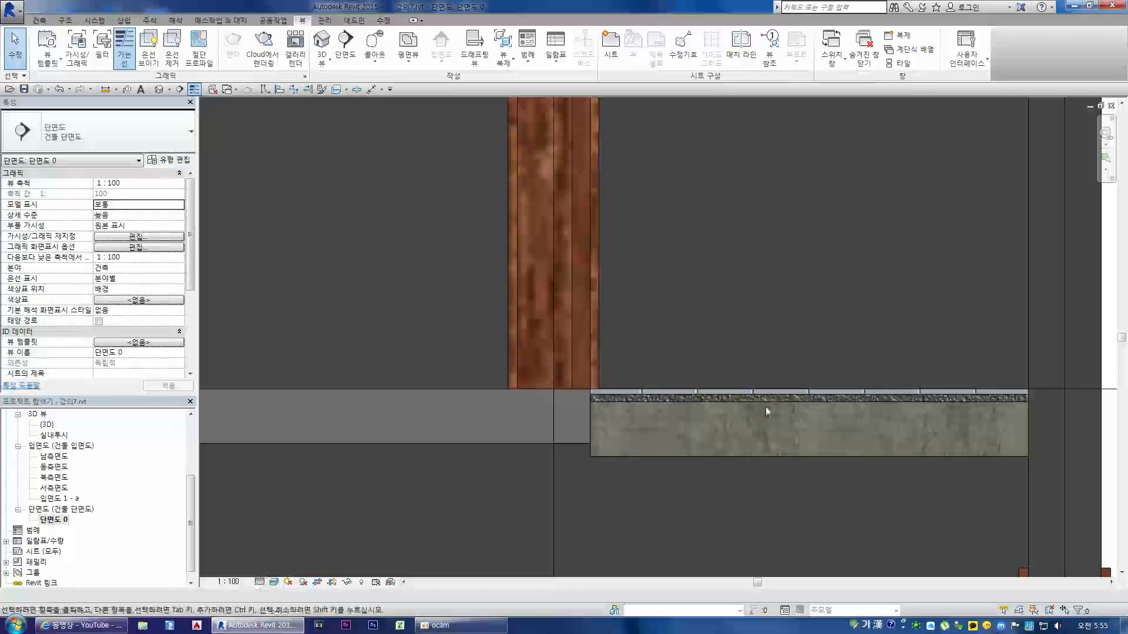
Step: Change the 기능 parameter of the balcony floor's type 발코니 타일바닥 to 외부 and apply it
left_click(679, 458)
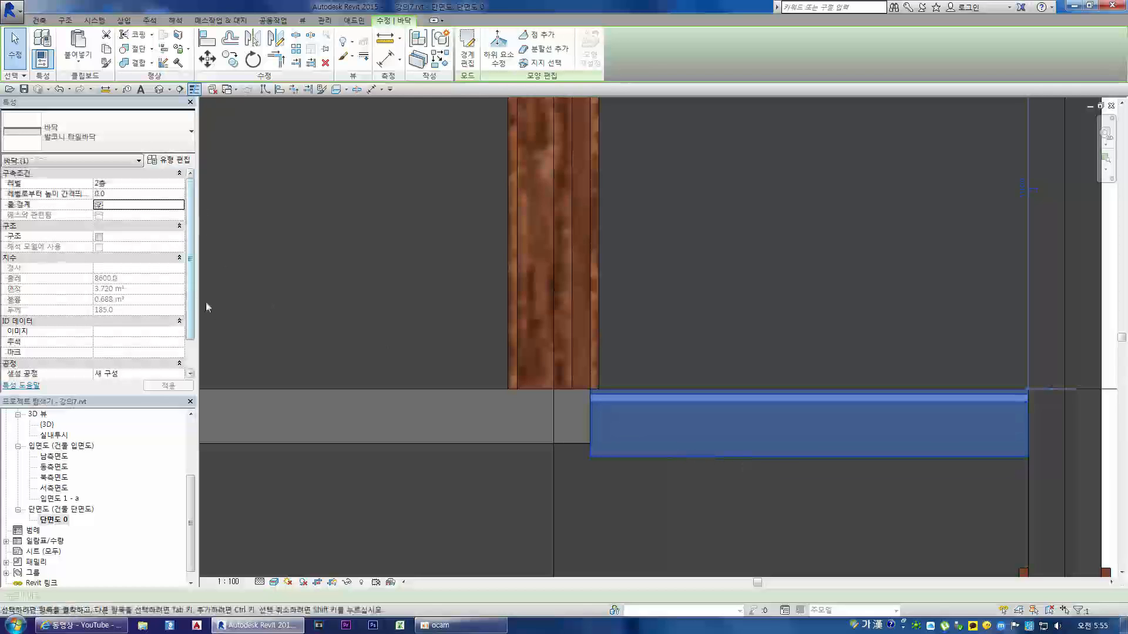
left_click_drag(191, 195, 194, 244)
scroll(194, 241, "up", 1)
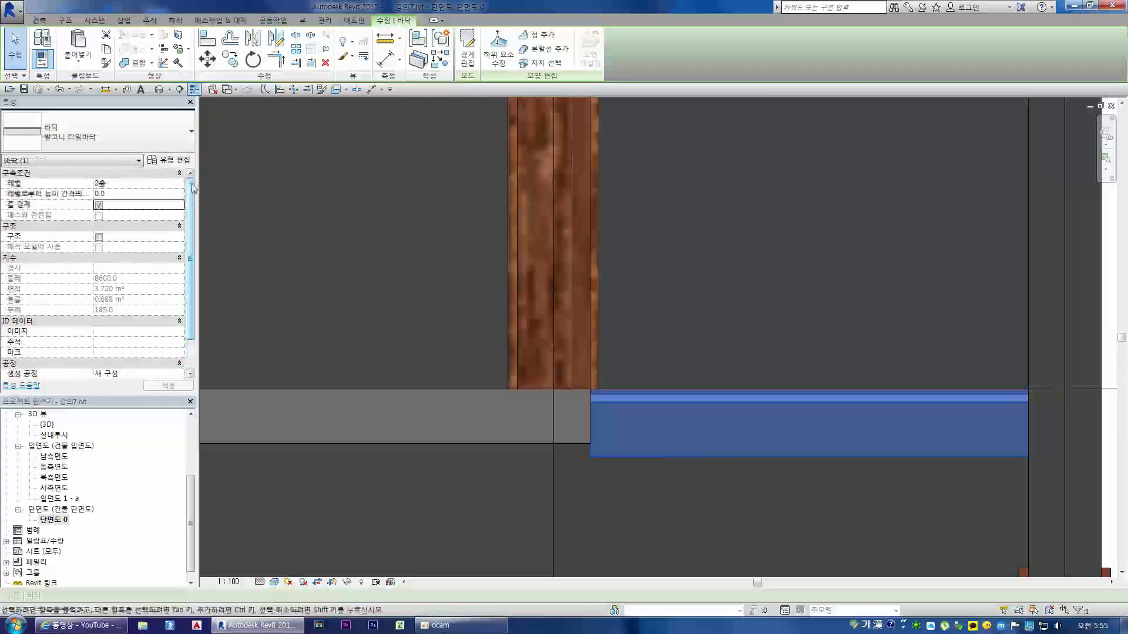
left_click(169, 160)
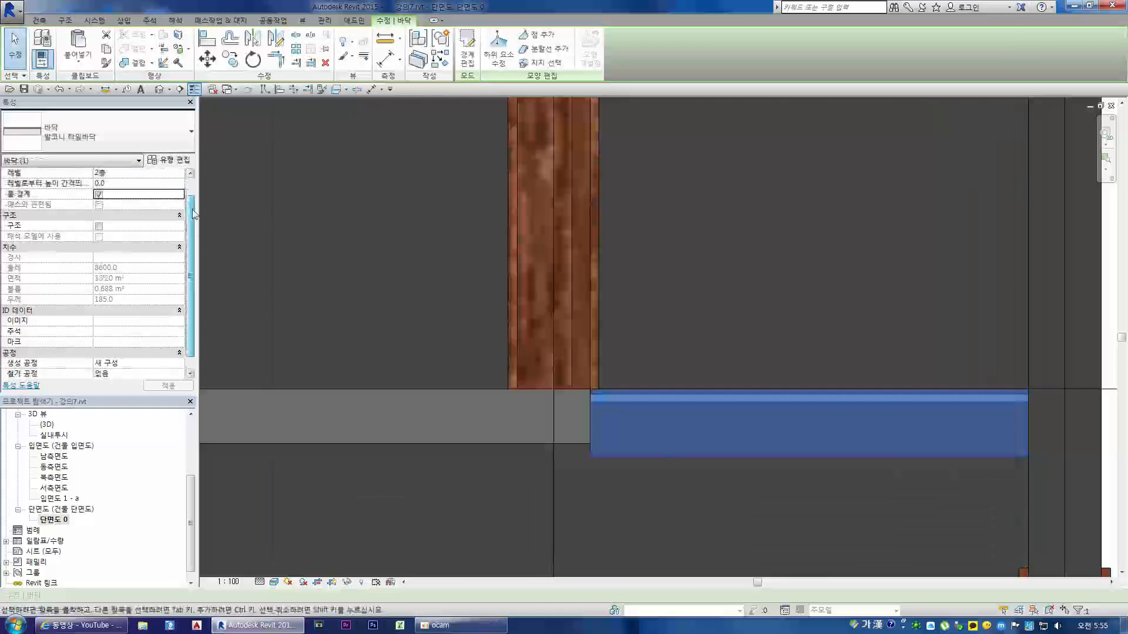
mouse_move(194, 206)
left_mouse_down()
mouse_move(195, 241)
mouse_move(196, 195)
left_mouse_up()
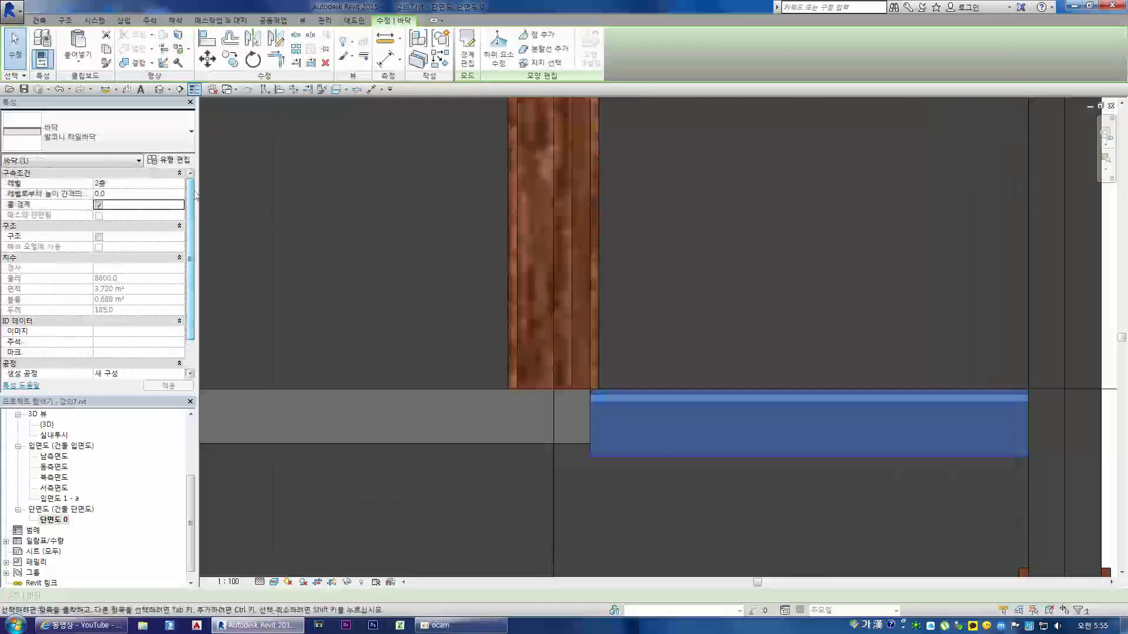
left_click(183, 163)
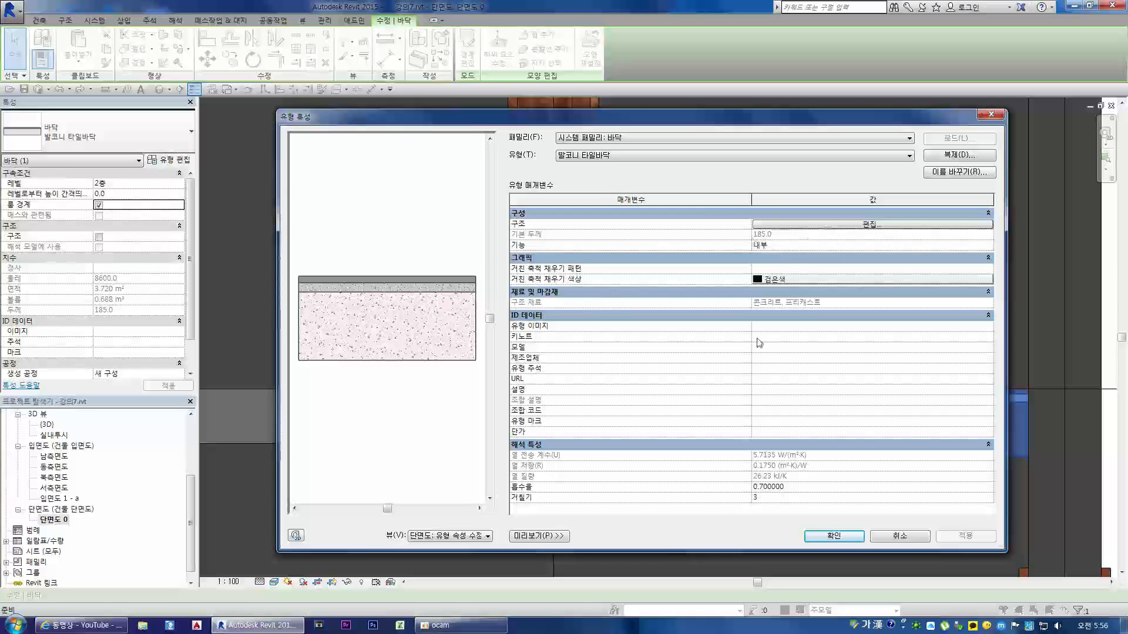
left_click(790, 244)
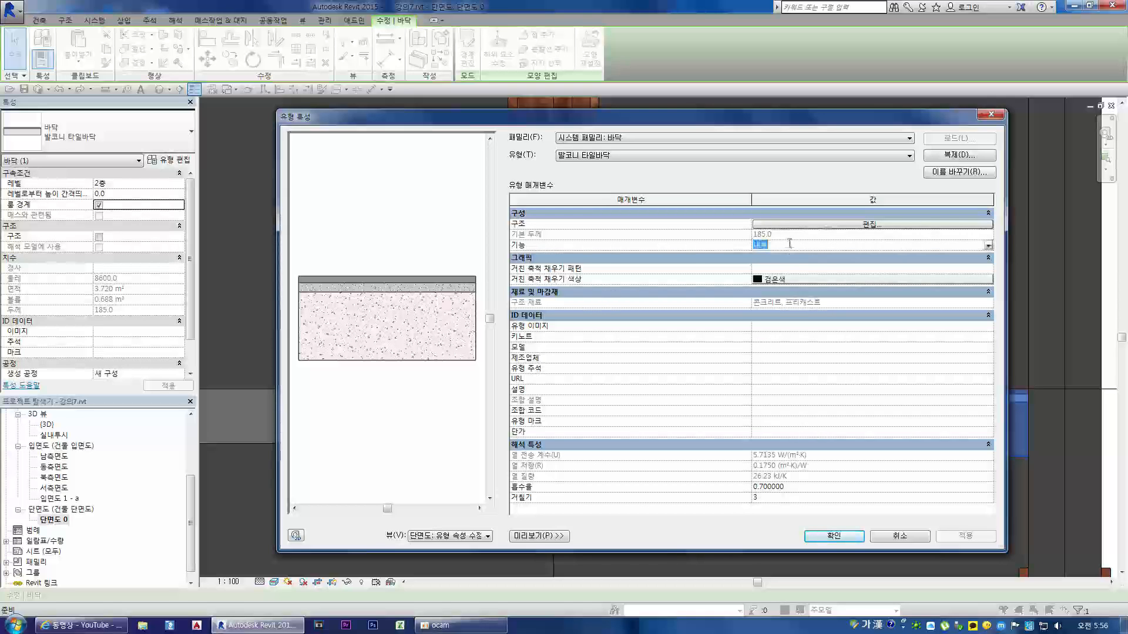
left_click(989, 246)
left_click(819, 271)
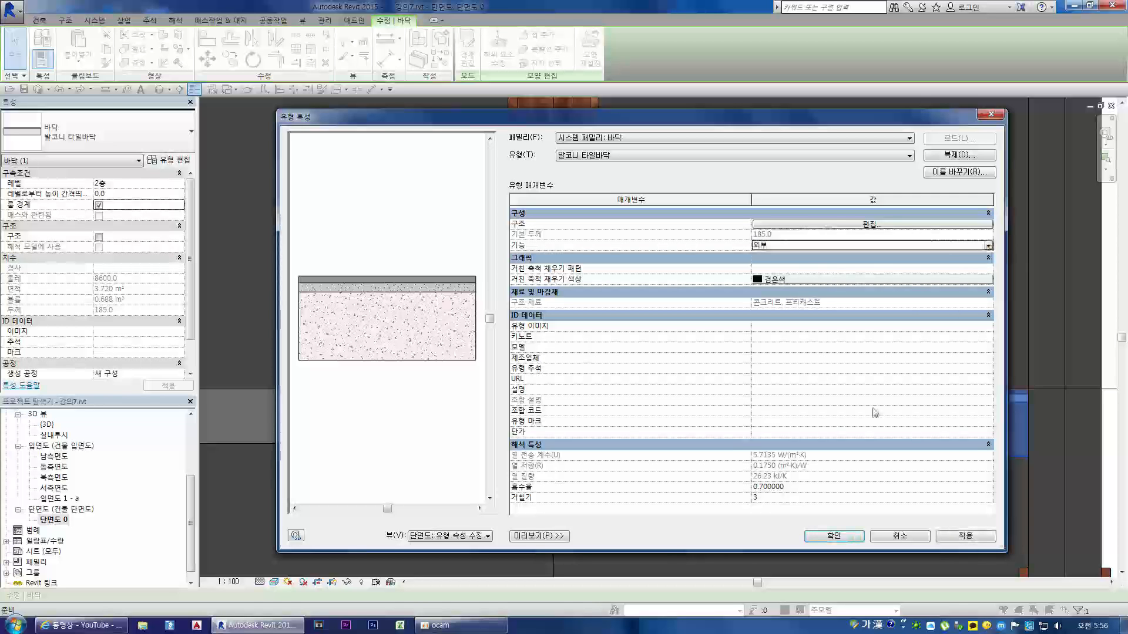
left_click(978, 537)
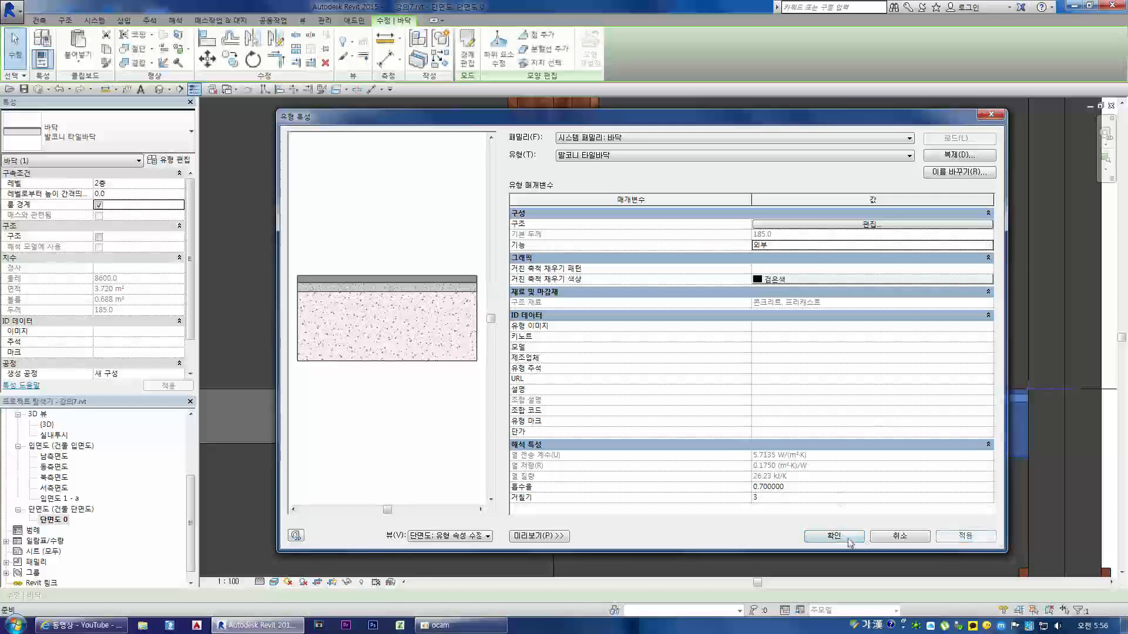
left_click(845, 536)
left_click(887, 497)
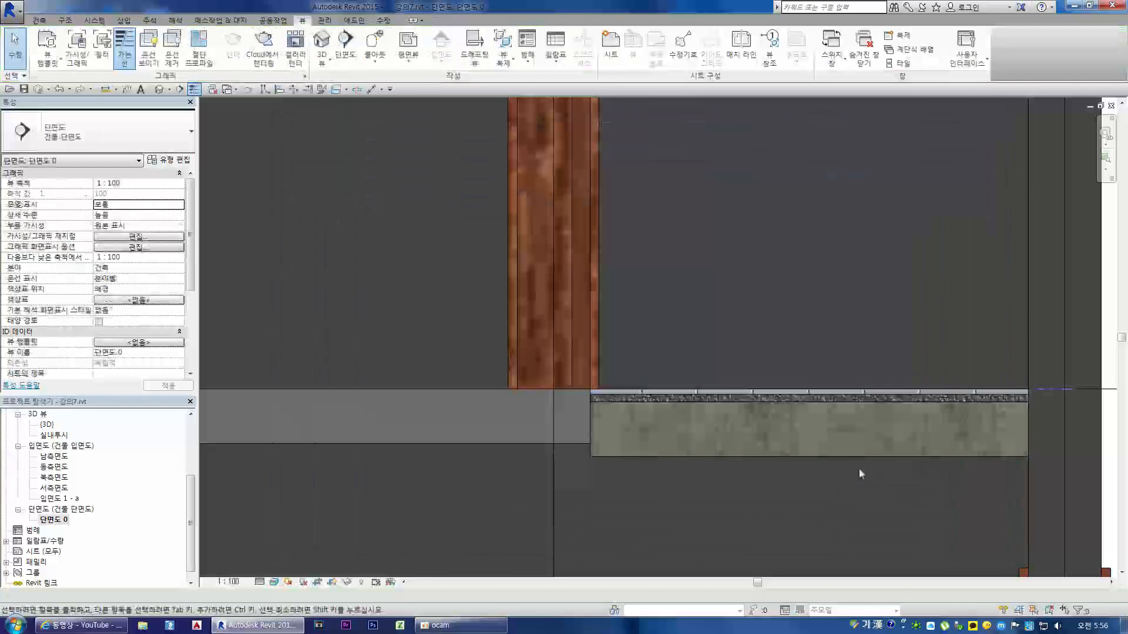
Step: Set the balcony floor's height offset from the 2층 level to 35
left_click(830, 457)
scroll(648, 403, "up", 2)
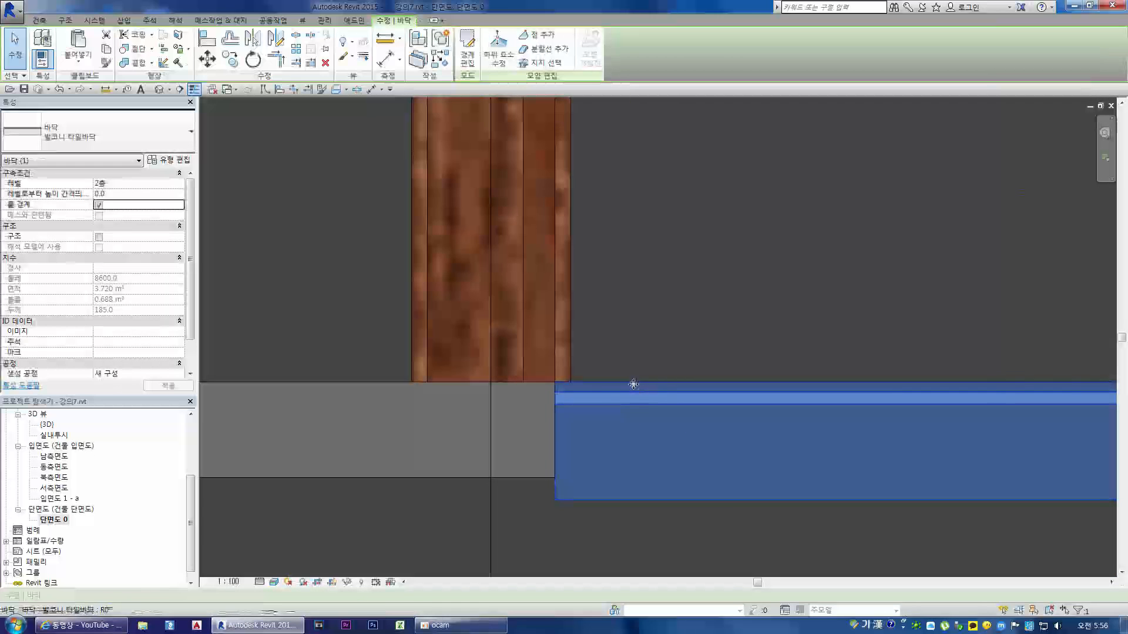
scroll(643, 398, "down", 2)
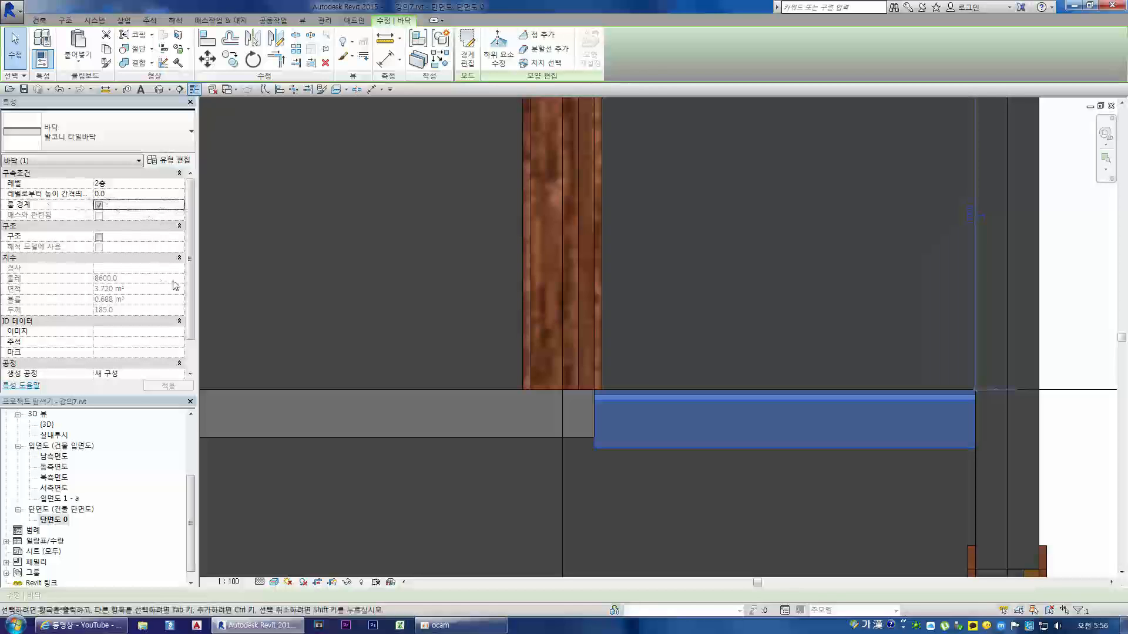
left_click_drag(190, 263, 191, 222)
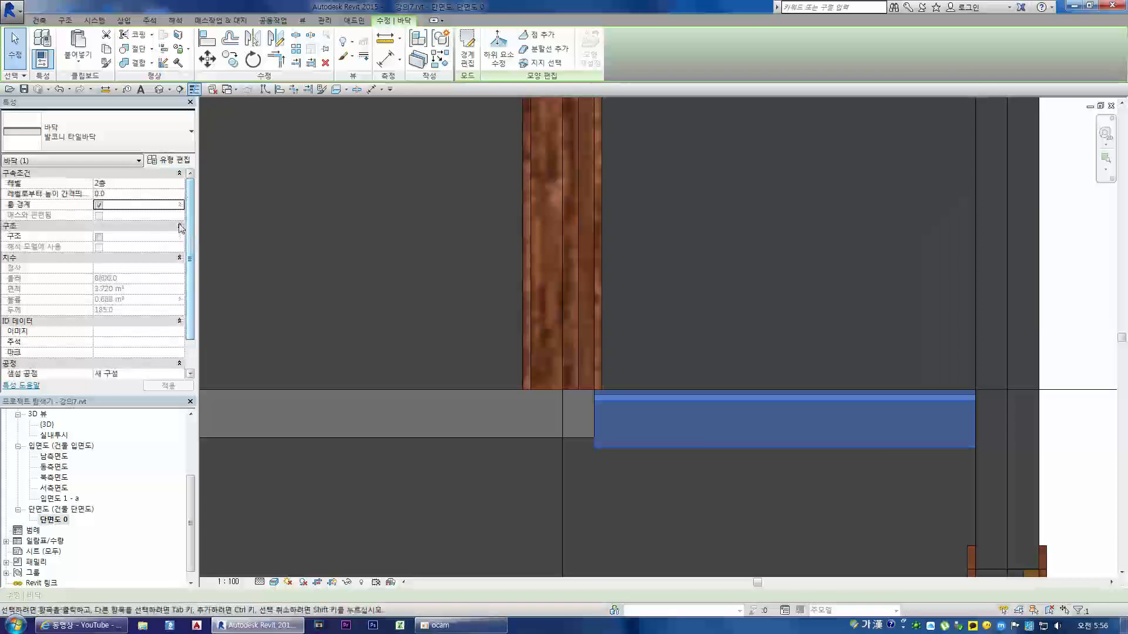
left_click(177, 193)
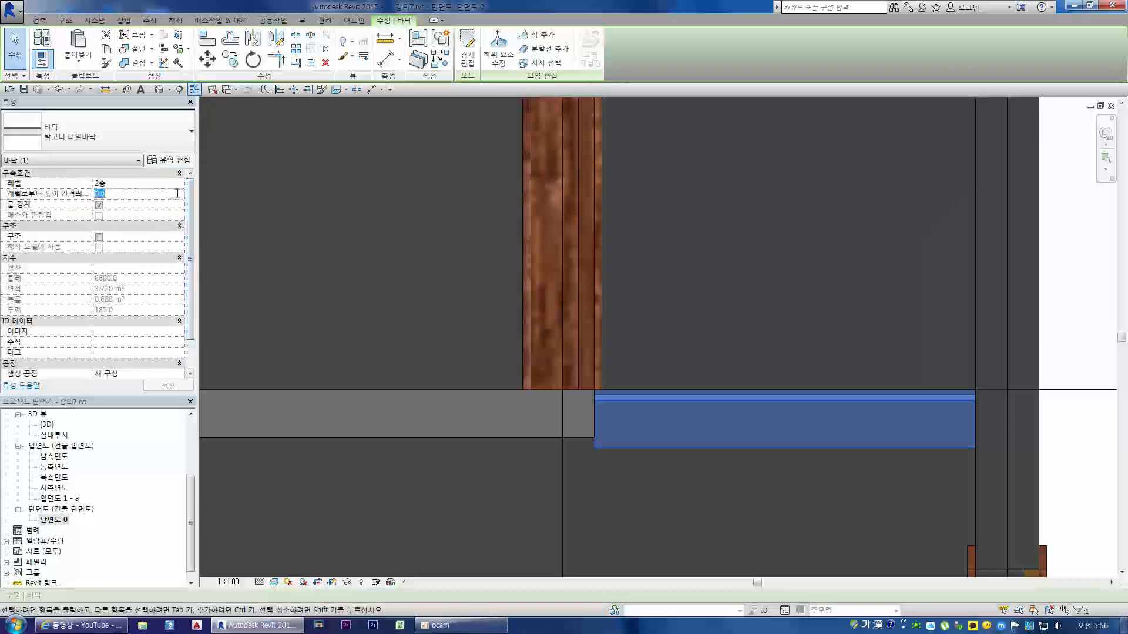
type("2")
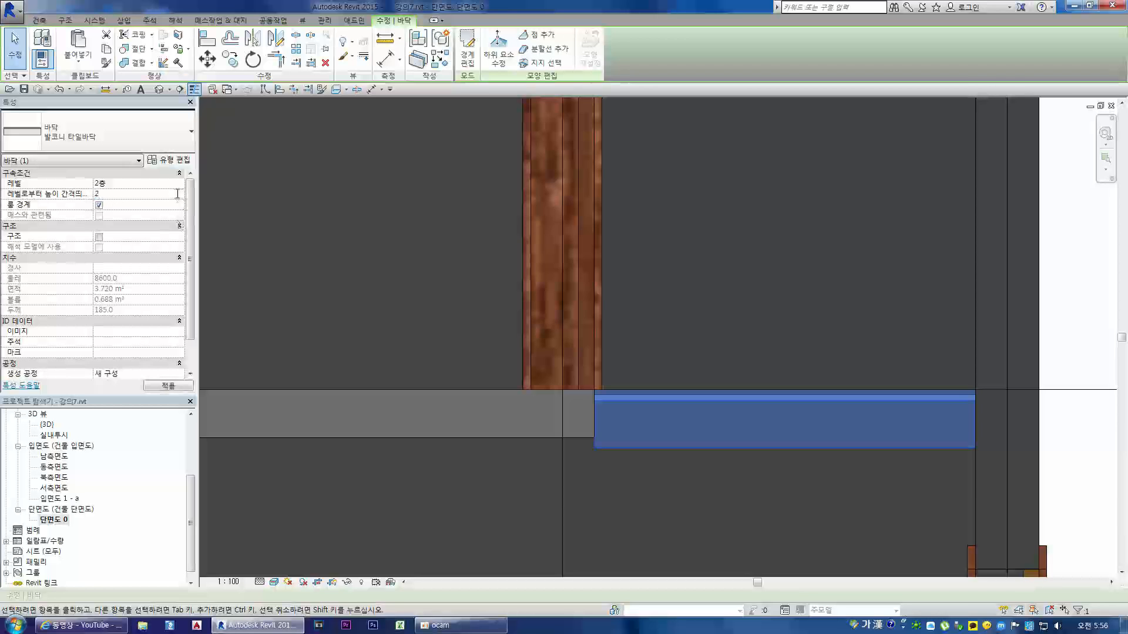
key("Return")
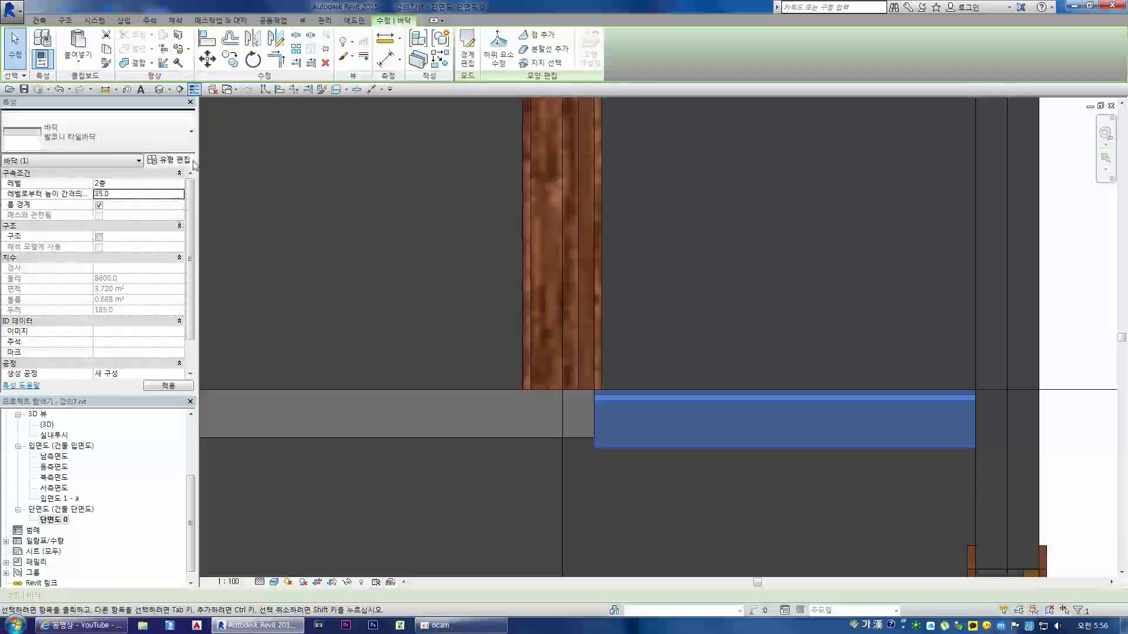
left_click(450, 359)
Step: Select the 2층 room floor that adjoins the balcony floor in the section
scroll(904, 440, "down", 3)
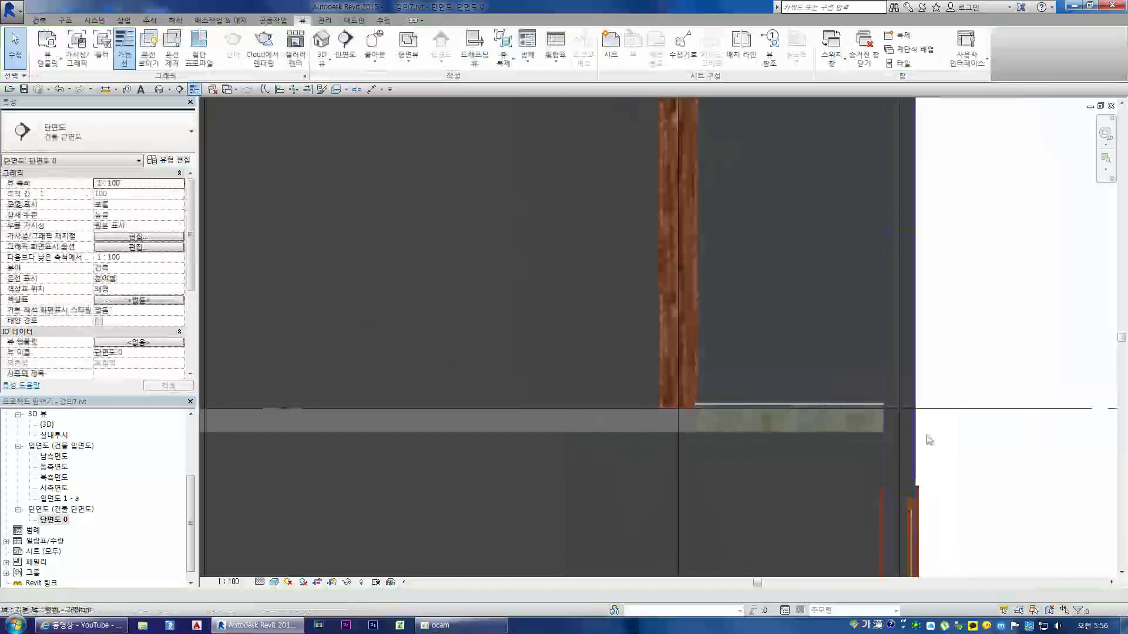
scroll(763, 422, "down", 3)
scroll(793, 414, "up", 3)
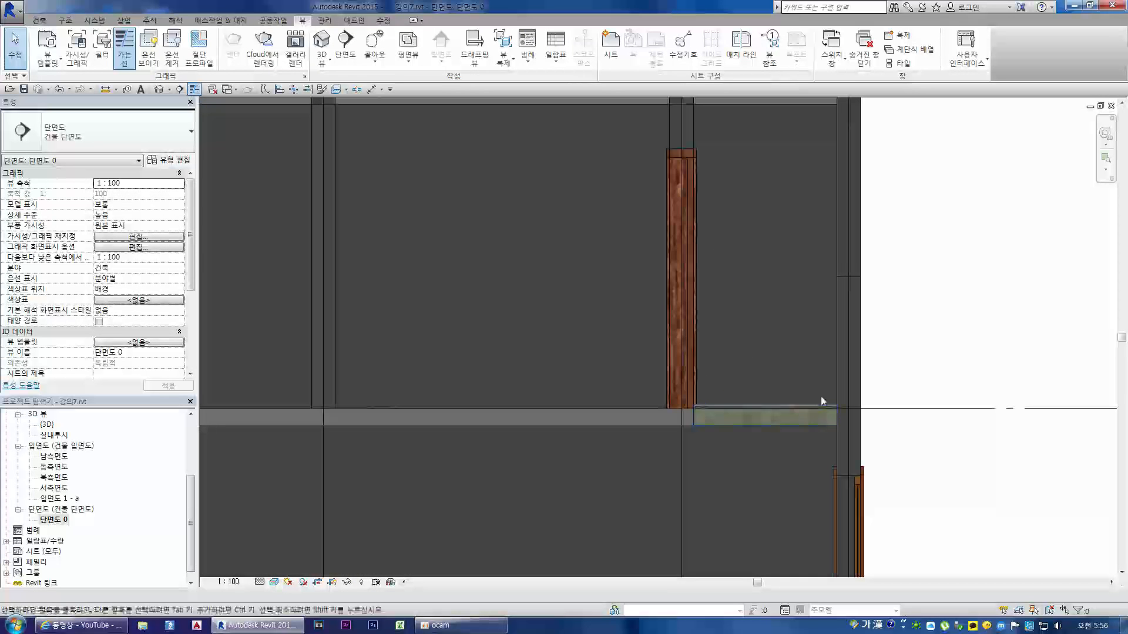
scroll(811, 414, "up", 2)
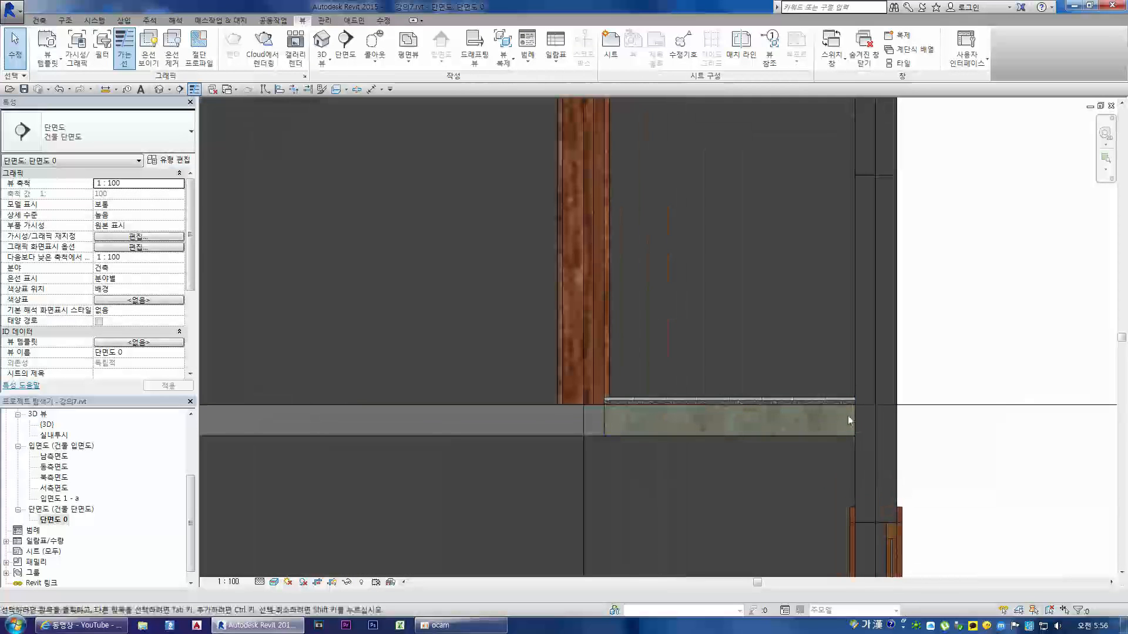
scroll(794, 411, "up", 3)
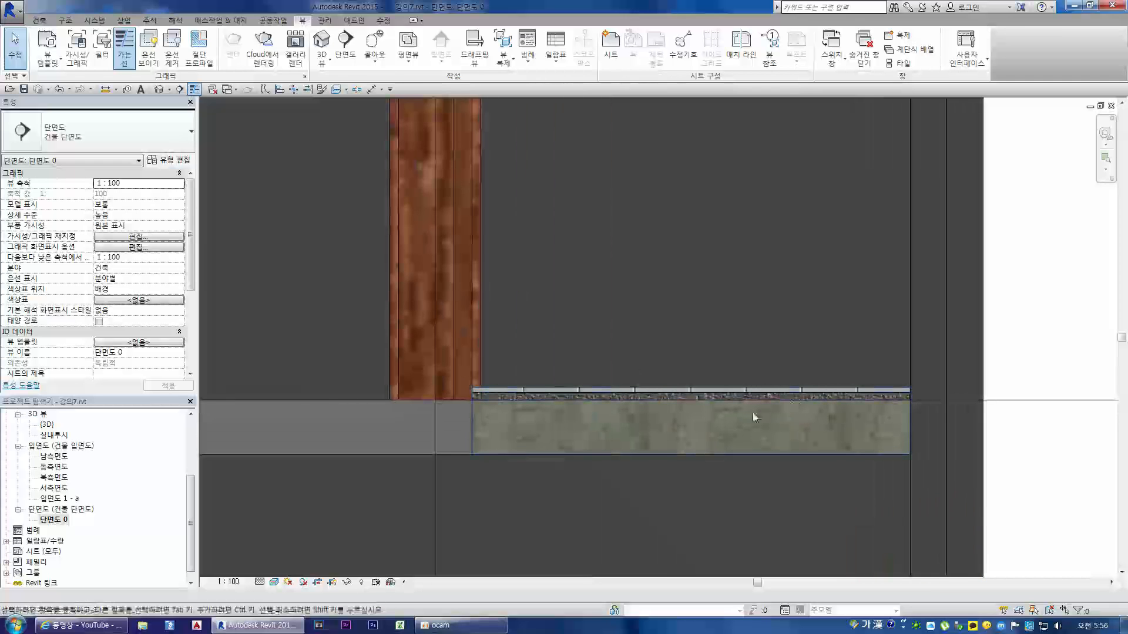
scroll(916, 441, "down", 2)
left_click(572, 422)
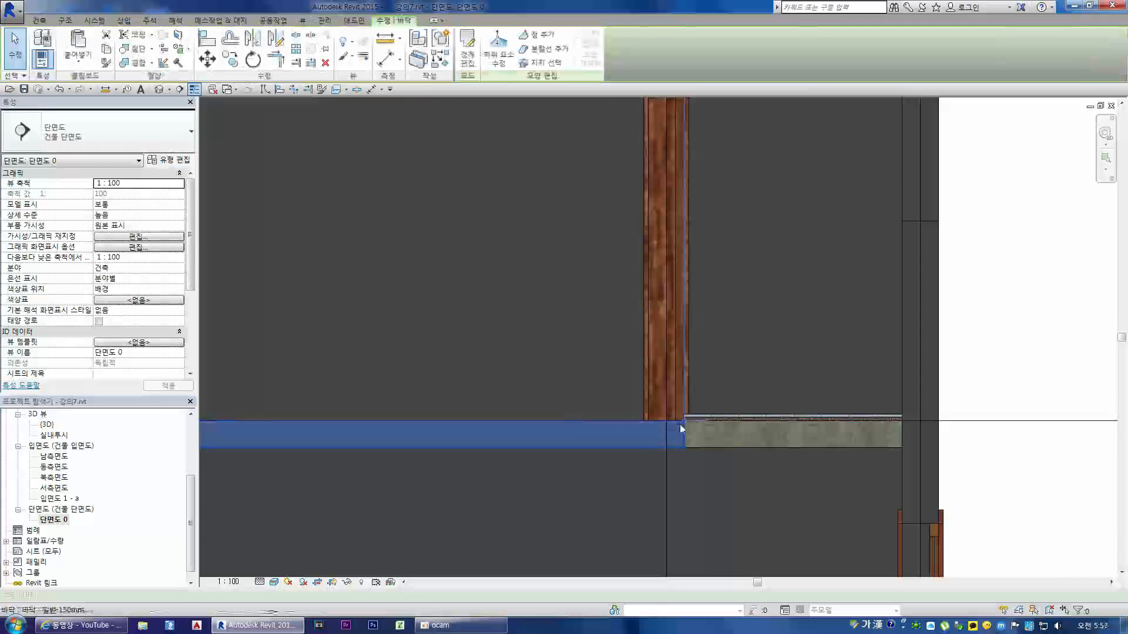
left_click(169, 161)
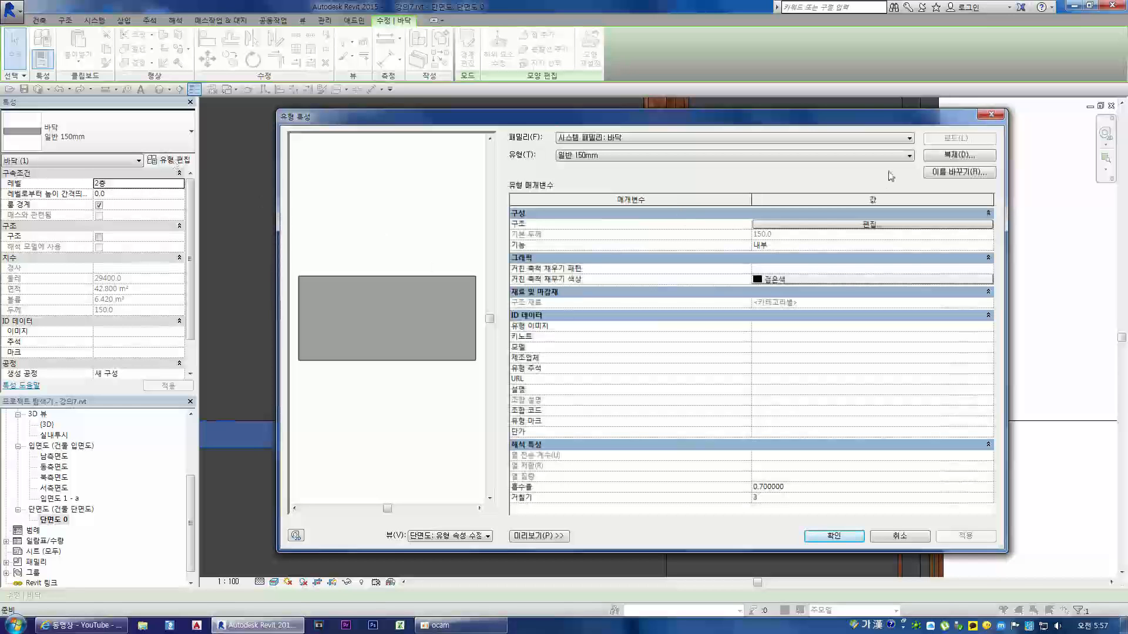
left_click(945, 156)
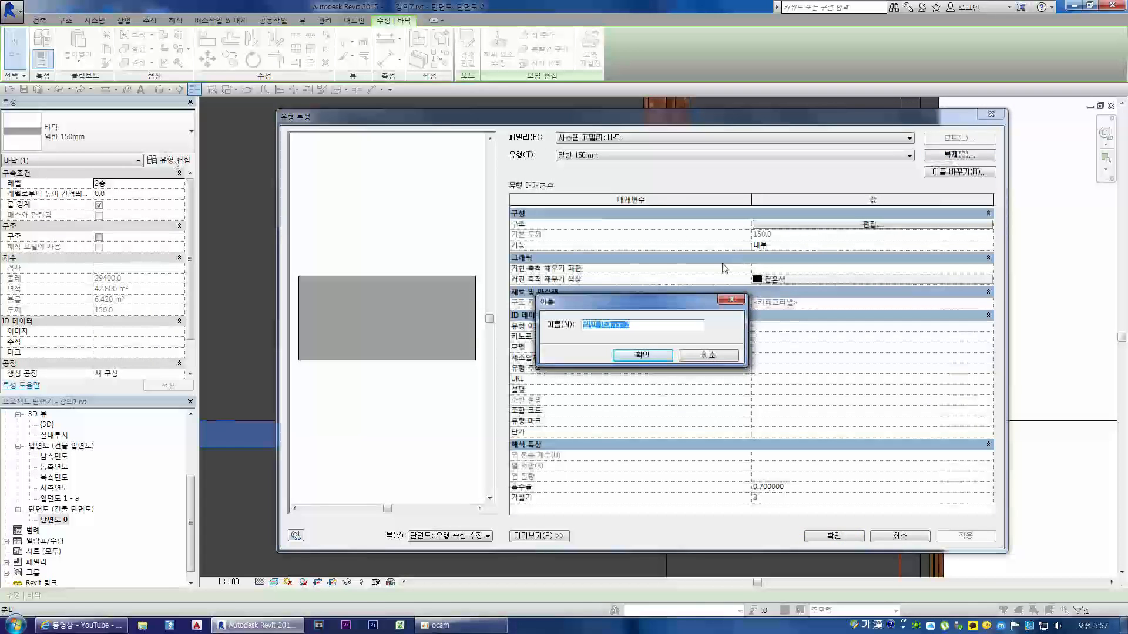
key("Escape")
key("Escape")
Step: Open the room floor's type properties and enter 방바닥 as the name for a duplicate type
left_click(169, 161)
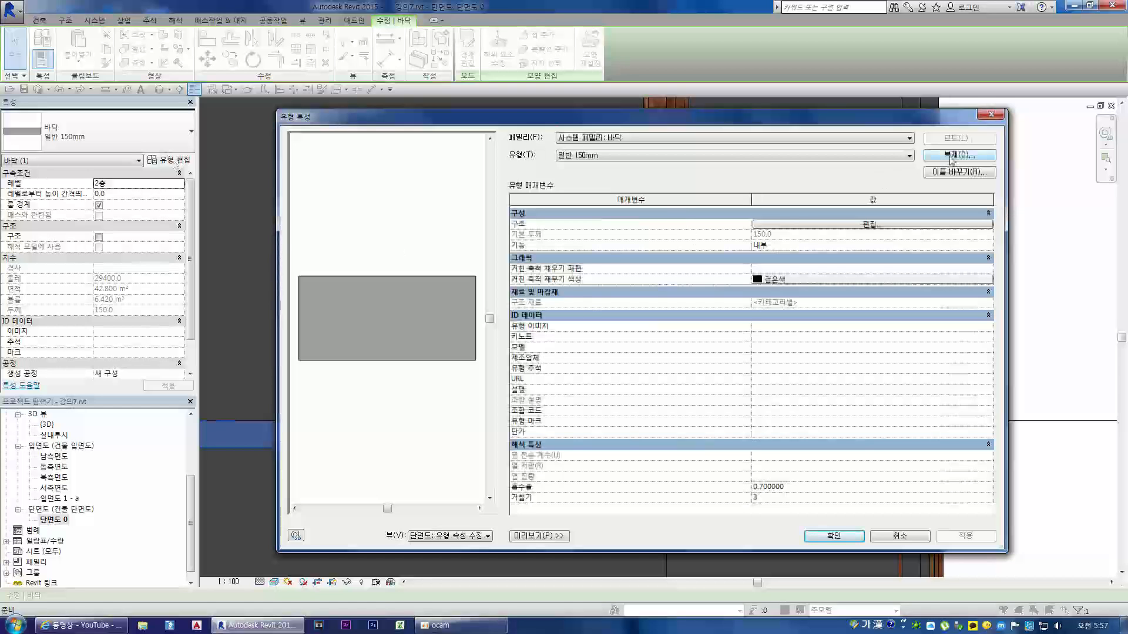
left_click(947, 156)
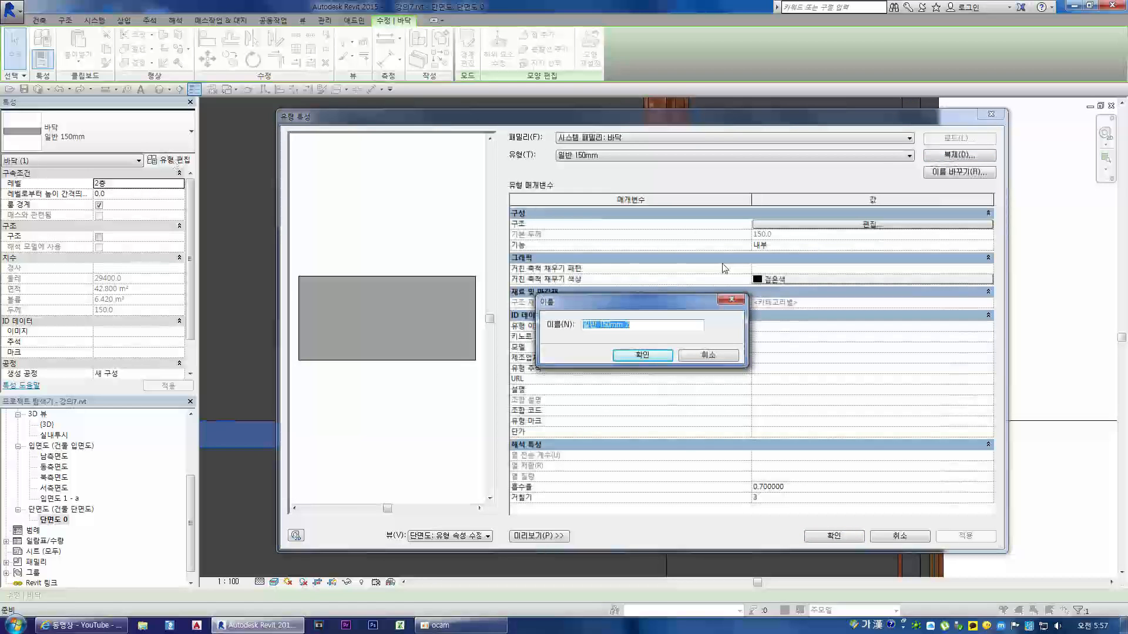
type("방바닥")
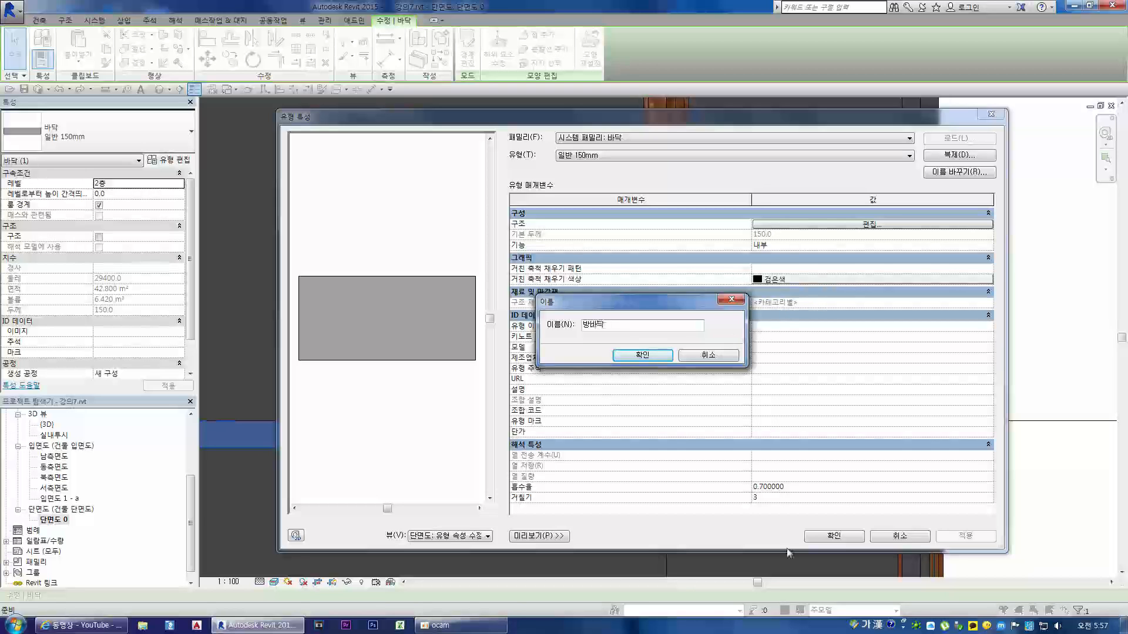
left_click(461, 625)
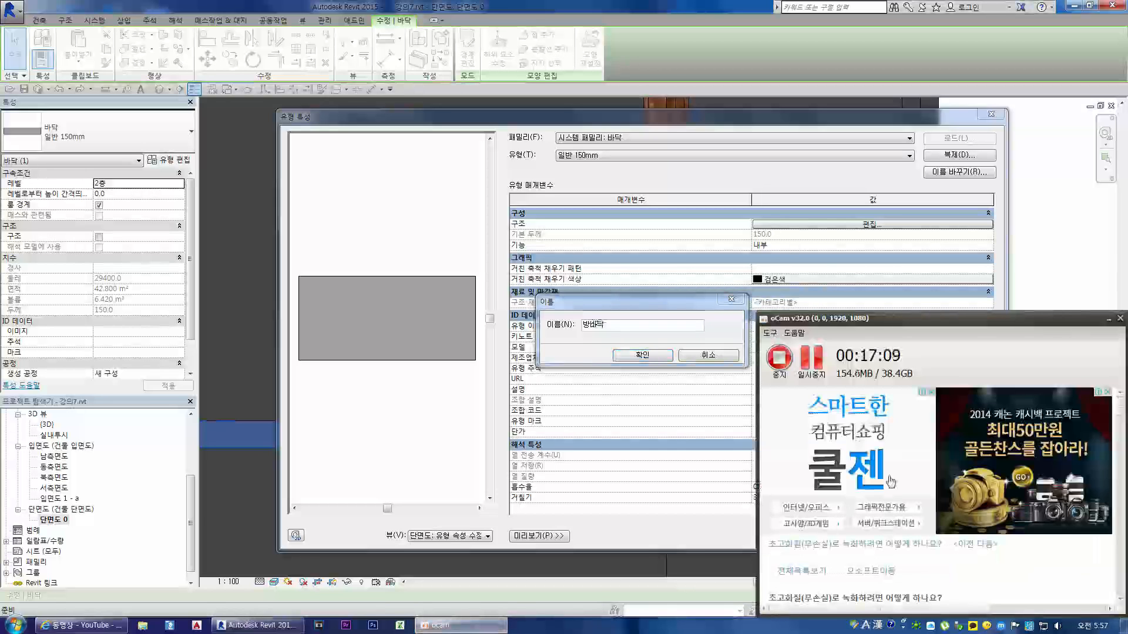
left_click(808, 376)
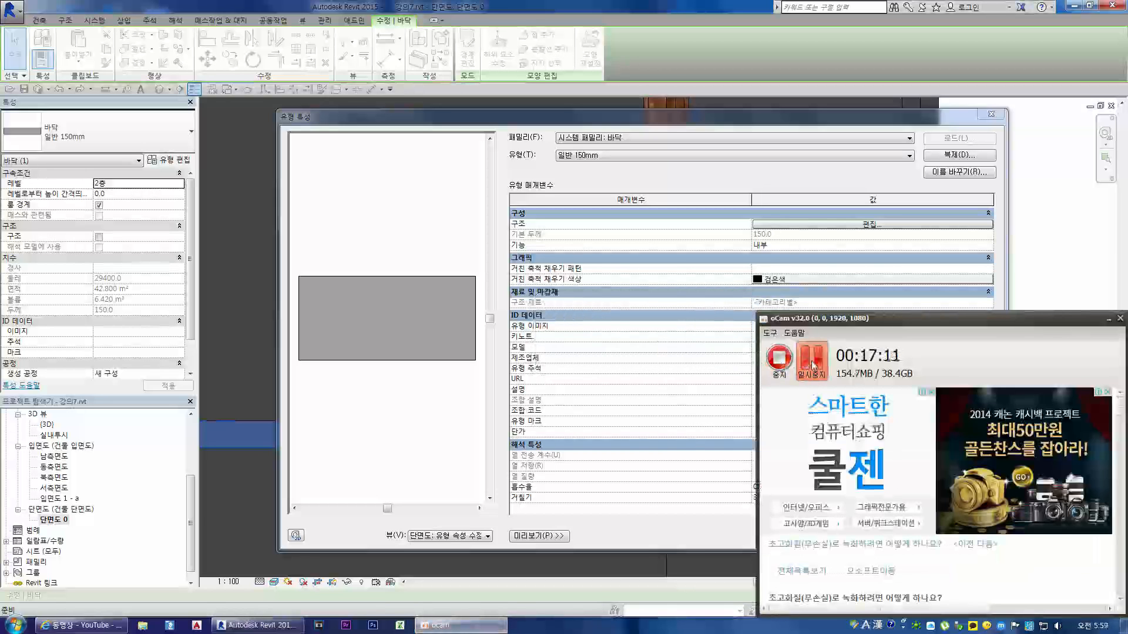
left_click(712, 122)
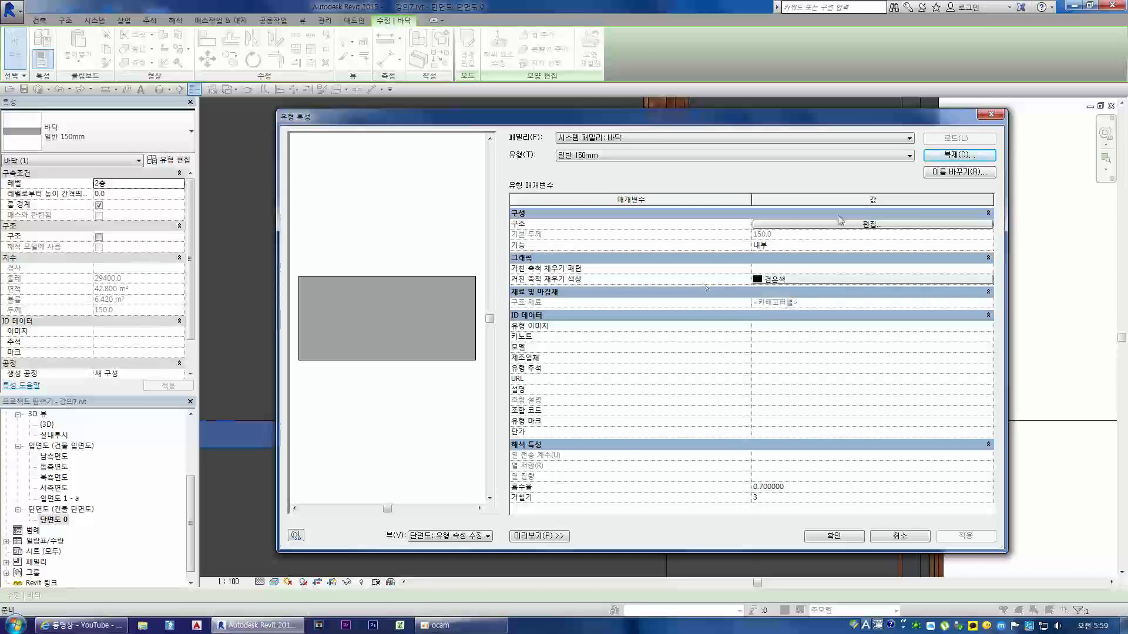
Step: Duplicate the room floor's 일반 150mm type under the name 방바닥
left_click(954, 156)
type("방ㅂ")
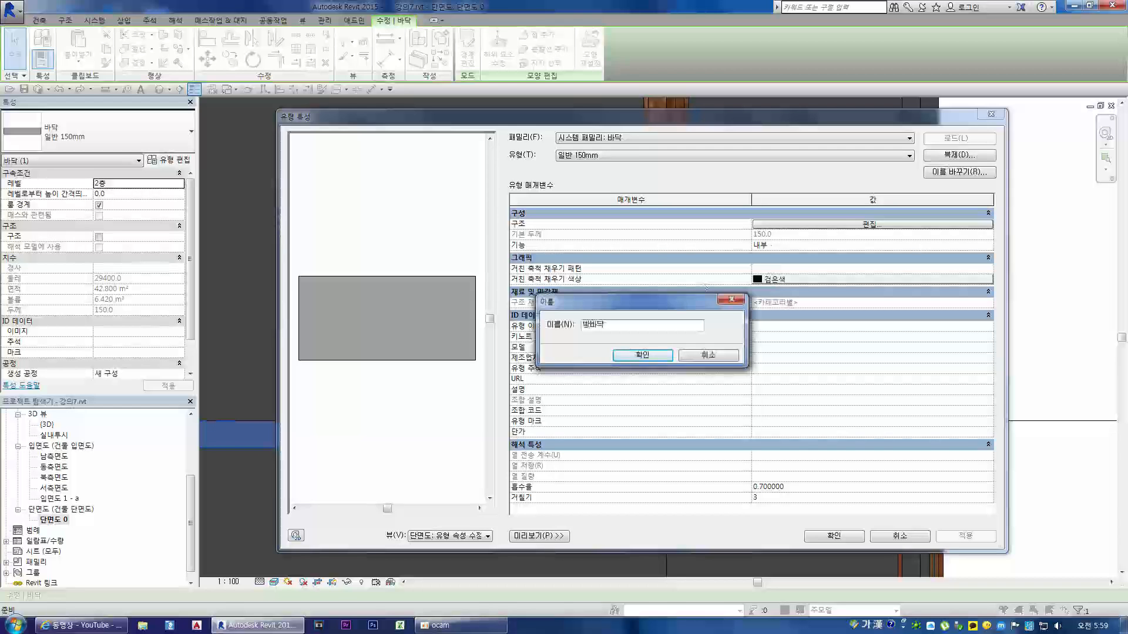
type("ㅏ닥")
key("Return")
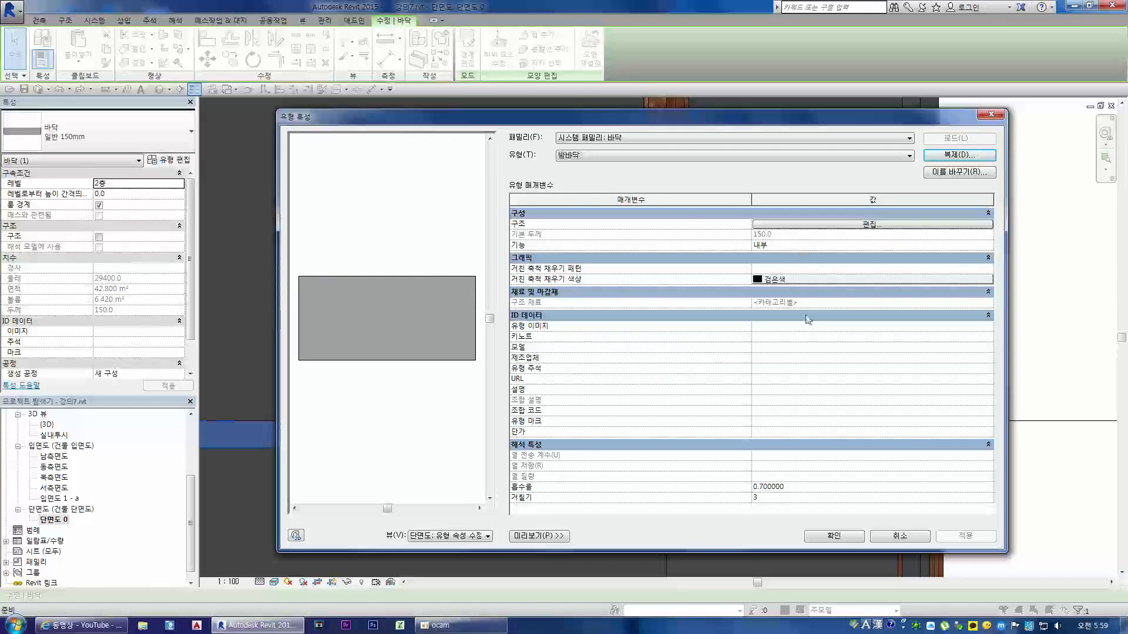
Step: Open the 방바닥 type's structure and insert a new layer above the upper core boundary
left_click(830, 225)
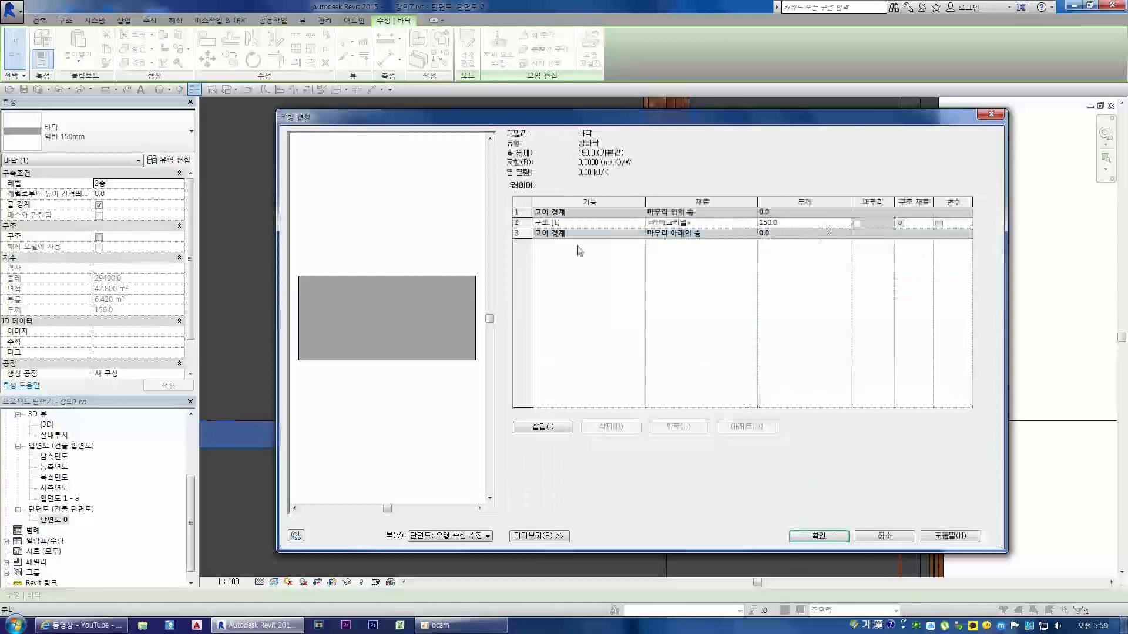
left_click(516, 213)
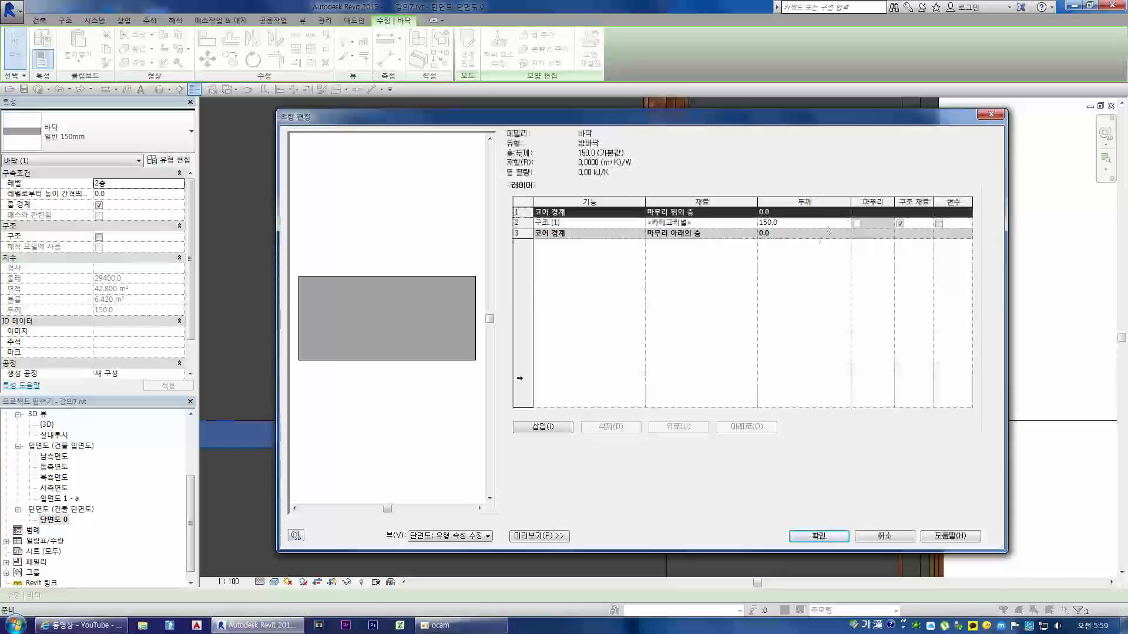
left_click(541, 427)
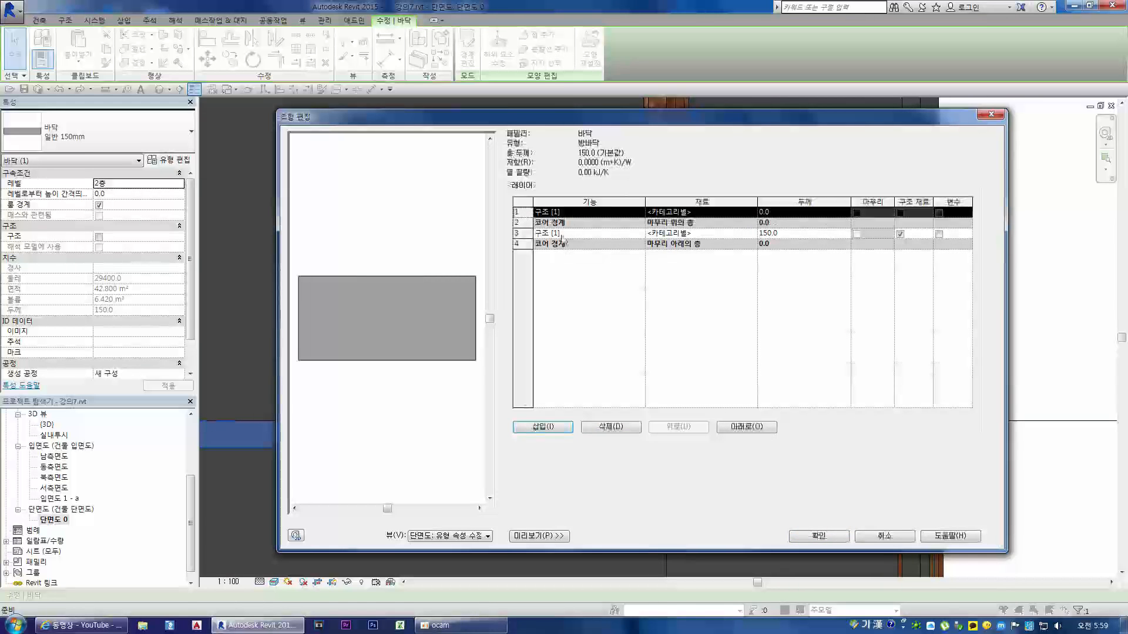
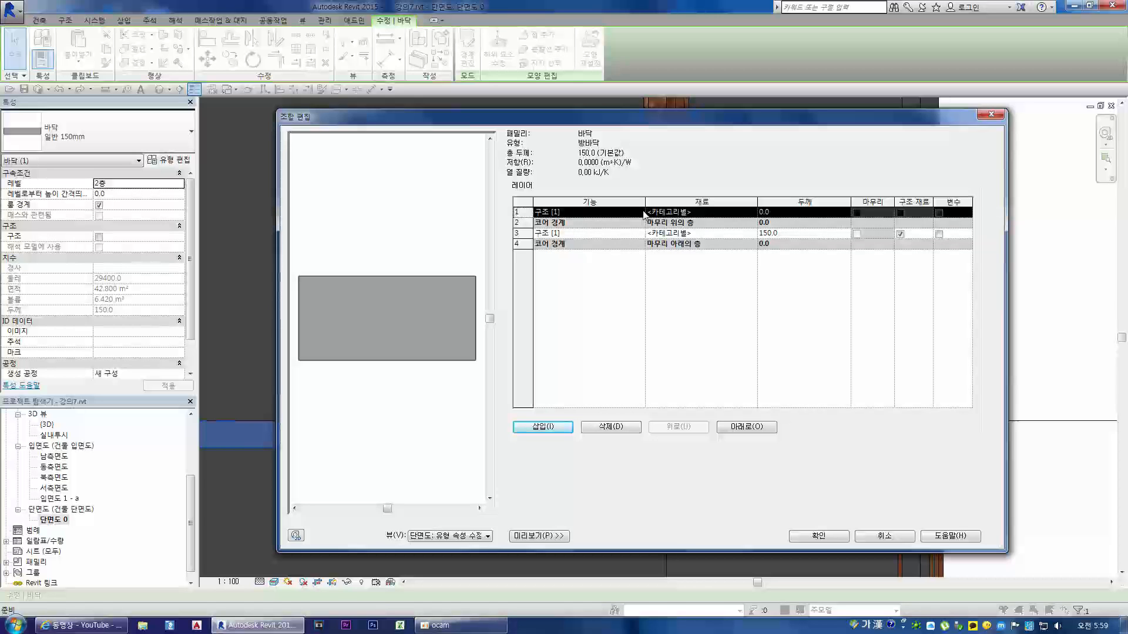
Step: Set the new top layer's function to 단열/공기 층 [3] and its material to EIFS, 외부 단열재
left_click(642, 213)
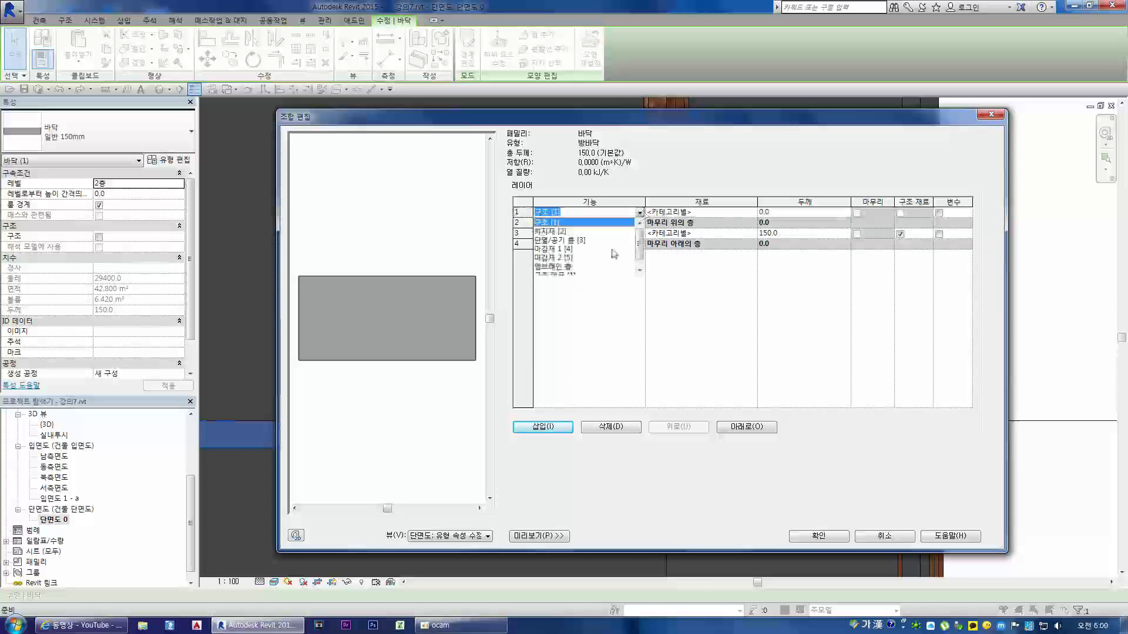
left_click_drag(639, 248, 639, 248)
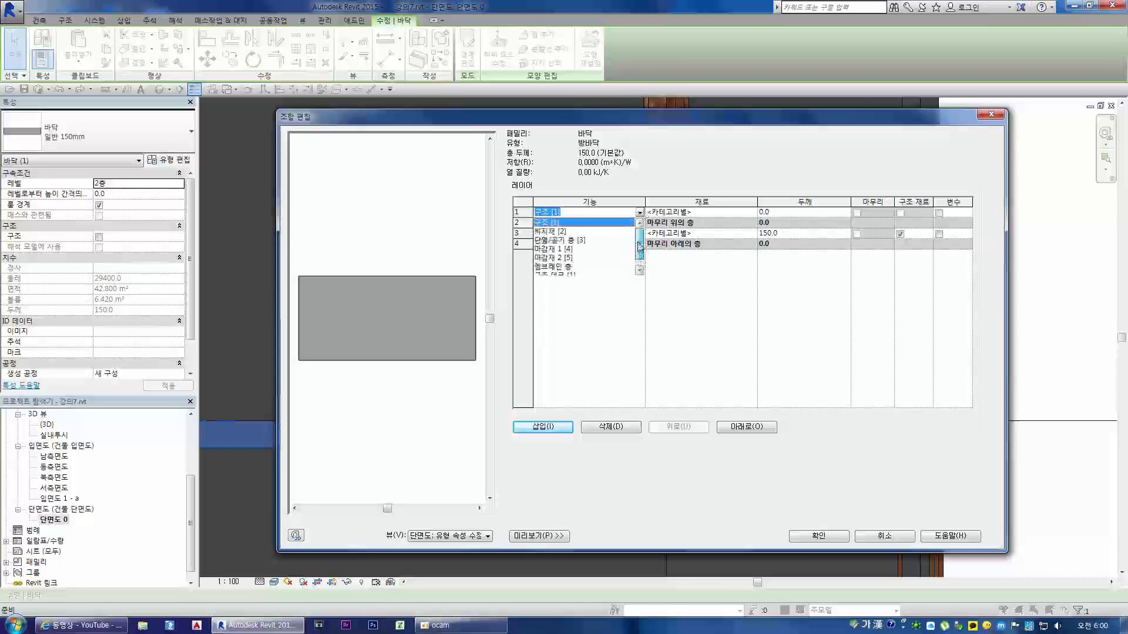
left_click(556, 241)
left_click(723, 212)
left_click(751, 213)
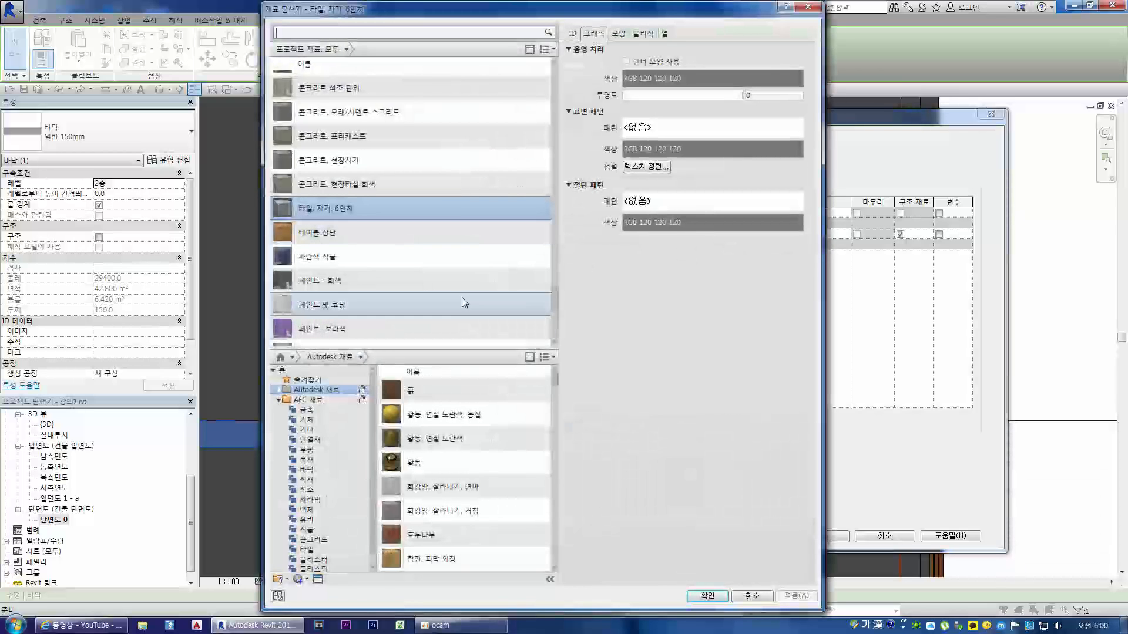
left_click_drag(557, 300, 556, 64)
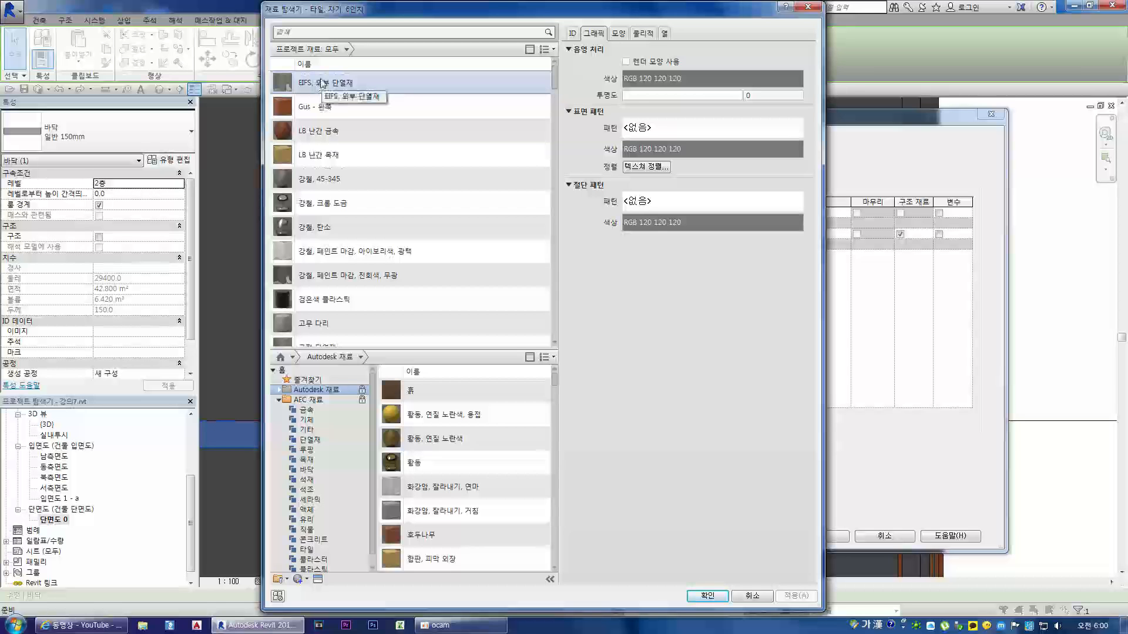
double_click(322, 84)
Step: Set the insulation layer's thickness to 50
left_click(780, 214)
double_click(779, 214)
type("50")
key("Tab")
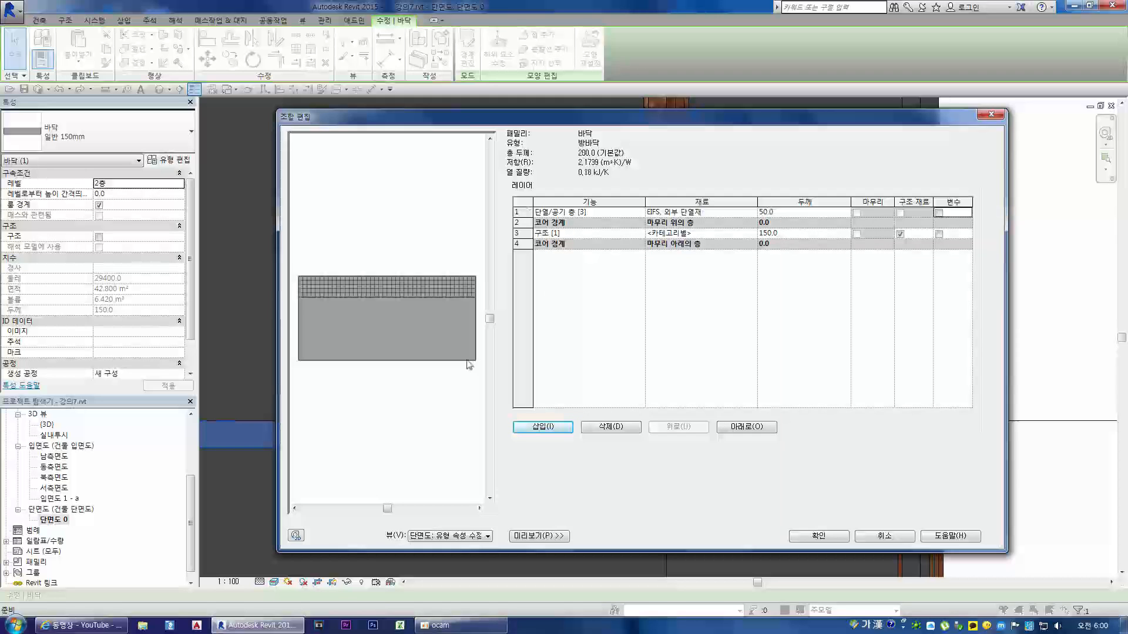
left_click(519, 211)
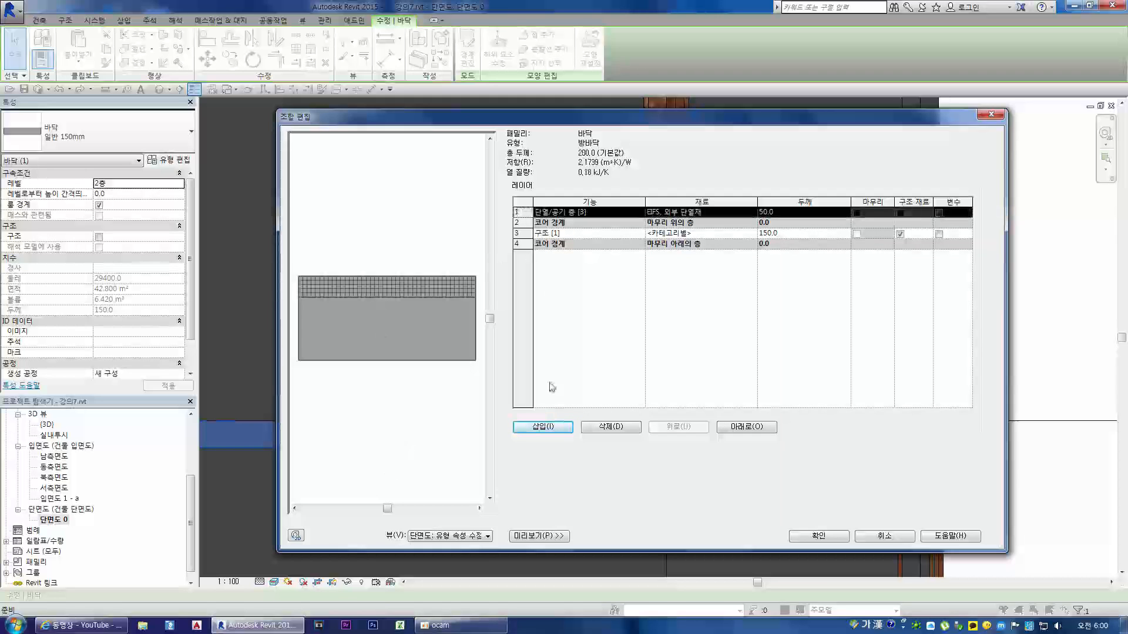
left_click(543, 427)
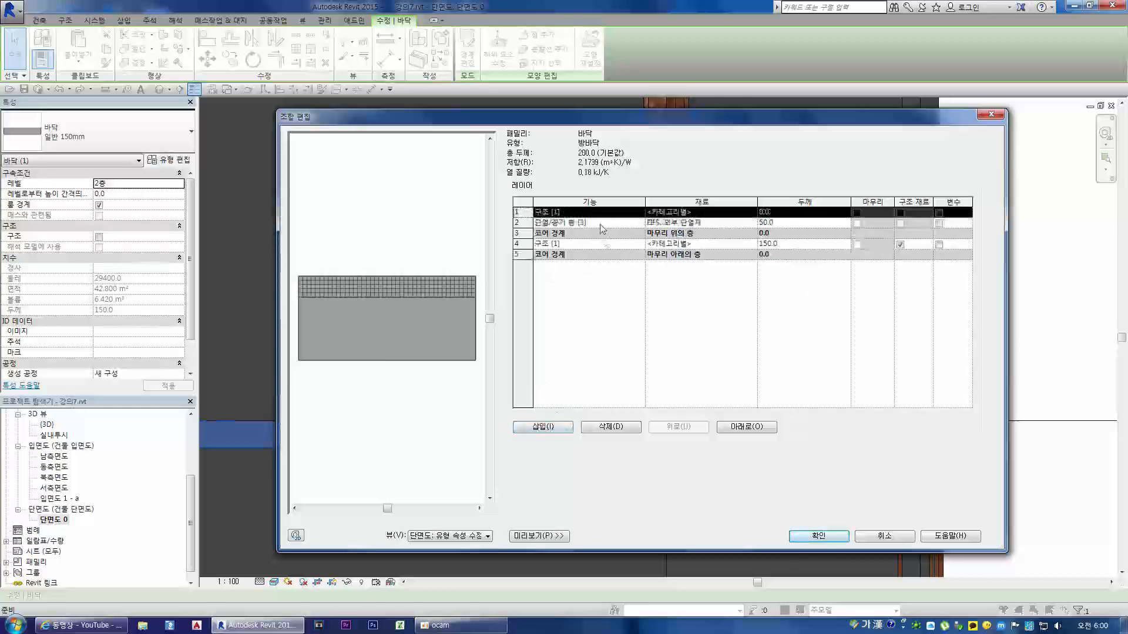
key("Delete")
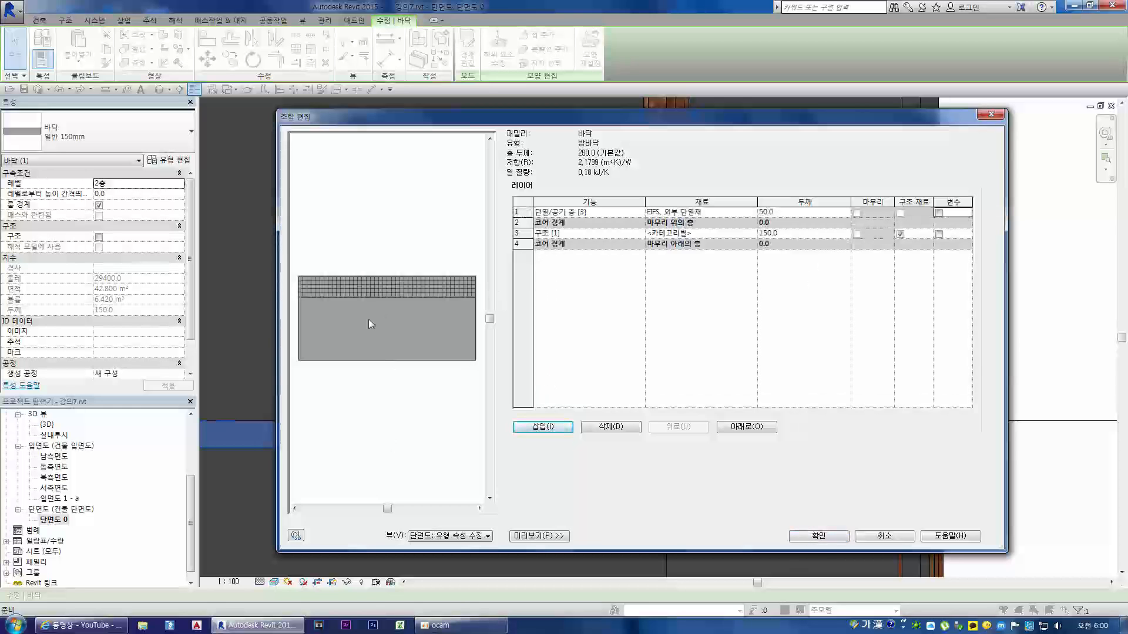
Step: Insert a layer above the insulation layer and set its function to 하지재 [2]
left_click(518, 212)
left_click(541, 427)
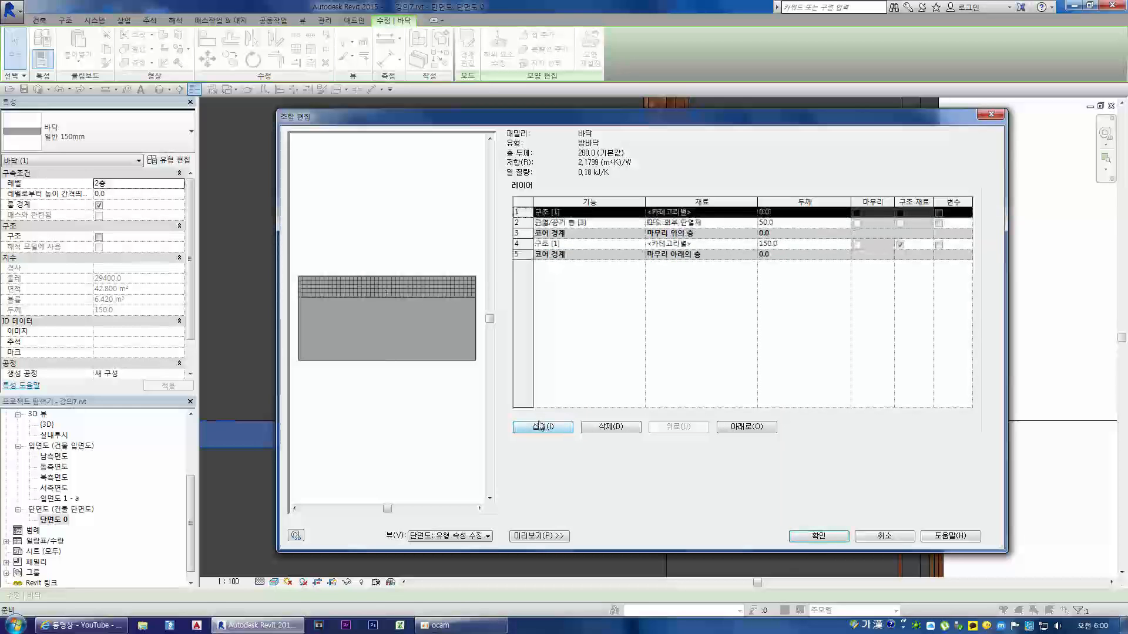
left_click(625, 213)
left_click(640, 213)
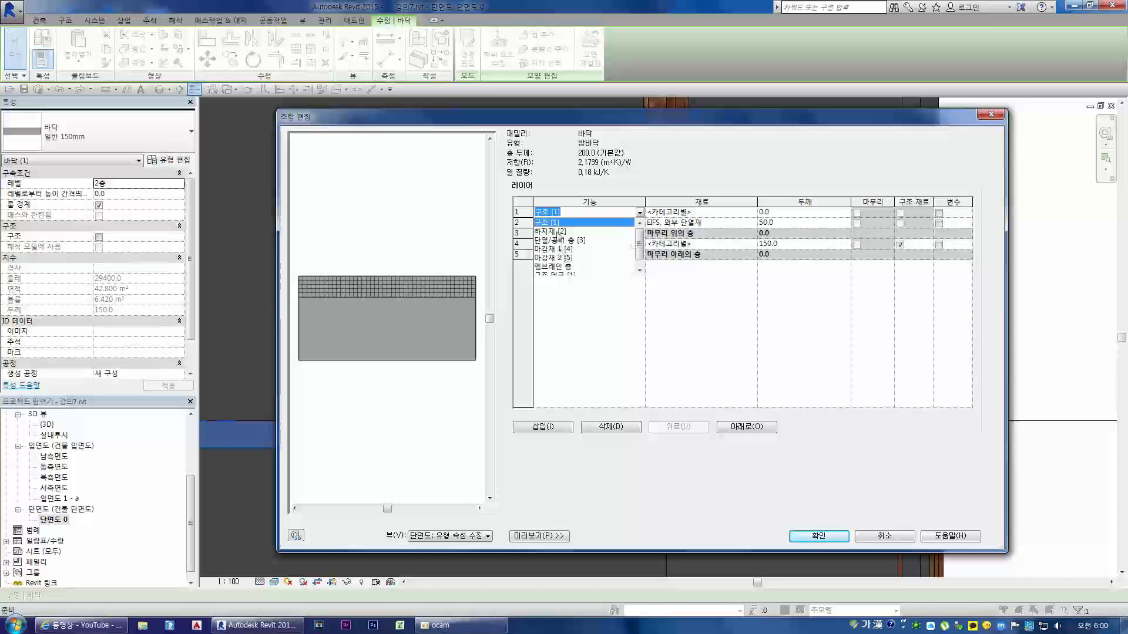
left_click(552, 232)
Step: Assign the material 콘크리트, 모래/시멘트 스크리드 to the 하지재 layer and set its thickness to 100
left_click(754, 214)
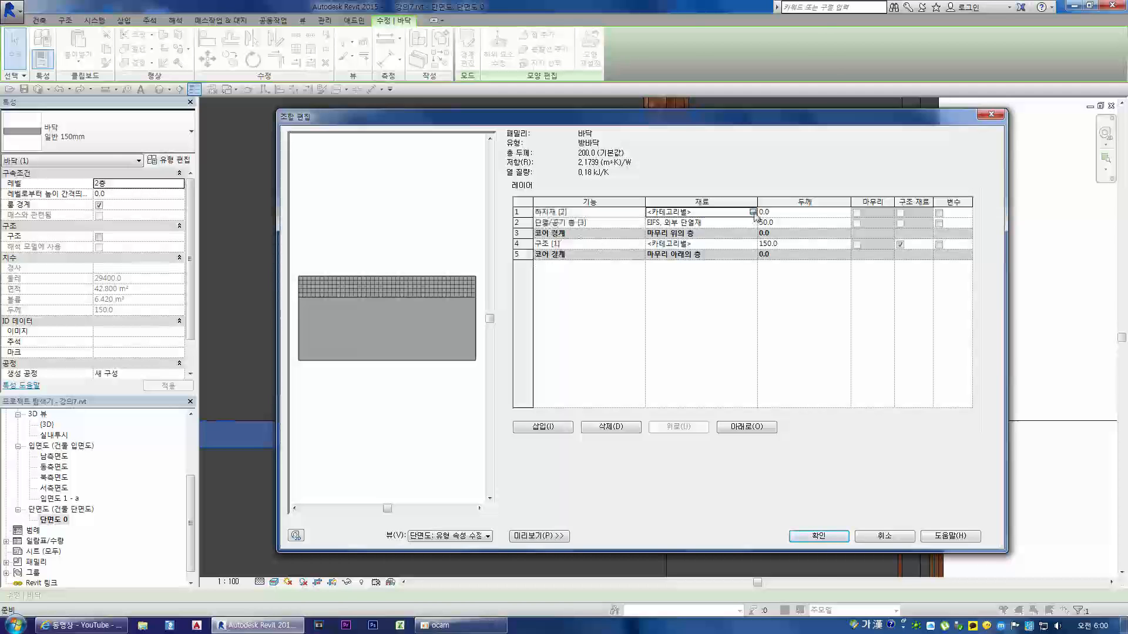
left_click(753, 213)
left_click_drag(557, 84, 555, 290)
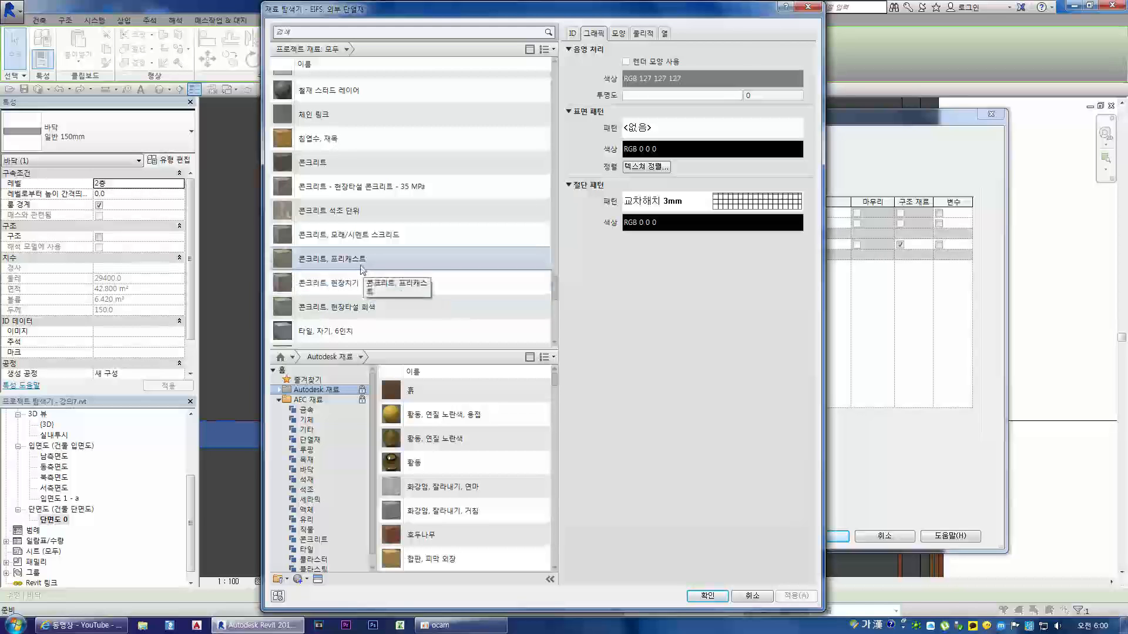
left_click(354, 284)
double_click(353, 237)
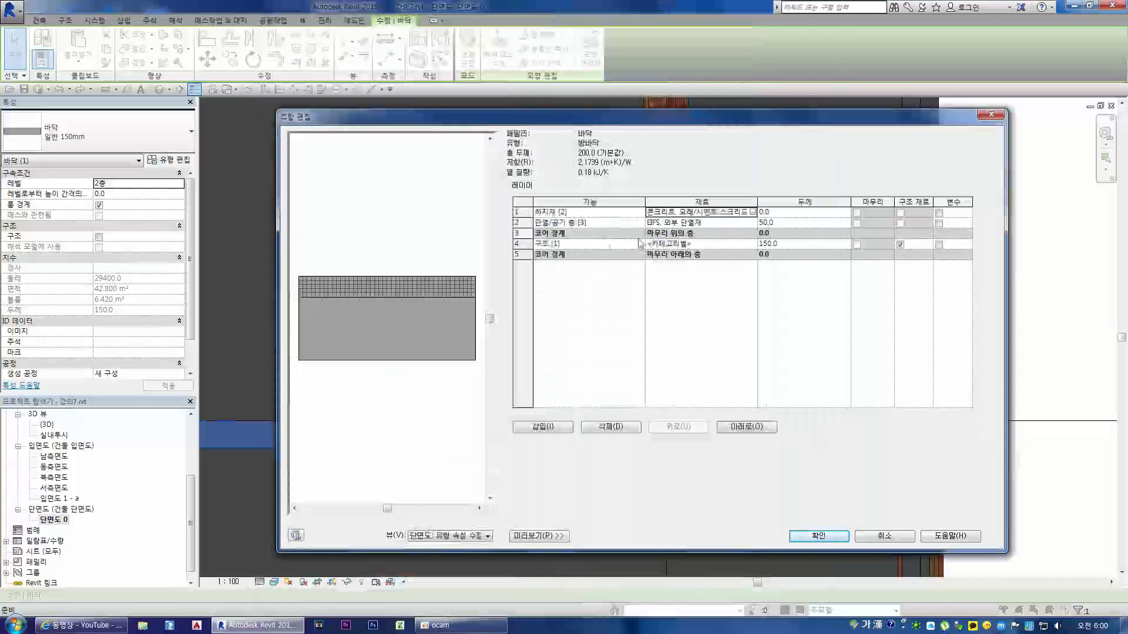
left_click(775, 212)
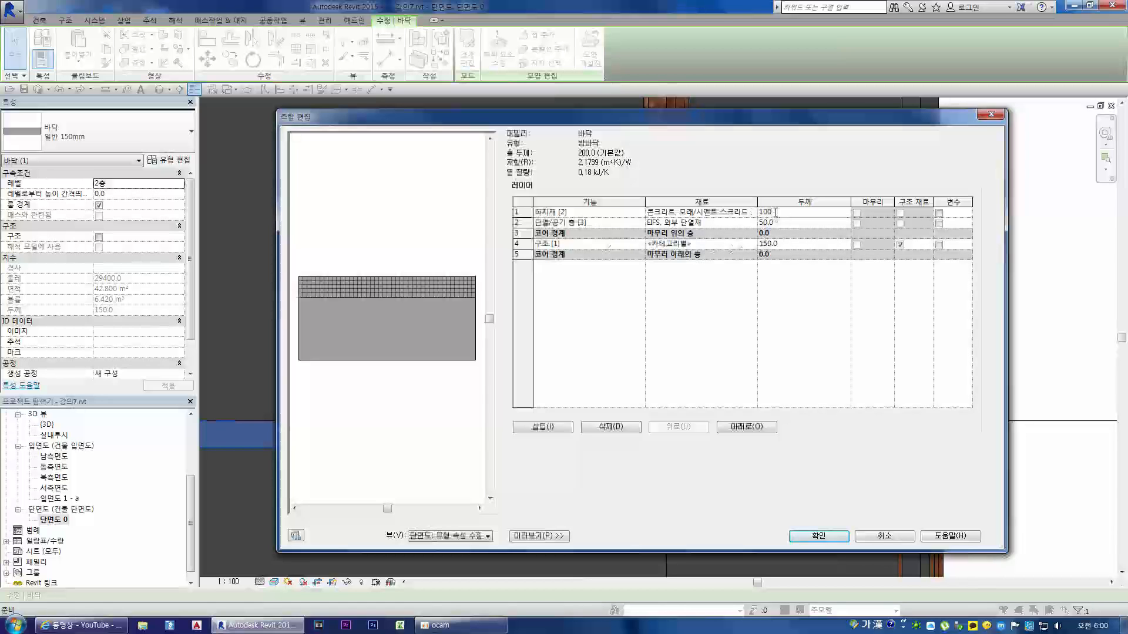
key("Tab")
Step: Compare the concrete materials' appearance and assign 콘크리트, 현장타설 회색 to the core 구조 layer
left_click(737, 244)
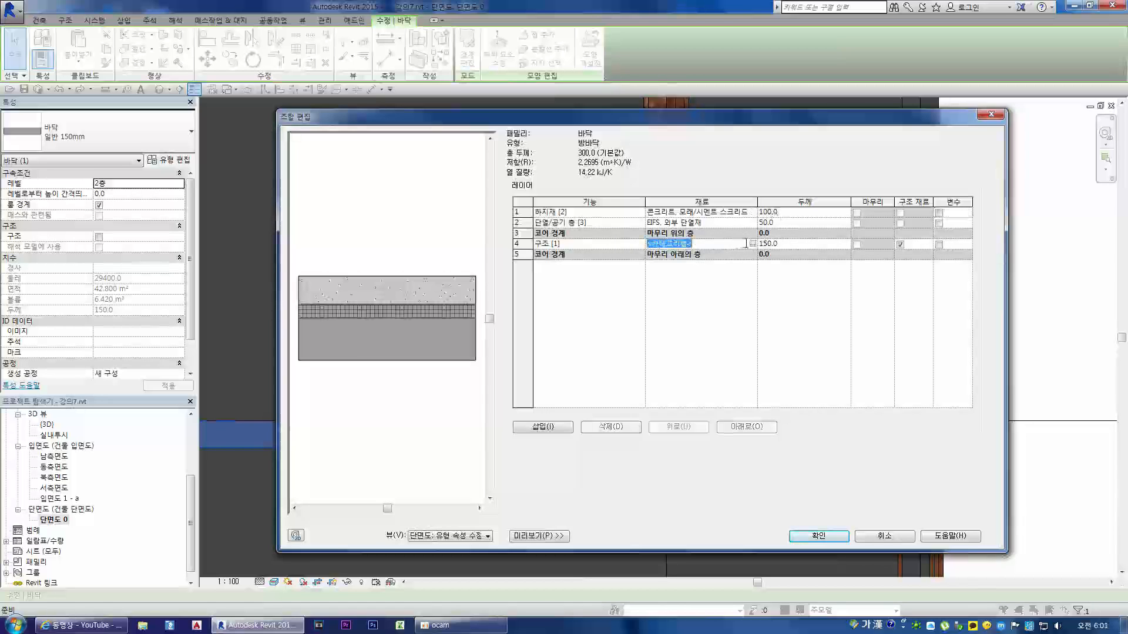
left_click(753, 244)
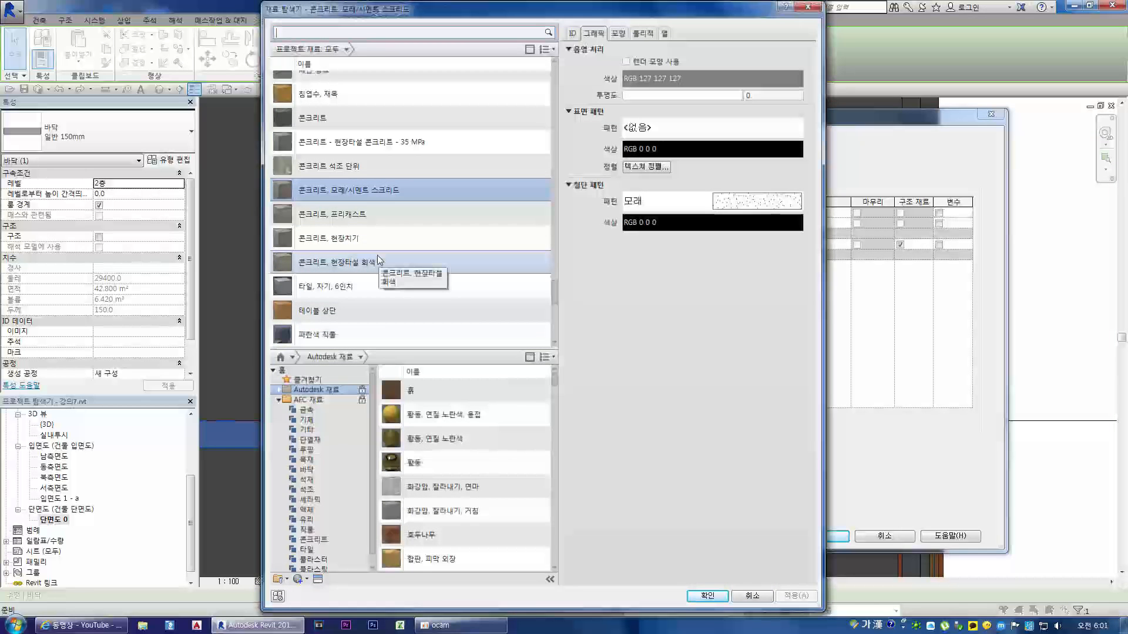
left_click(377, 260)
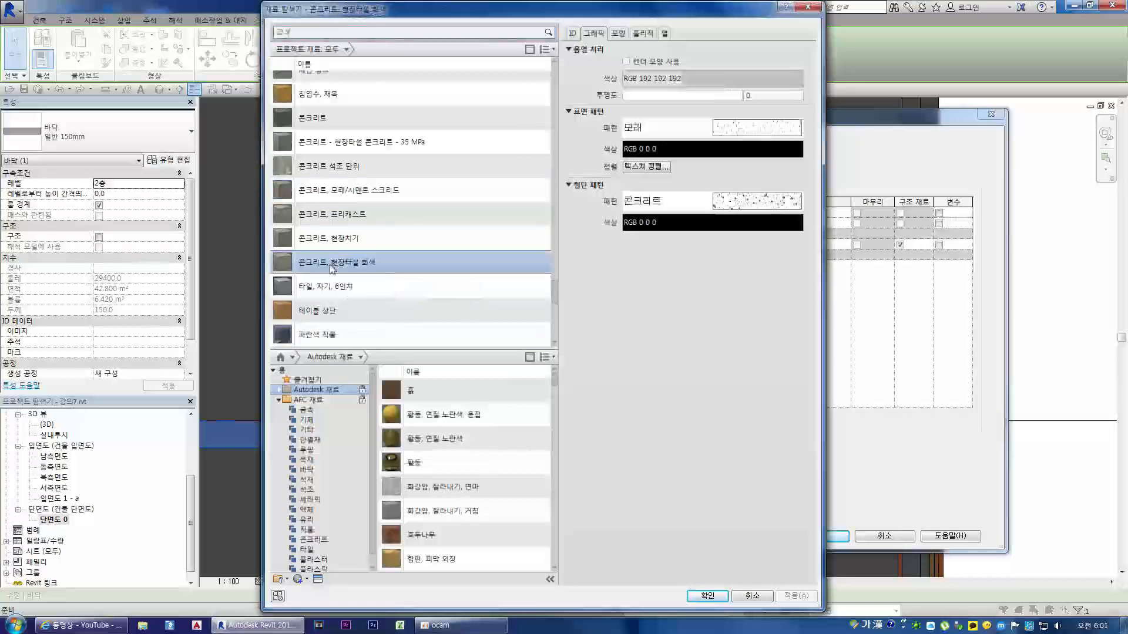
left_click(337, 219)
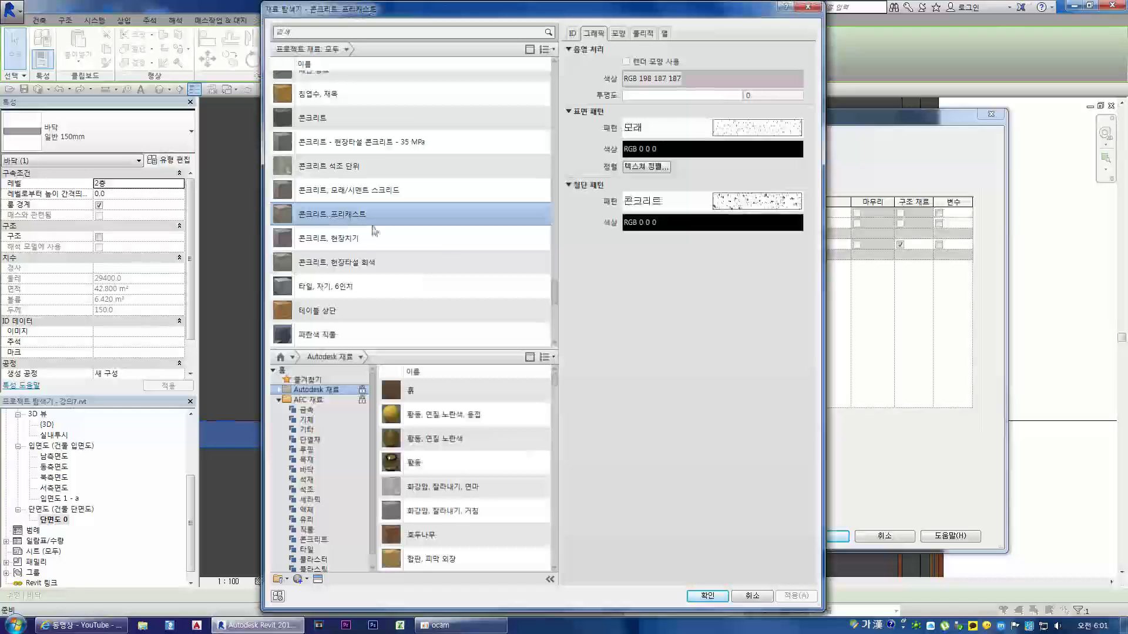
left_click(619, 33)
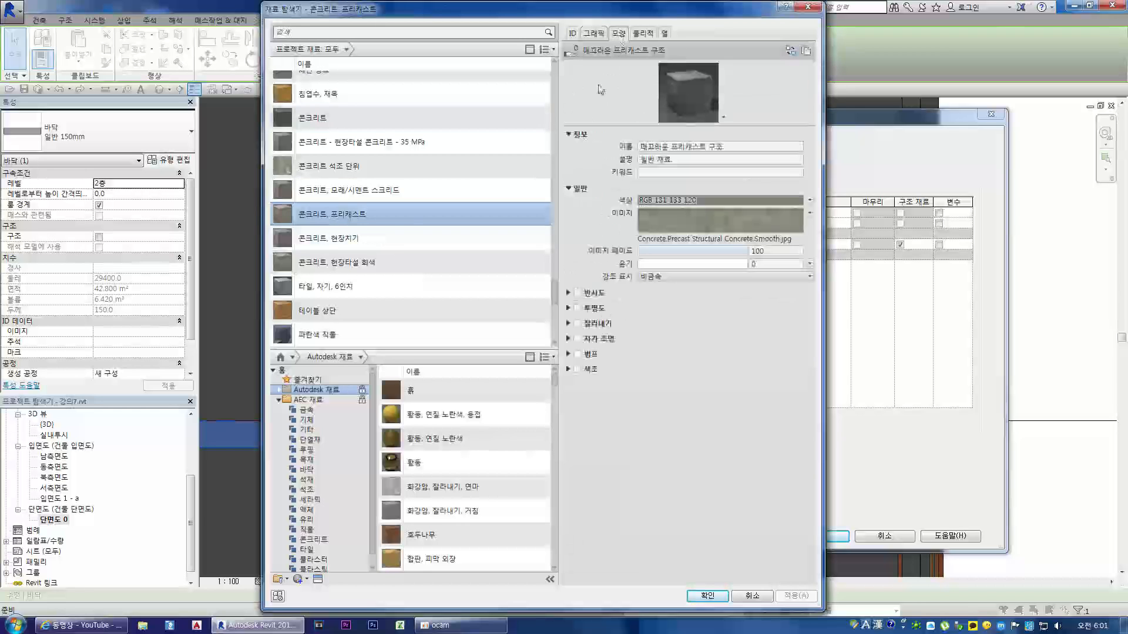
left_click(352, 265)
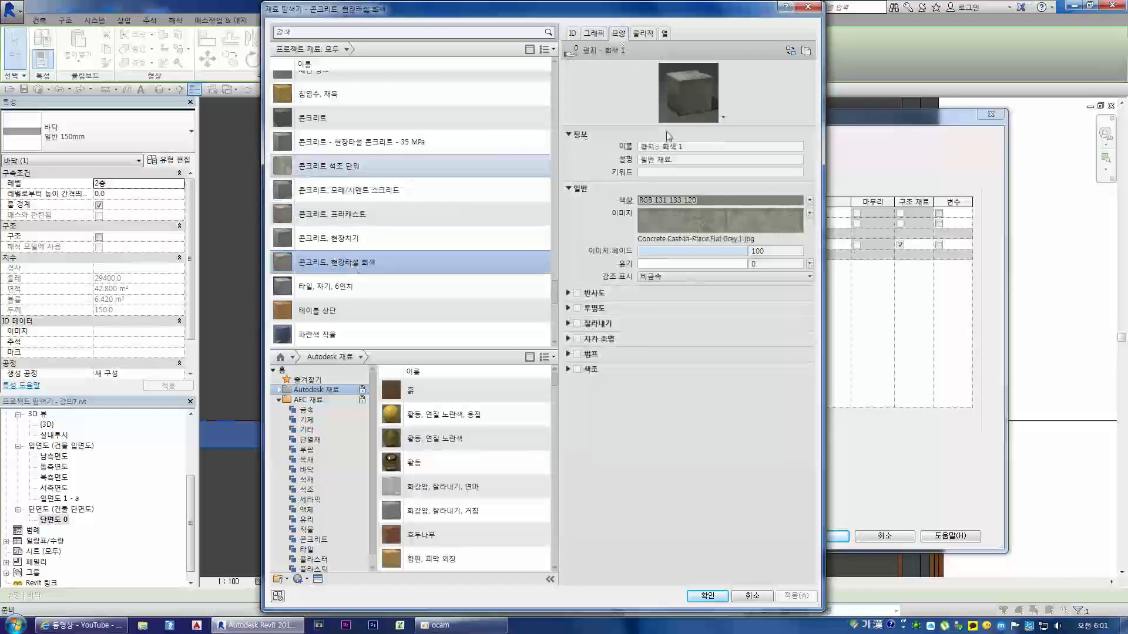
left_click_drag(667, 125, 667, 303)
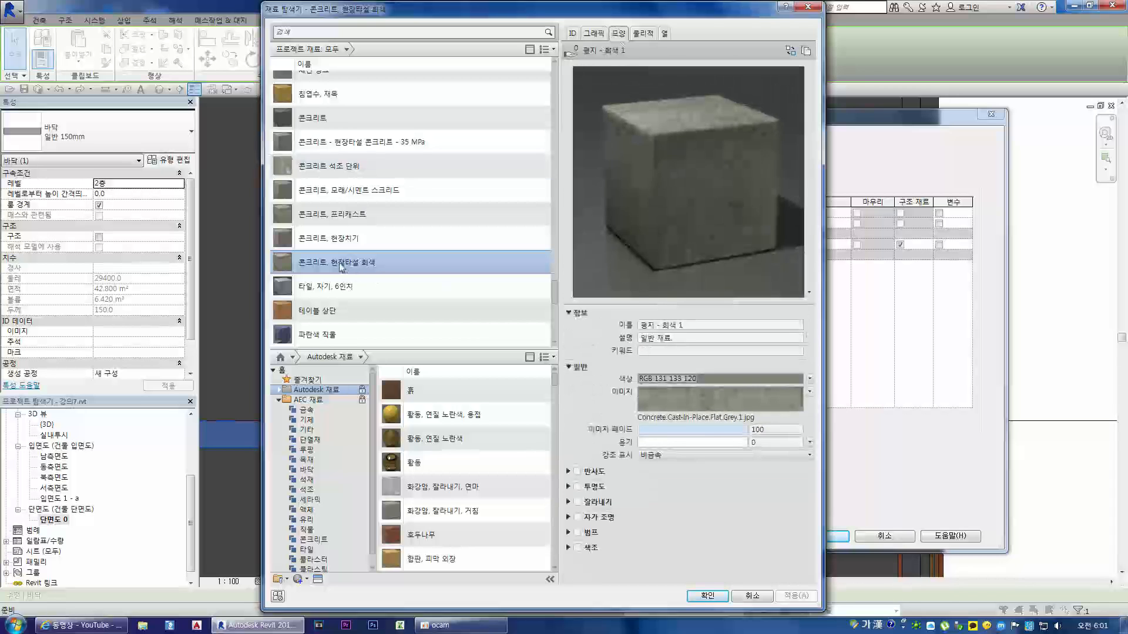
double_click(363, 263)
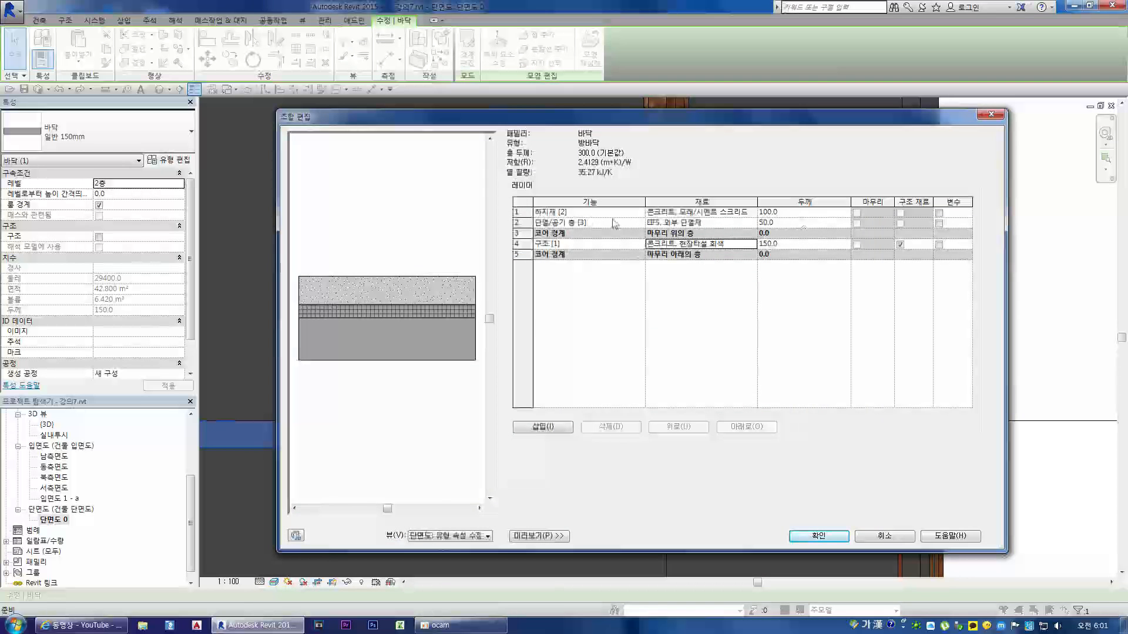
Step: Insert a layer above the 하지재 layer and set its function to 마감재 1 [4]
left_click(520, 213)
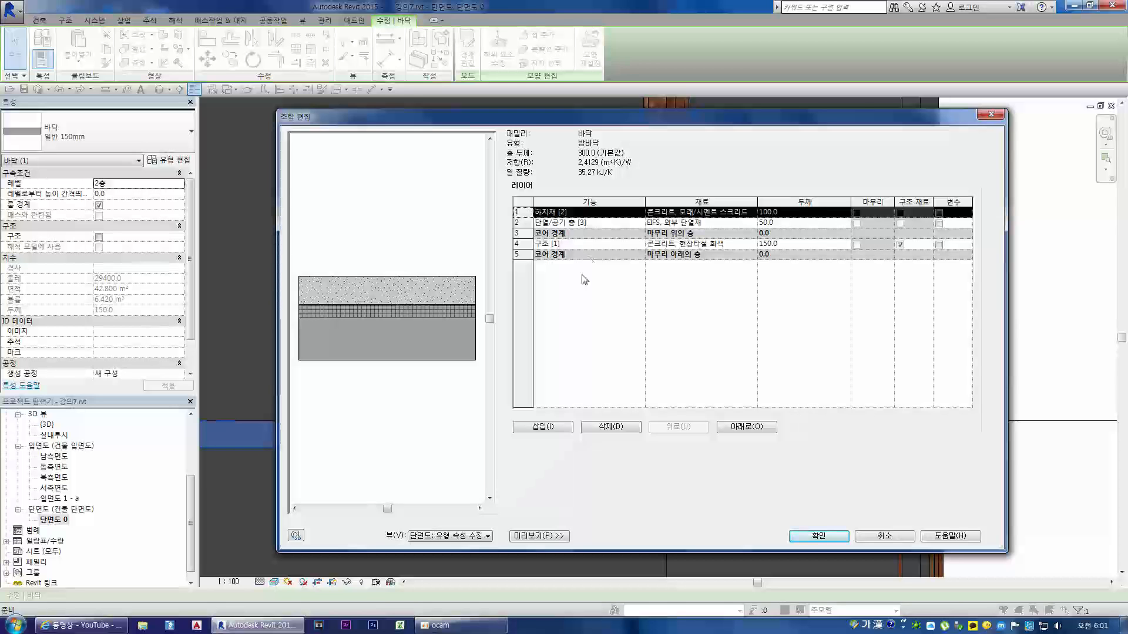
left_click(567, 428)
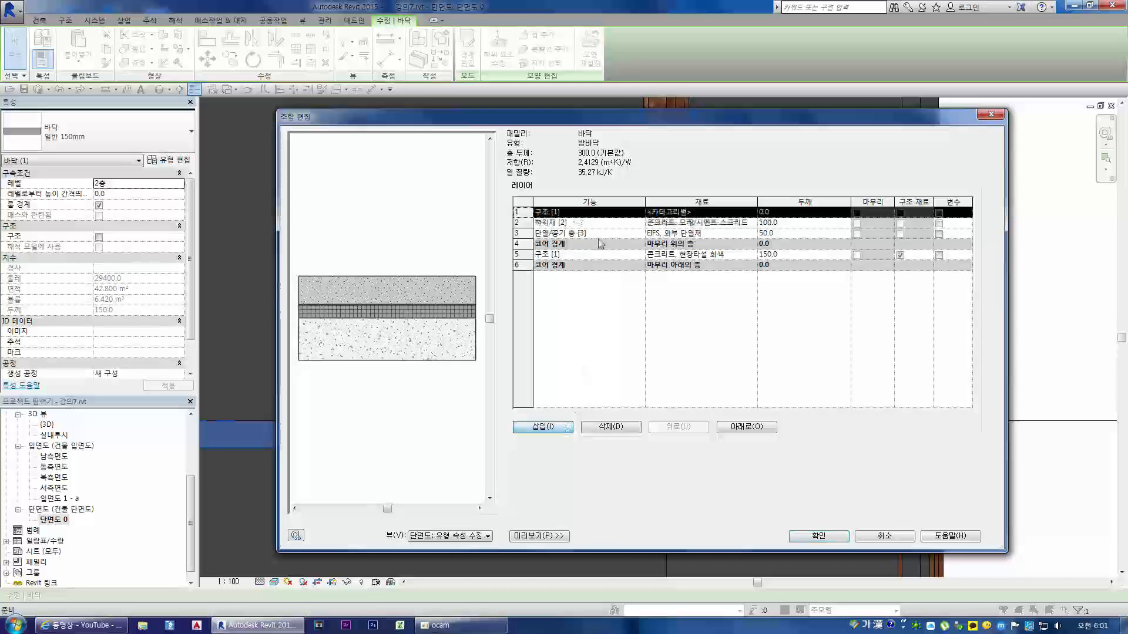
left_click(635, 215)
left_click(640, 213)
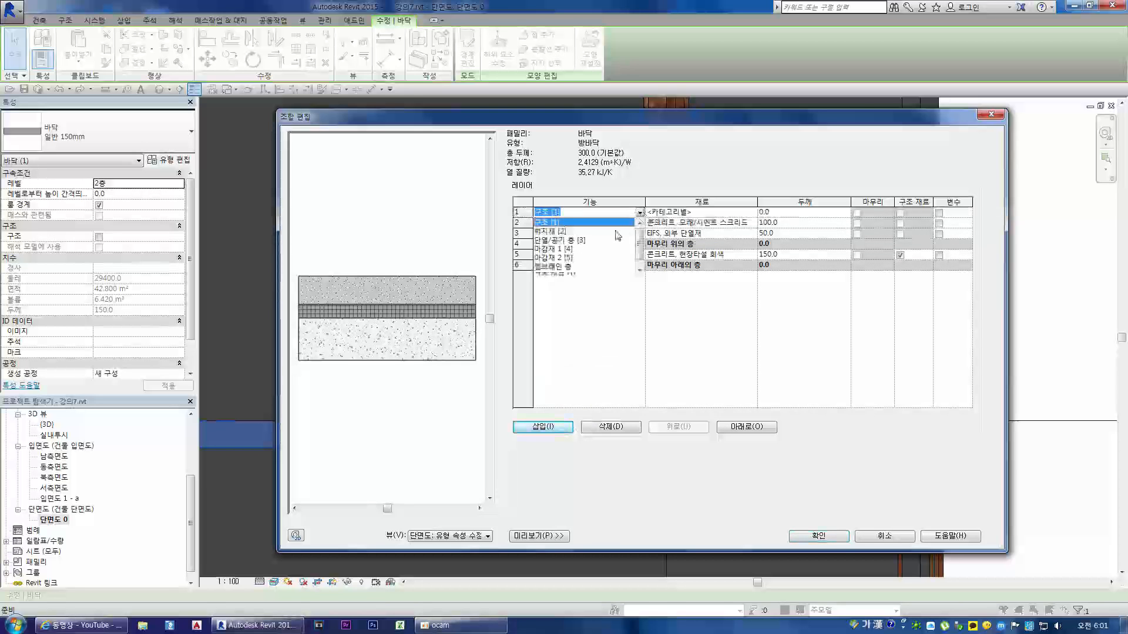
left_click(568, 250)
Step: Look through the project materials for a floor finish suited to the 마감재 1 [4] layer
left_click(747, 213)
left_click(752, 211)
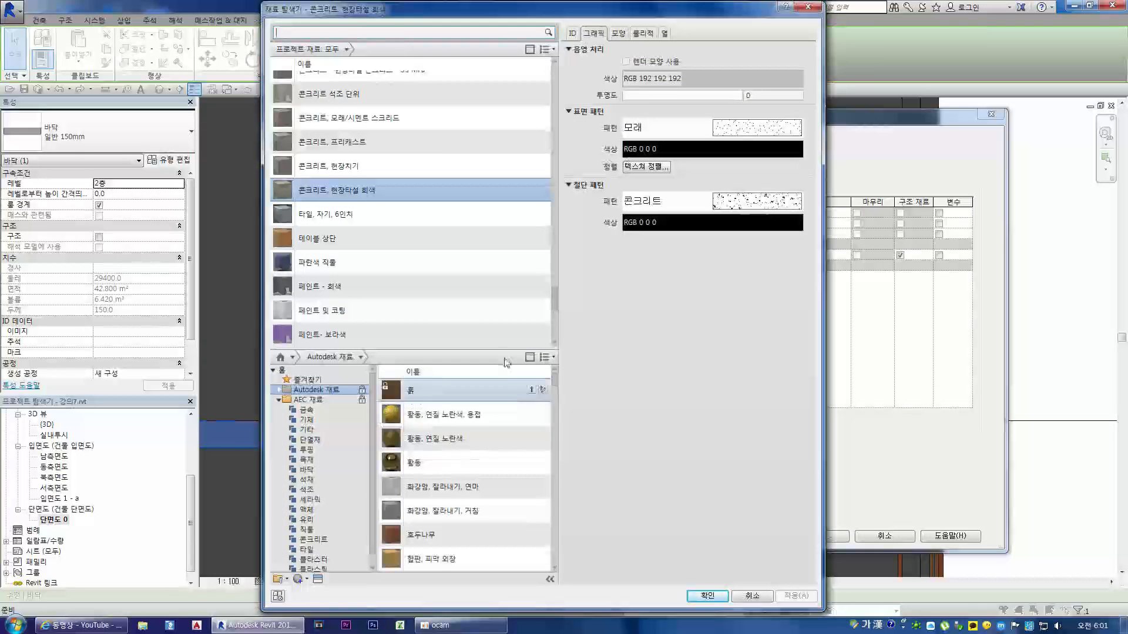
scroll(391, 262, "up", 10)
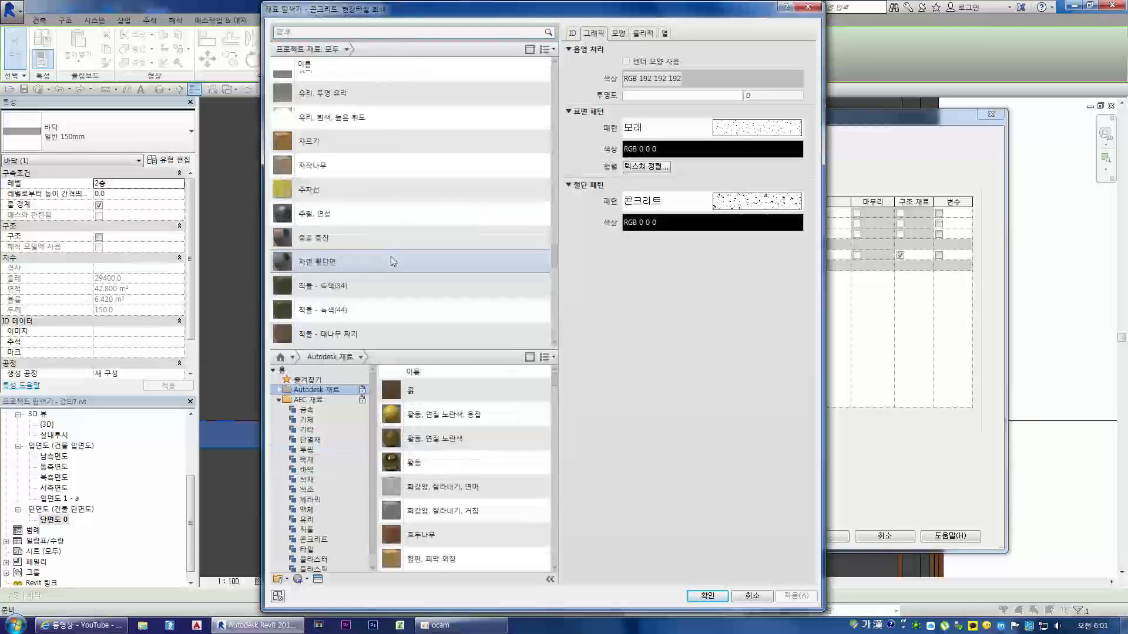
scroll(382, 259, "up", 15)
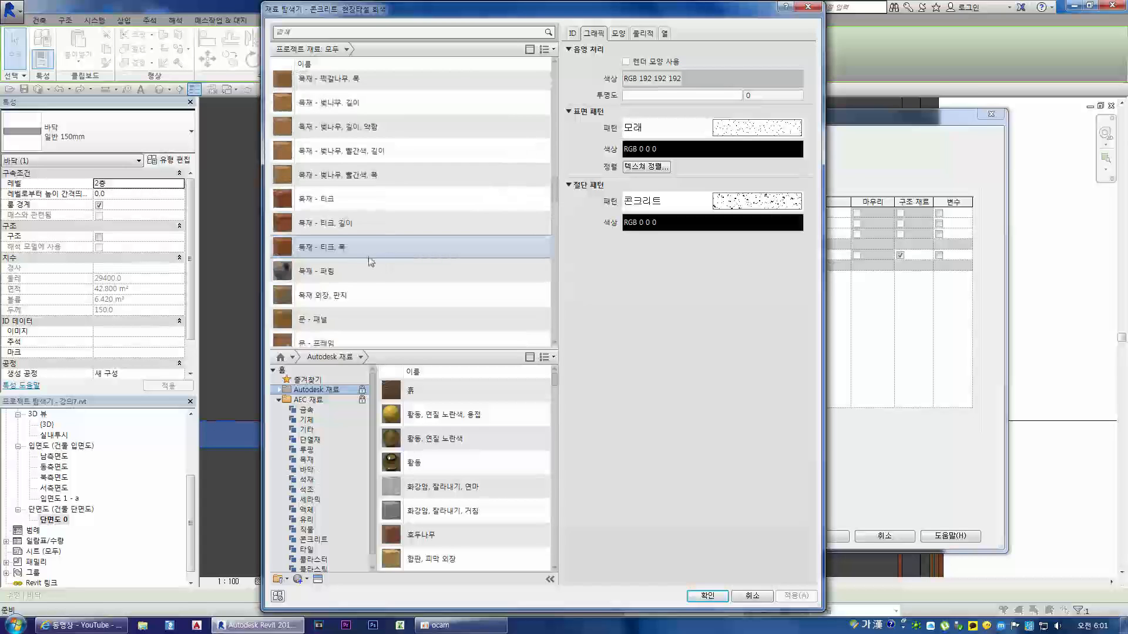
scroll(363, 258, "down", 15)
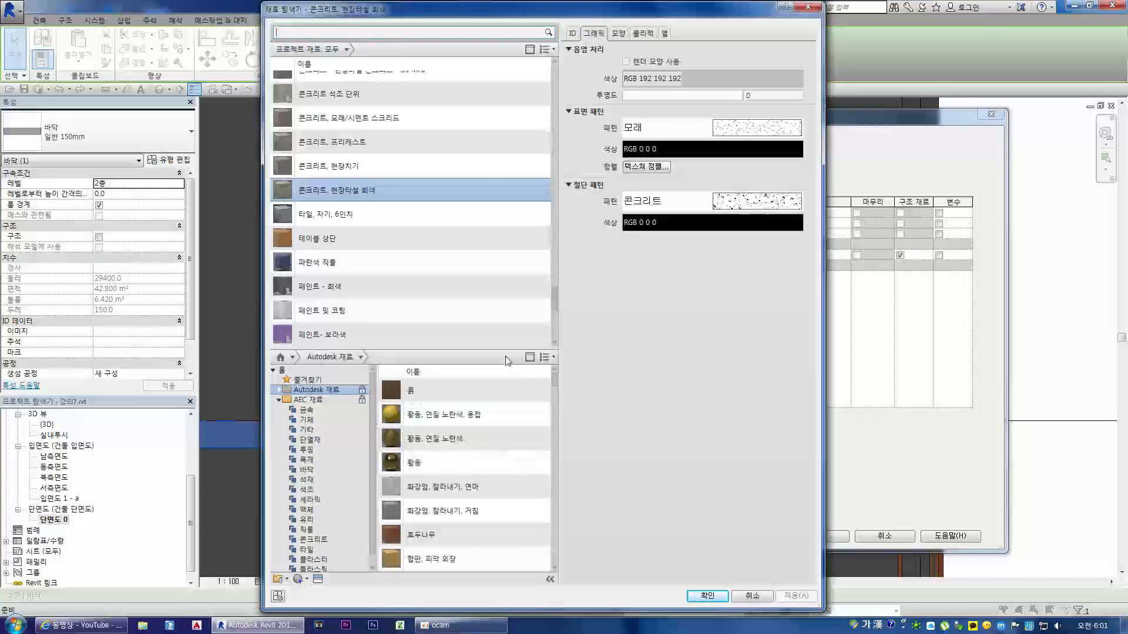
scroll(391, 260, "up", 10)
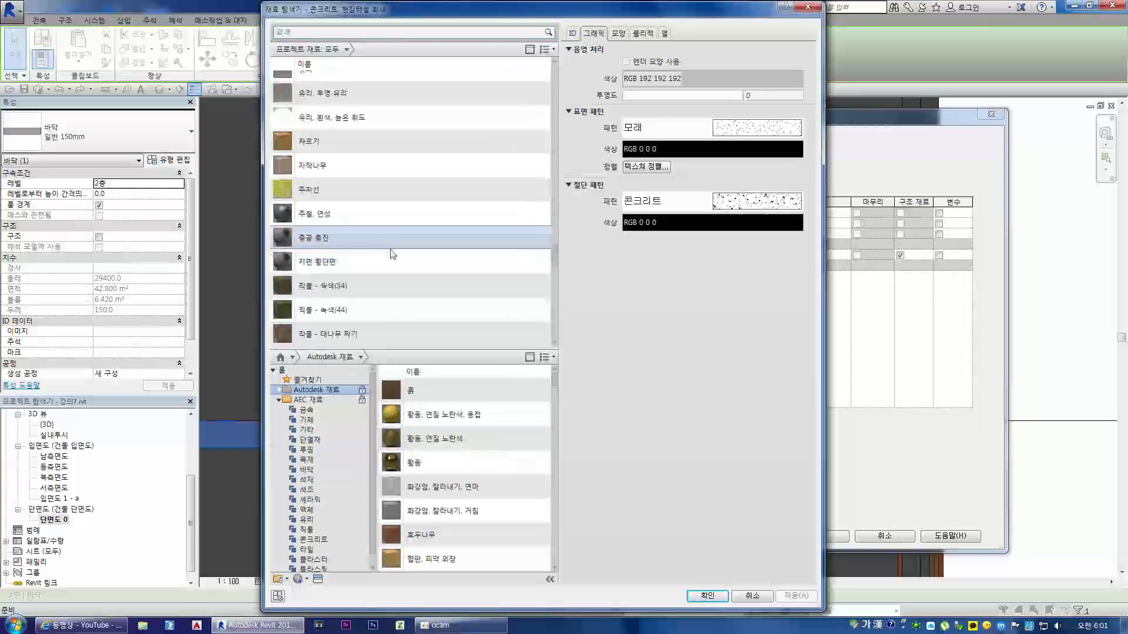
scroll(382, 259, "up", 10)
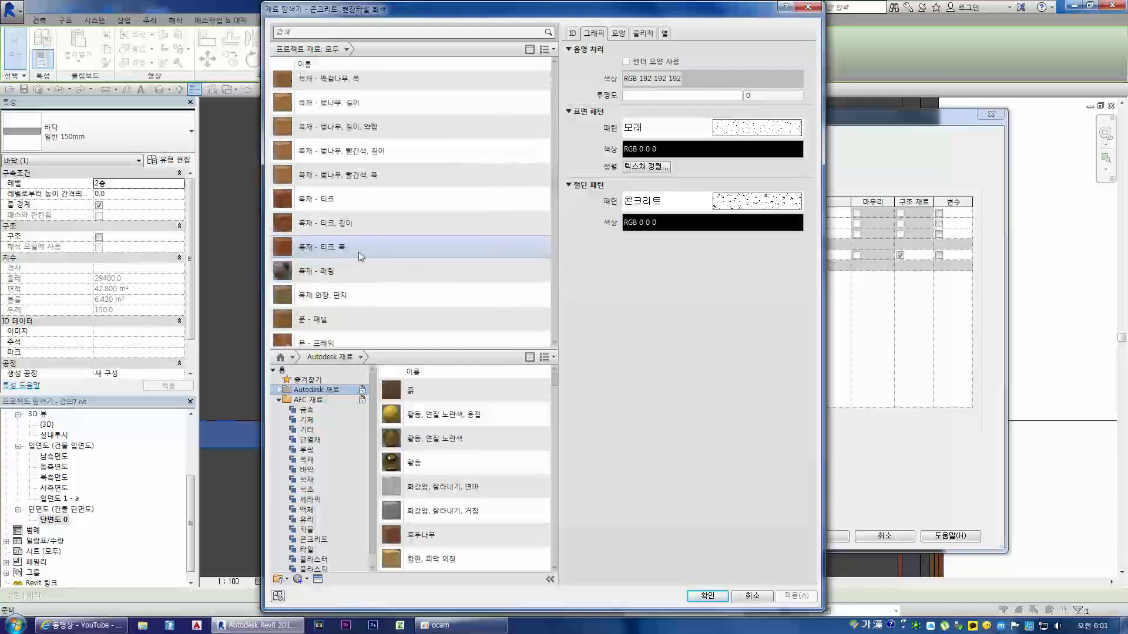
scroll(363, 259, "up", 6)
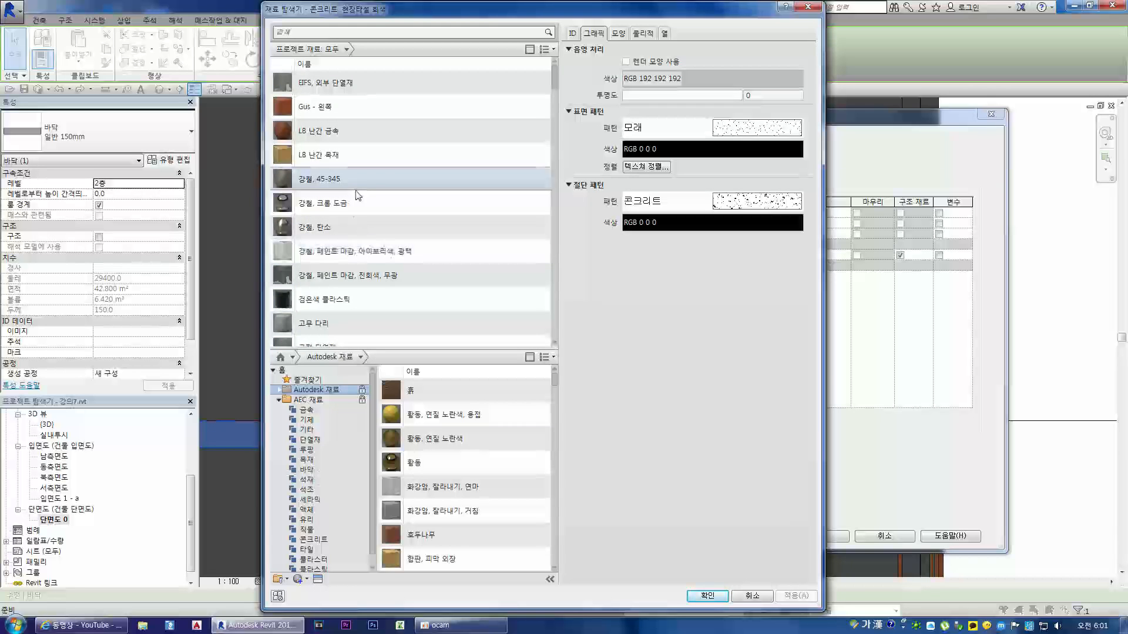
Step: Look through the 직물, 기체 and 기타 categories of the AEC 재료 library for a finish material
left_click(308, 529)
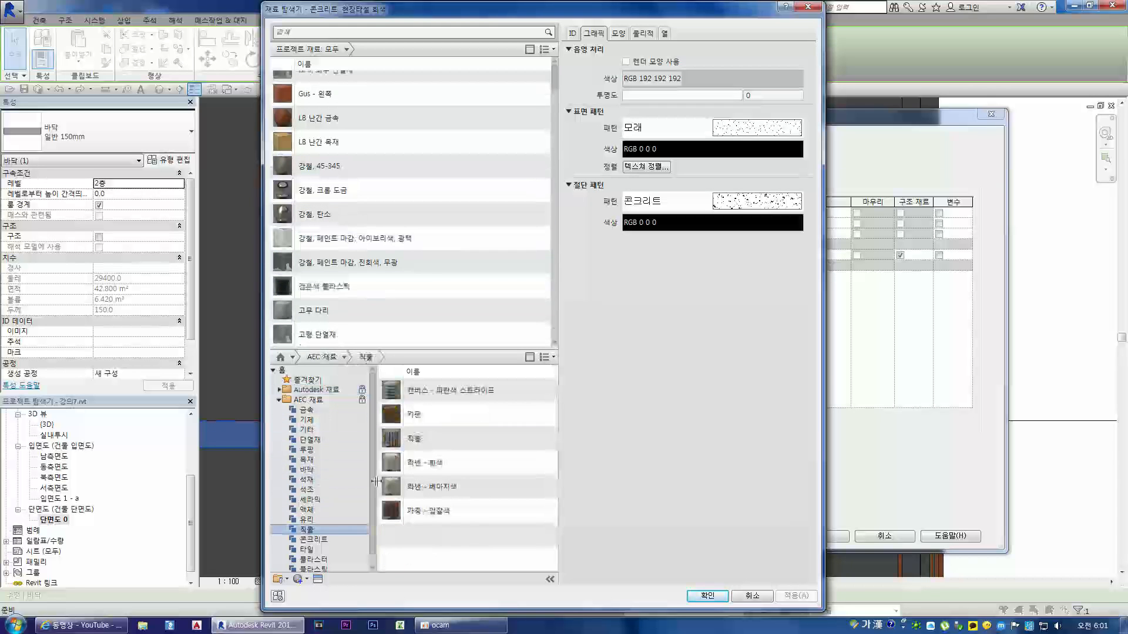
left_click(311, 410)
left_click(306, 420)
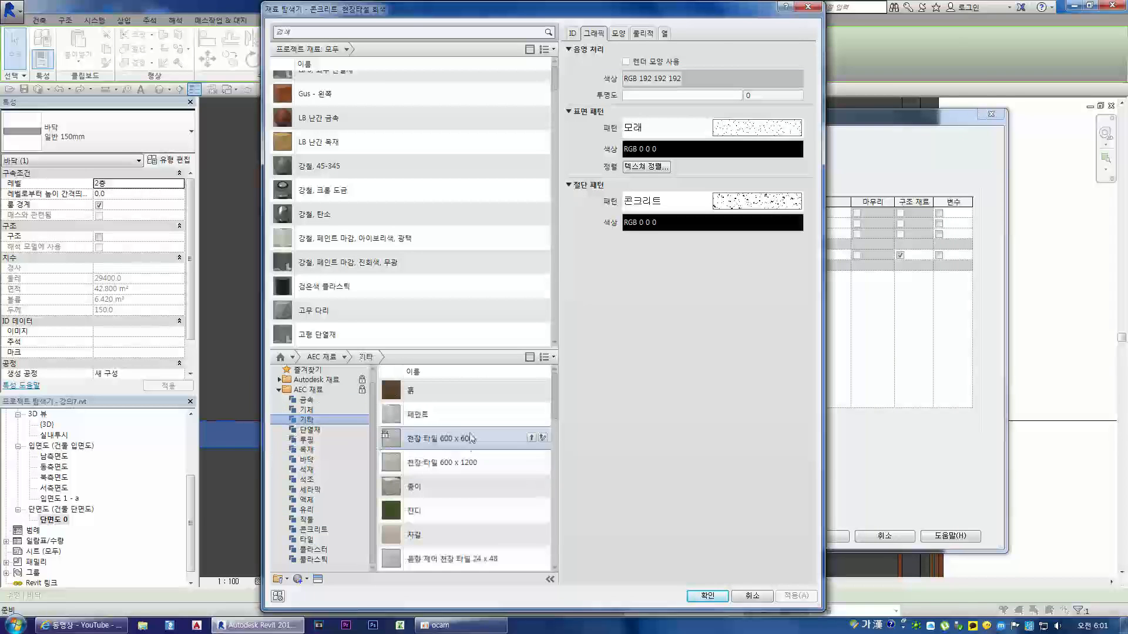
scroll(468, 467, "down", 5)
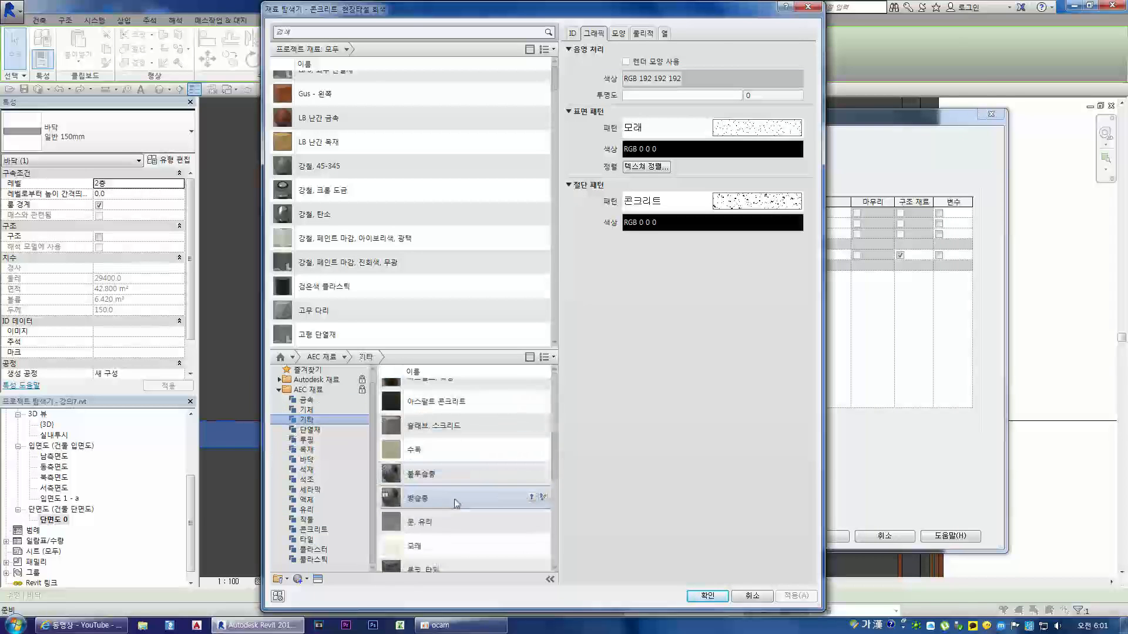
left_click(449, 467)
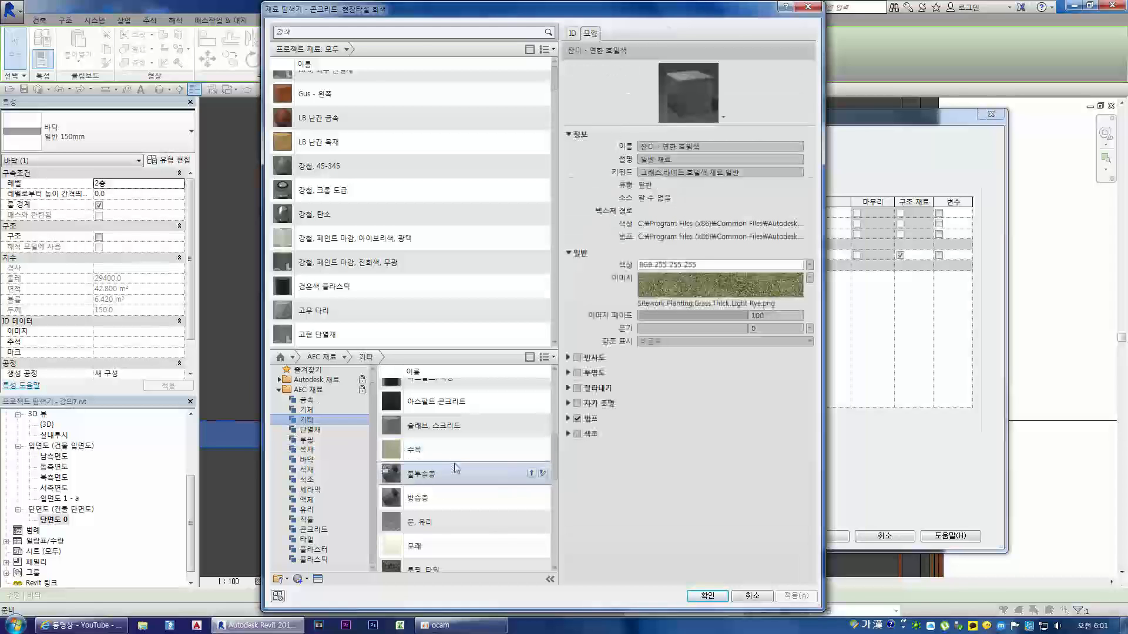
scroll(461, 468, "down", 1)
scroll(461, 467, "down", 3)
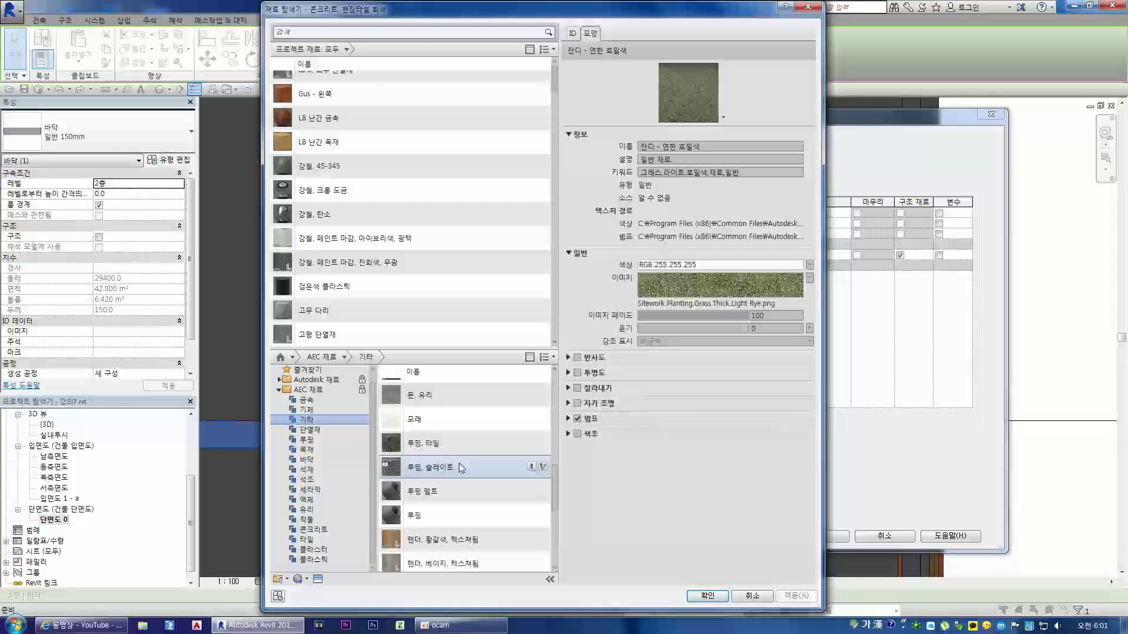
Step: Compare the tan and beige 렌더 materials in the 기타 category using an enlarged appearance preview with the 정육면체 shape
left_click(442, 422)
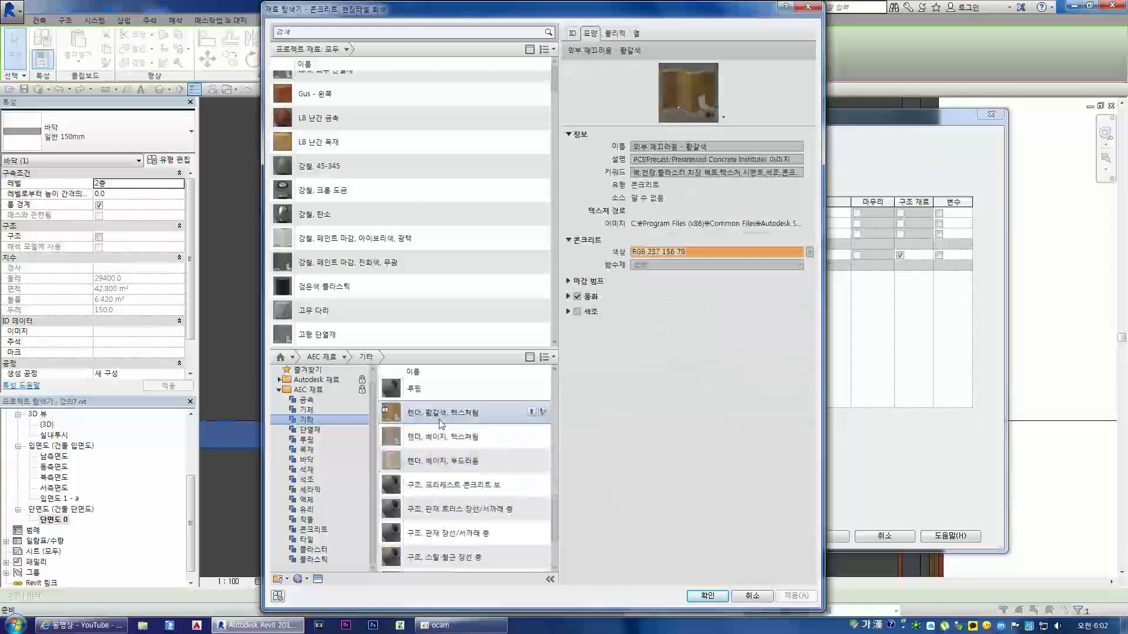
left_click_drag(757, 124, 717, 322)
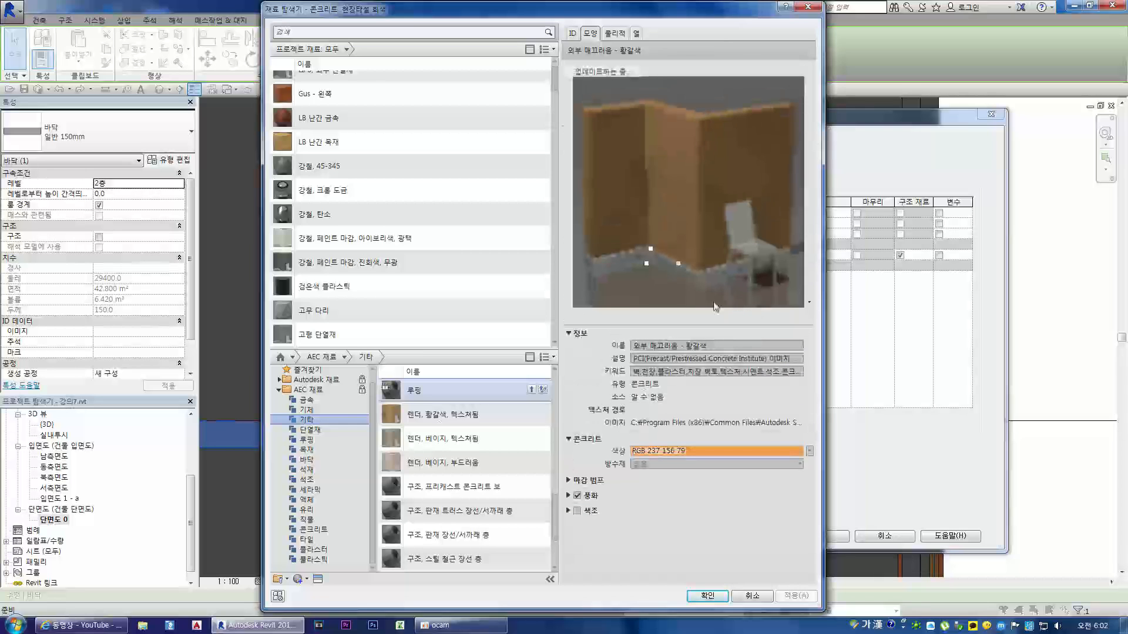
left_click(809, 302)
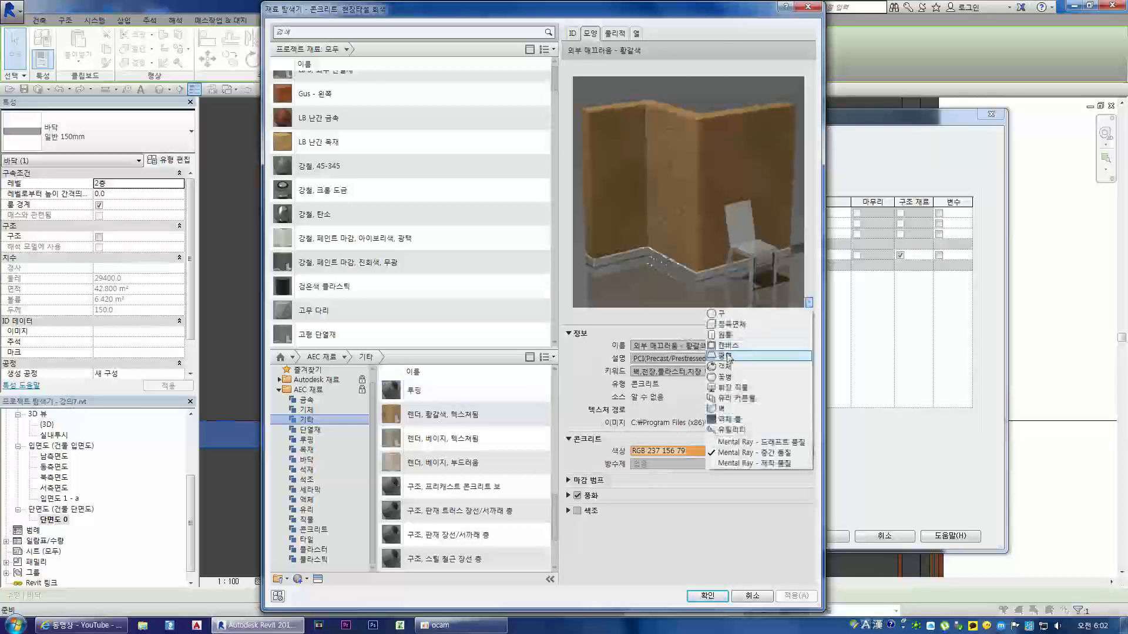
left_click(728, 326)
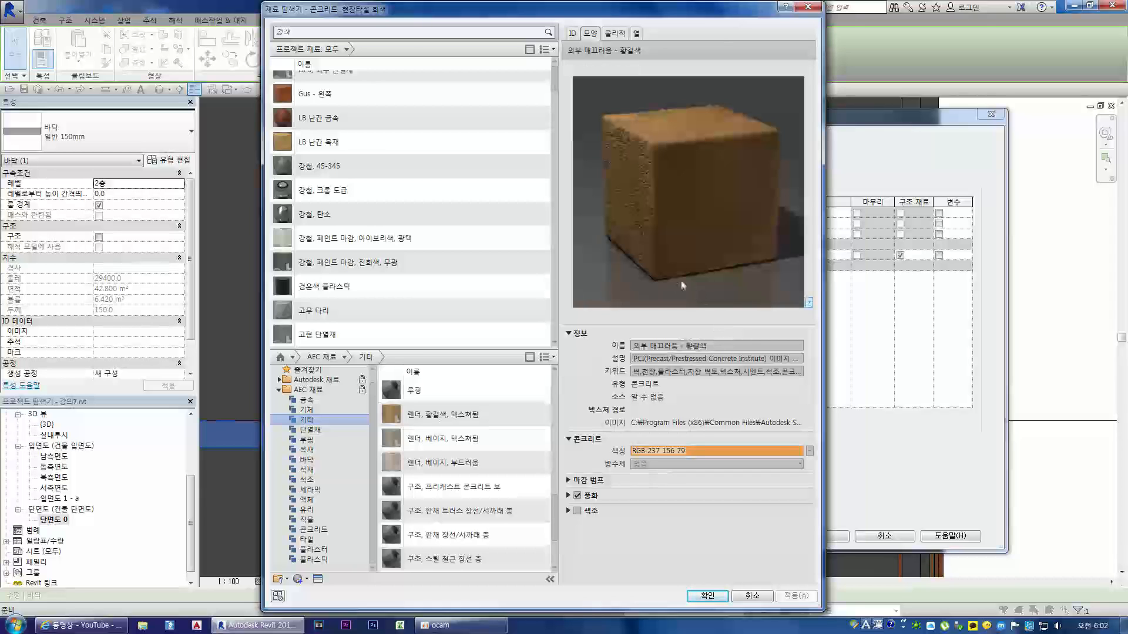
left_click(496, 463)
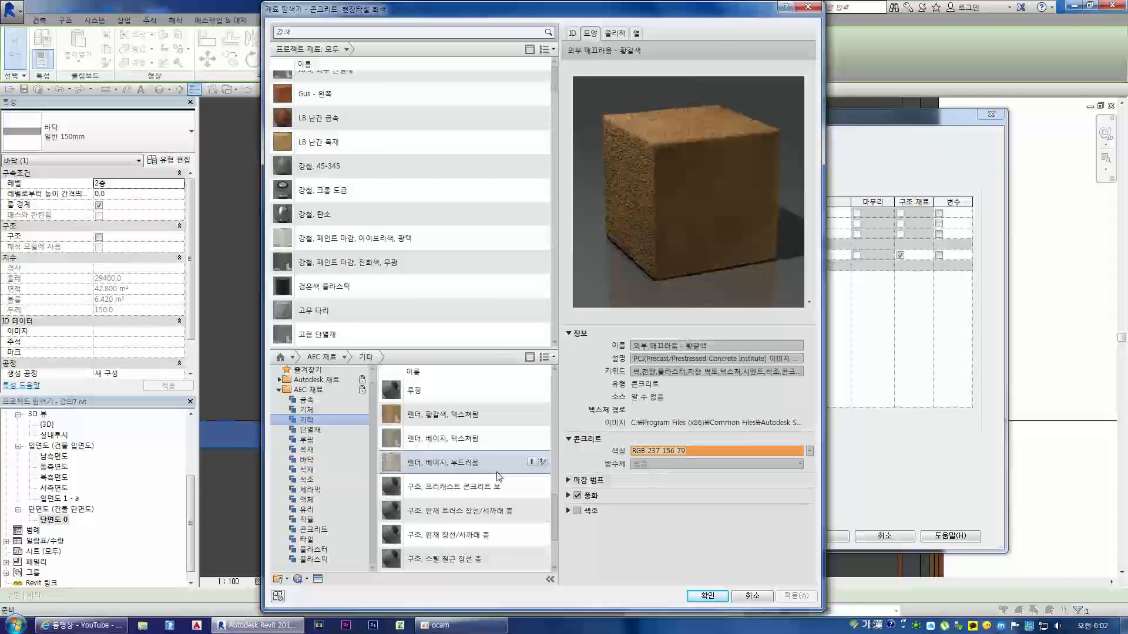
scroll(499, 476, "down", 1)
scroll(481, 423, "down", 1)
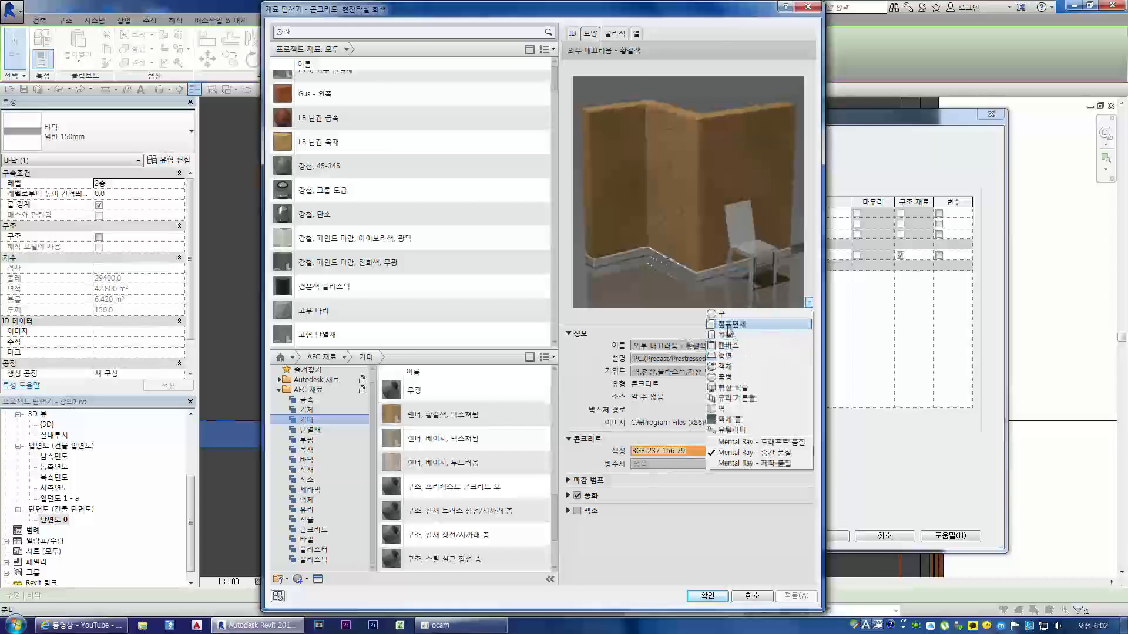
left_click(731, 346)
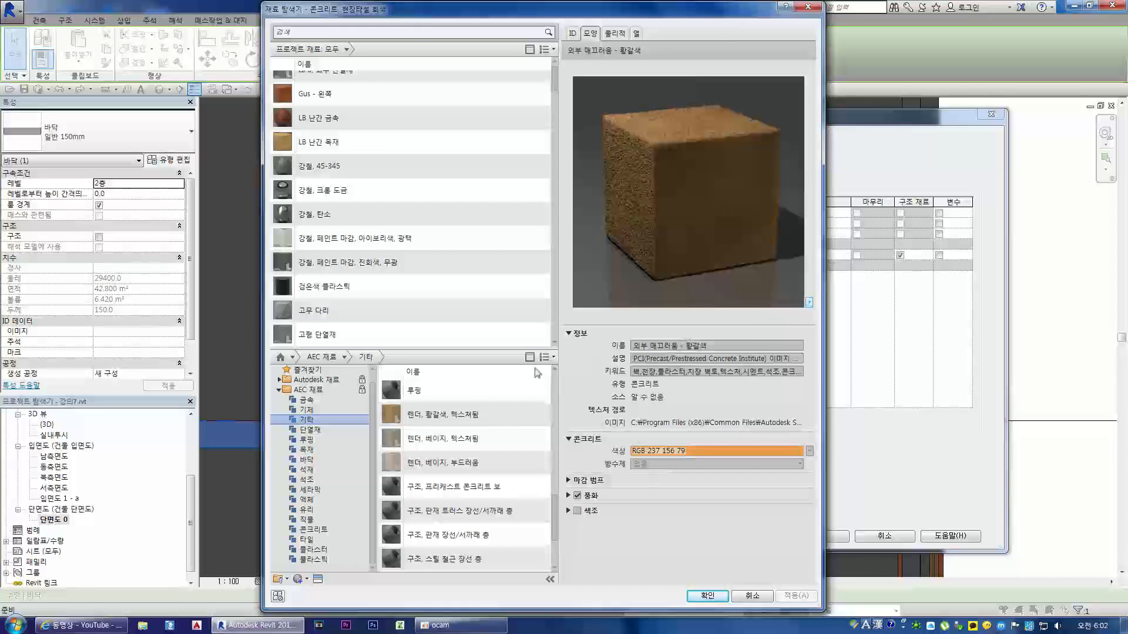
left_click(497, 472)
scroll(498, 477, "down", 1)
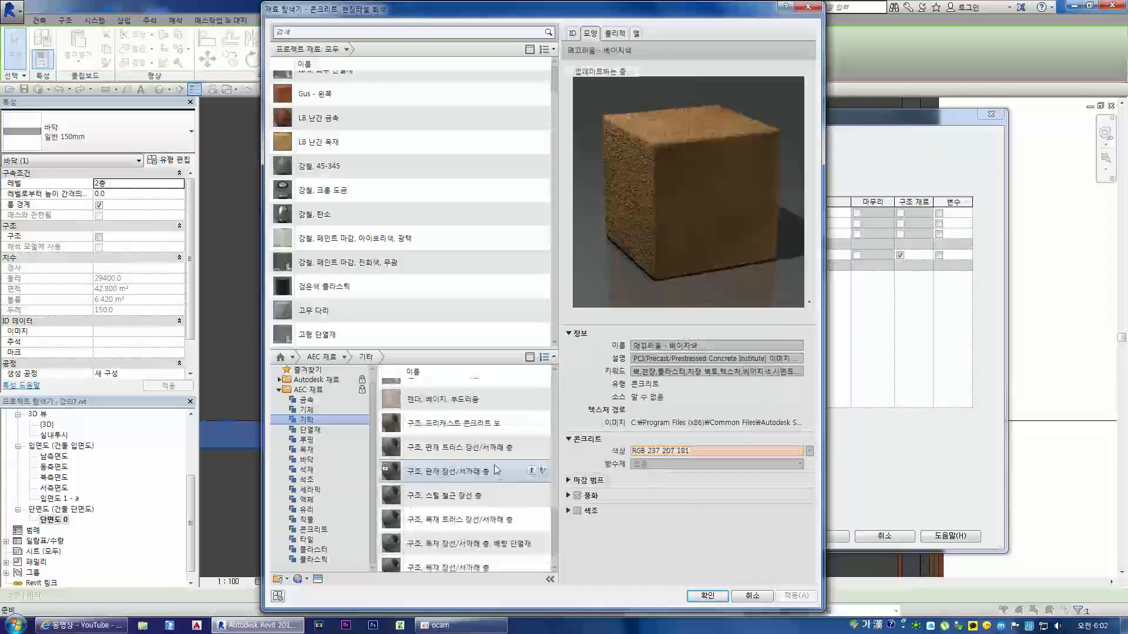
scroll(480, 422, "down", 1)
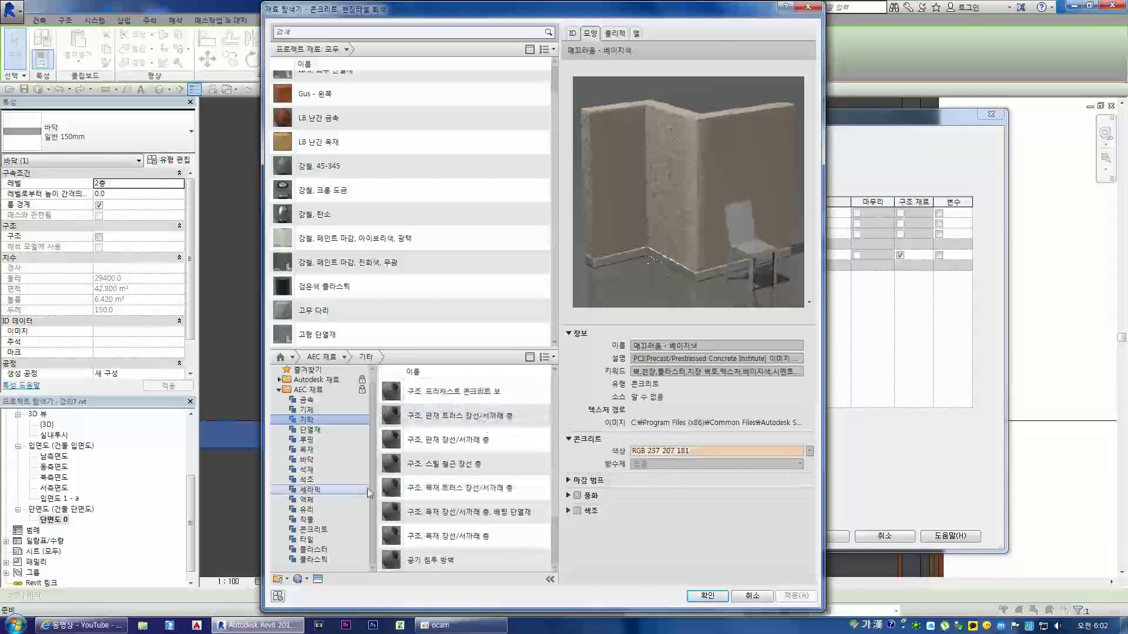
Step: Examine the 단열재 and 루핑 categories of the AEC 재료 library, including the wood shingle material's appearance
left_click(424, 497)
left_click(326, 432)
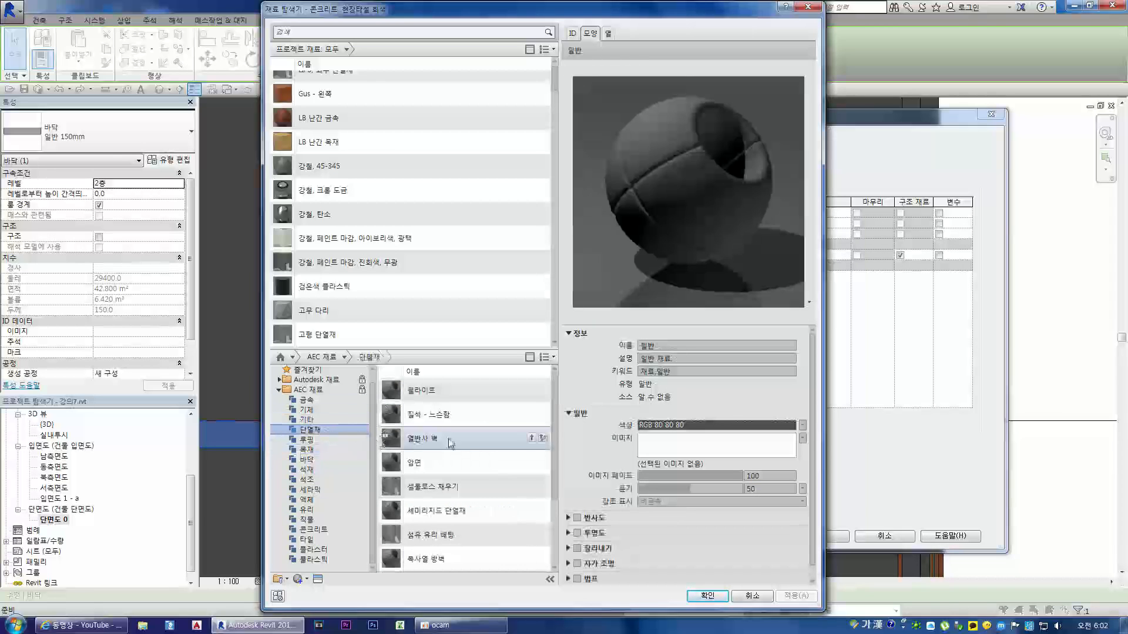
scroll(464, 450, "down", 3)
left_click(352, 439)
left_click(421, 414)
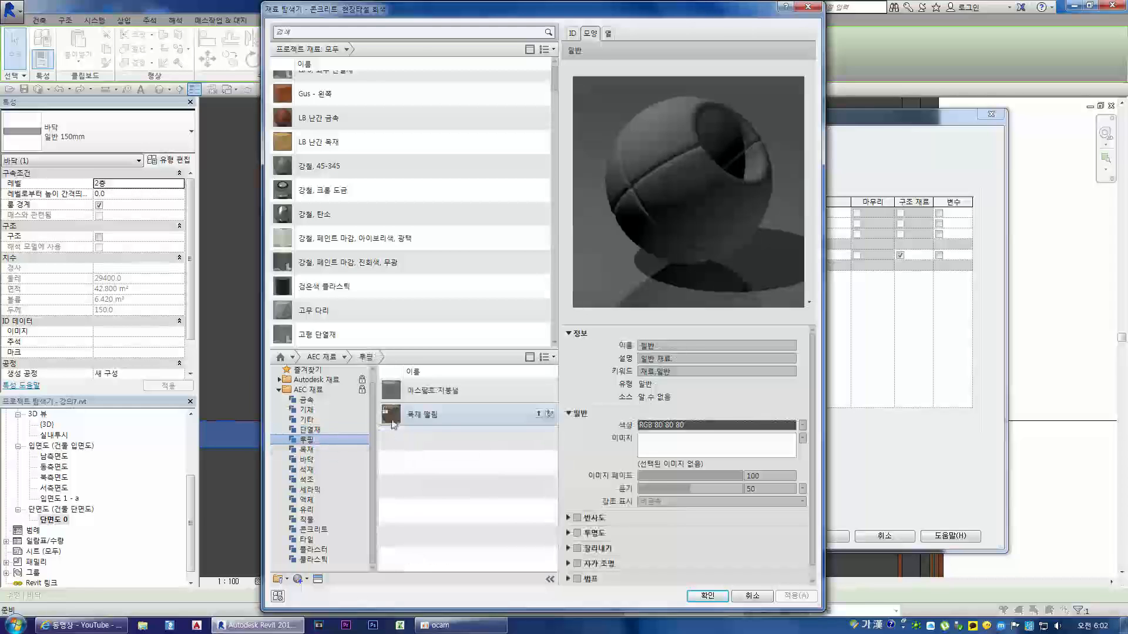
Step: Add 대나무 from the 바닥 category of the AEC 재료 library and assign it to the 마감재 1 [4] layer
left_click(308, 460)
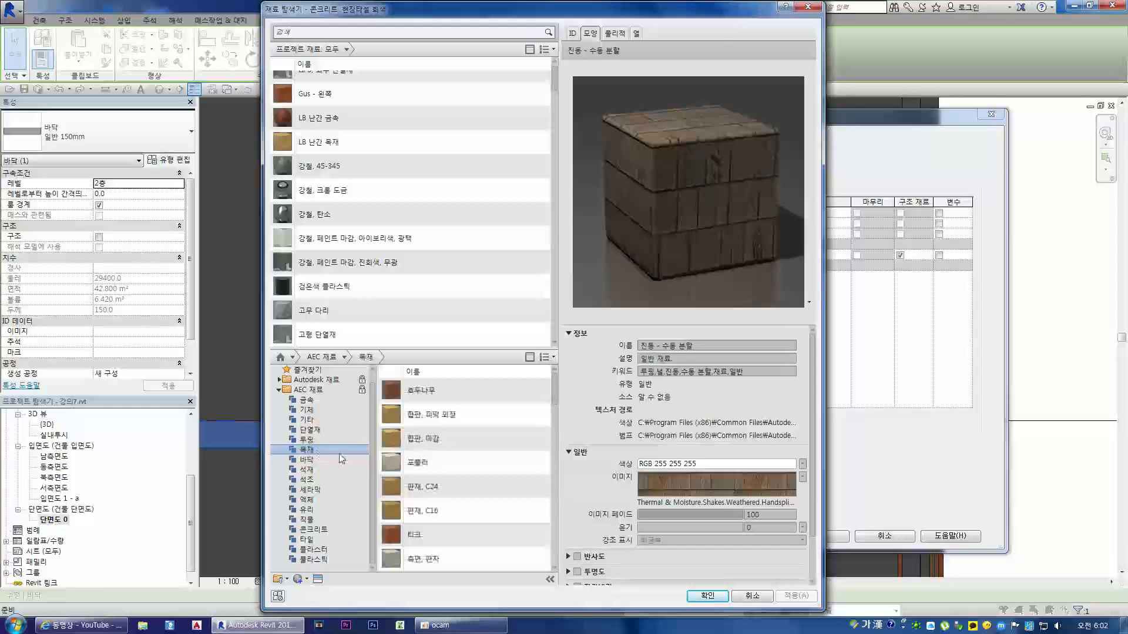
left_click(419, 391)
left_click(427, 414)
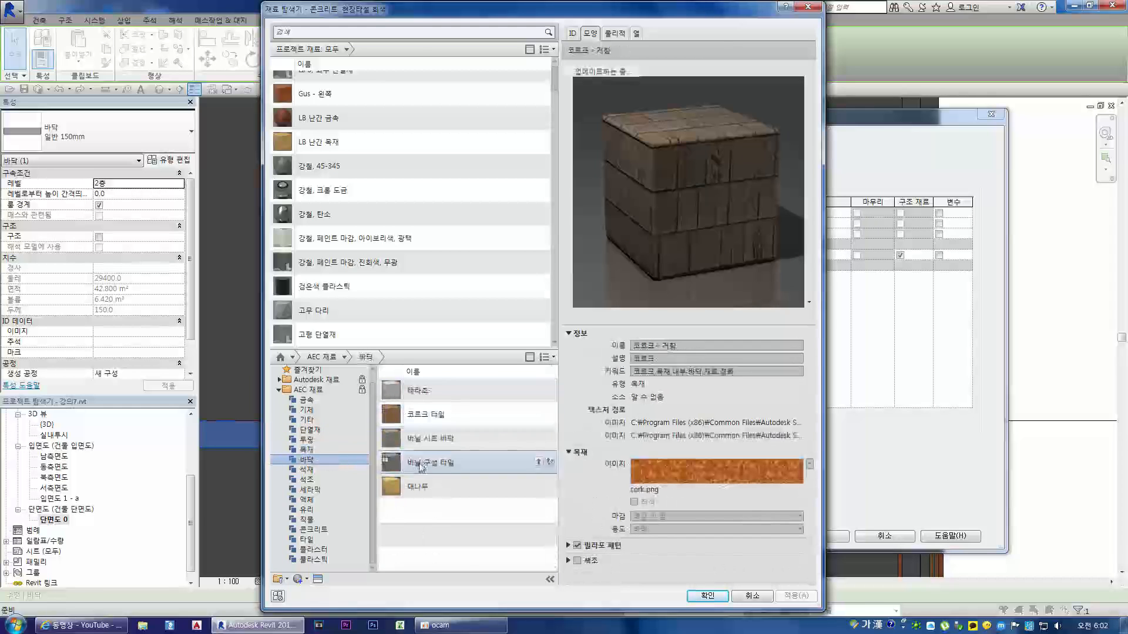
left_click(418, 487)
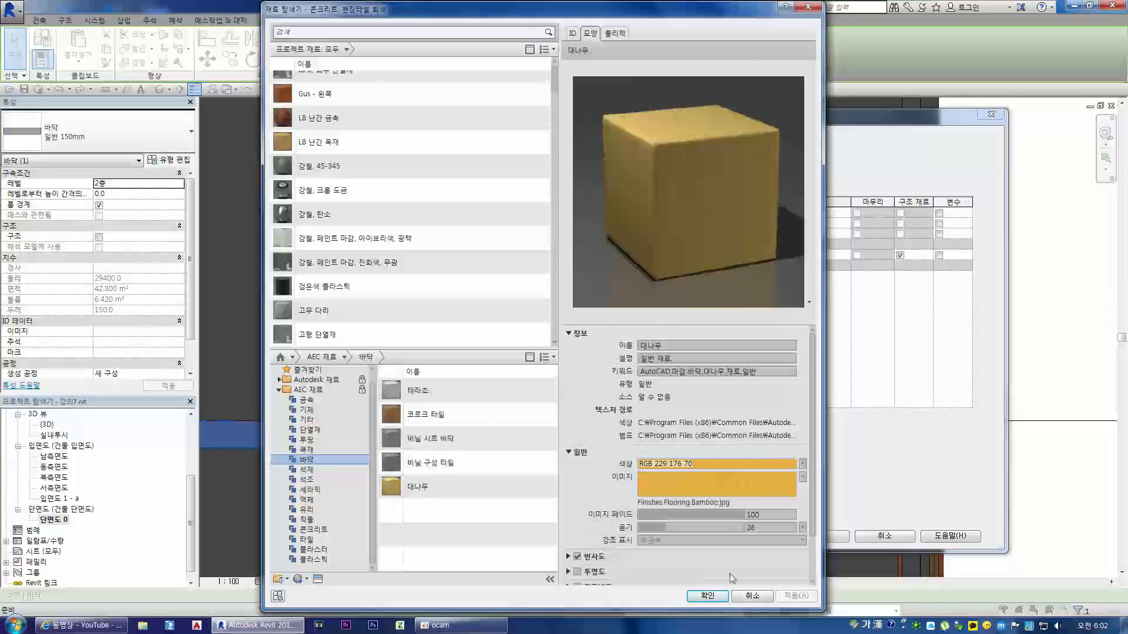
double_click(416, 492)
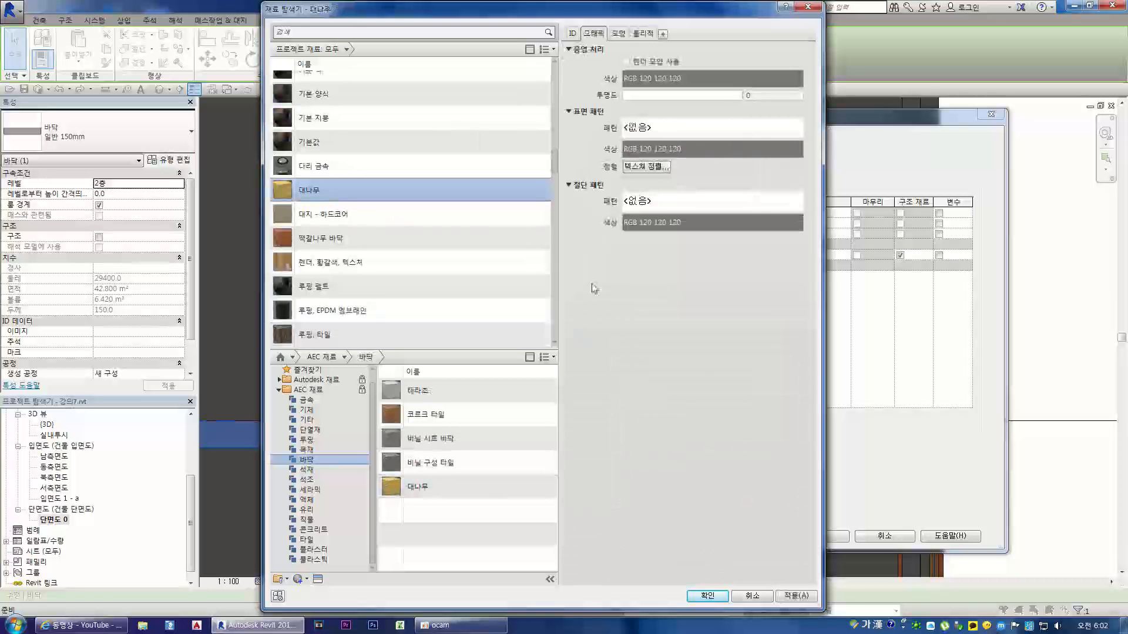
left_click(707, 595)
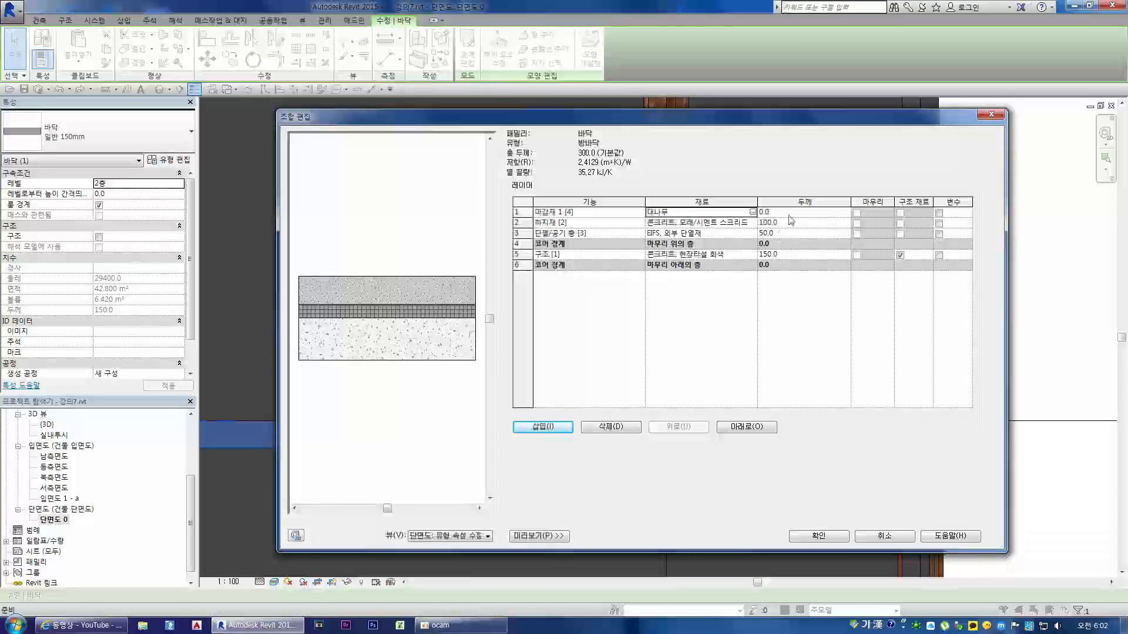
Step: Set the 대나무 finish layer's thickness to 5 and try to confirm the layer assembly
left_click(846, 212)
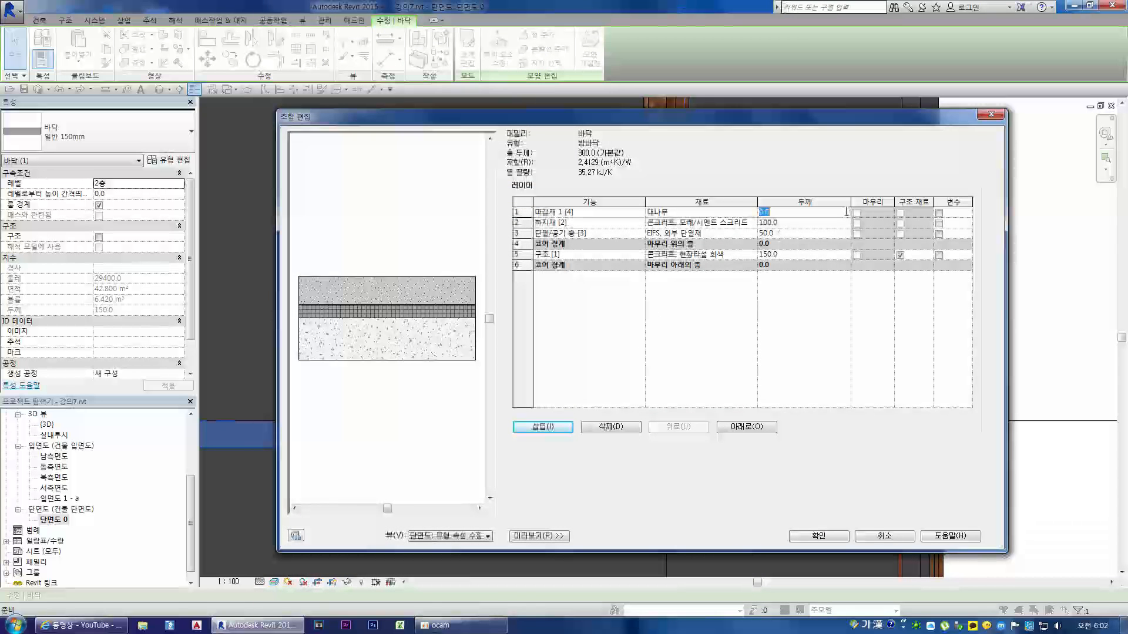
type("5")
key("Tab")
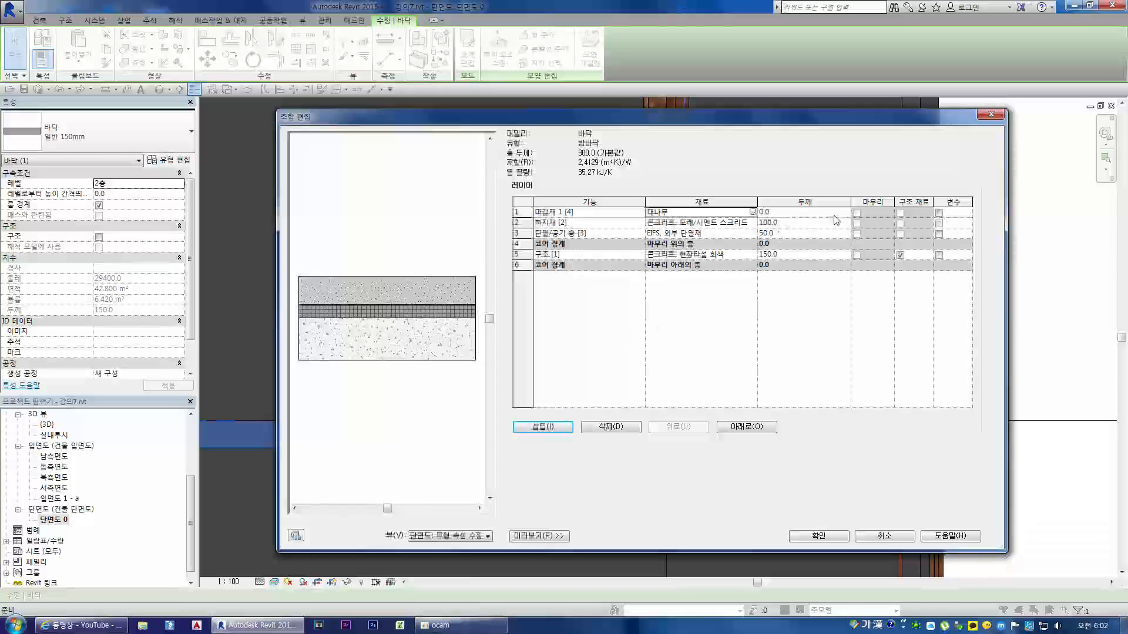
left_click(847, 212)
type("5")
key("Tab")
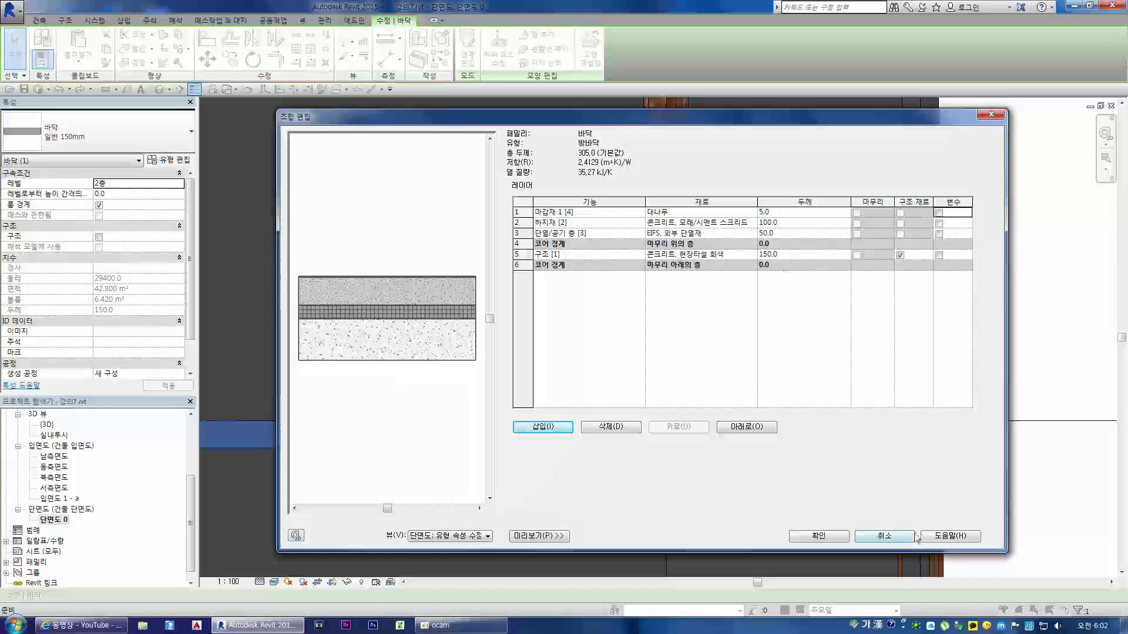
left_click(819, 536)
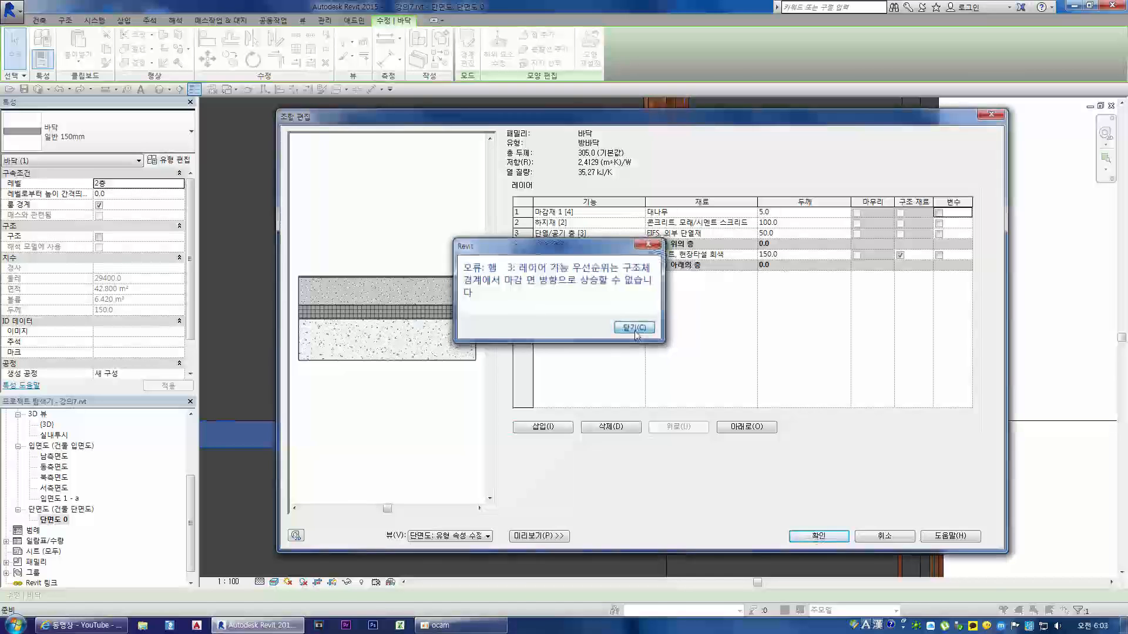
left_click(636, 331)
Step: Change the screed layer's function to 마감재 1 [4] and the 대나무 layer's function to 마감재 2 [5]
left_click(553, 223)
left_click(641, 223)
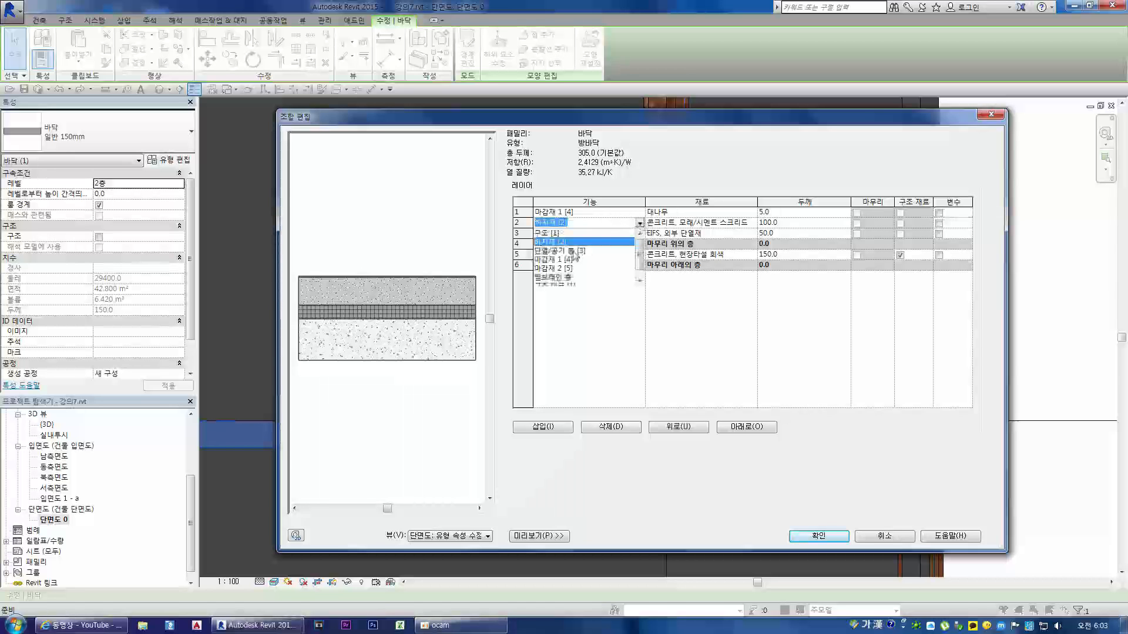
left_click(564, 264)
left_click(640, 214)
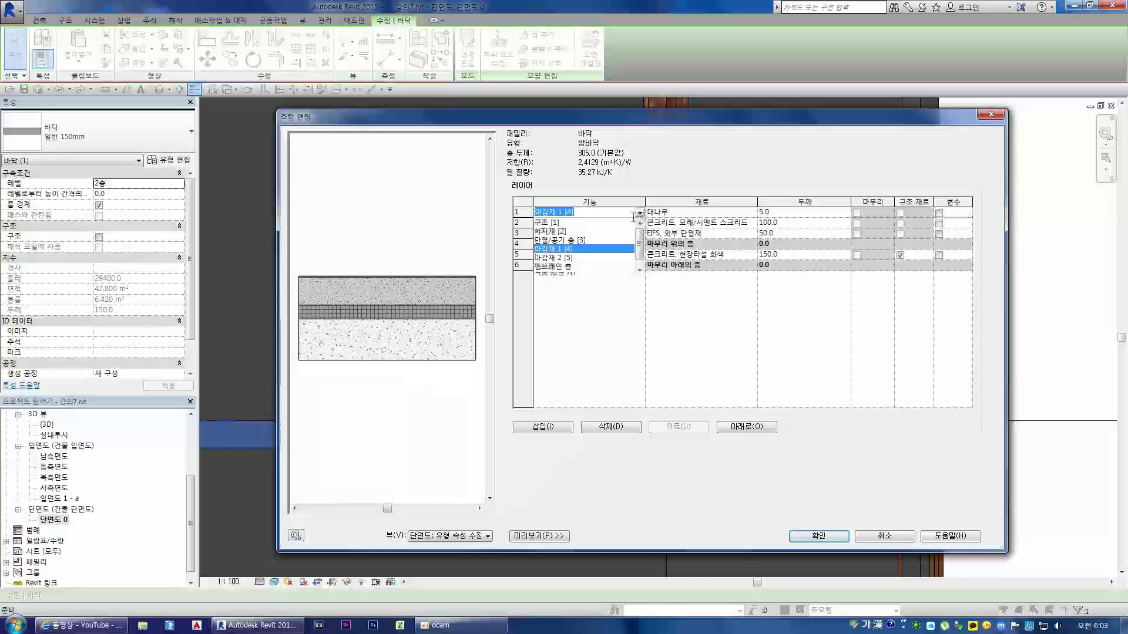
left_click(575, 258)
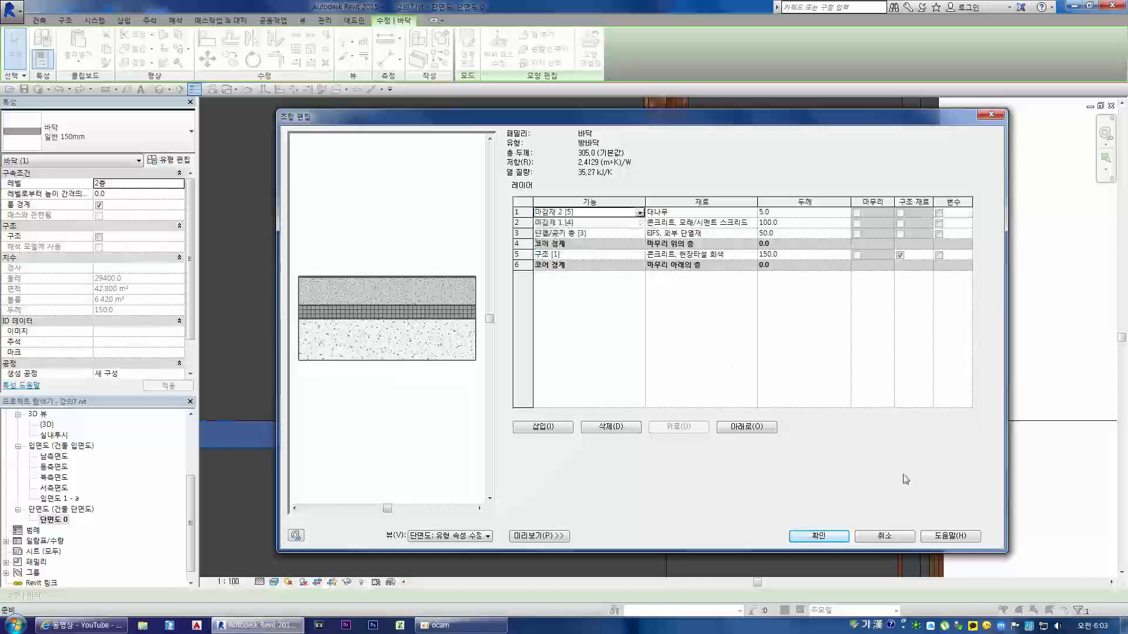
Step: Confirm the 방바닥 layer assembly and type properties, applying them to the room floor in the section
left_click(818, 537)
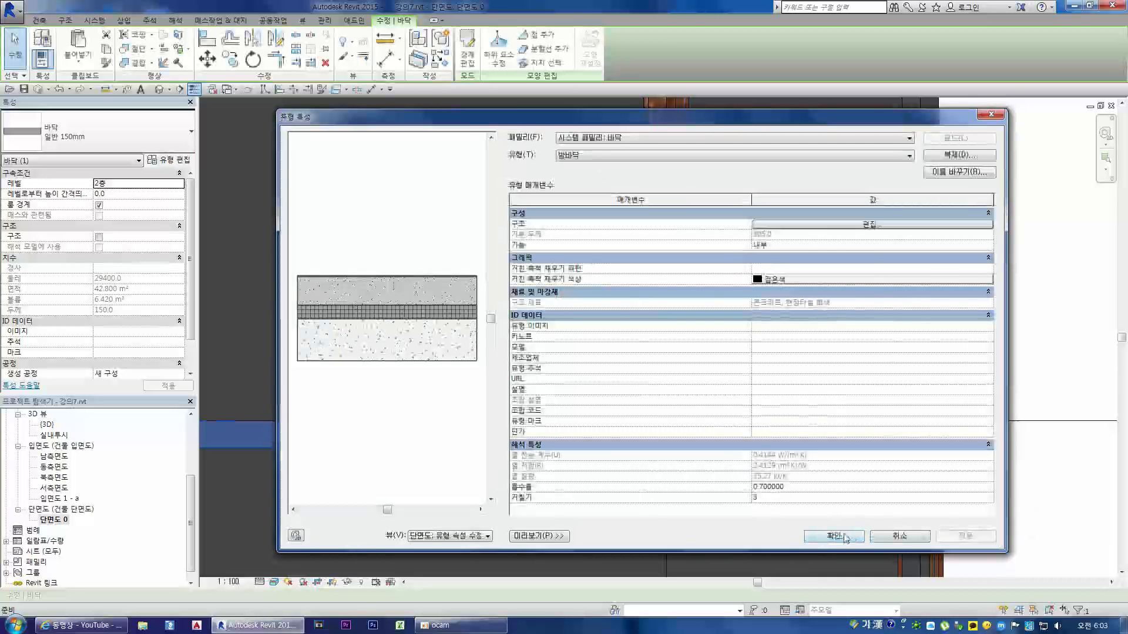
left_click(834, 536)
scroll(770, 416, "down", 3)
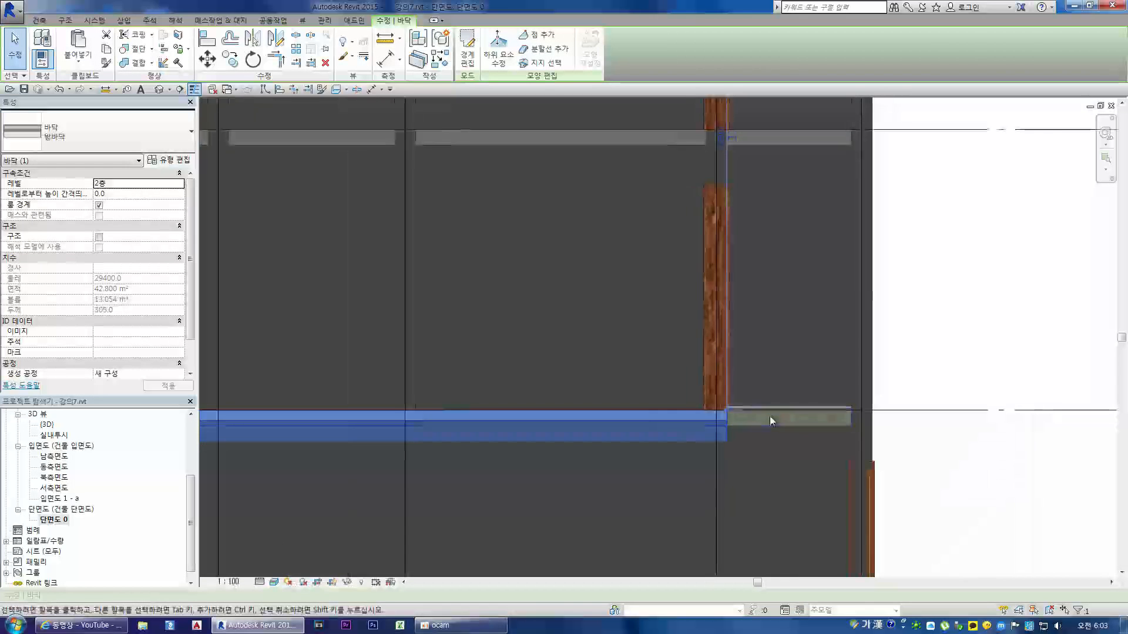
scroll(746, 423, "up", 3)
key("Escape")
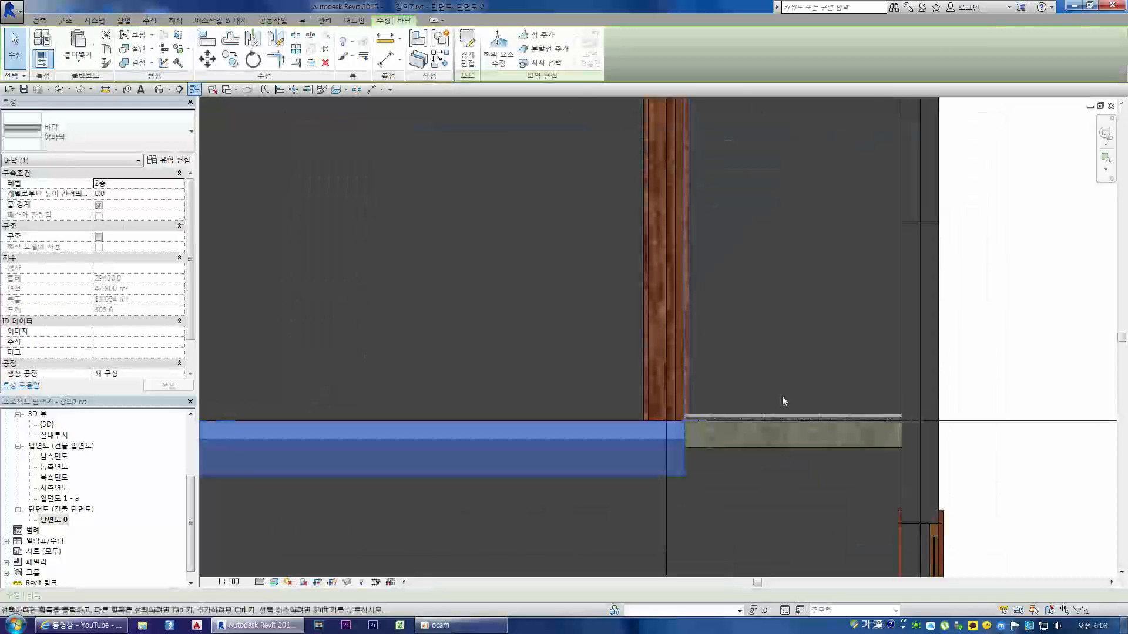
scroll(783, 396, "down", 3)
scroll(771, 415, "up", 3)
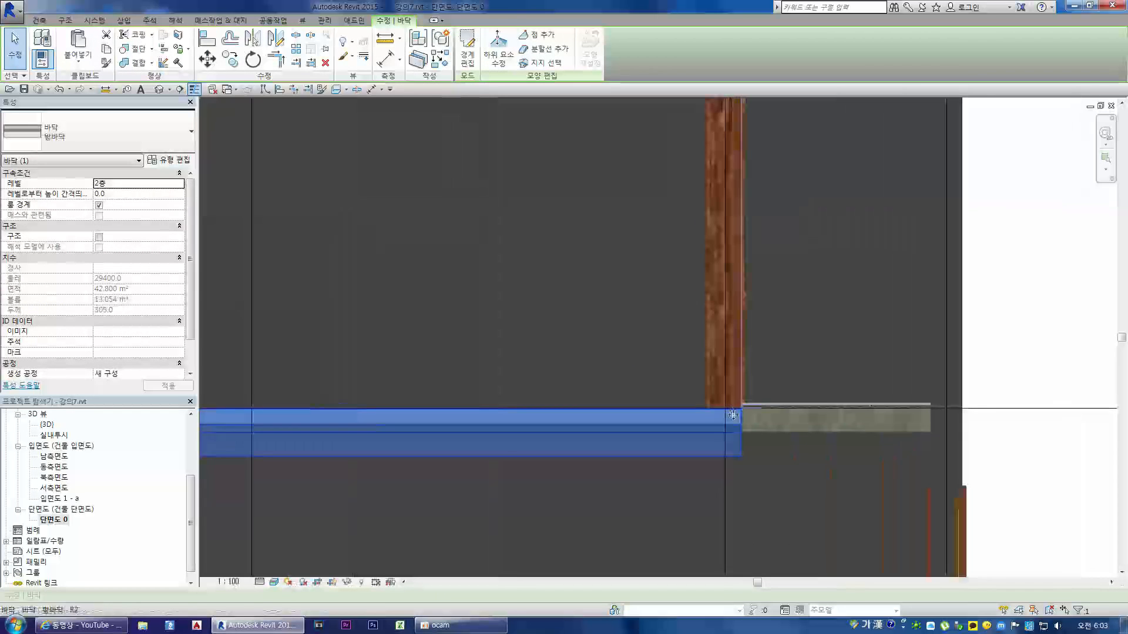
key("Escape")
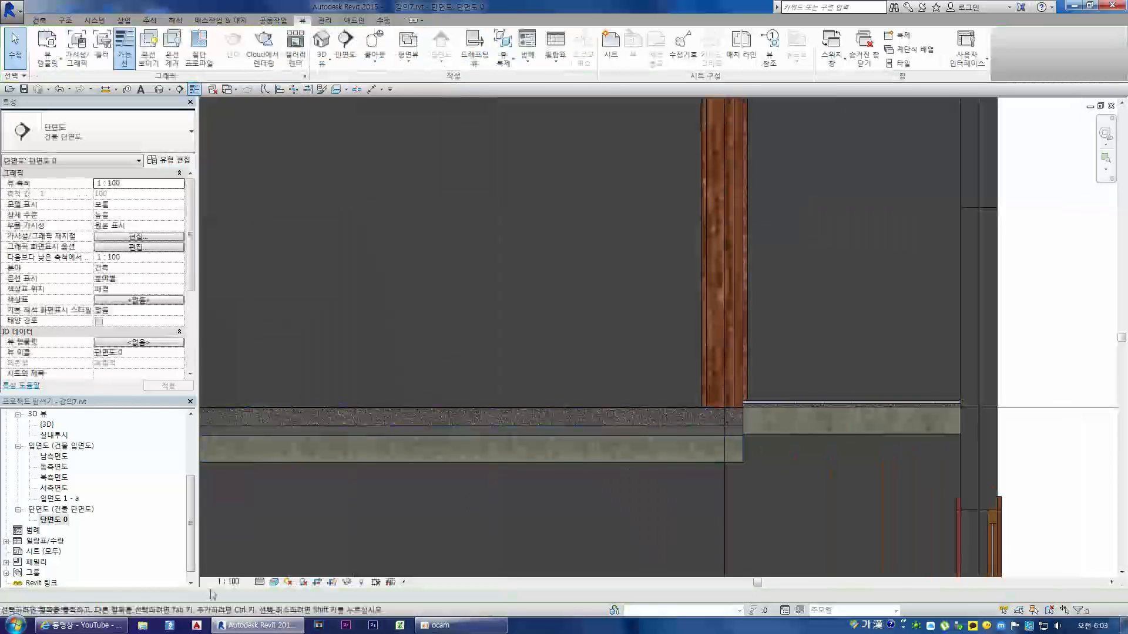
Step: Switch the section view's detail level to 중간 and back to 높음 to compare the floor layer display
left_click(259, 583)
left_click(270, 558)
left_click(259, 582)
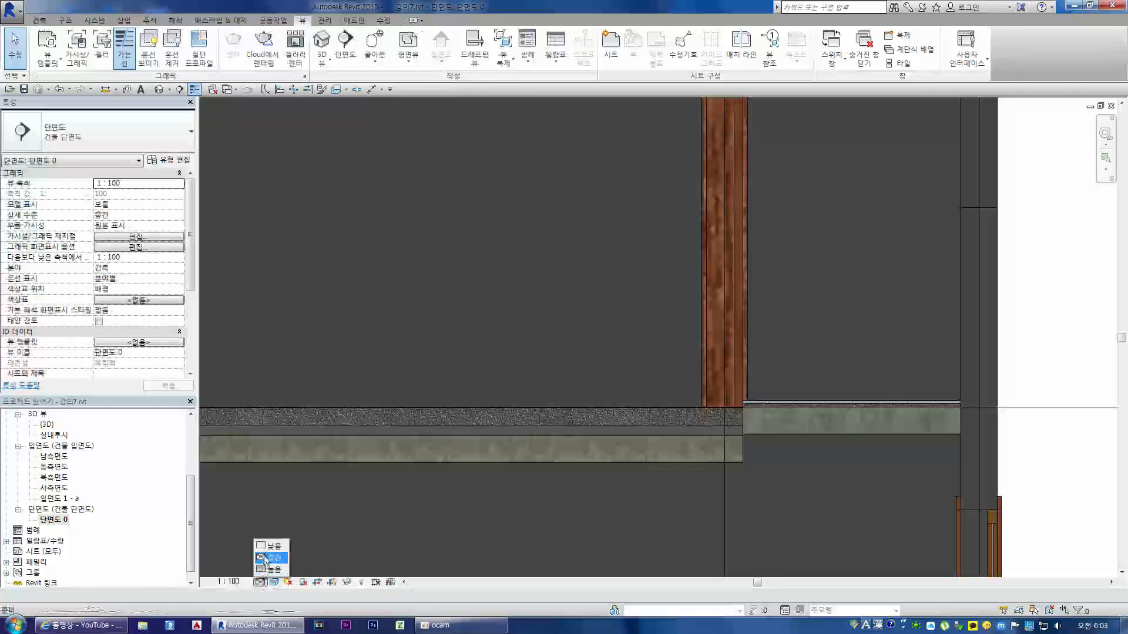
left_click(259, 582)
left_click(272, 558)
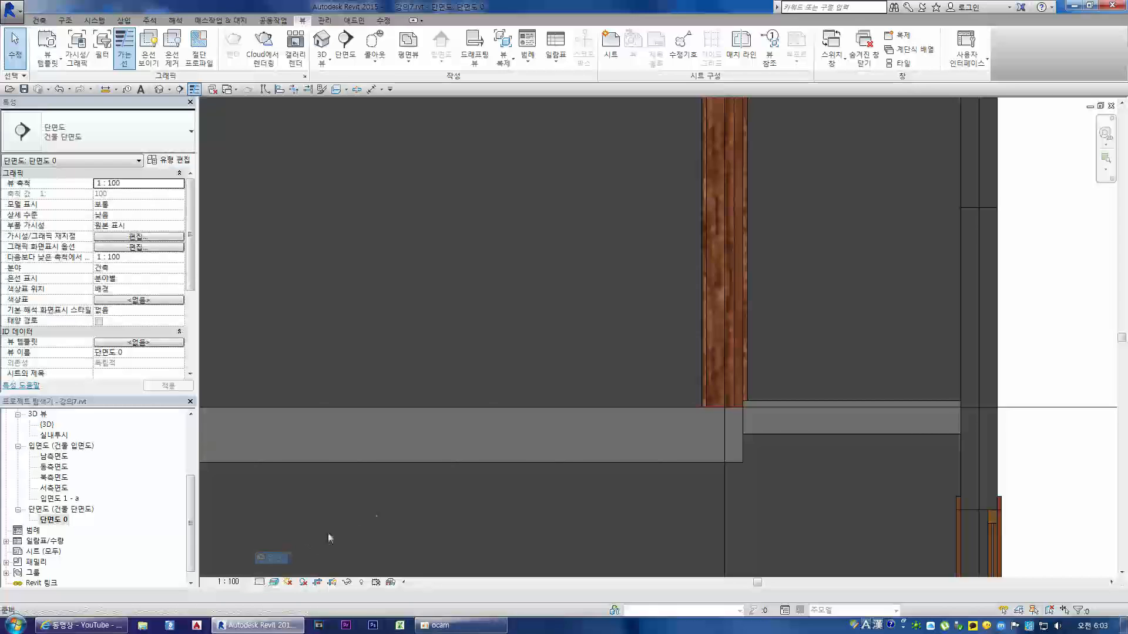
left_click(259, 582)
left_click(271, 571)
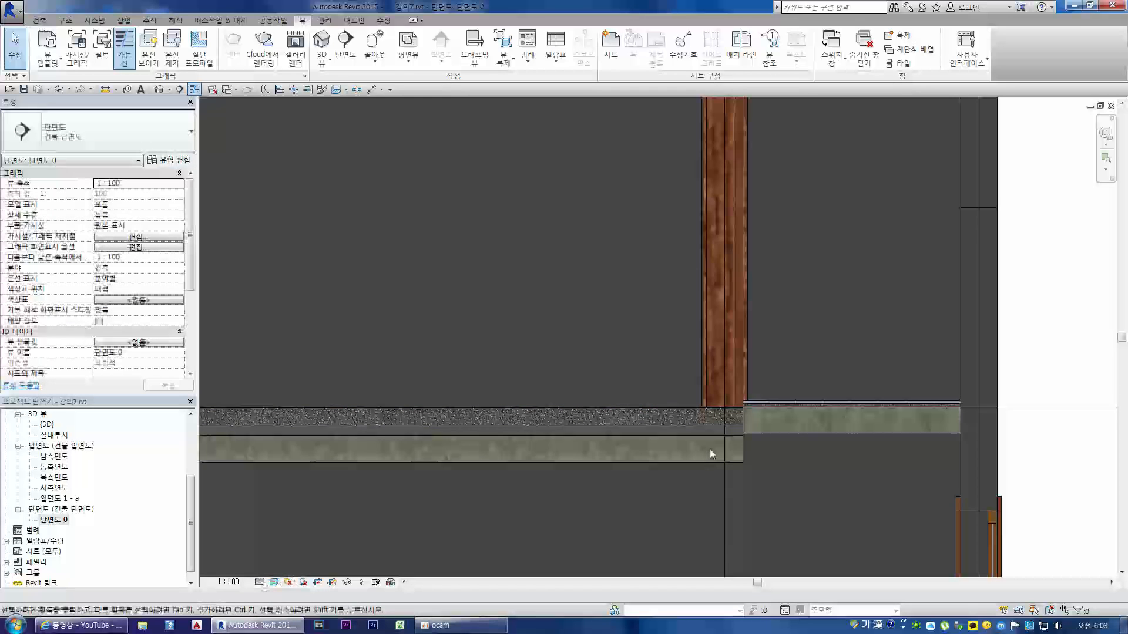
Step: Set the 방바닥 floor's height offset from the 2층 level to 155
left_click(703, 463)
left_click(109, 193)
type("155")
key("Return")
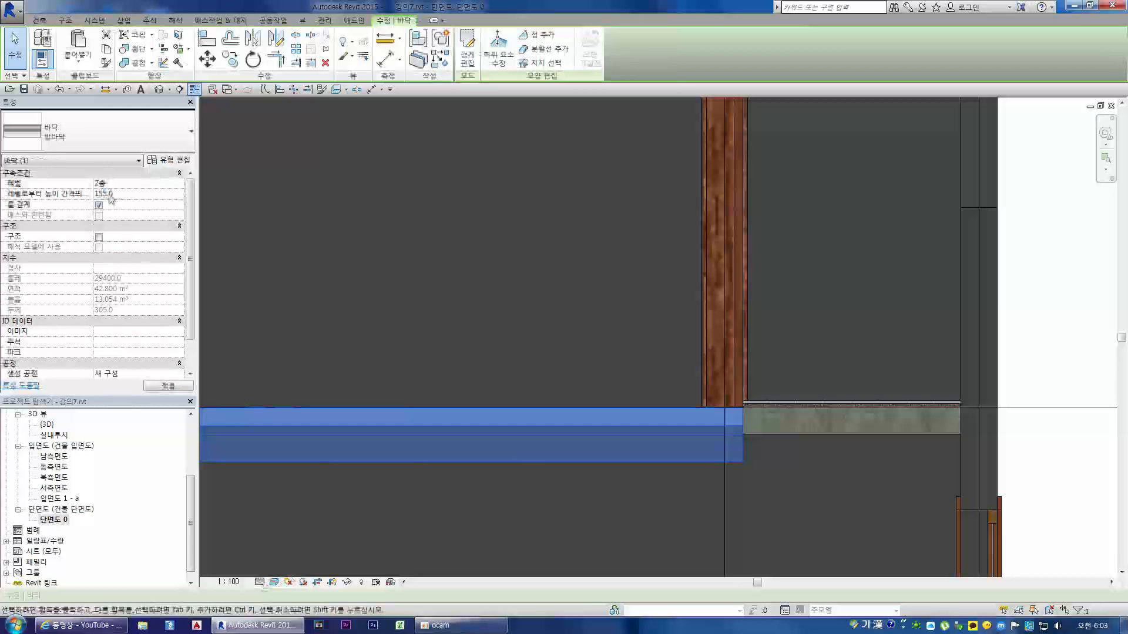
left_click(1055, 363)
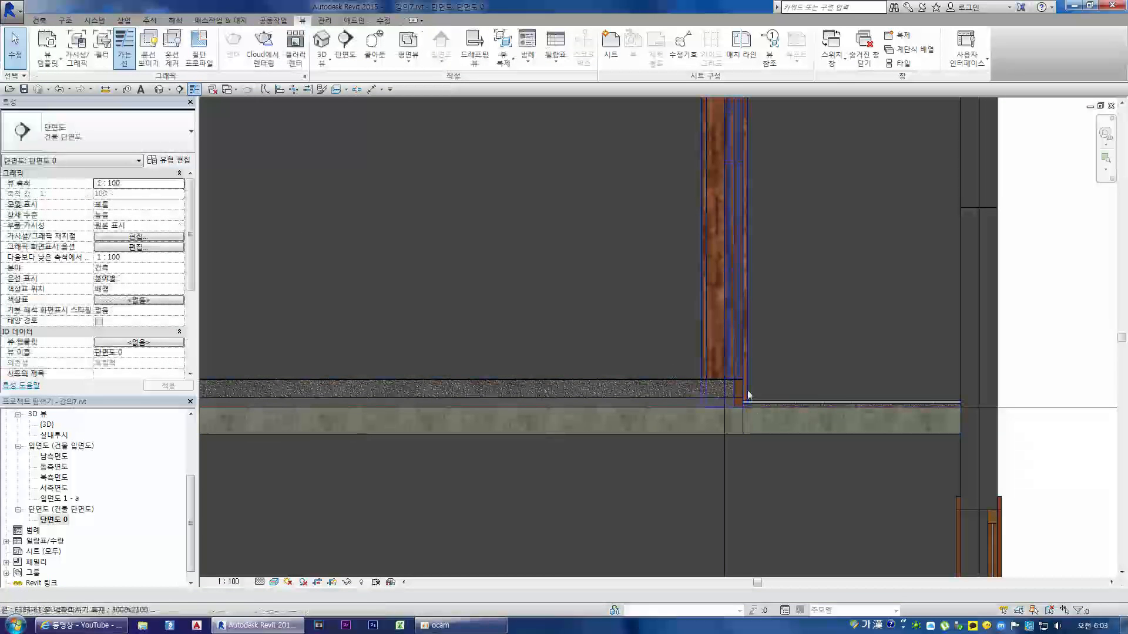
Step: Try to pick a new host for the second-floor 3000x2100 sliding door and undo the resulting placement
scroll(747, 426, "down", 2)
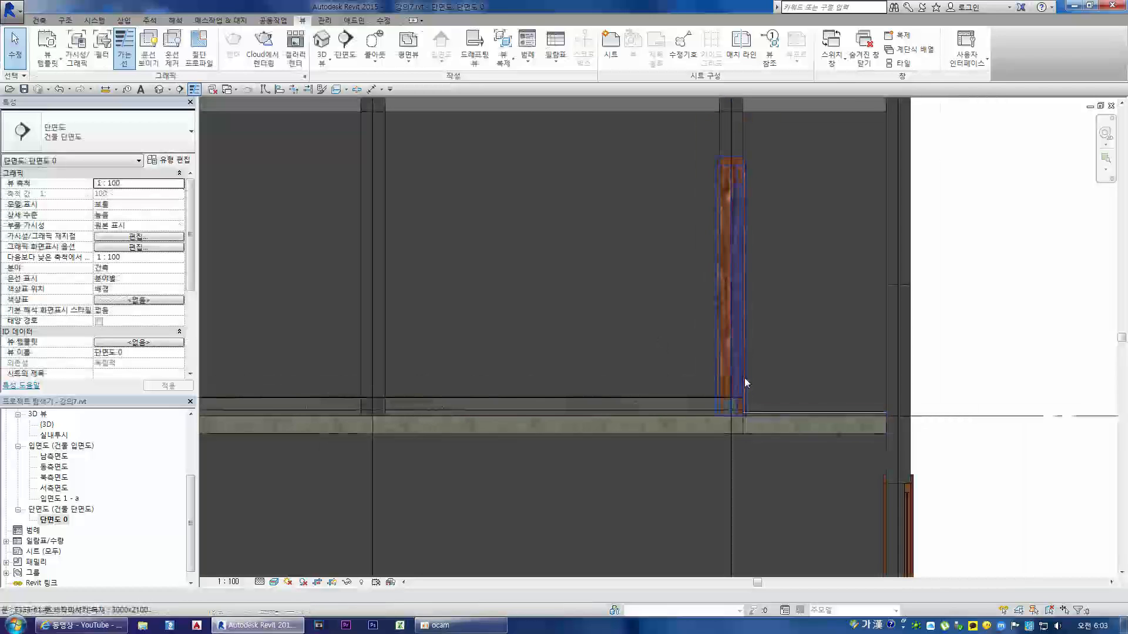
left_click(745, 376)
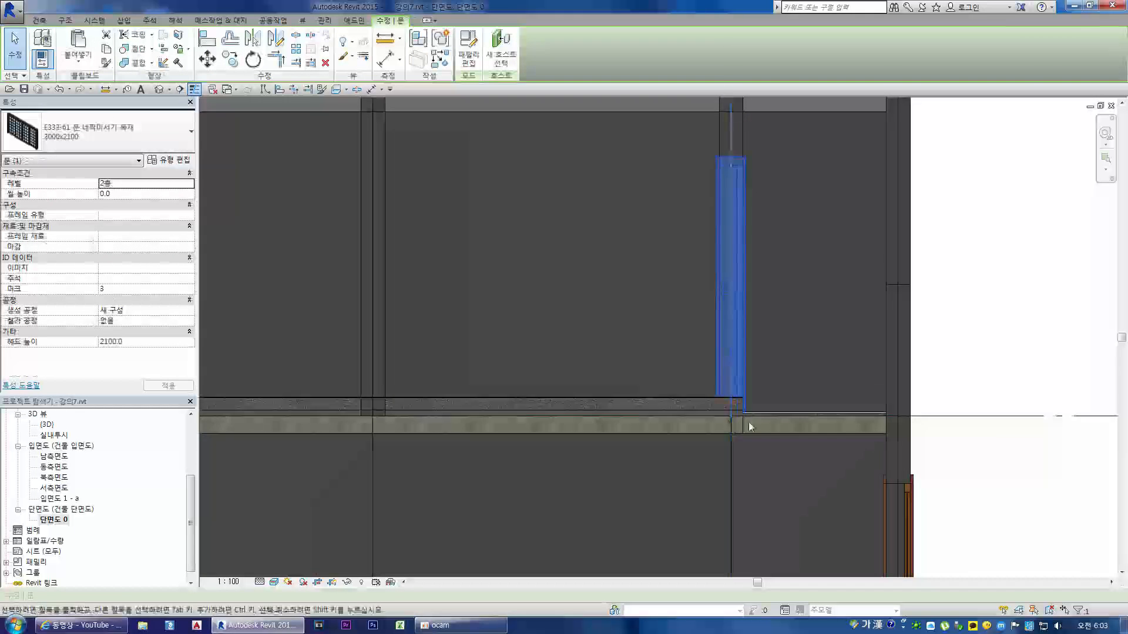
scroll(749, 421, "up", 2)
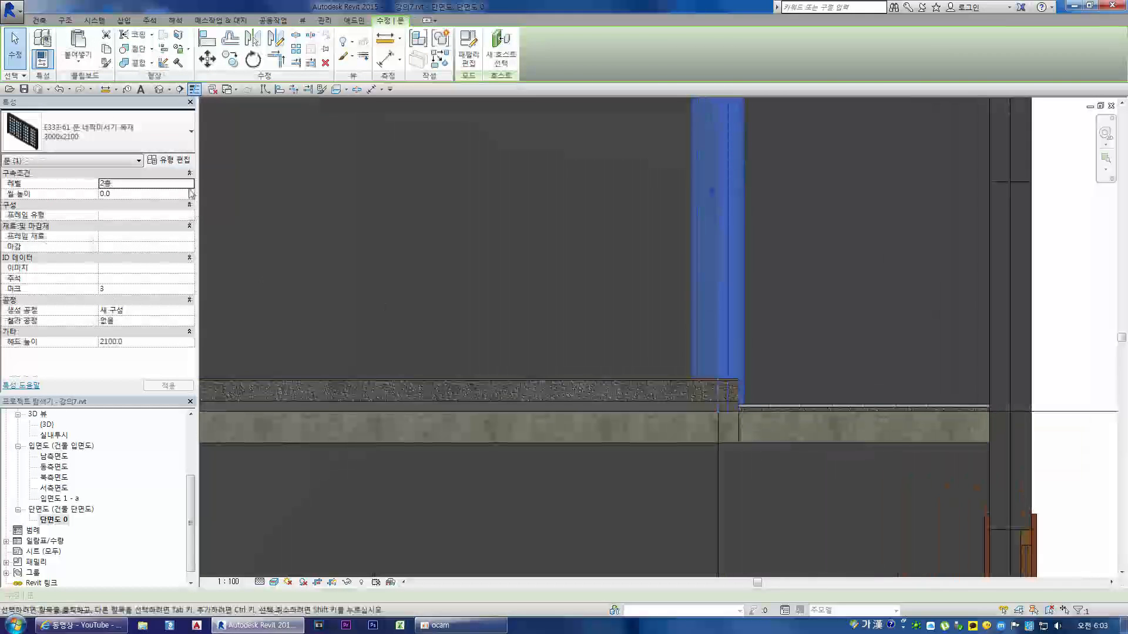
left_click(500, 59)
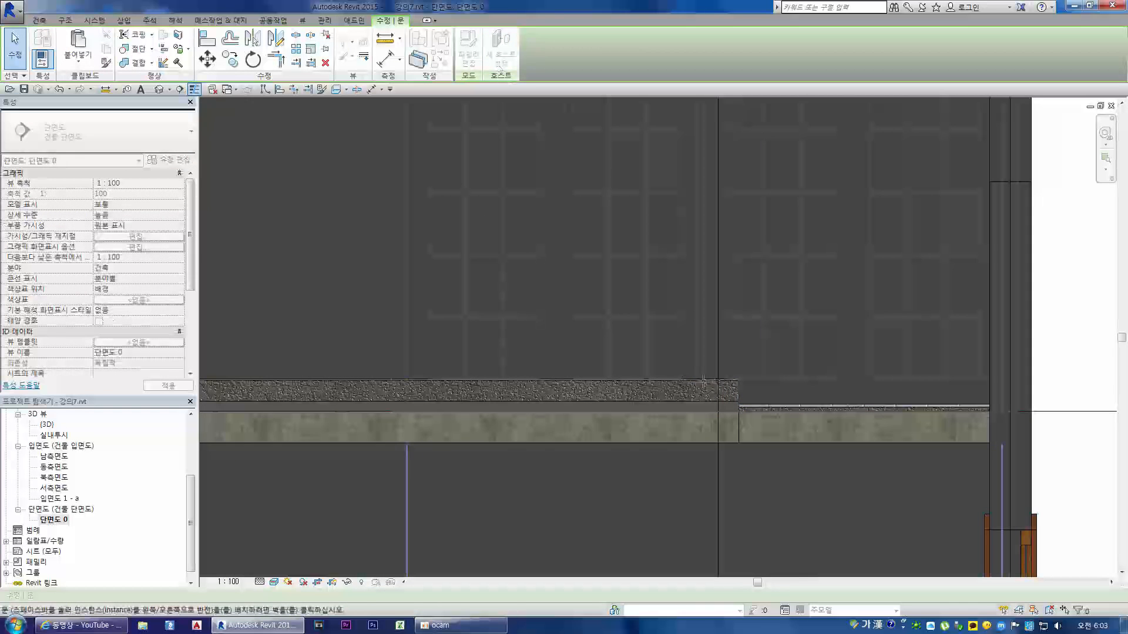
left_click(748, 422)
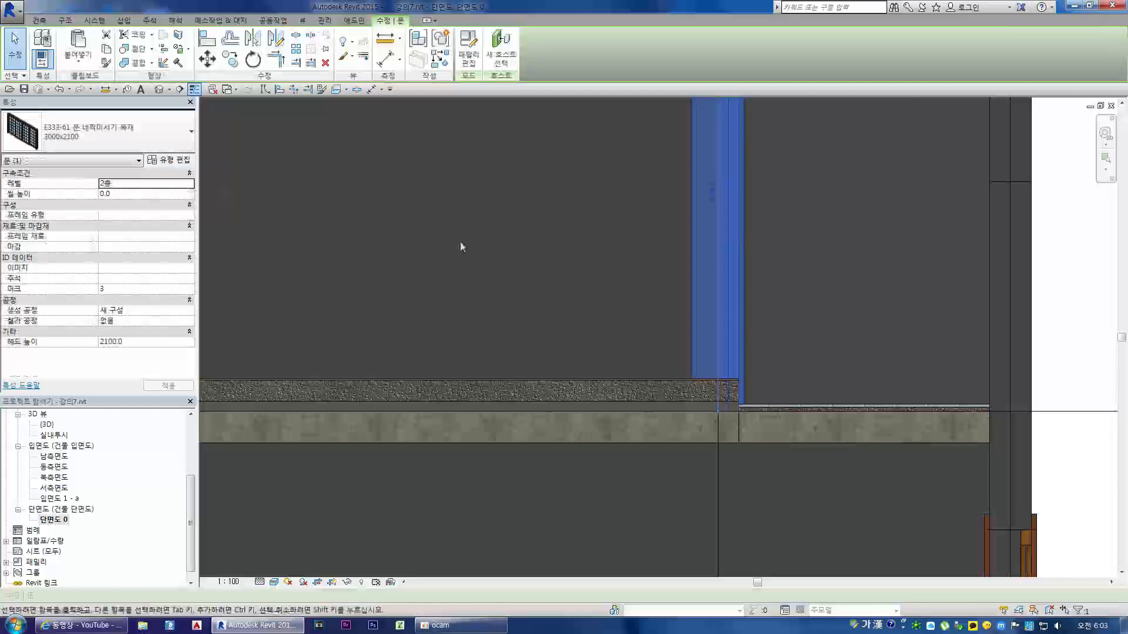
left_click(500, 58)
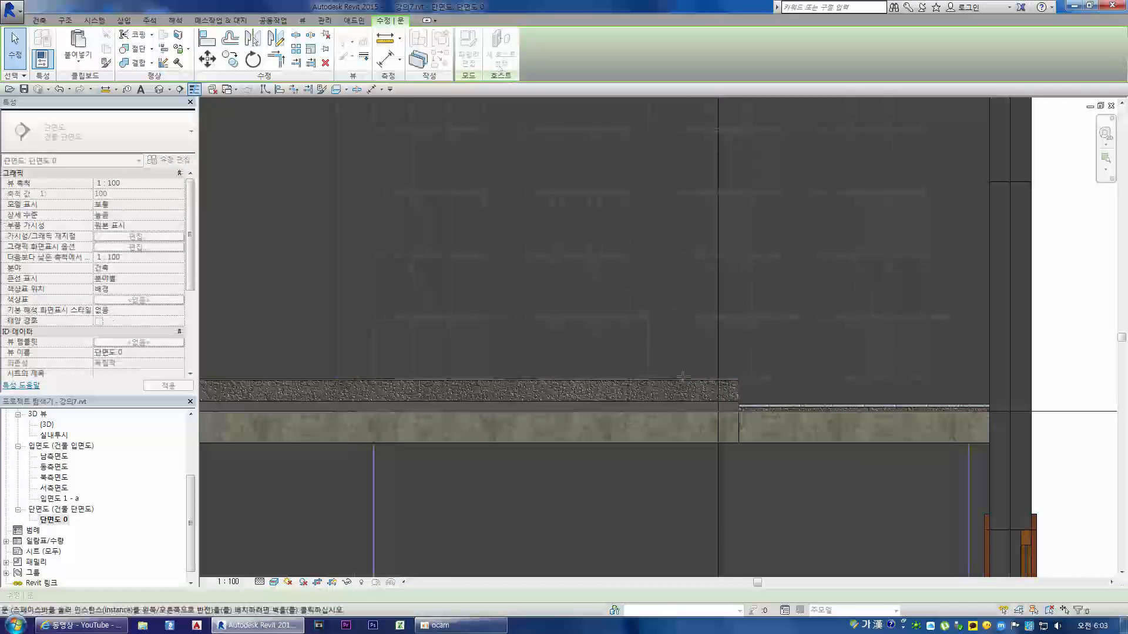
left_click(713, 385)
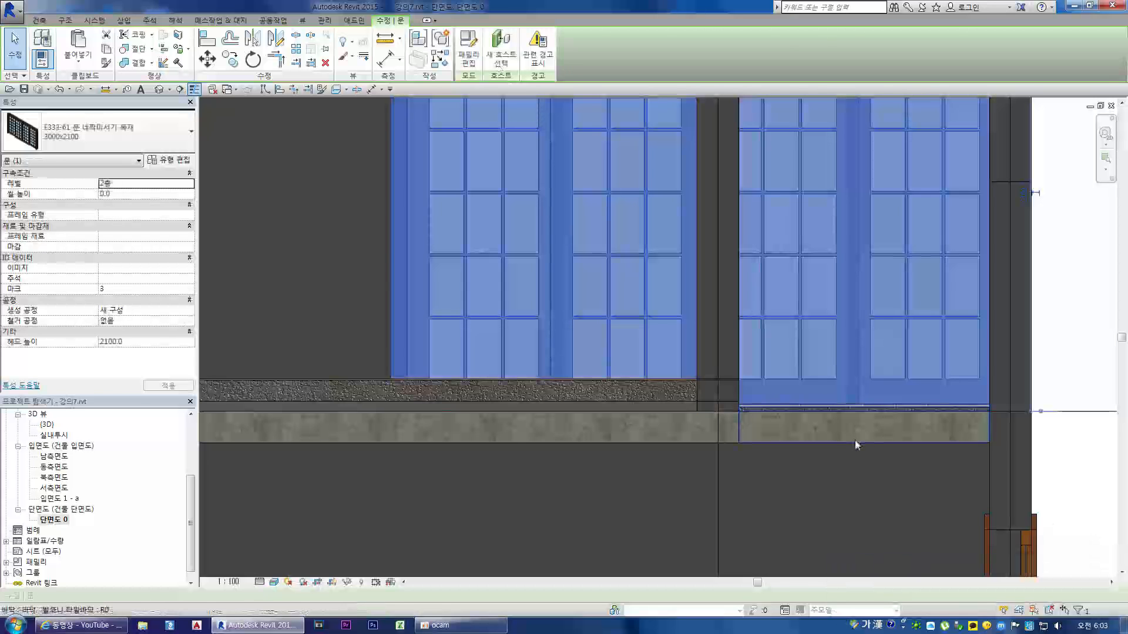
key("Escape")
key("ctrl+z")
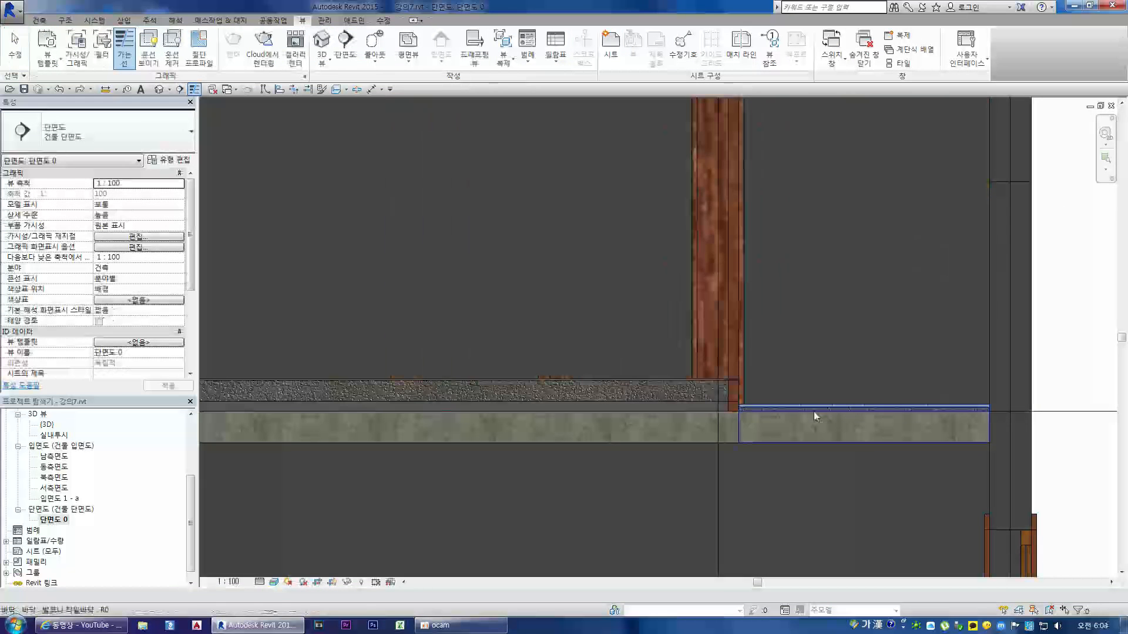
Step: Set the sill height of the second-floor 3000x2100 sliding door to 155
left_click(742, 338)
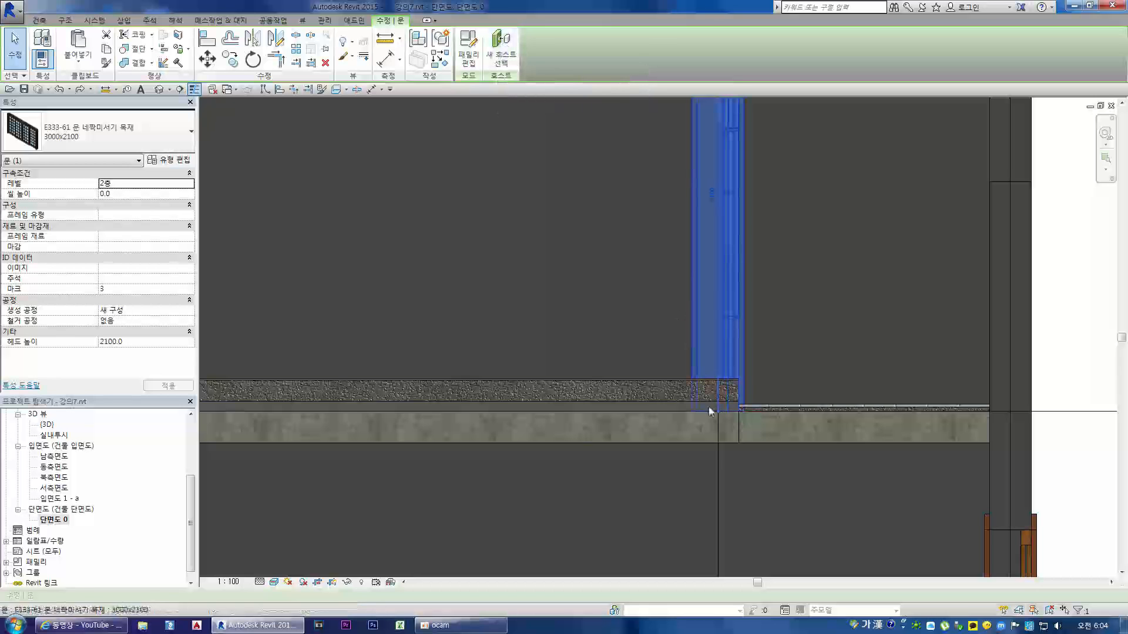
scroll(692, 321, "down", 4)
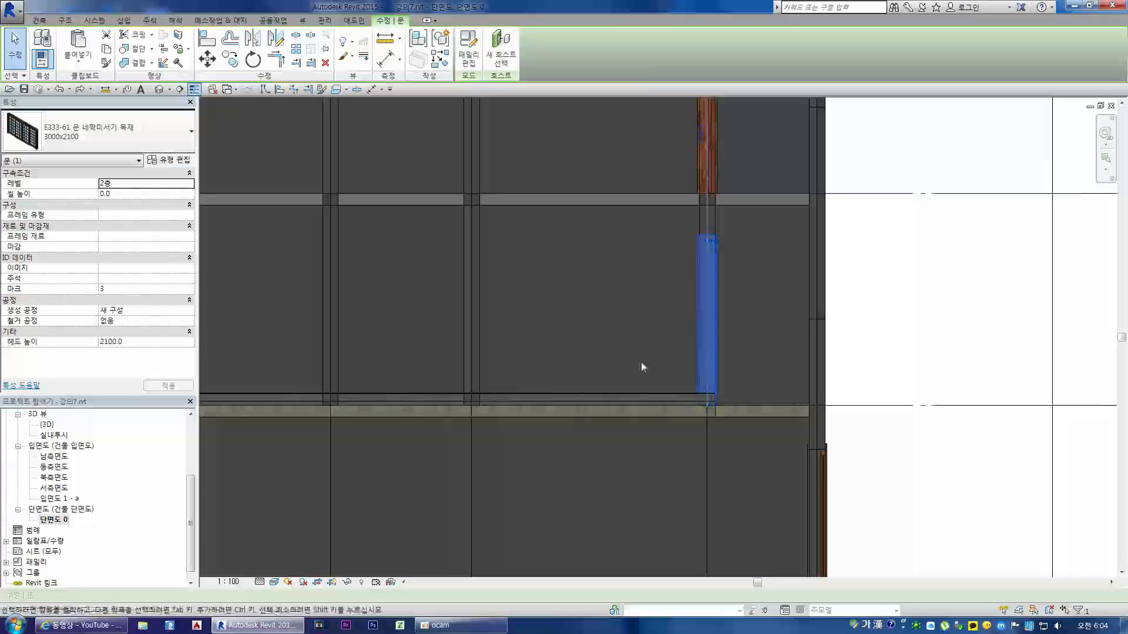
left_click(150, 194)
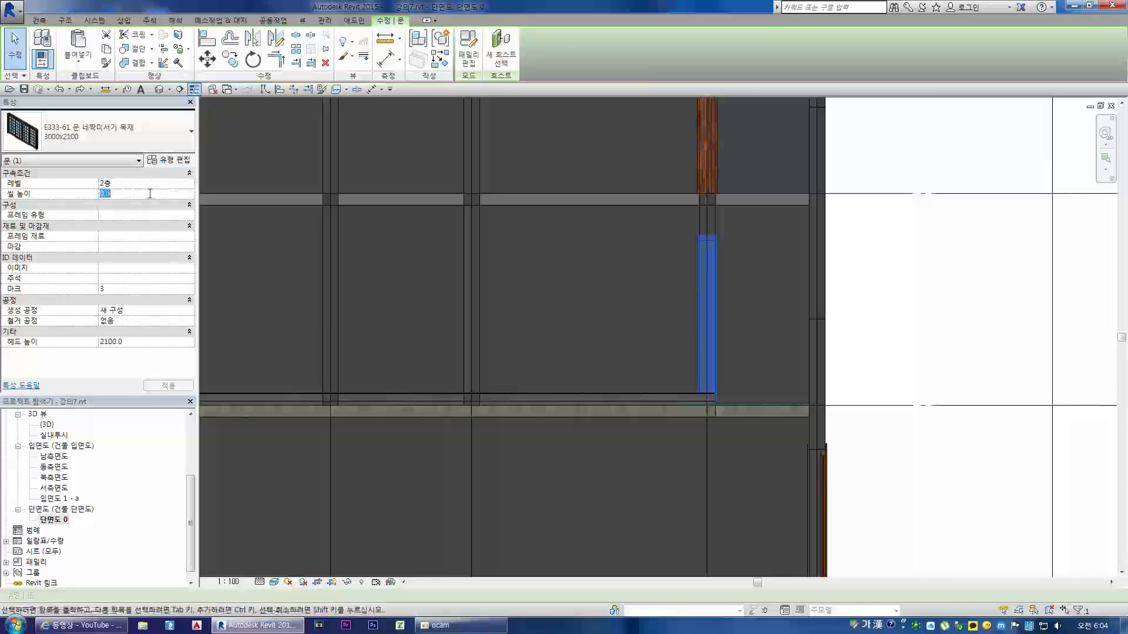
type("1")
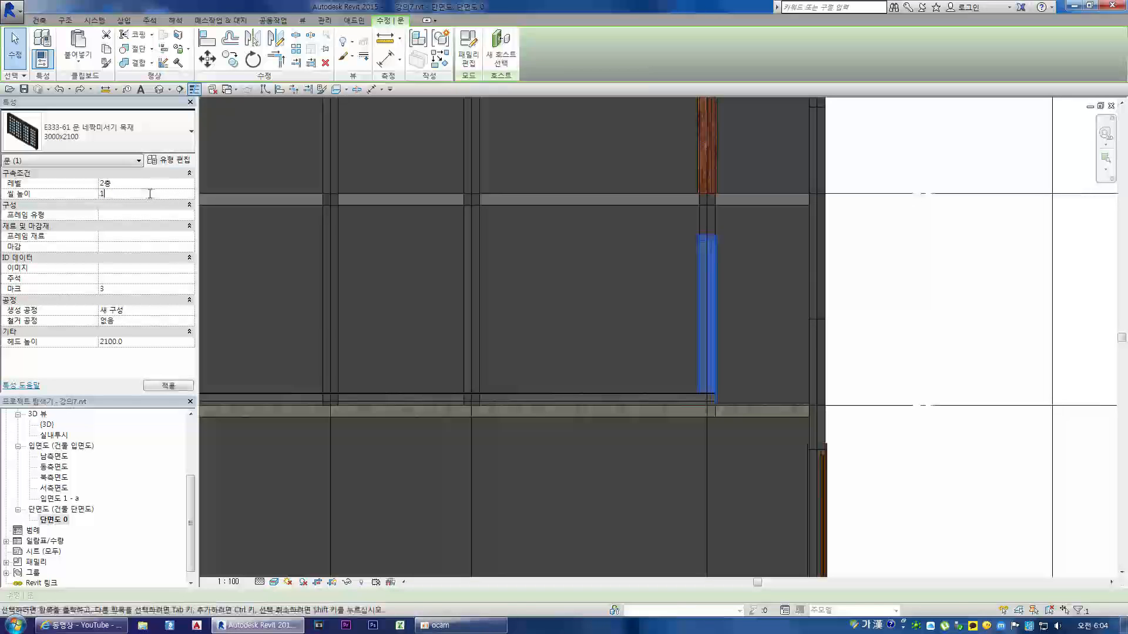
type("55")
key("Return")
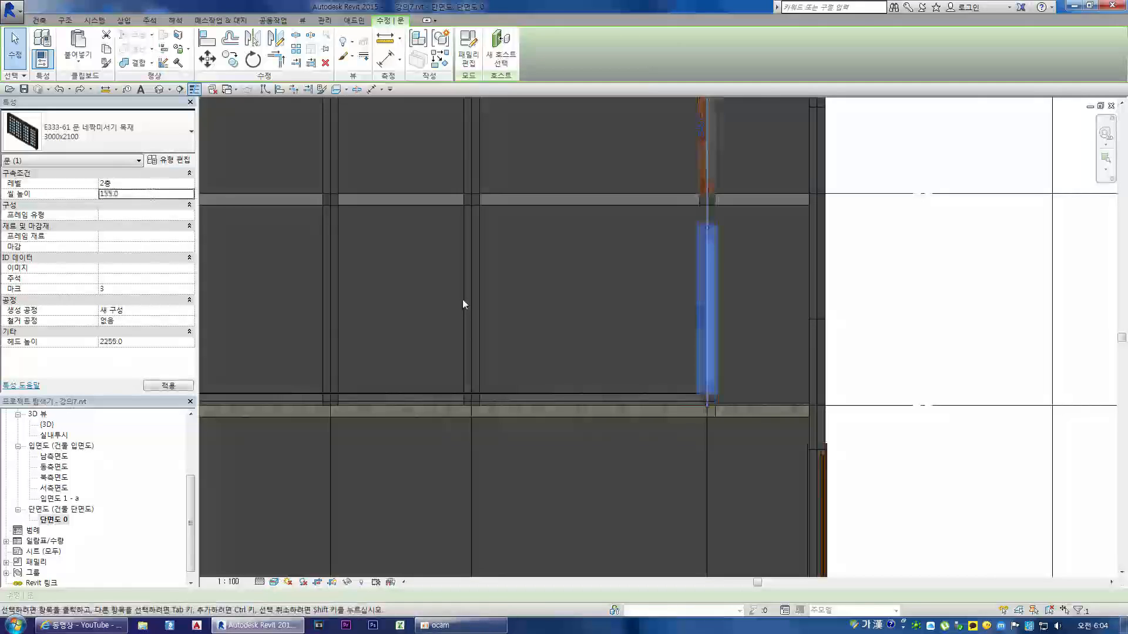
scroll(681, 379, "up", 3)
left_click(699, 408)
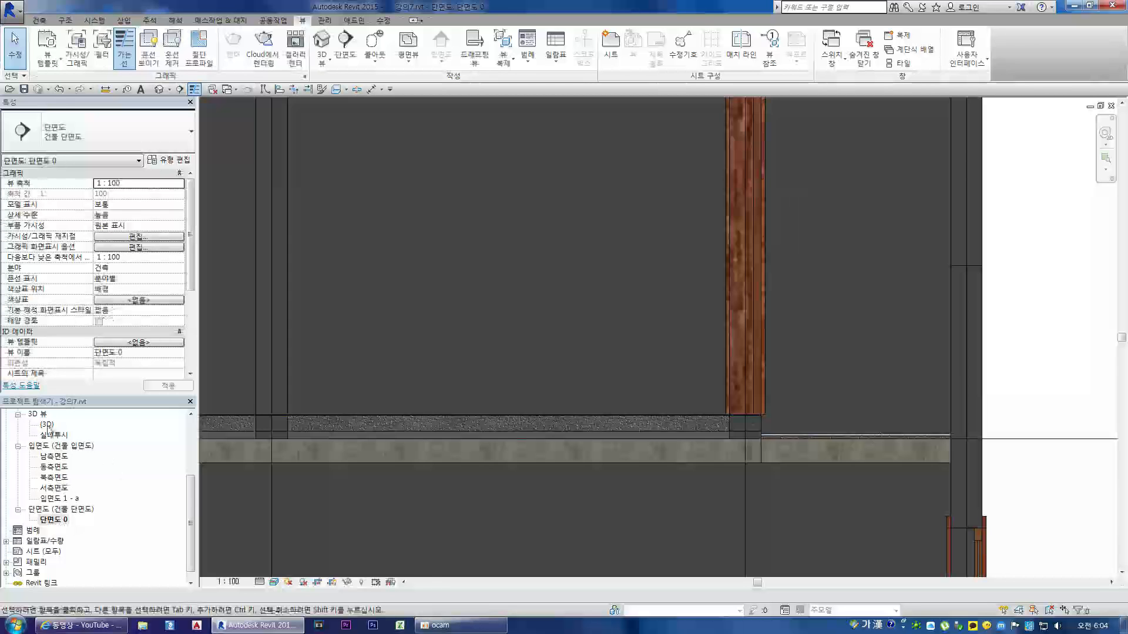
Step: Examine the 방바닥 floor edge beneath the balcony sliding door in the {3D} view
double_click(48, 426)
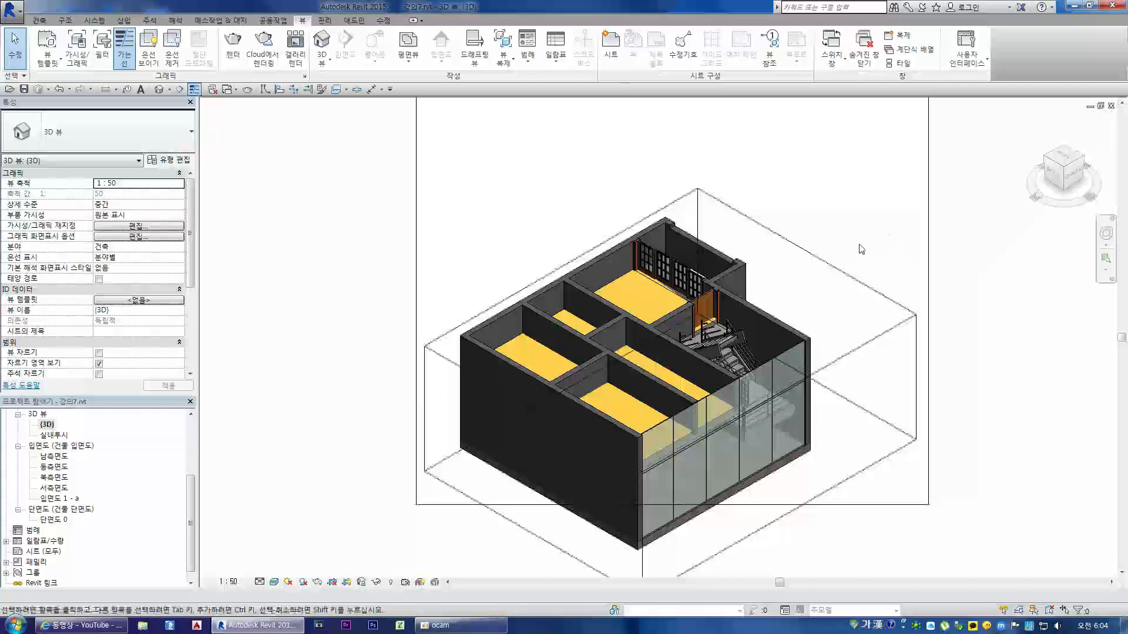
left_click(1084, 158)
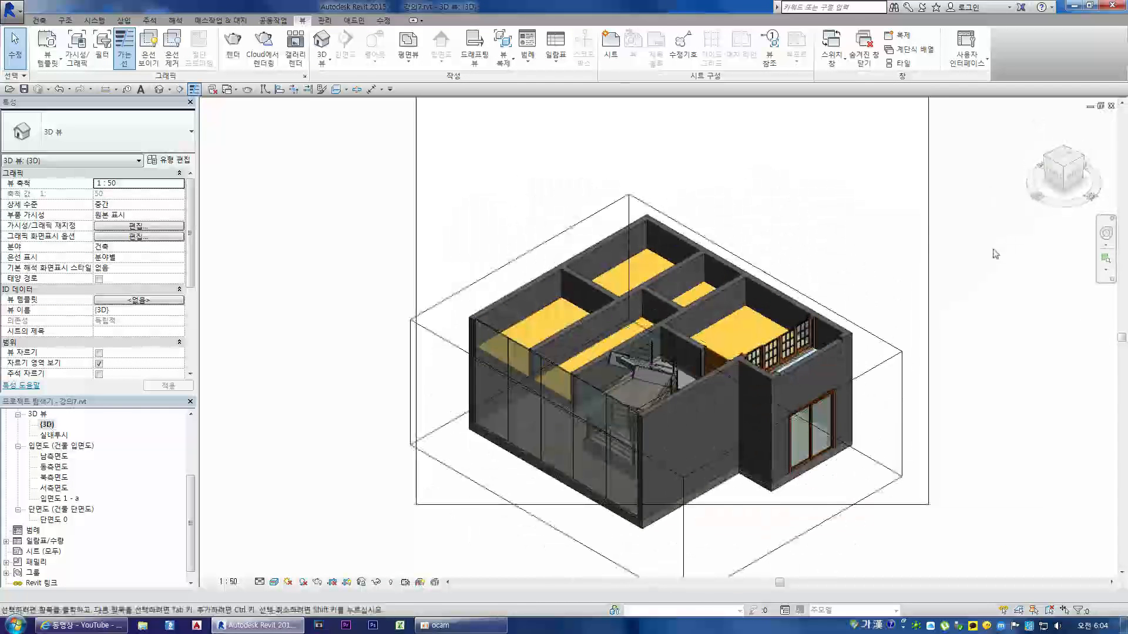
scroll(876, 304, "up", 10)
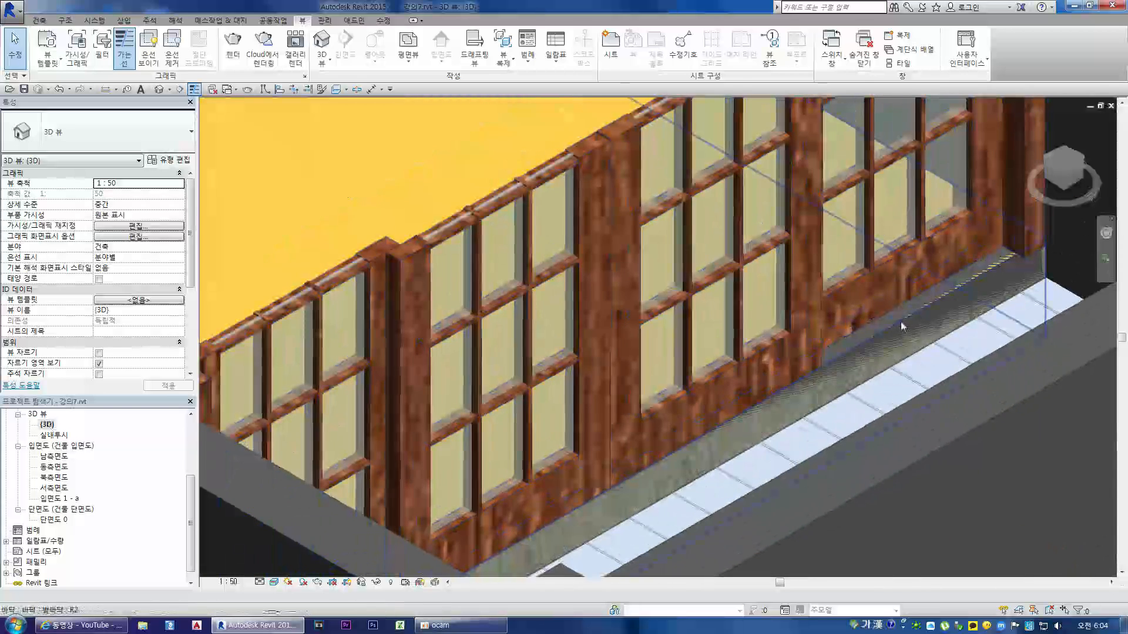
left_click(952, 289)
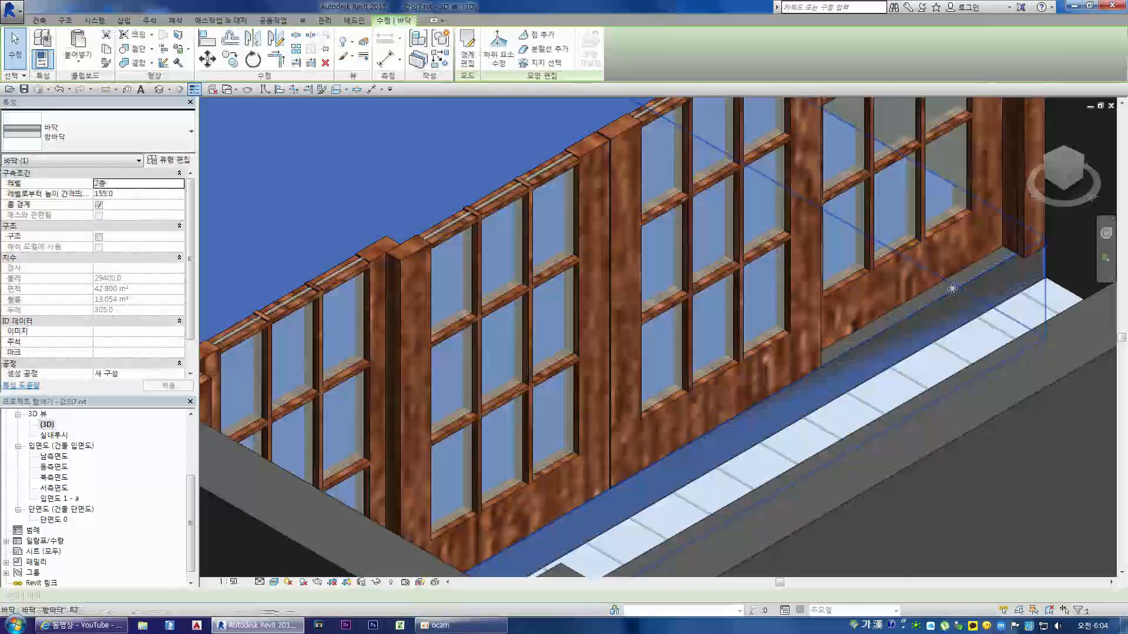
scroll(952, 290, "down", 6)
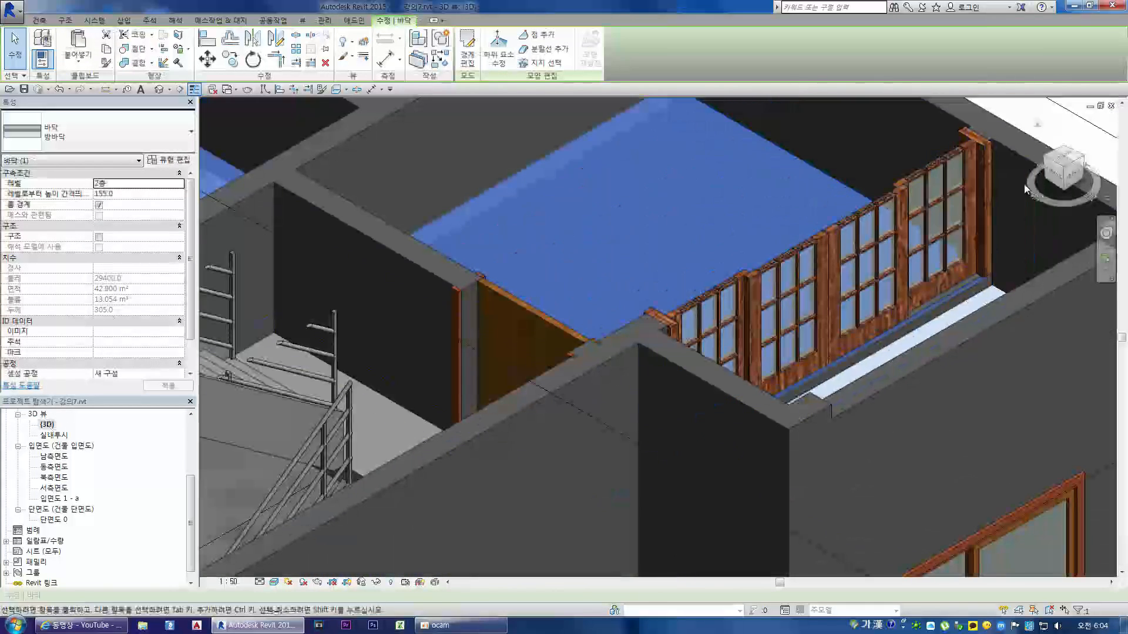
Step: Open the 2층 평면도 and start editing the 방바닥 floor's boundary
left_click_drag(188, 488, 188, 435)
double_click(57, 456)
scroll(624, 281, "up", 5)
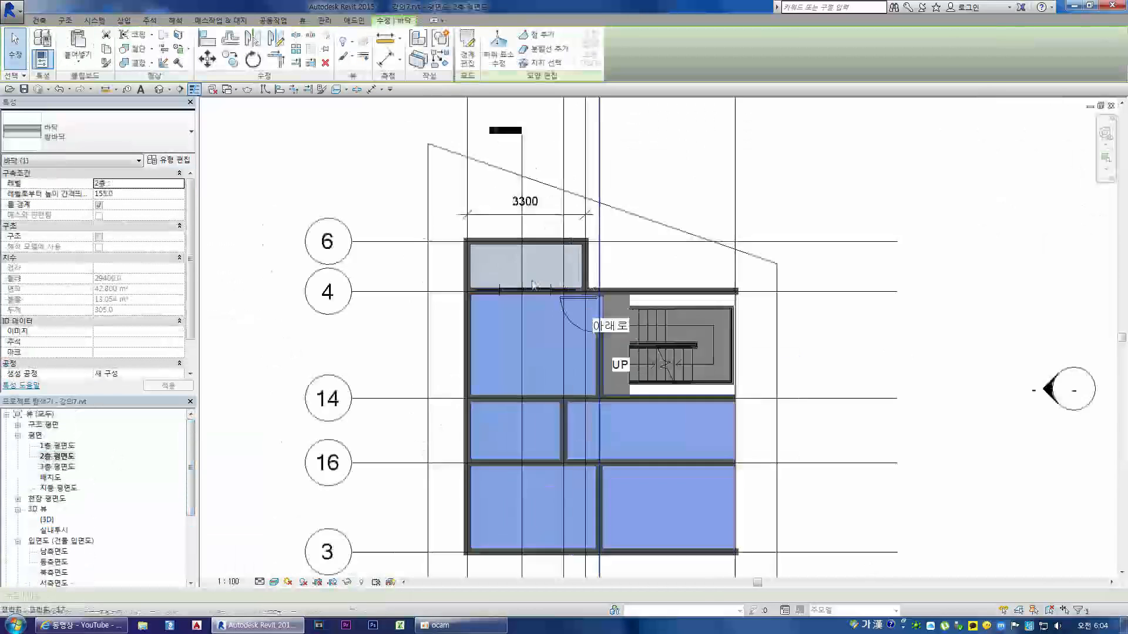
double_click(470, 219)
scroll(486, 284, "up", 2)
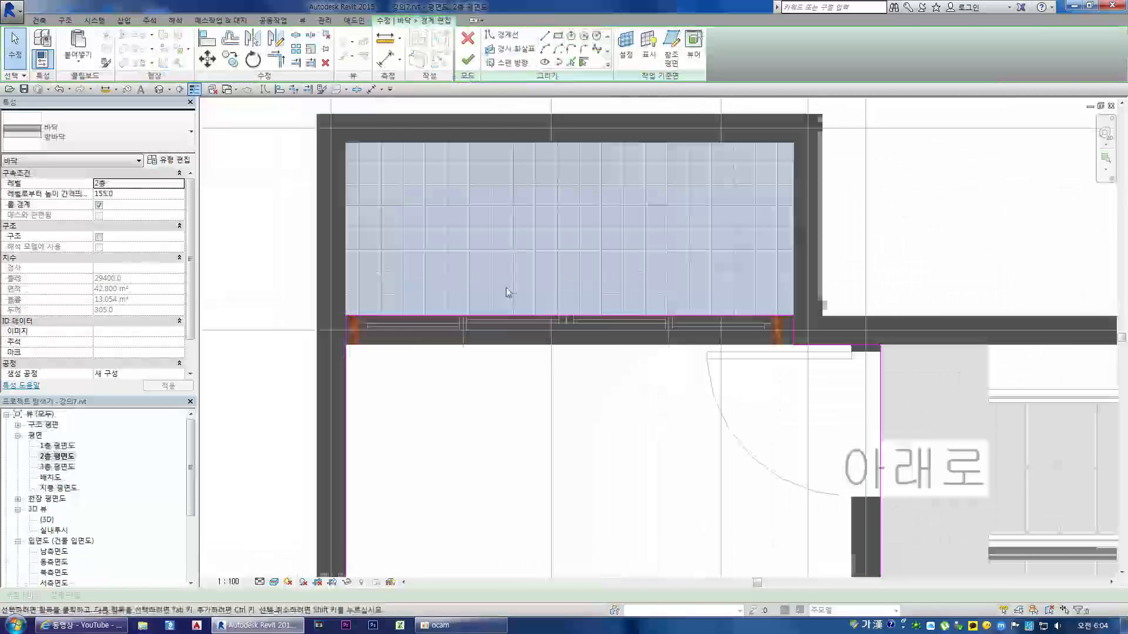
Step: Move the boundary line beneath the balcony sliding door to the room-side wall face, deleting the segment that becomes too short
left_click(513, 320)
left_click_drag(508, 341, 507, 343)
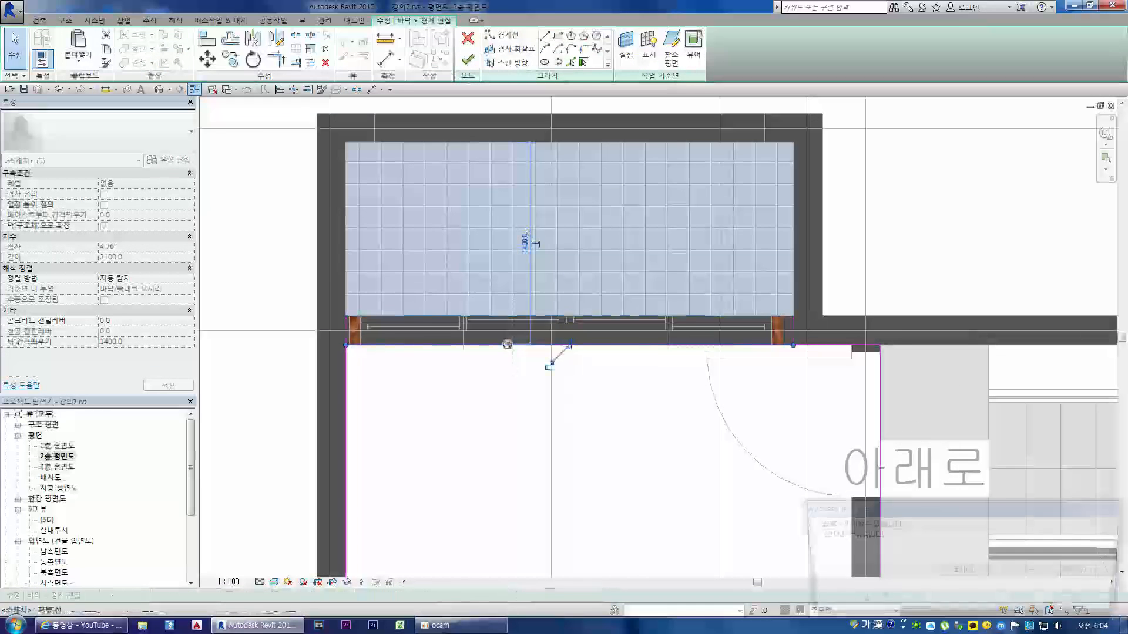
left_click(865, 602)
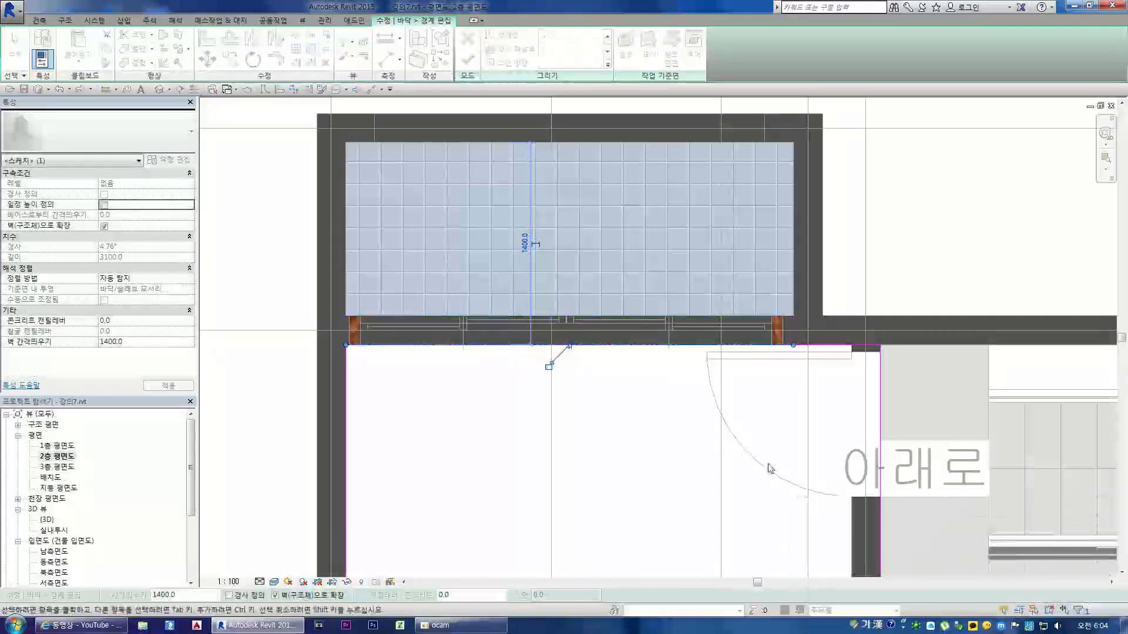
left_click(842, 347)
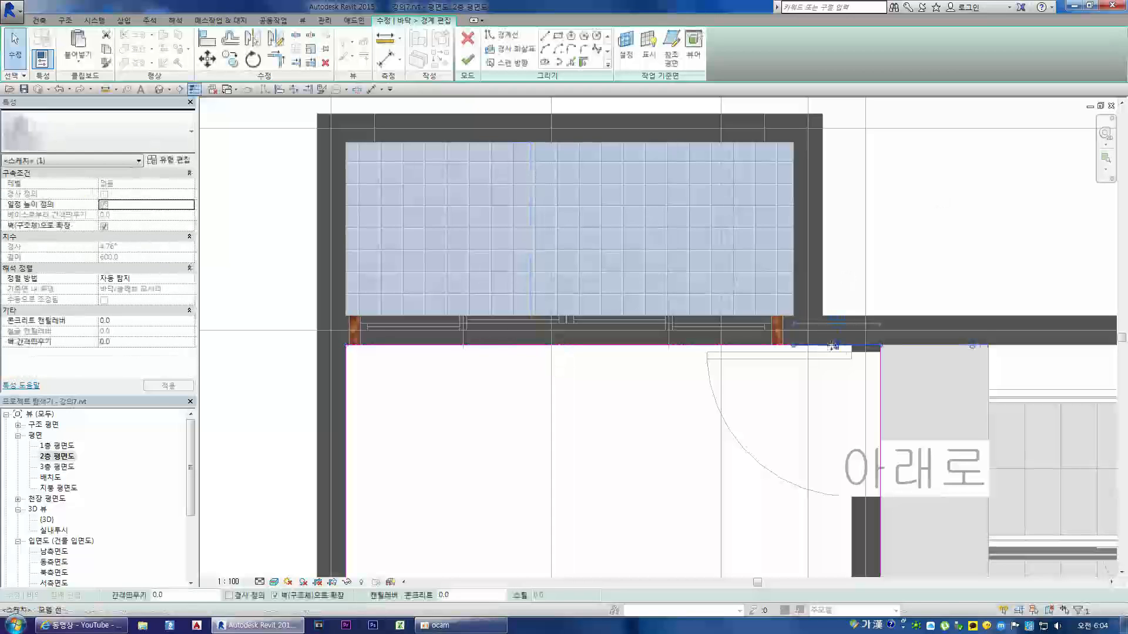
key("Escape")
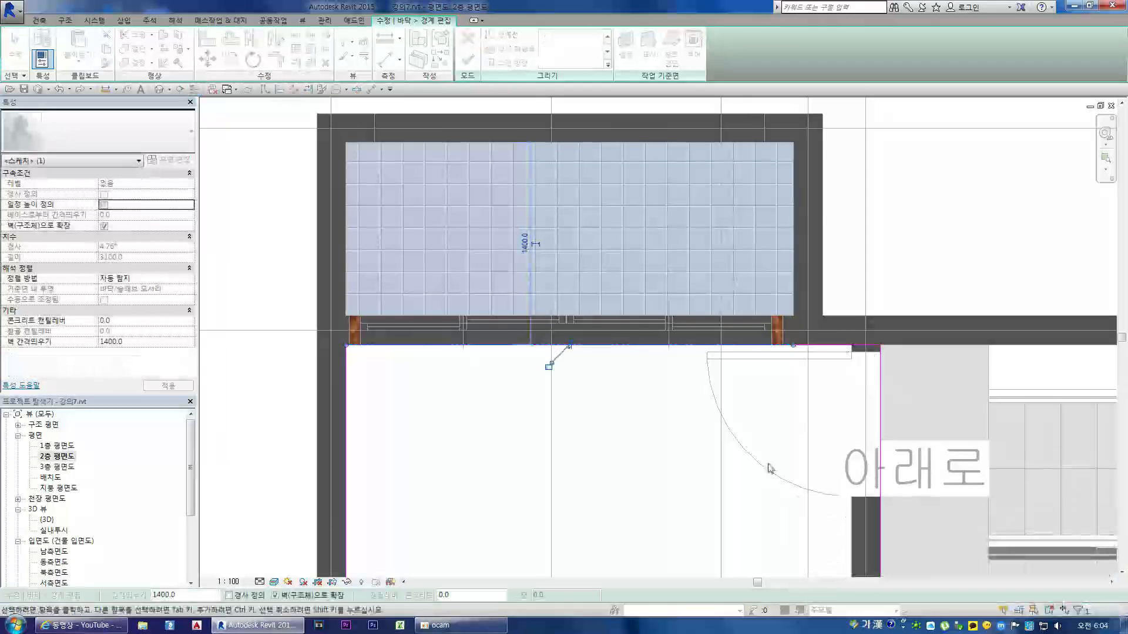
left_click(943, 189)
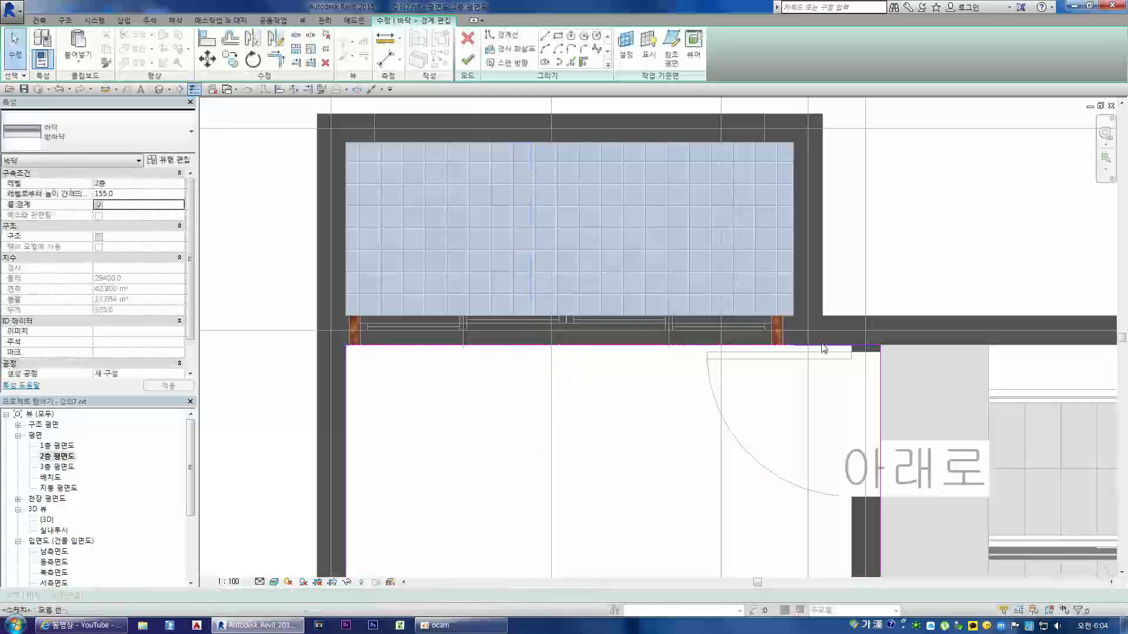
Step: Remove the short boundary segment beside the sliding door and trim the door-side line and stair-side line to a corner
left_click(840, 348)
key("Escape")
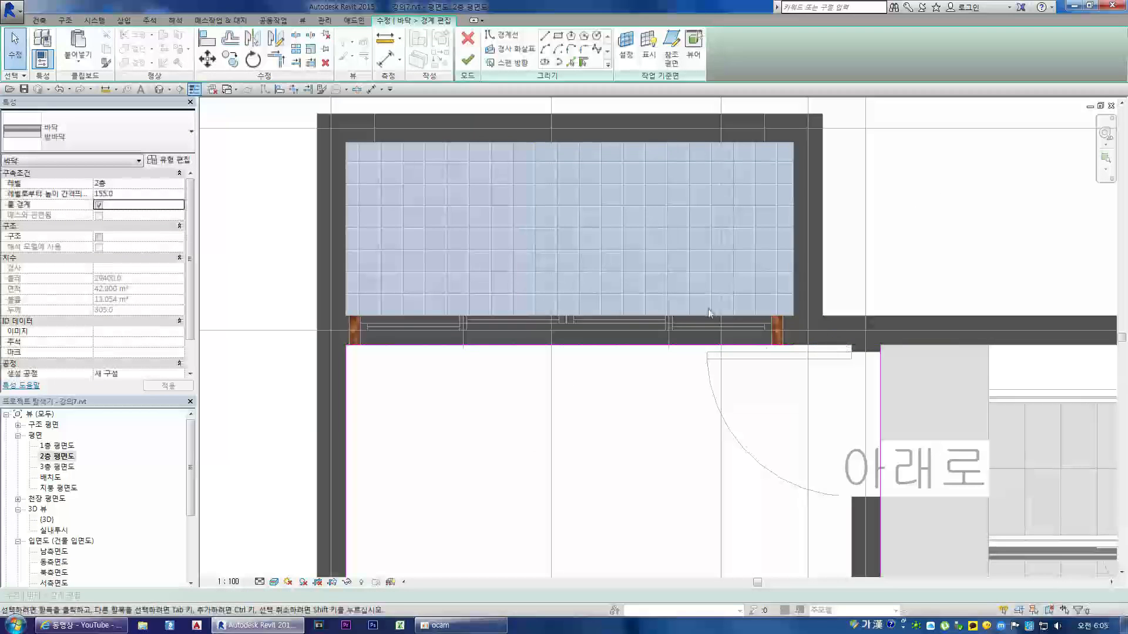
key("t")
key("r")
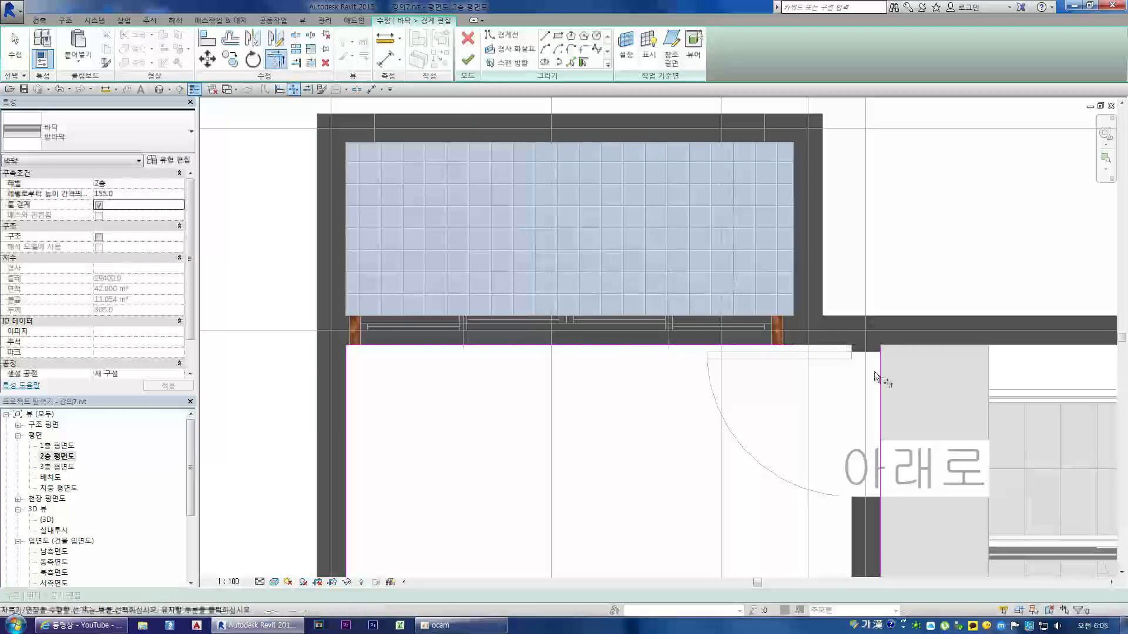
left_click(882, 379)
left_click(790, 348)
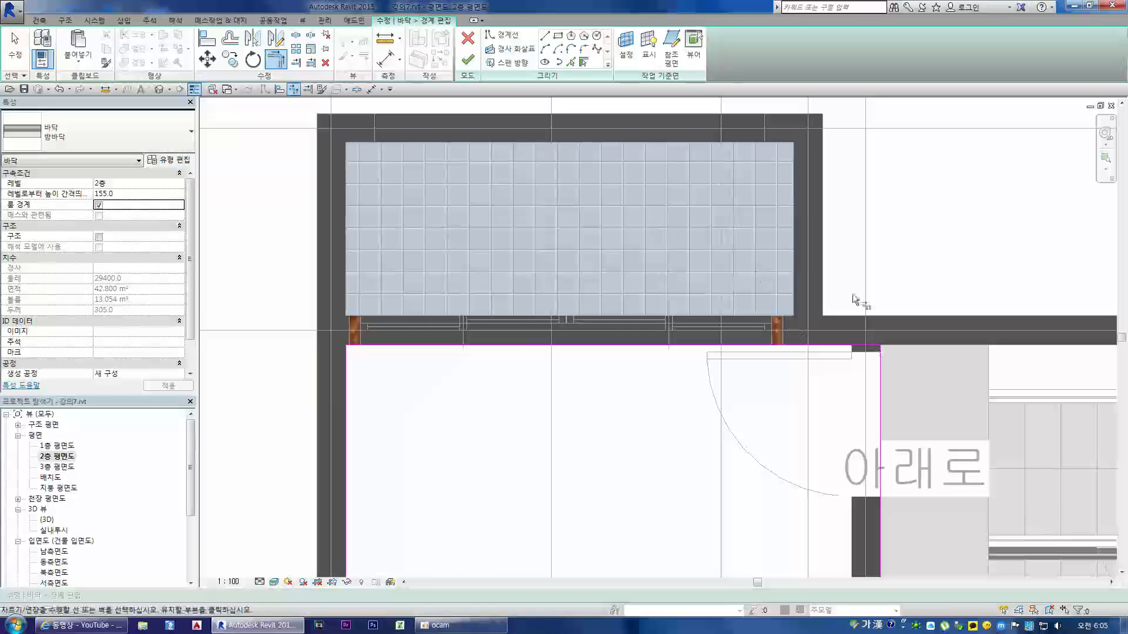
Step: Finish the floor boundary without joining or cutting the overlapping walls and return to the {3D} view
left_click(467, 59)
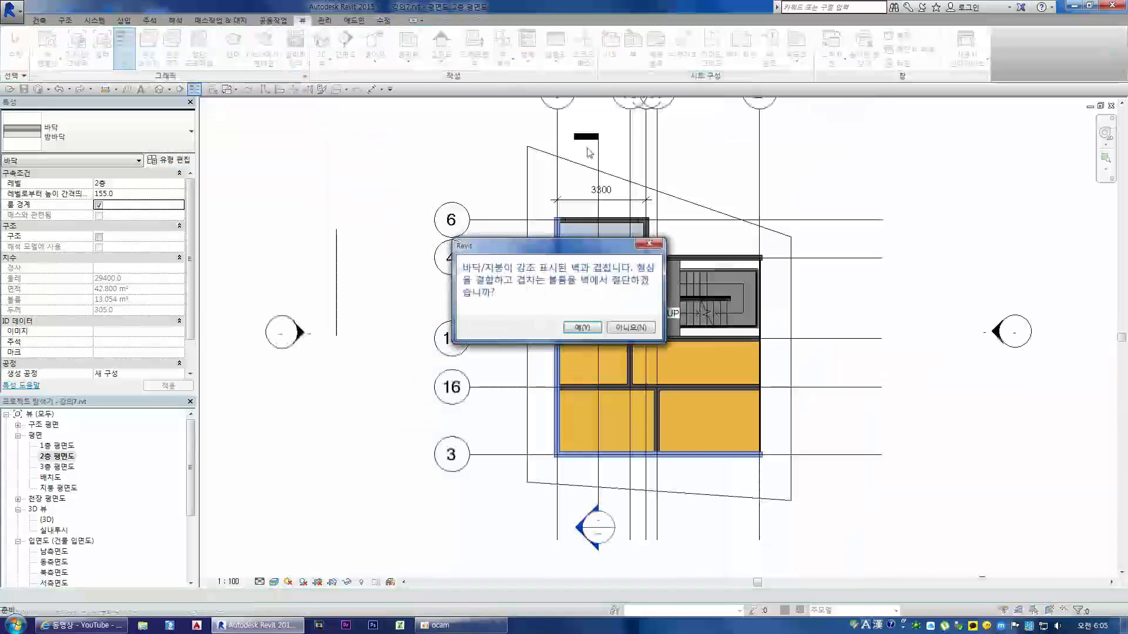
left_click(625, 326)
scroll(554, 275, "down", 6)
left_click(727, 252)
scroll(542, 205, "down", 4)
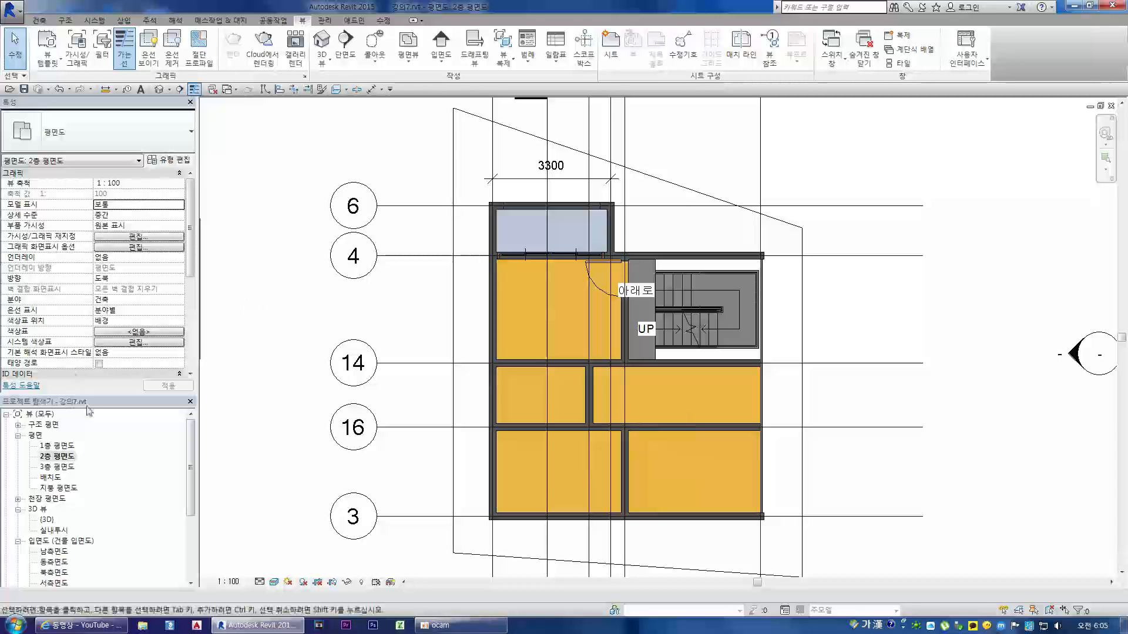
double_click(47, 519)
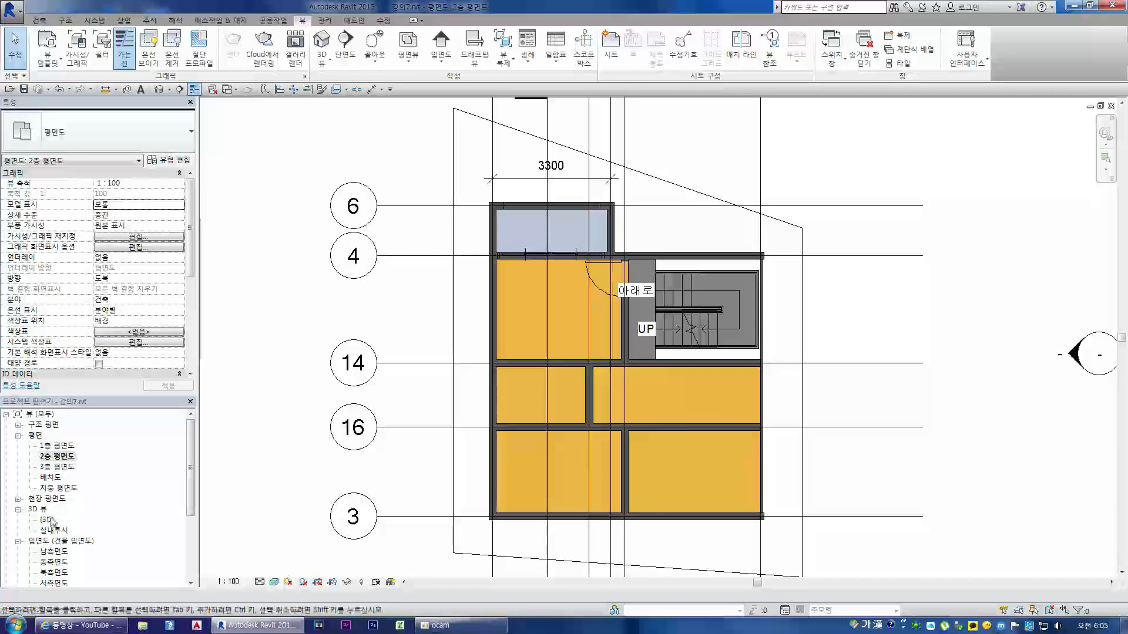
scroll(546, 262, "down", 6)
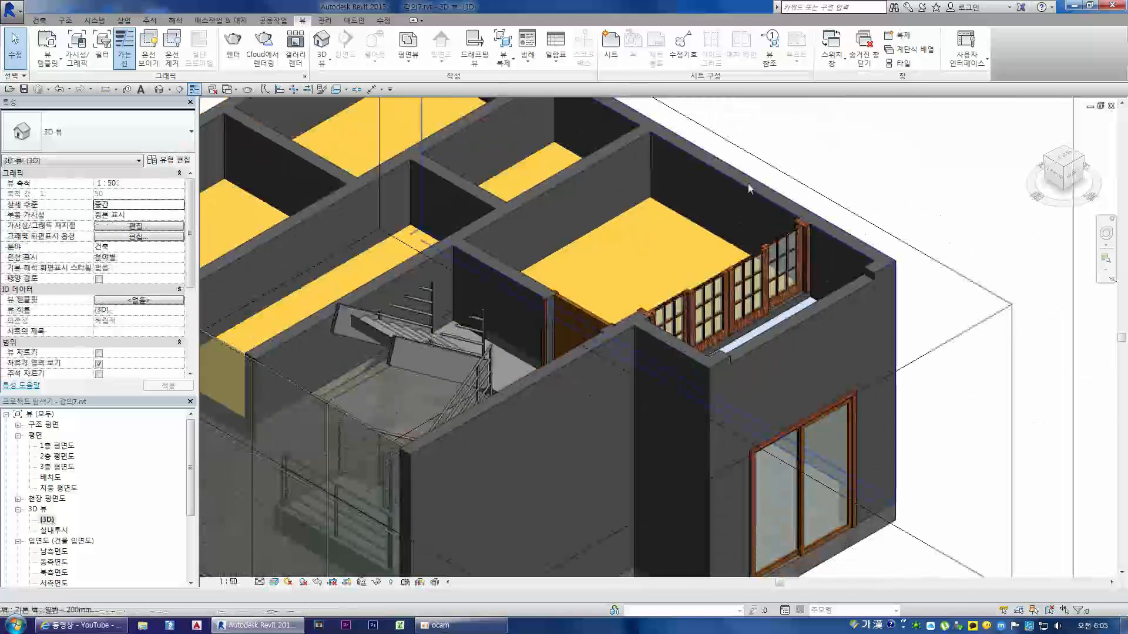
Step: Duplicate the wall type 일반 - 200mm of the long exterior wall beside the balcony room as 백색페인트
left_click(728, 194)
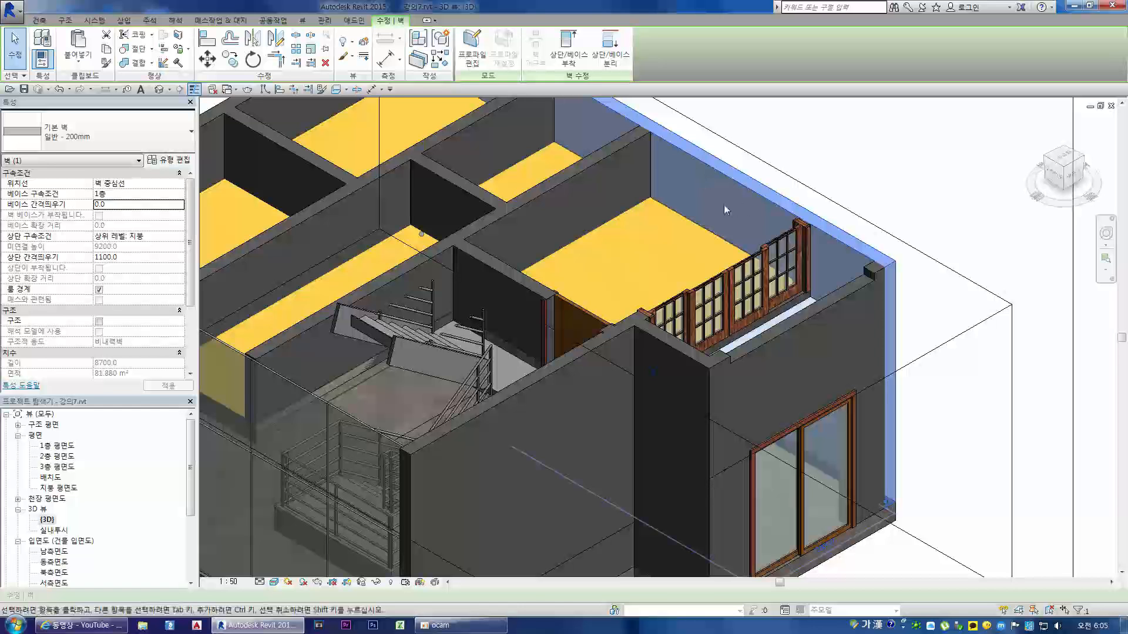
key("Escape")
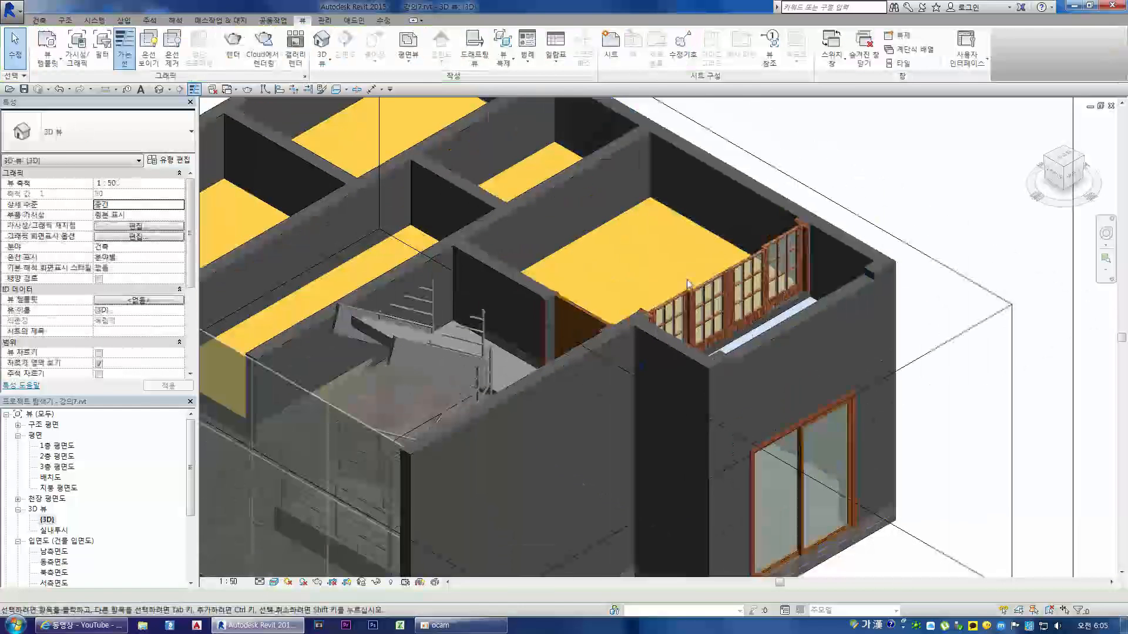
left_click(748, 187)
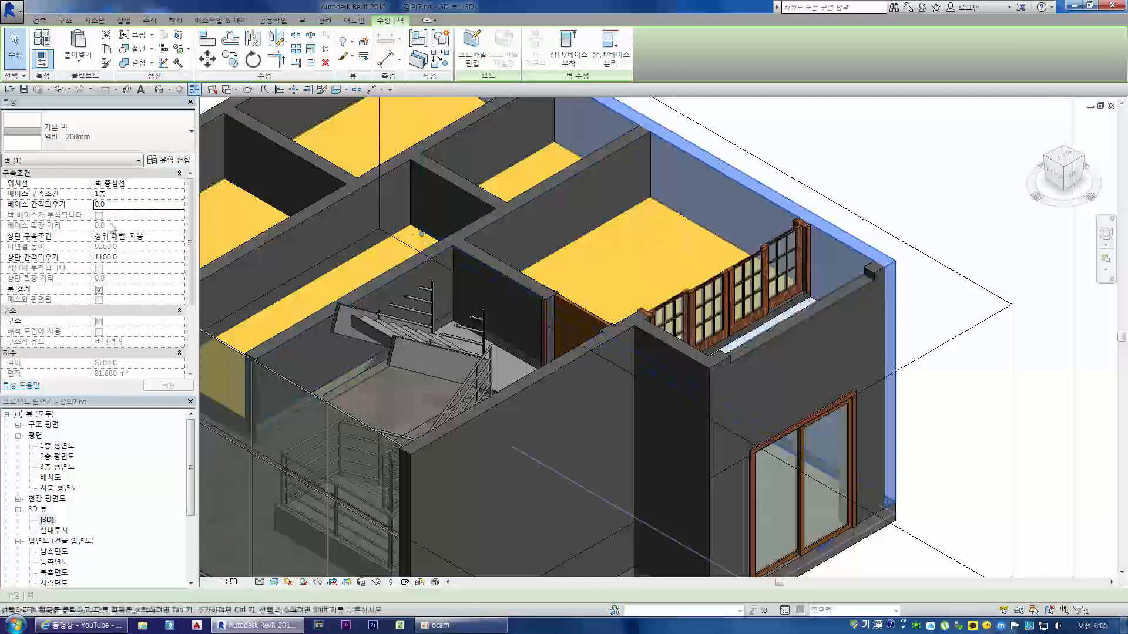
left_click(174, 160)
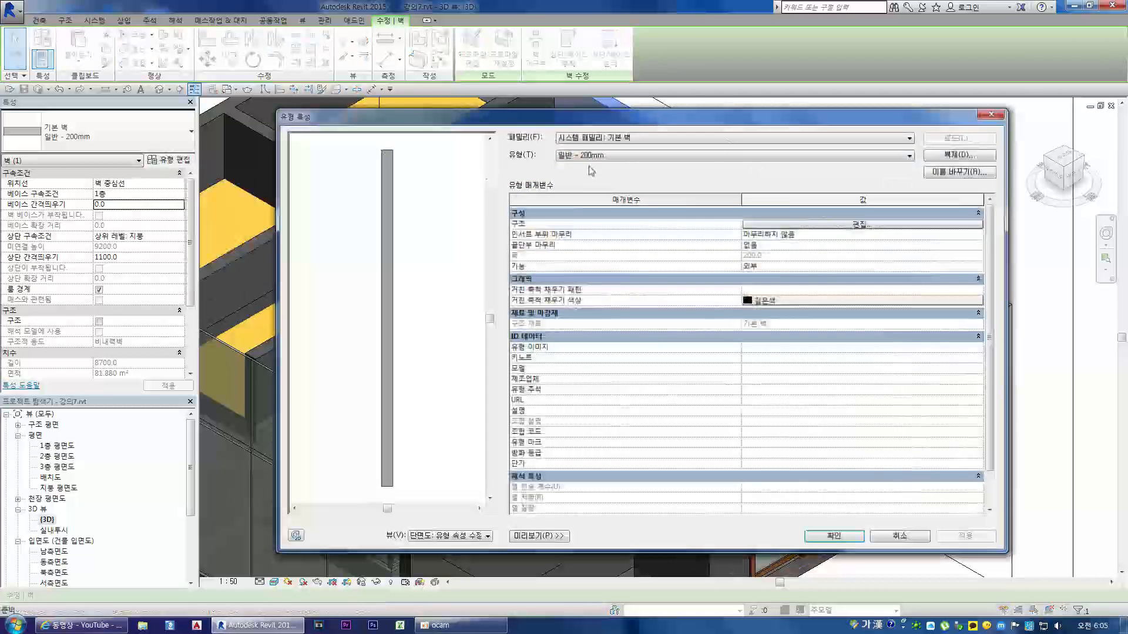
left_click(959, 155)
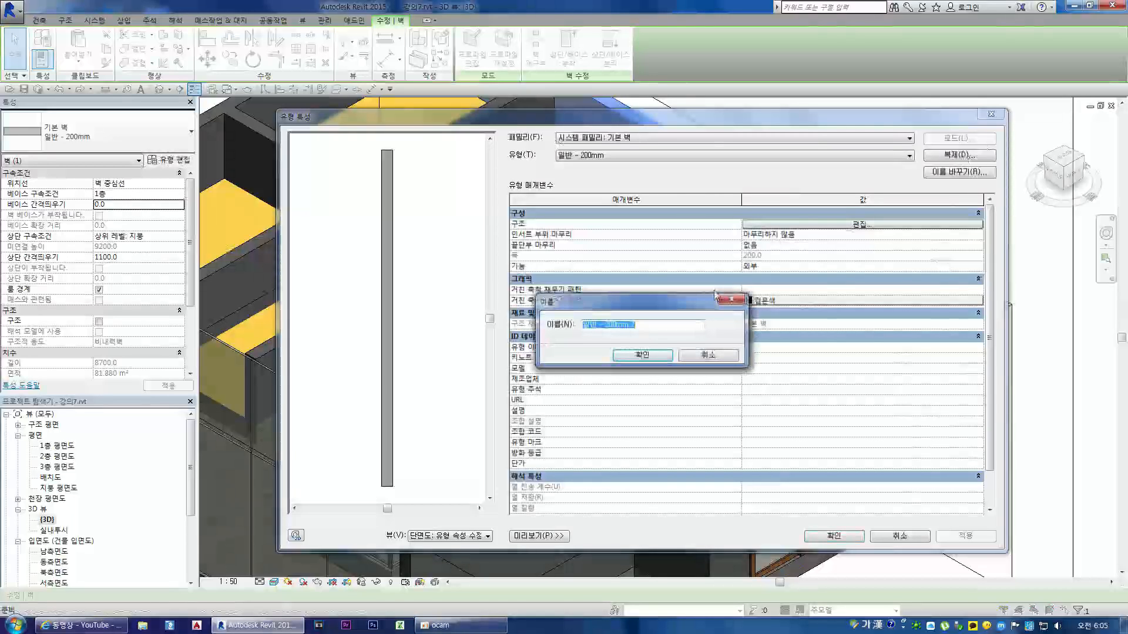
type("벽")
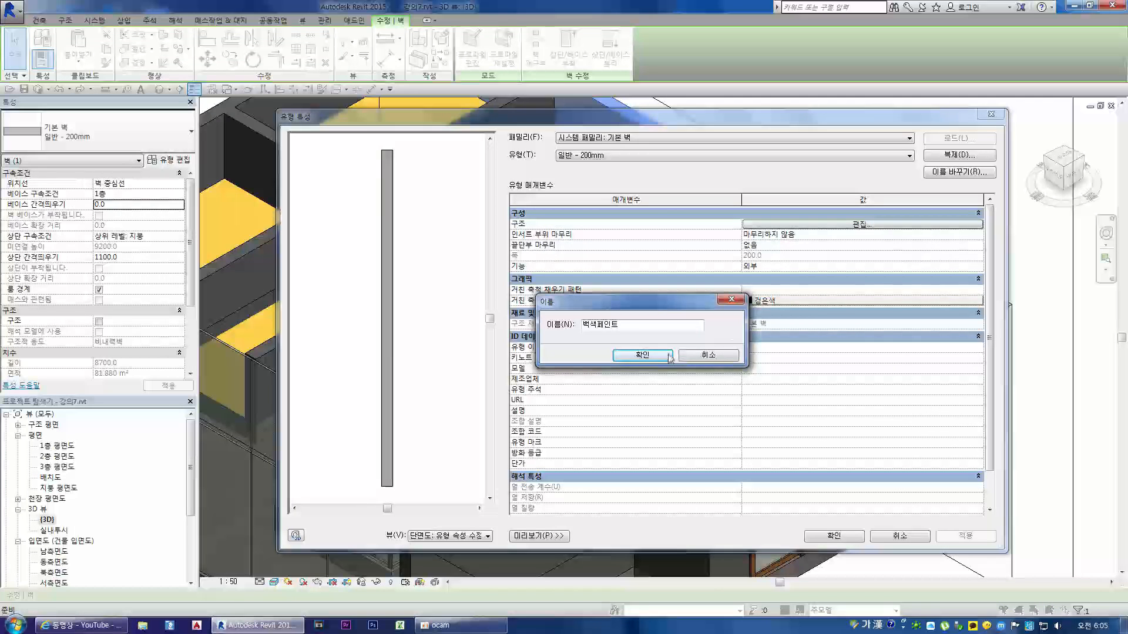
key("Return")
Step: Open the material selection for the structure layer of the 백색페인트 wall type
left_click(822, 229)
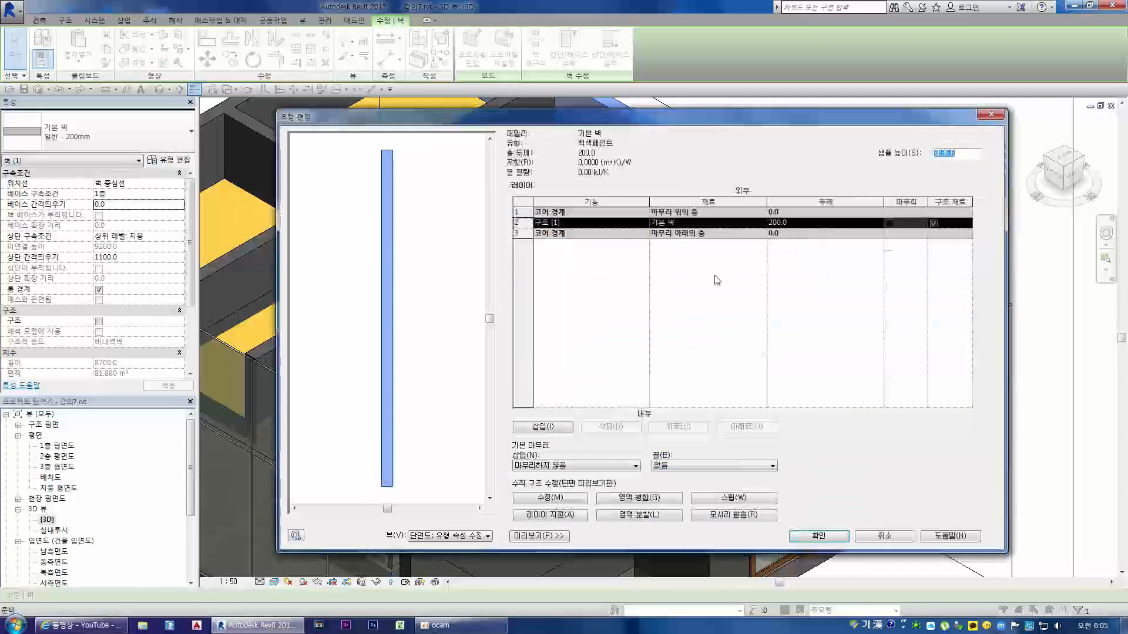
left_click(721, 223)
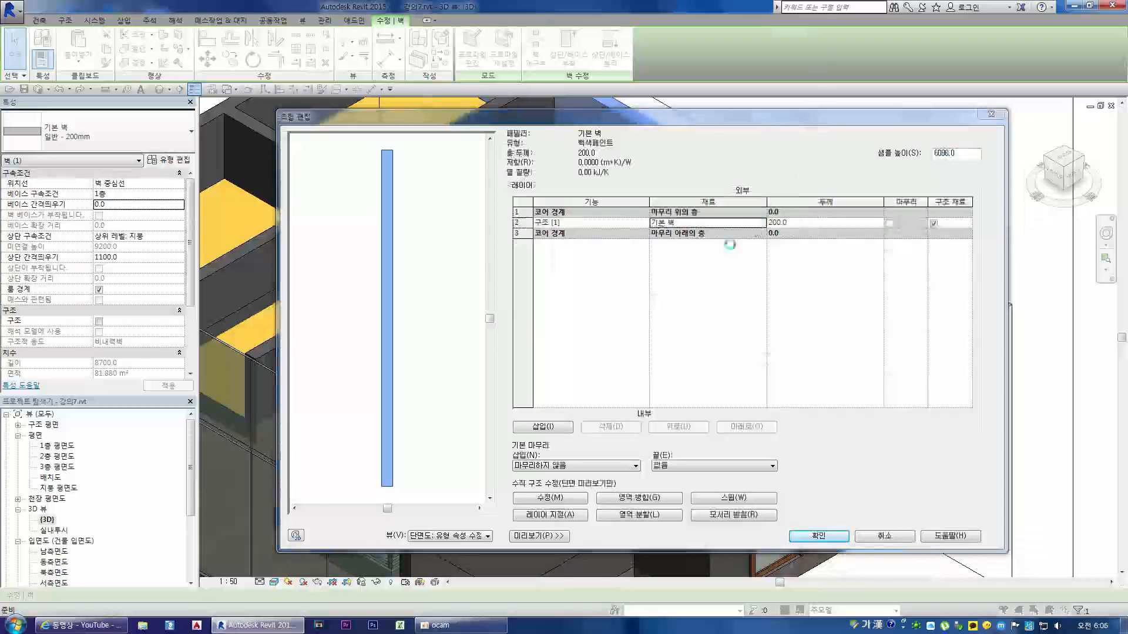
left_click(761, 223)
scroll(365, 301, "down", 12)
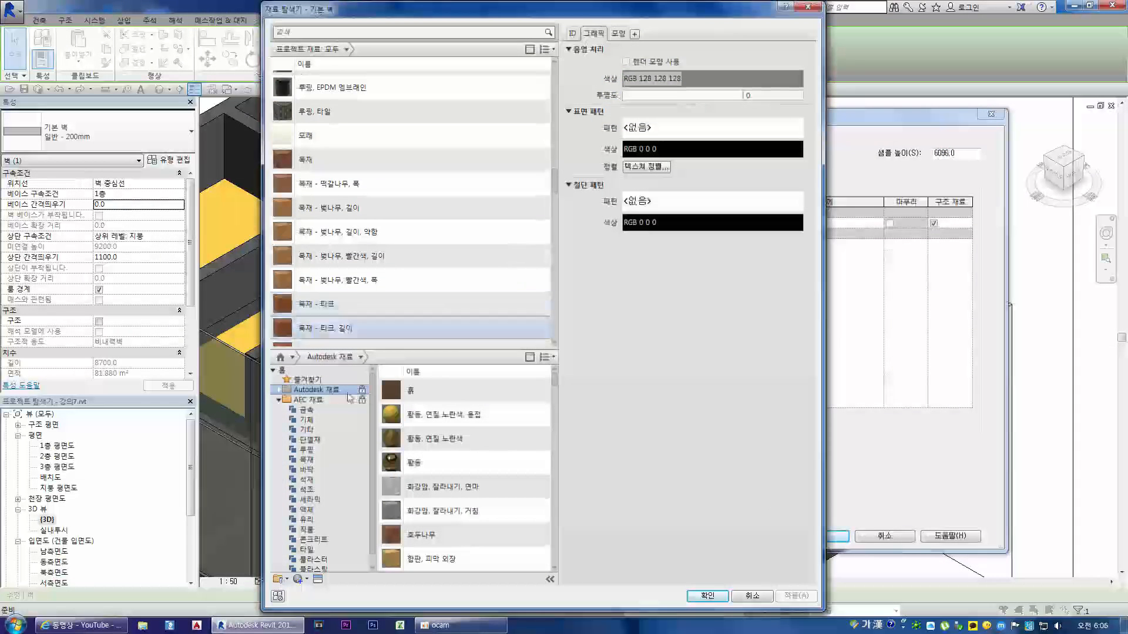
scroll(352, 294, "down", 10)
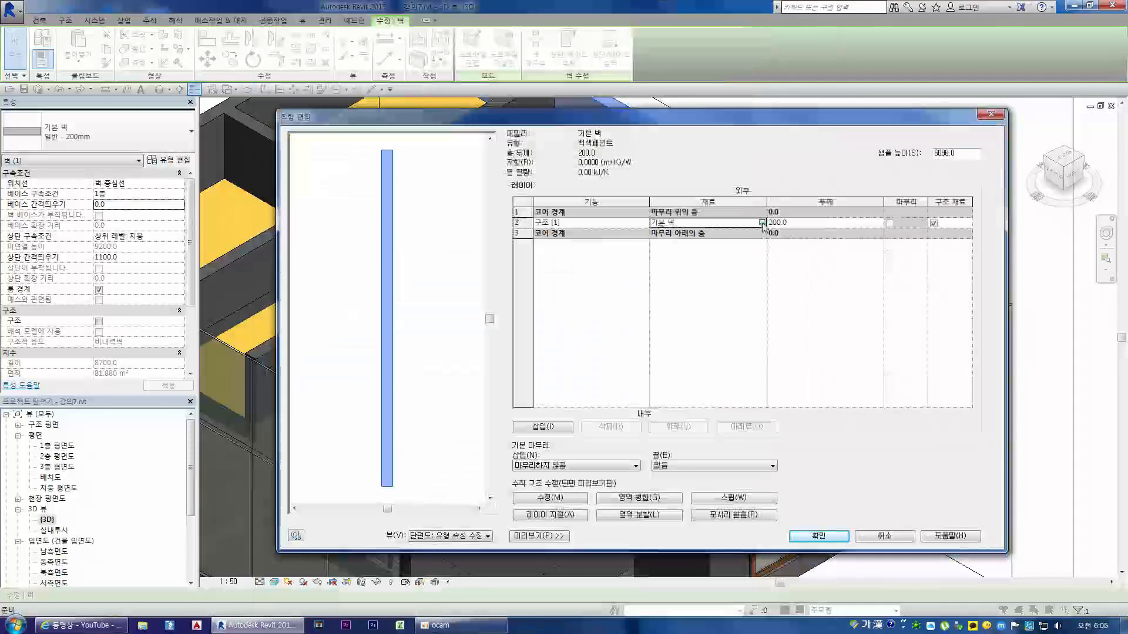
left_click(762, 223)
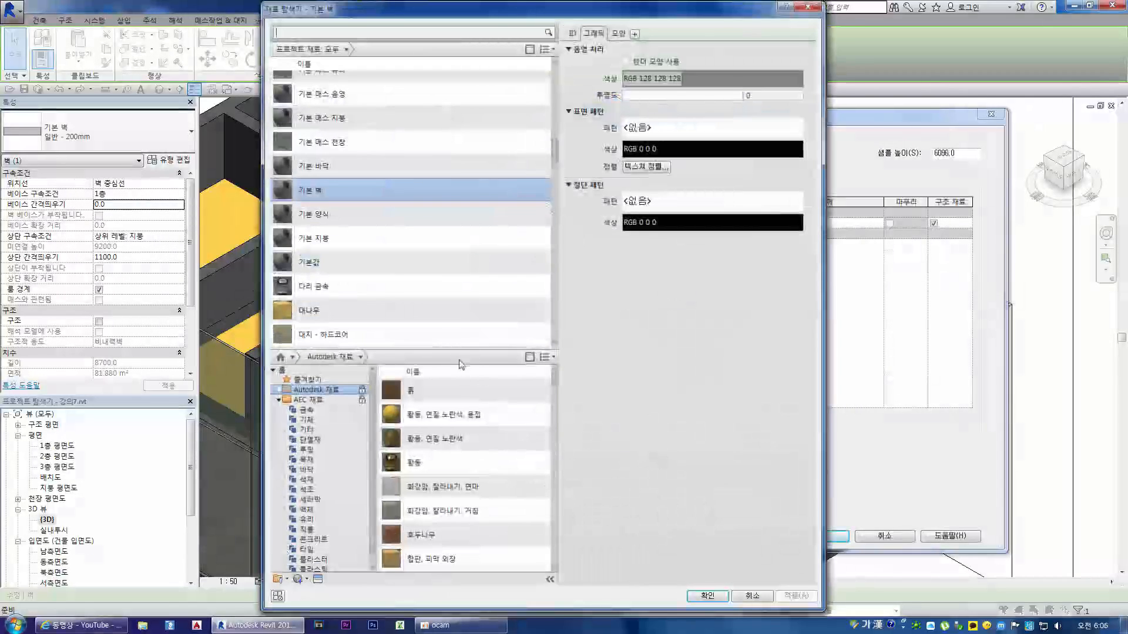
Step: Add the 페인트 material from the 기타 category of the AEC 재료 library to the project materials
scroll(363, 304, "down", 5)
scroll(368, 321, "down", 10)
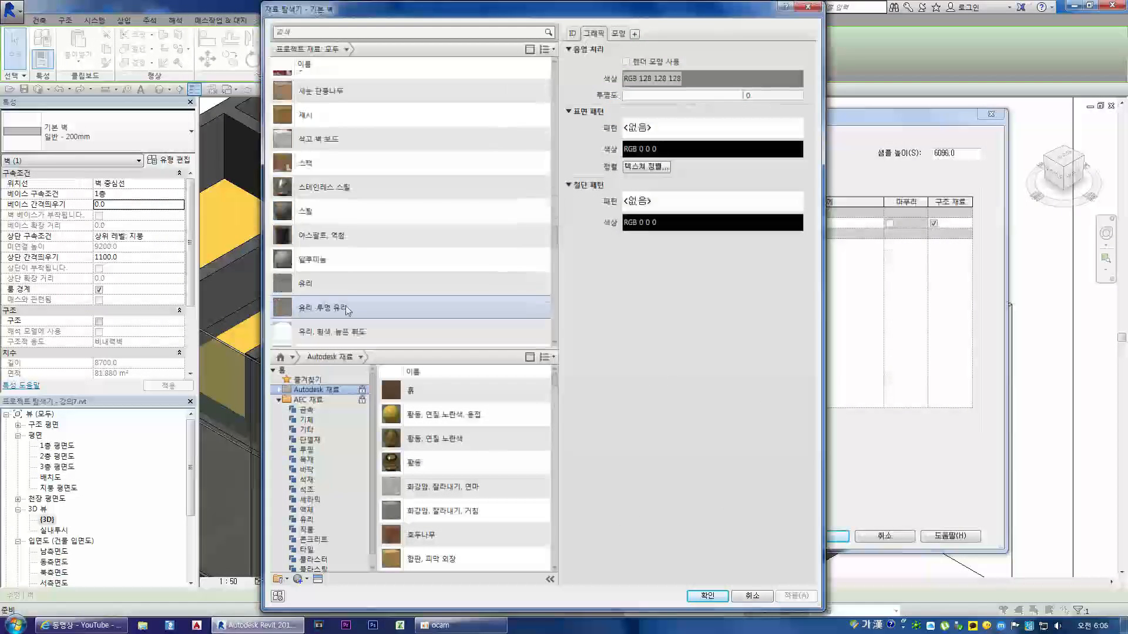
scroll(353, 259, "up", 4)
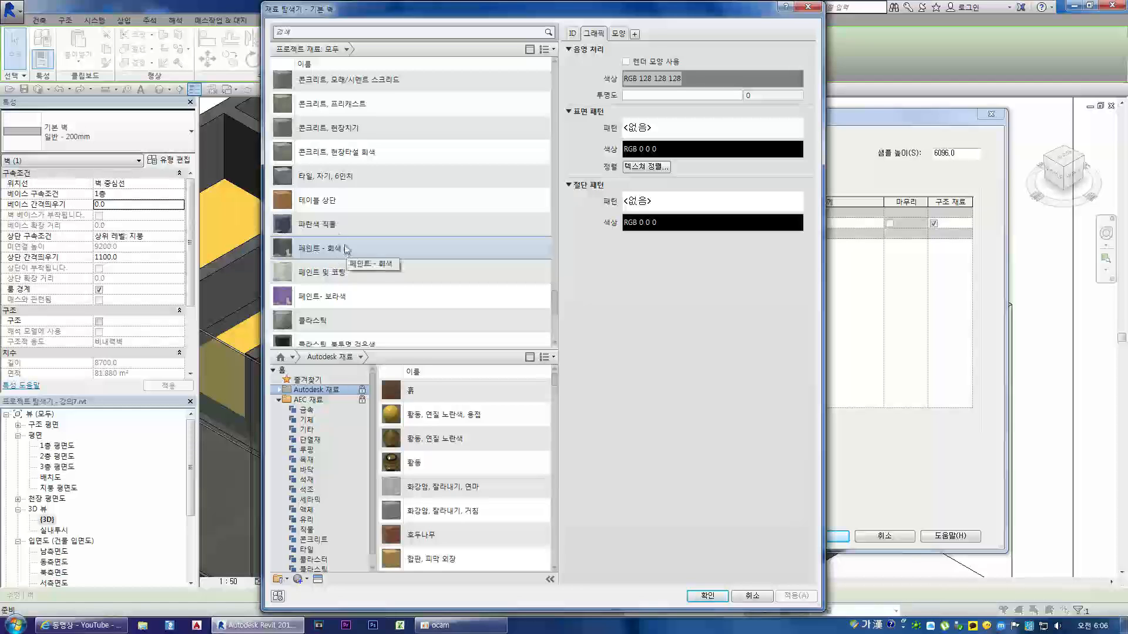
scroll(347, 252, "down", 1)
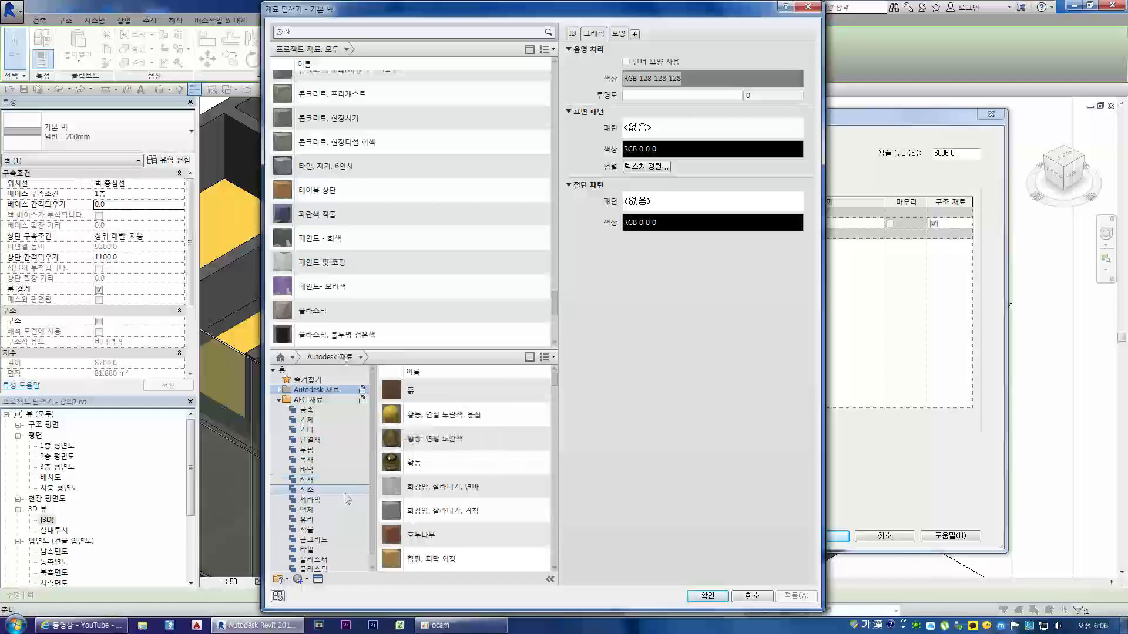
scroll(329, 498, "down", 1)
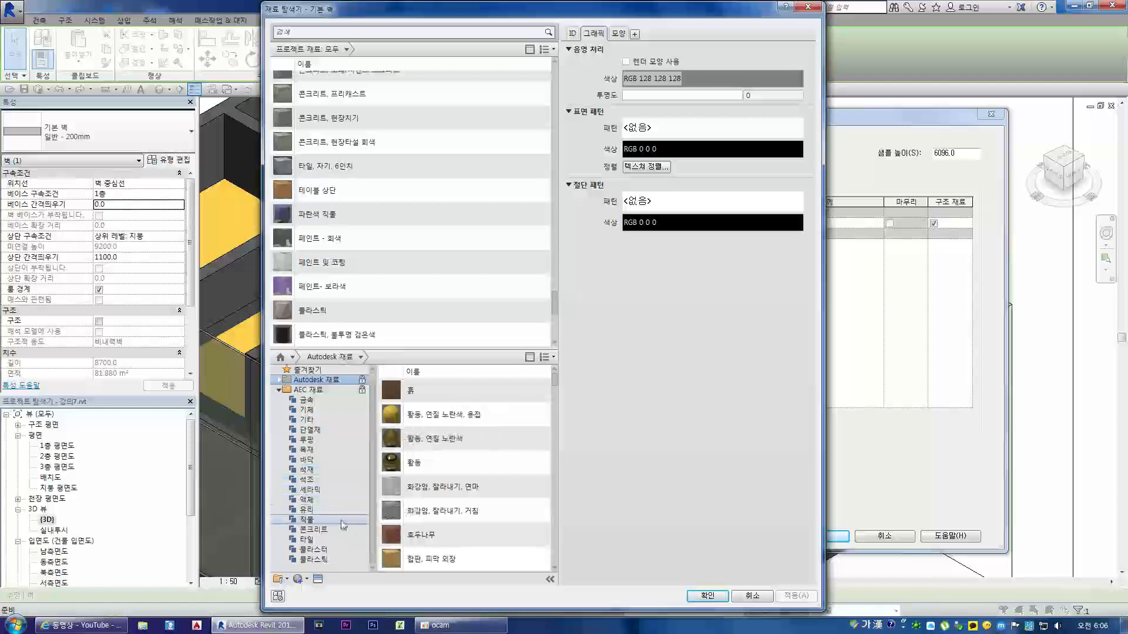
left_click(318, 501)
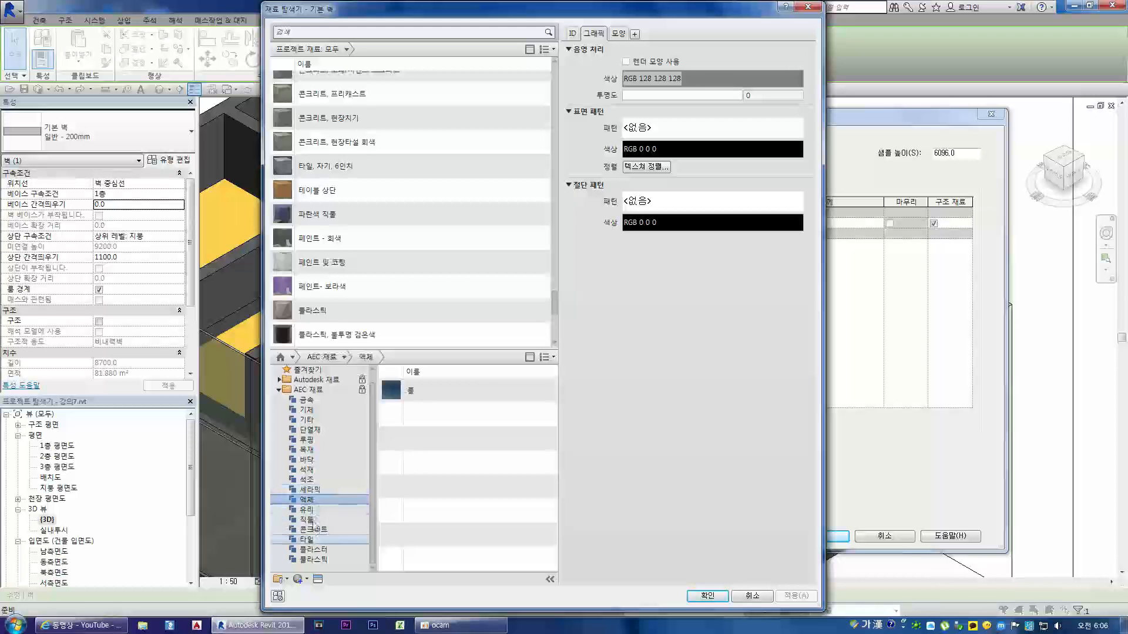
left_click(319, 421)
double_click(416, 417)
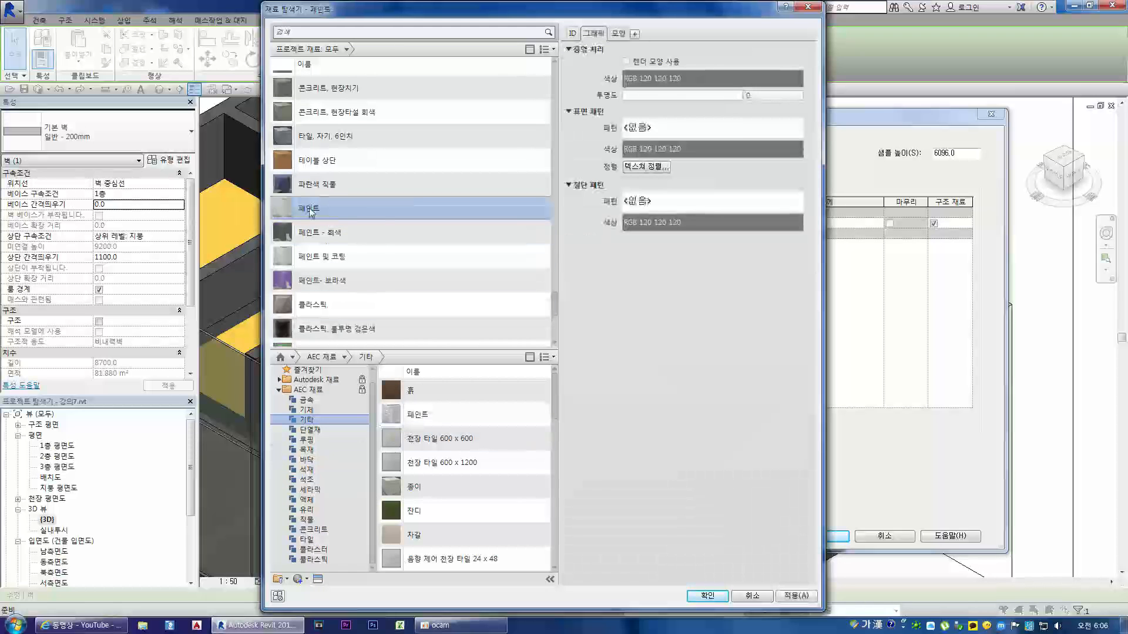
Step: Rename the added paint material to 페인트 - 백색 and try white, RGB 255 255 255, as its appearance colour
right_click(310, 212)
left_click(349, 241)
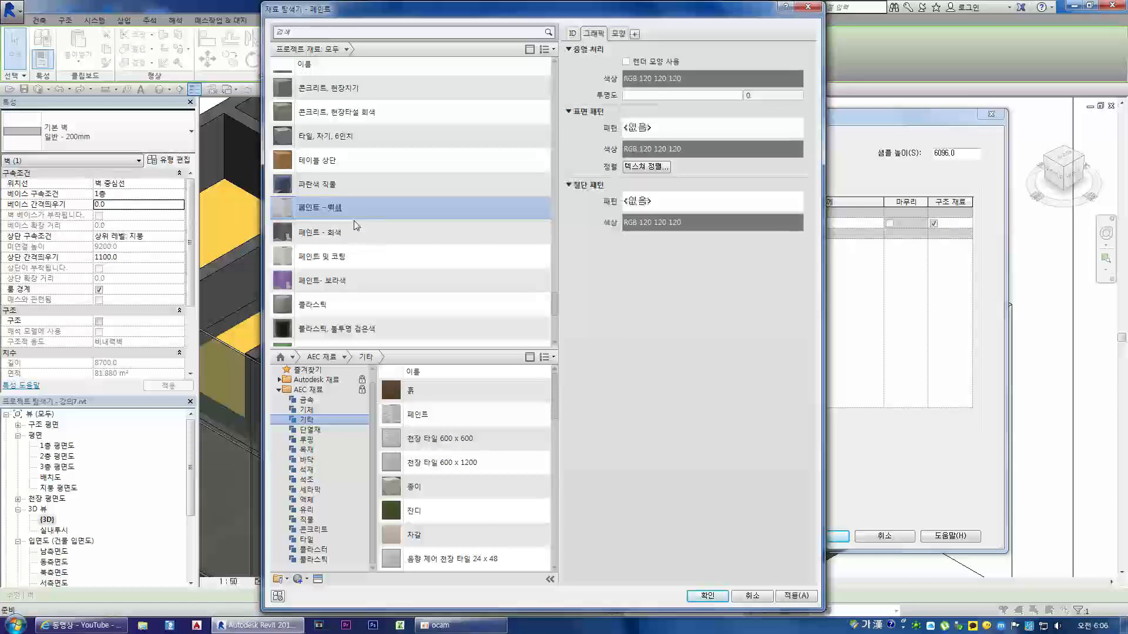
left_click(619, 34)
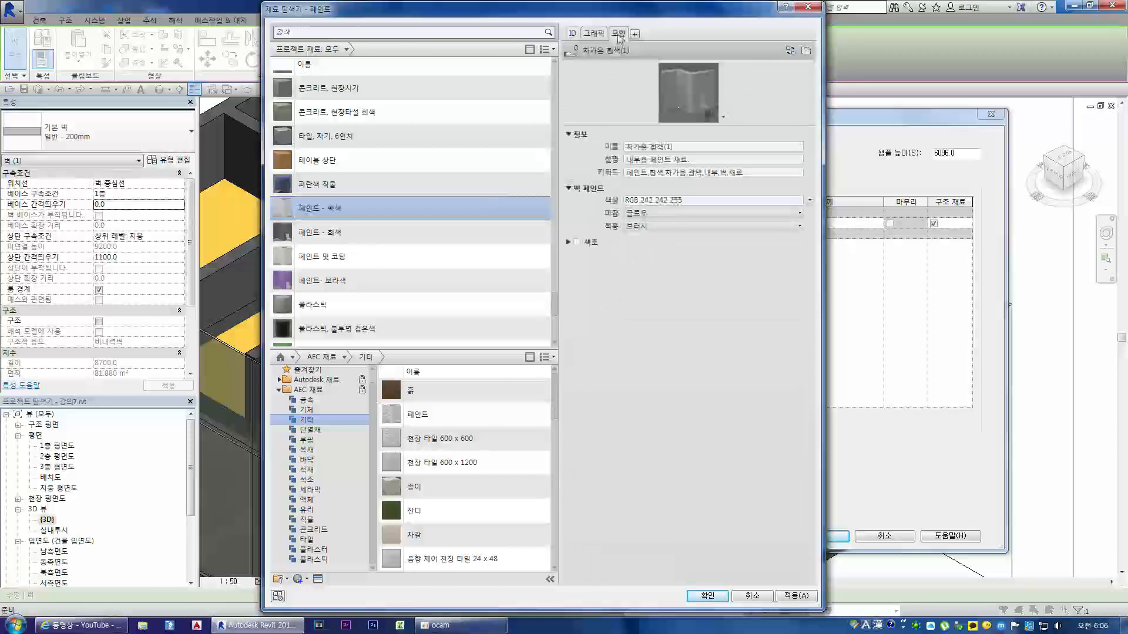
left_click(650, 203)
left_click_drag(700, 232, 700, 229)
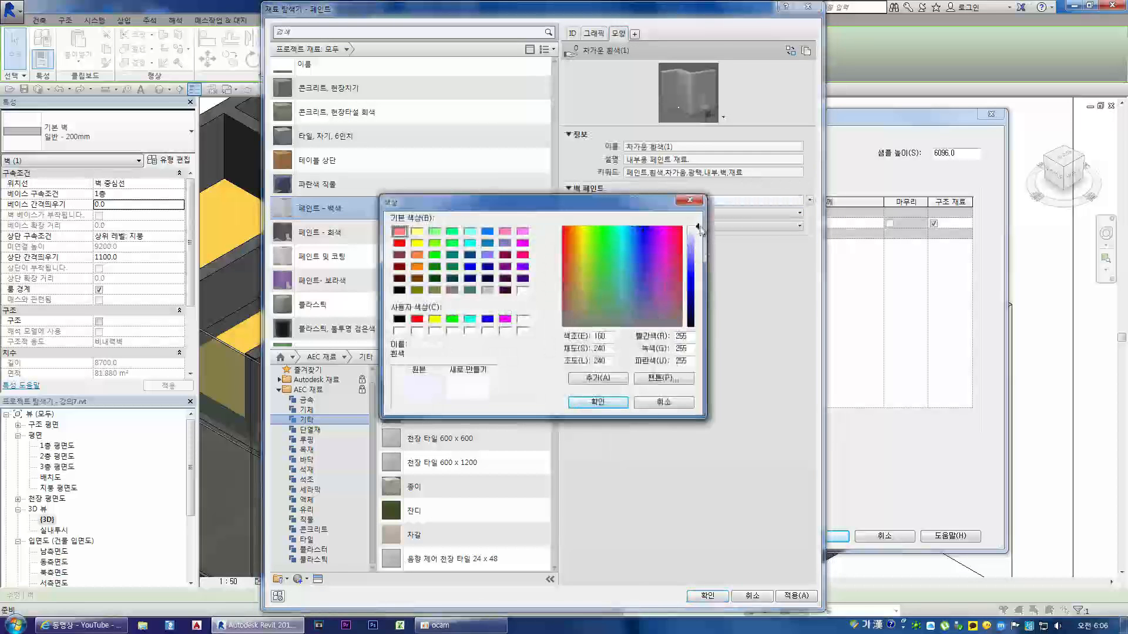
left_click(613, 402)
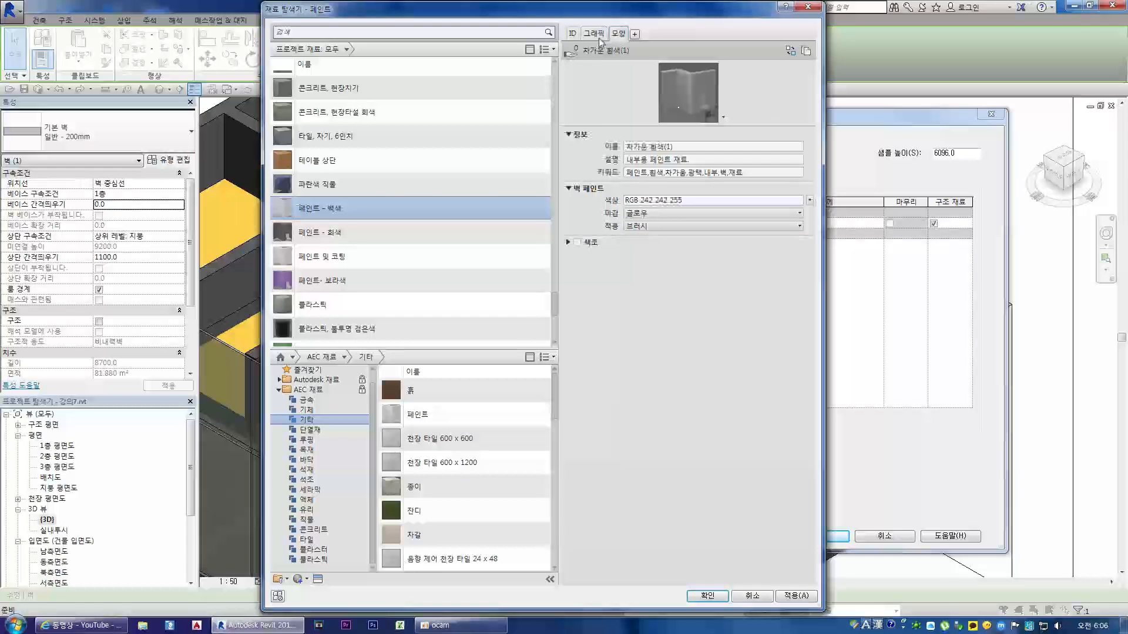
Step: Set the 페인트 - 백색 wall paint colour to white, RGB 255 255 255, and apply the material to the 백색페인트 wall type
left_click(650, 203)
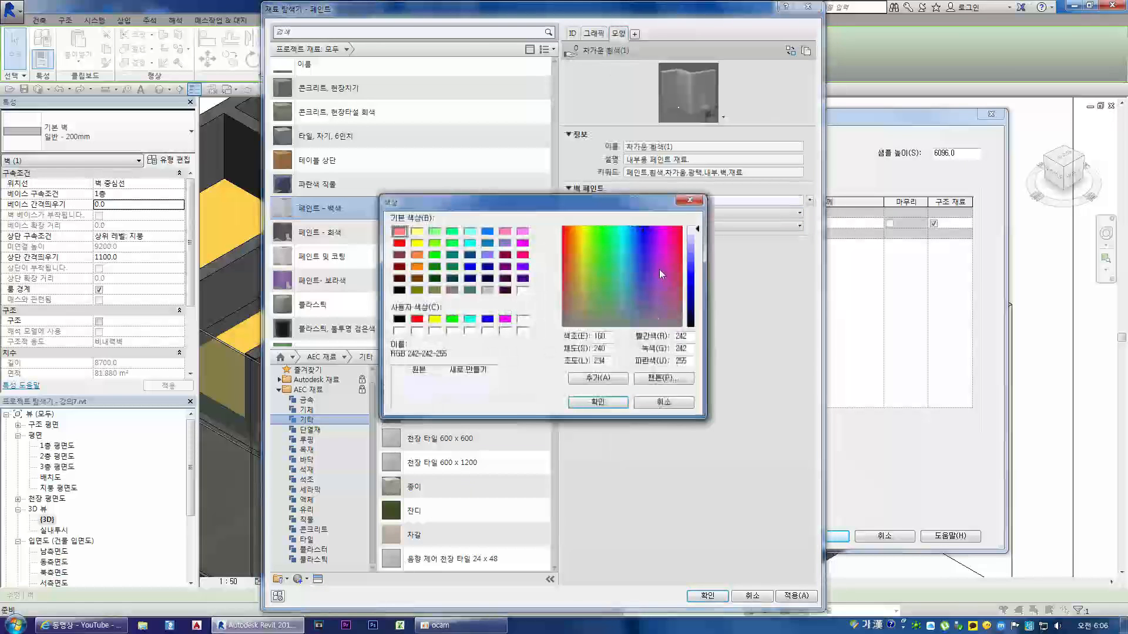
left_click_drag(700, 237, 700, 231)
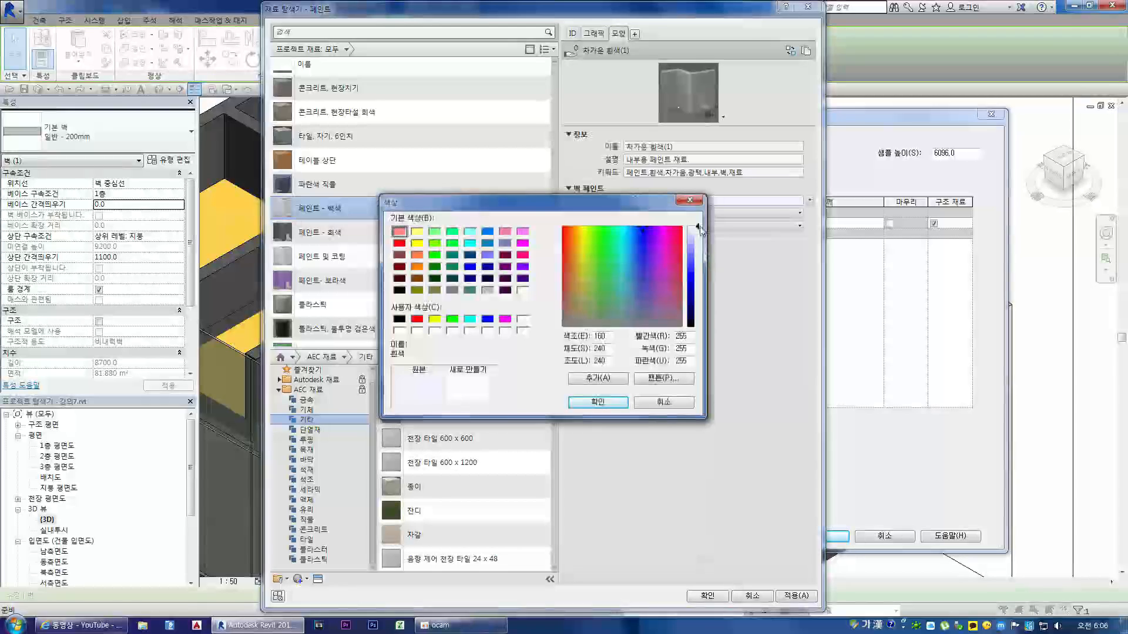
left_click(597, 402)
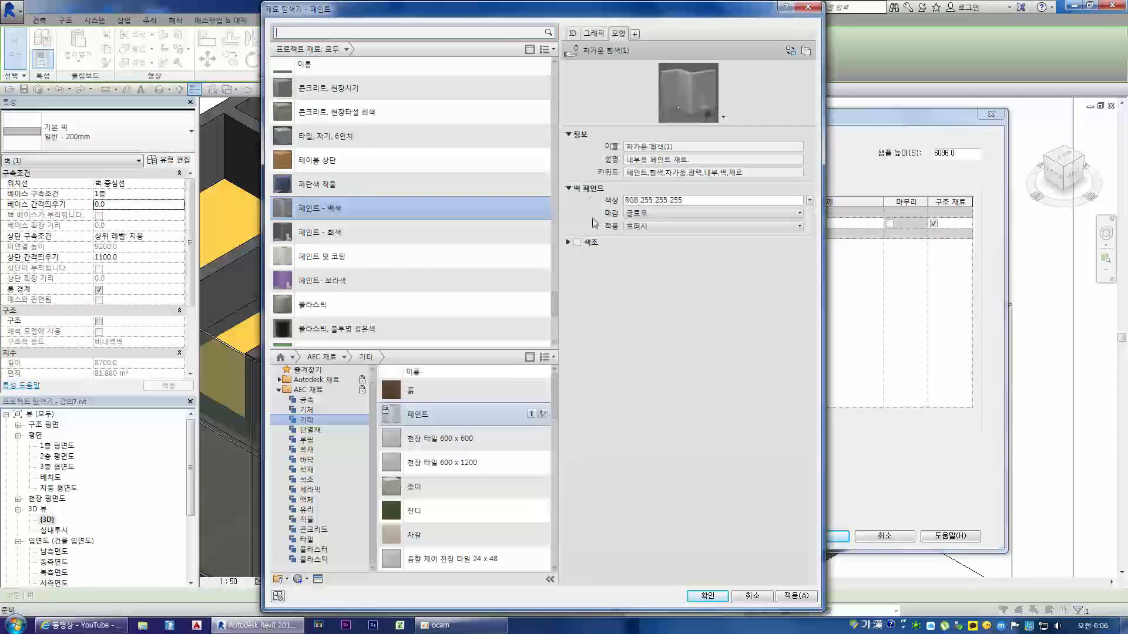
left_click(795, 595)
left_click(707, 595)
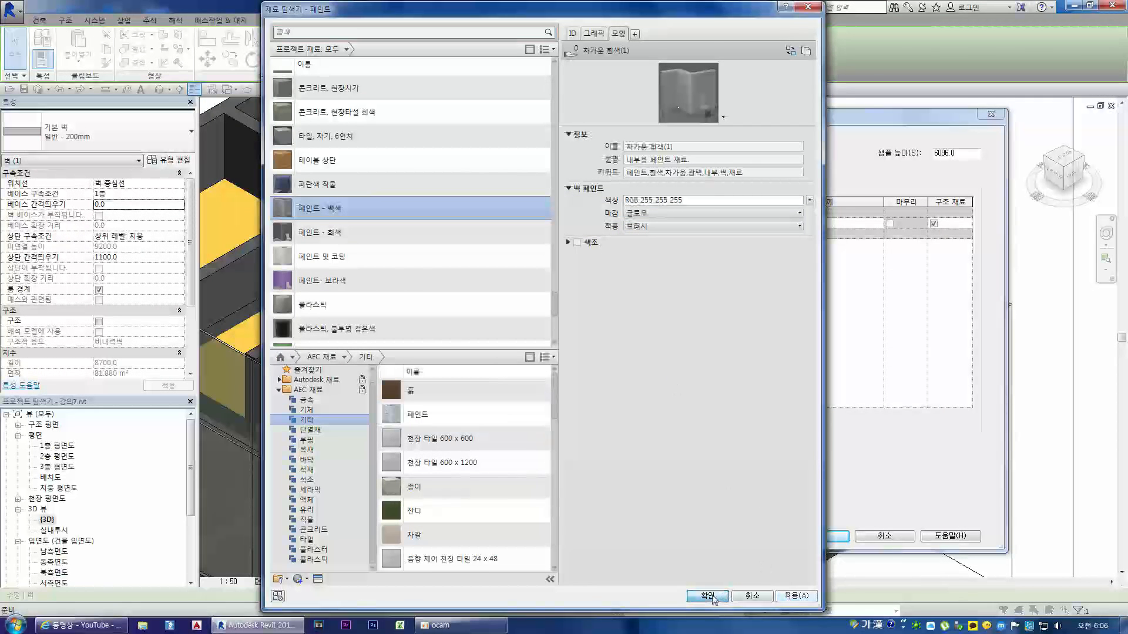
left_click(828, 535)
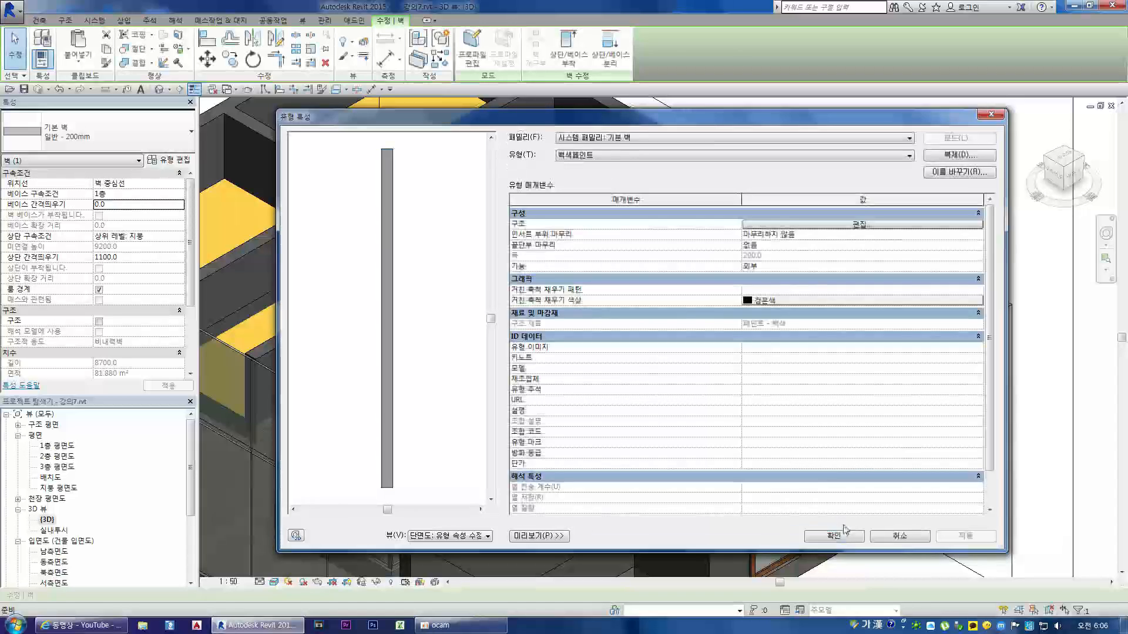
left_click(834, 537)
key("Escape")
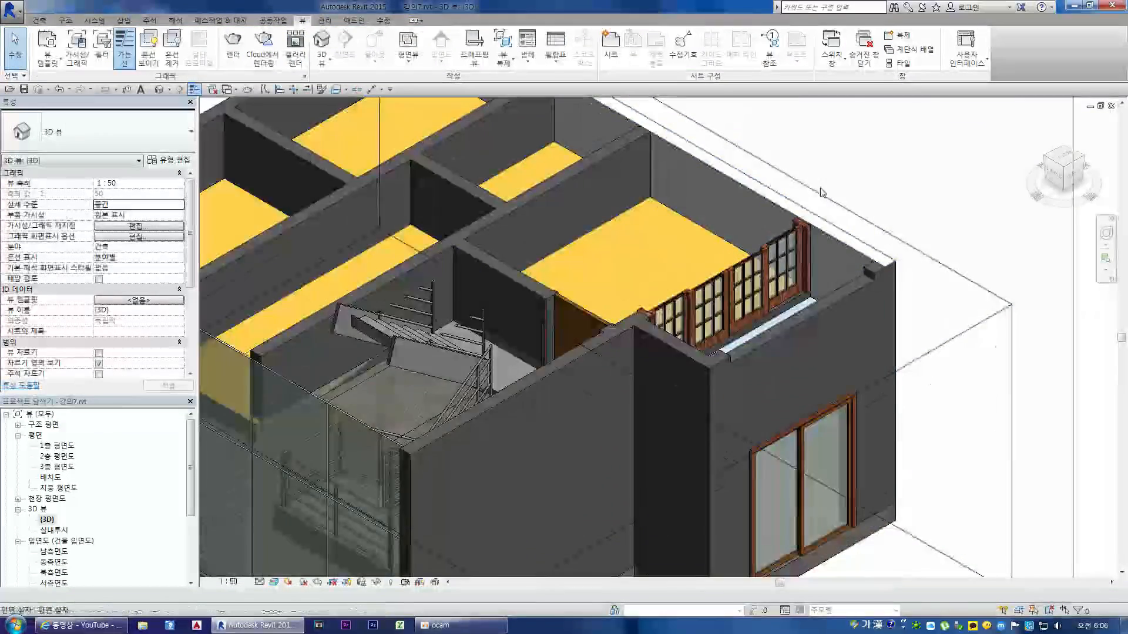
Step: Set the 3D view's sun to the 왼쪽 상단으로부터의 태양광 lighting preset and examine the lit walls
scroll(854, 197, "up", 3)
left_click_drag(1072, 176, 706, 241)
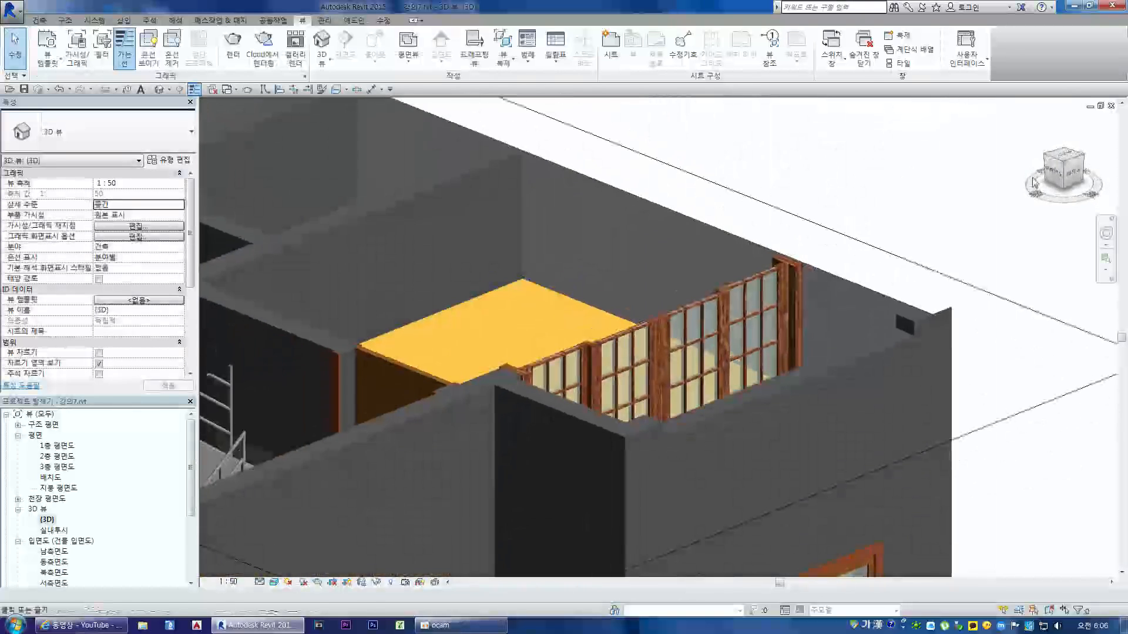
scroll(704, 238, "down", 3)
left_click(288, 582)
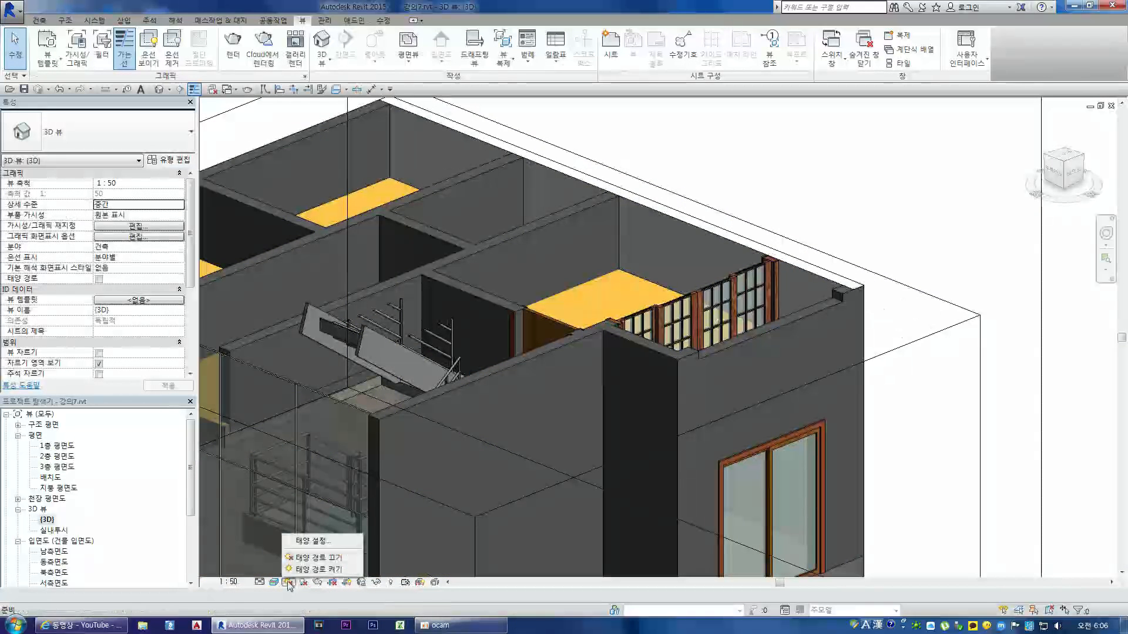
left_click(319, 541)
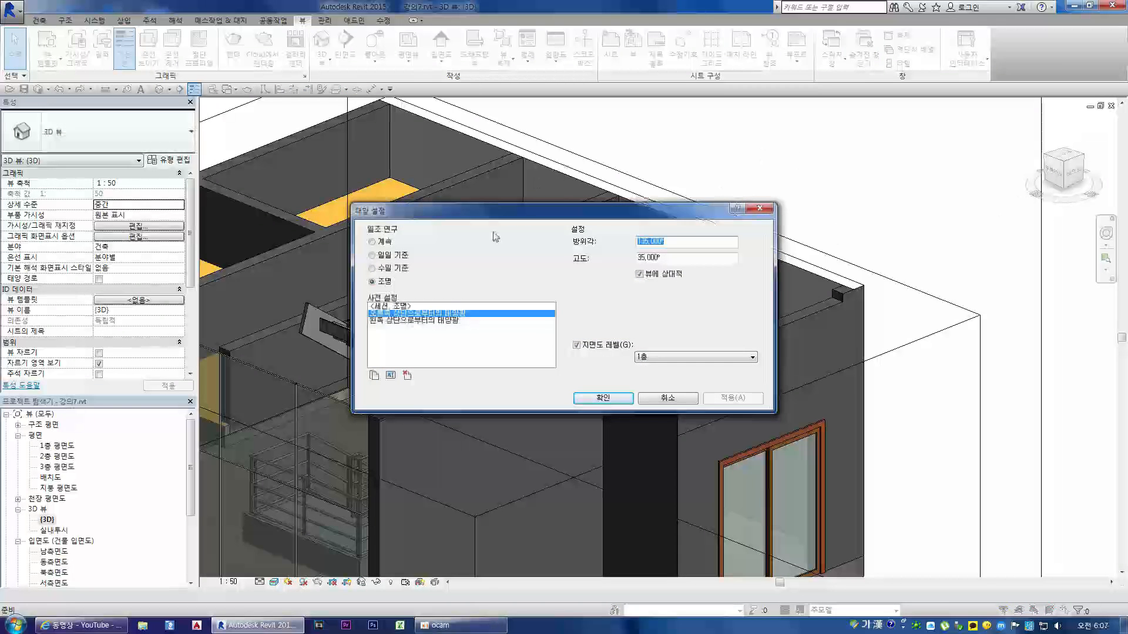
left_click(441, 320)
left_click(611, 398)
left_click_drag(1079, 171, 1015, 173)
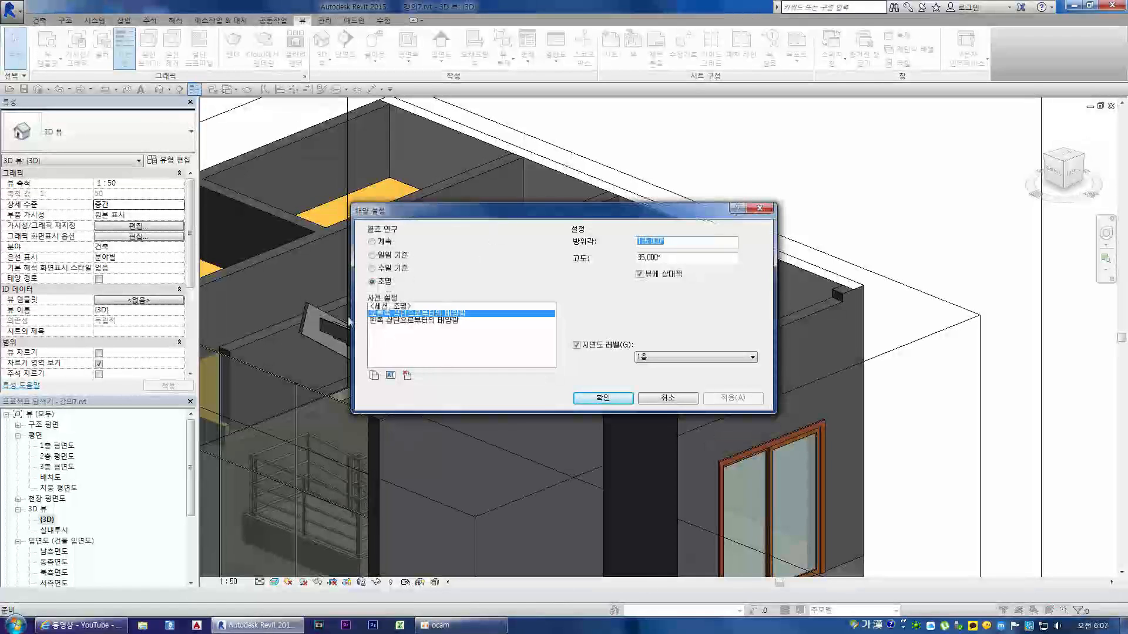
left_click(442, 321)
left_click(617, 399)
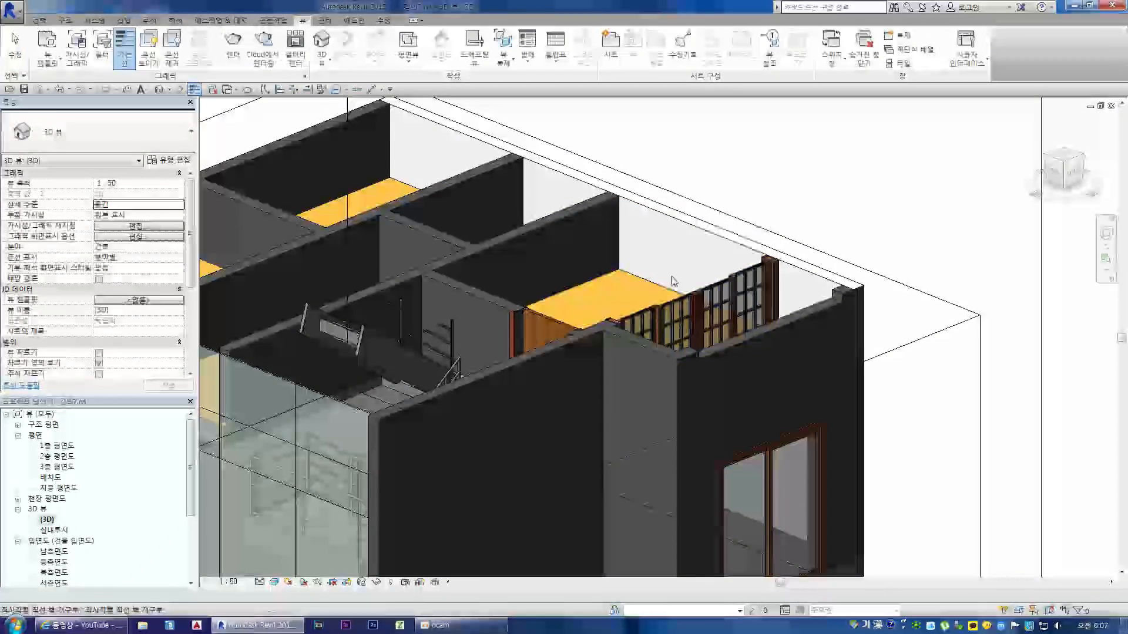
left_click(1070, 172)
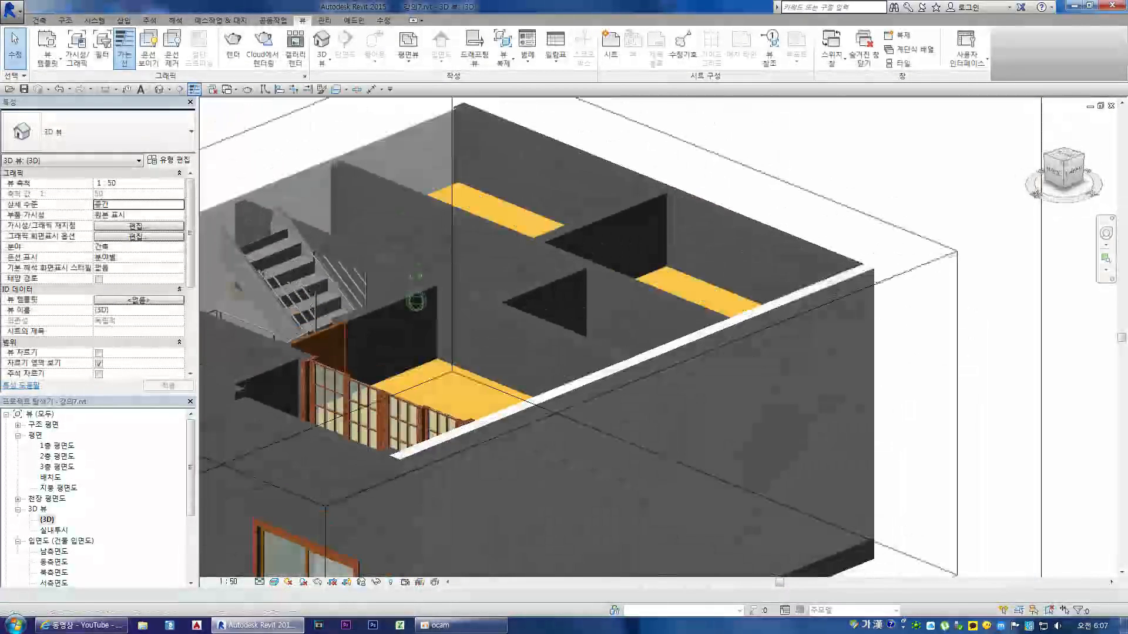
left_click(1060, 165)
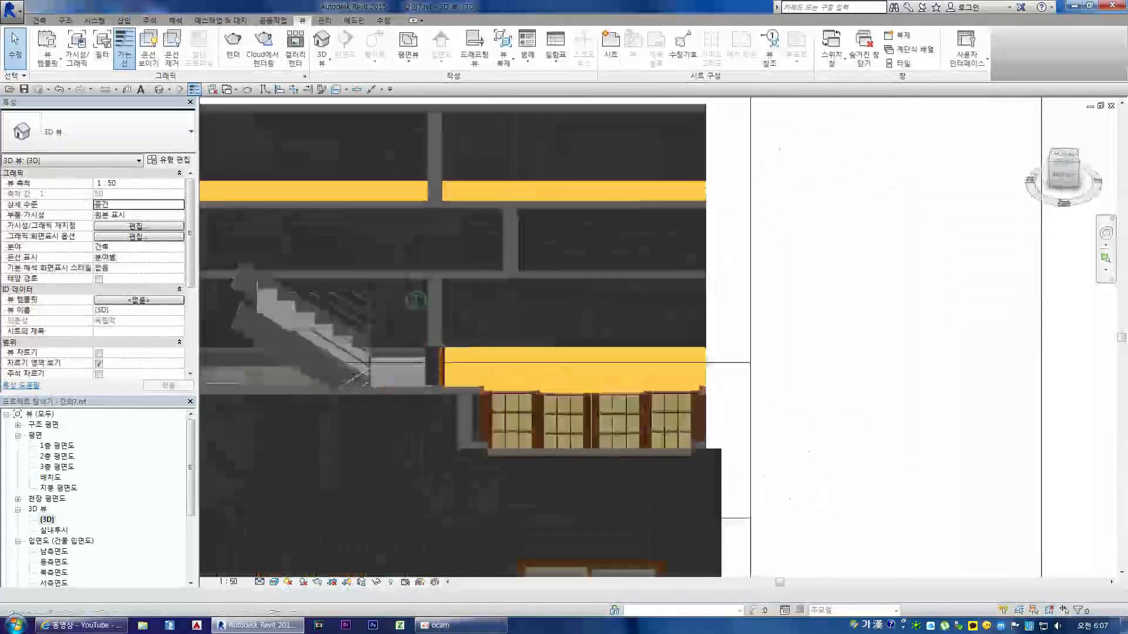
left_click(1054, 157)
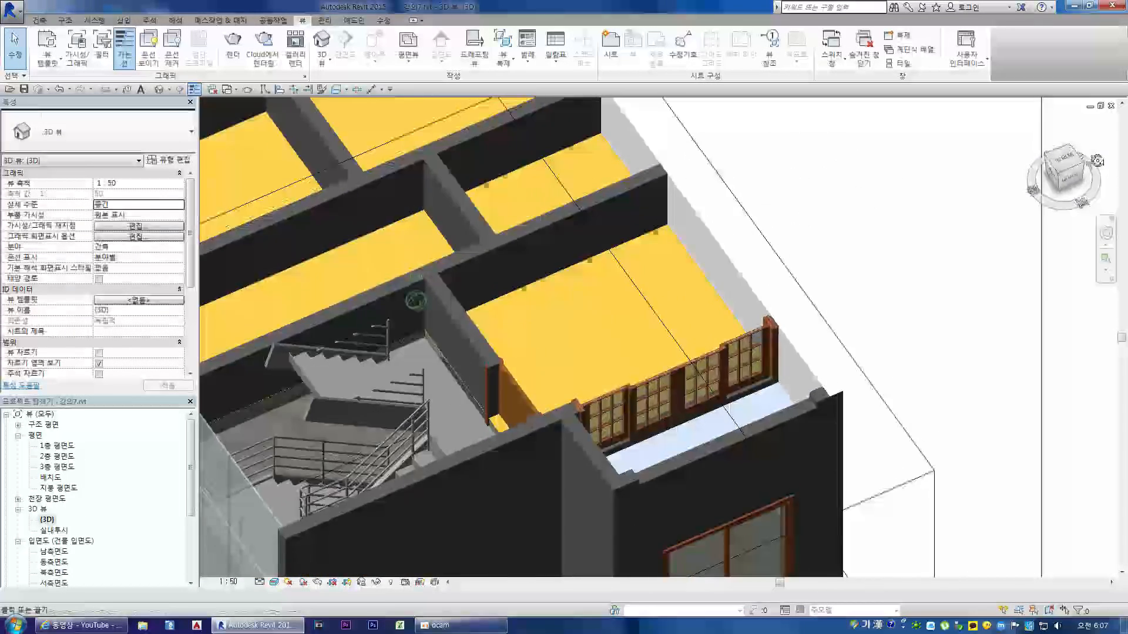
Step: Save the project and render the 실내투시 interior perspective view
double_click(58, 531)
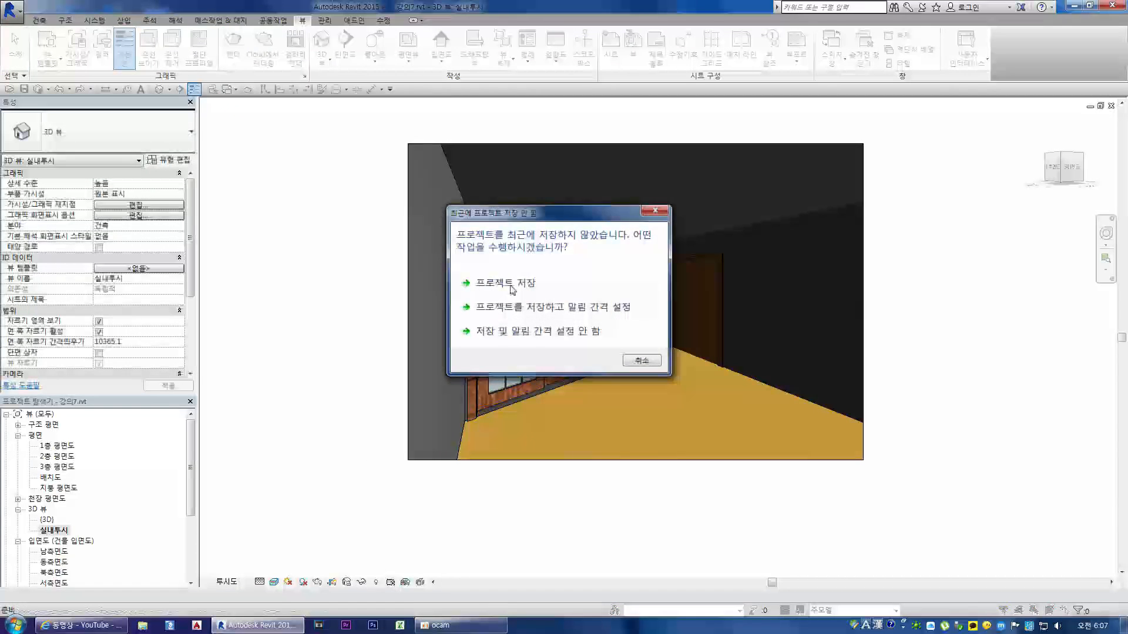
left_click(506, 283)
left_click(53, 33)
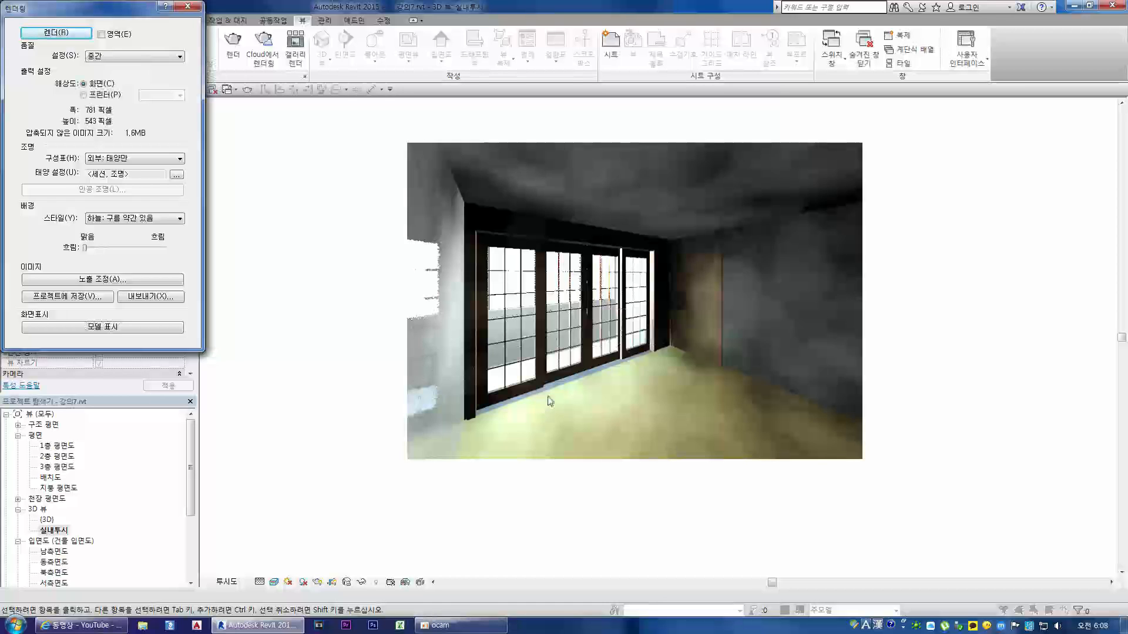
left_click(188, 6)
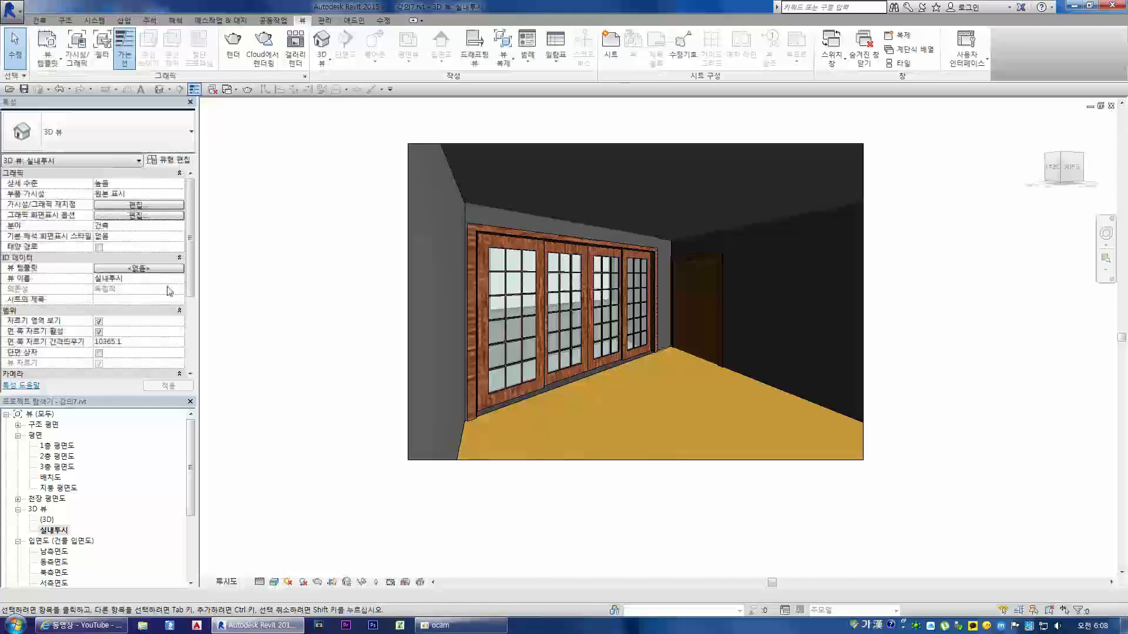
Step: Open the 2층 평면도 floor plan and examine the balcony room and stair area
double_click(68, 457)
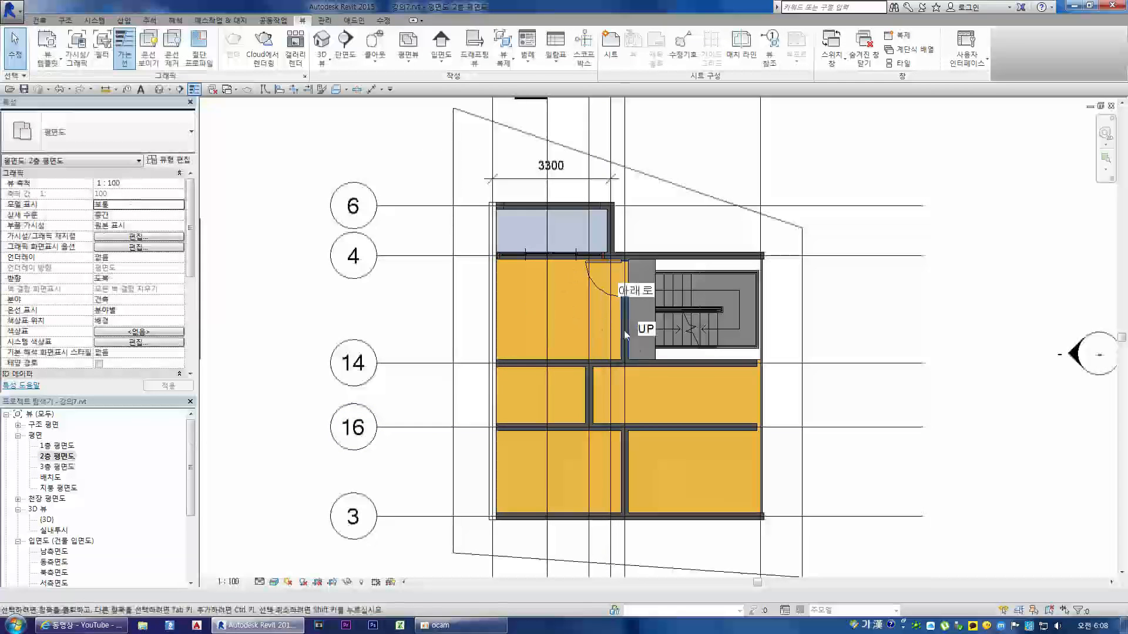
scroll(564, 276, "up", 3)
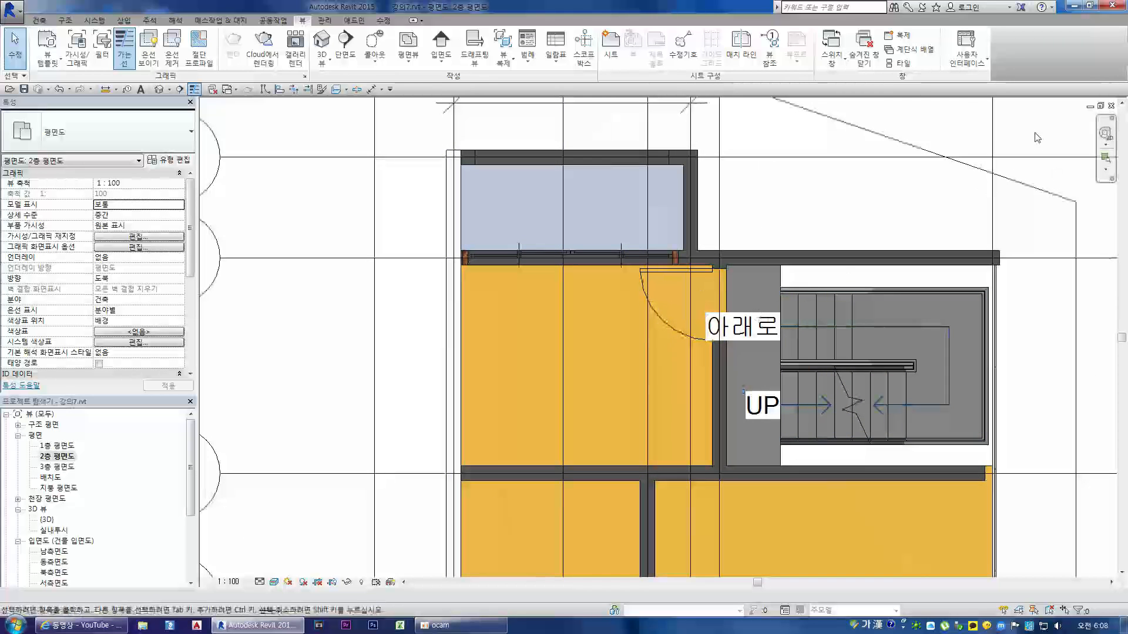
scroll(799, 196, "down", 2)
scroll(311, 318, "down", 1)
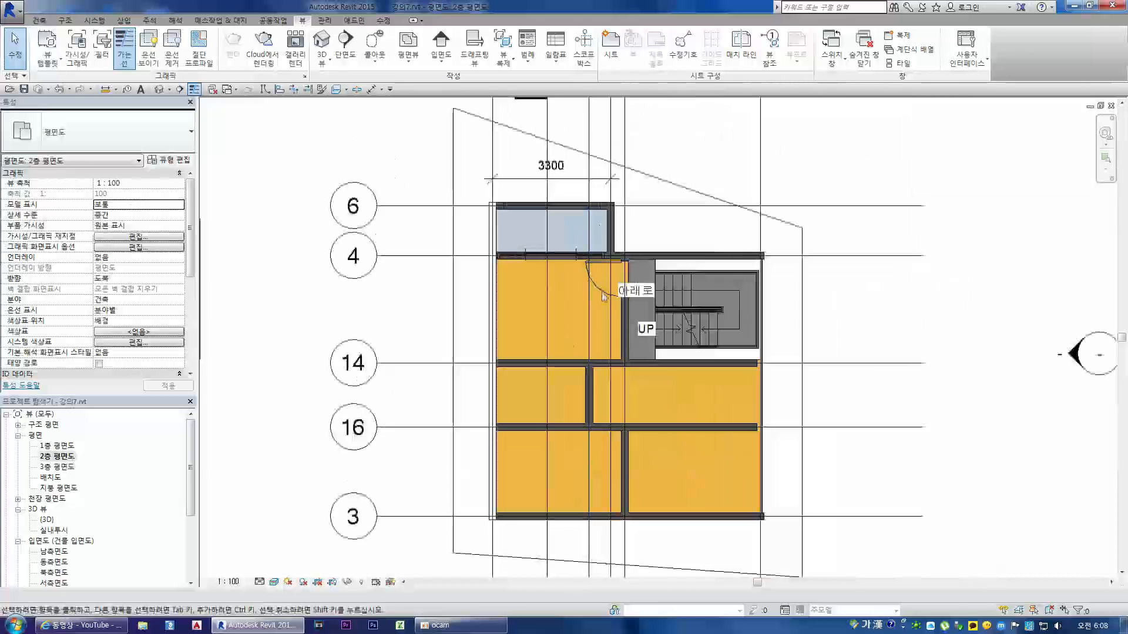
scroll(561, 270, "up", 3)
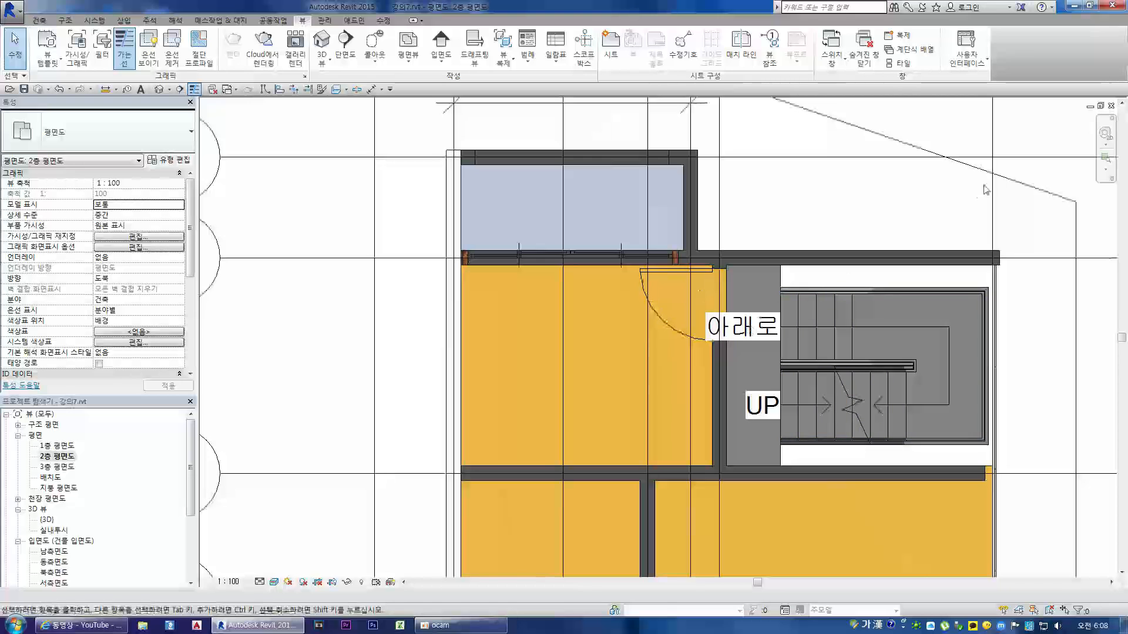
scroll(758, 194, "down", 2)
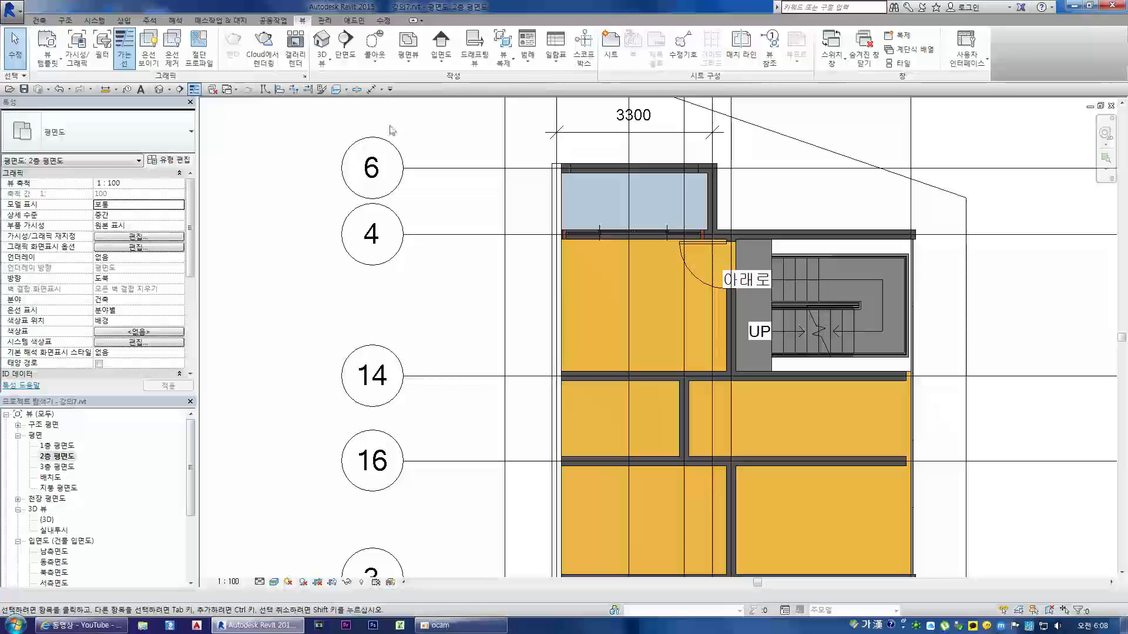
left_click(39, 20)
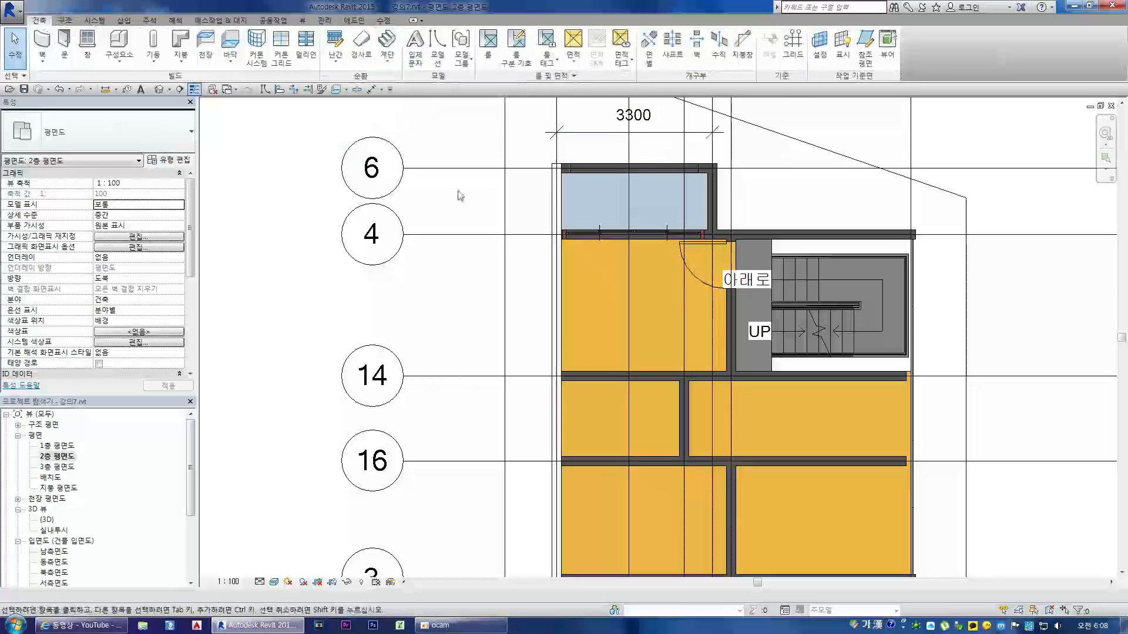
left_click(64, 20)
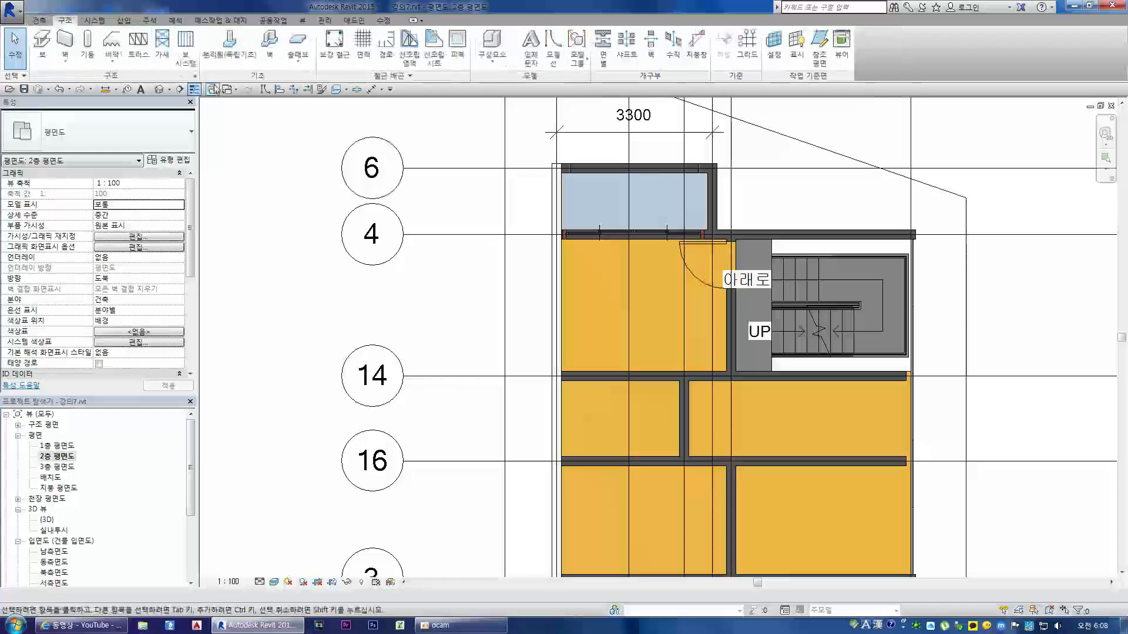
left_click(94, 20)
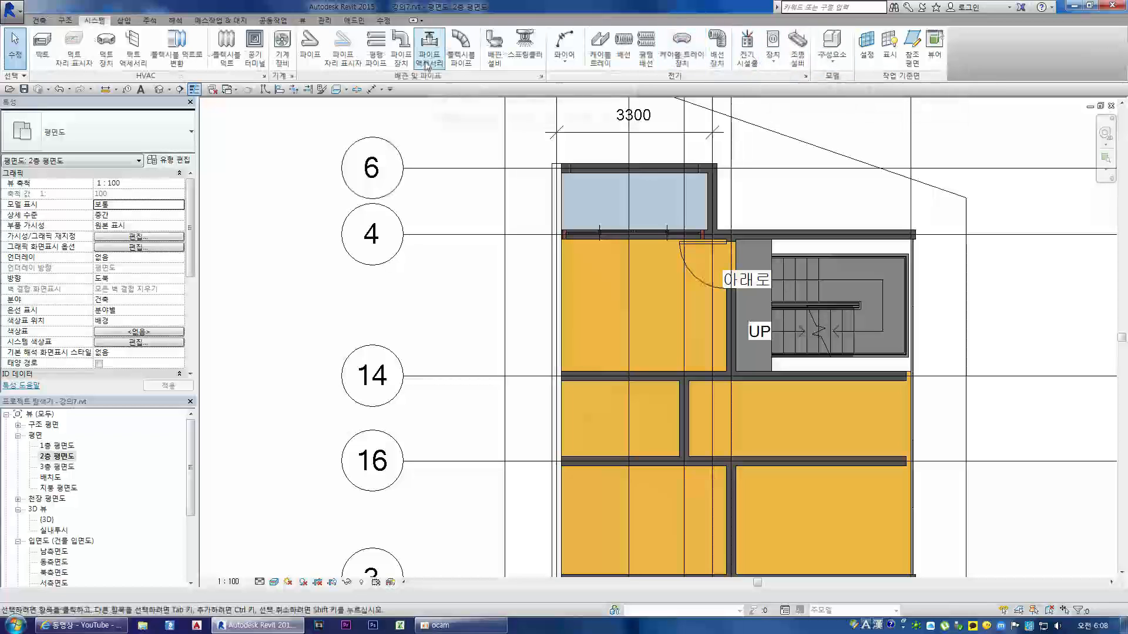
left_click(124, 20)
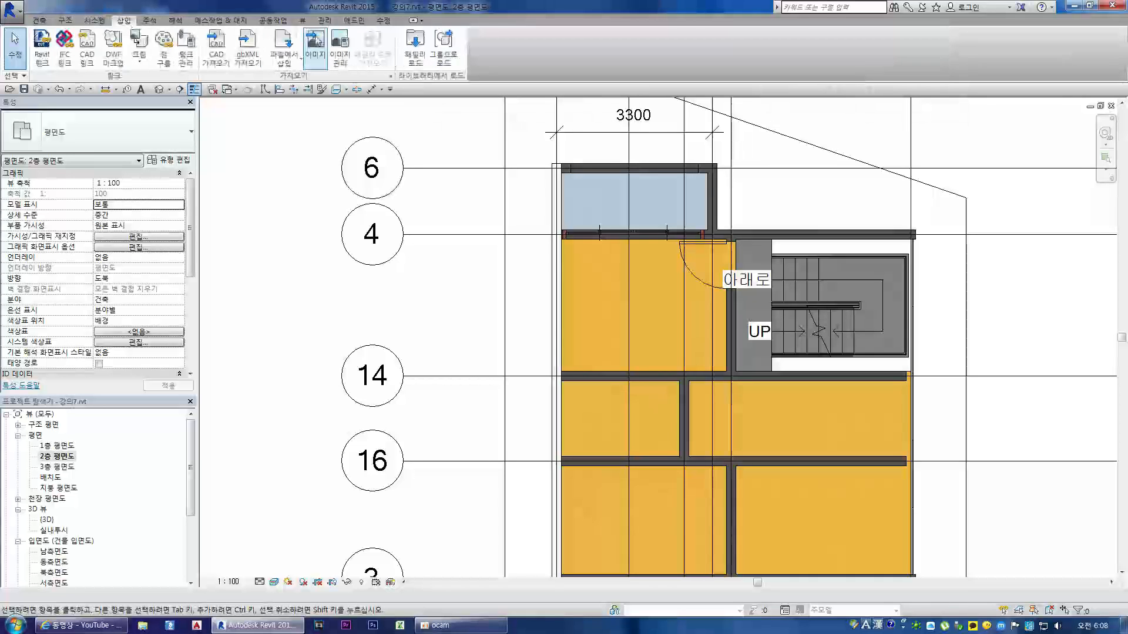
left_click(150, 20)
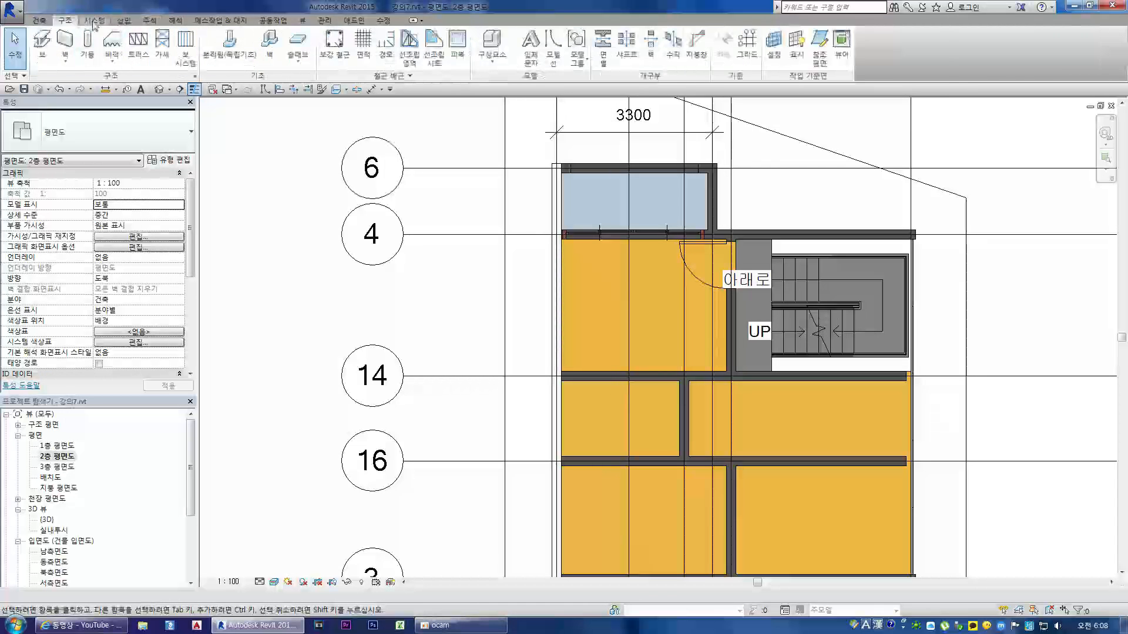
left_click(96, 20)
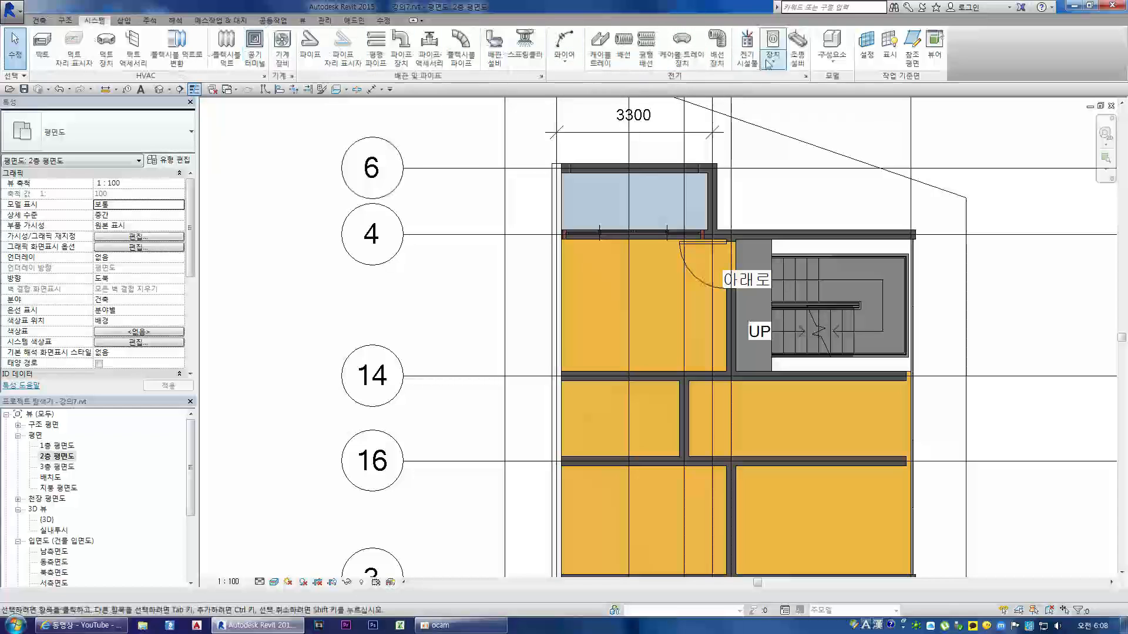
left_click(123, 20)
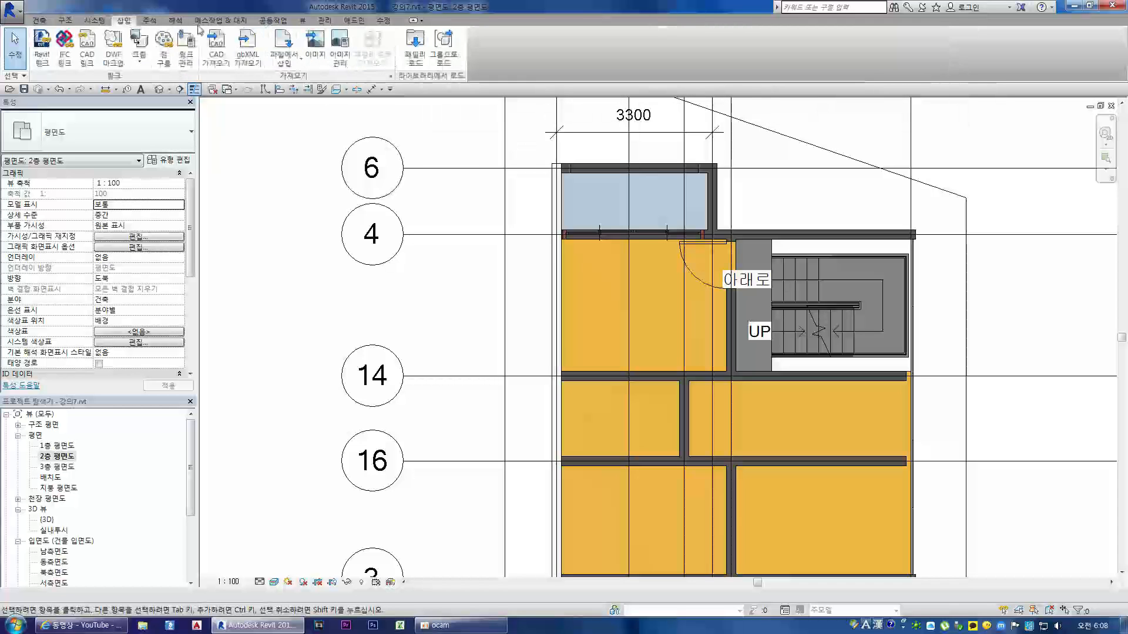
left_click(150, 20)
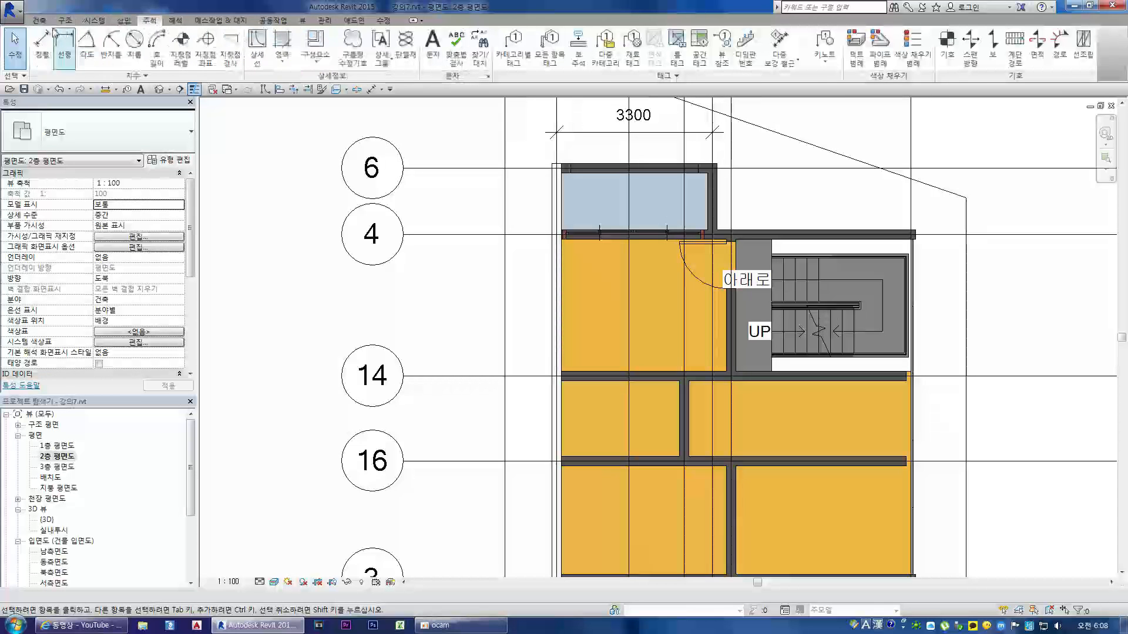
left_click(39, 20)
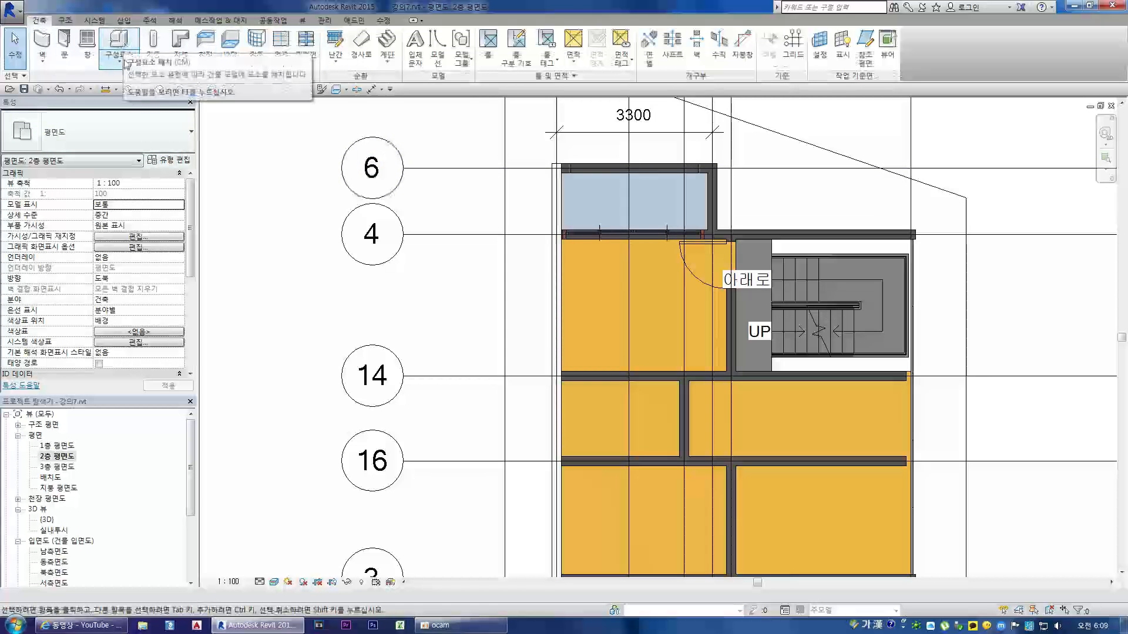
left_click(42, 42)
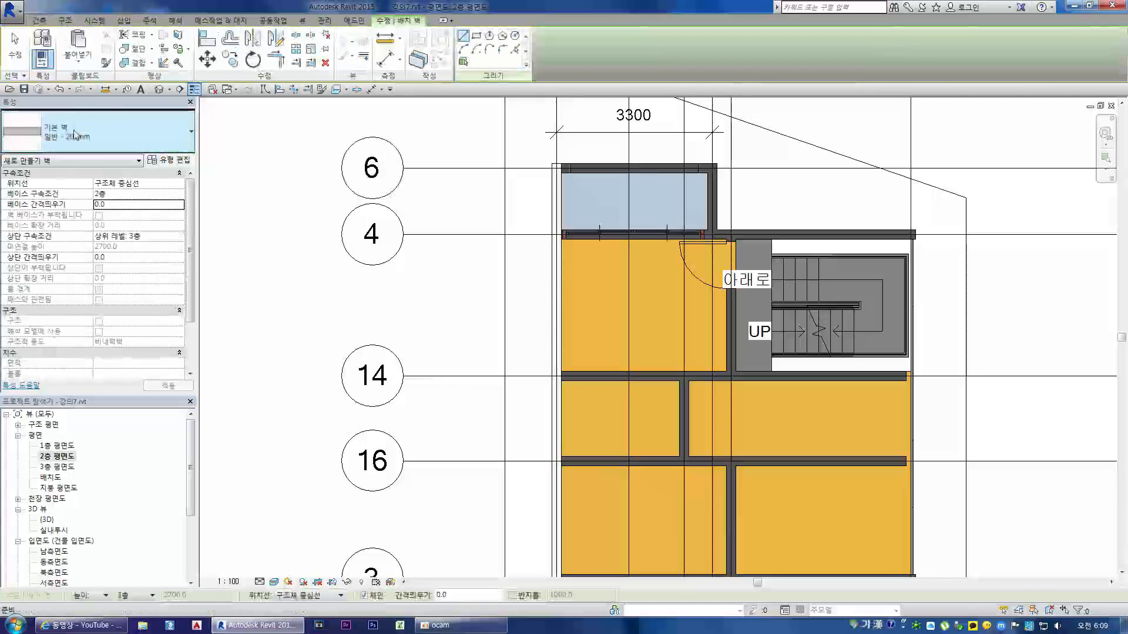
left_click(100, 131)
scroll(94, 288, "up", 3)
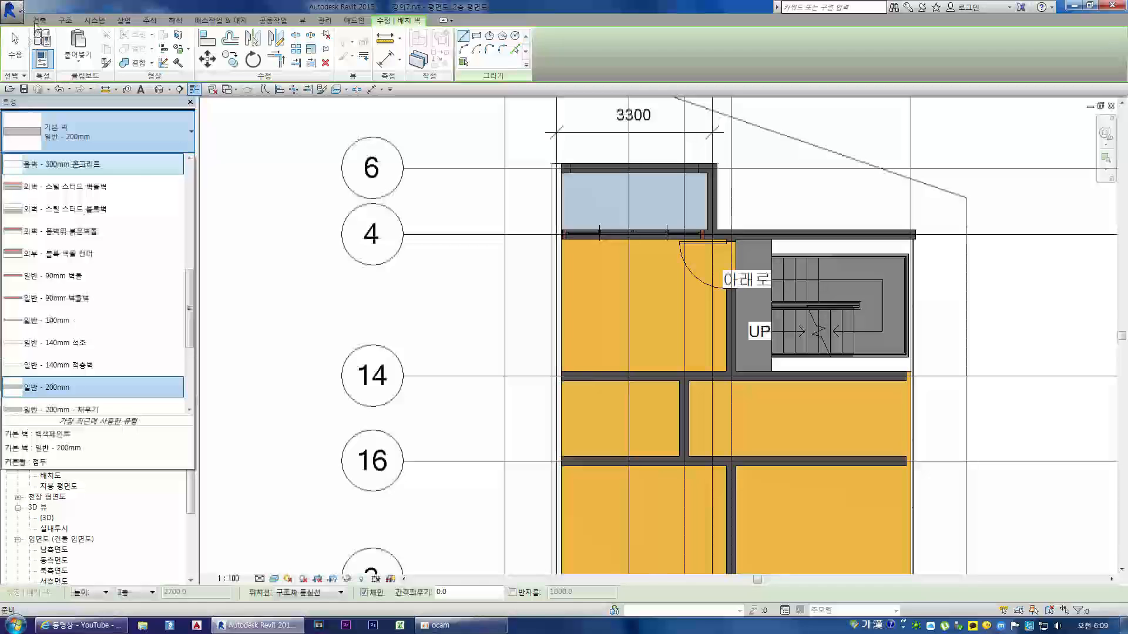
Step: Start placing a component on the second floor and choose the Cynthia type of the RPC 여자 family
left_click(38, 20)
left_click(39, 20)
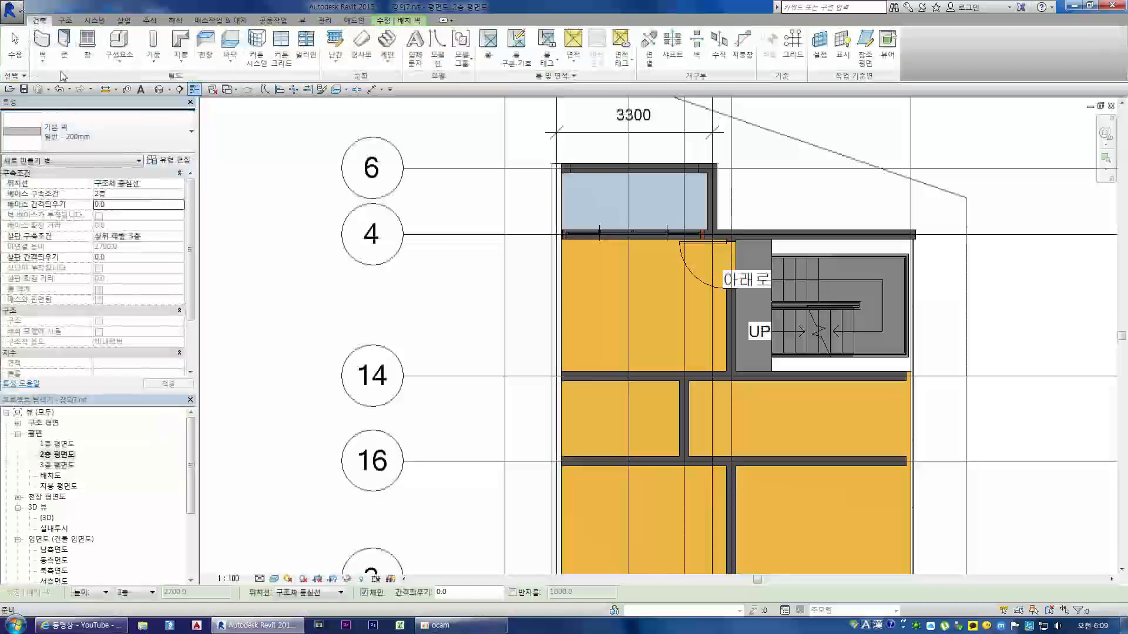
left_click(118, 41)
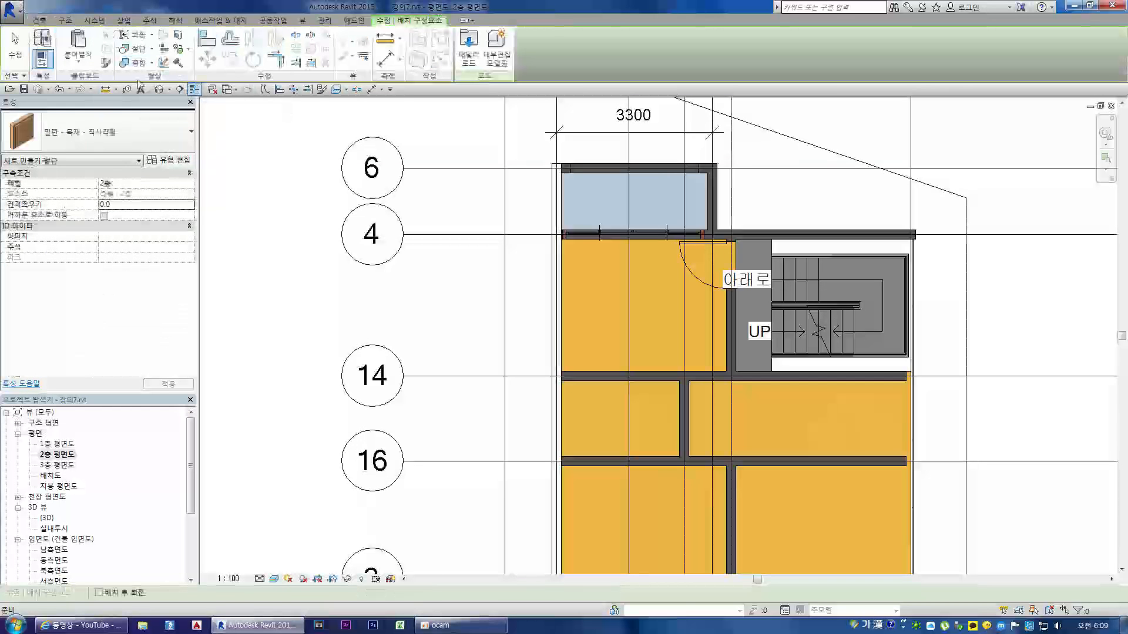
left_click(112, 133)
scroll(109, 292, "up", 10)
left_click_drag(188, 219, 191, 259)
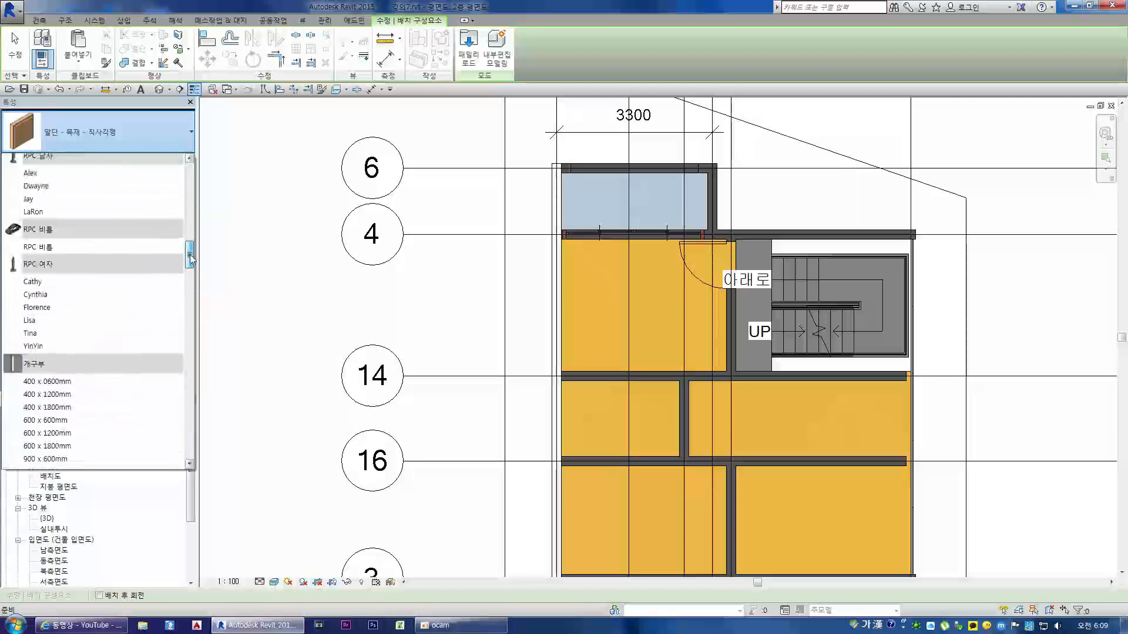
scroll(60, 264, "up", 1)
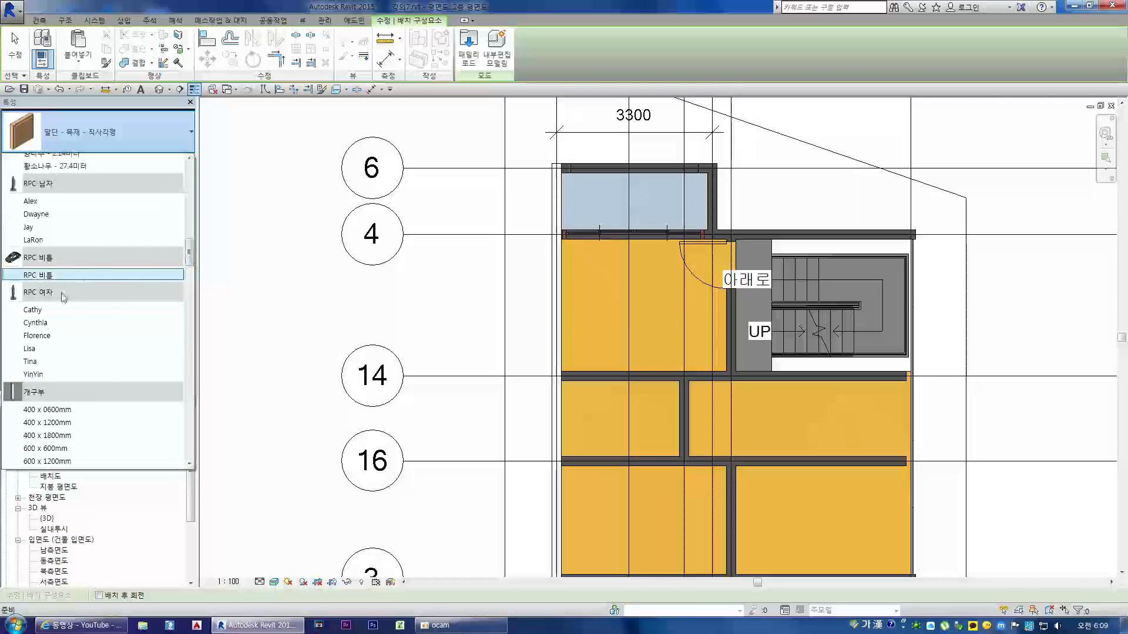
left_click(41, 323)
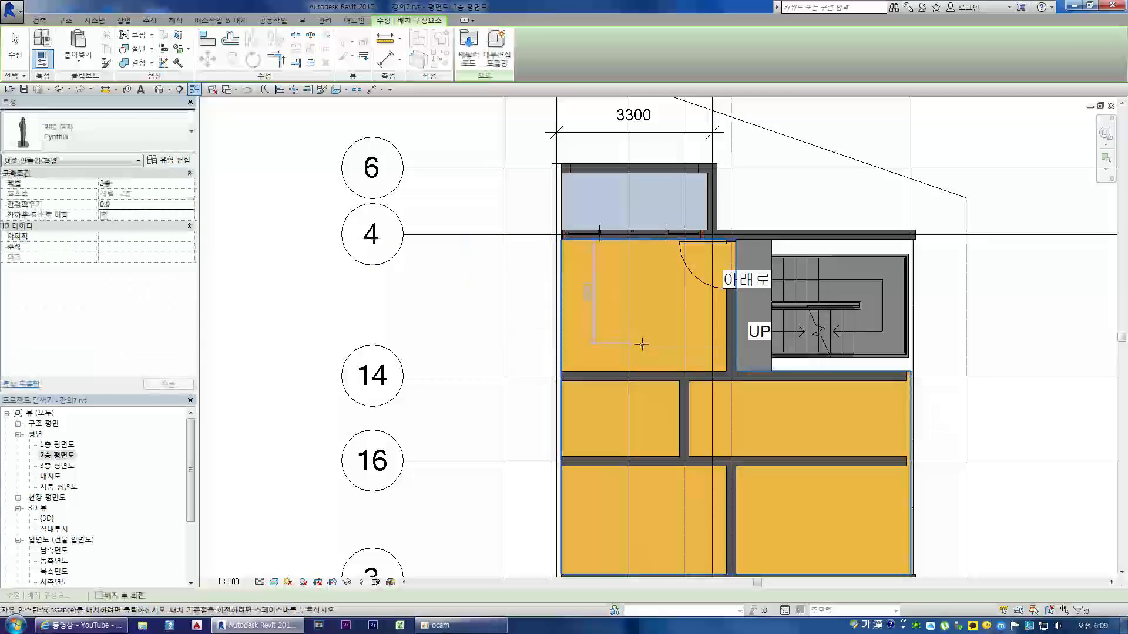
left_click(661, 263)
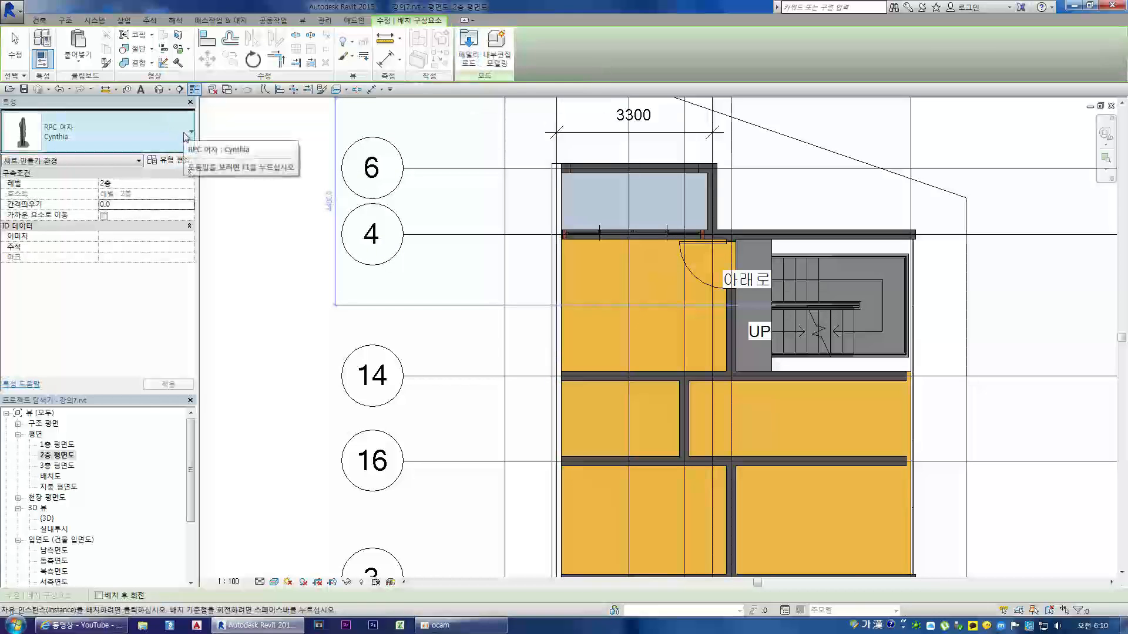
Step: Load the 침대-상자.rfa bed family from the 침대 folder of the 패밀리 정리 collection
left_click(466, 44)
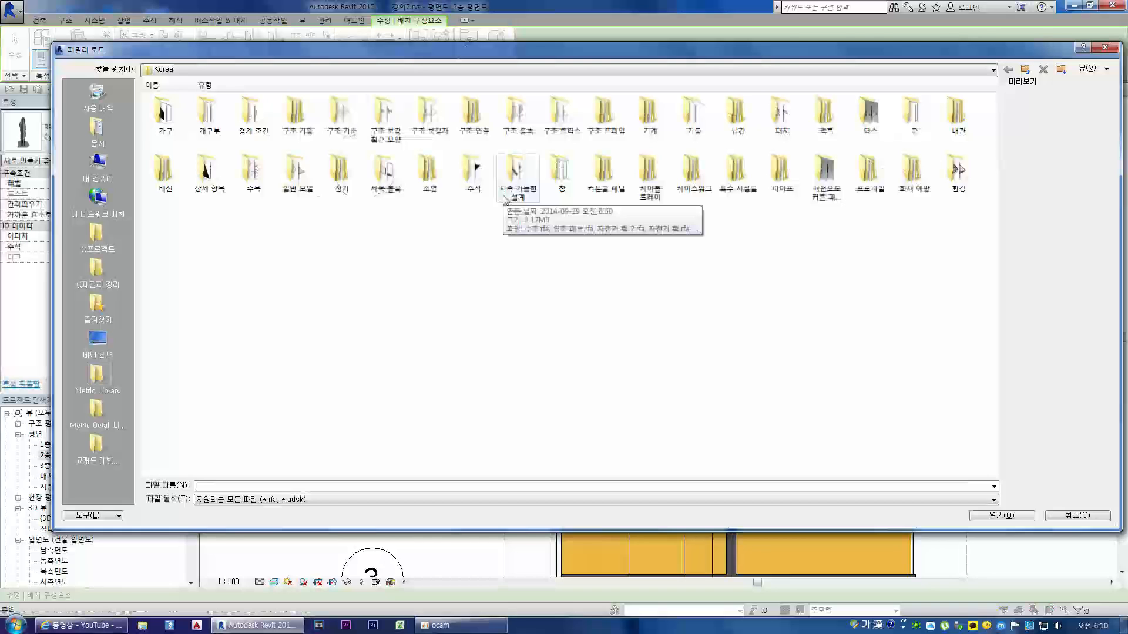
double_click(173, 123)
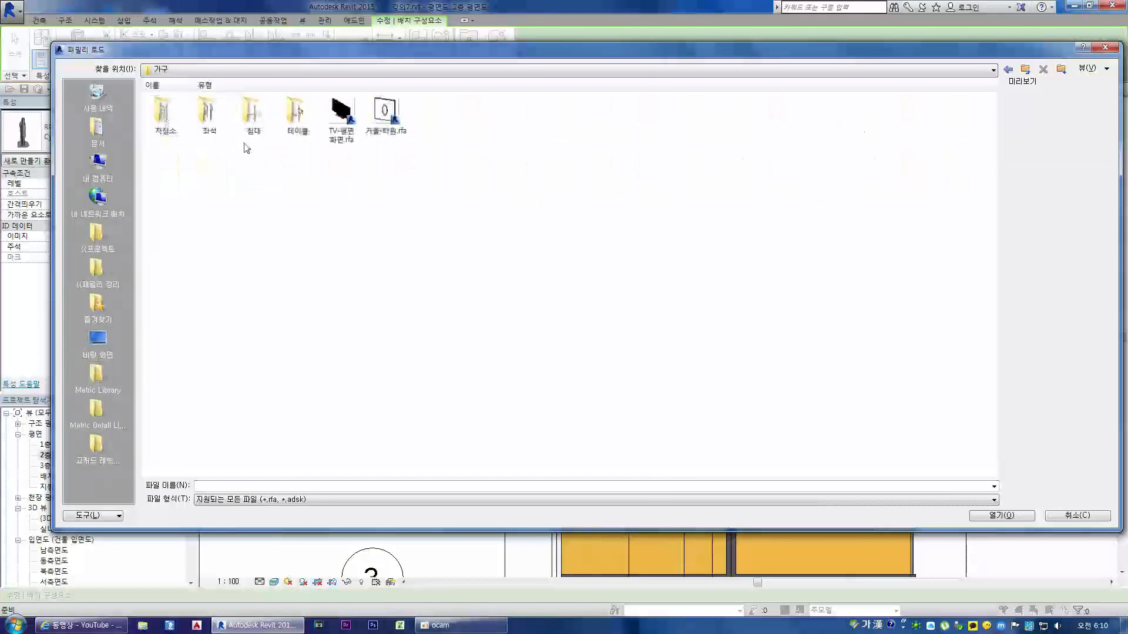
double_click(251, 122)
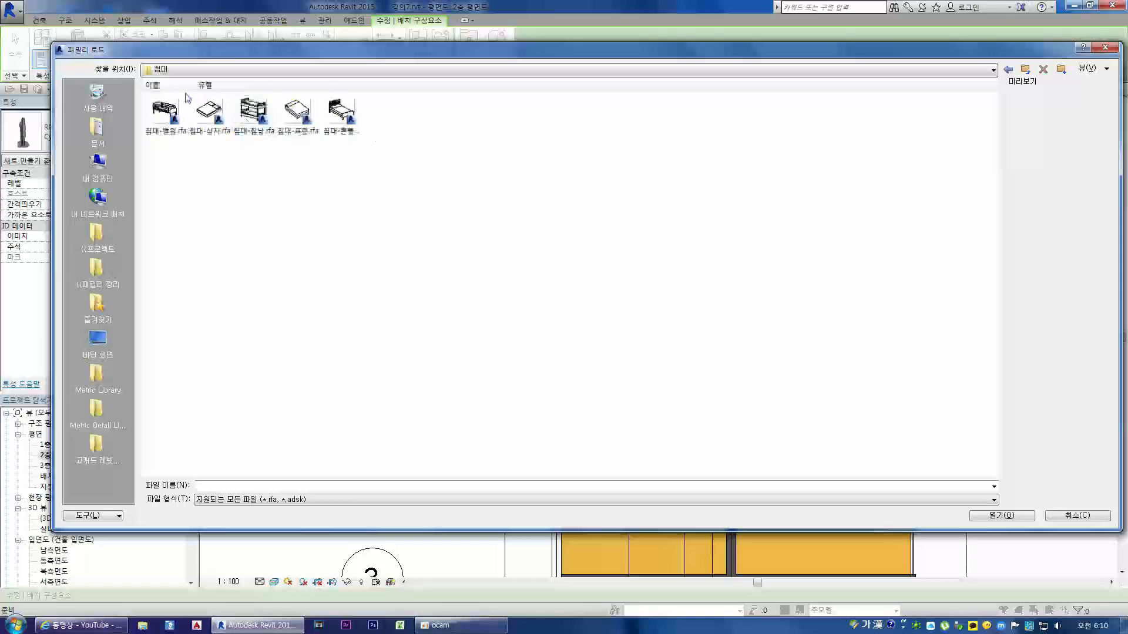
left_click(329, 114)
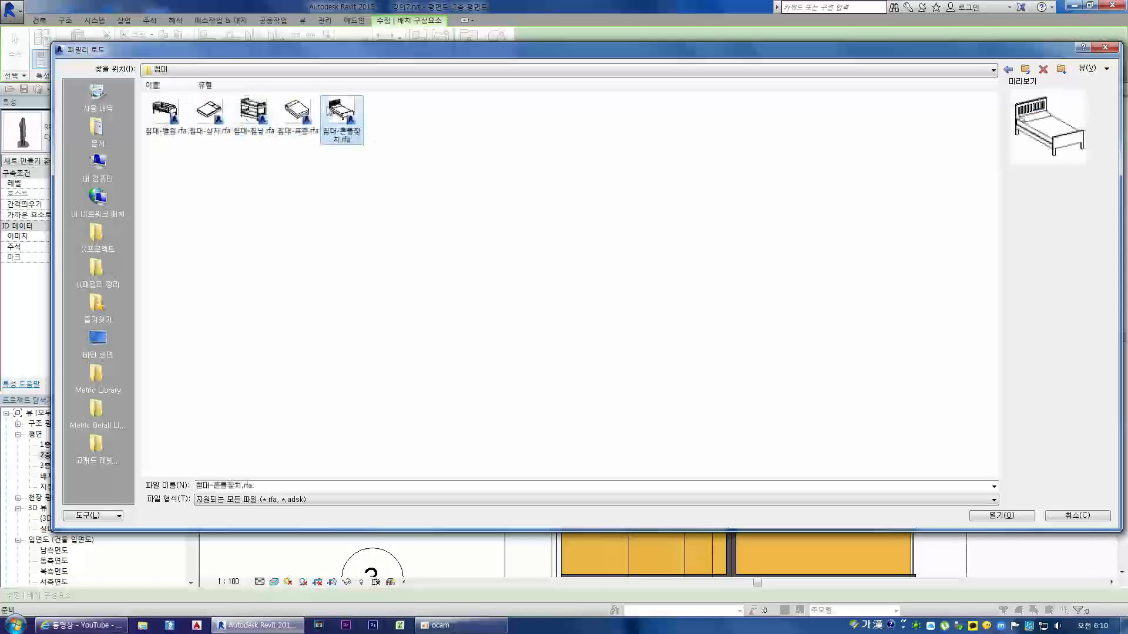
left_click(99, 269)
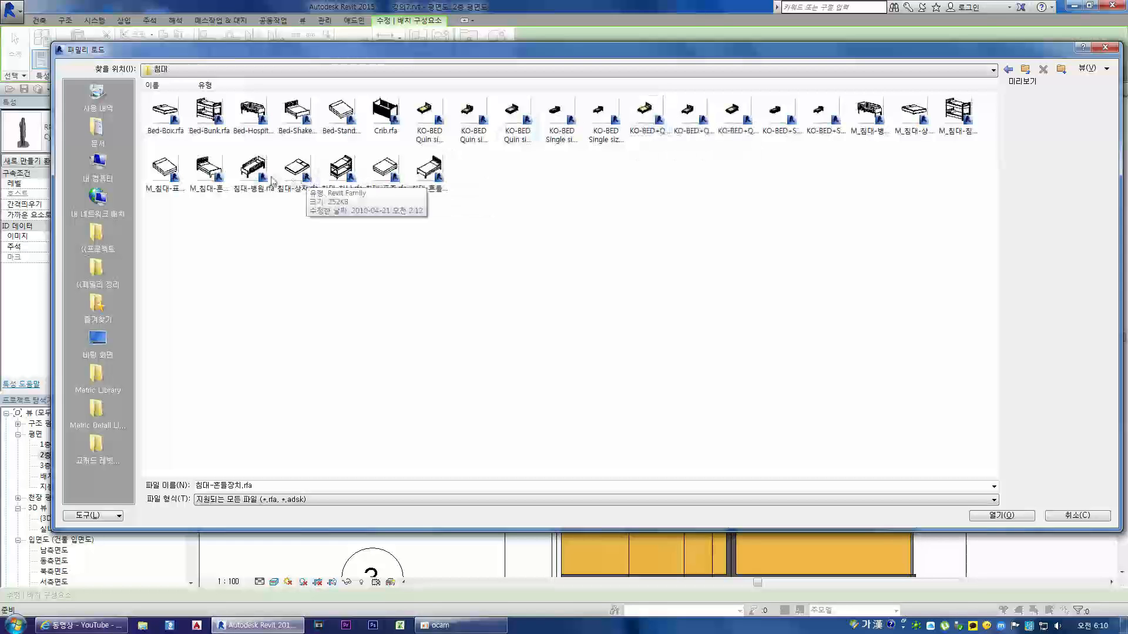
double_click(298, 175)
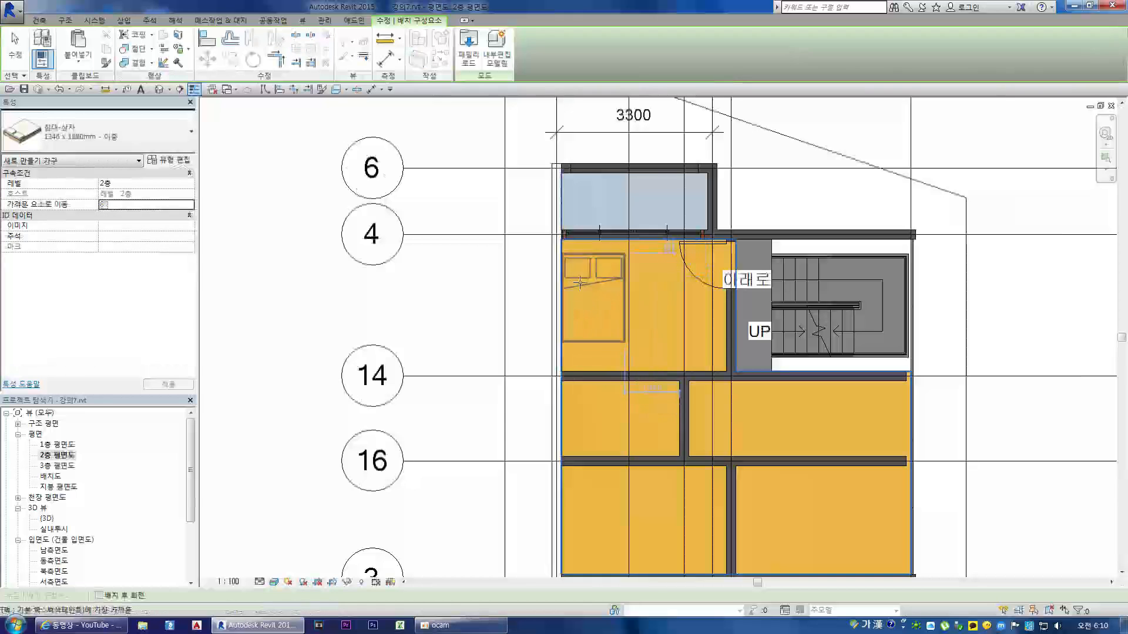
Step: Place one 침대-상자 bed of type 1346 x 1880mm - 이중 in the room below the balcony and finish placing
left_click(592, 306)
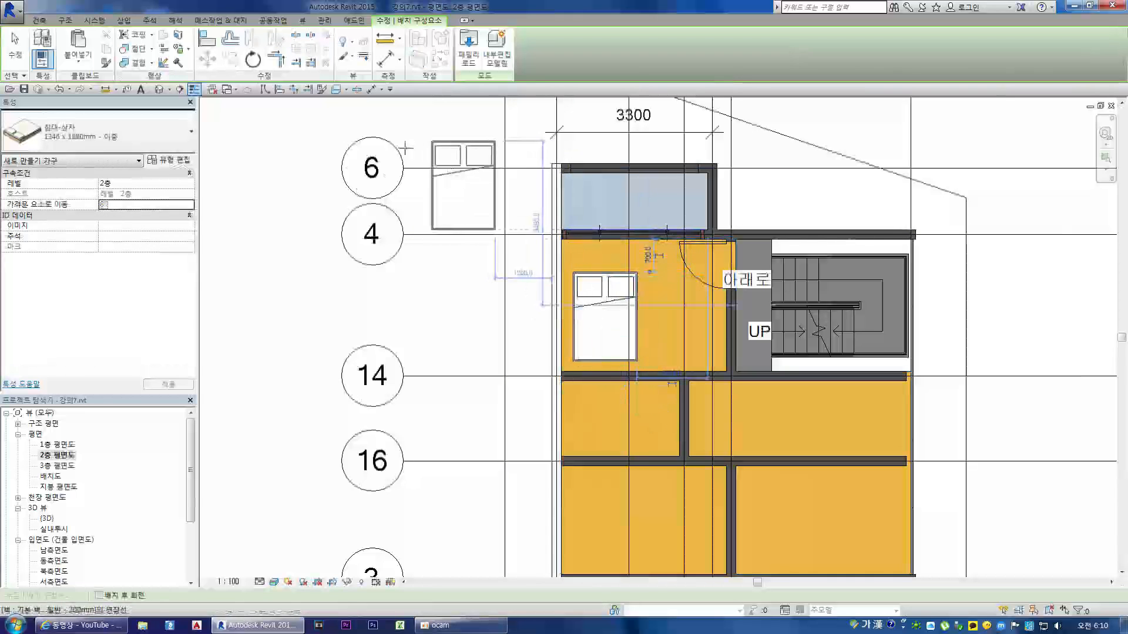
key("Escape")
key("Escape")
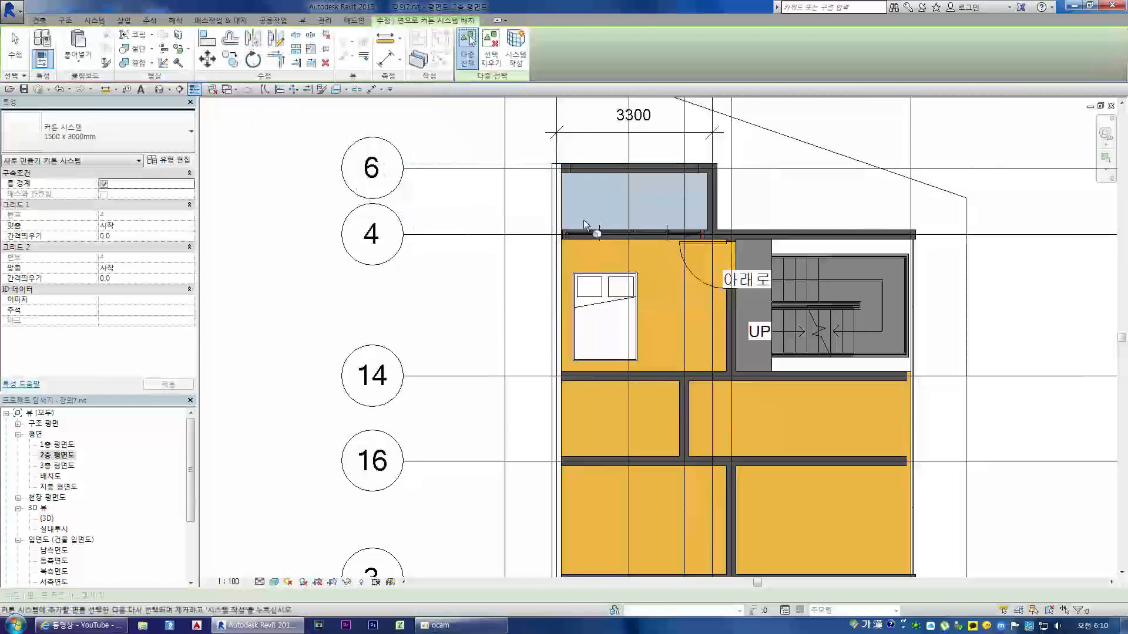
Step: Rotate the bed 90 degrees counterclockwise about its centre so its pillows face the exterior wall
left_click(605, 329)
key("r")
key("o")
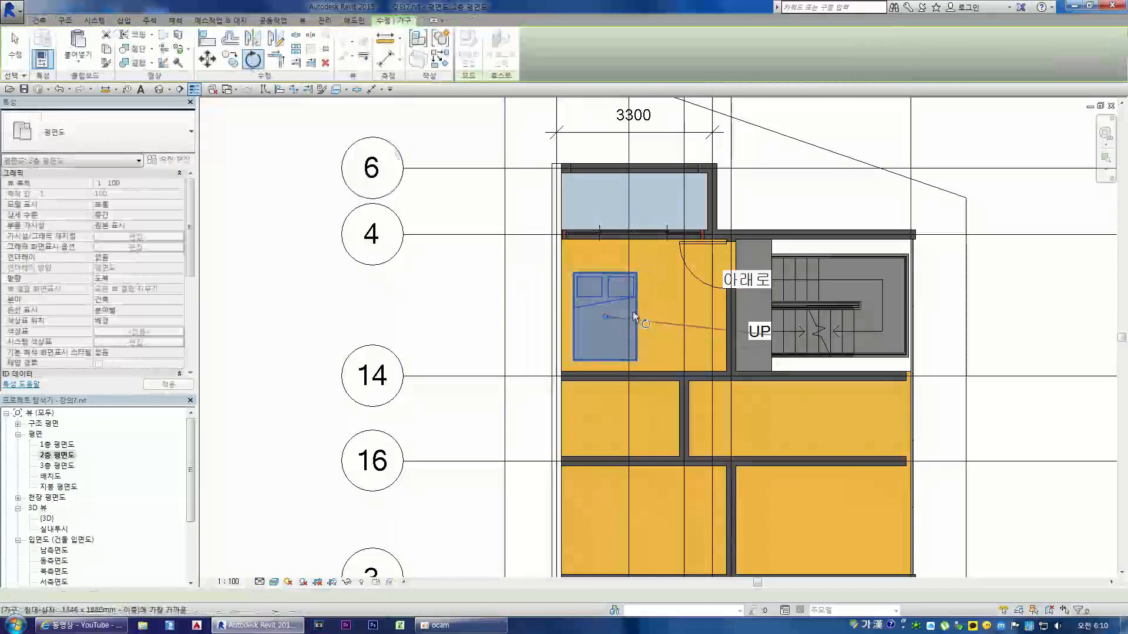
scroll(632, 312, "up", 2)
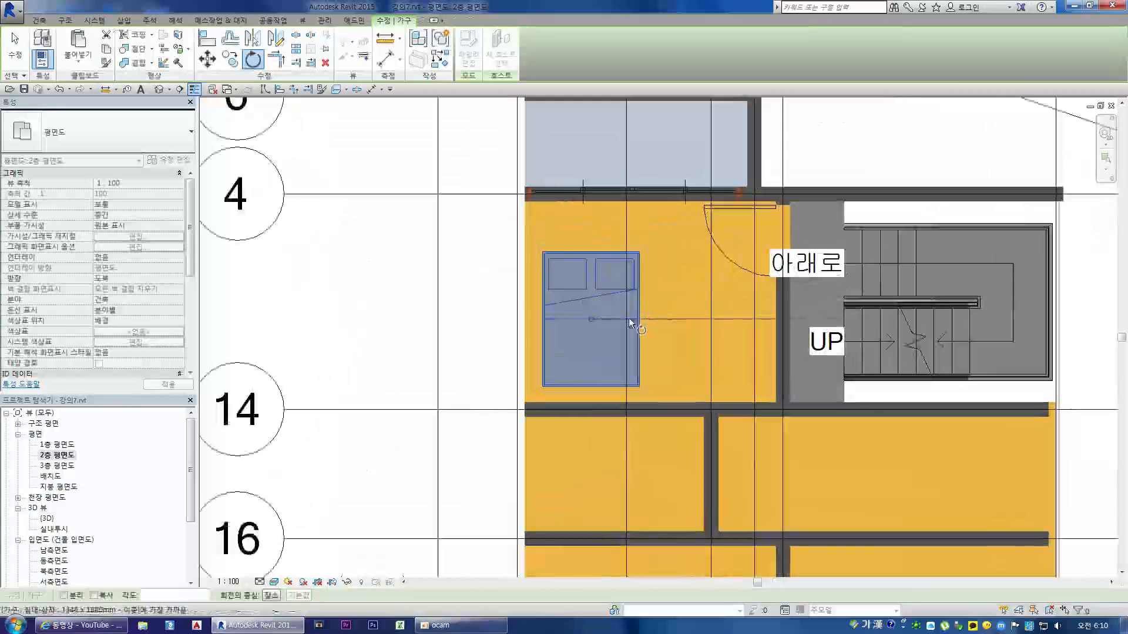
left_click(694, 319)
left_click(587, 219)
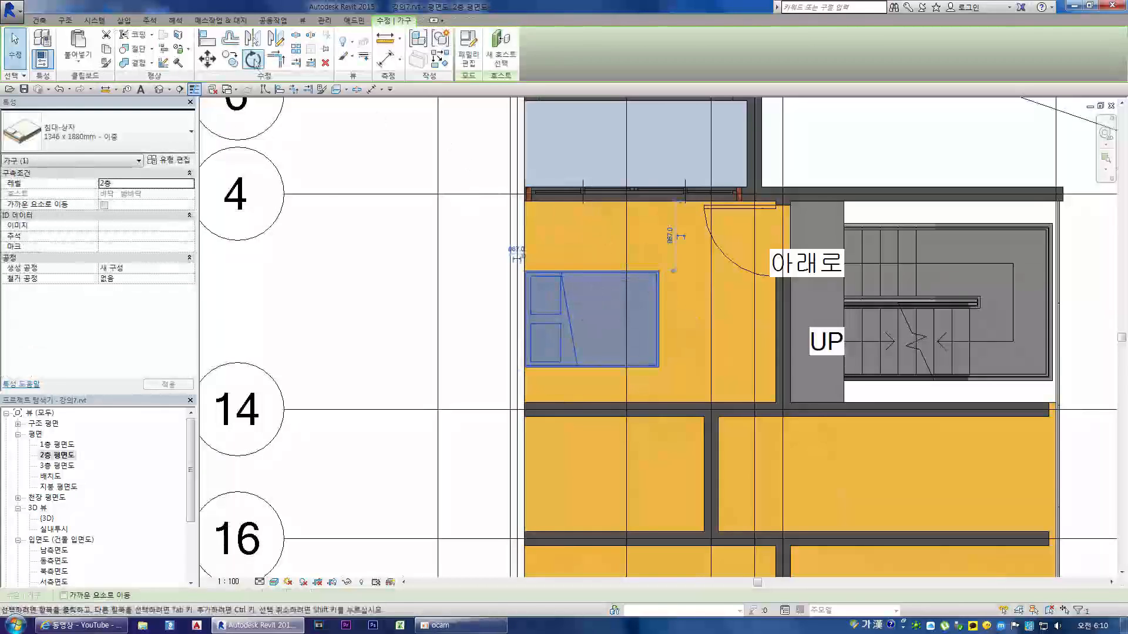
Step: Relocate the rotation centre to the bed's corner at the exterior wall and rotate the bed 90 degrees clockwise about it
left_click(254, 60)
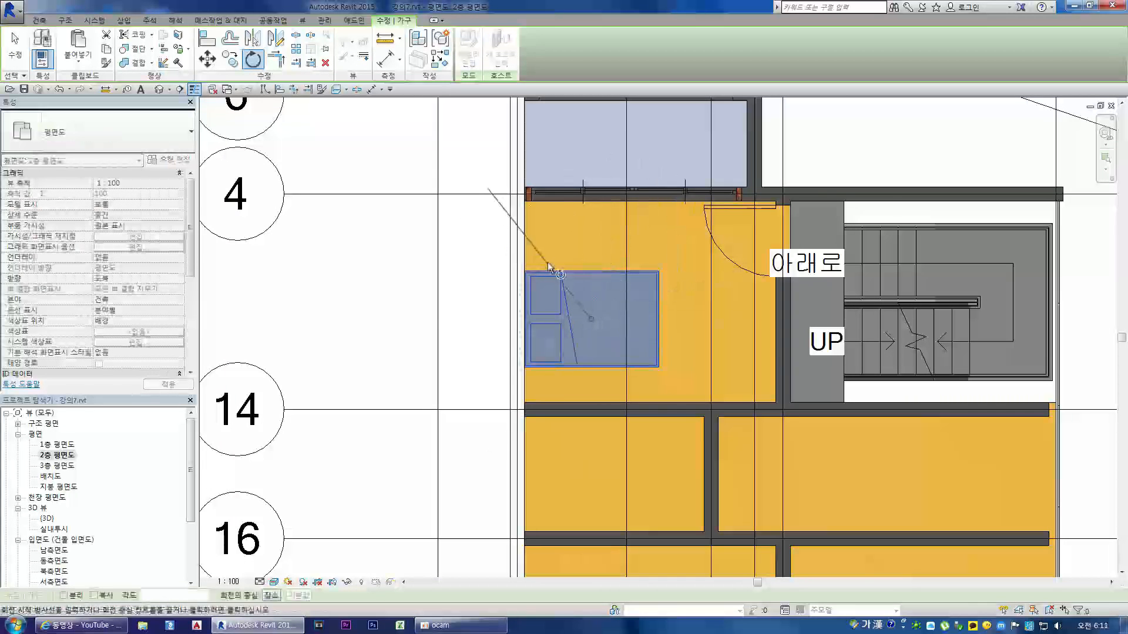
scroll(523, 261, "up", 2)
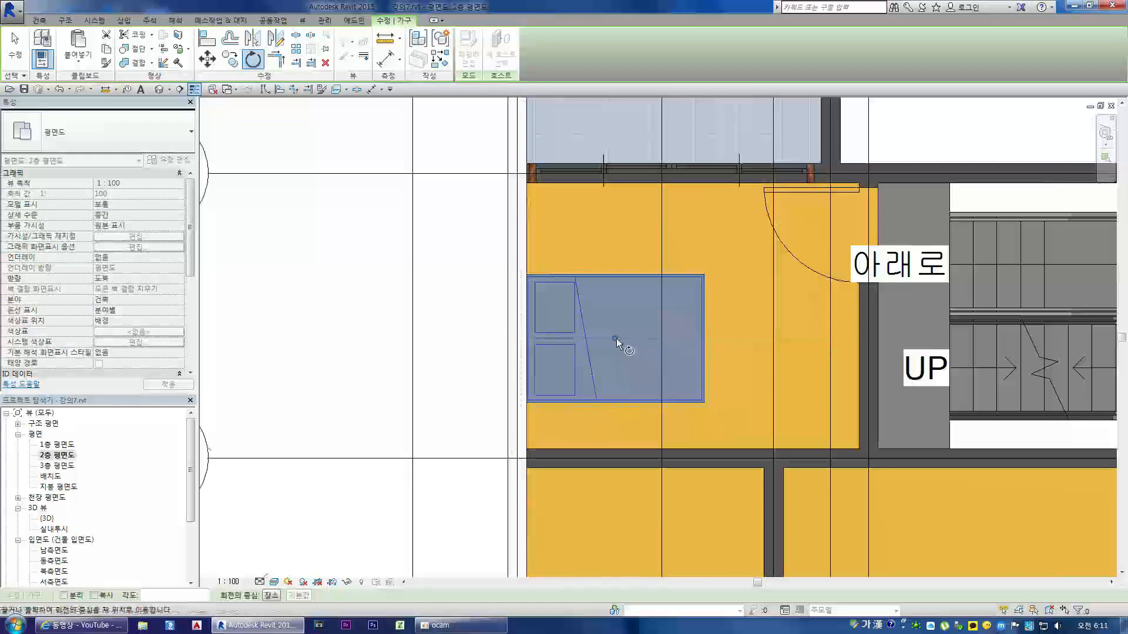
left_click_drag(616, 339, 613, 339)
left_click_drag(539, 288, 527, 274)
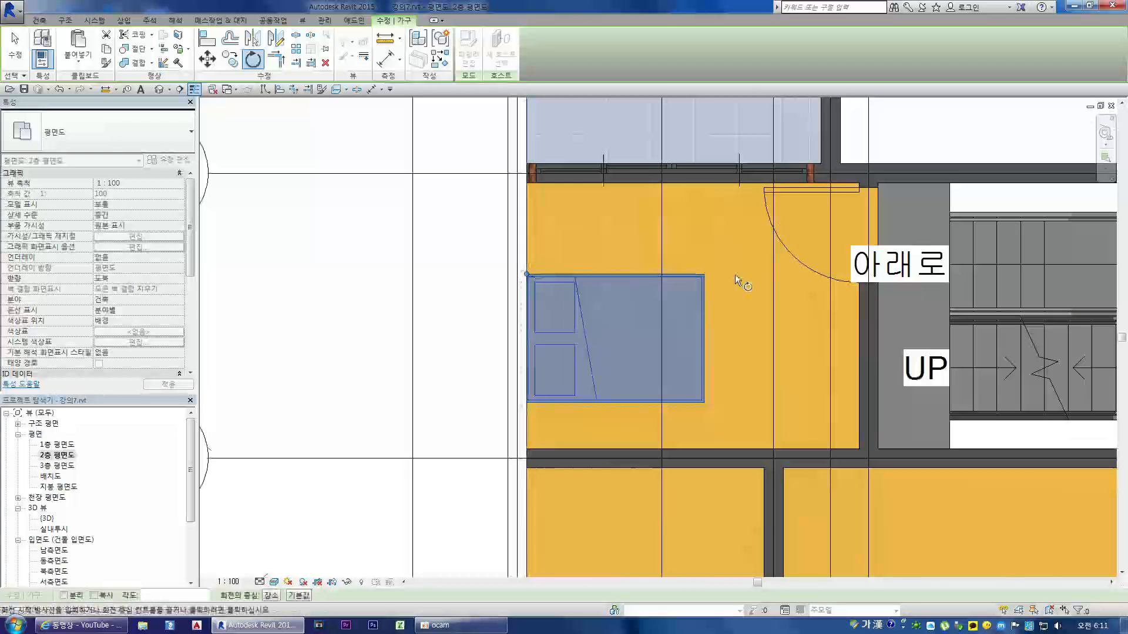
mouse_move(527, 273)
left_mouse_down()
mouse_move(561, 285)
mouse_move(614, 338)
left_mouse_up()
left_click_drag(546, 295, 527, 274)
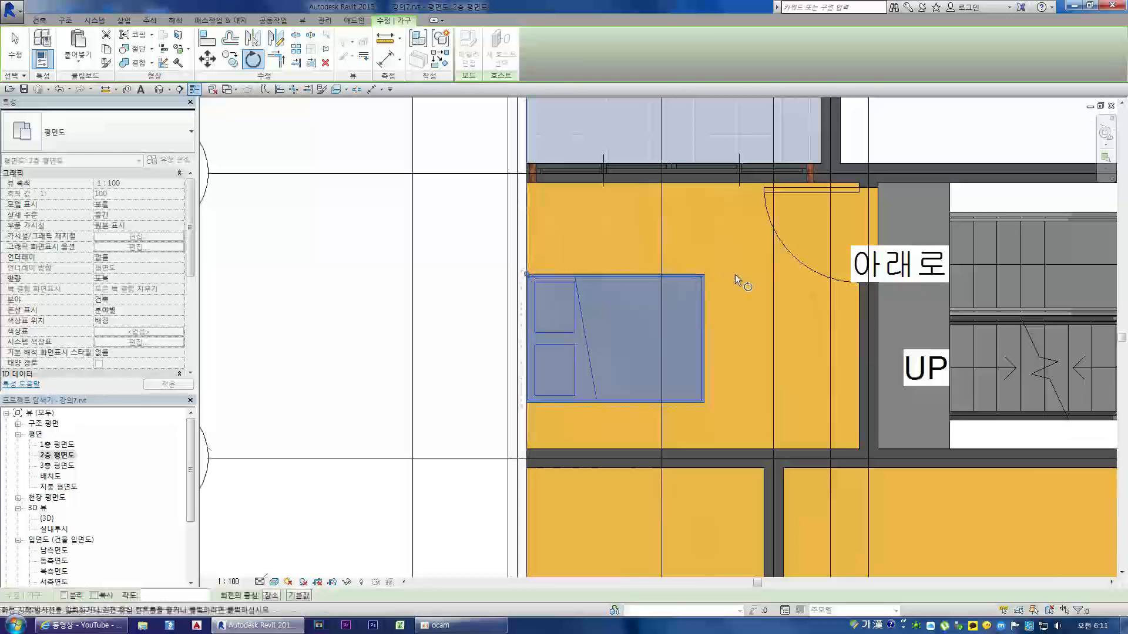
left_click(753, 280)
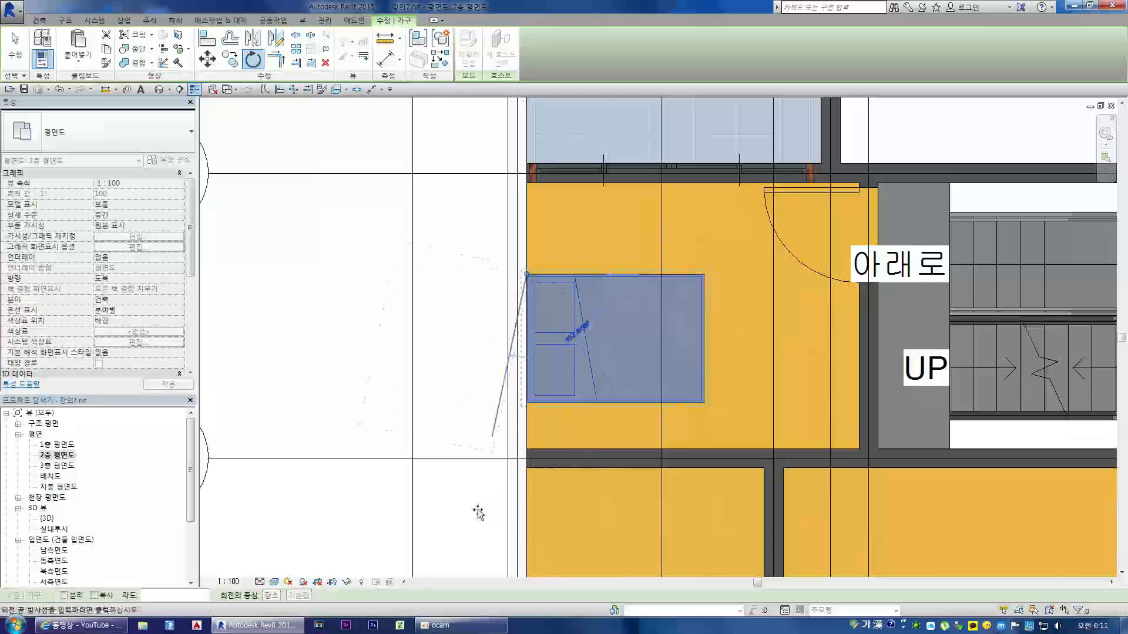
left_click(535, 552)
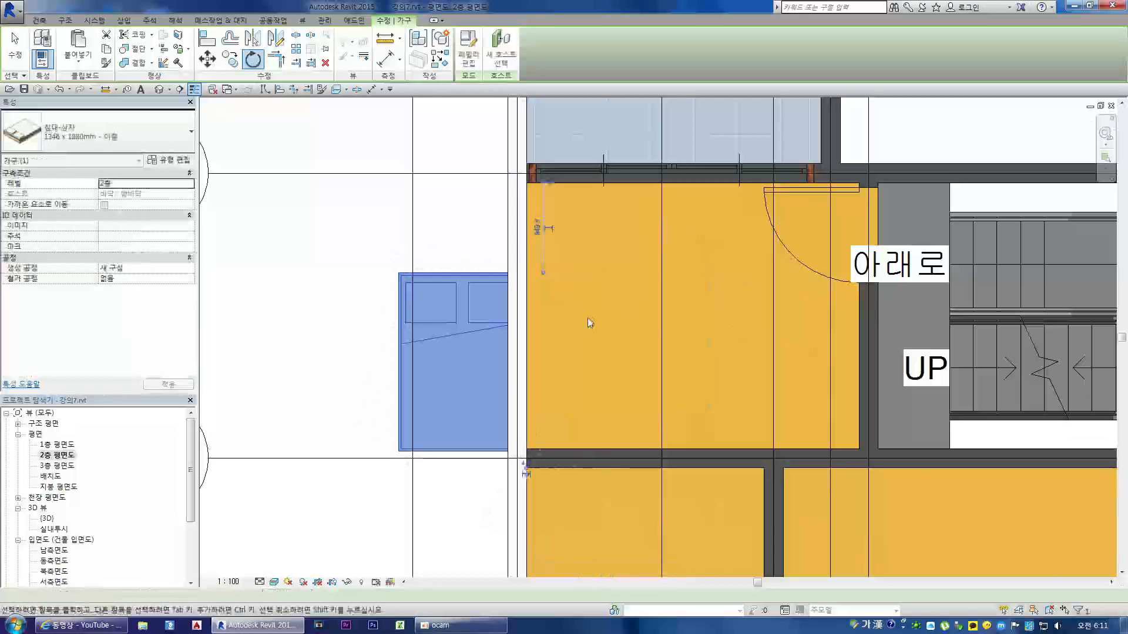
Step: Rotate the bed 90 degrees counterclockwise about the same corner, back into the room
left_click(261, 62)
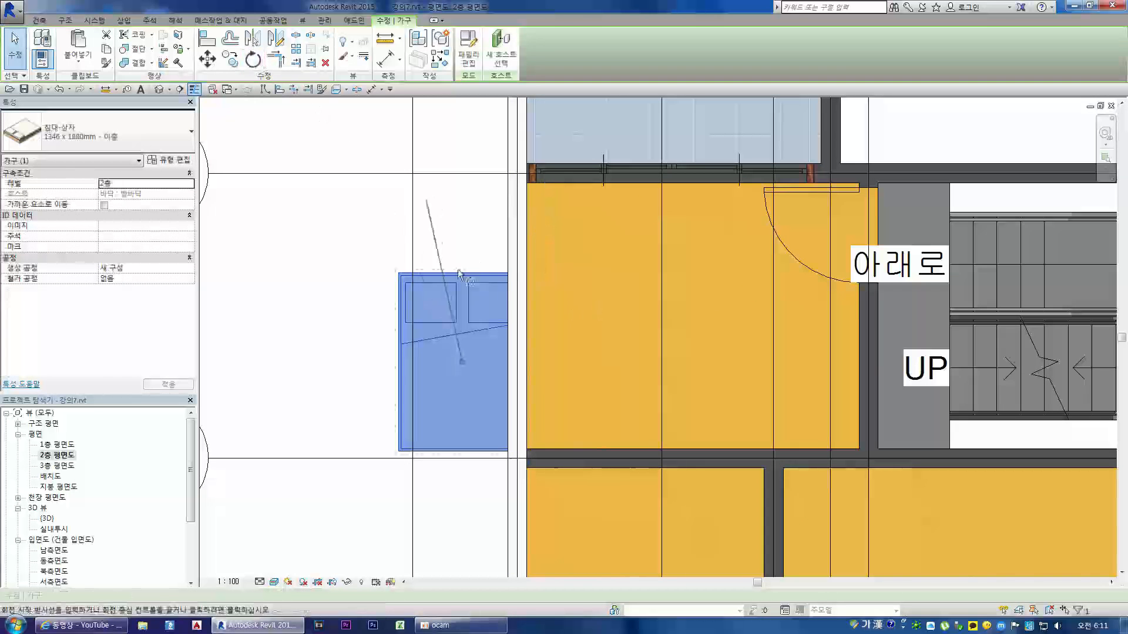
left_click(529, 275)
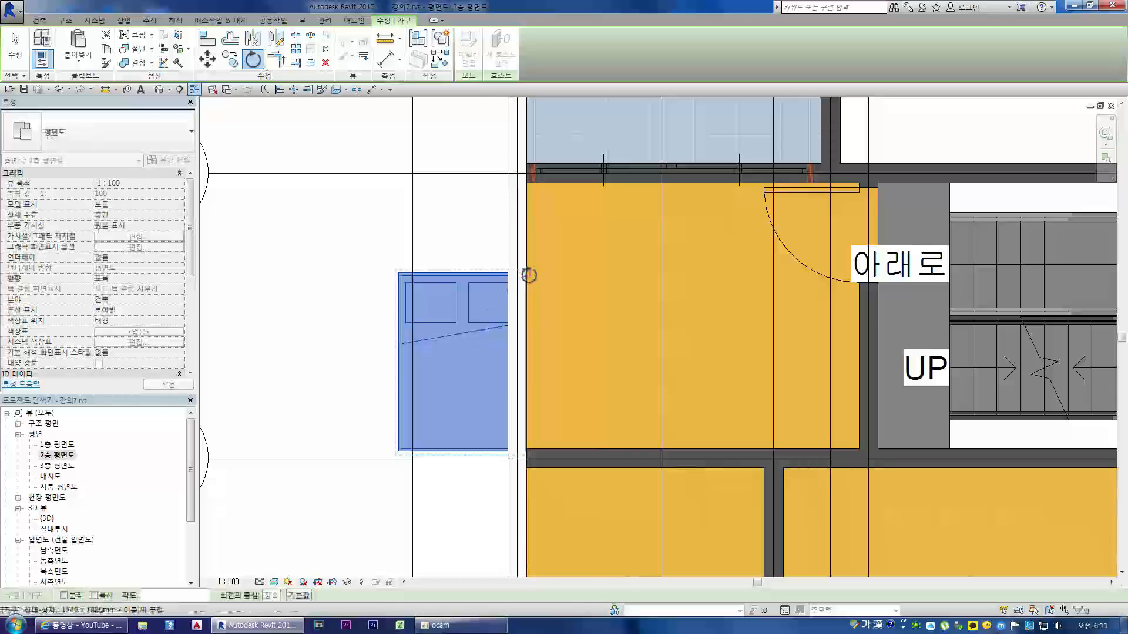
left_click(530, 502)
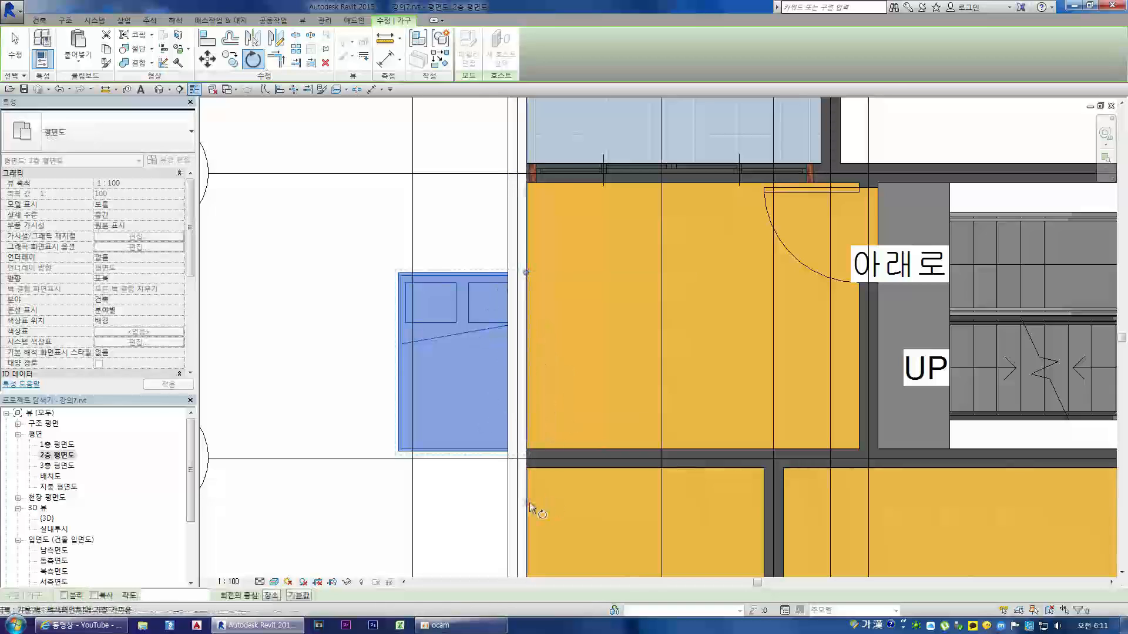
left_click(669, 271)
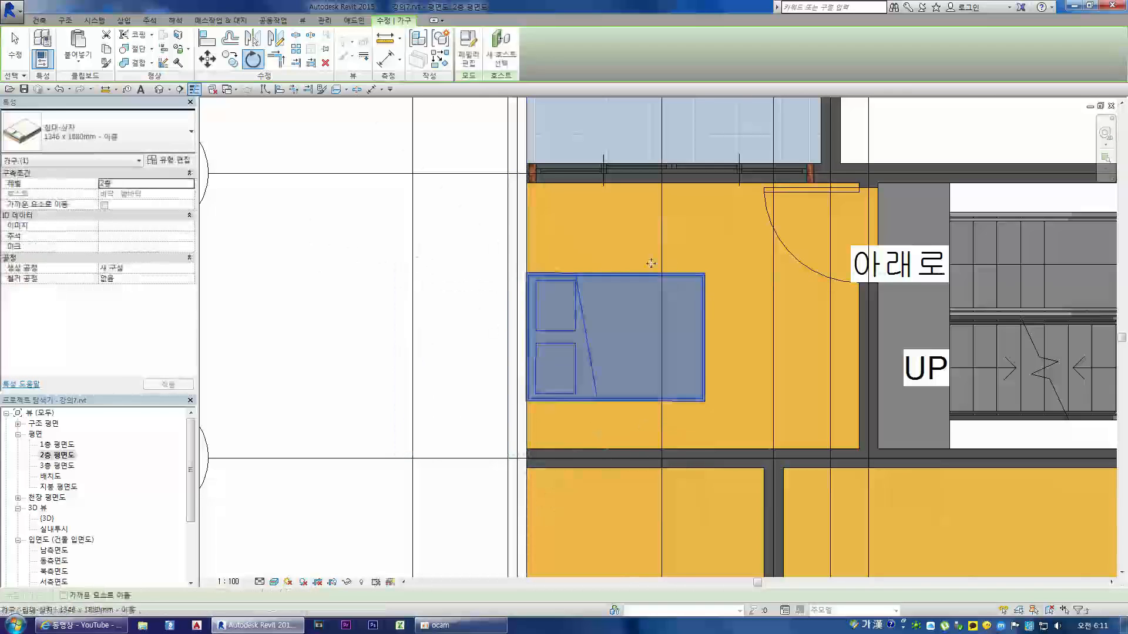
Step: Move the bed up against the balcony window wall of the room
scroll(645, 382, "down", 2)
key("Escape")
left_click(600, 376)
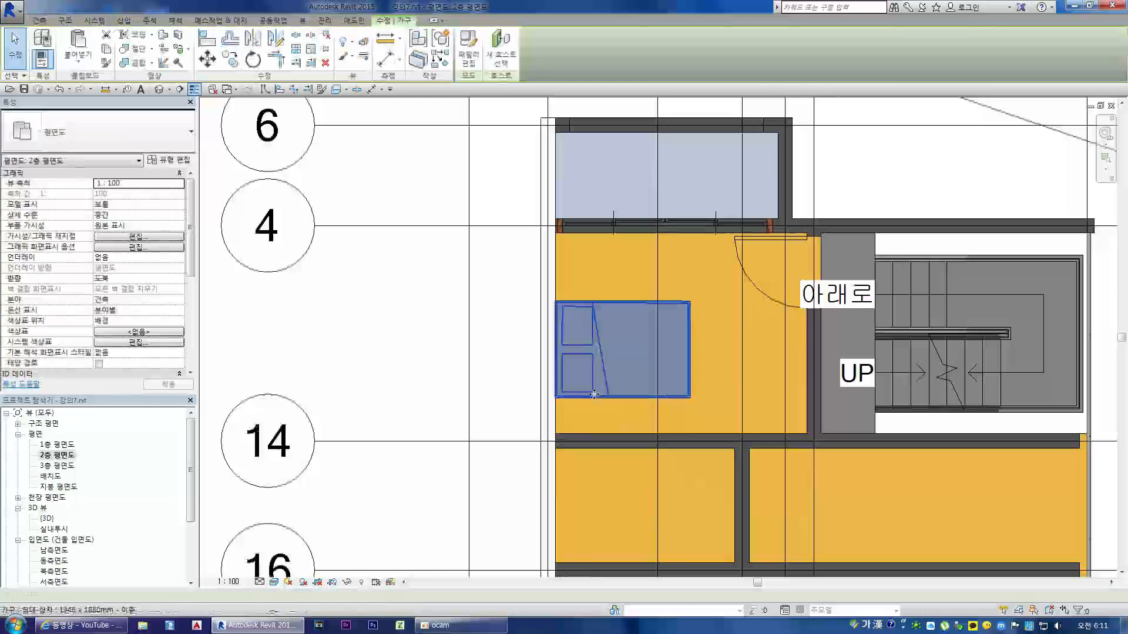
left_click_drag(583, 354, 593, 303)
Step: Try aligning the bed's head edge with the inner face of the exterior wall, and undo the alignment
left_click(207, 38)
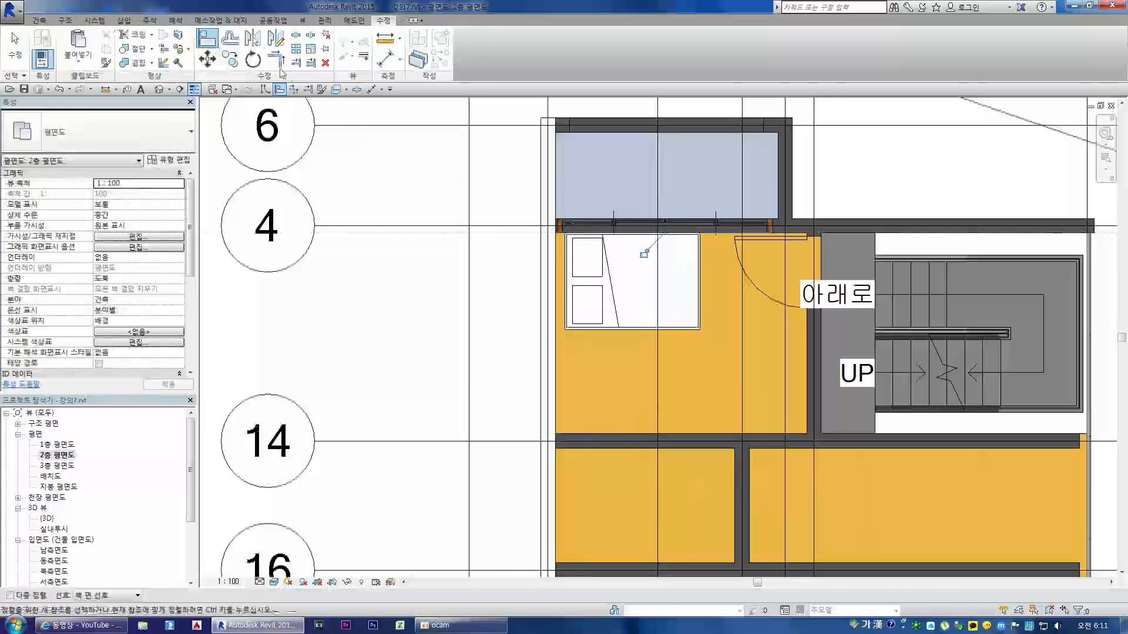
left_click(556, 267)
left_click(566, 294)
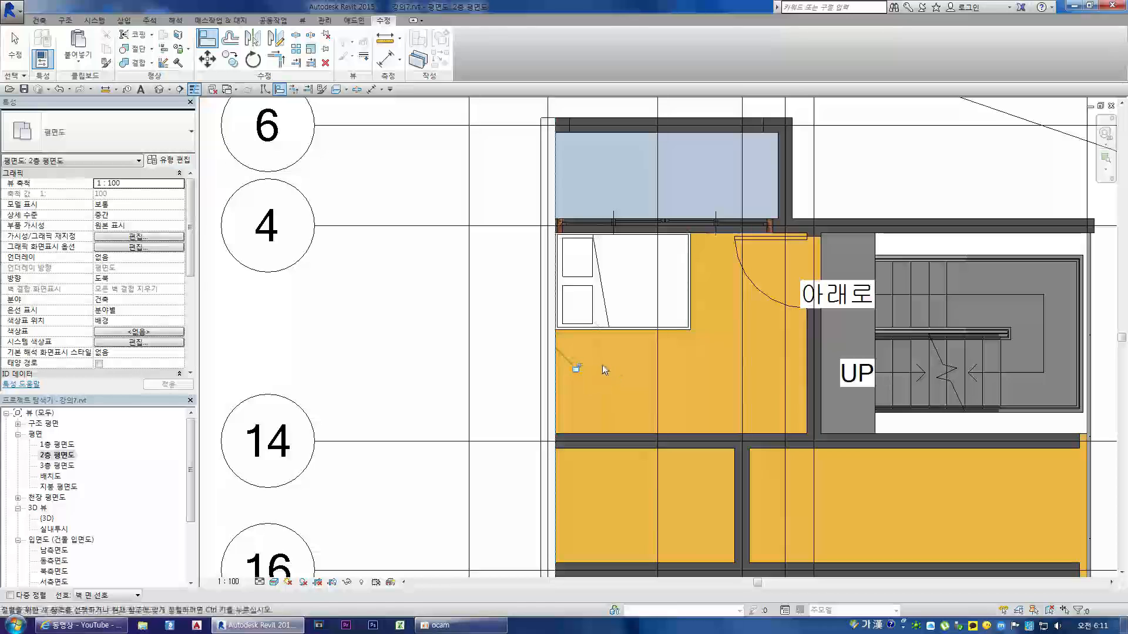
key("Escape")
key("ctrl+z")
Step: Align the bed's head edge flush with the exterior wall's inner face and end the Align command
key("a")
key("l")
left_click(565, 276)
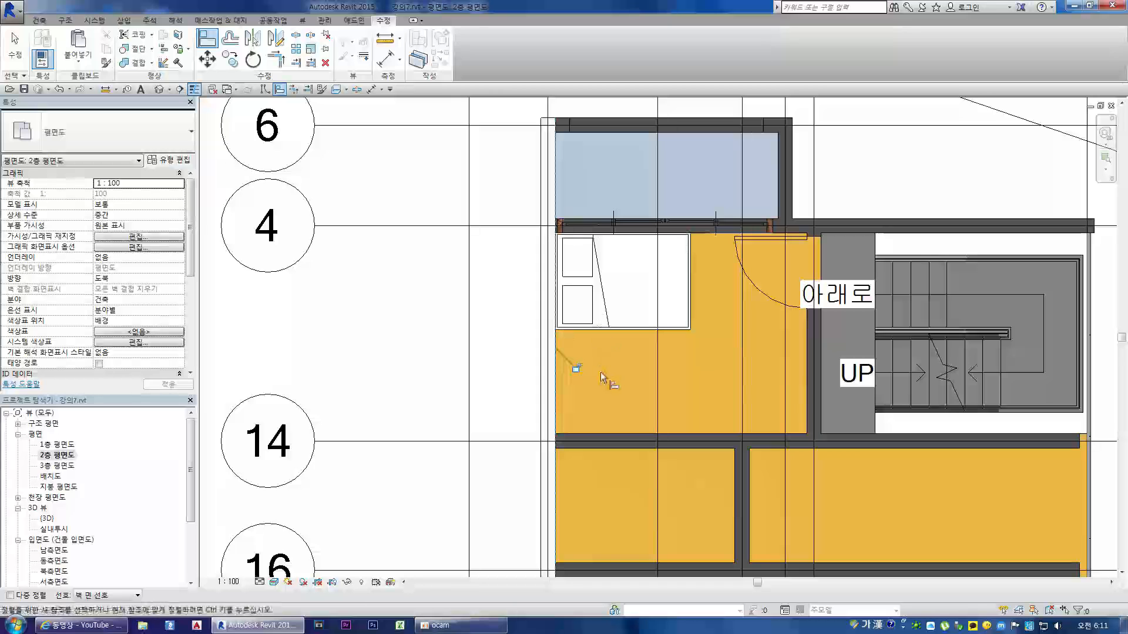
key("Escape")
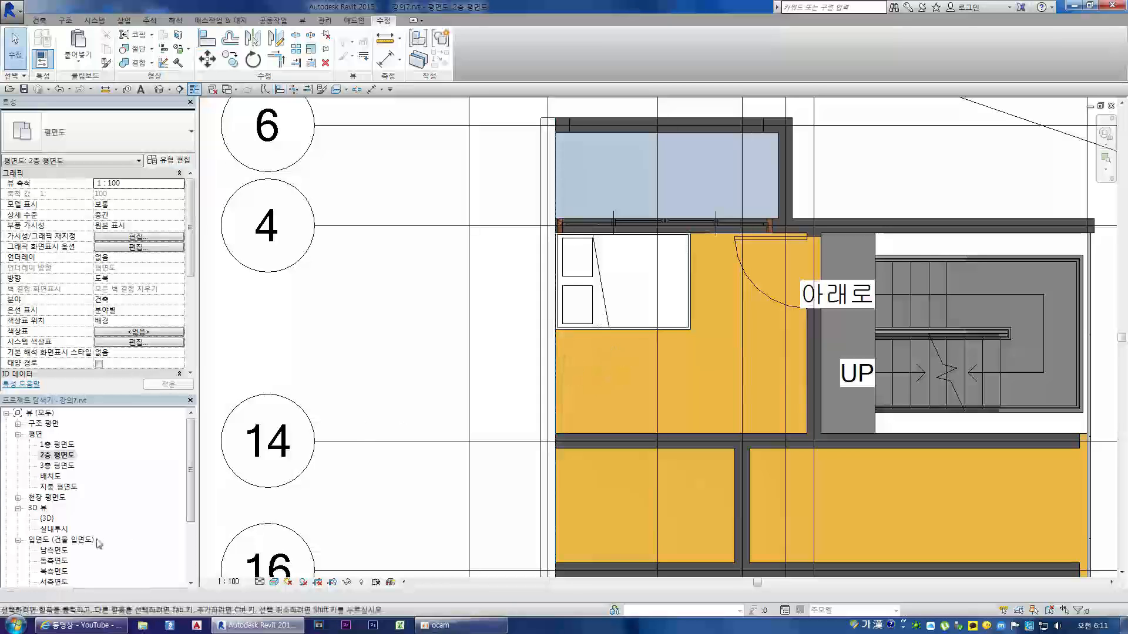
Step: Examine the bed's placement in the {3D} view, and open the 1층 평면도 floor plan
double_click(47, 518)
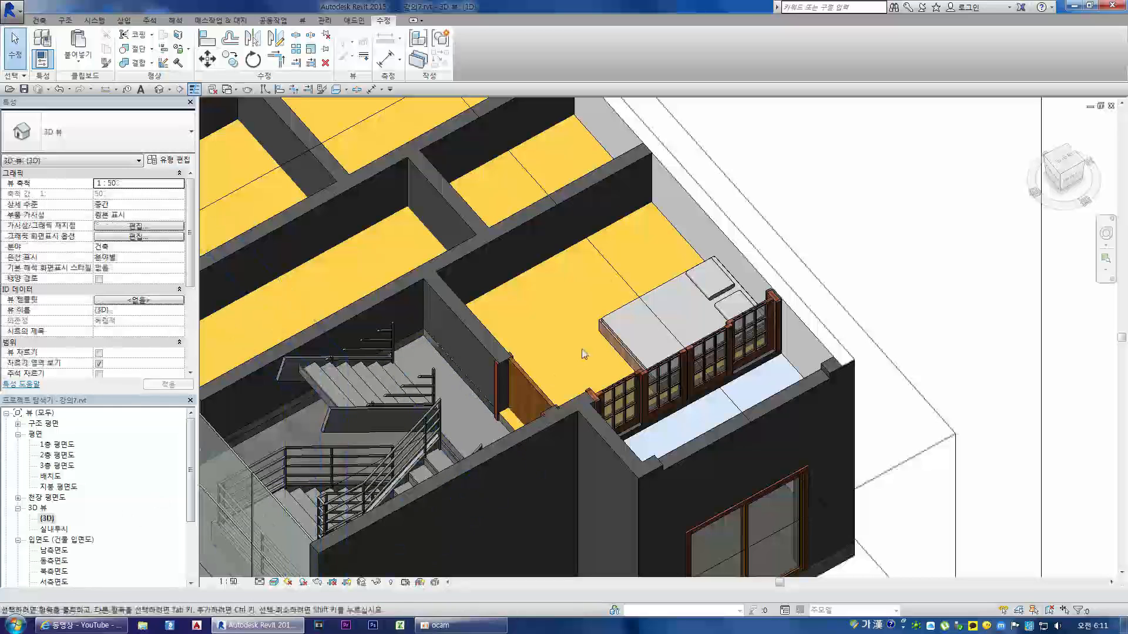
scroll(812, 327, "down", 3)
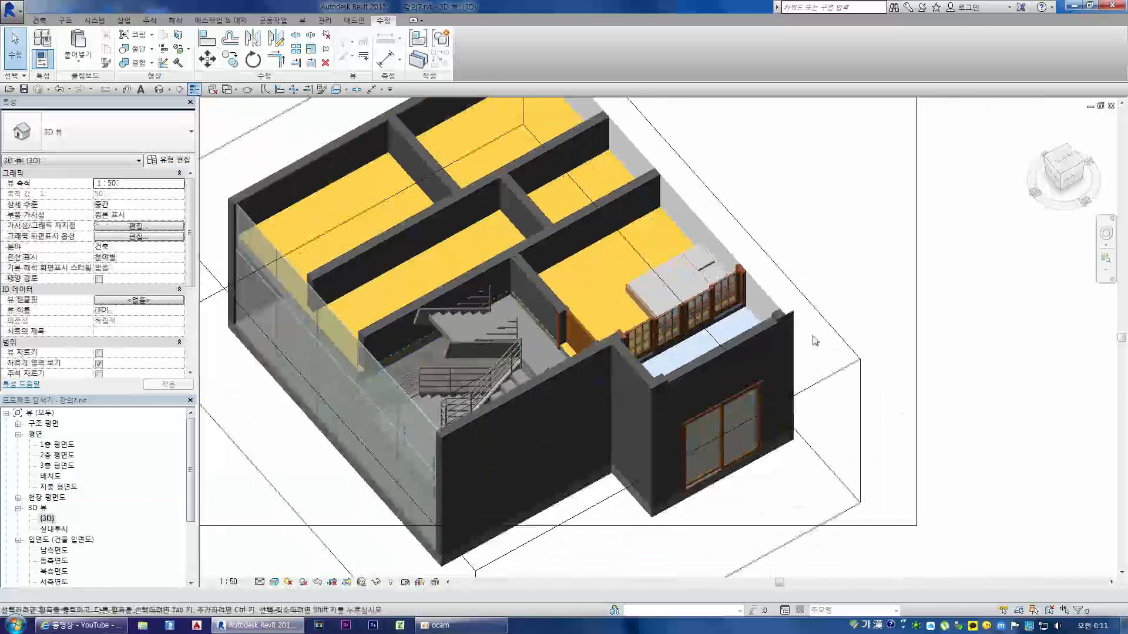
double_click(57, 446)
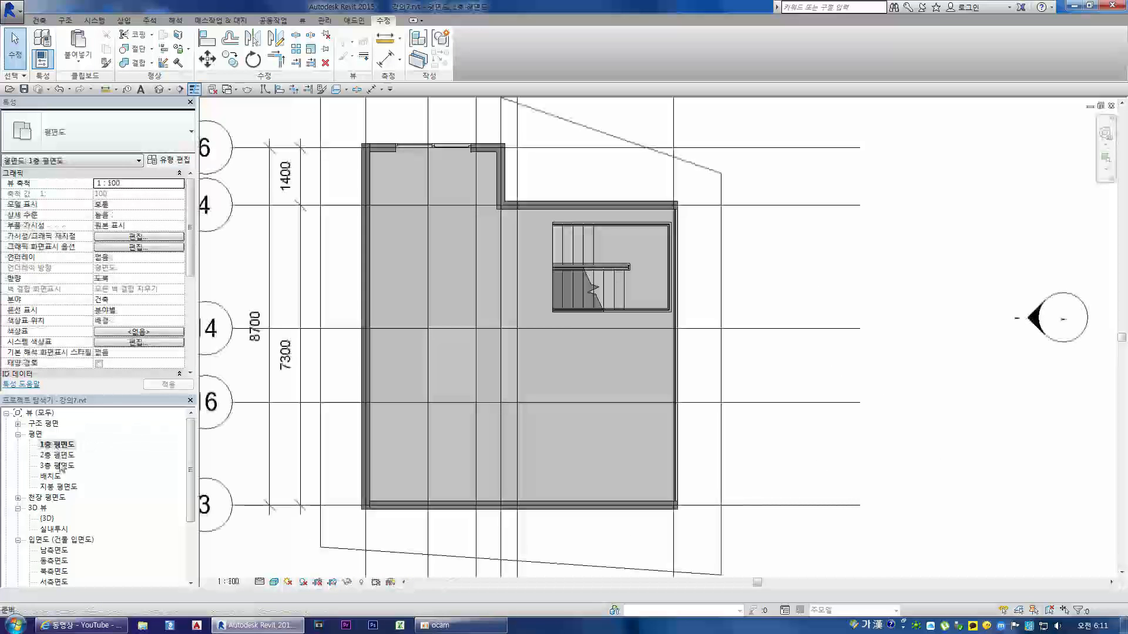
Step: Pull the {3D} view's section box face inward past the balcony window wall and inspect the exposed bed and stairs
double_click(59, 465)
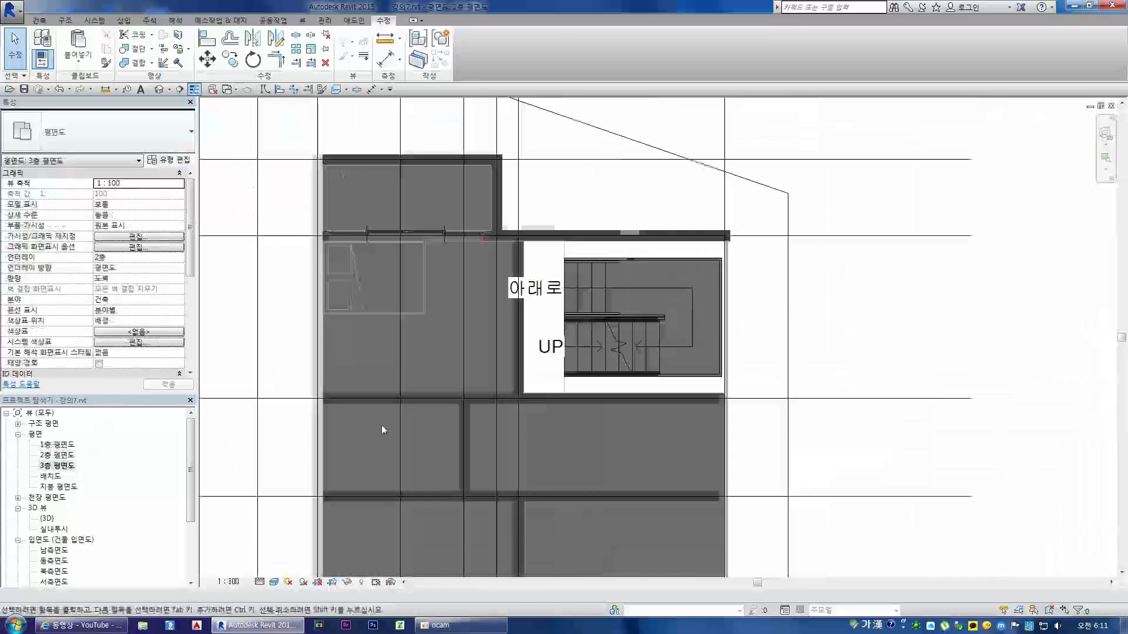
double_click(47, 518)
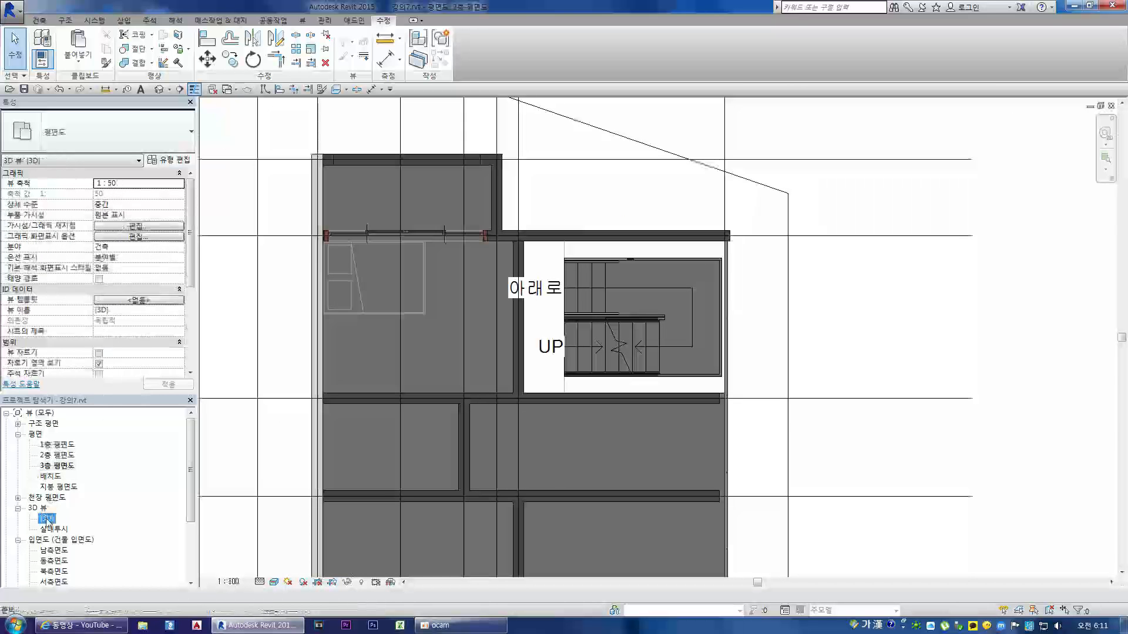
left_click(828, 385)
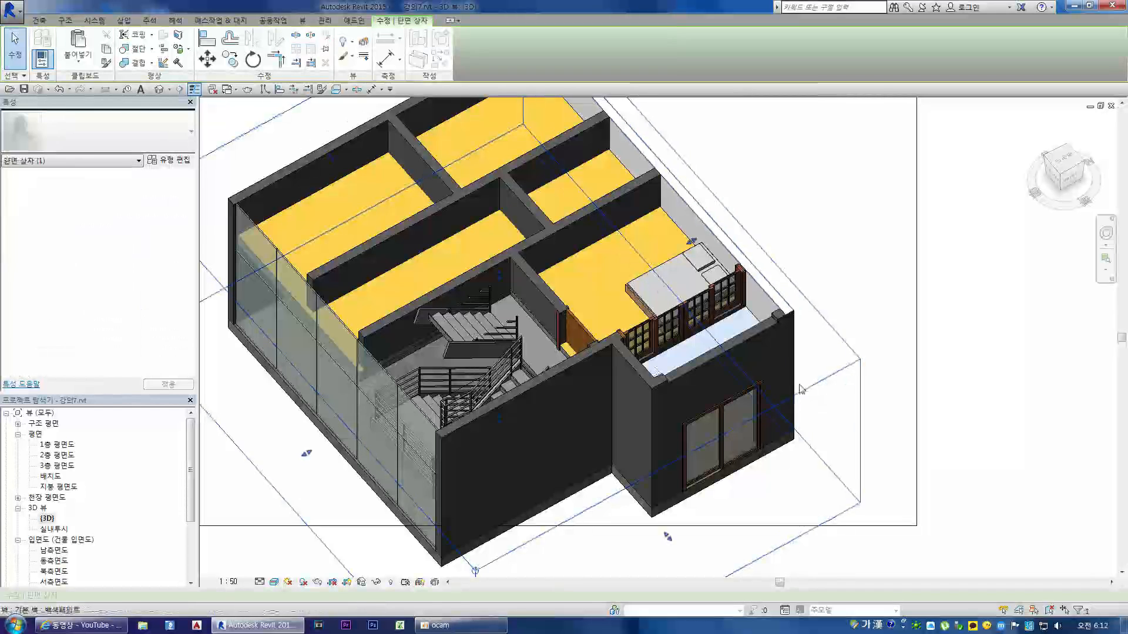
left_click_drag(667, 536, 548, 403)
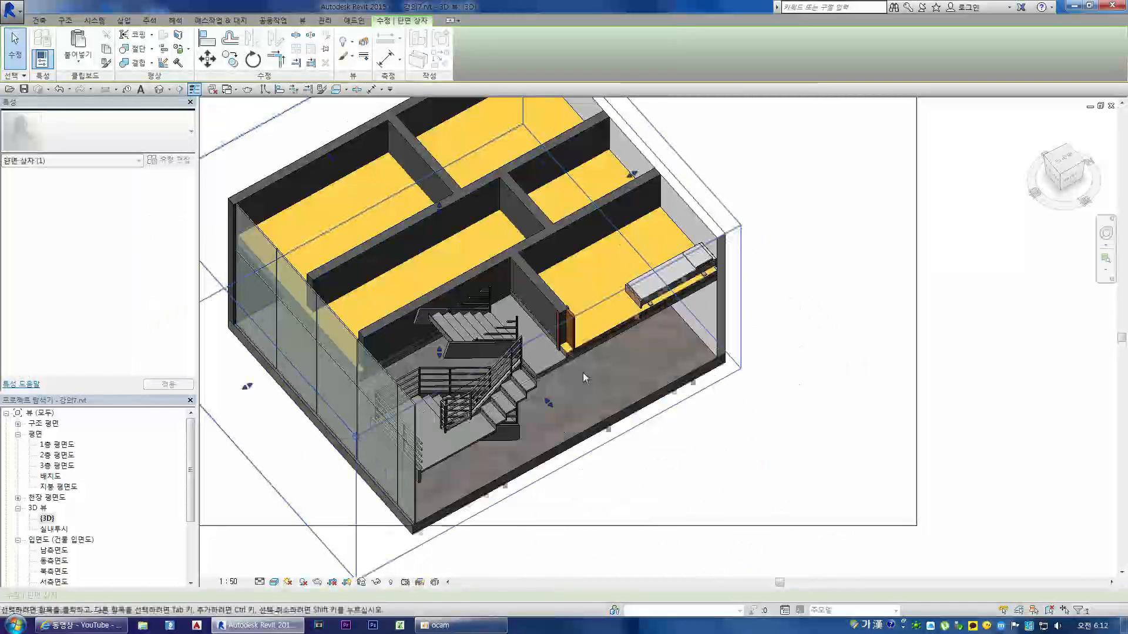
left_click(1060, 175)
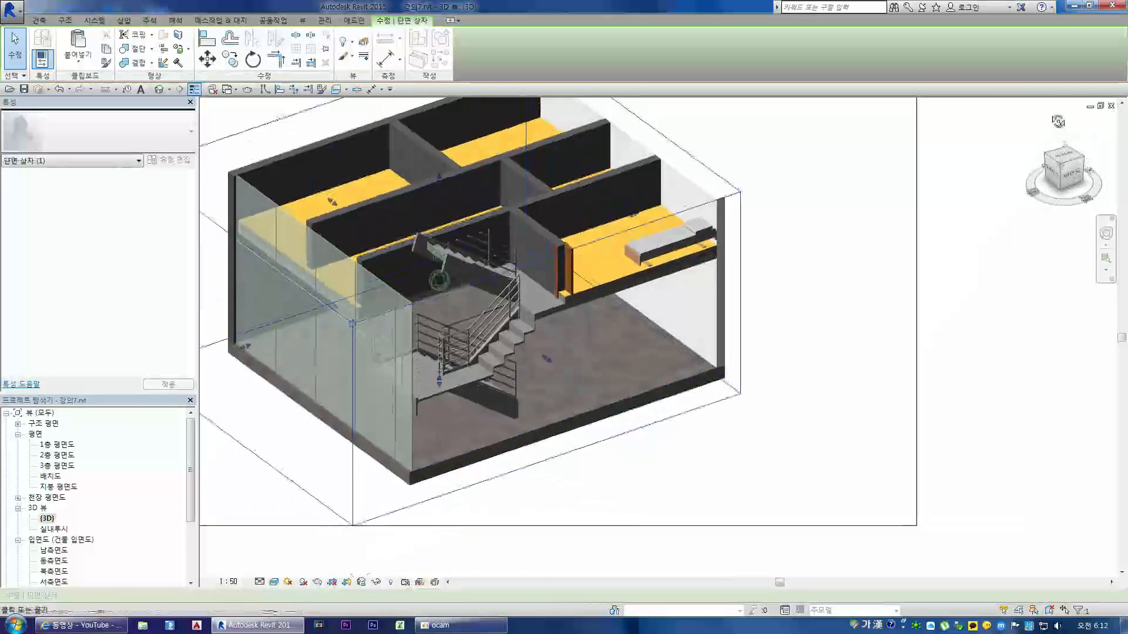
scroll(635, 173, "up", 3)
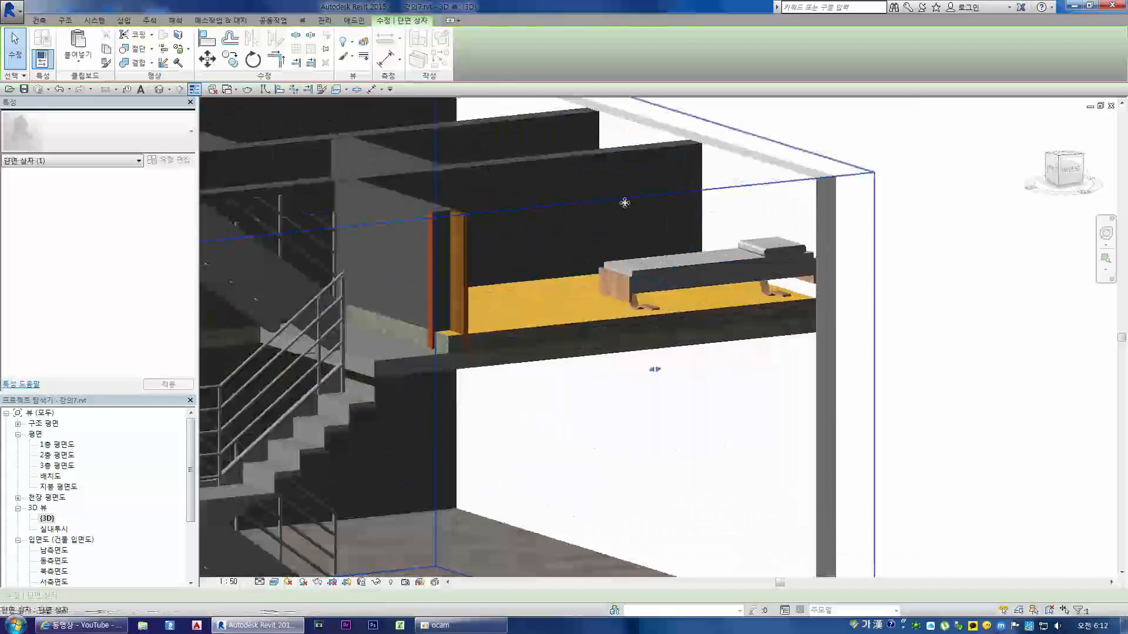
scroll(635, 215, "down", 2)
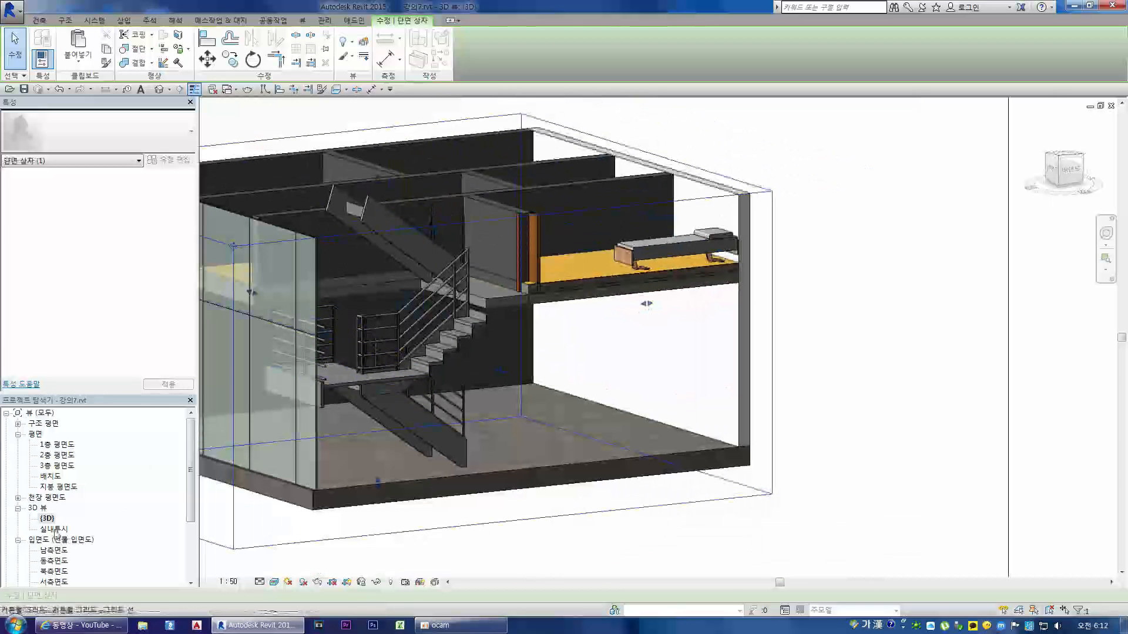
Step: Examine the bed and the woman beside it in the 실내투시 interior perspective, and clear the section box selection
double_click(55, 530)
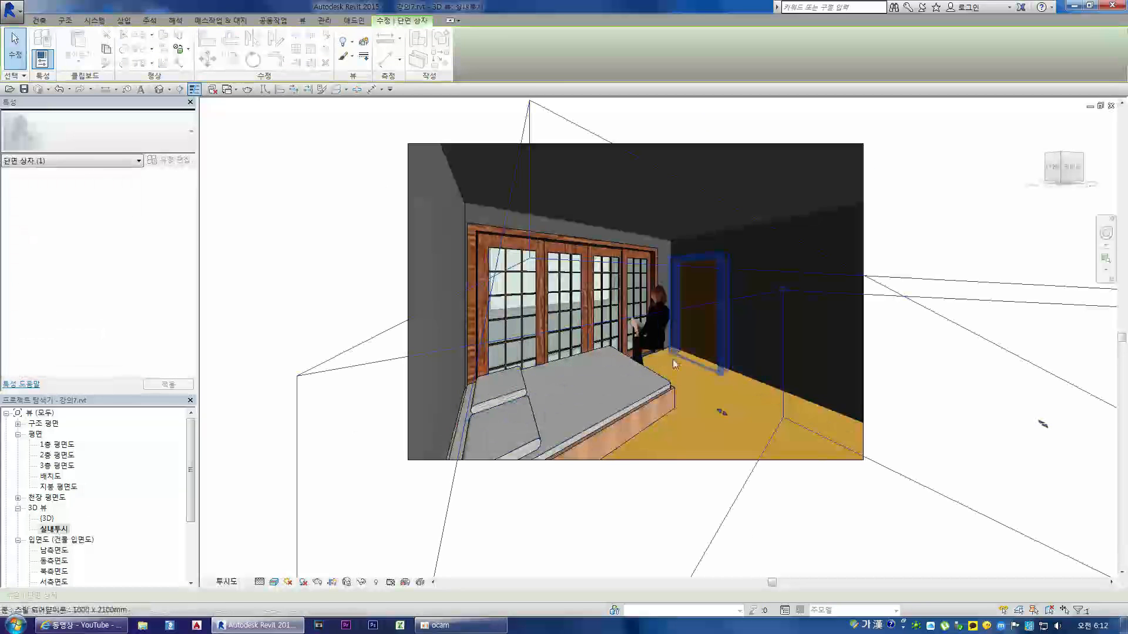
scroll(637, 326, "up", 3)
key("ctrl+Tab")
scroll(628, 194, "up", 3)
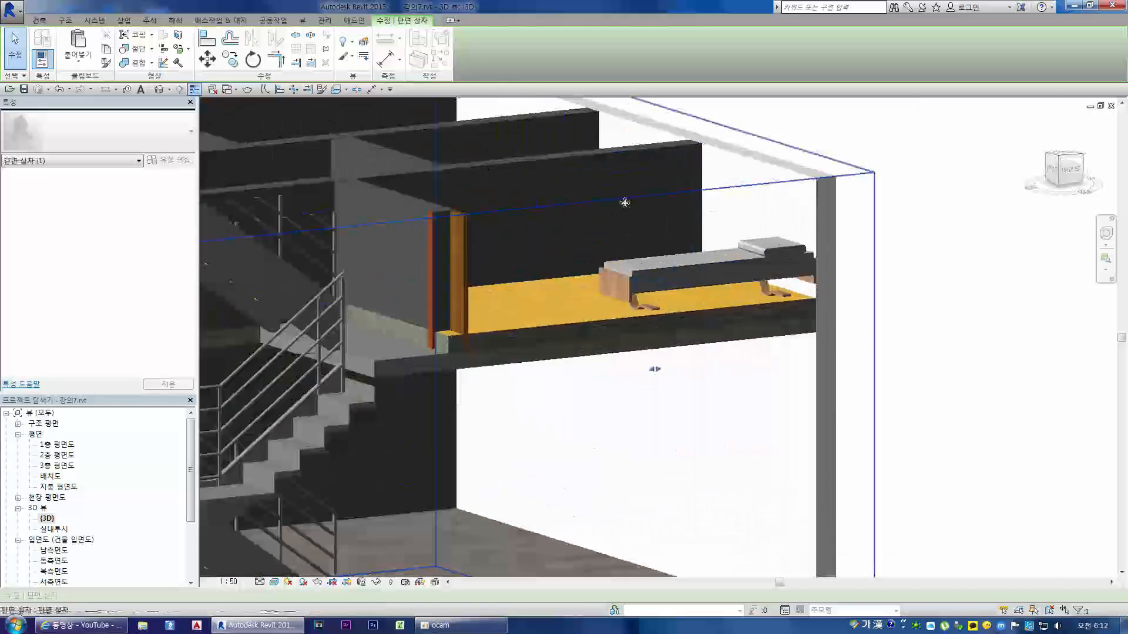
scroll(624, 202, "down", 4)
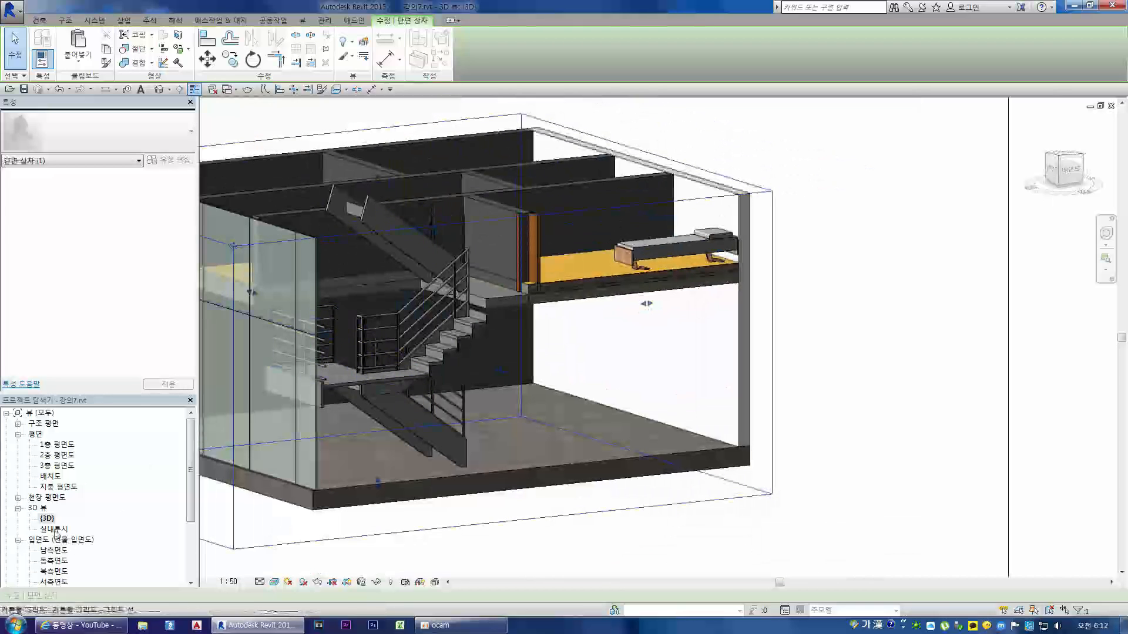
double_click(55, 529)
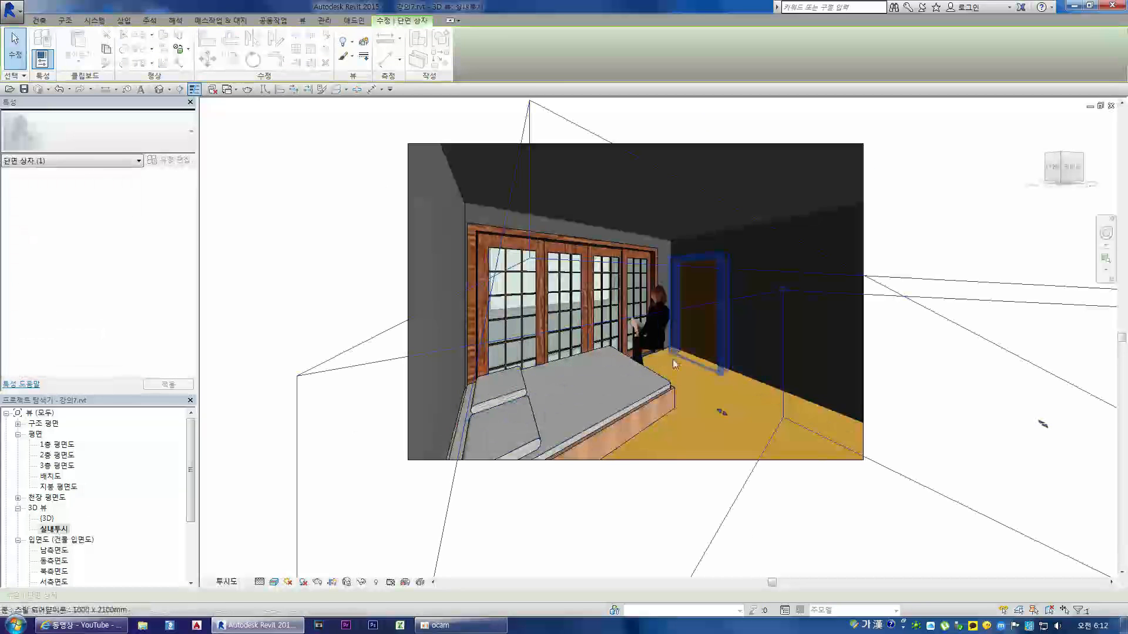
scroll(669, 362, "up", 6)
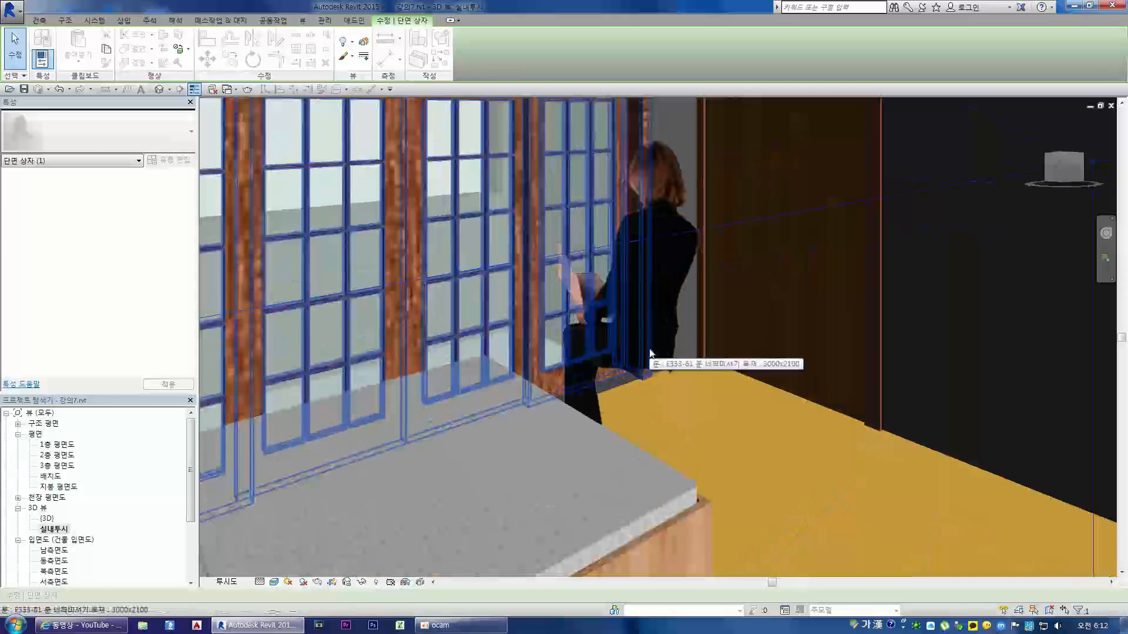
key("Escape")
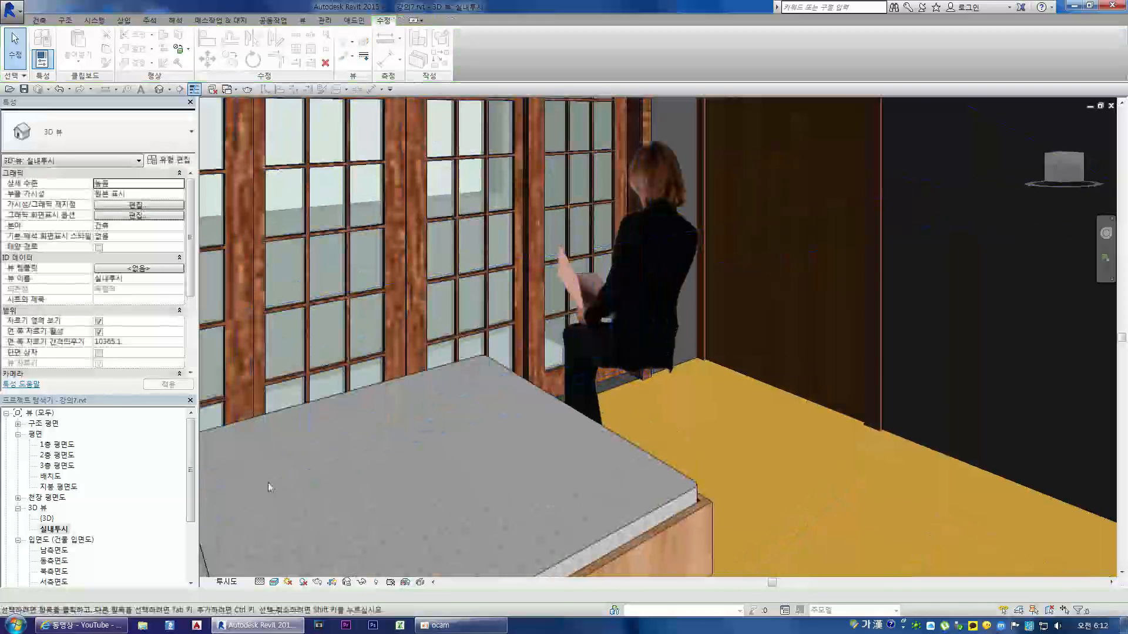
Step: Rotate the RPC woman Cynthia at the foot of the bed 90° clockwise in the 2층 평면도 floor plan
left_click(62, 457)
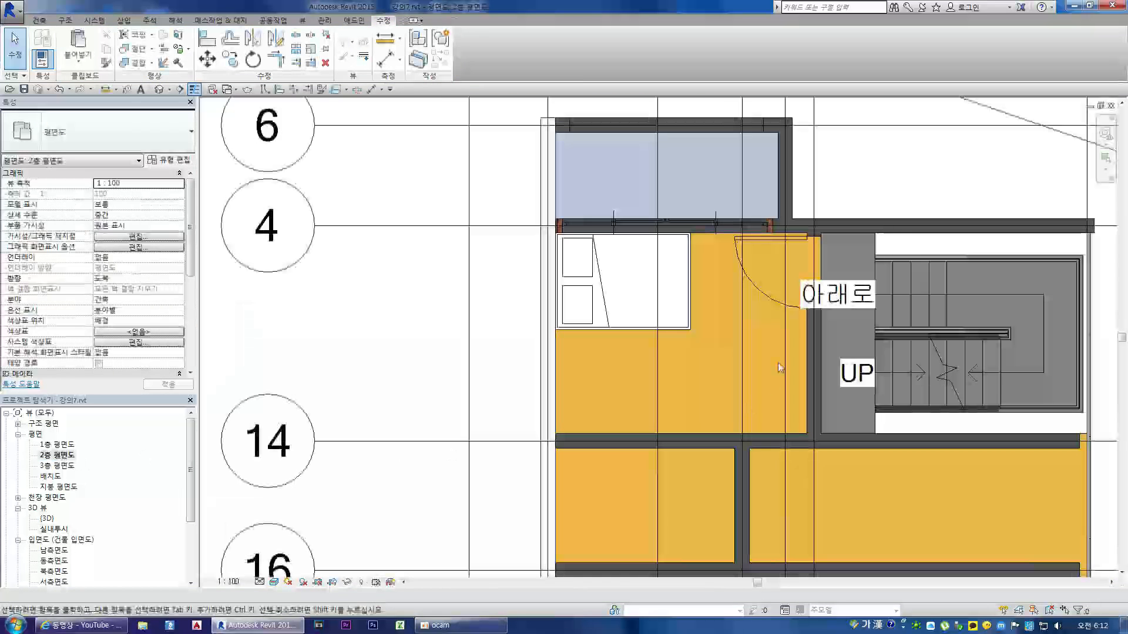
left_click(716, 280)
scroll(733, 202, "up", 2)
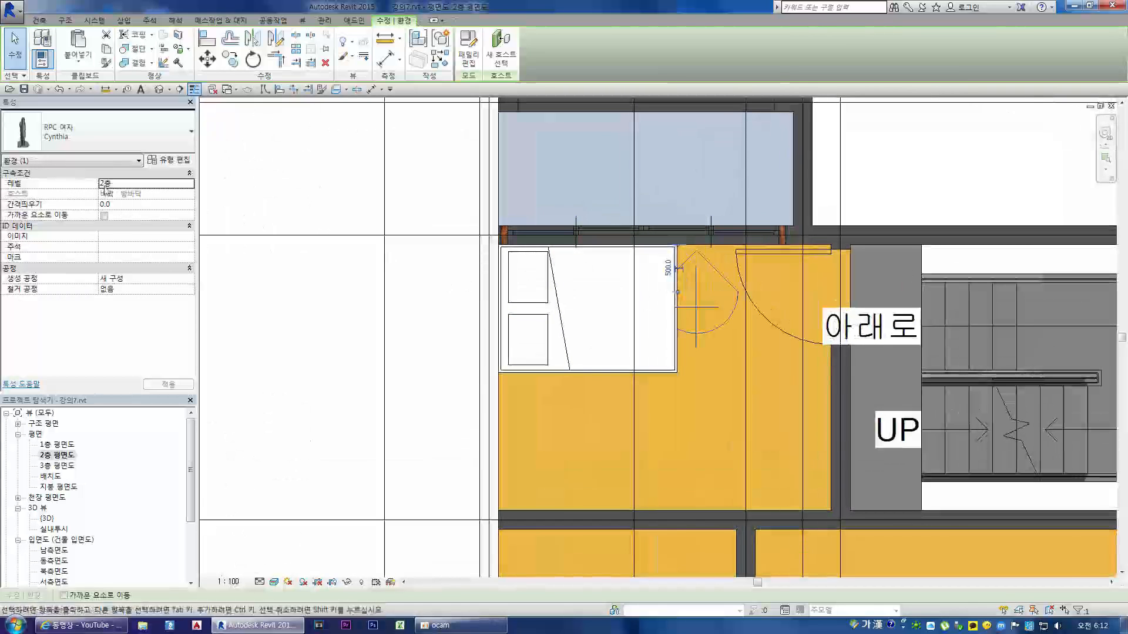
left_click(252, 59)
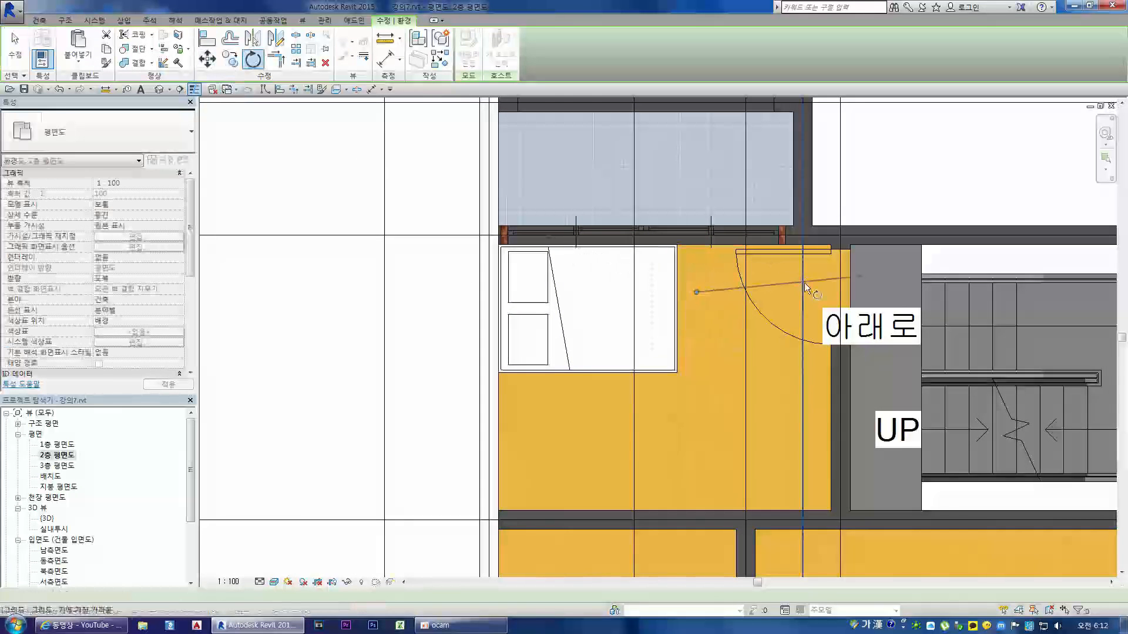
left_click(695, 166)
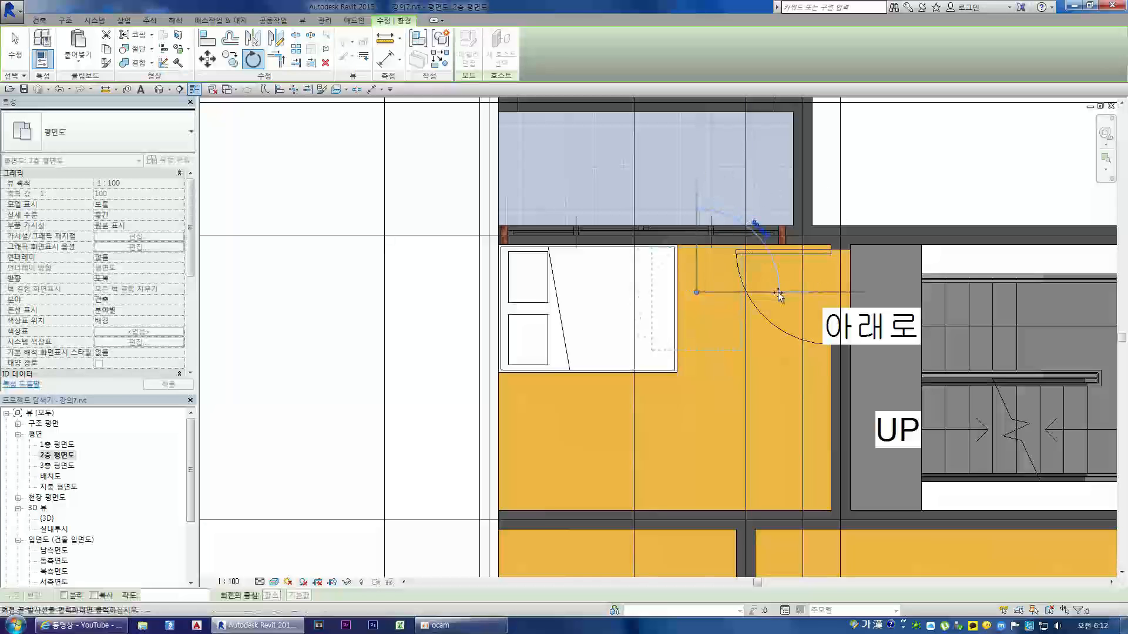
left_click(588, 292)
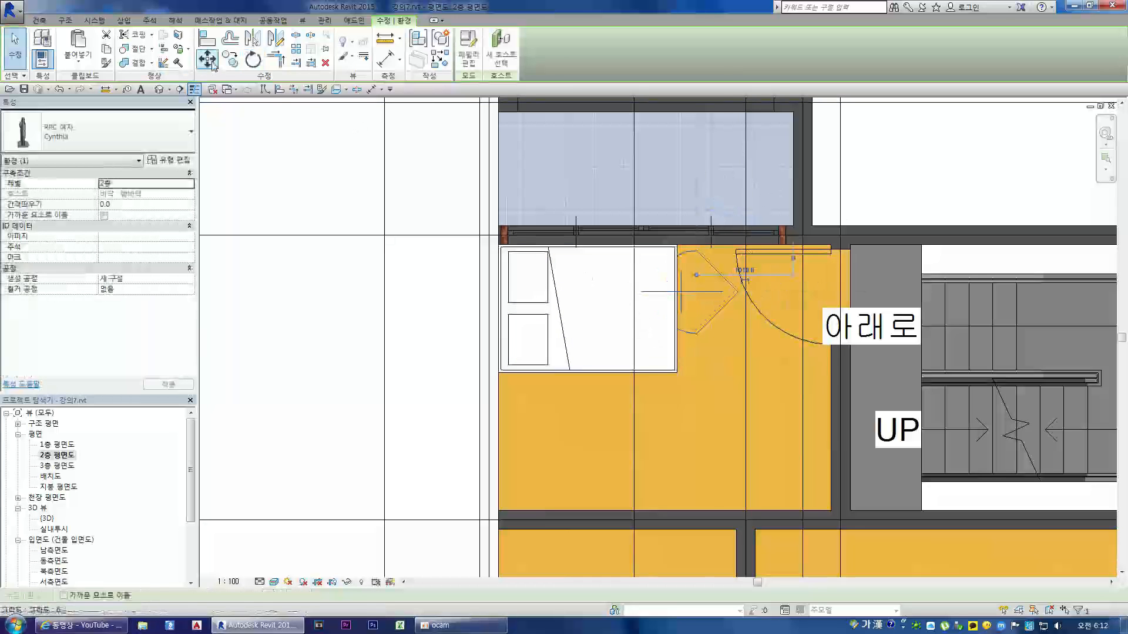
Step: Move the woman onto the foot edge of the bed and check her seated position in the 실내투시 view
left_click_drag(692, 292, 672, 302)
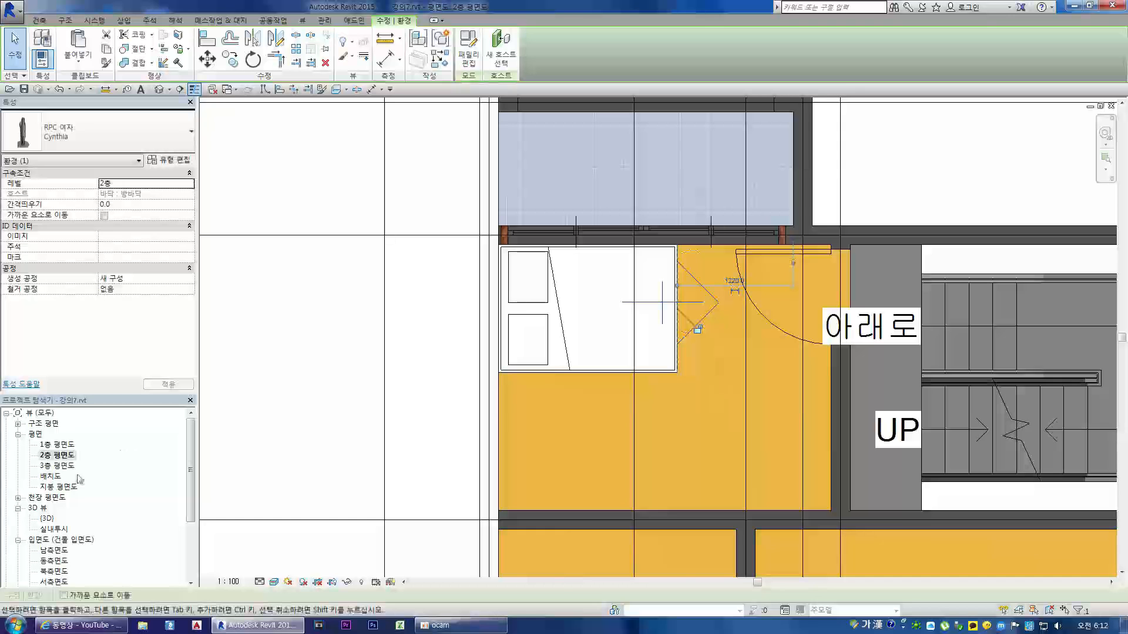
double_click(53, 530)
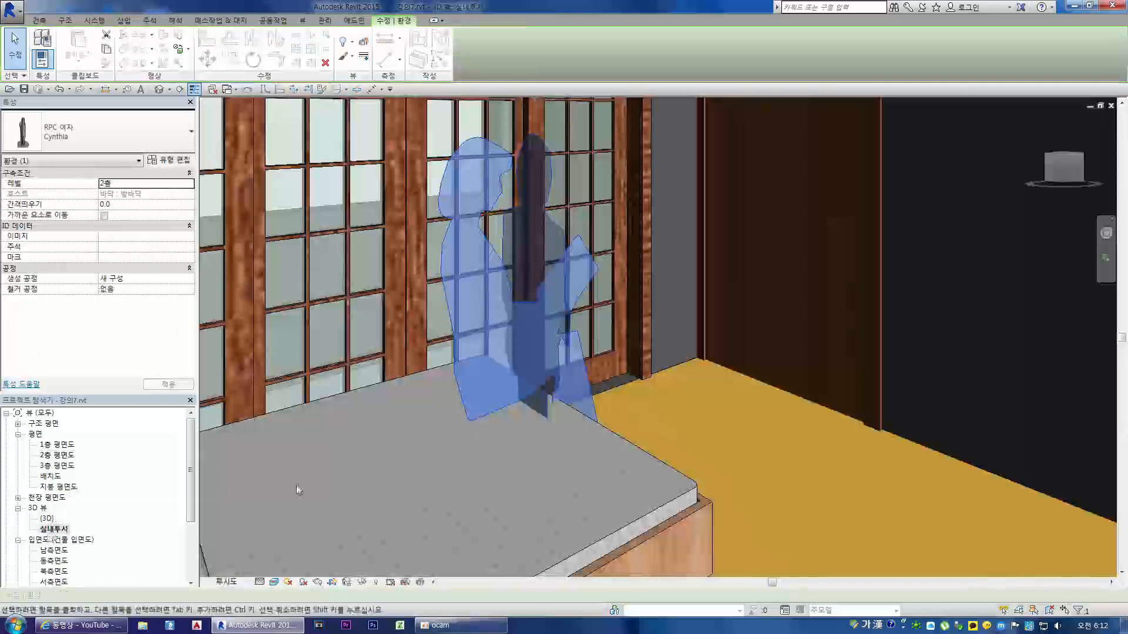
scroll(537, 385, "down", 3)
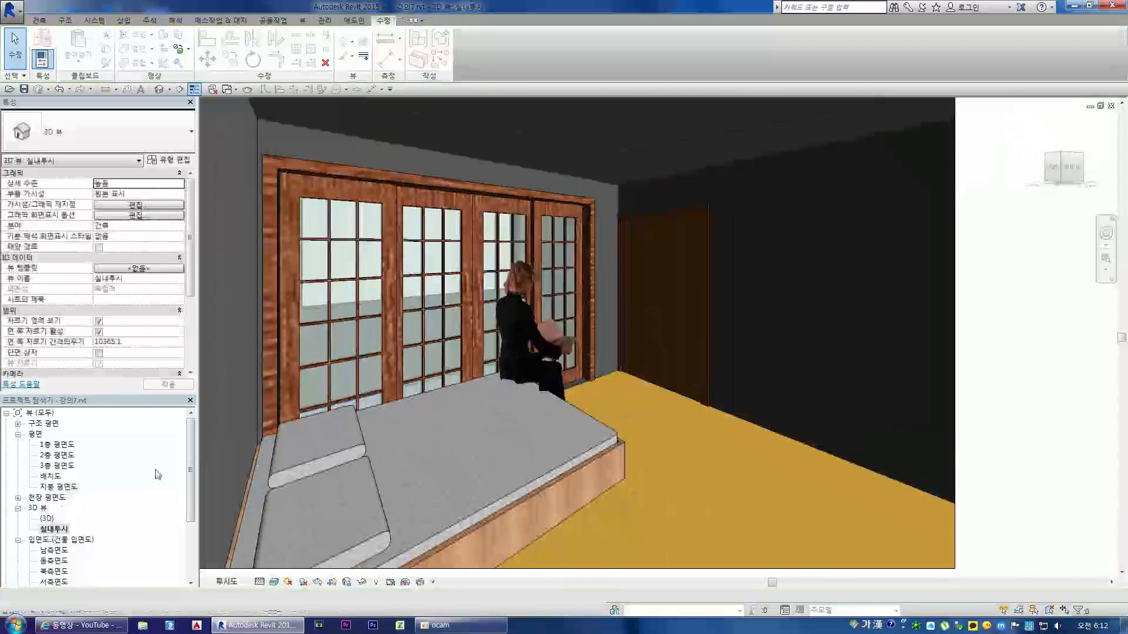
Step: Compare the bed area in 2층 평면도 and 실내투시, turning the perspective to look straight at the balcony window
double_click(56, 455)
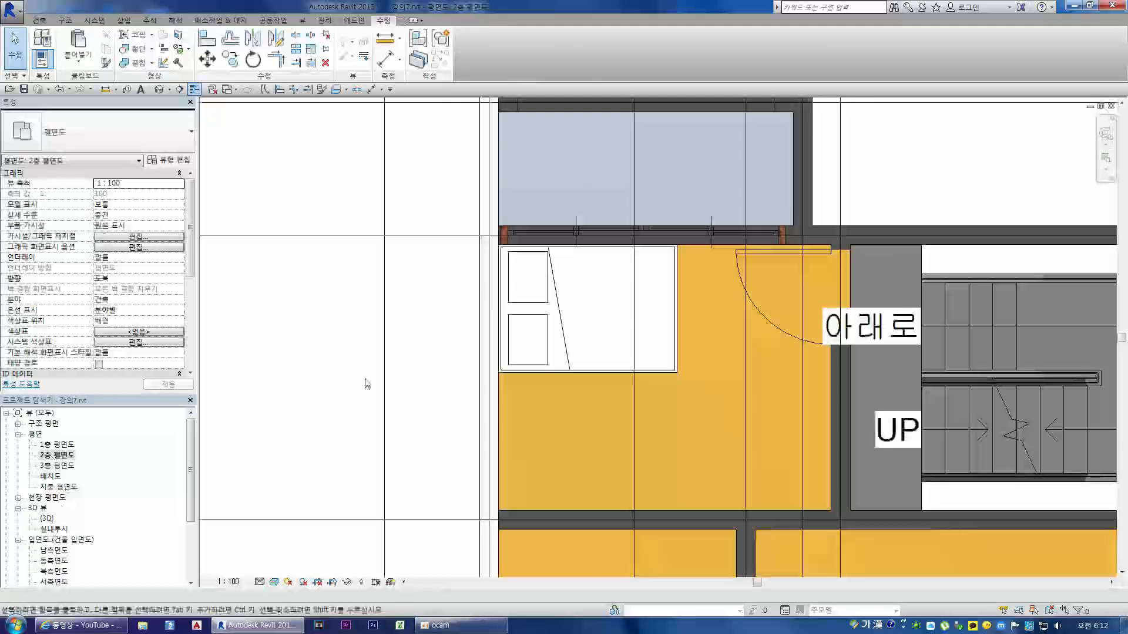
scroll(365, 383, "down", 2)
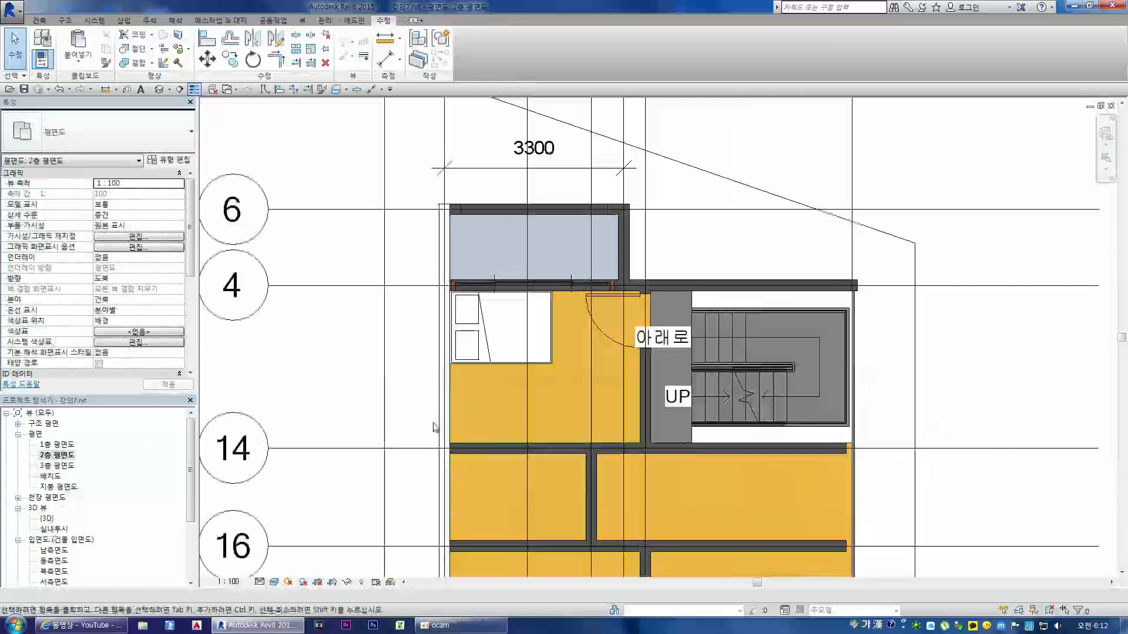
key("ctrl+Tab")
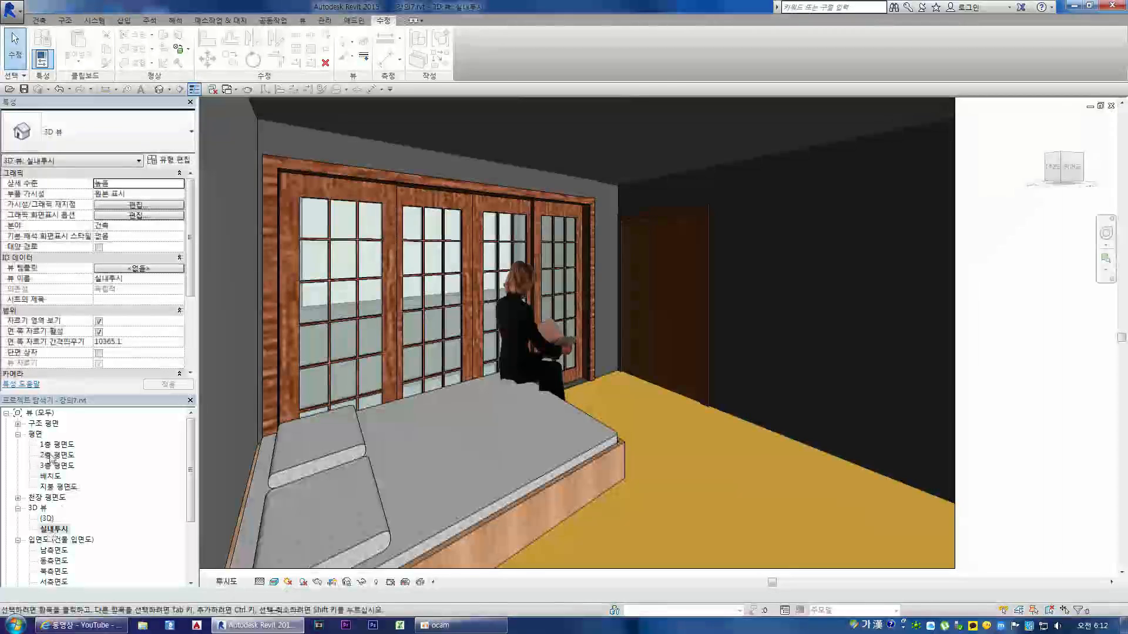
double_click(56, 455)
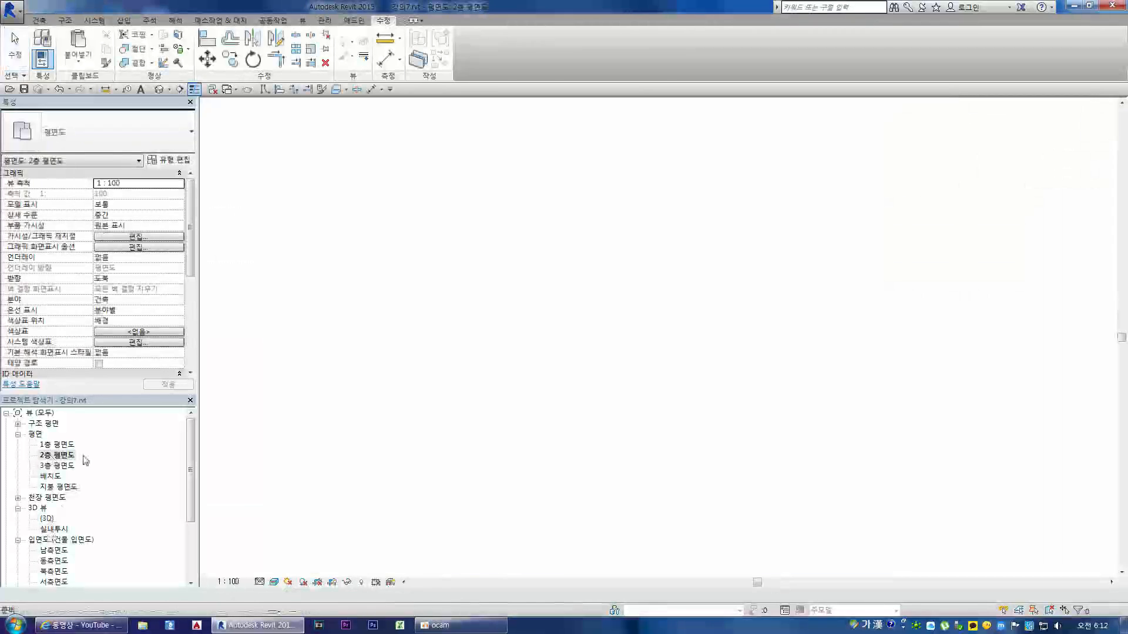
scroll(484, 422, "down", 3)
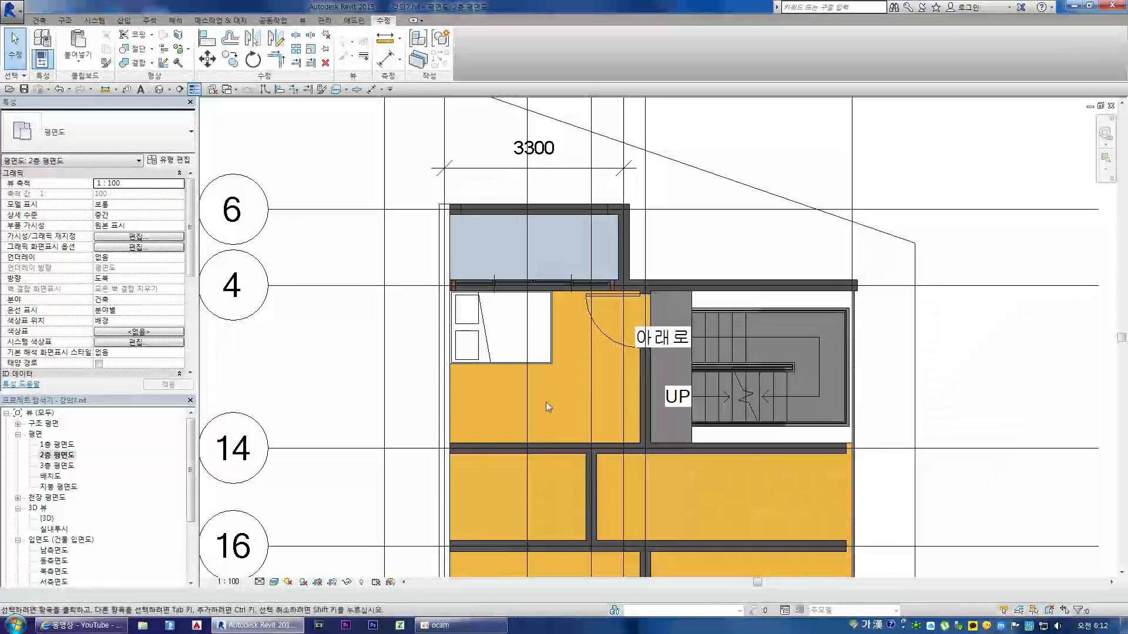
double_click(56, 530)
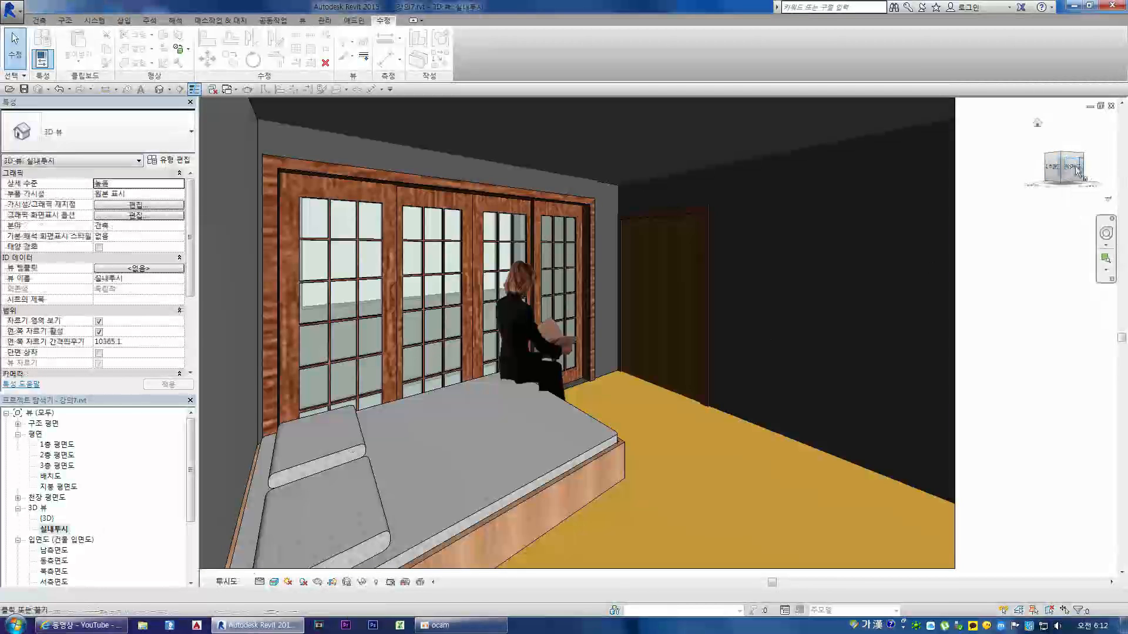
left_click_drag(1079, 171, 1015, 170)
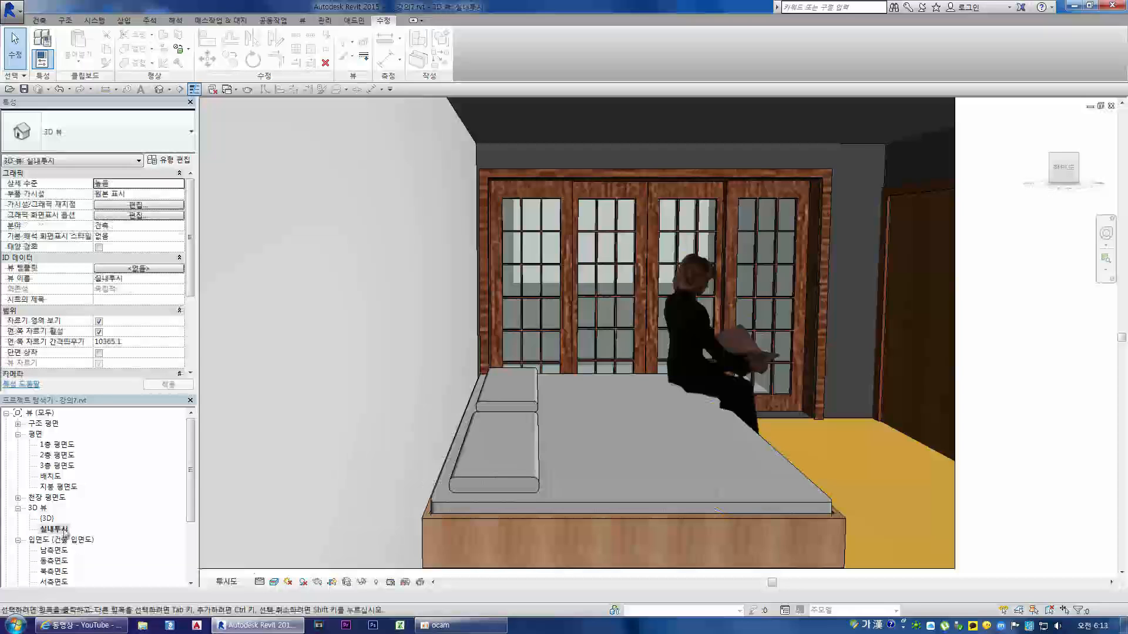
Step: Show the 실내투시 camera in the 2층 평면도 plan and move its eye point to the bedroom corner beside the stair wall
double_click(63, 455)
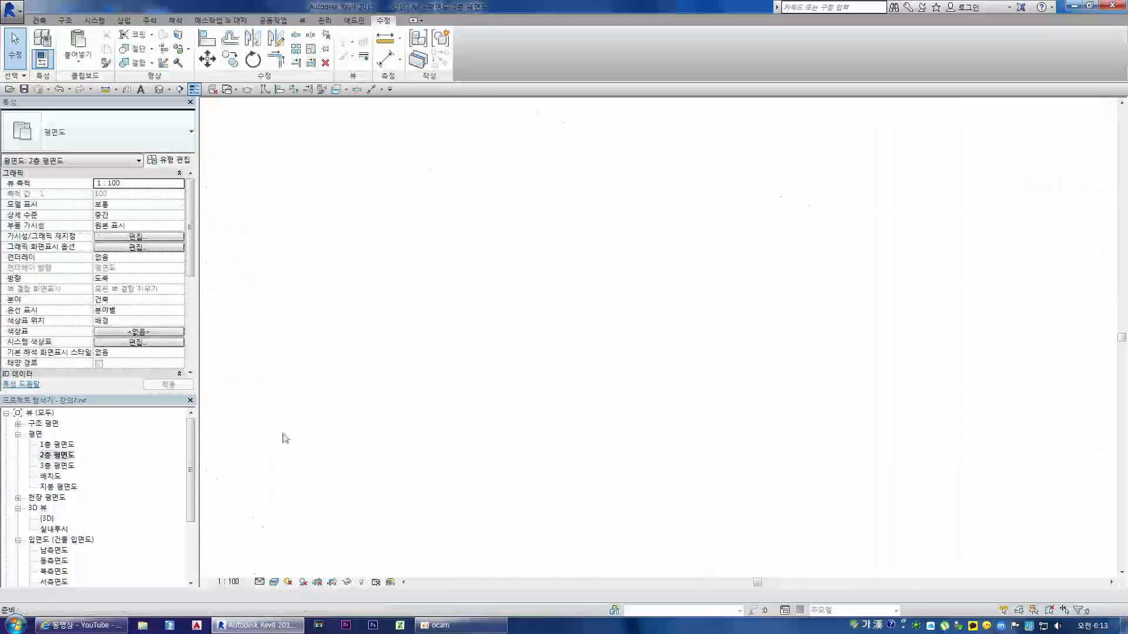
left_click(53, 529)
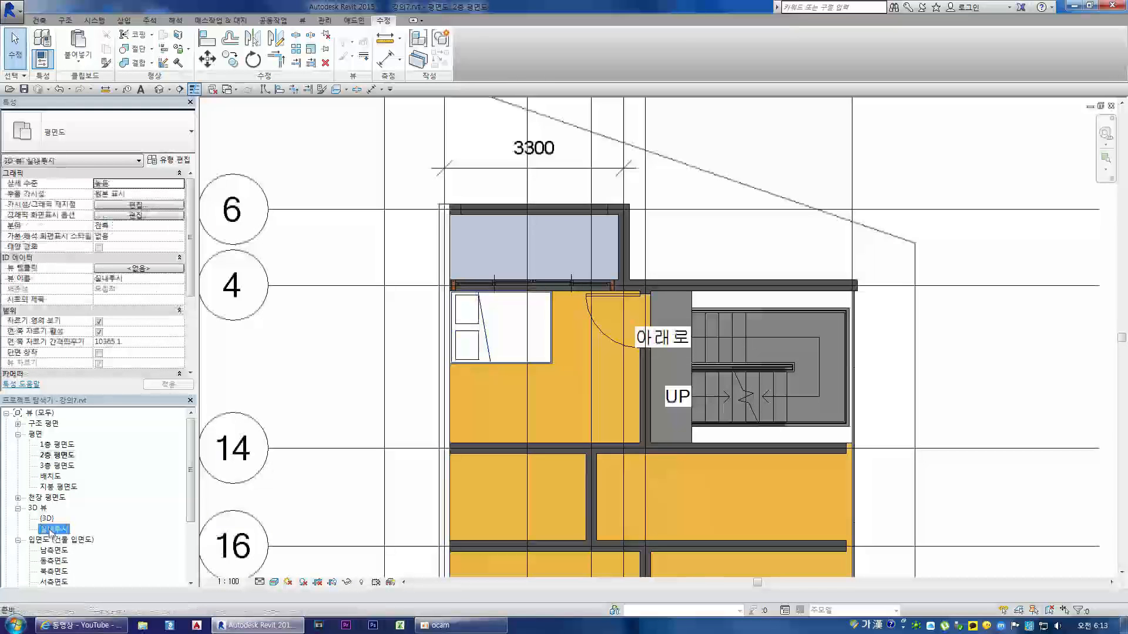
right_click(53, 529)
left_click(98, 329)
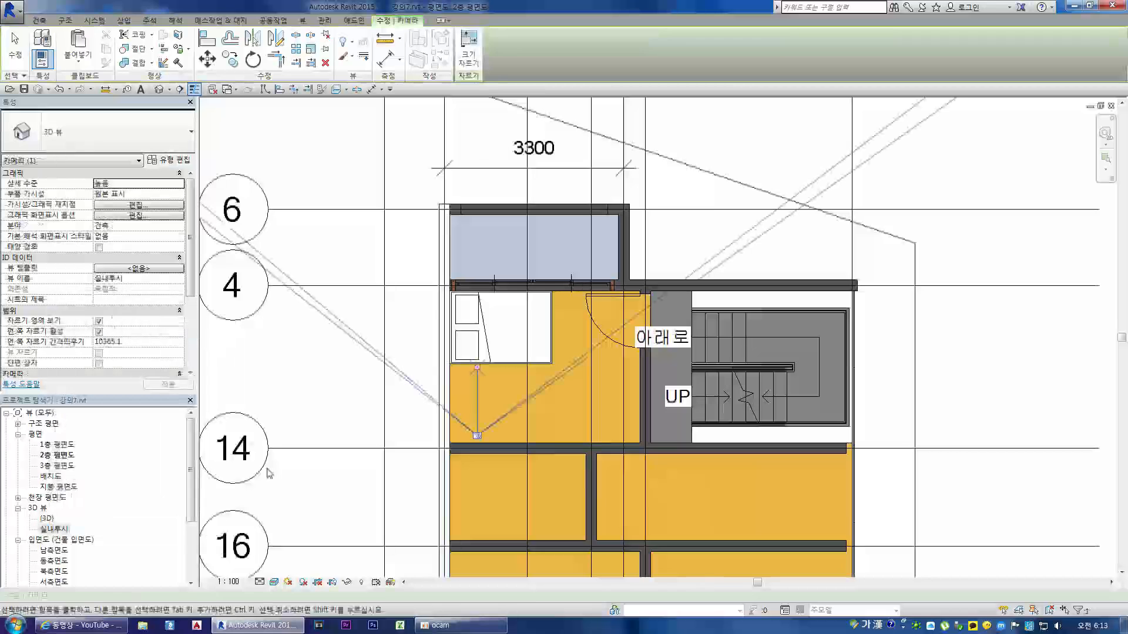
left_click_drag(477, 437, 622, 431)
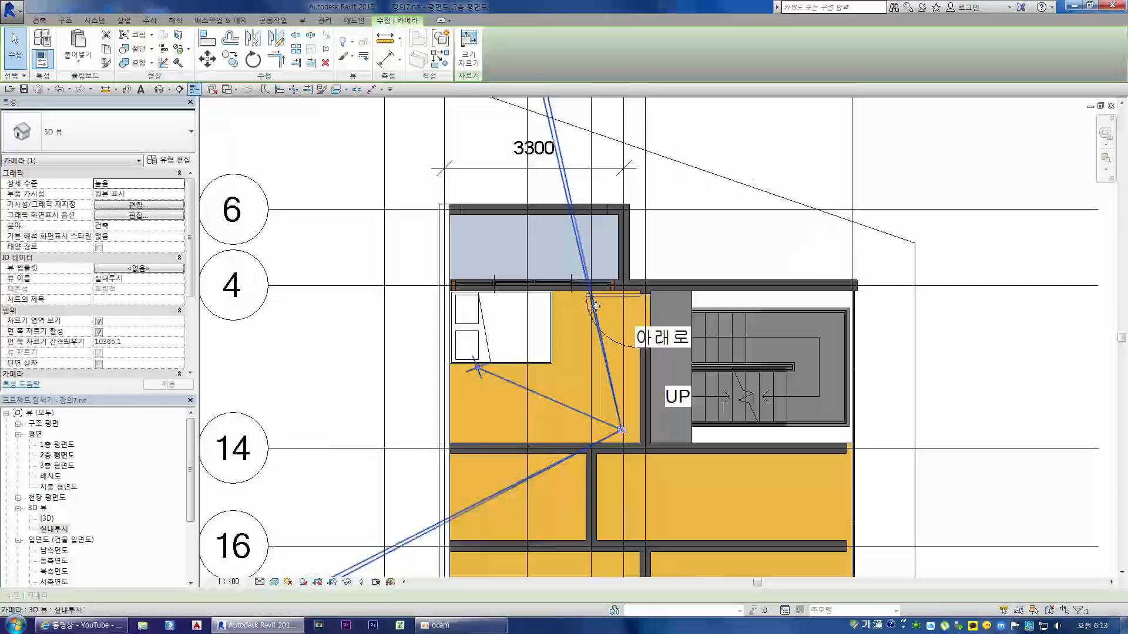
Step: Aim the 실내투시 camera's target point at the foot end of the bed near the balcony window
left_click_drag(479, 371, 544, 306)
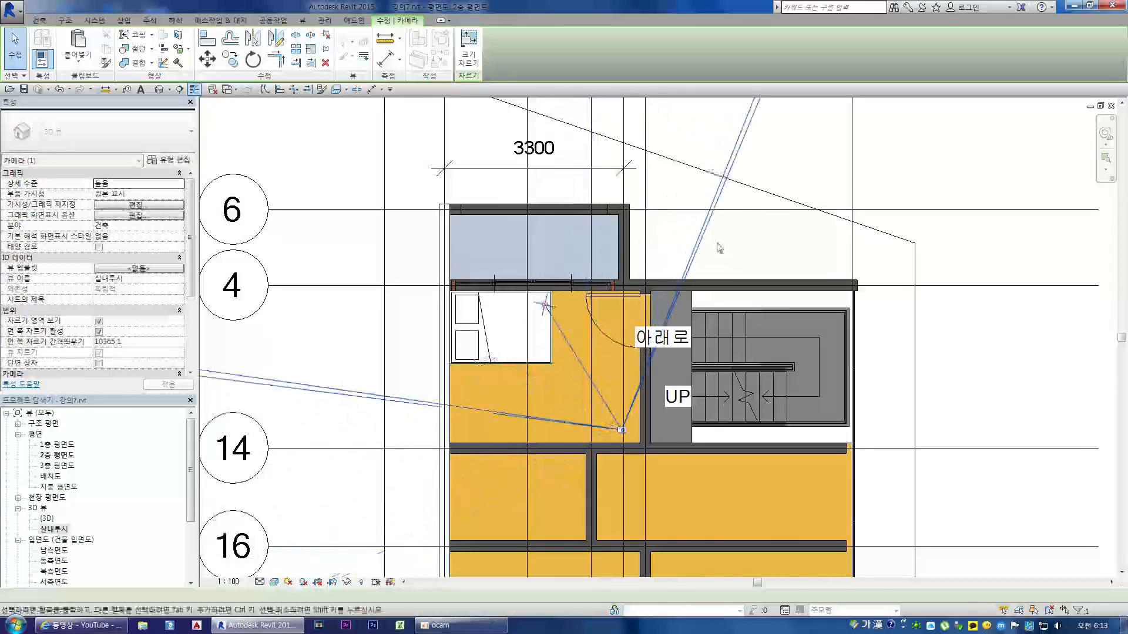
scroll(597, 386, "down", 2)
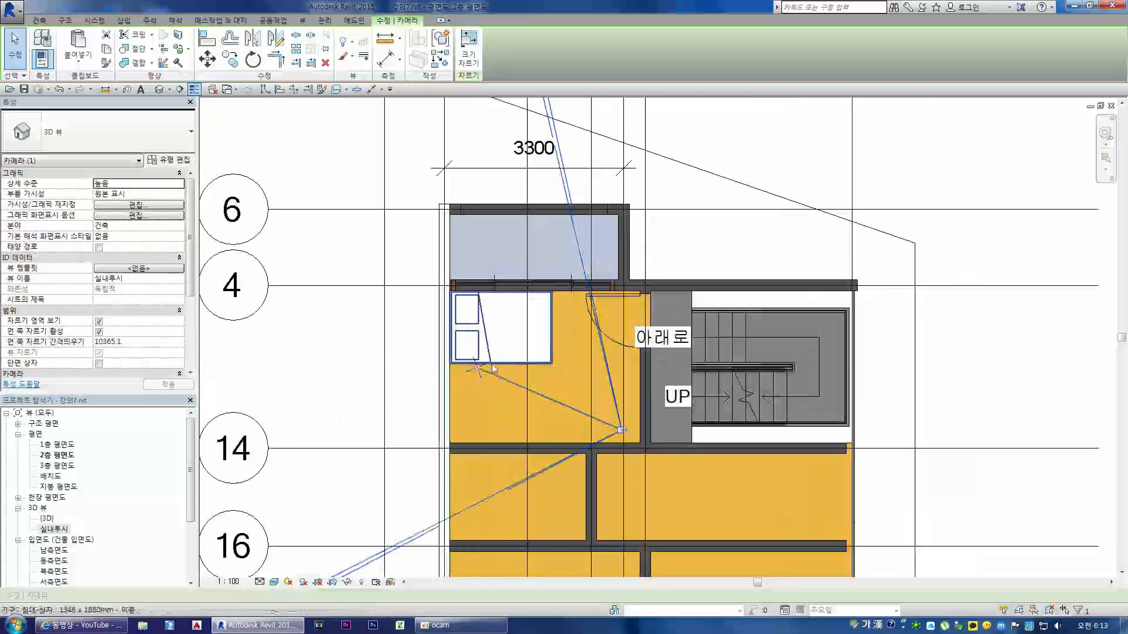
left_click_drag(478, 369, 544, 305)
scroll(589, 383, "down", 2)
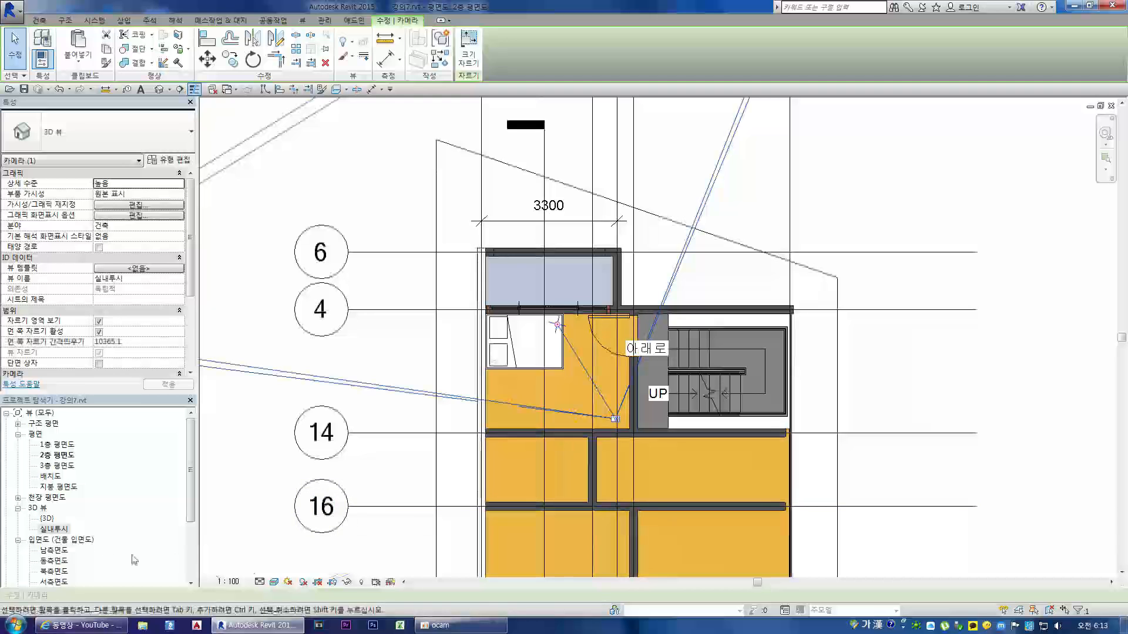
Step: Open the 실내투시 view and extend its crop region downward to show more of the floor in front of the bed
double_click(52, 530)
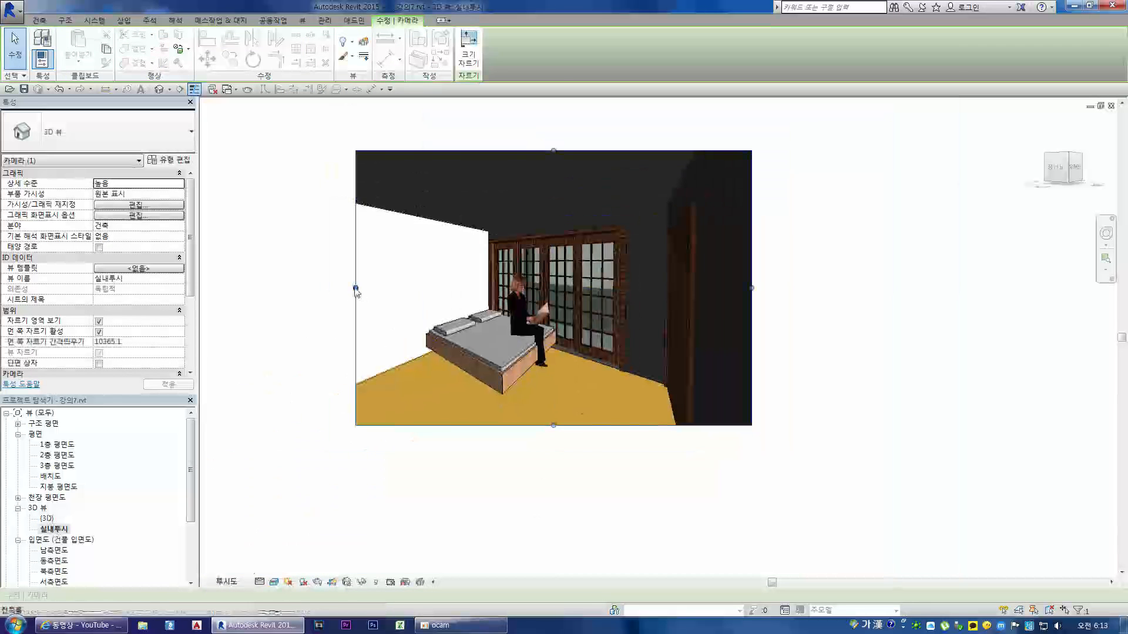
left_click_drag(554, 427, 554, 462)
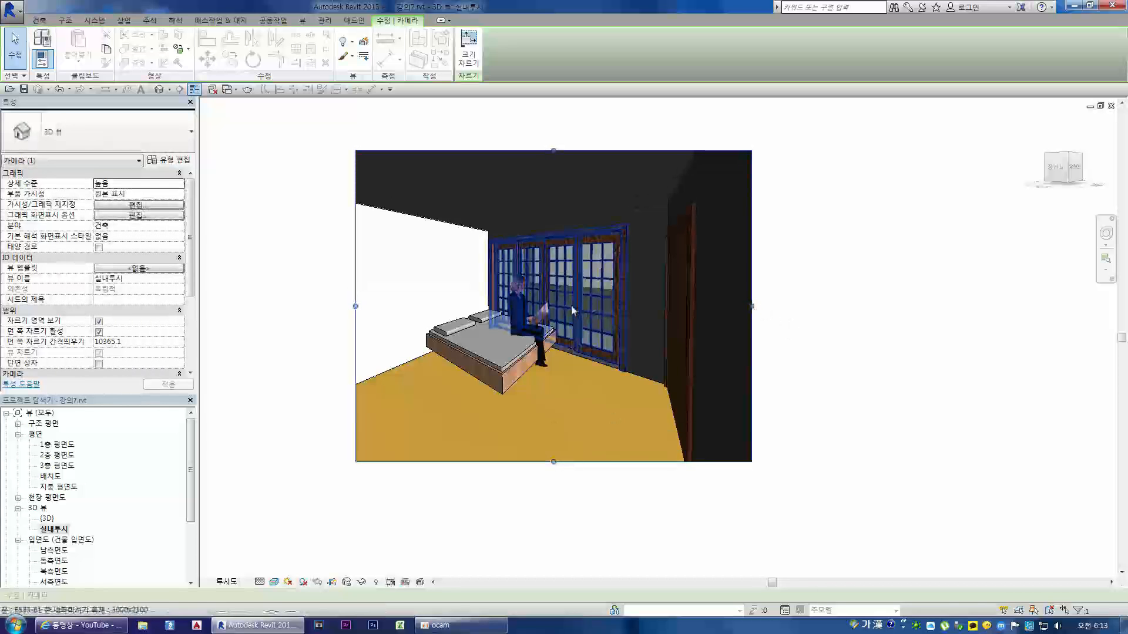
scroll(574, 310, "up", 3)
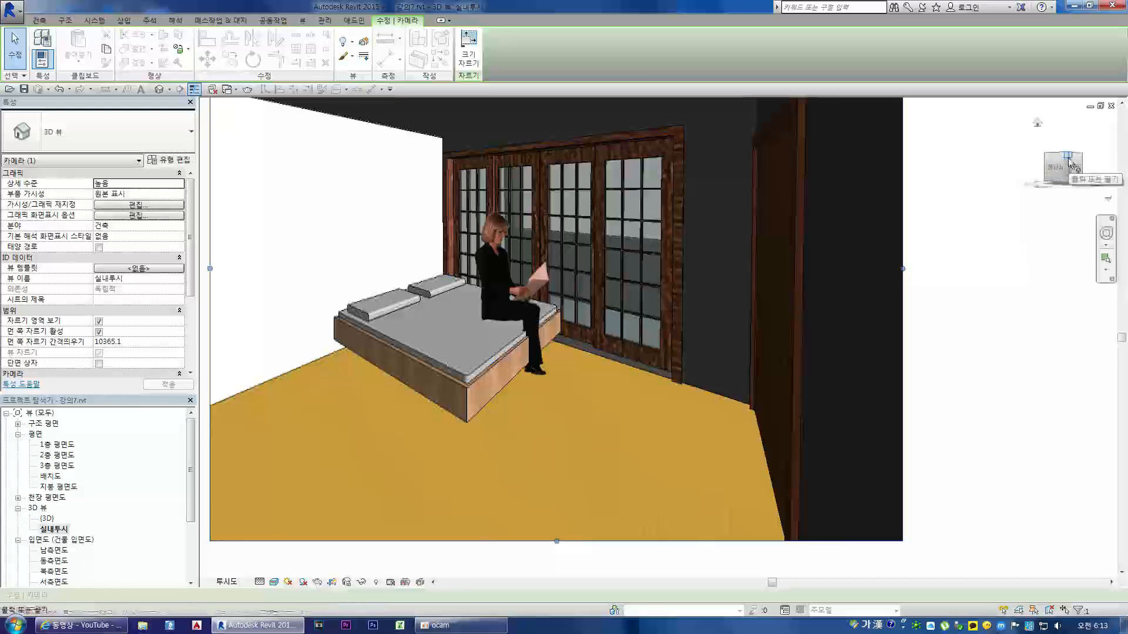
Step: Try tilting the 실내투시 perspective to look from a lower angle and undo the rotation
left_click_drag(1070, 163, 1071, 146)
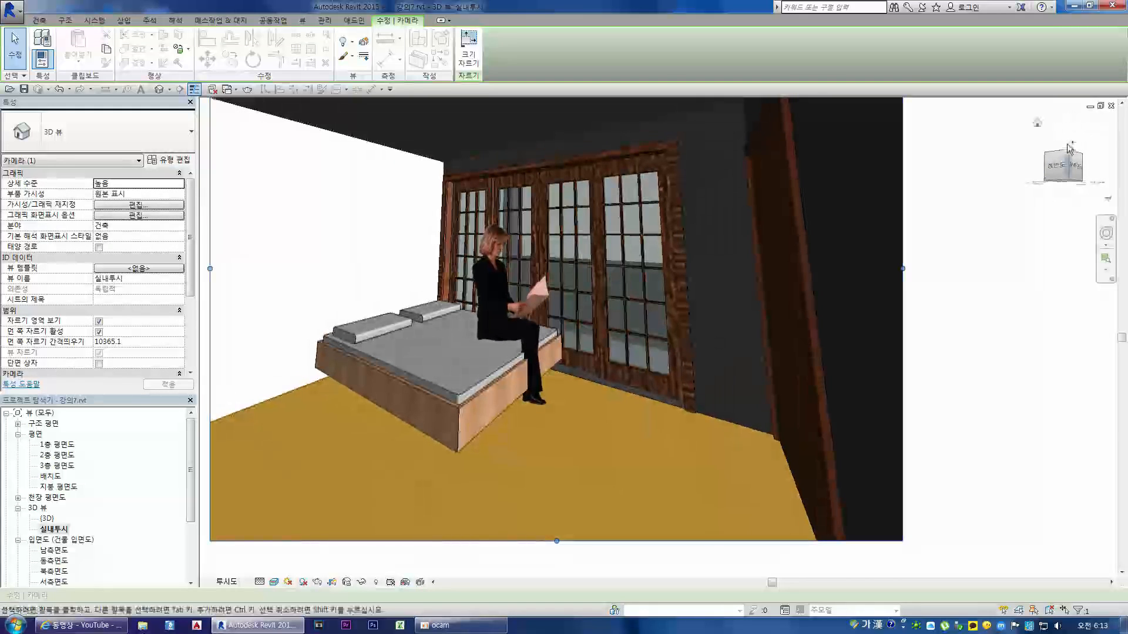
key("ctrl+z")
scroll(452, 343, "up", 2)
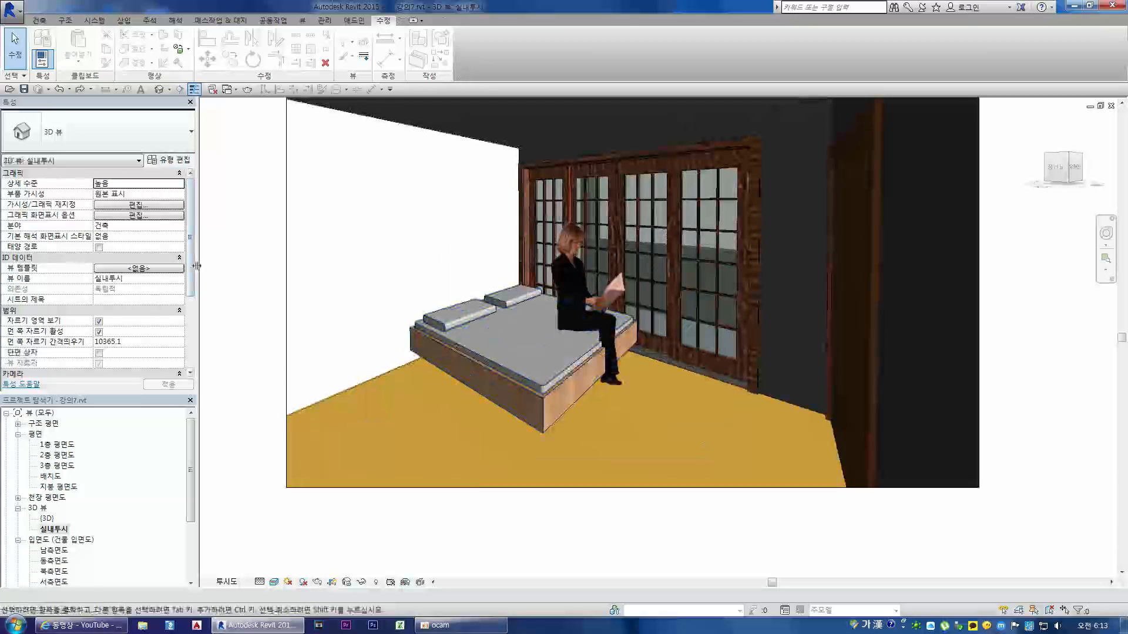
Step: Lower the 실내투시 camera's eye height (눈 높이), trying 4400 and settling on 4000
scroll(133, 314, "down", 4)
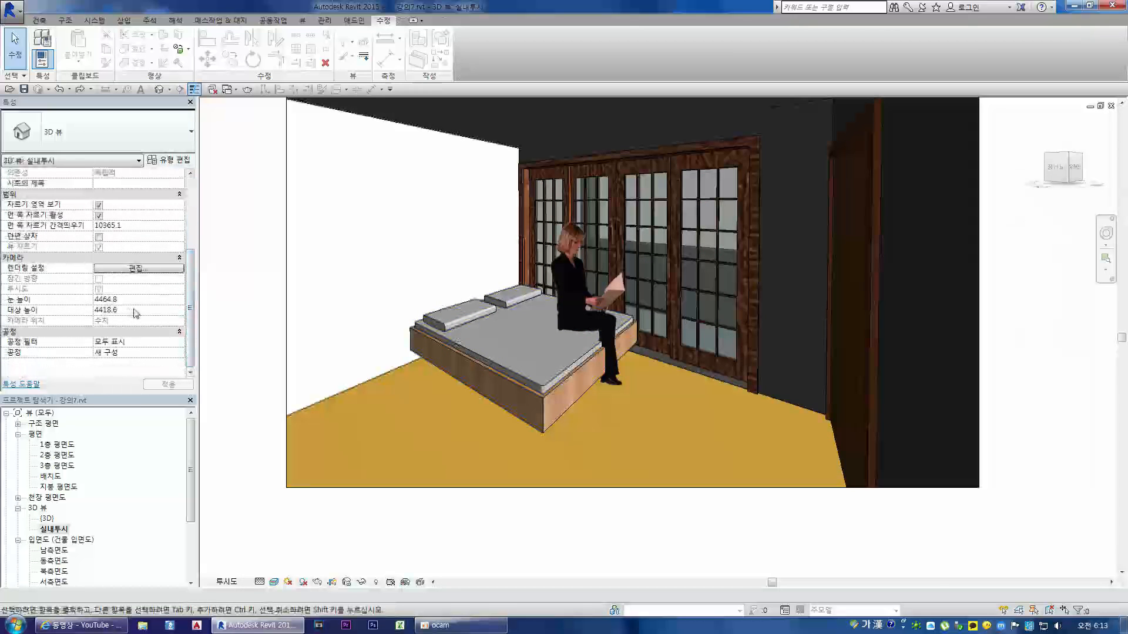
left_click(134, 299)
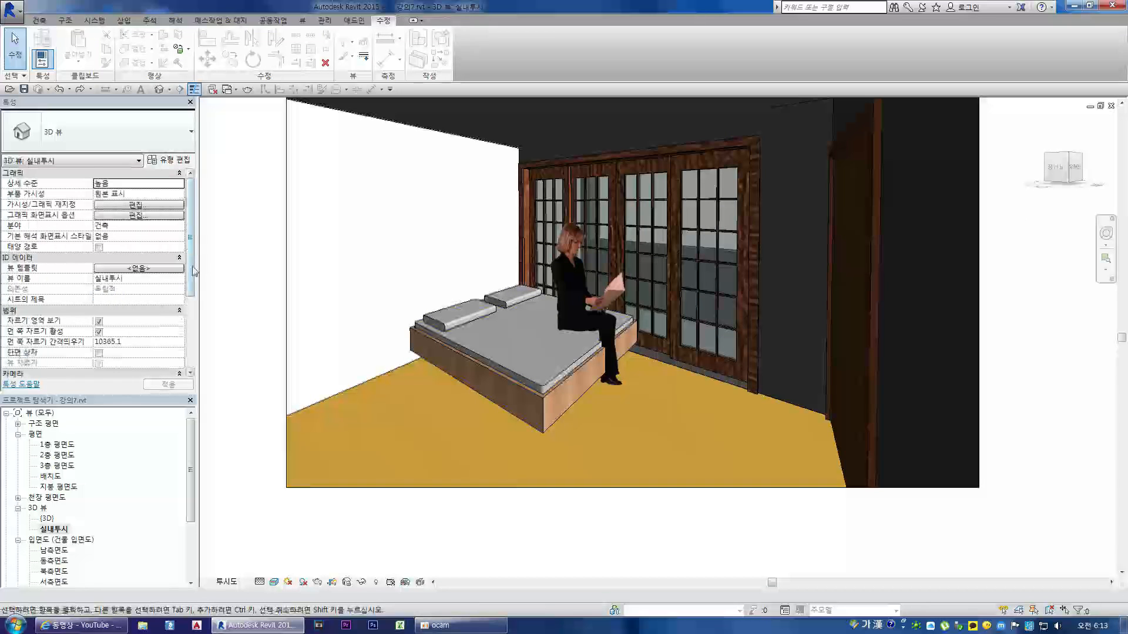
left_click_drag(191, 269, 190, 353)
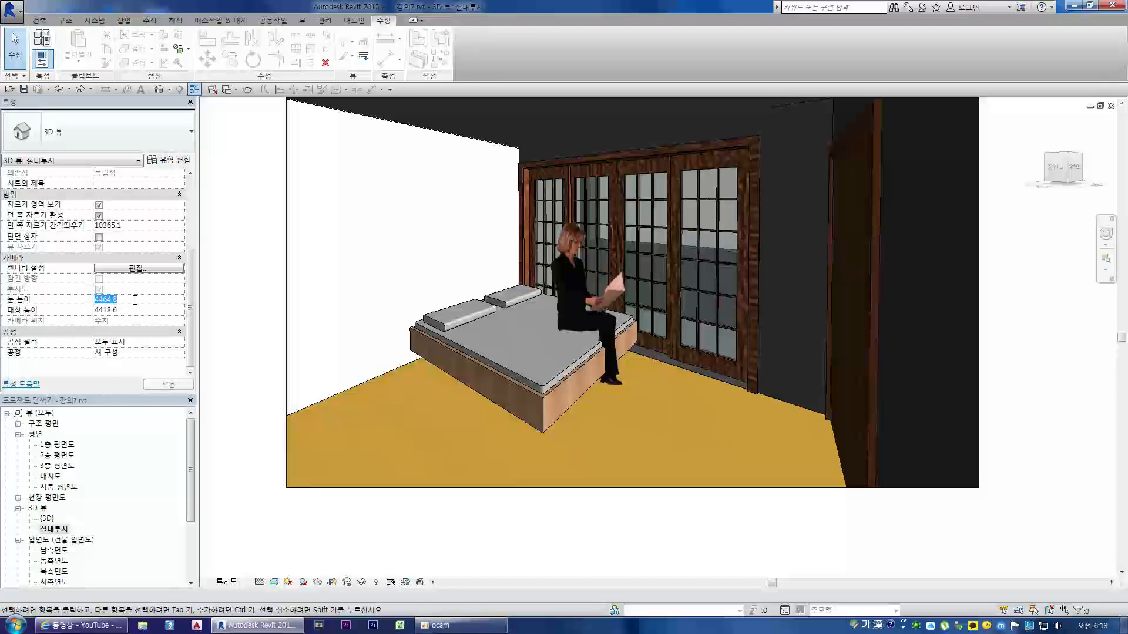
type("4400")
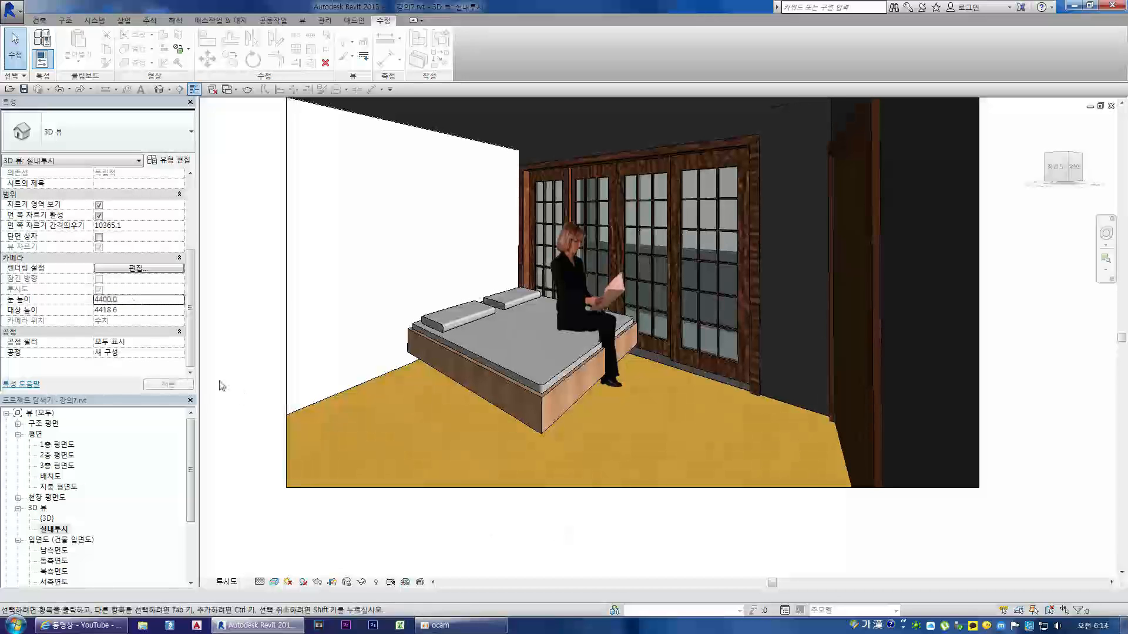
double_click(129, 302)
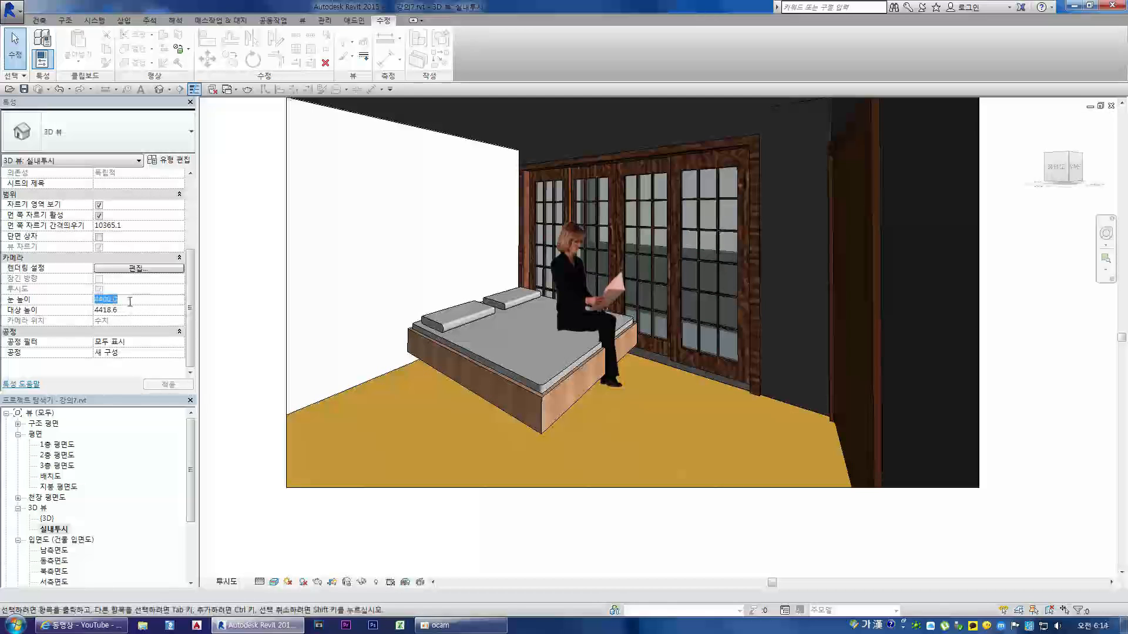
type("4000")
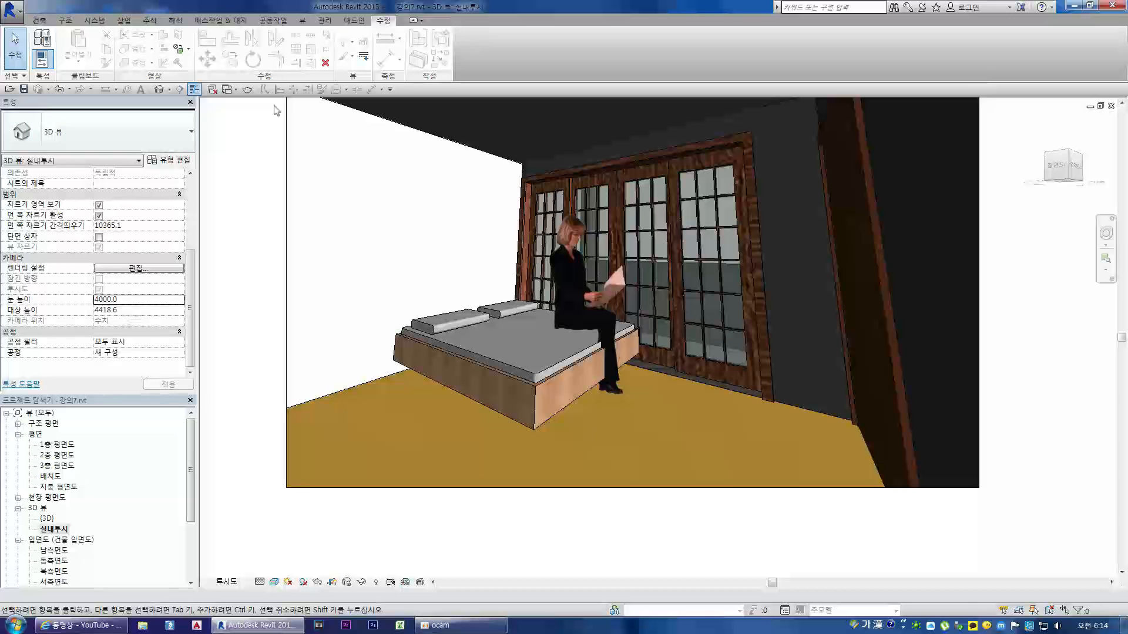
Step: Open the rendering settings for 실내투시 and set the background style to 하늘: 구름 많음
left_click(247, 92)
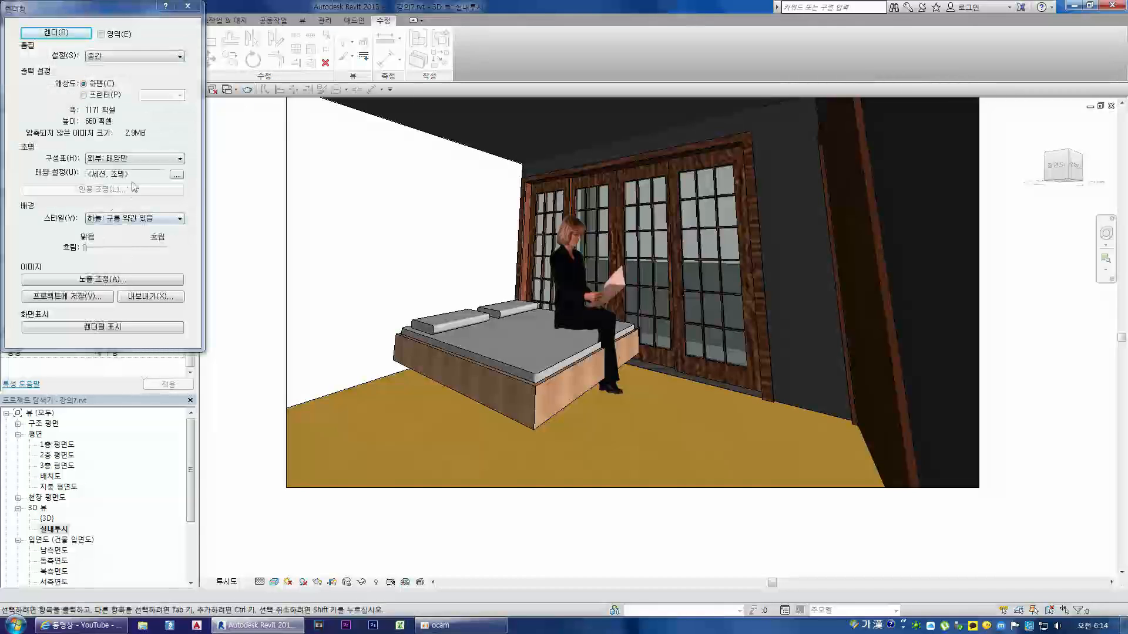
left_click(122, 218)
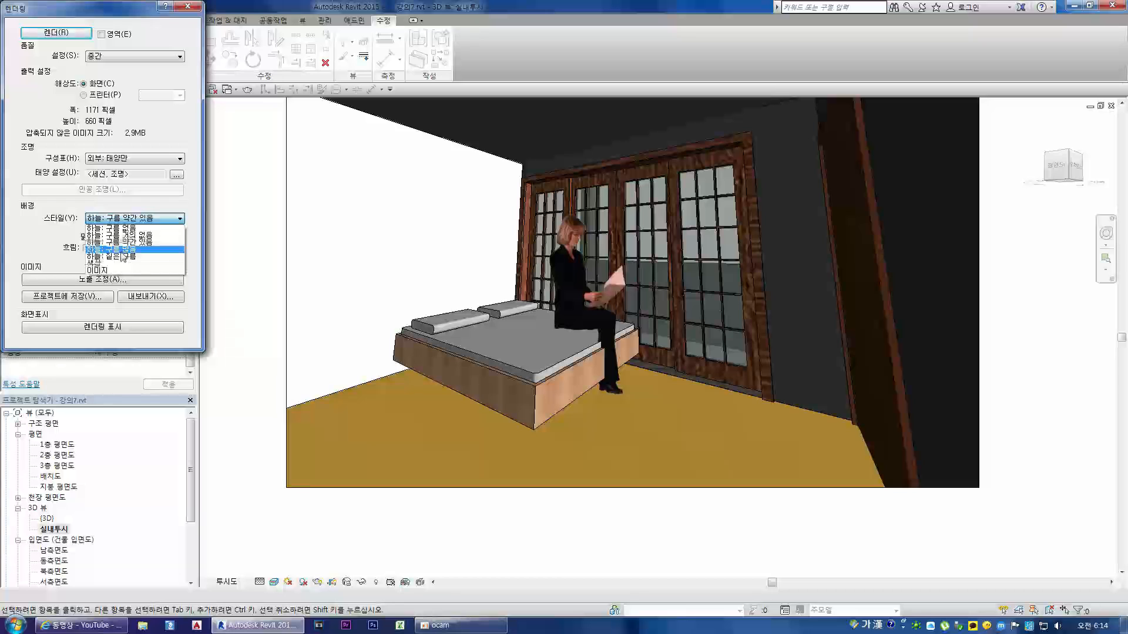
left_click(122, 257)
left_click(139, 219)
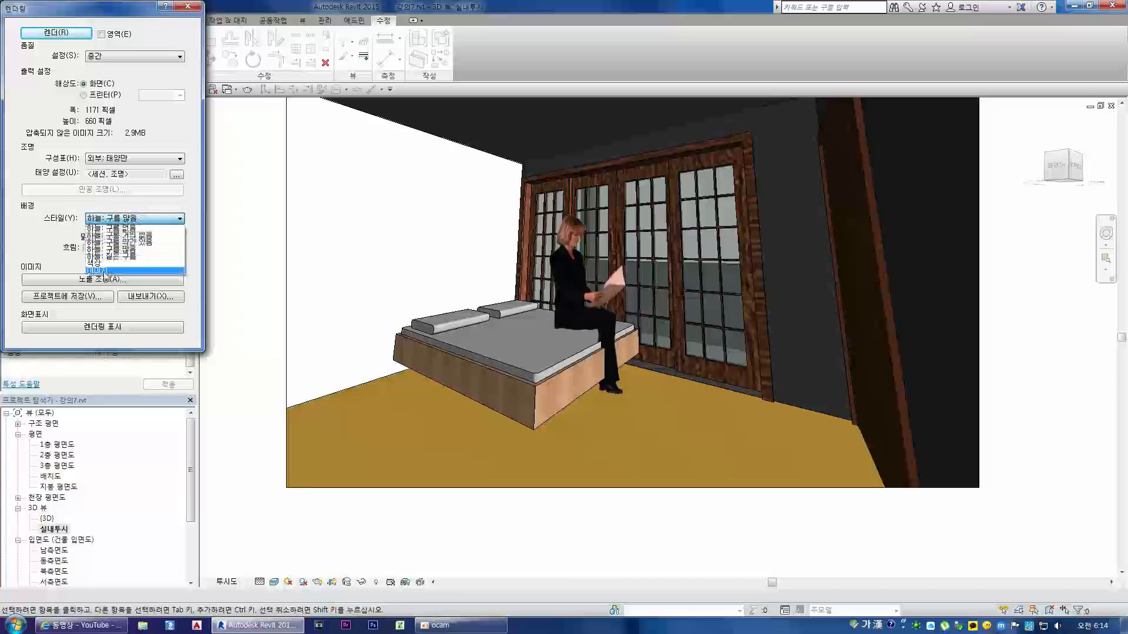
left_click(137, 219)
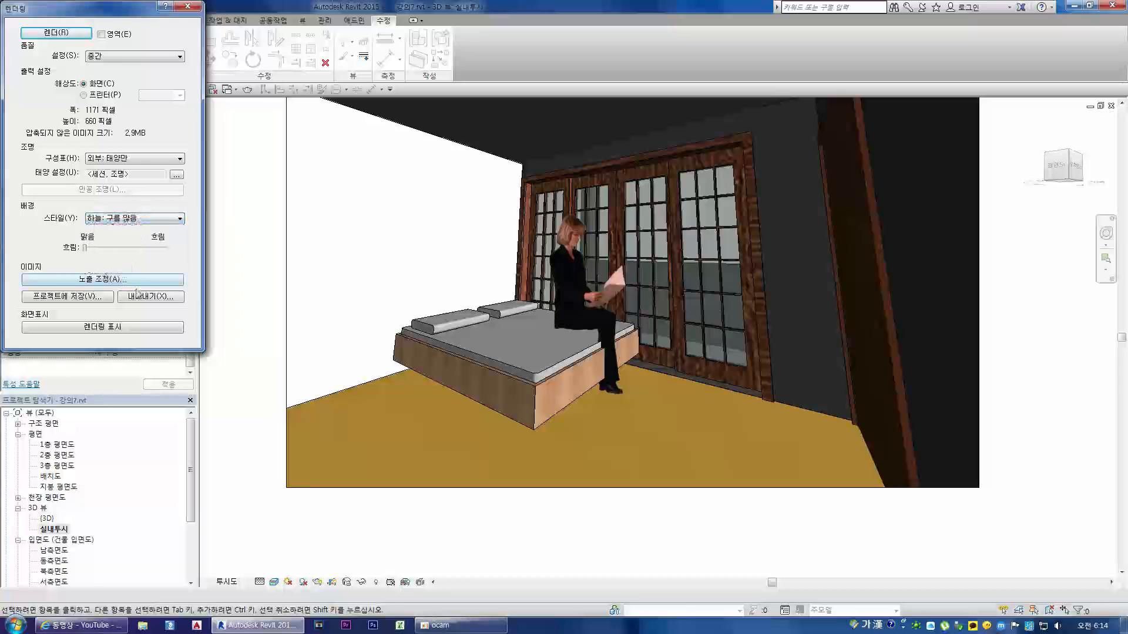
Step: Start rendering the 실내투시 view with the cloudy-sky background, restarting the render once
left_click(46, 35)
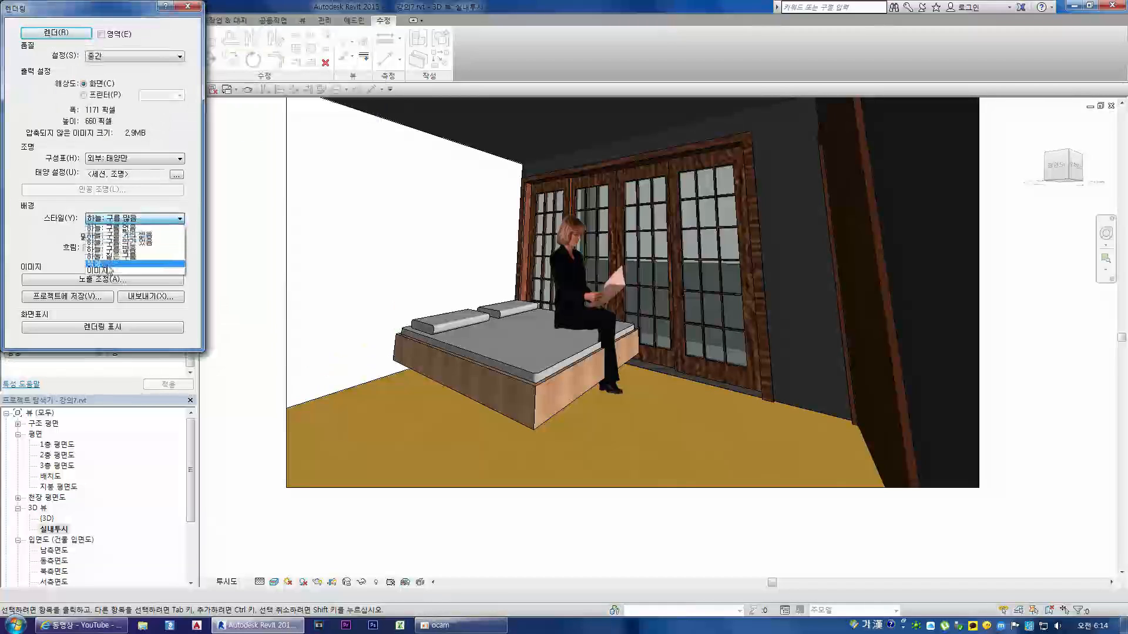
left_click(100, 254)
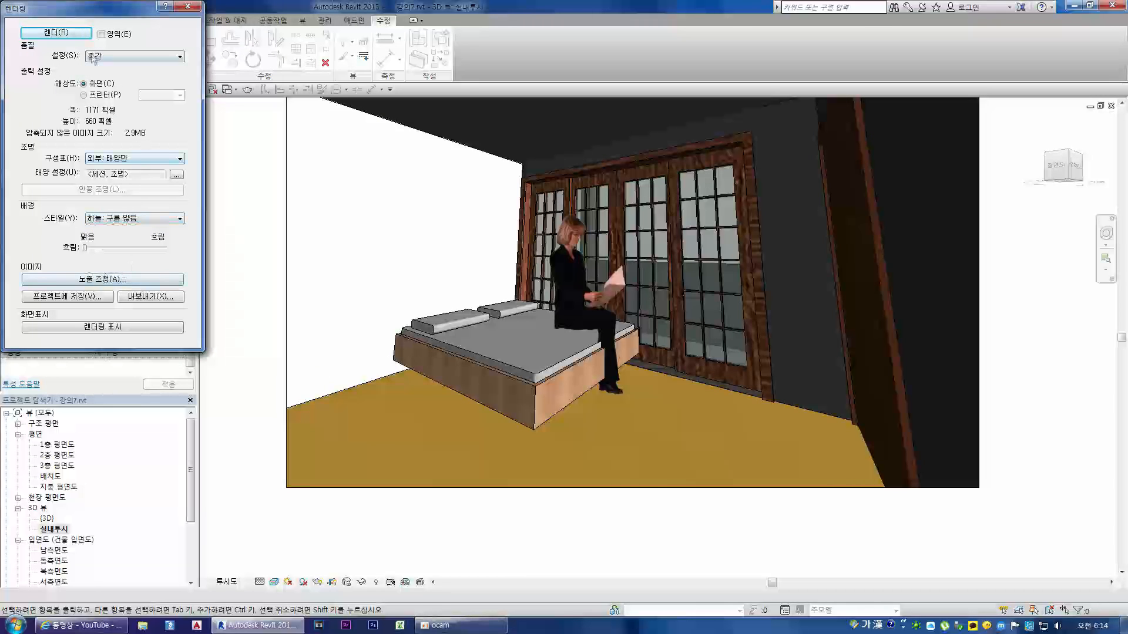
left_click(48, 34)
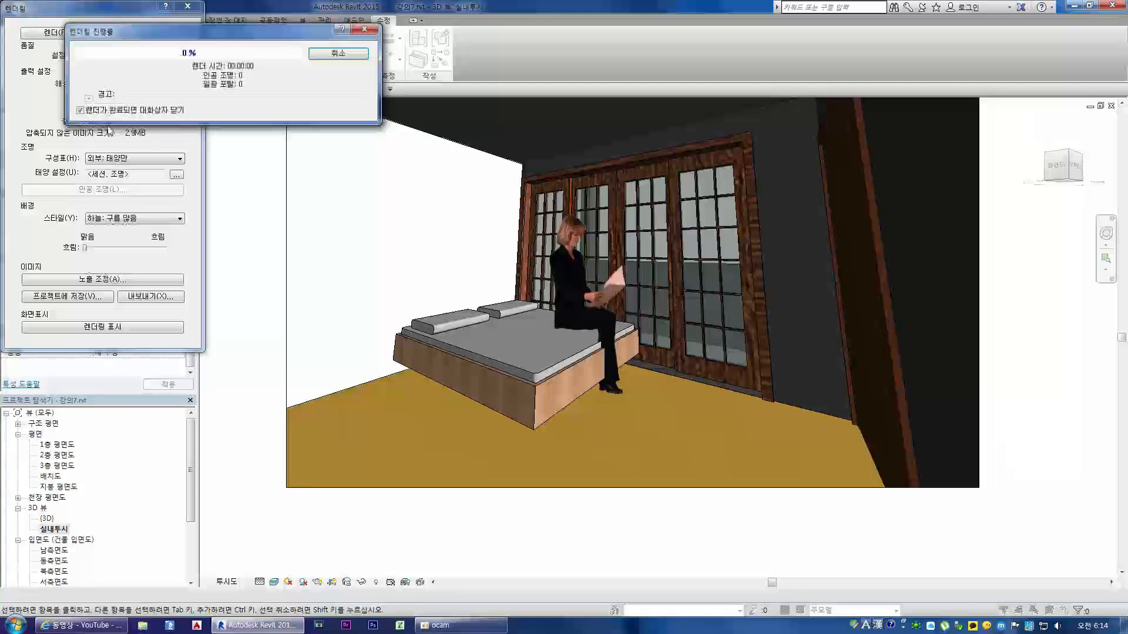
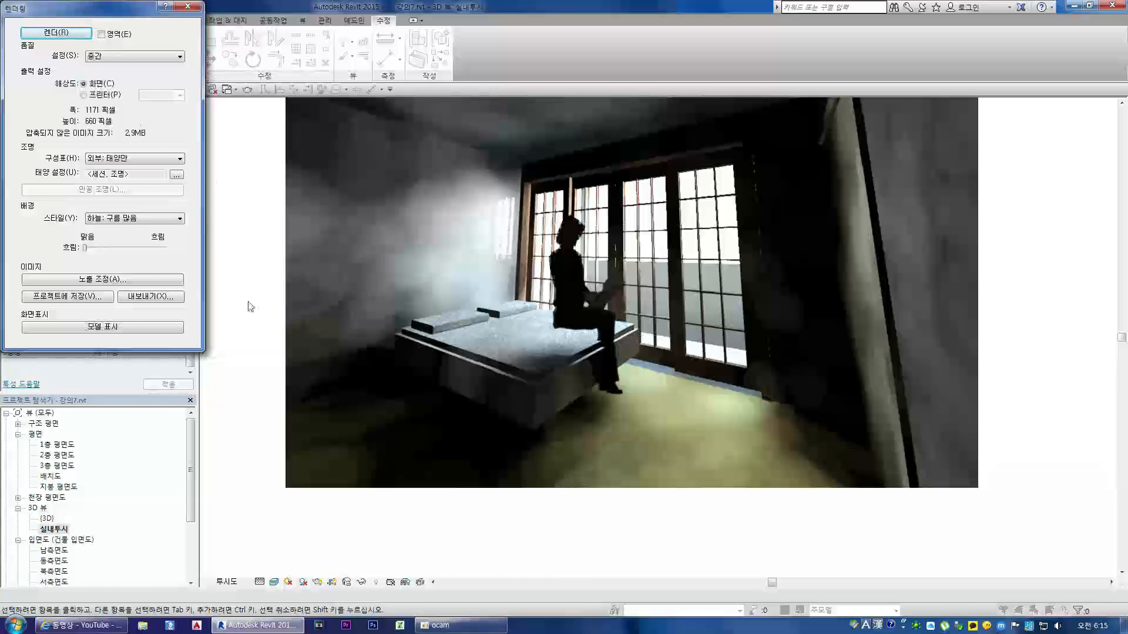
Step: Leave the rendering settings, open the {3D} view, and arrange it as a floating window overlapping the 실내투시 view
left_click(187, 6)
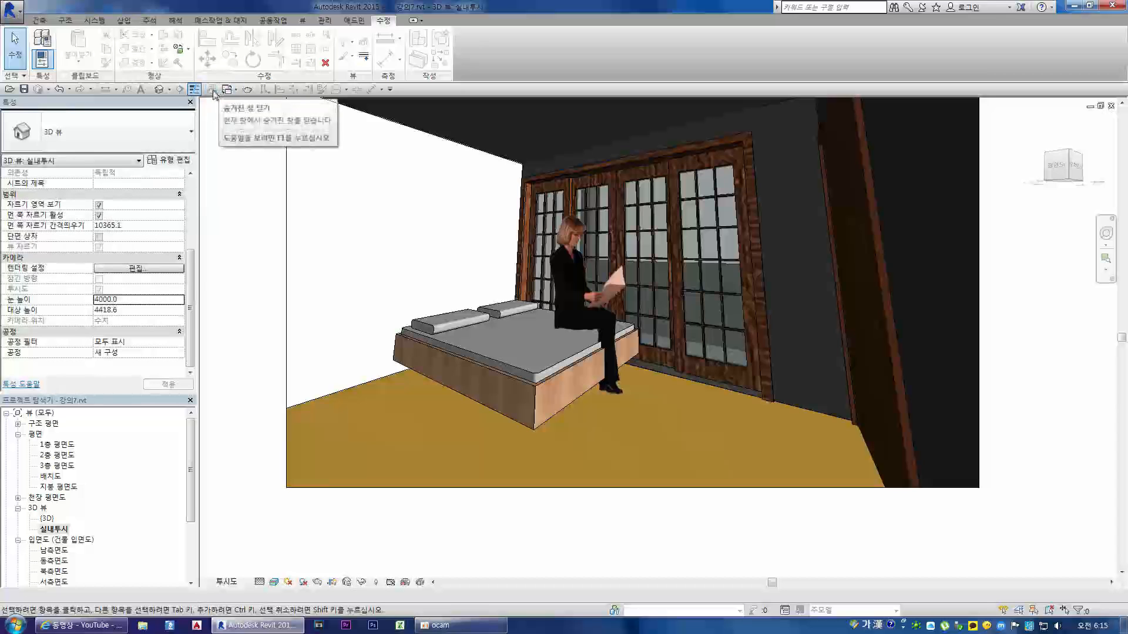
double_click(47, 519)
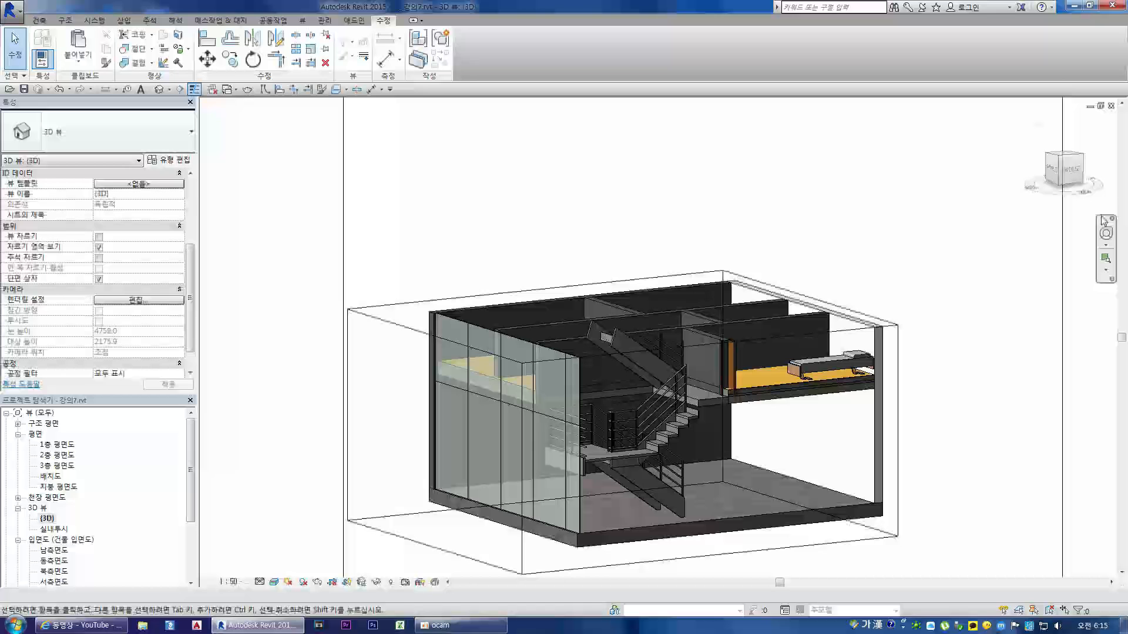
left_click(1100, 106)
left_click_drag(809, 245, 722, 135)
left_click_drag(1031, 274, 1019, 215)
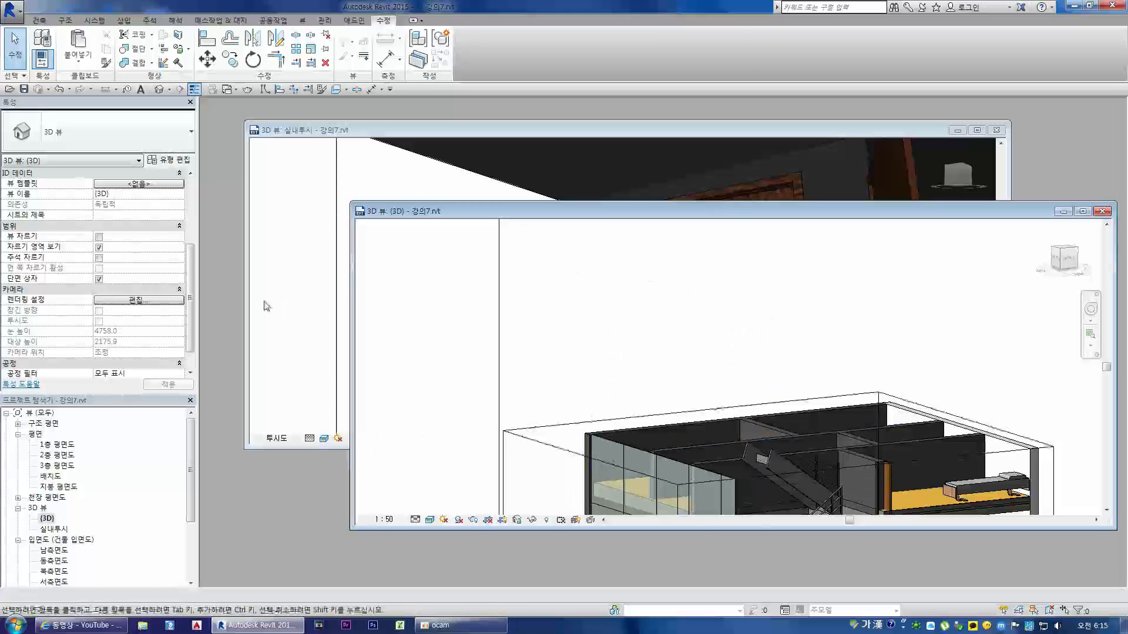
Step: Open the 1층, 2층 and 3층 평면도, 배치도 and 지붕 평면도 plan views in separate windows
double_click(57, 445)
double_click(57, 455)
double_click(58, 465)
double_click(52, 477)
double_click(58, 487)
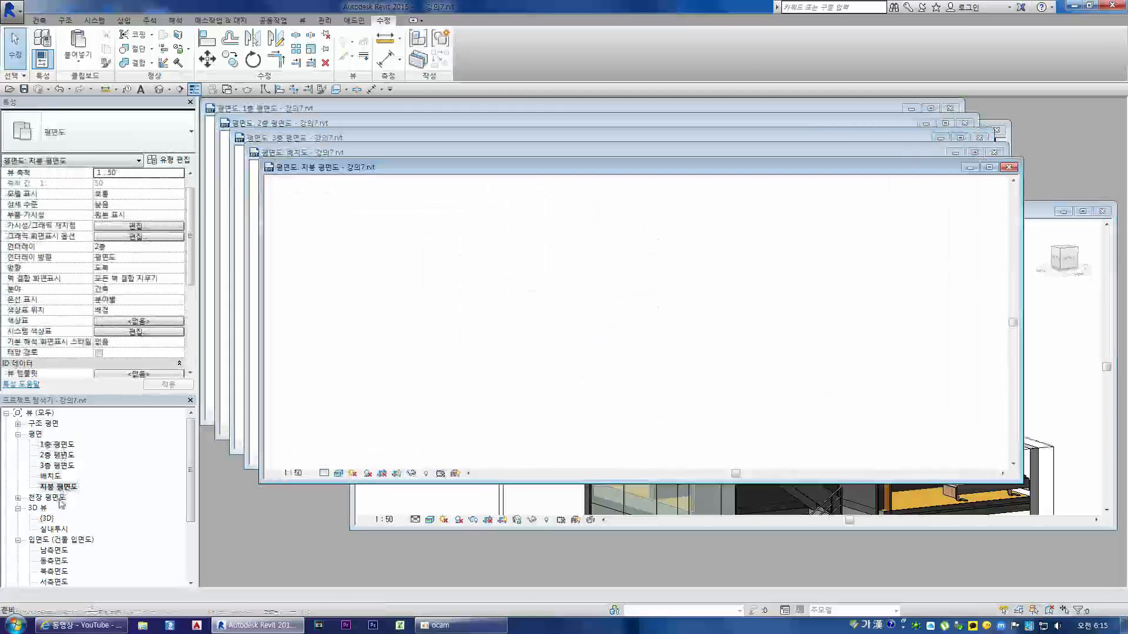
Step: Expand the 천장 평면도 group and open the 1층 and 2층 천장 평면도 ceiling plans
left_click(18, 498)
scroll(53, 505, "down", 1)
double_click(73, 466)
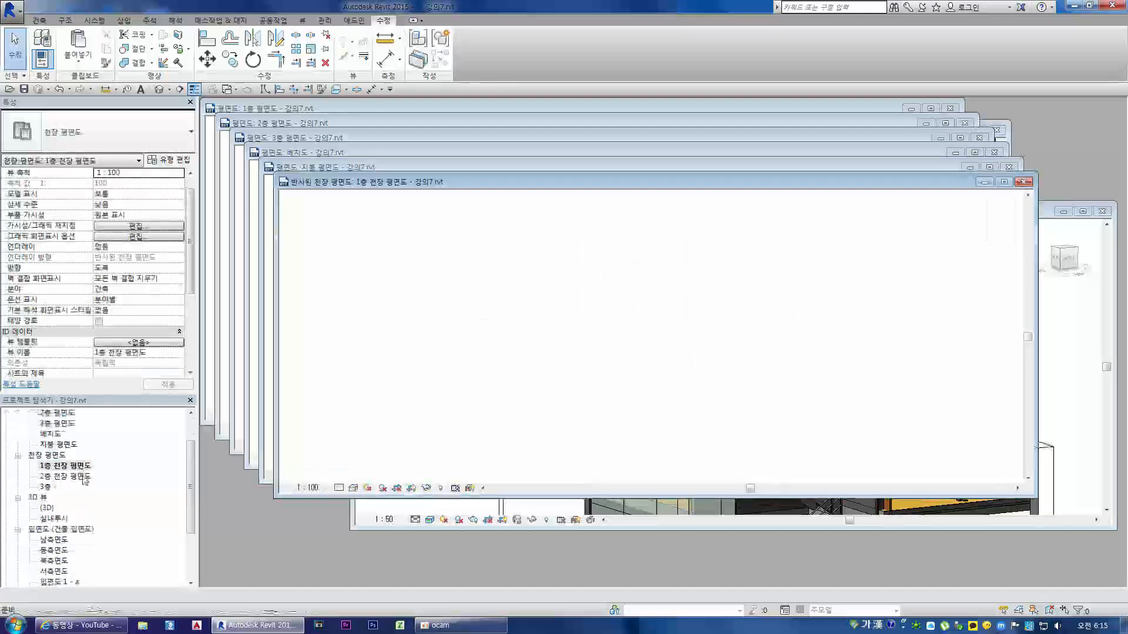
double_click(82, 477)
Step: Open the four building elevations 남측면도, 동측면도, 북측면도 and 서측면도
double_click(59, 540)
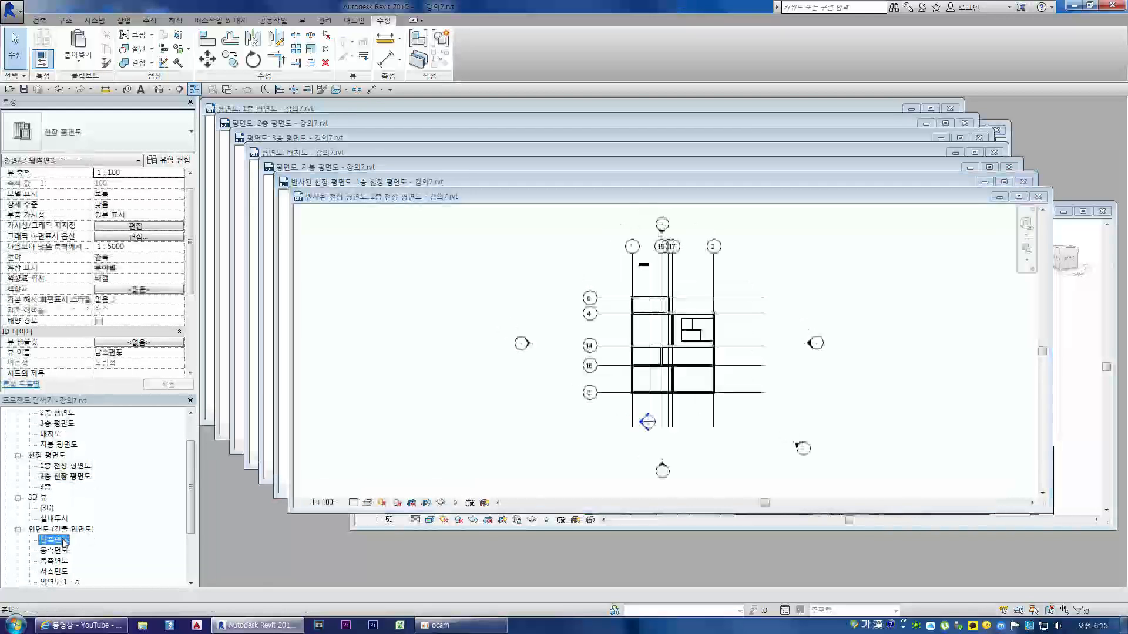
double_click(54, 551)
double_click(54, 561)
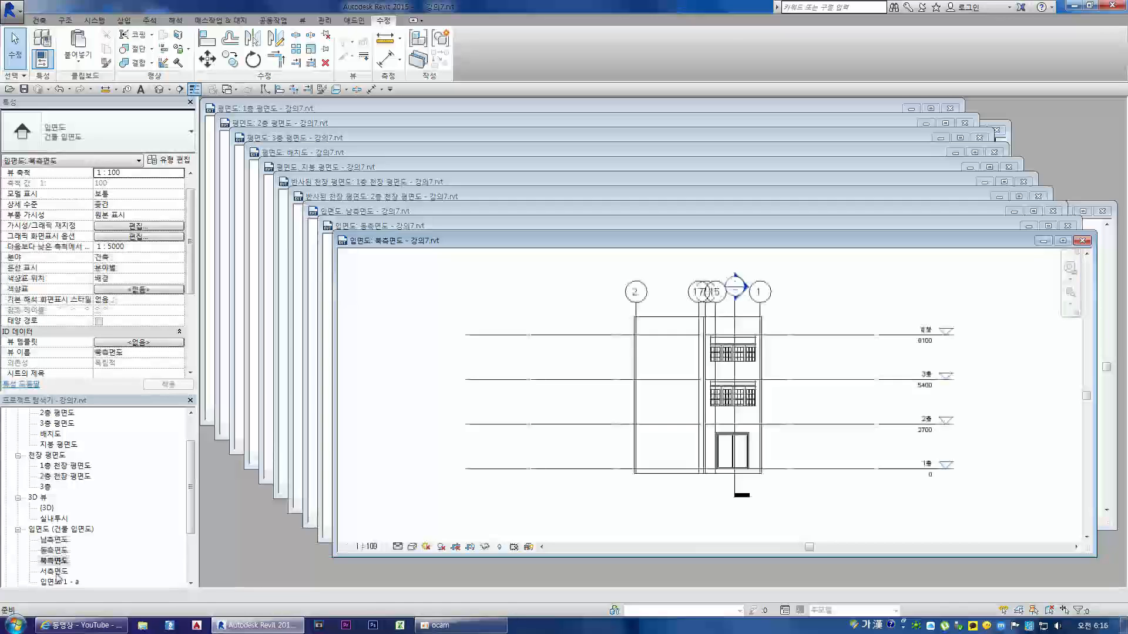
double_click(54, 572)
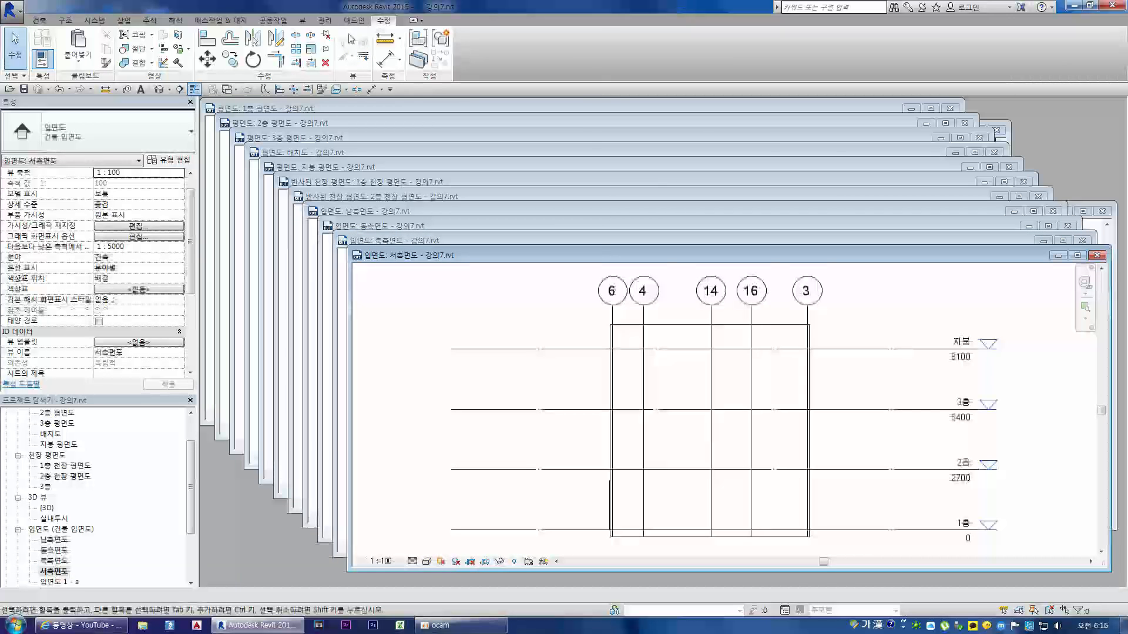
Step: Use Switch Windows to bring up the open 배치도 view and, from the extended view list, the 서측면도 elevation
left_click(304, 21)
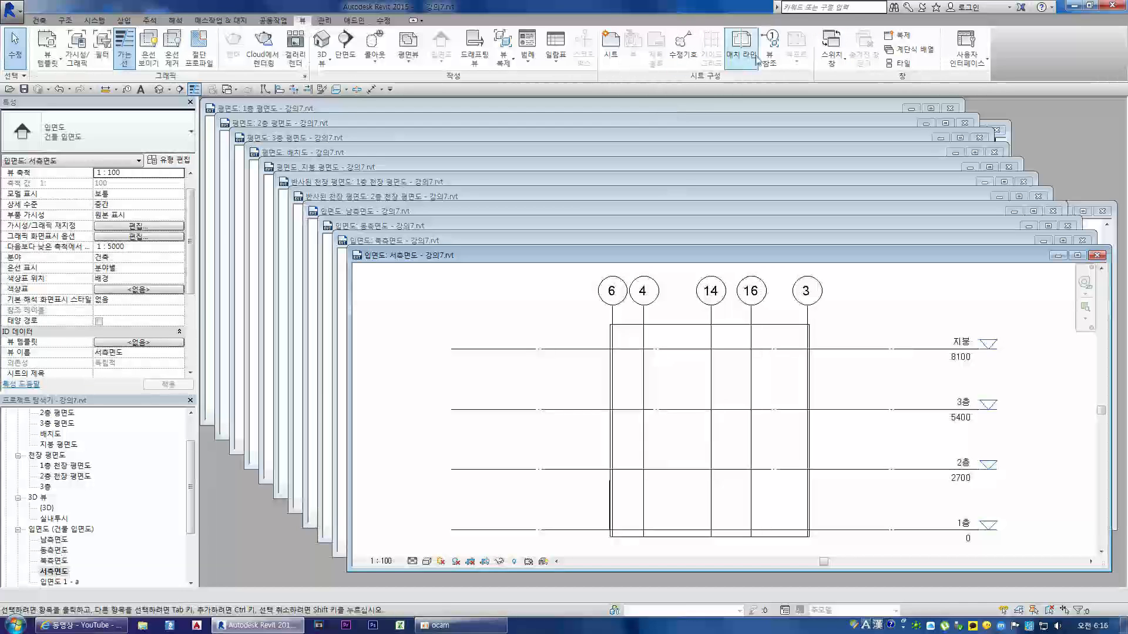
left_click(833, 57)
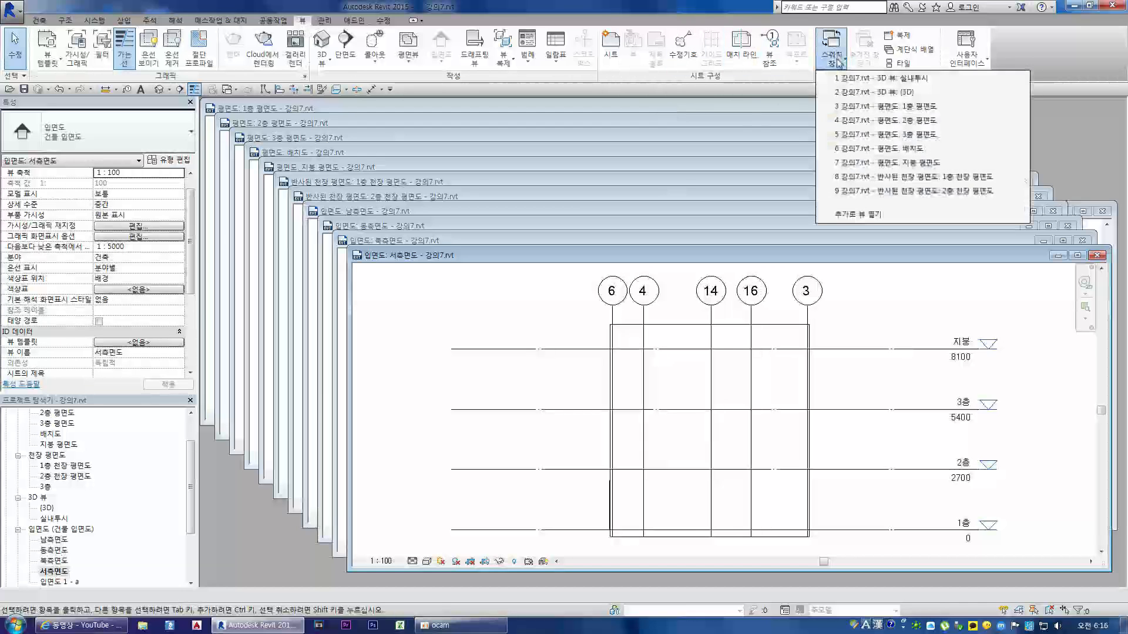
left_click(887, 150)
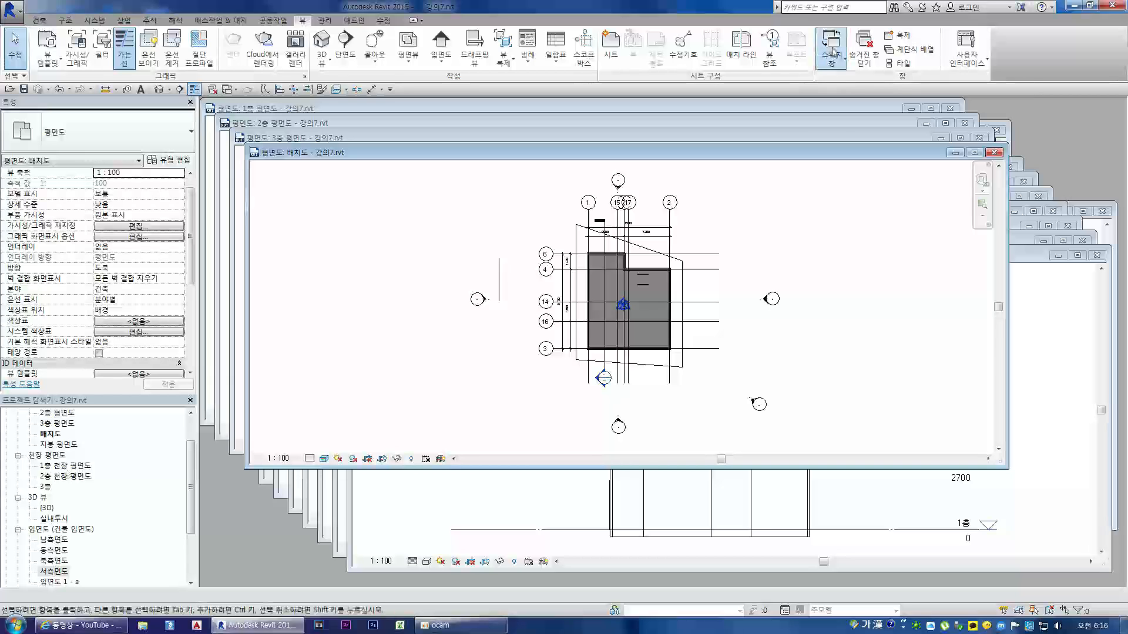
left_click(832, 51)
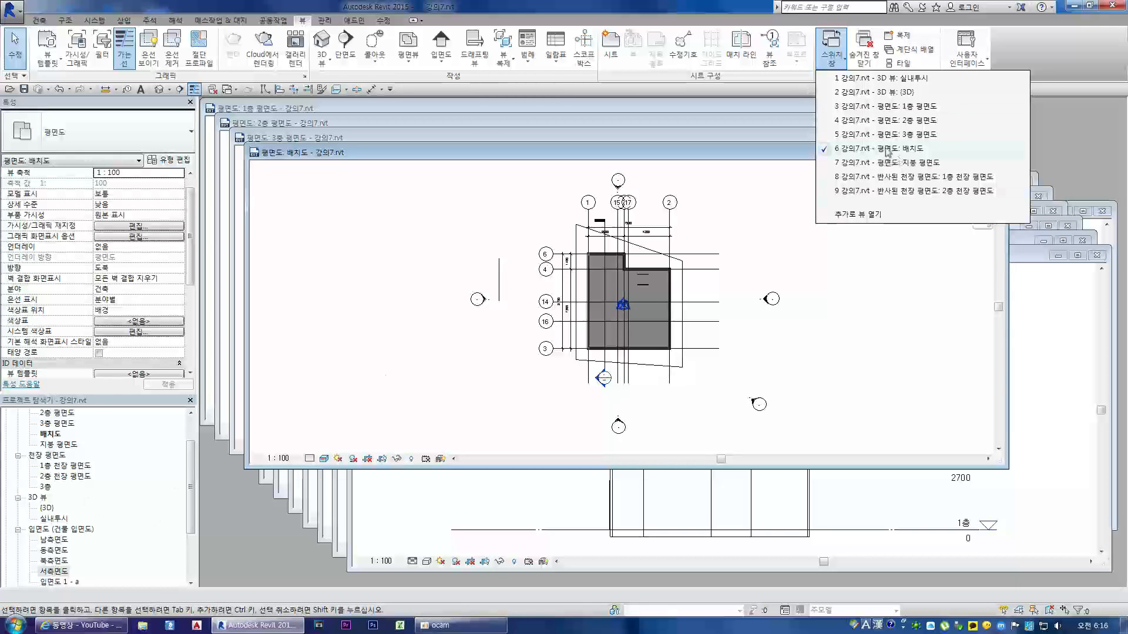
left_click(864, 214)
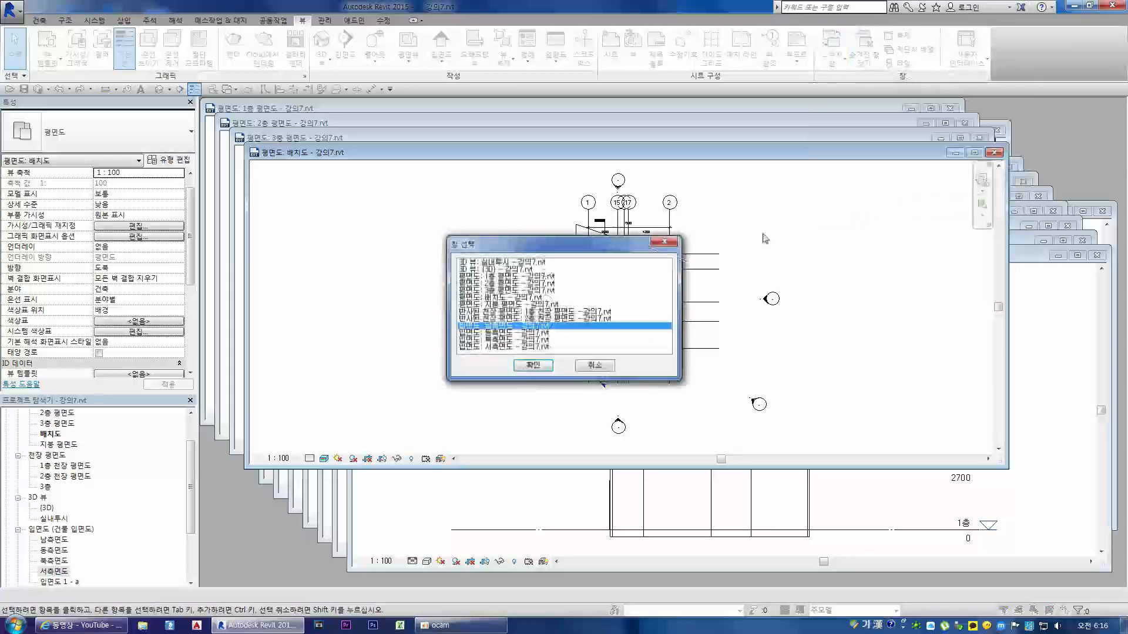
left_click(533, 365)
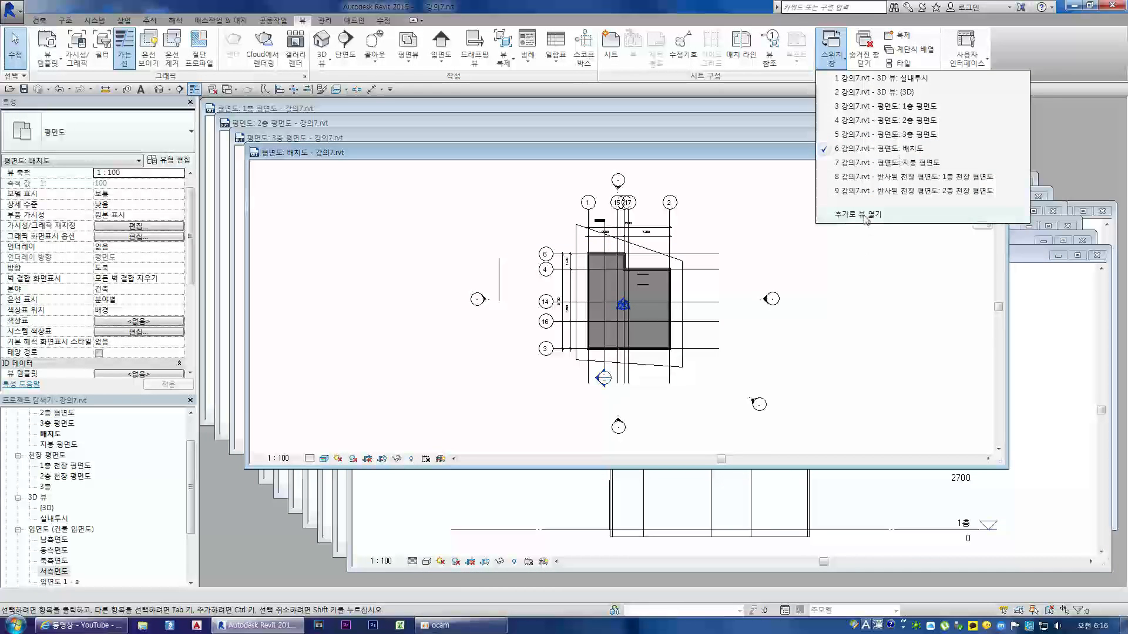
left_click(864, 219)
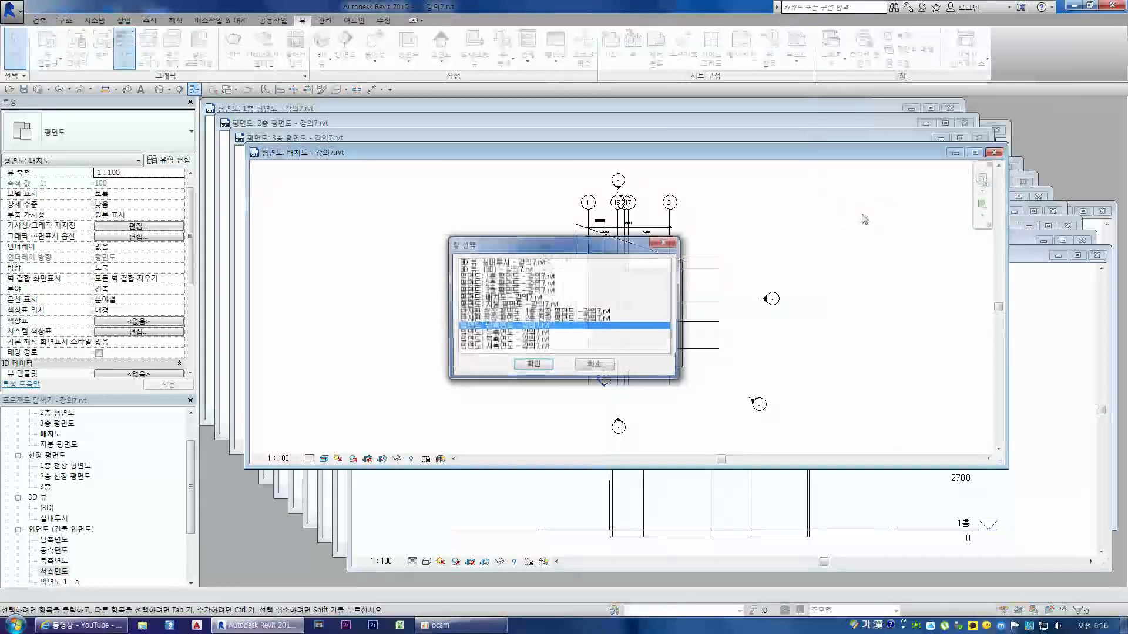
left_click(532, 365)
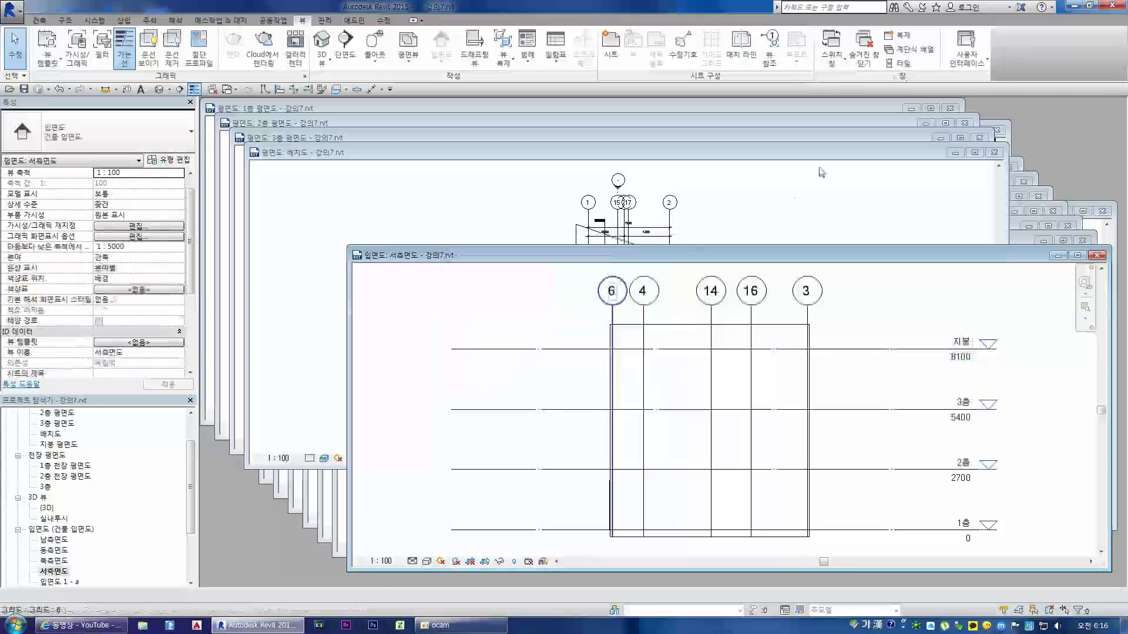
Step: Cascade and tile all open view windows, and bring the 동측면도 drawing into view in its tile
left_click(914, 51)
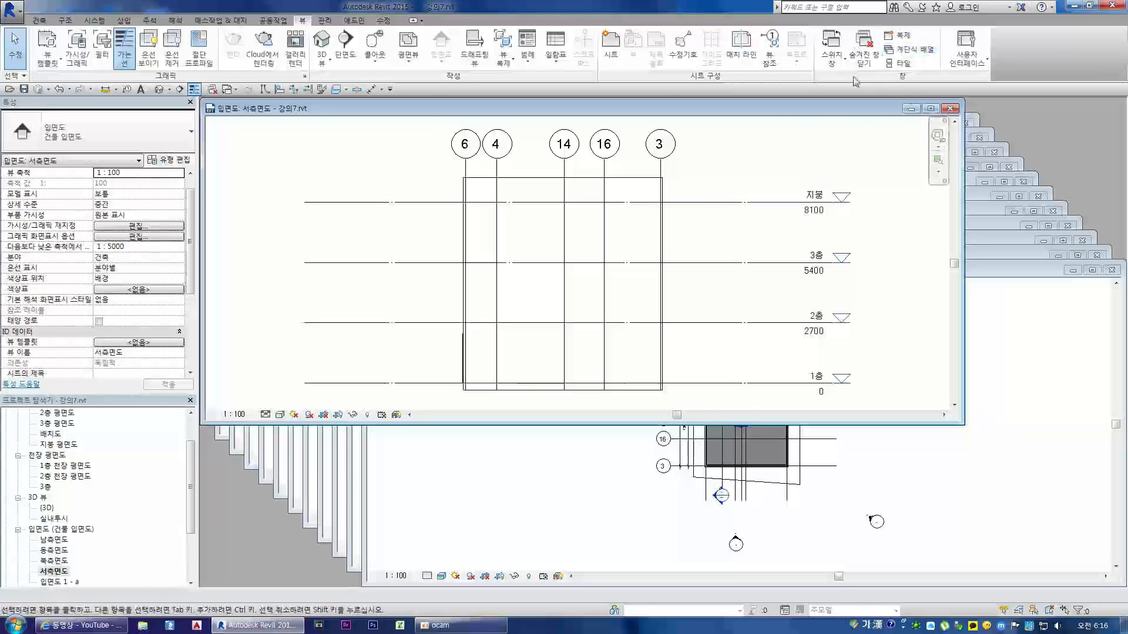
left_click(897, 63)
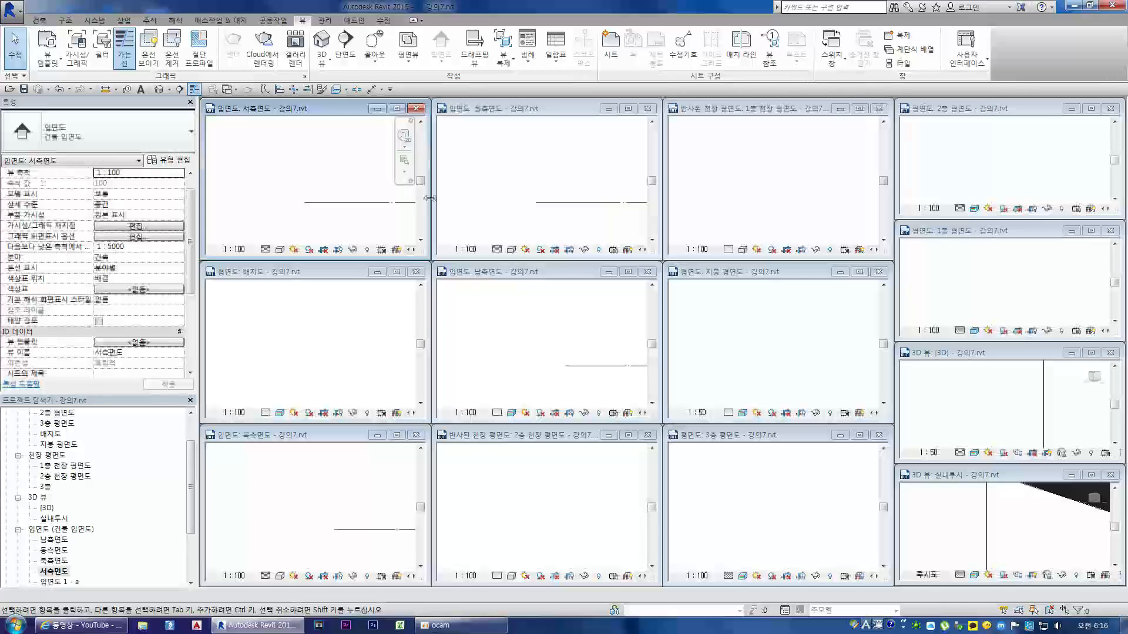
left_click(577, 216)
scroll(577, 216, "down", 5)
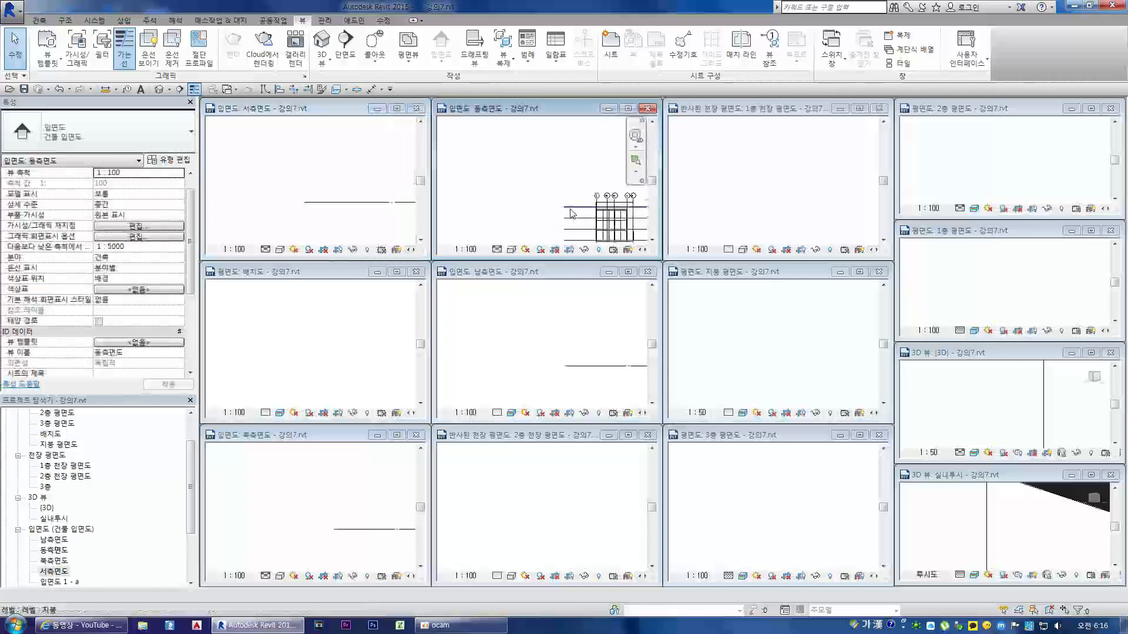
scroll(479, 188, "up", 3)
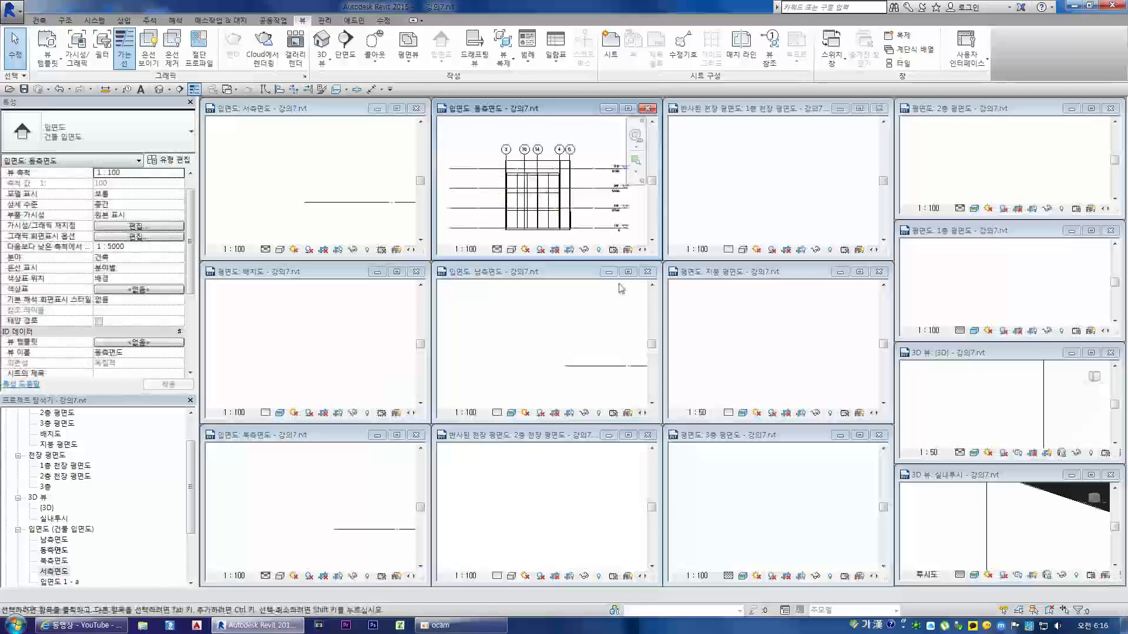
Step: Close all the tiled views except 서측면도, 동측면도 and 배치도
left_click(1111, 108)
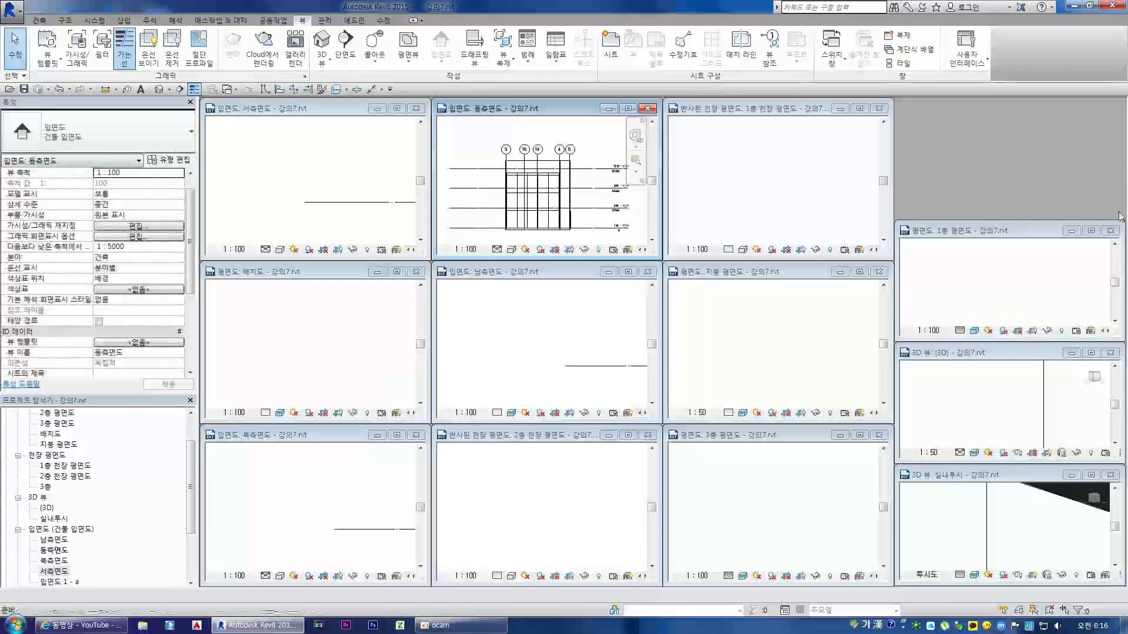
left_click(1112, 231)
left_click(1113, 353)
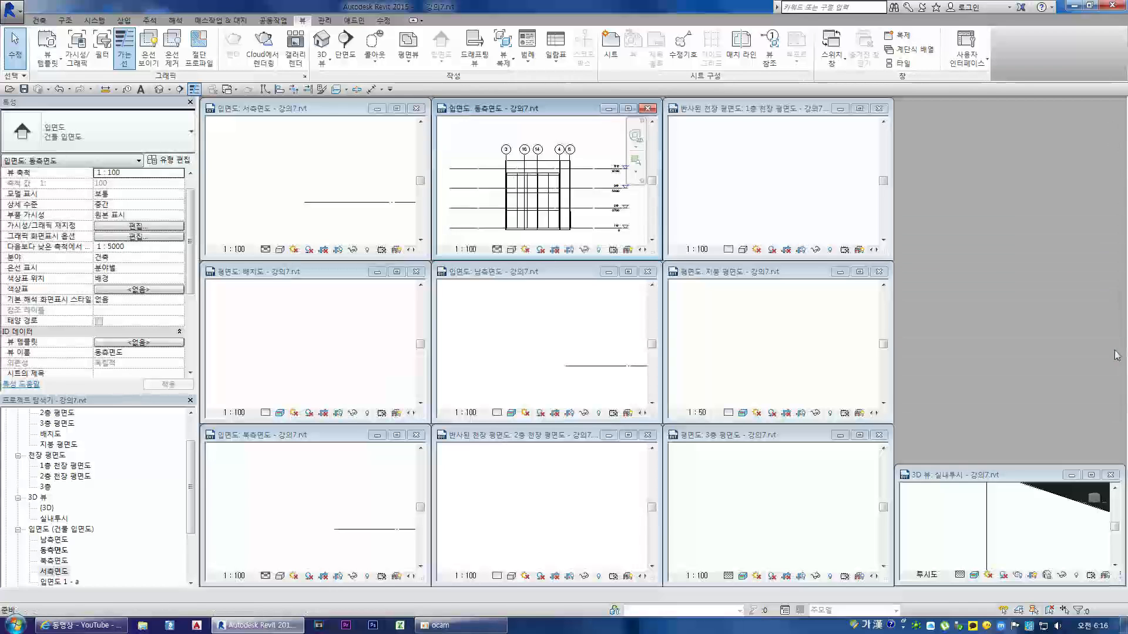
left_click(1111, 475)
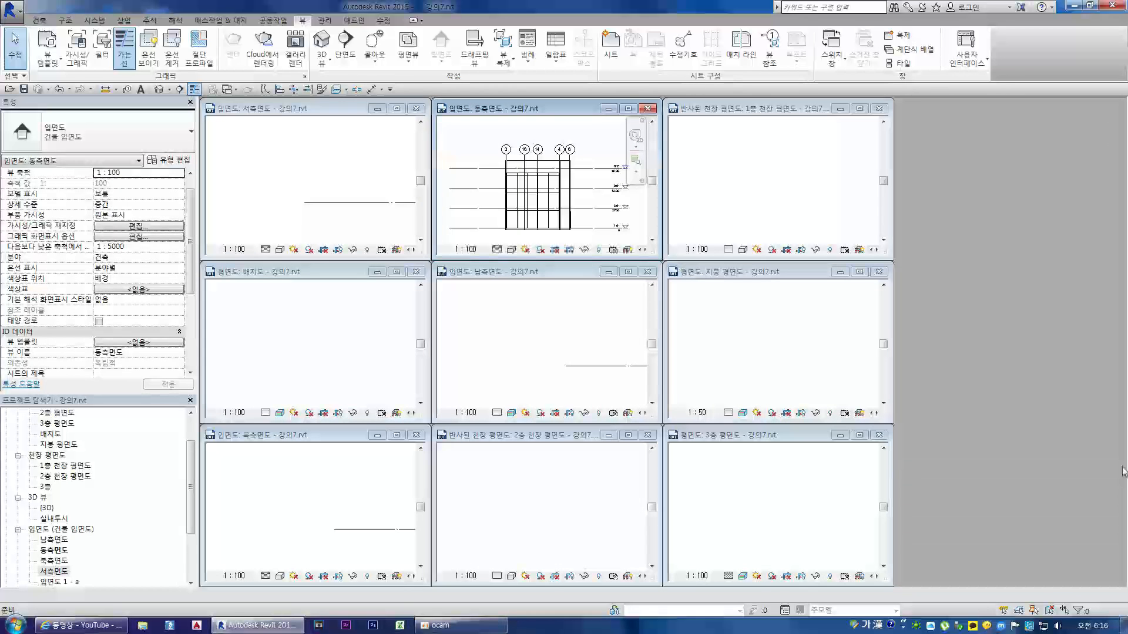
left_click(880, 436)
left_click(879, 272)
left_click(880, 109)
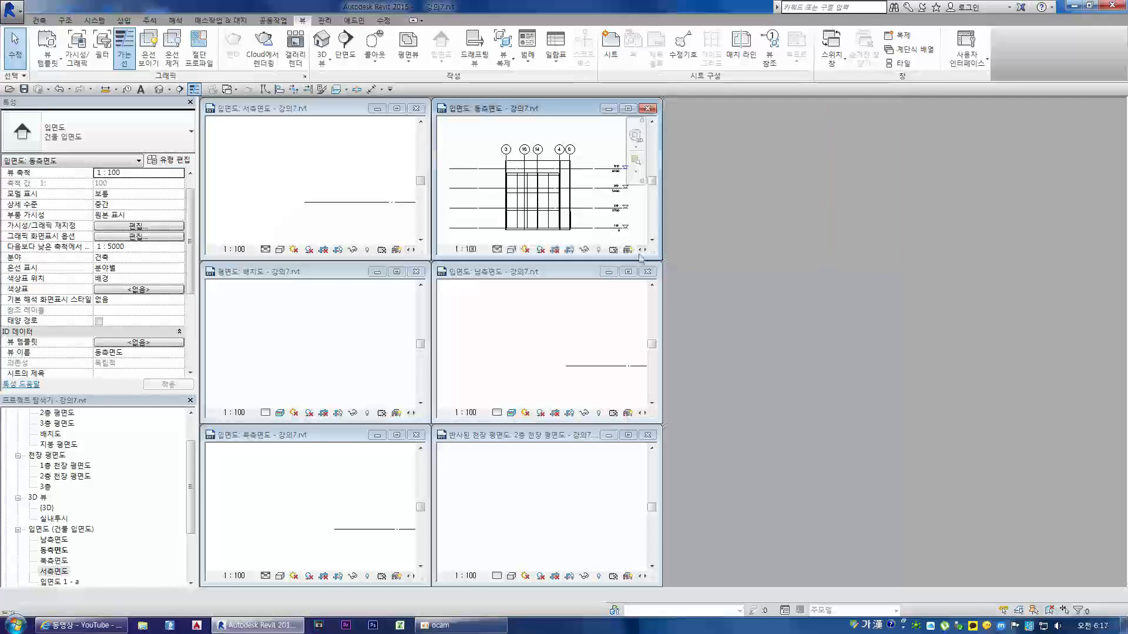
left_click(648, 272)
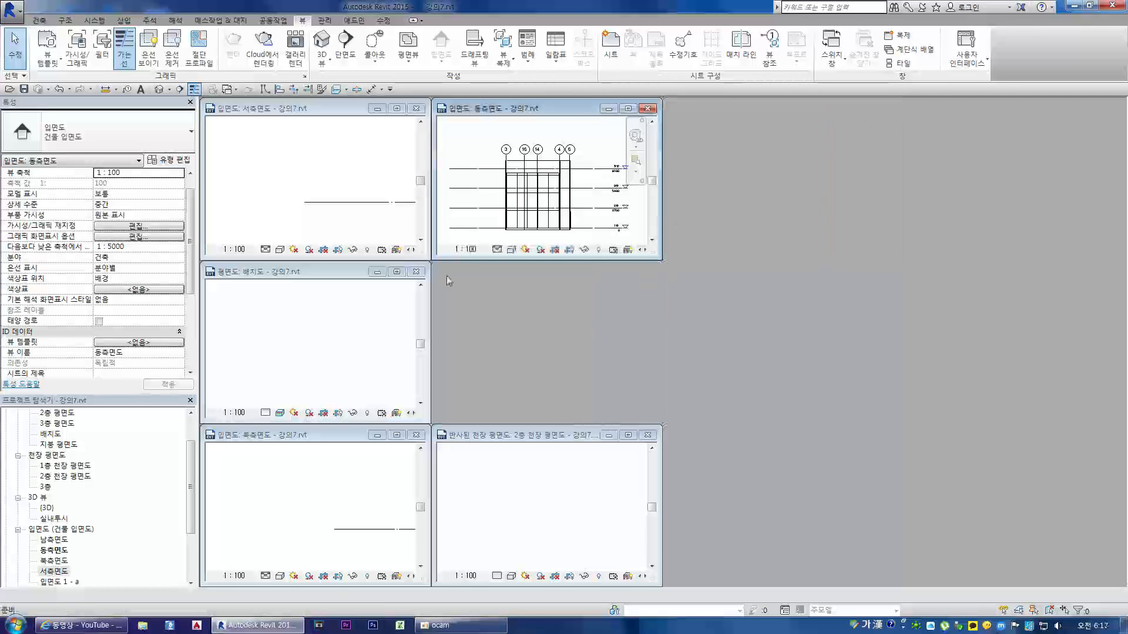
left_click(418, 435)
left_click(648, 436)
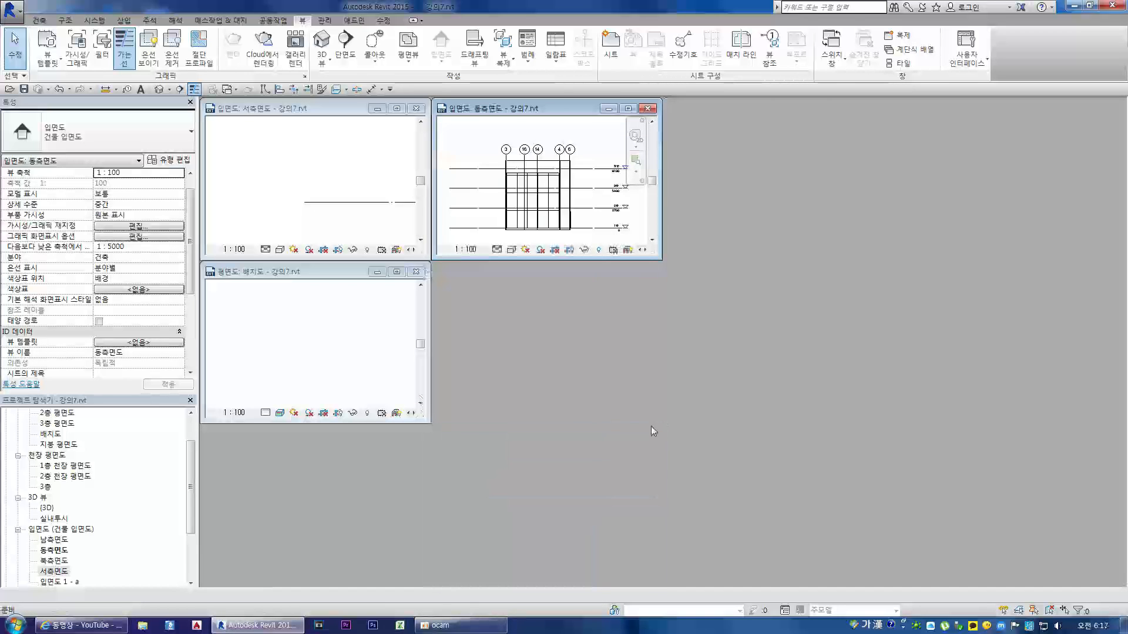
Step: Tile the three remaining views and bring the 배치도 and 서측면도 drawings into view in their windows
left_click(899, 63)
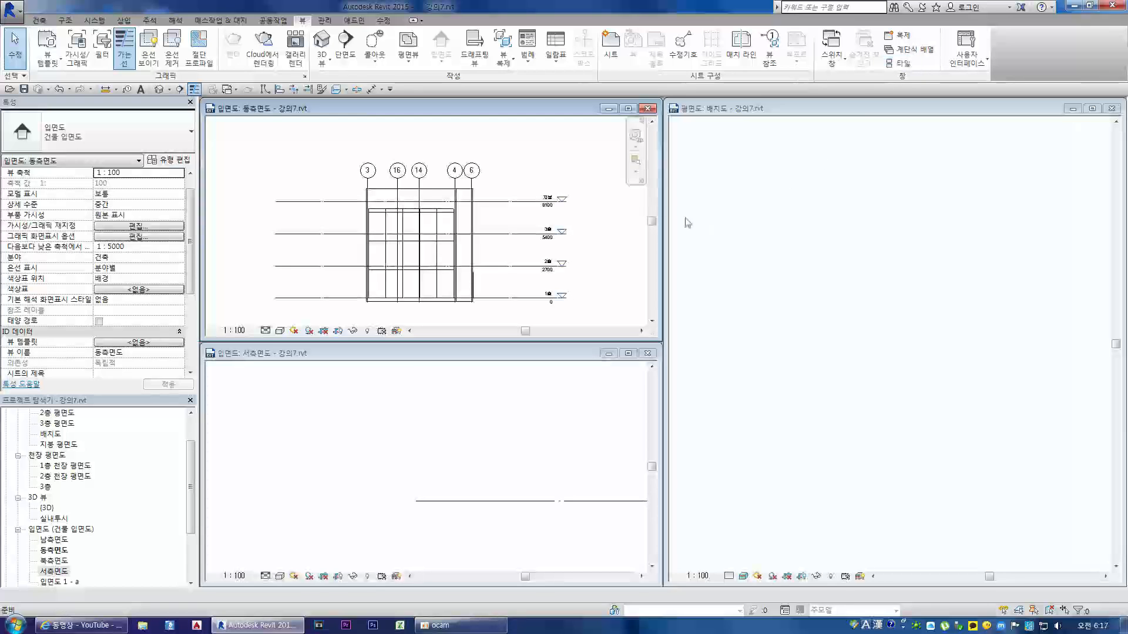
left_click(772, 286)
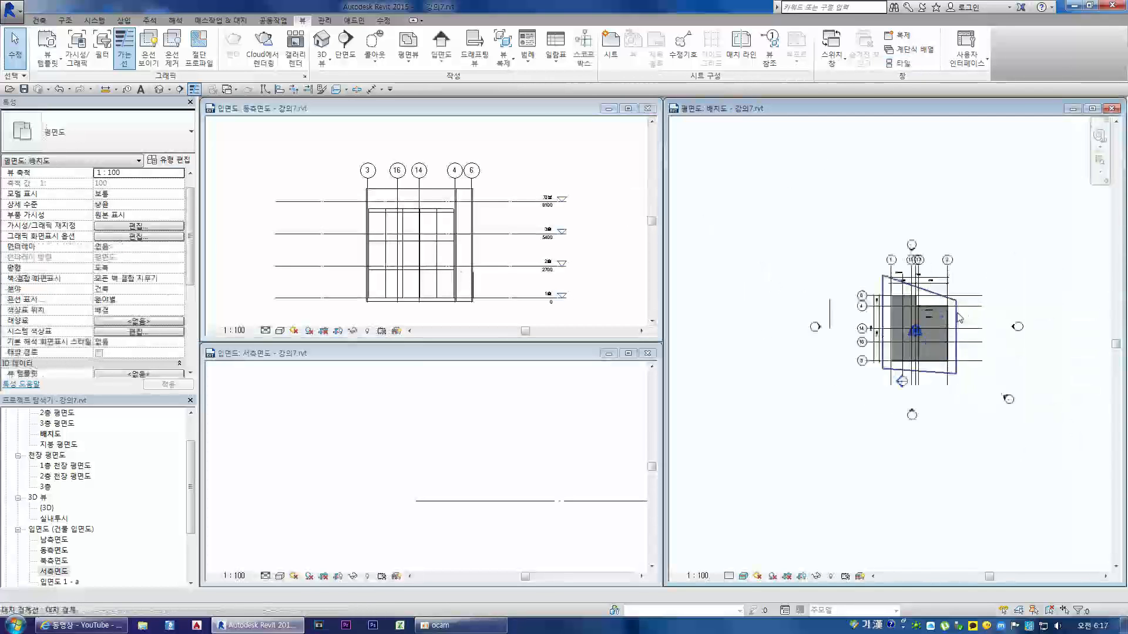
left_click(440, 409)
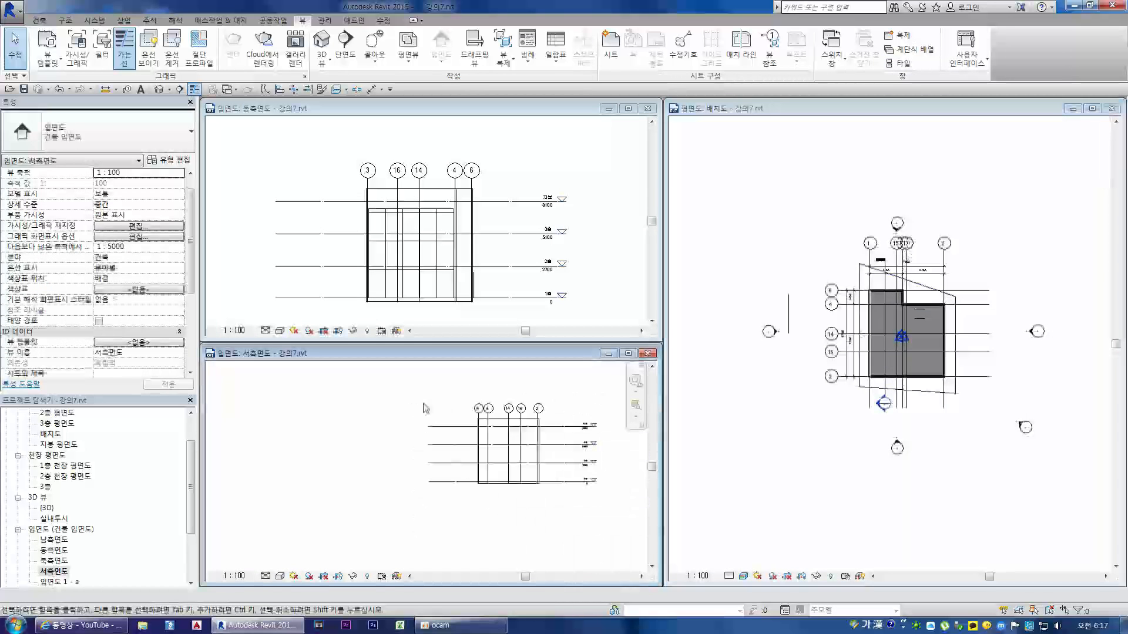
left_click(773, 285)
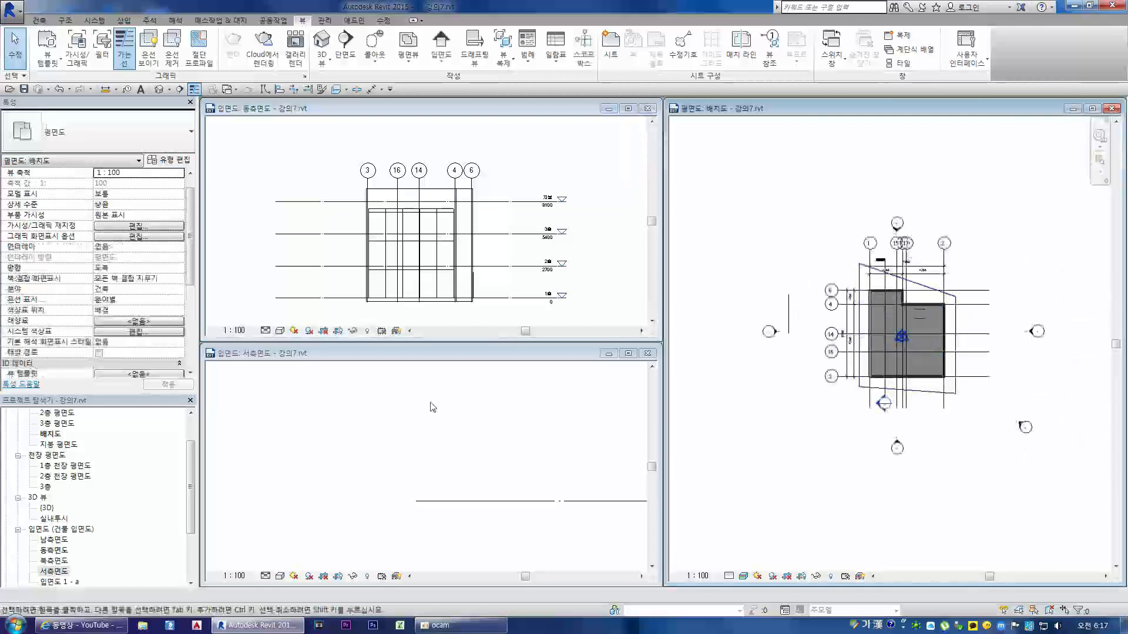
left_click(447, 413)
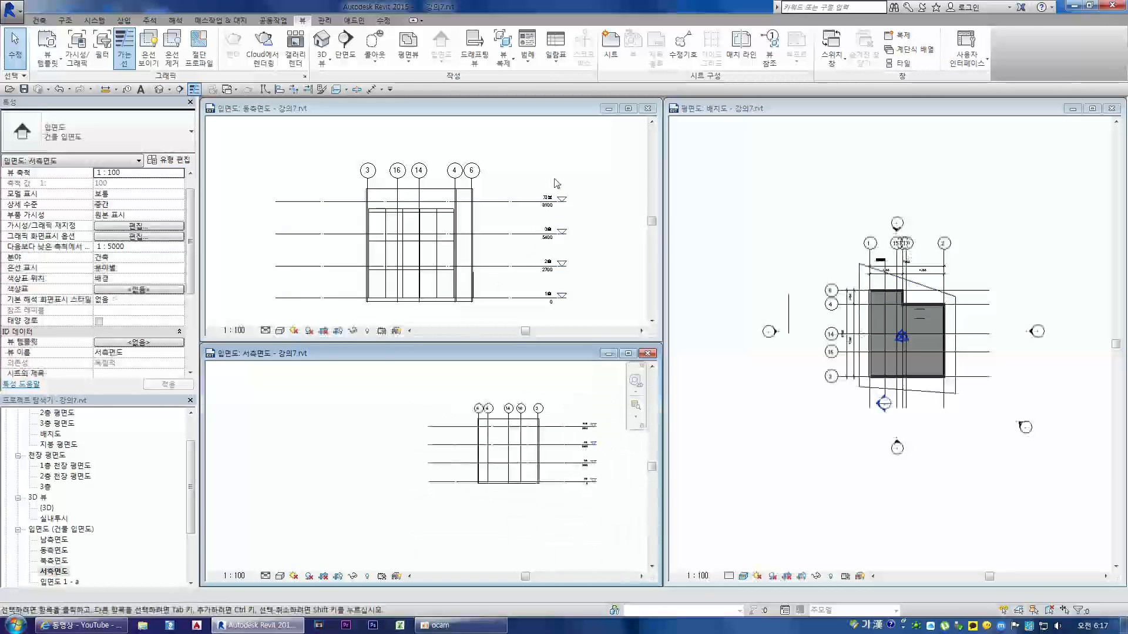
Step: Try to move the roof wall on grid 2 inward in the 배치도 plan, cancelling the join error
left_click(879, 344)
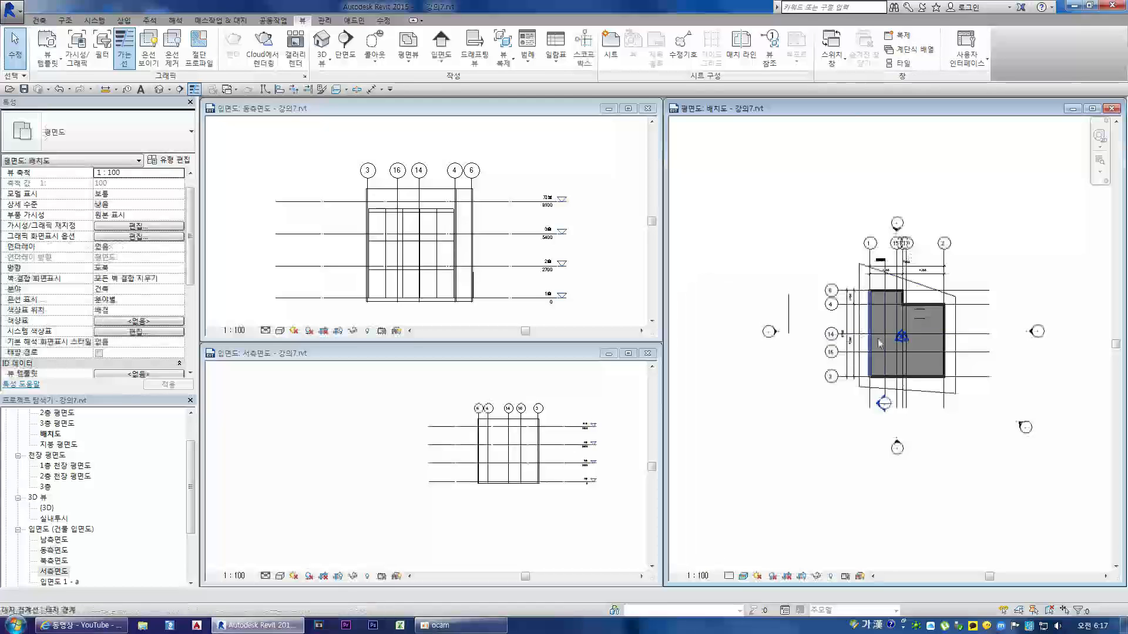
scroll(945, 299, "up", 2)
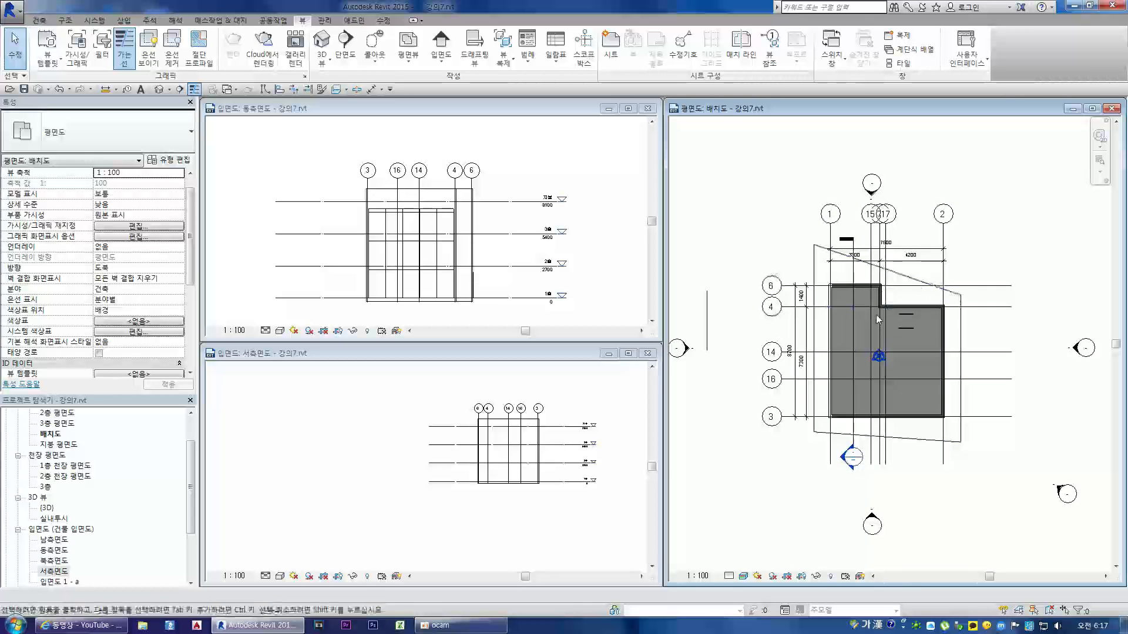
scroll(857, 284, "up", 2)
scroll(888, 292, "up", 2)
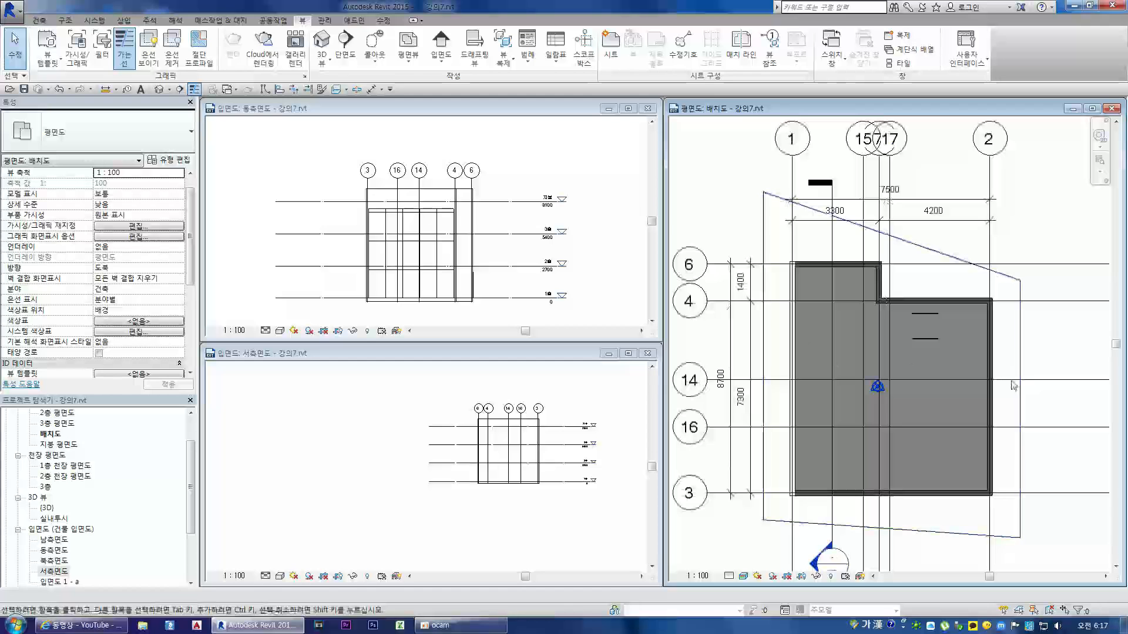
left_click(993, 406)
left_click_drag(993, 406, 944, 406)
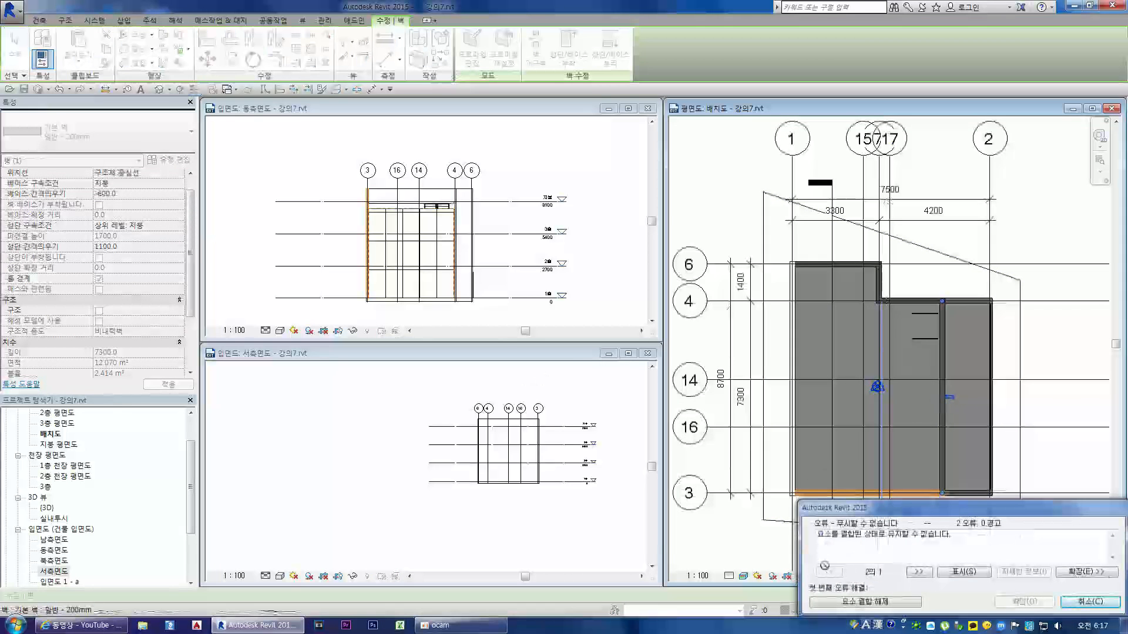
left_click(1090, 601)
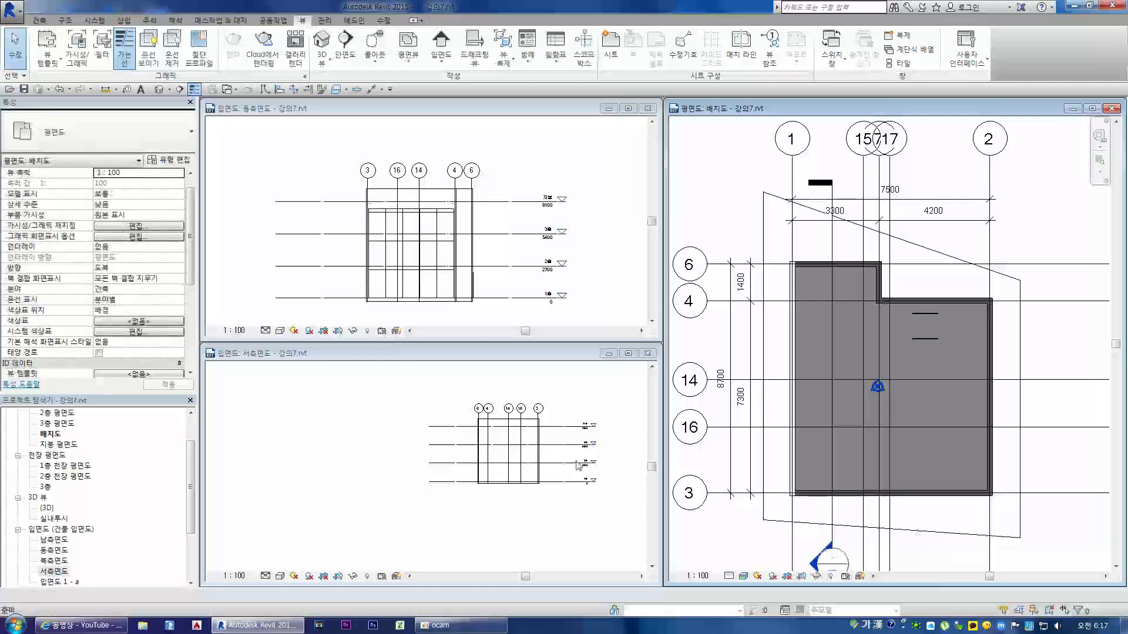
Step: Try the 사실적 visual style on 동측면도 and another inward move of the grid 2 wall, cancelling the join error
left_click(344, 313)
left_click(280, 330)
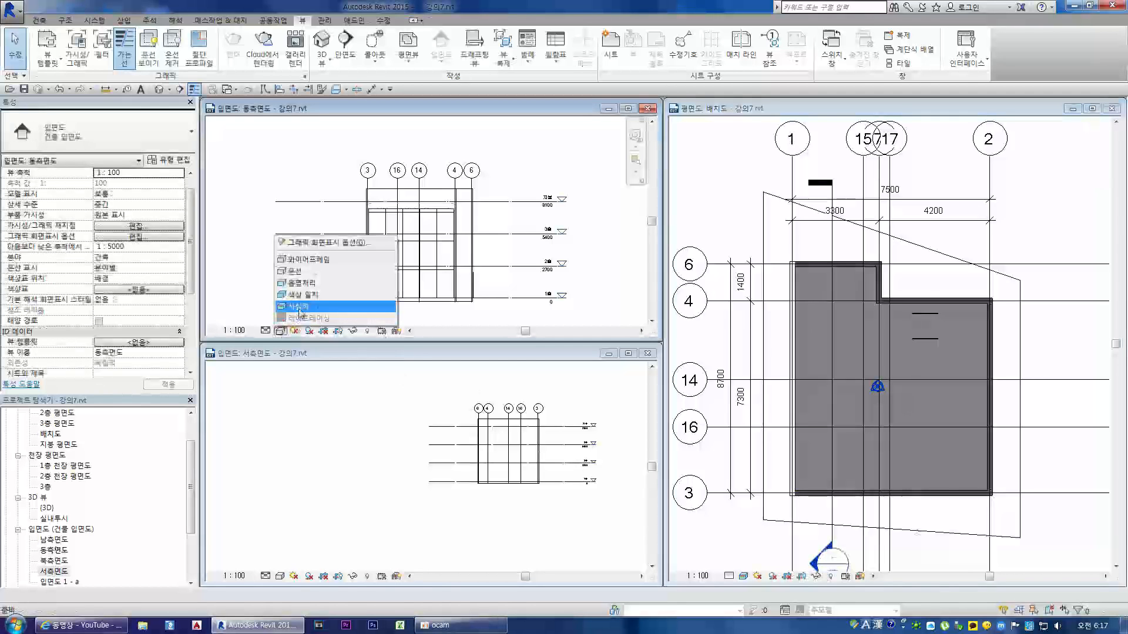
left_click(306, 310)
left_click_drag(992, 406, 942, 406)
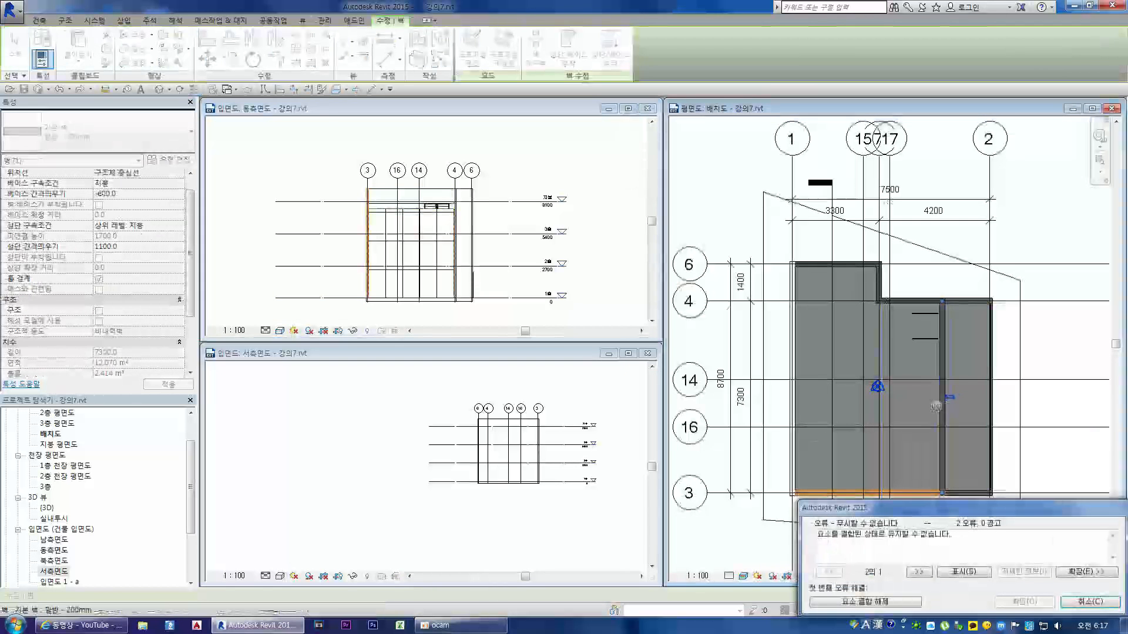
left_click(1088, 602)
Step: Set the visual style of the 동측면도 and 서측면도 elevations to 사실적
left_click(289, 325)
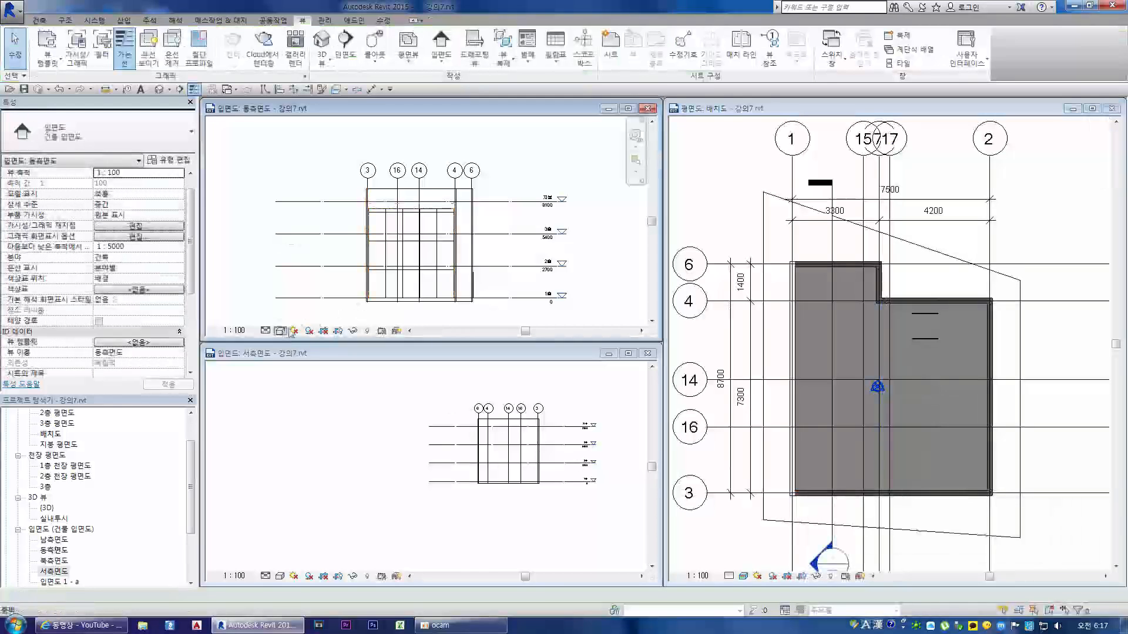
left_click(280, 330)
left_click(301, 312)
left_click(280, 576)
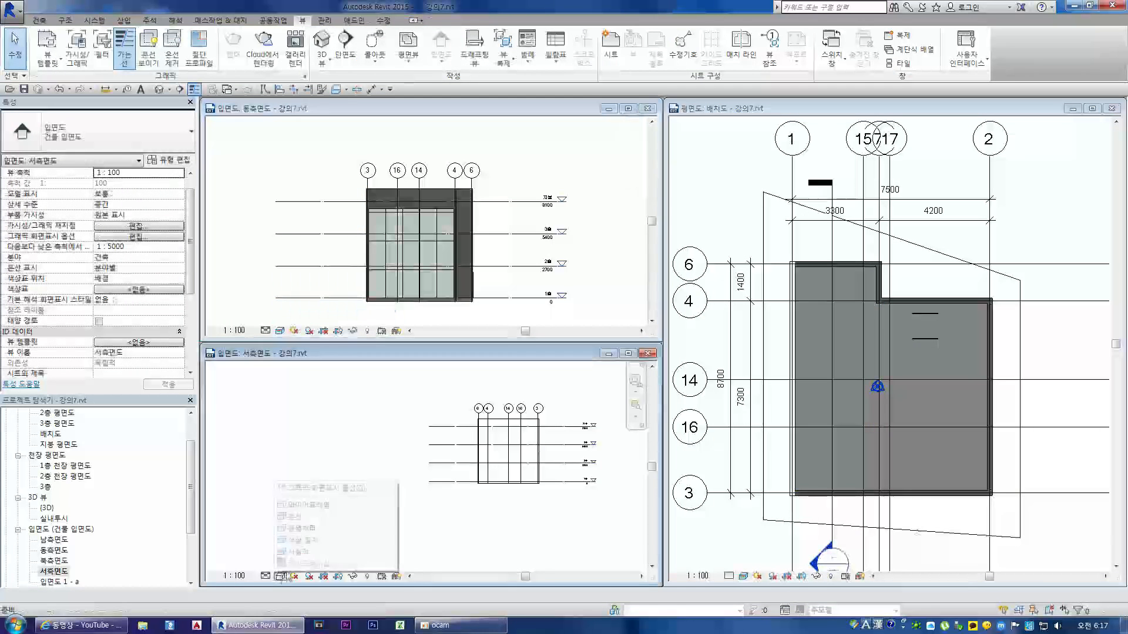
left_click(280, 576)
left_click(306, 554)
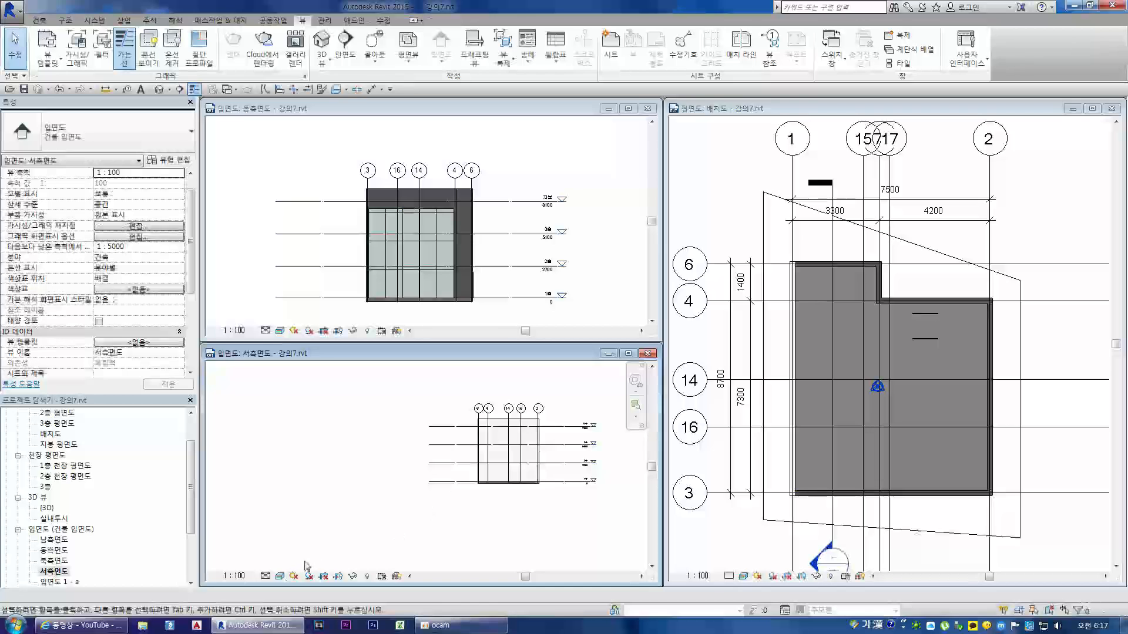
Step: Set the detail level of the 서측면도 elevation to 높음
left_click(266, 576)
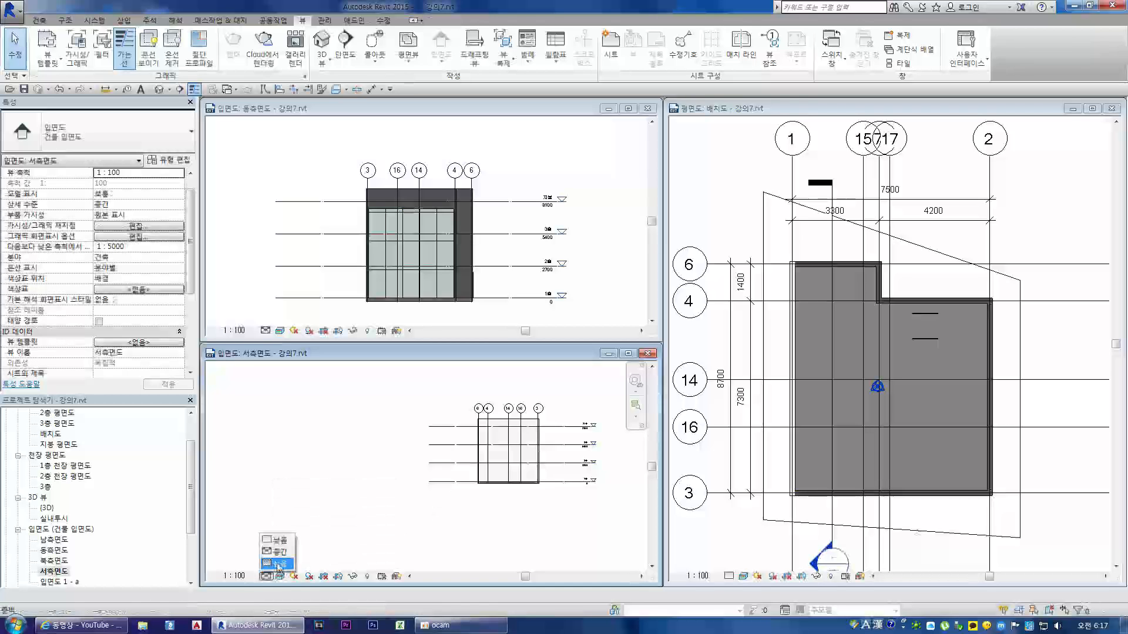
left_click(276, 565)
scroll(524, 416, "up", 2)
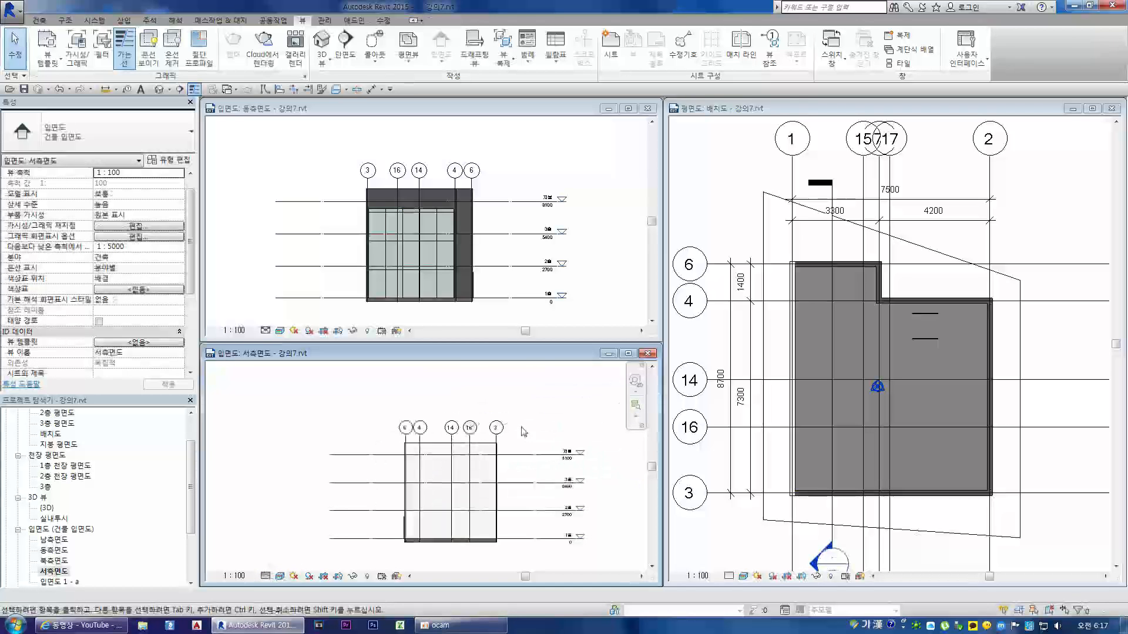
Step: Move the short wall between grids 4 and 6 toward grid 2 in the 배치도 plan, about 2400 mm from the grid 2 wall
left_click(887, 287)
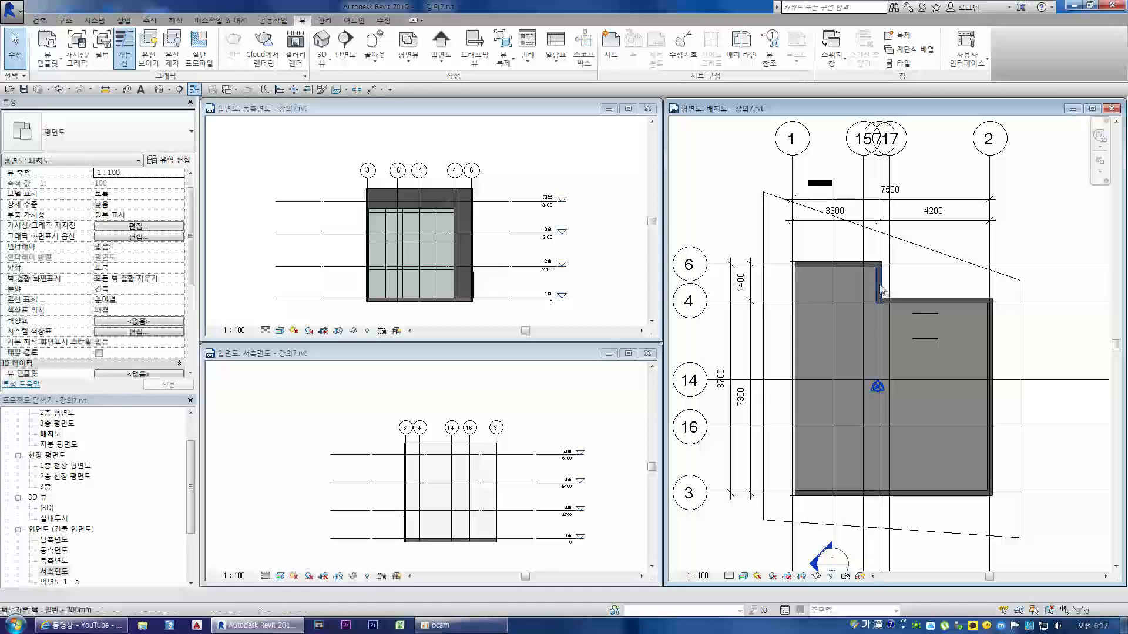
left_click(881, 286)
left_click_drag(908, 298, 922, 297)
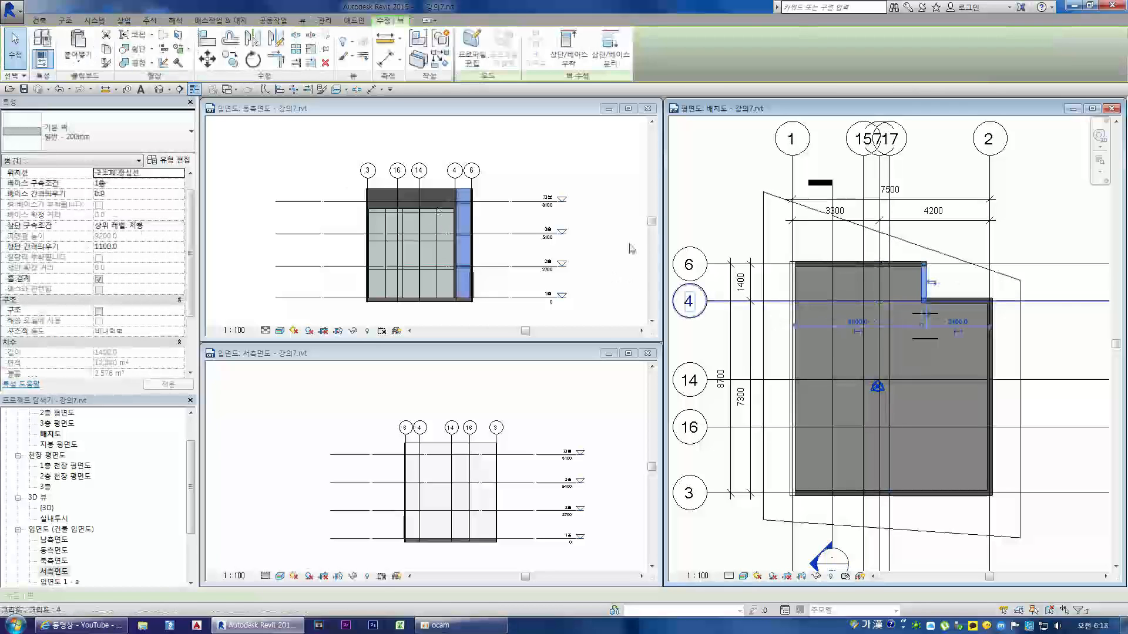
left_click(592, 235)
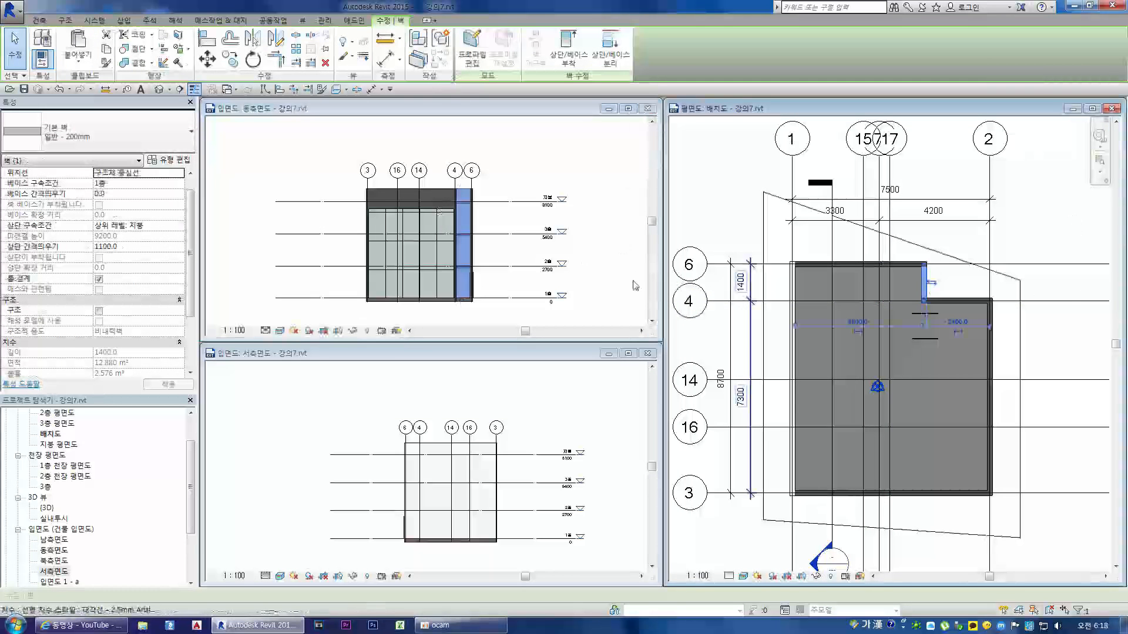
left_click(918, 365)
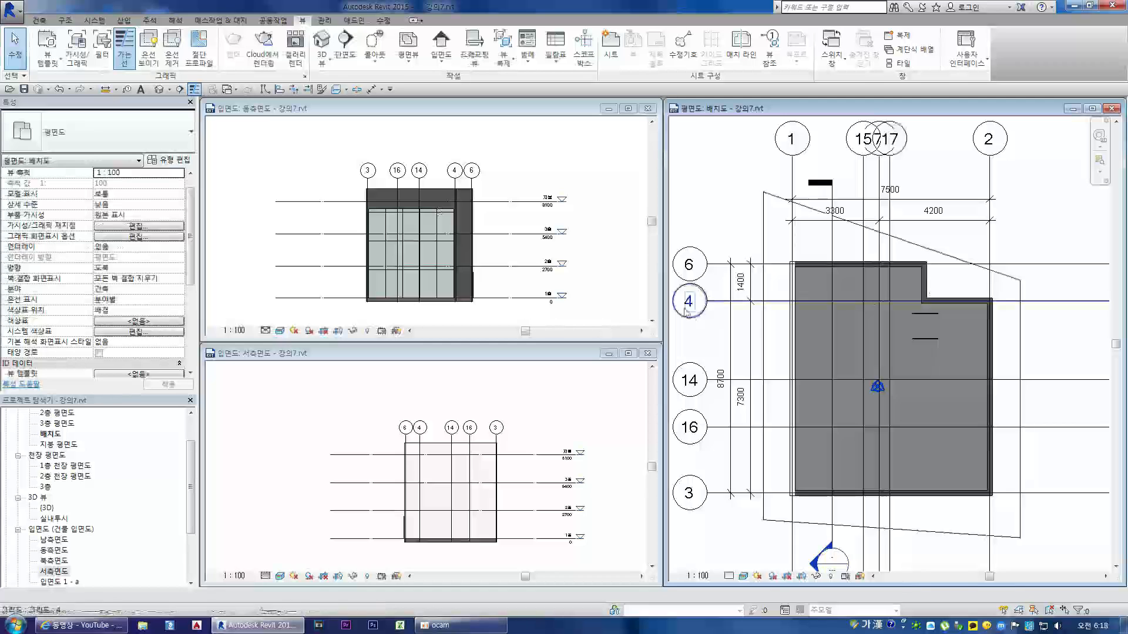
Step: Try to move the grid 6 wall past grid 4 by unjoining elements, then cancel and undo the earlier wall and display changes
left_click(849, 264)
left_click_drag(848, 263, 847, 351)
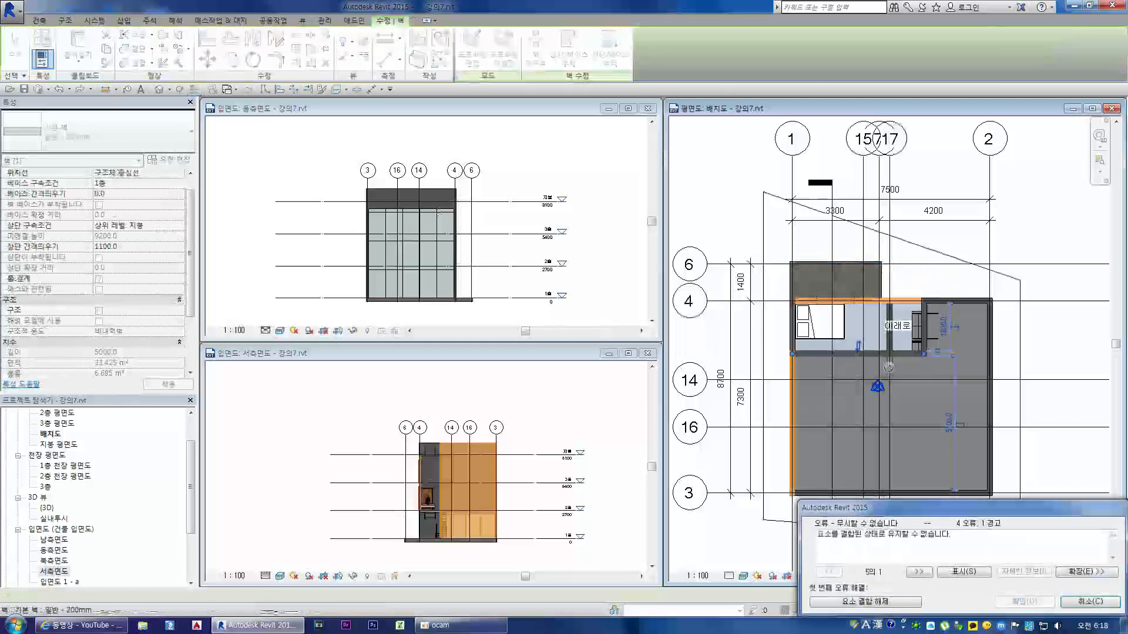
left_click(917, 602)
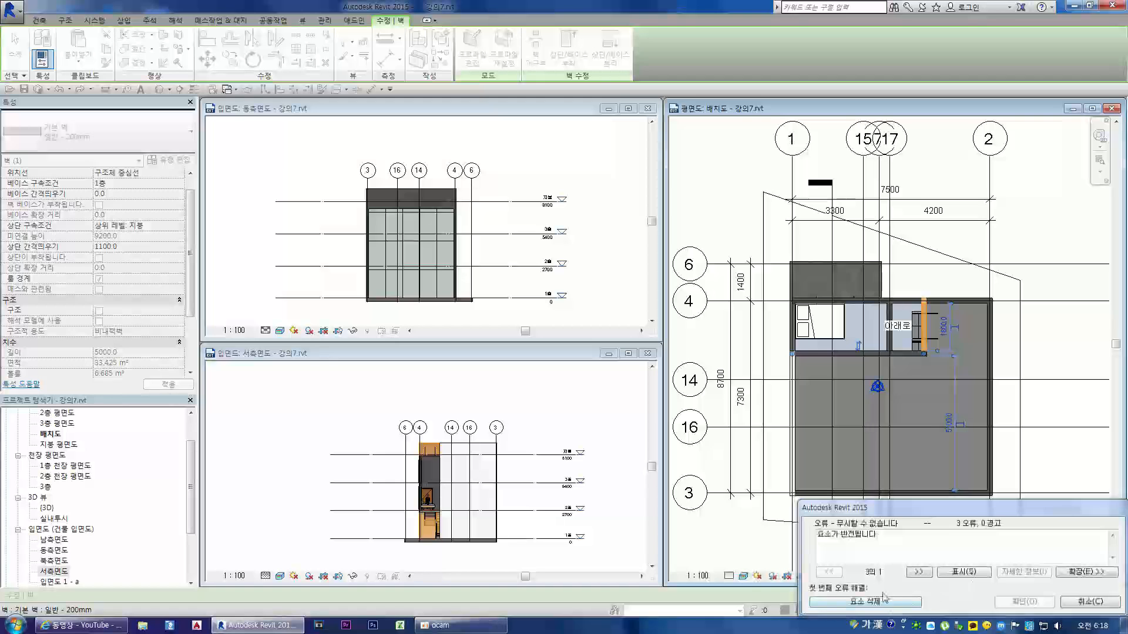
left_click(1080, 603)
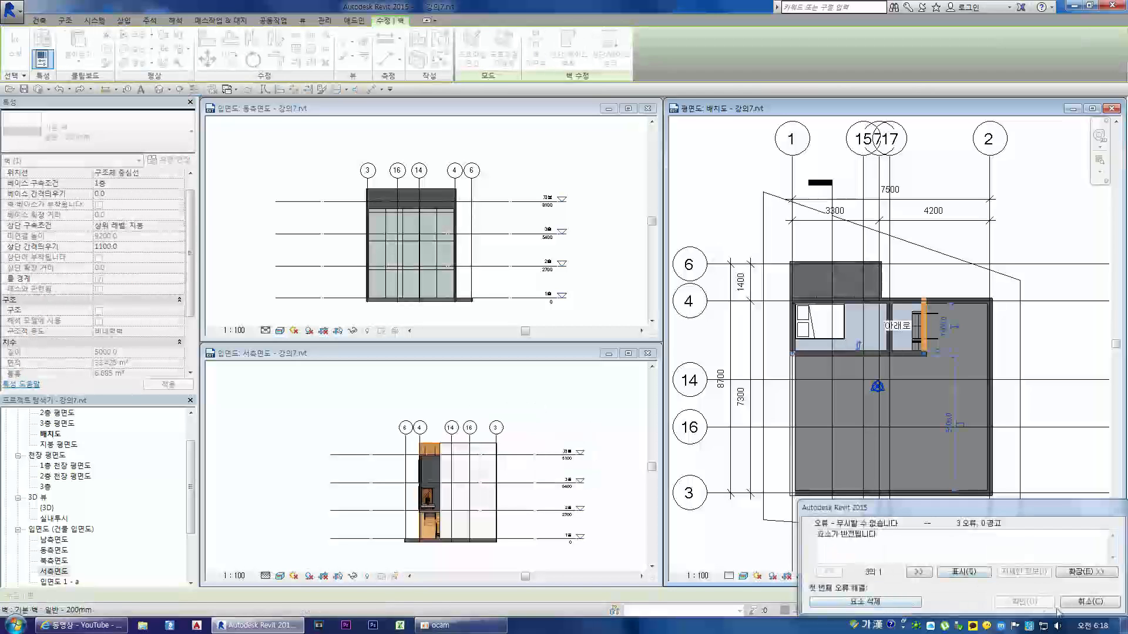
left_click(1068, 605)
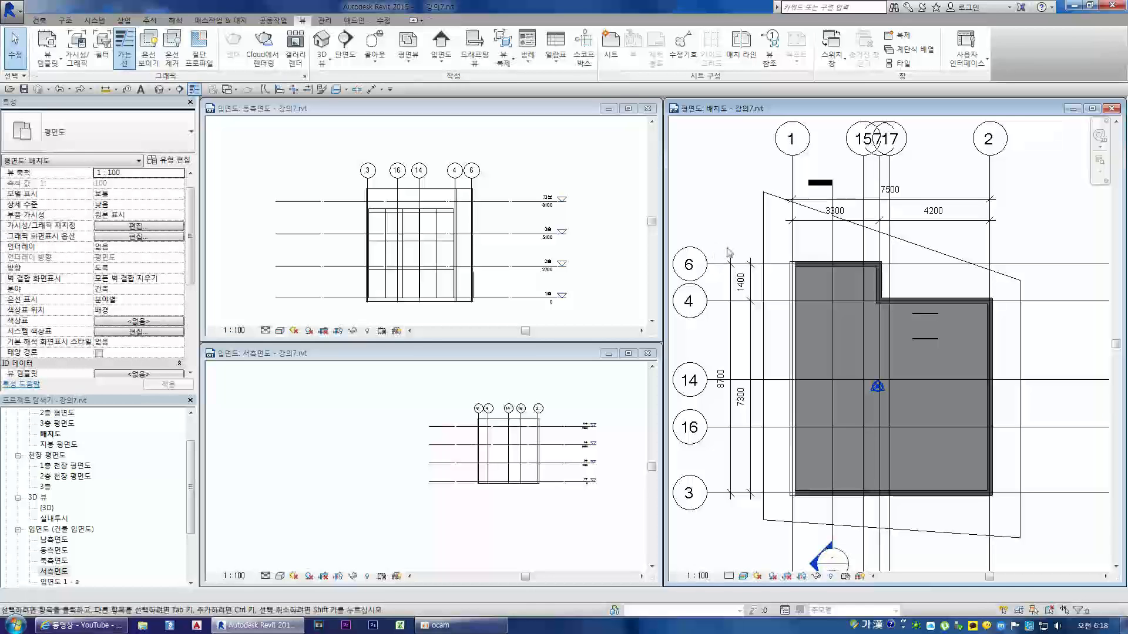
Step: Open the 실내투시 3D view, turn the camera to show the bed and glazed doors at an angle, and maximize its window
double_click(59, 519)
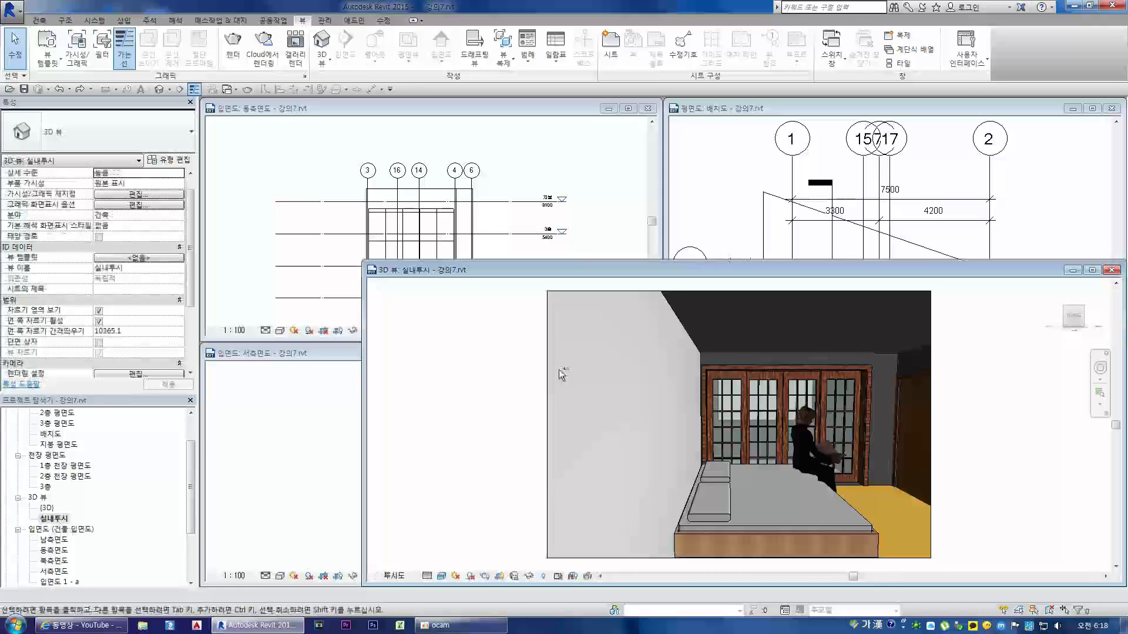
middle_click_drag(561, 368, 559, 369, "shift")
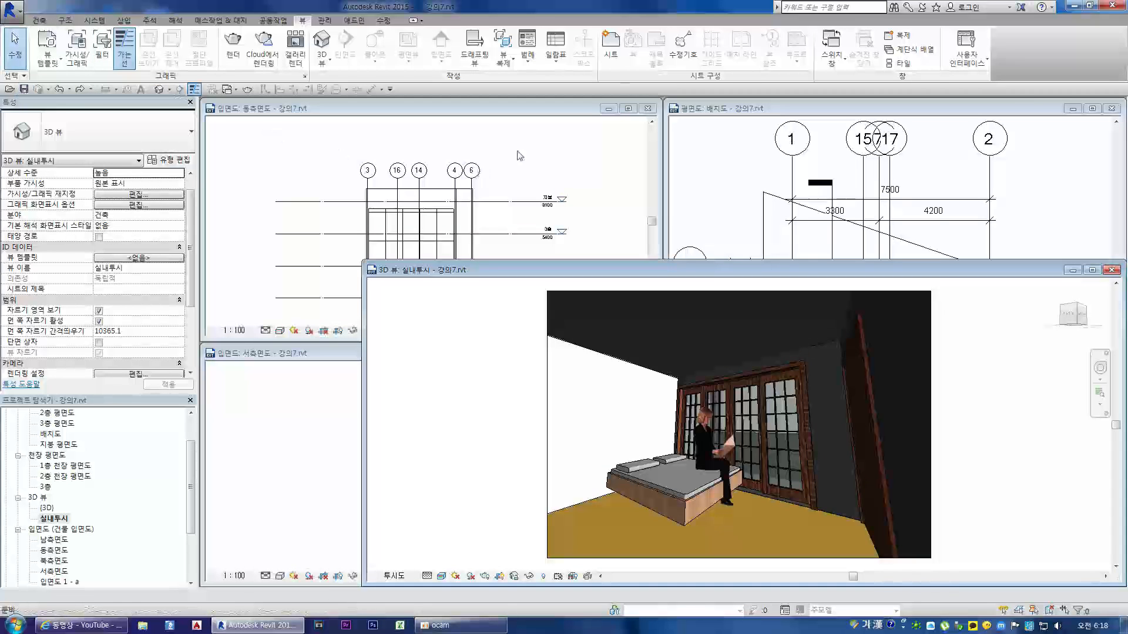
left_click(1091, 270)
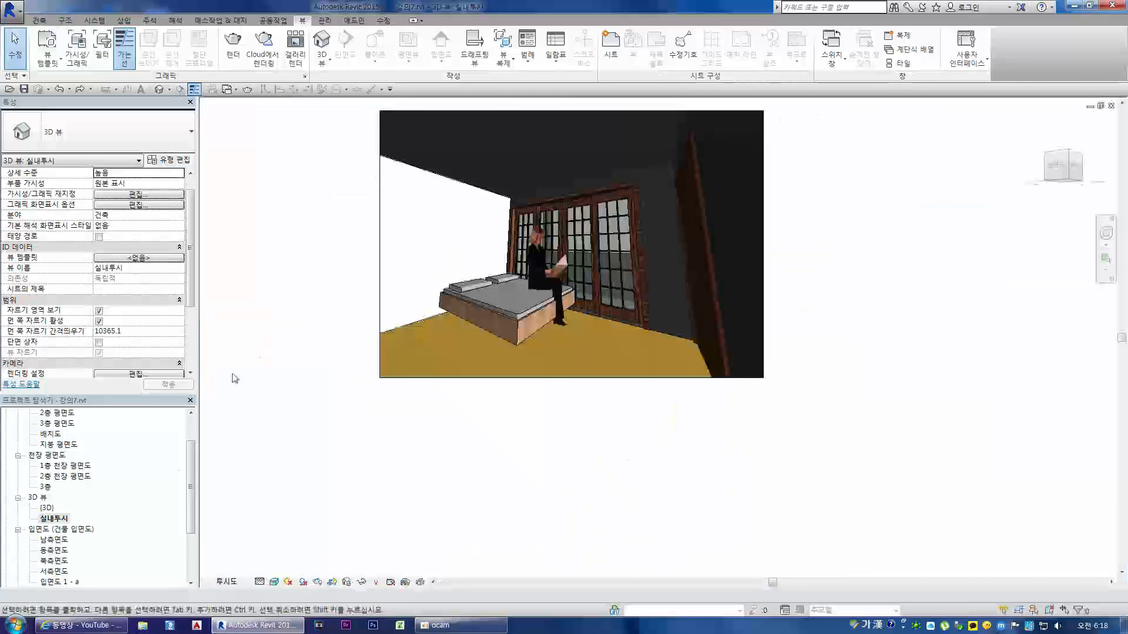
Step: Open the 남측면도 elevation and close all hidden view windows, keeping it maximized
double_click(54, 540)
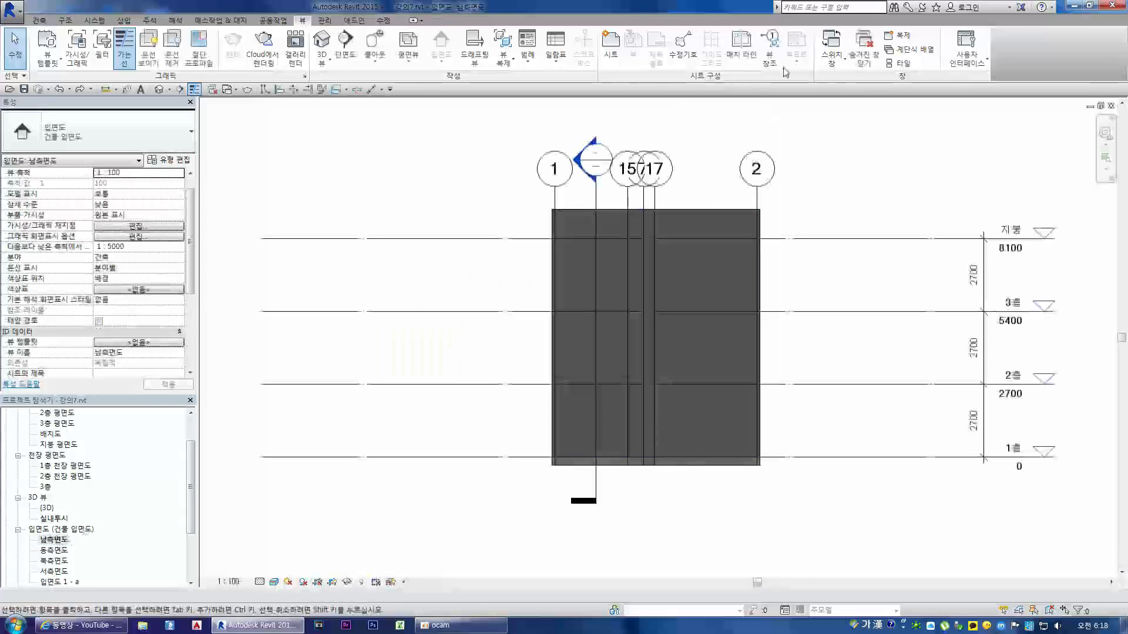
left_click(862, 60)
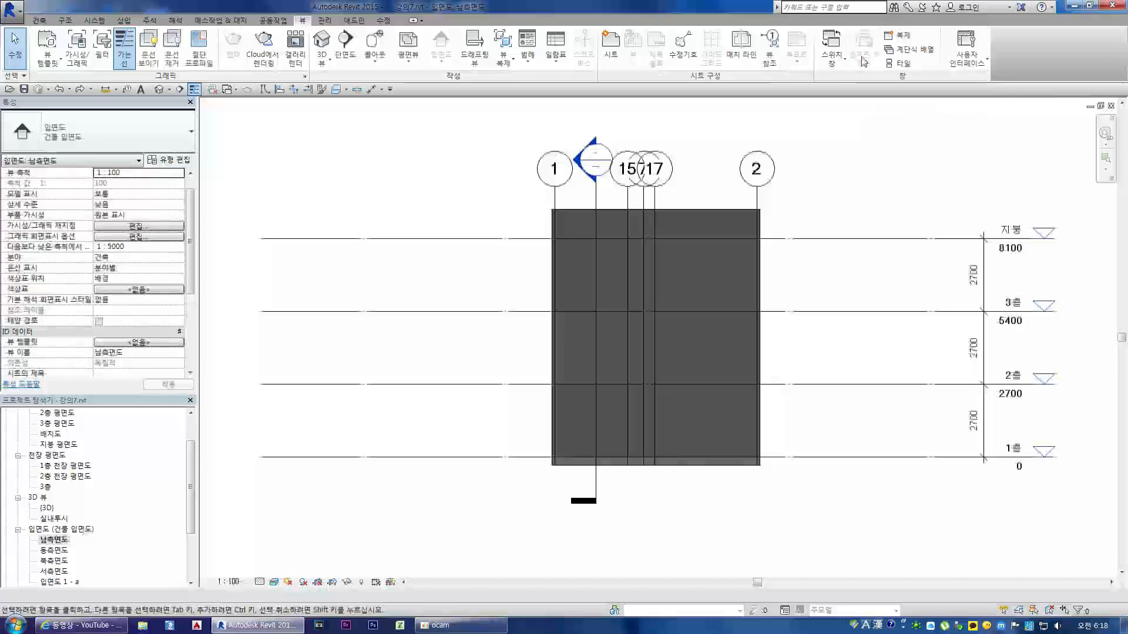
left_click(1100, 106)
mouse_move(811, 111)
left_mouse_down()
mouse_move(876, 235)
mouse_move(887, 199)
left_mouse_up()
double_click(940, 196)
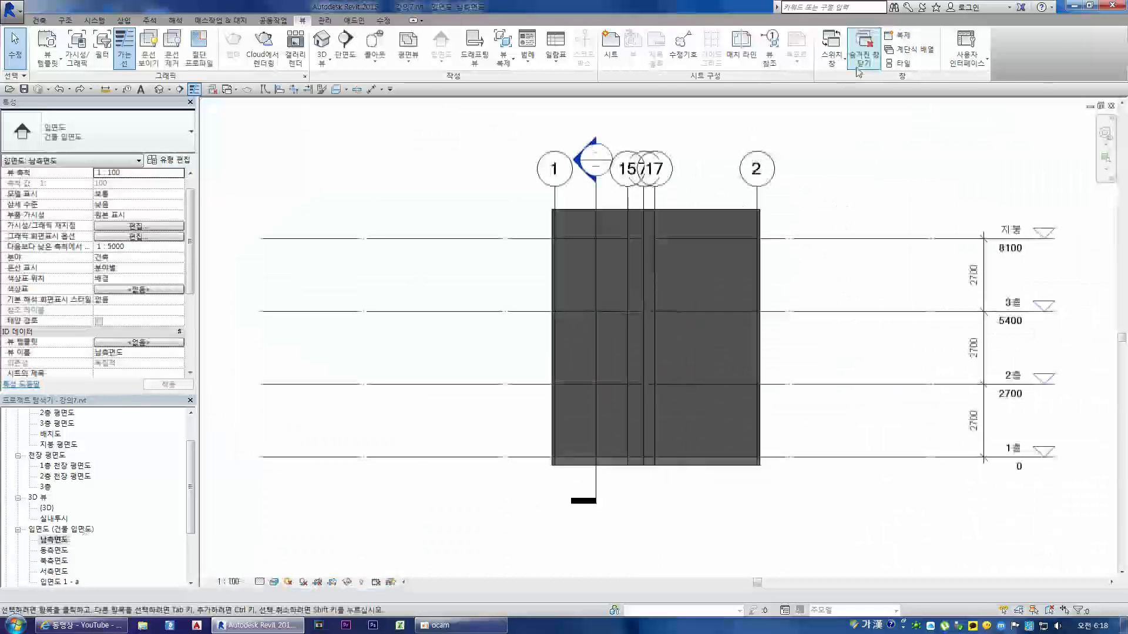
left_click(862, 61)
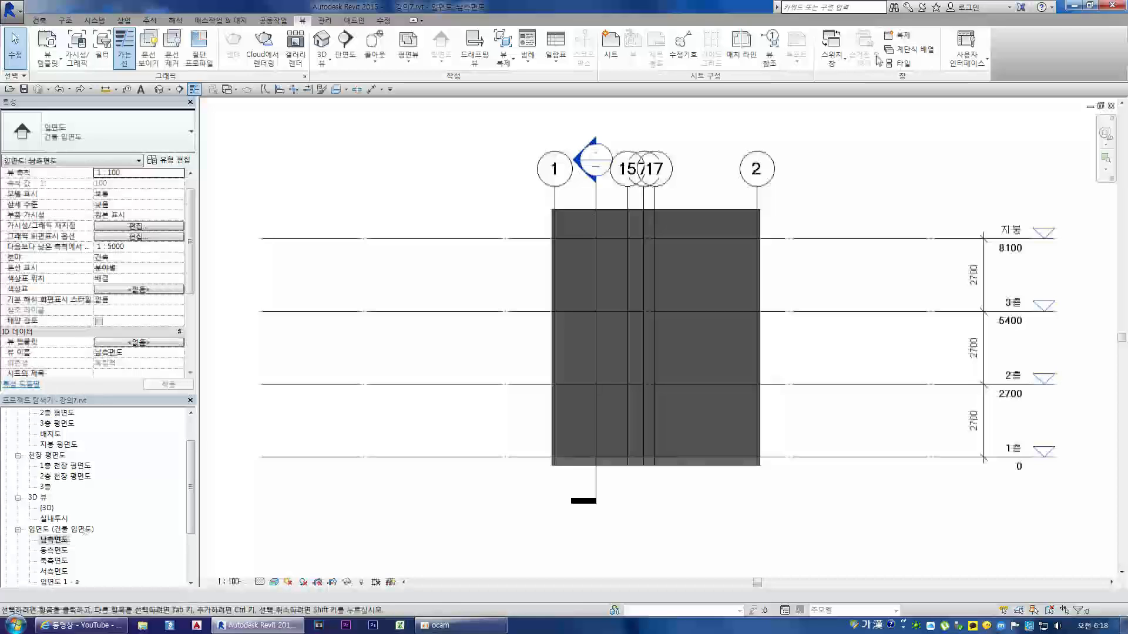
Step: Restore the 남측면도 view to a floating window, reposition it, and close it to leave the 강의7 project
left_click(1100, 105)
left_click_drag(811, 120, 885, 198)
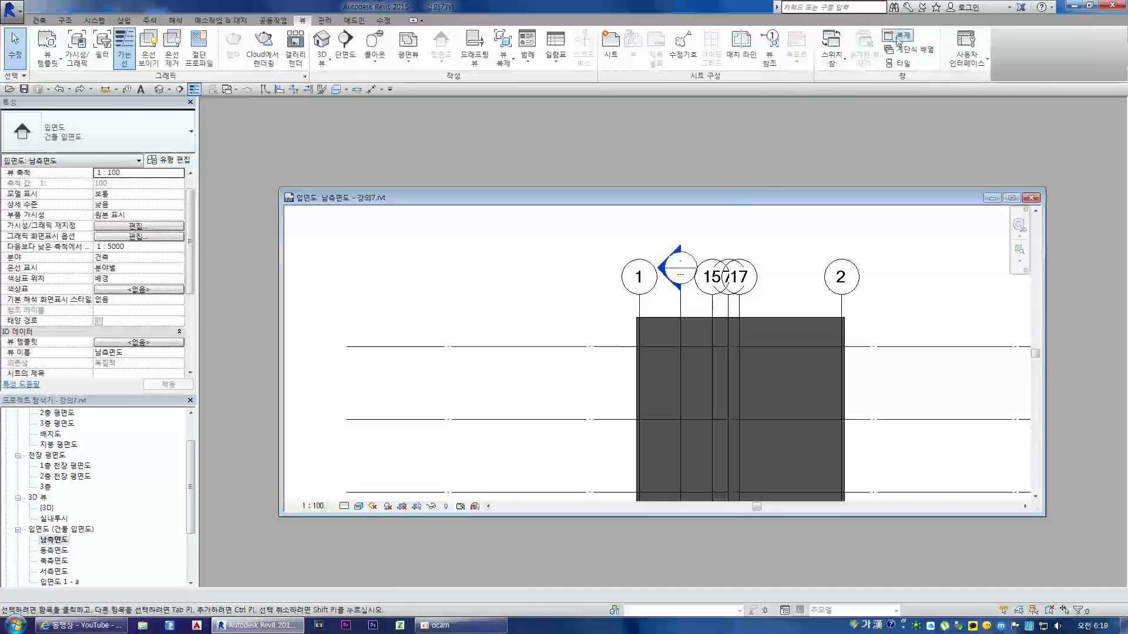
left_click(1036, 198)
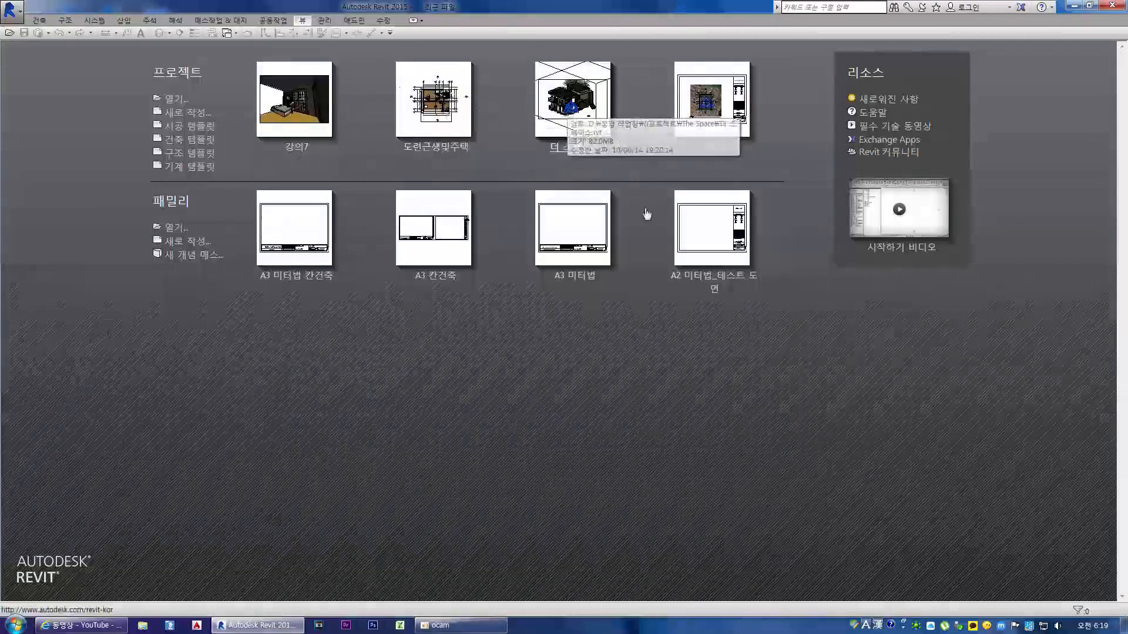
Step: Open the recent 더 스페이스 project and extend the section box outward beyond the cut side of the building in the 횡단면도 3D view
left_click(568, 101)
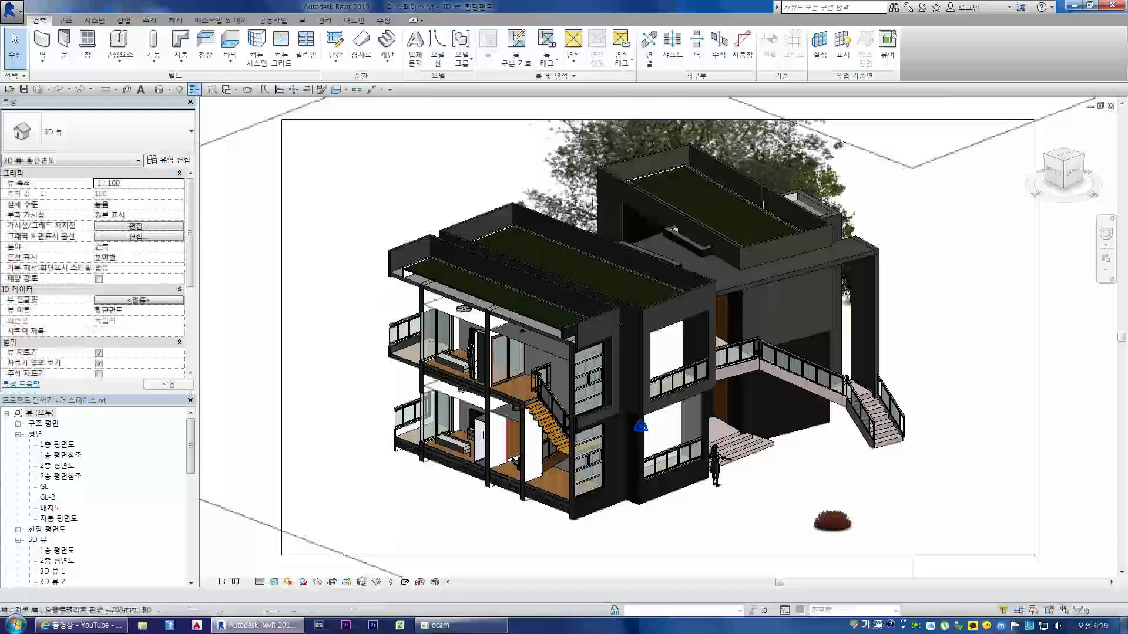
scroll(624, 252, "down", 2)
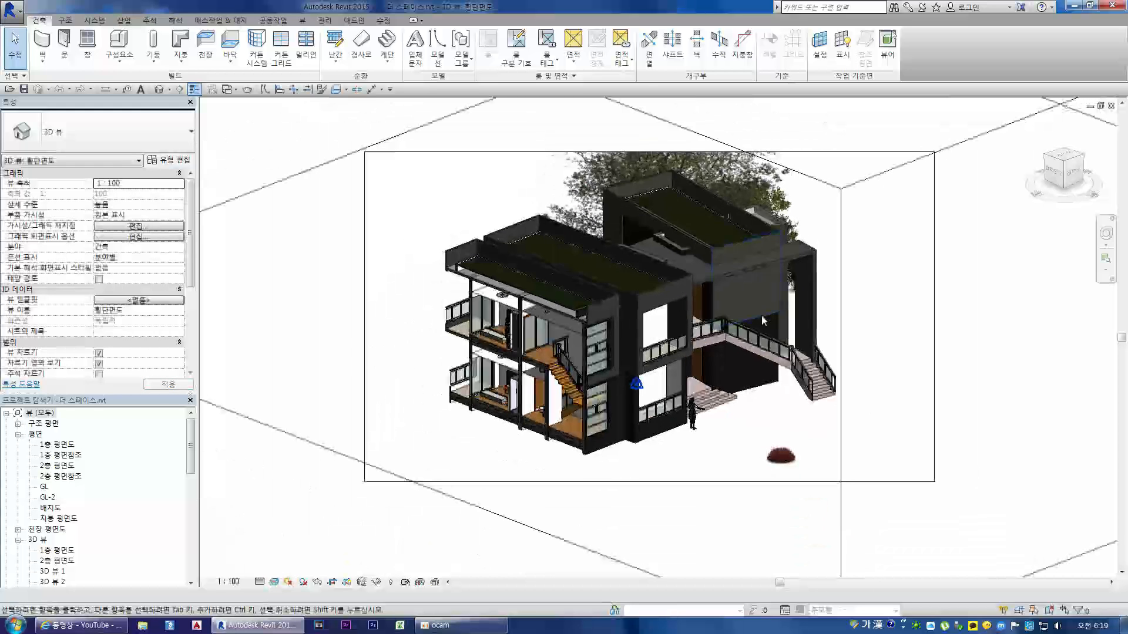
left_click(841, 396)
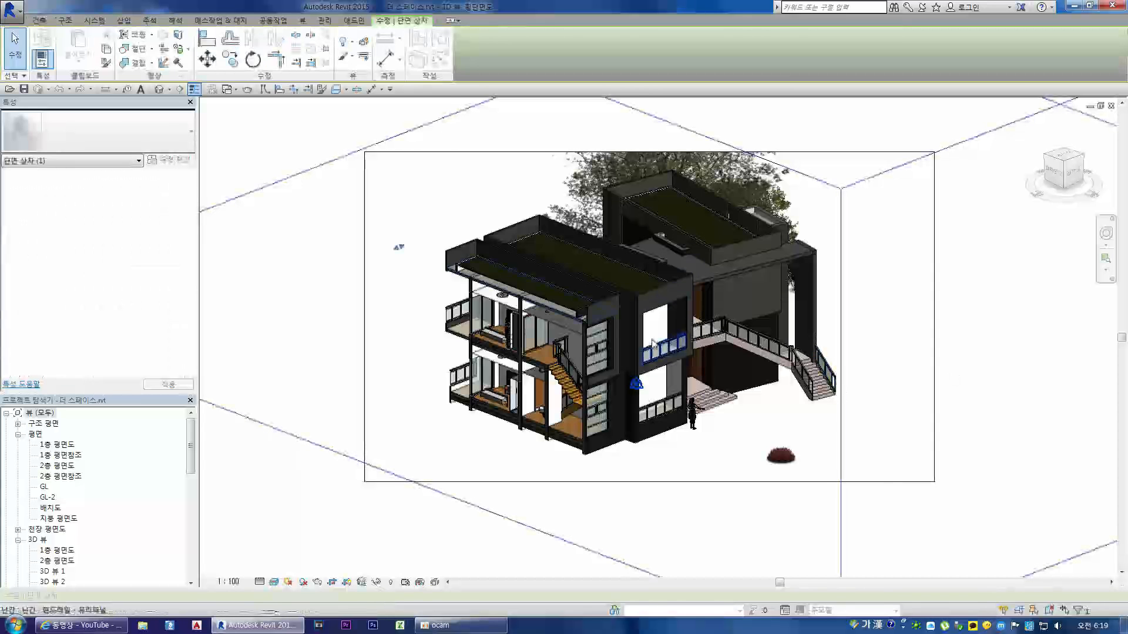
left_click_drag(396, 247, 279, 345)
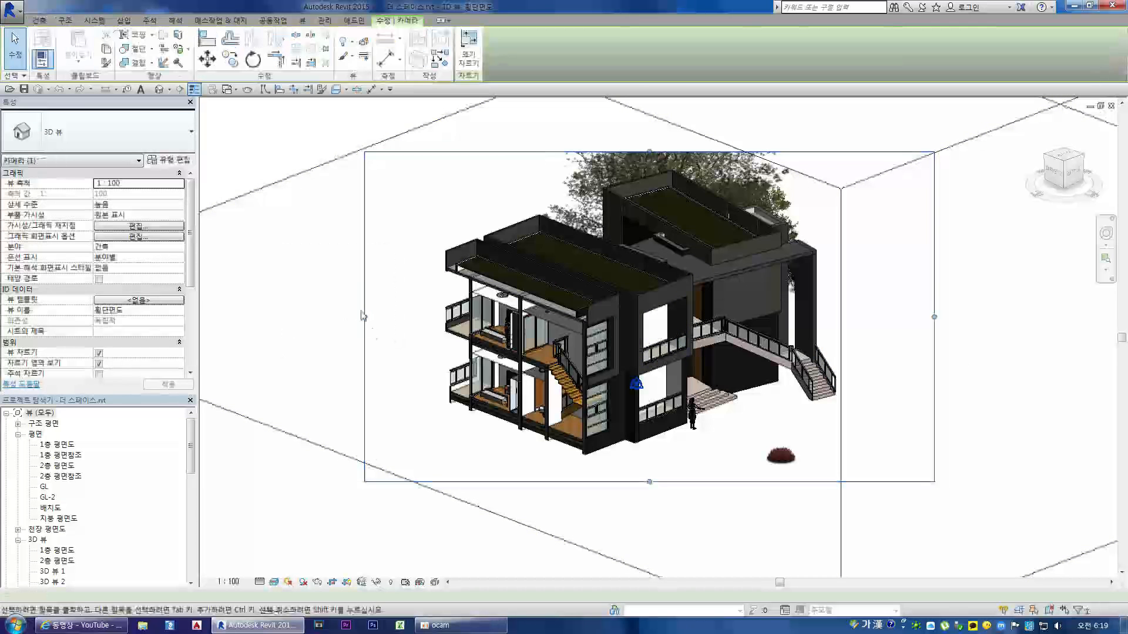
left_click(274, 428)
left_click_drag(399, 246, 263, 333)
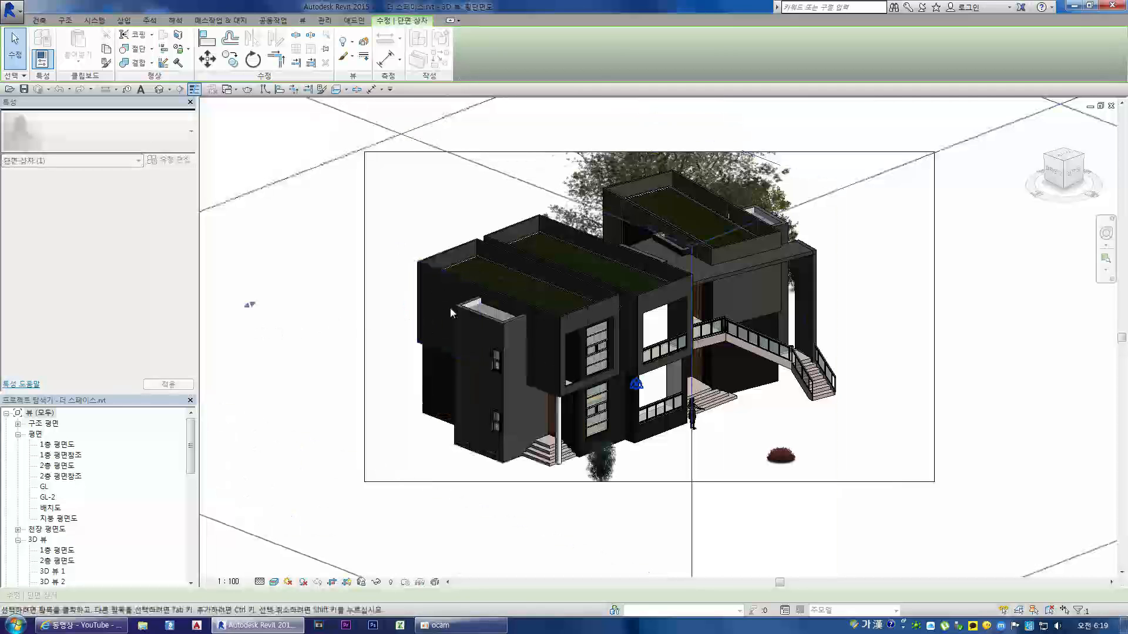
left_click(1049, 158)
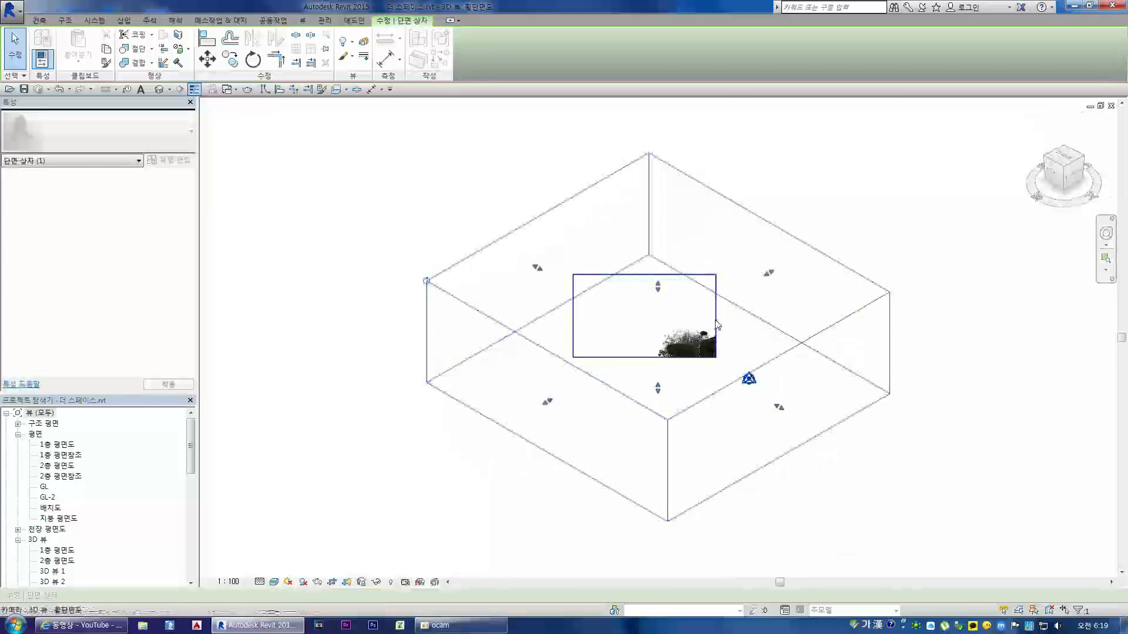
Step: Enlarge the crop region of the 횡단면도 3D view sideways and downward so it encloses the whole building and nearby trees
left_click(716, 323)
left_click_drag(716, 316, 845, 316)
left_click_drag(709, 357, 729, 473)
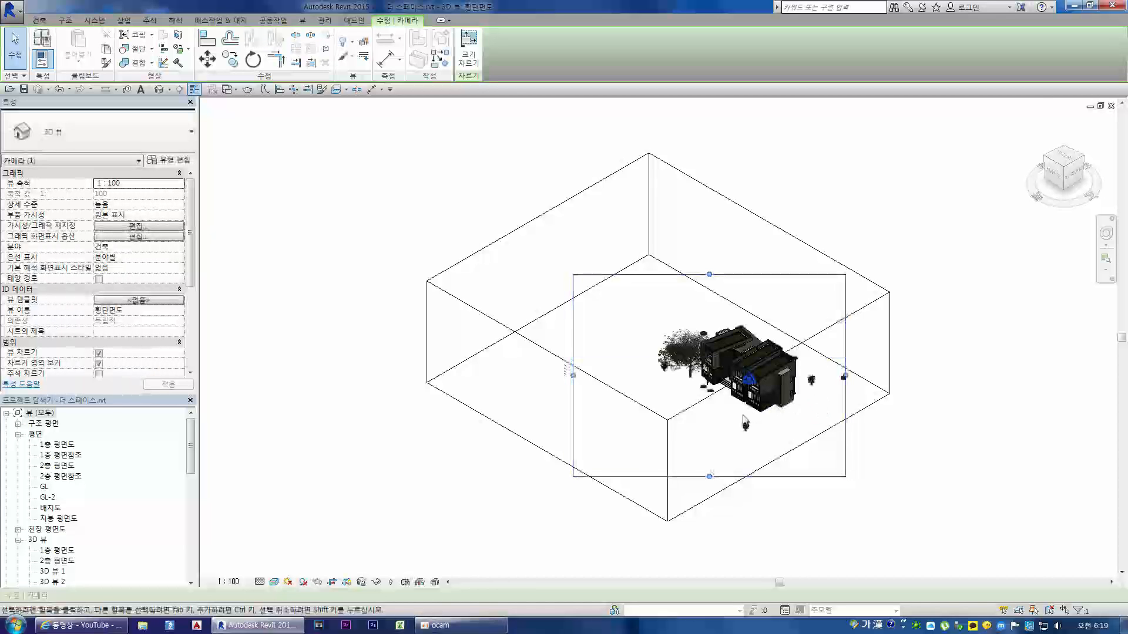
scroll(745, 419, "up", 5)
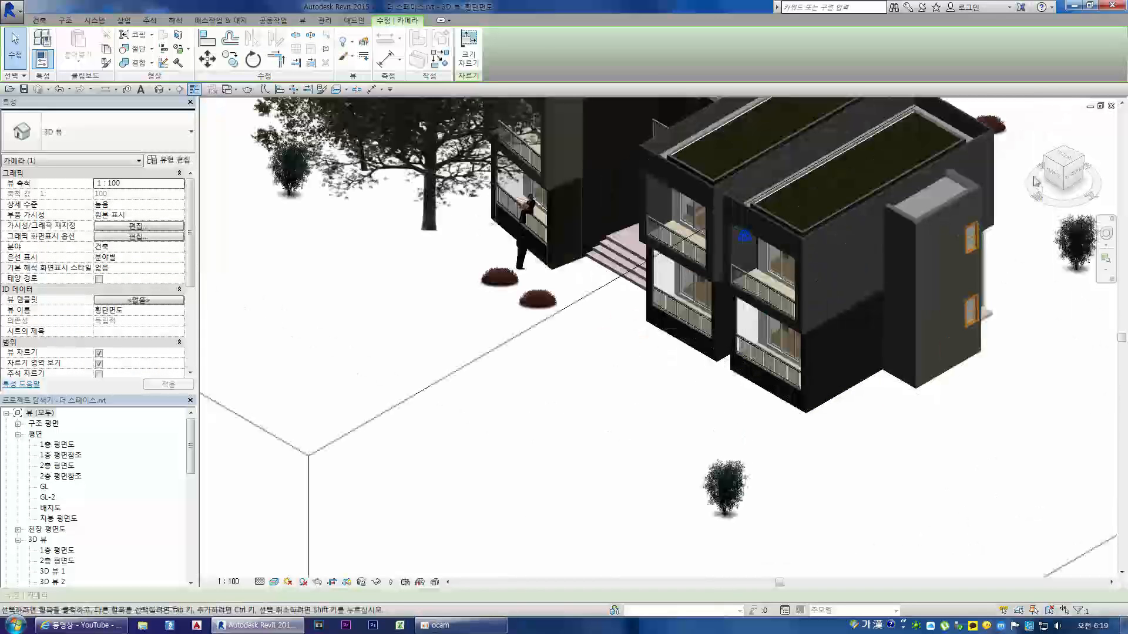
Step: Return the 횡단면도 3D view to its home orientation and examine the building from the exterior stair side
left_click(1038, 125)
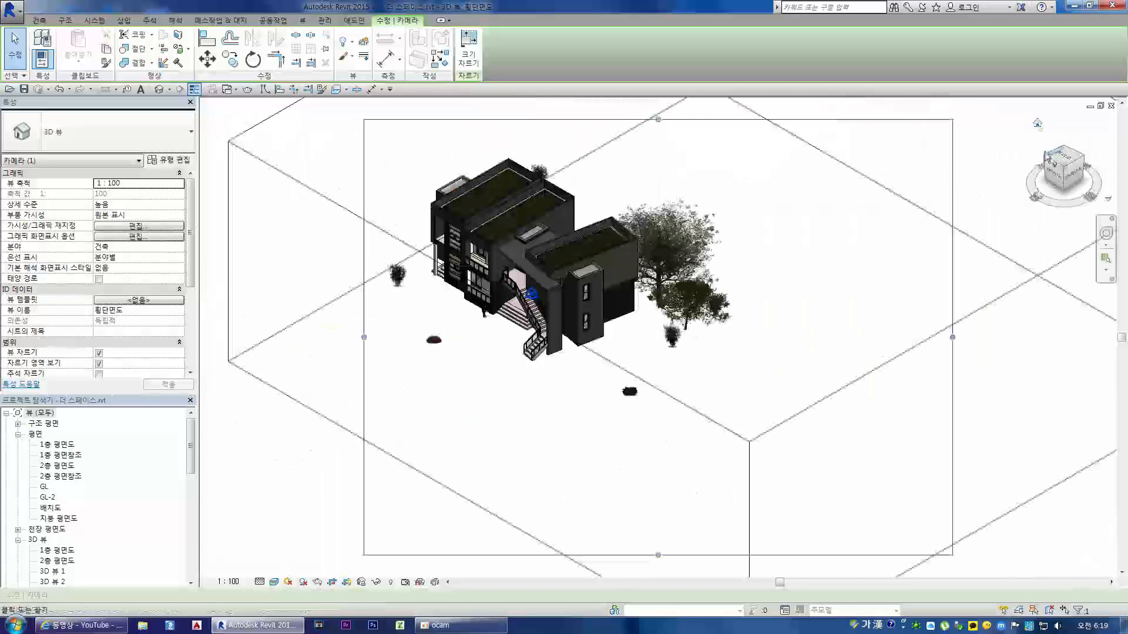
scroll(482, 258, "up", 3)
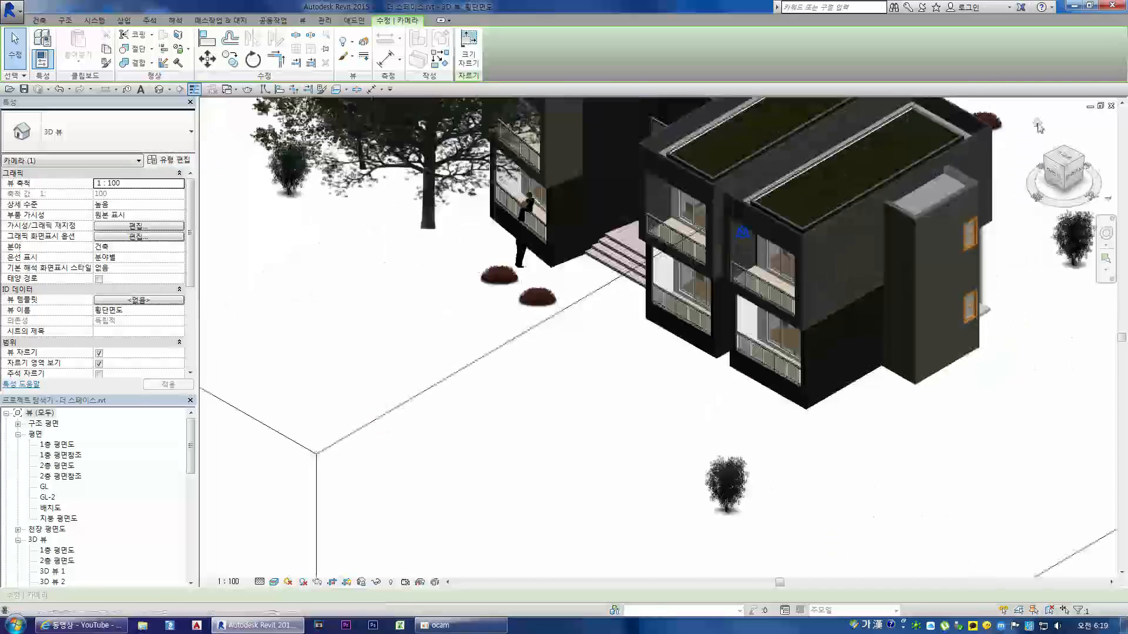
left_click(1038, 126)
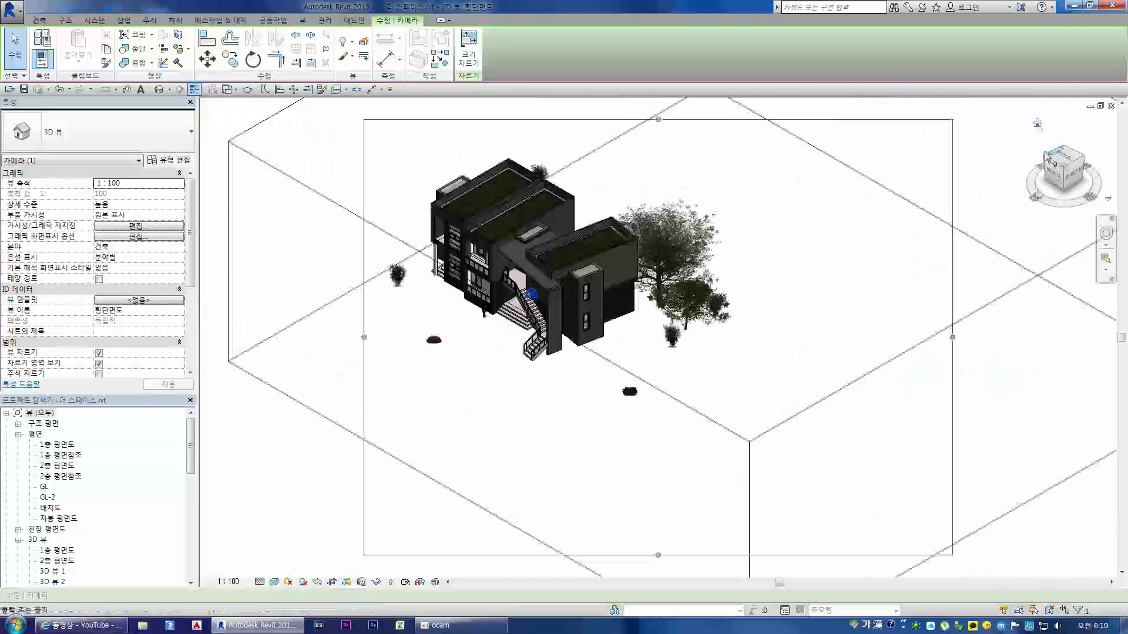
scroll(470, 282, "up", 5)
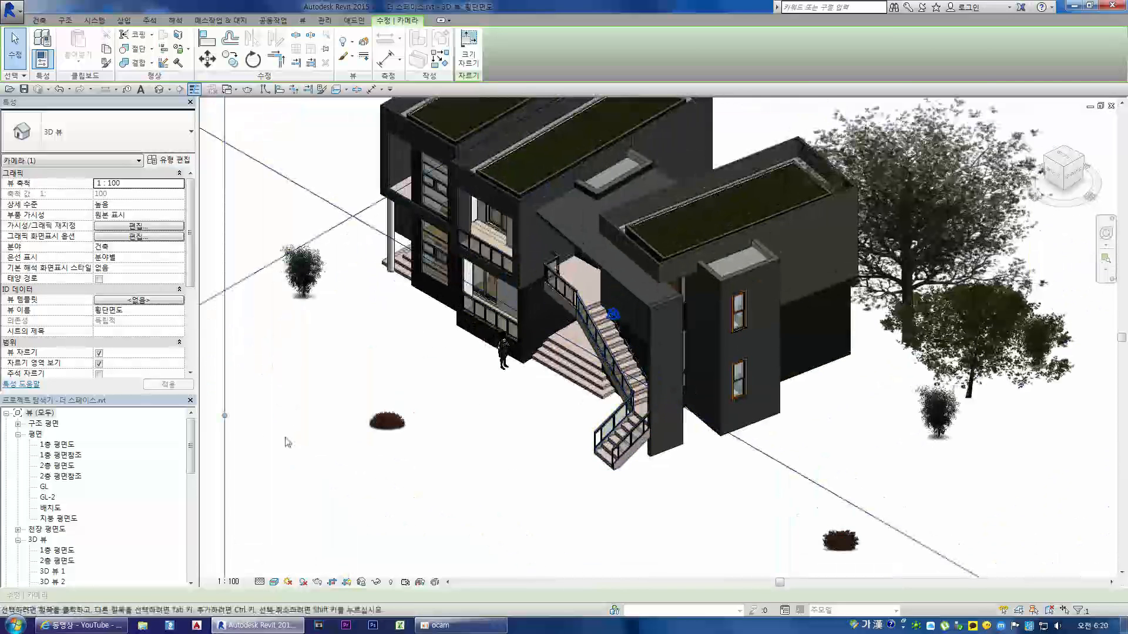
Step: Open the 1층 평면도 3D view and change its visual style to realistic
left_click_drag(190, 441, 188, 482)
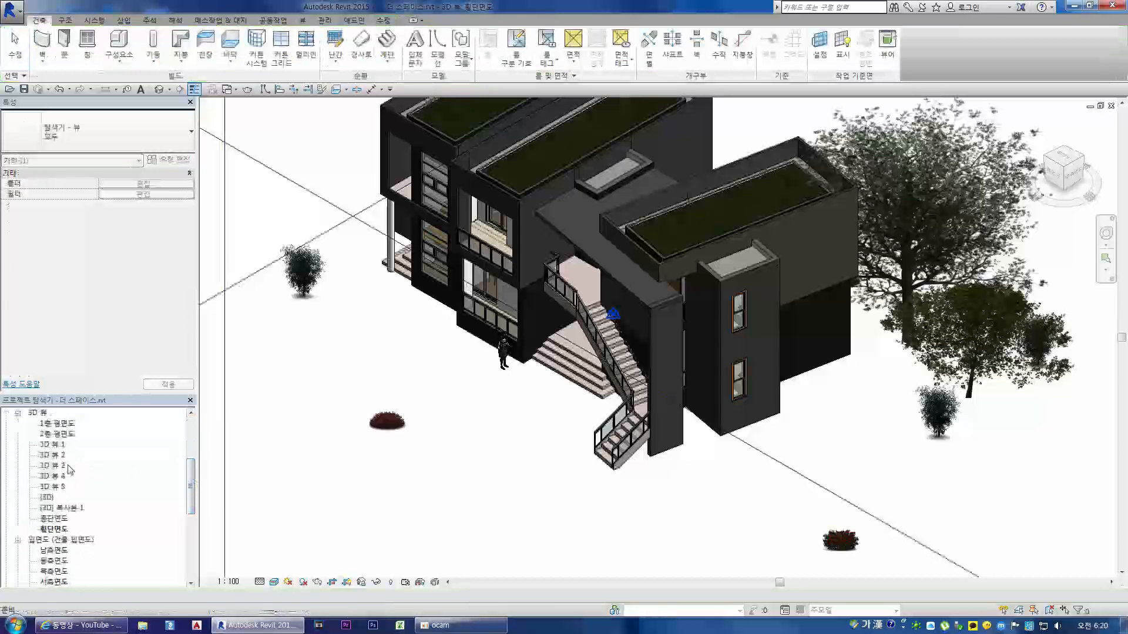
double_click(57, 424)
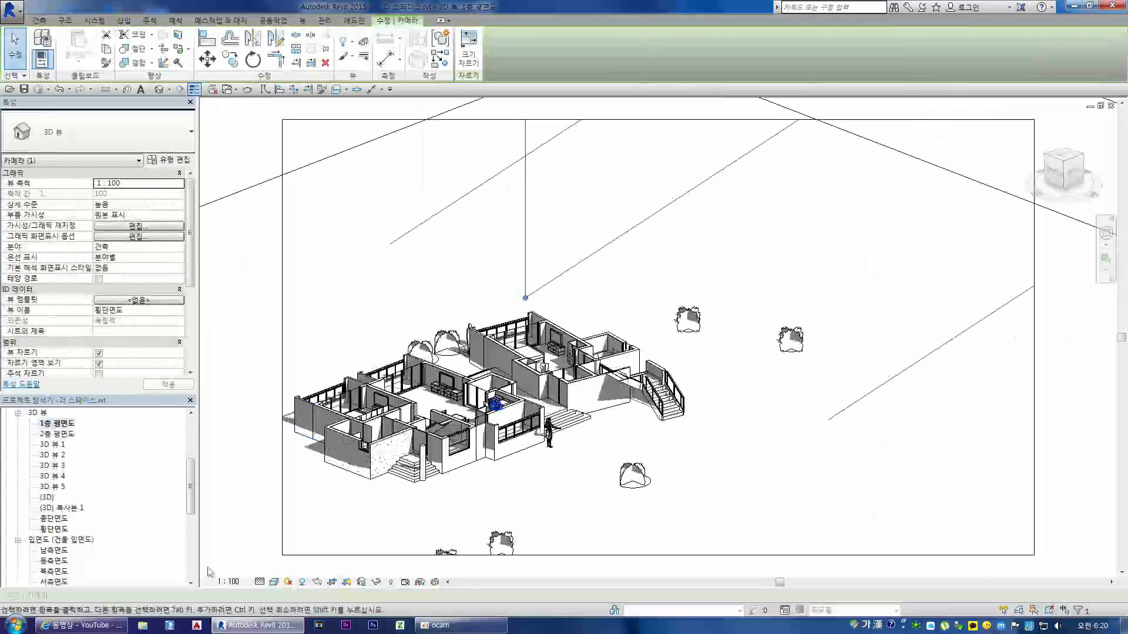
left_click(274, 582)
left_click(288, 559)
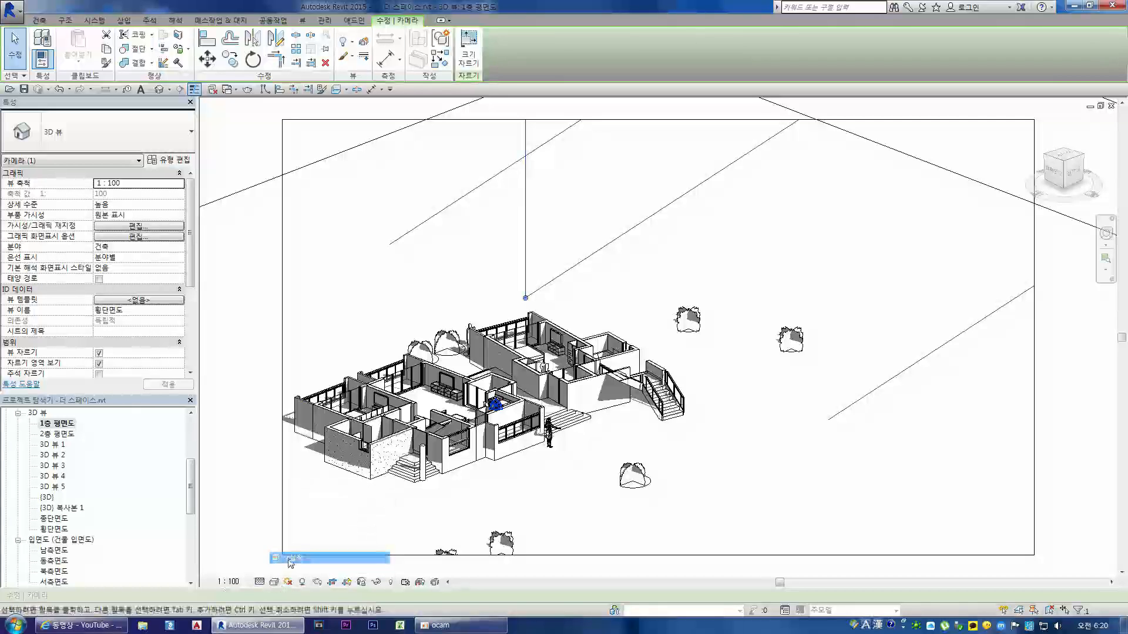
left_click(232, 494)
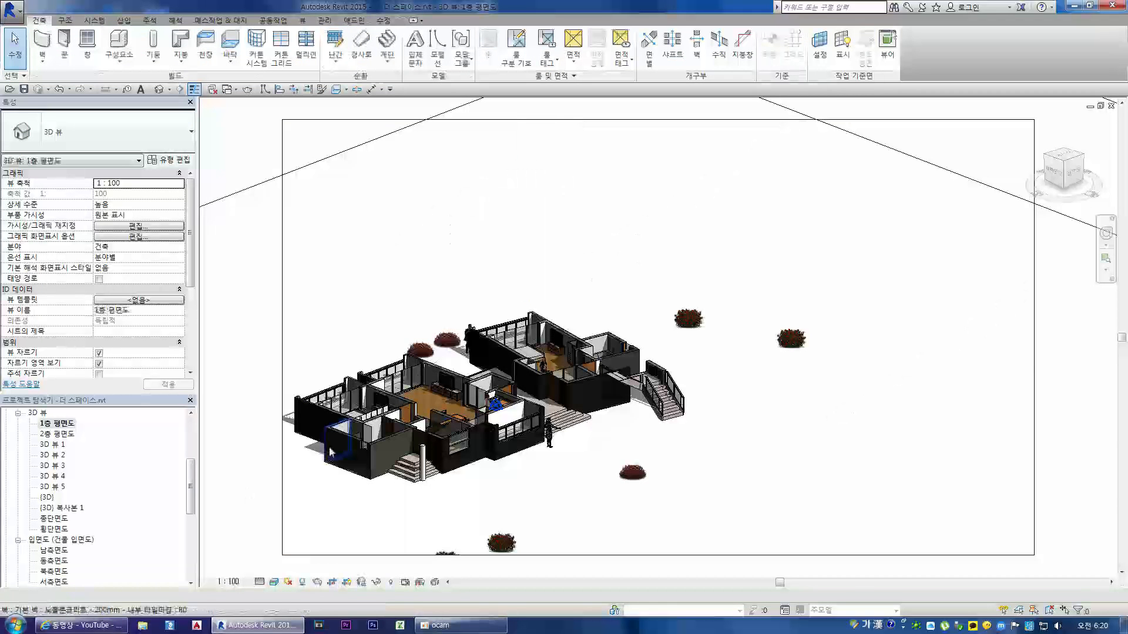
scroll(298, 462, "up", 3)
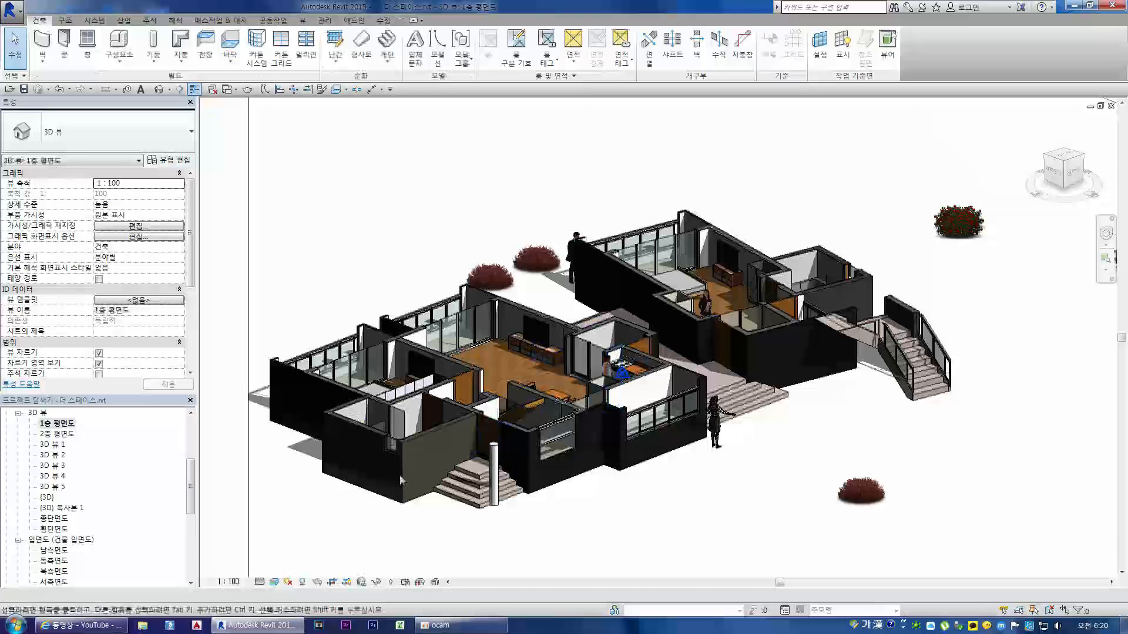
Step: Open the 2층 평면도 and 3D 뷰 1 3D views in turn, ending on the 3D 뷰 2 perspective
double_click(66, 436)
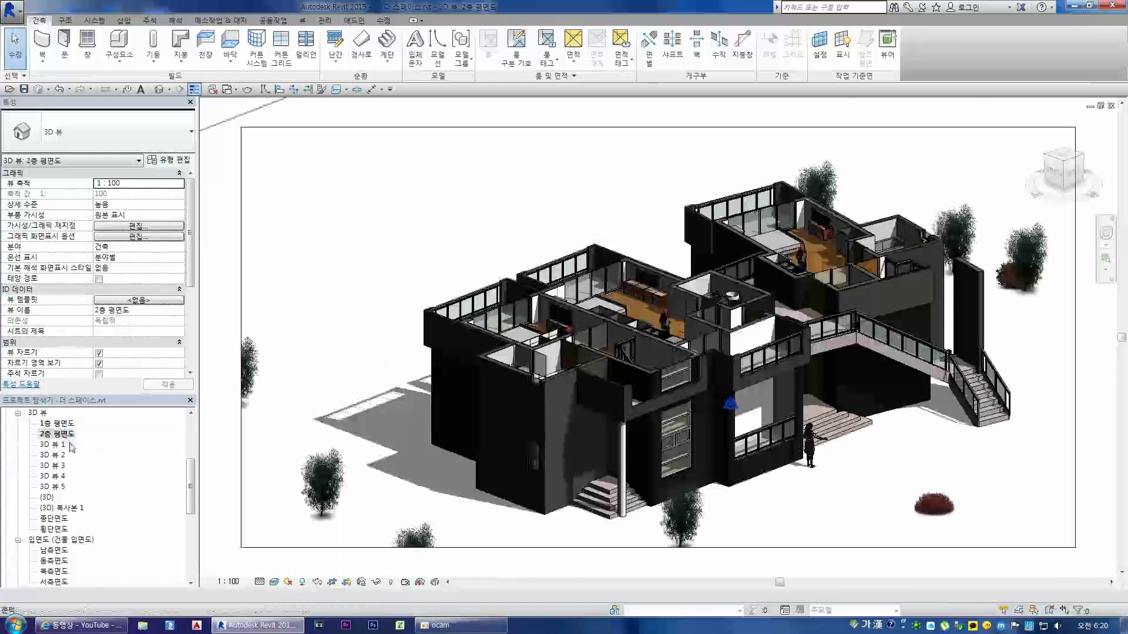
double_click(55, 449)
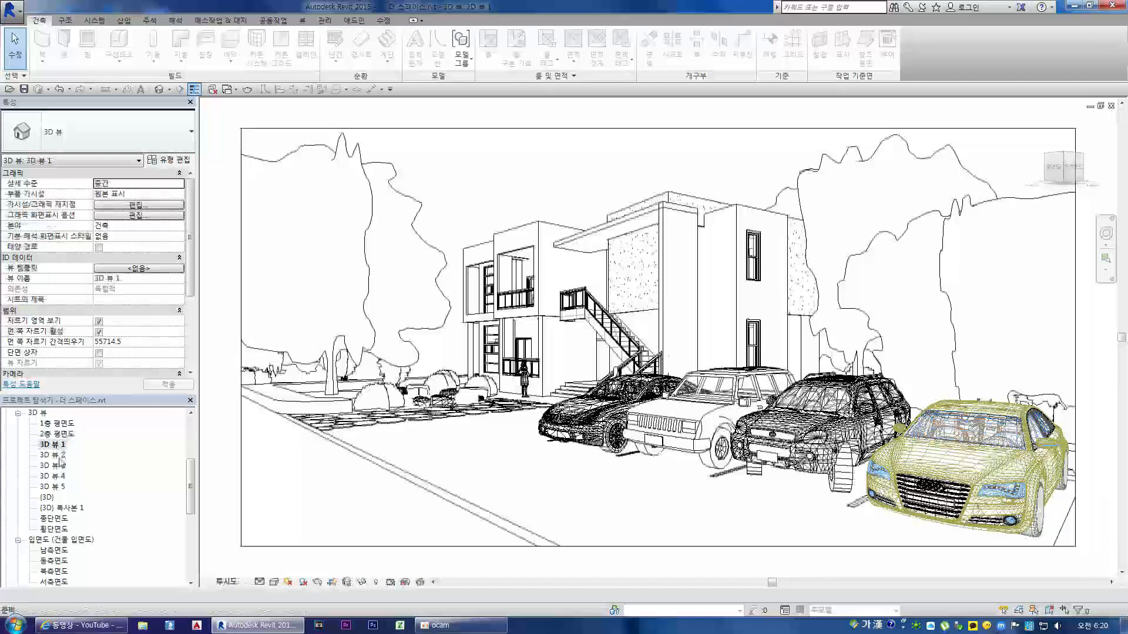
double_click(59, 456)
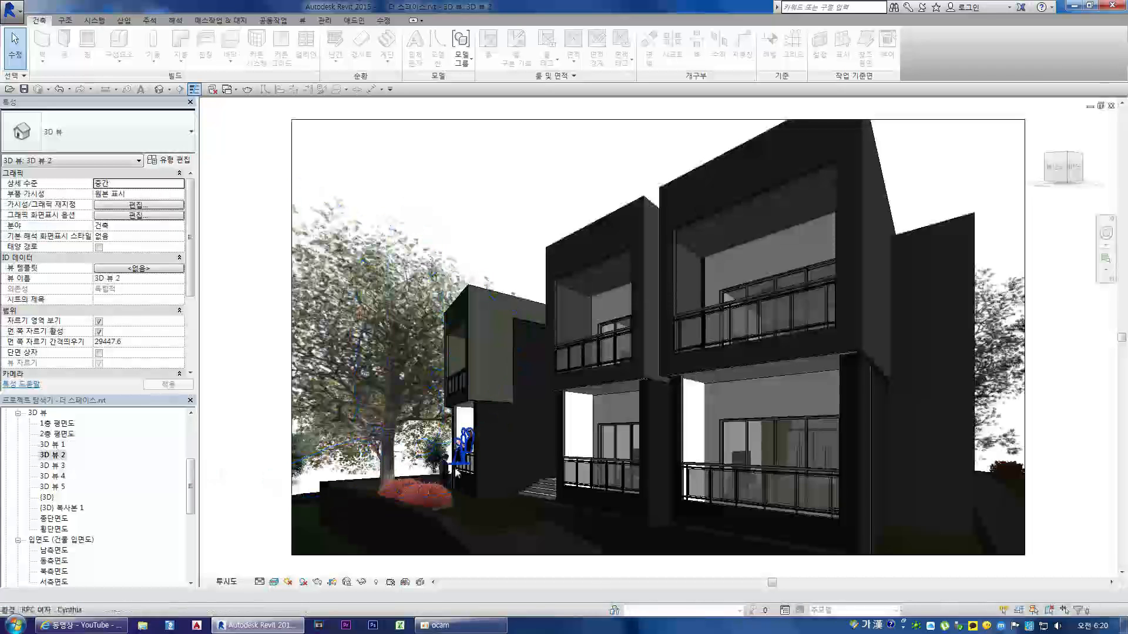
double_click(60, 465)
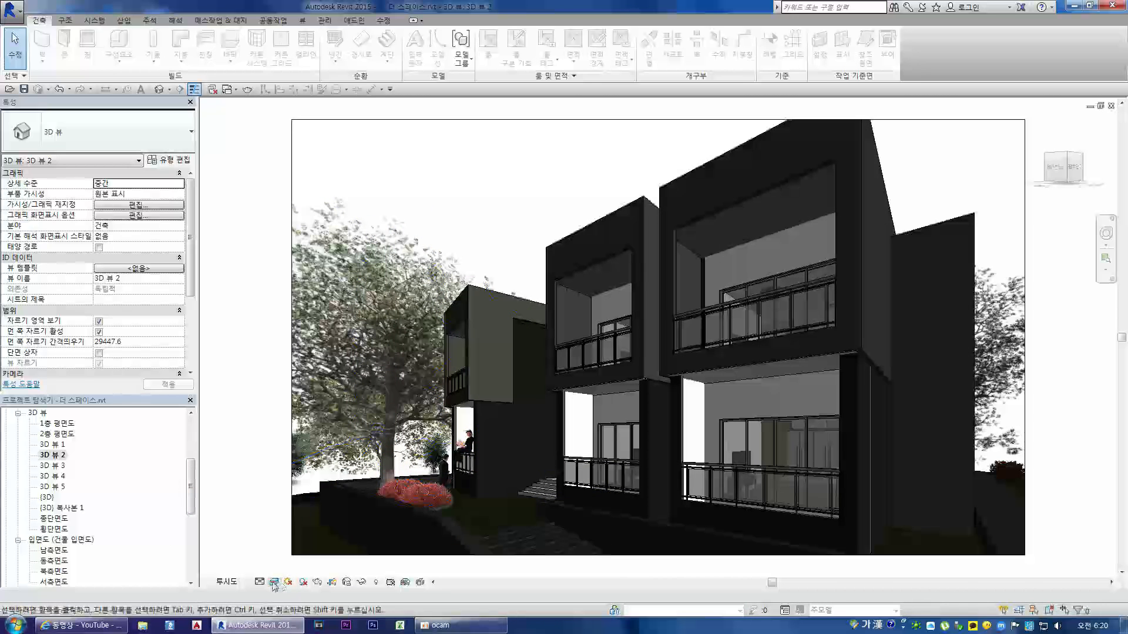
Step: Open the rendering settings for 3D 뷰 2, choose a different quality setting, and start the rendering
left_click(247, 89)
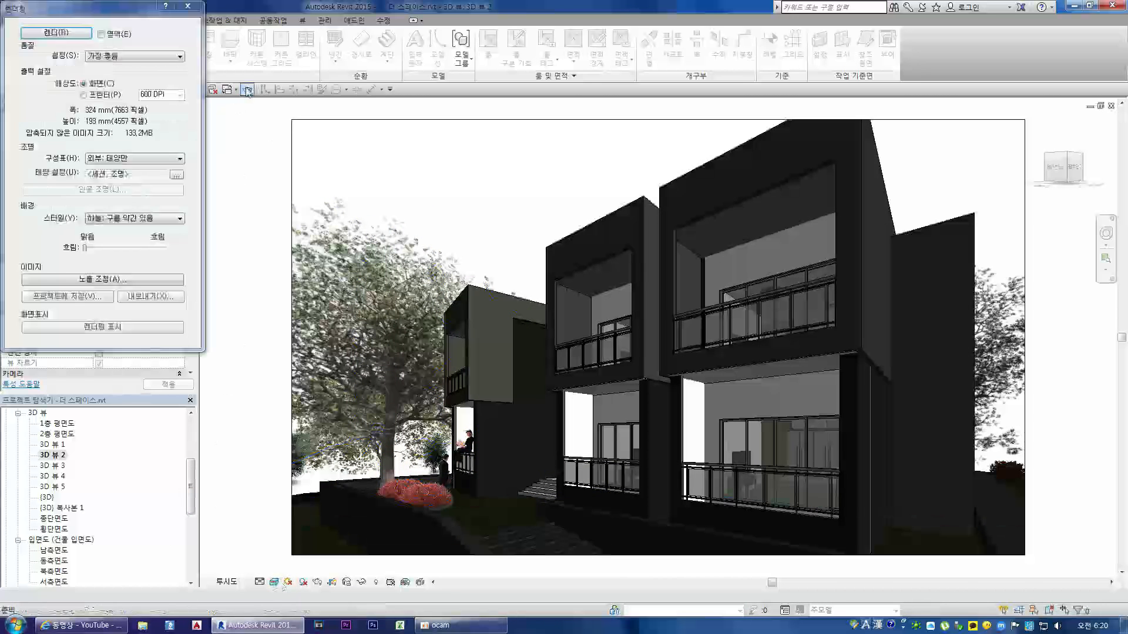
left_click(103, 57)
left_click(100, 74)
left_click(56, 33)
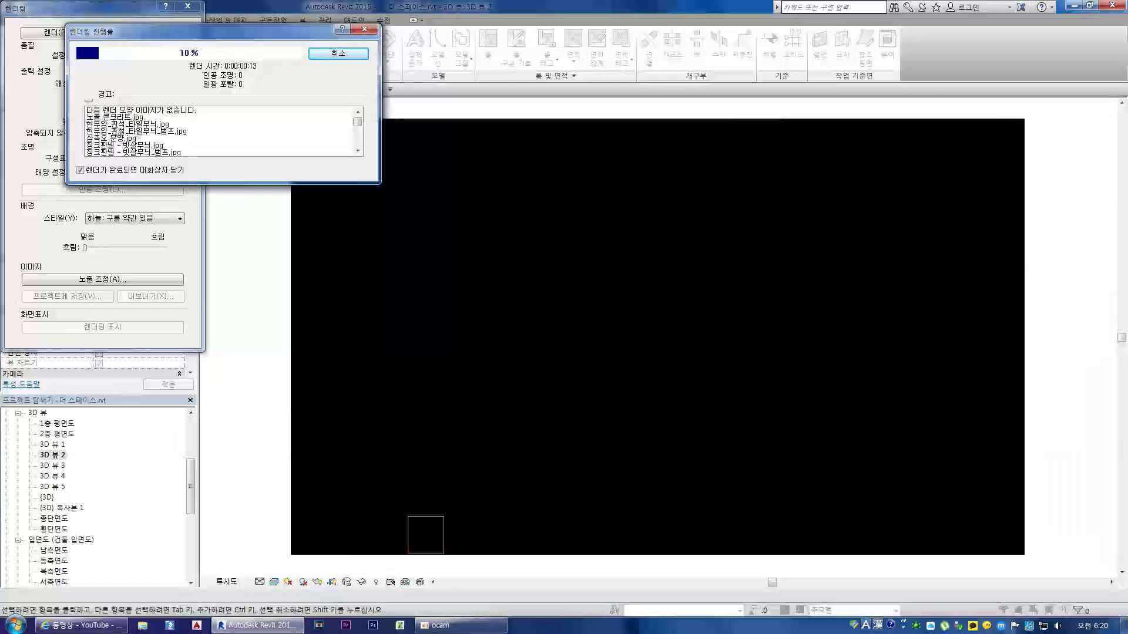
mouse_move(356, 121)
left_mouse_down()
mouse_move(356, 144)
mouse_move(355, 114)
left_mouse_up()
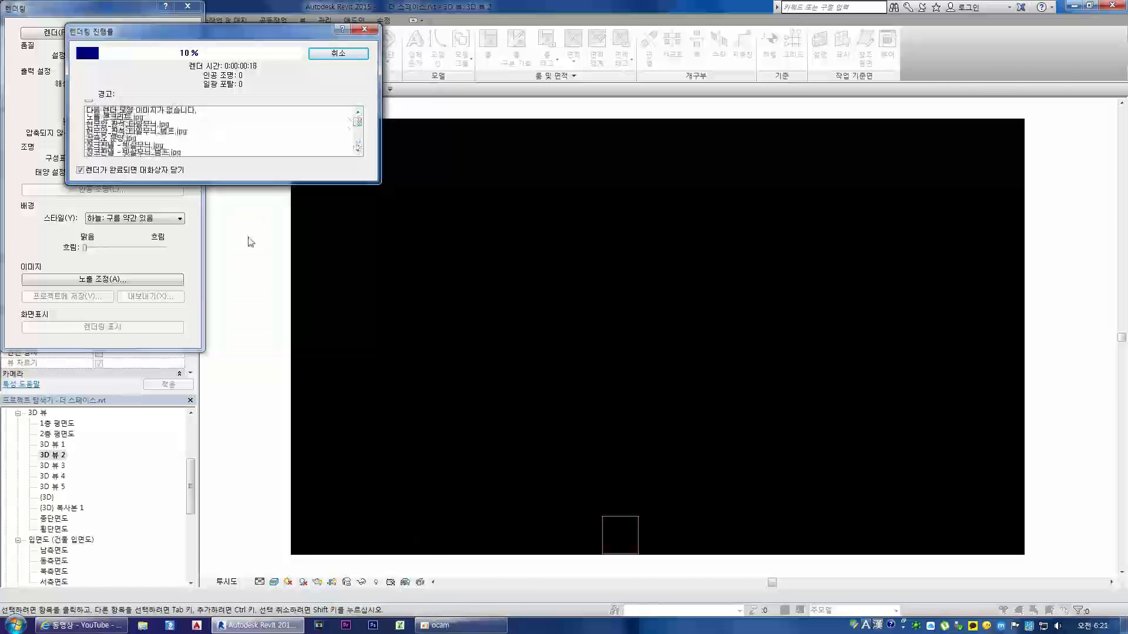
left_click_drag(256, 40, 233, 18)
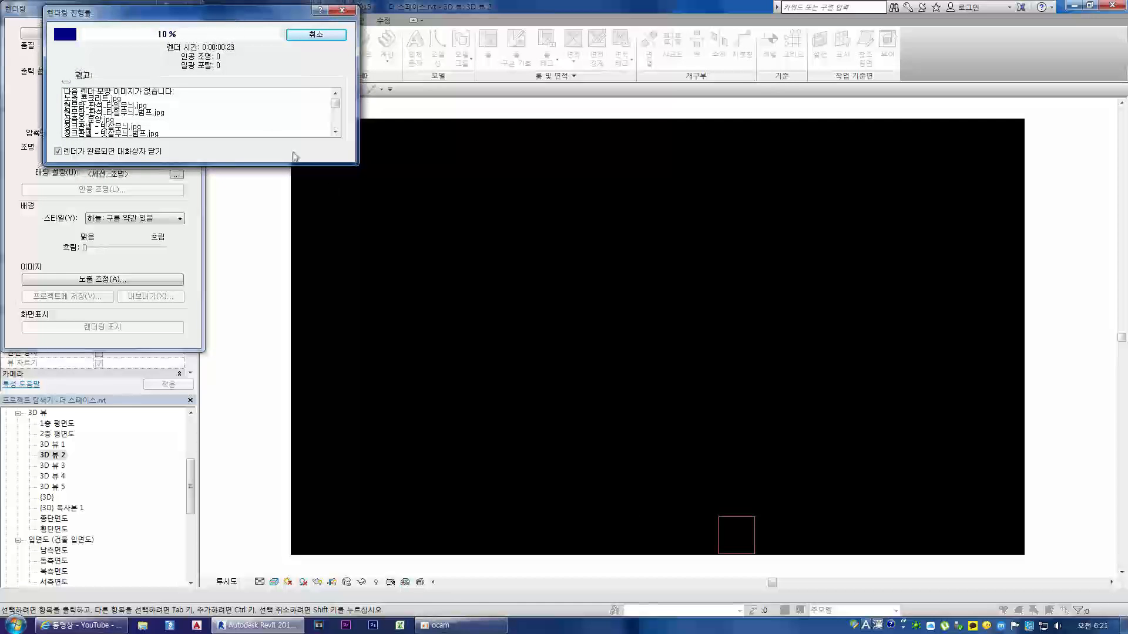
left_click_drag(225, 13, 195, 34)
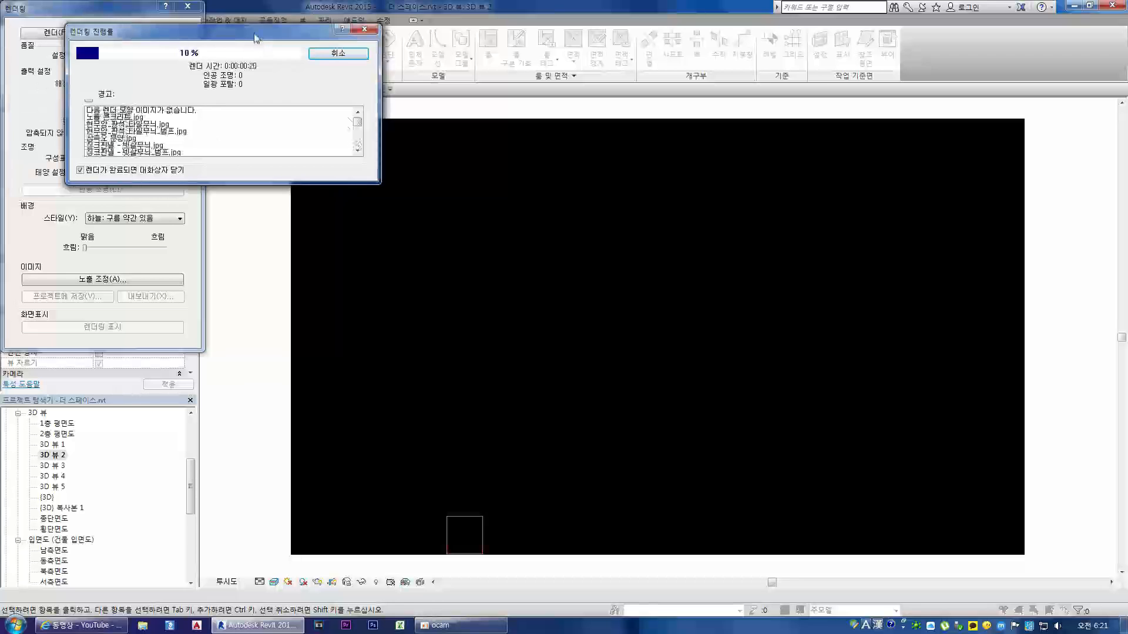
left_click_drag(251, 35, 234, 18)
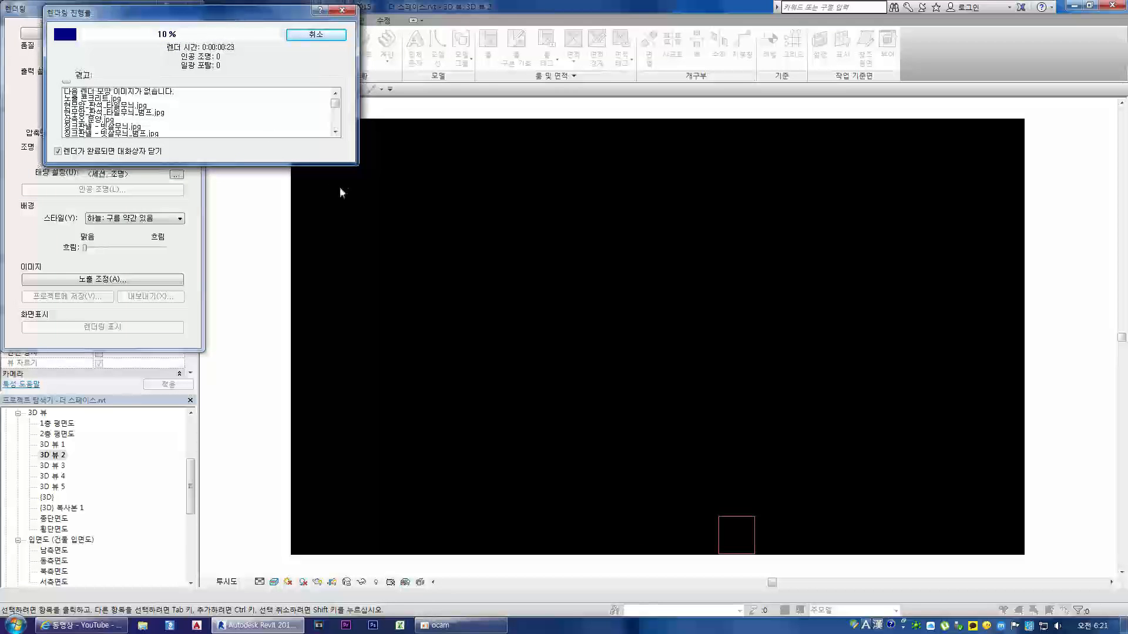
left_click_drag(237, 8, 209, 29)
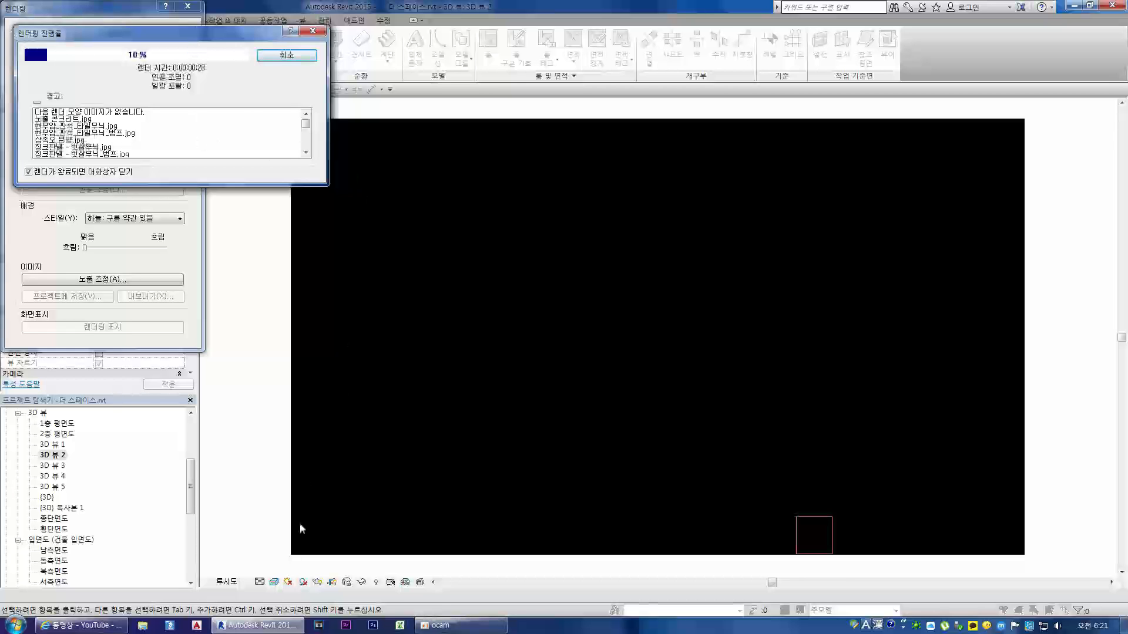
Step: Switch to Windows Explorer and open the 패널용 folder inside the The Space project folder
left_click(143, 626)
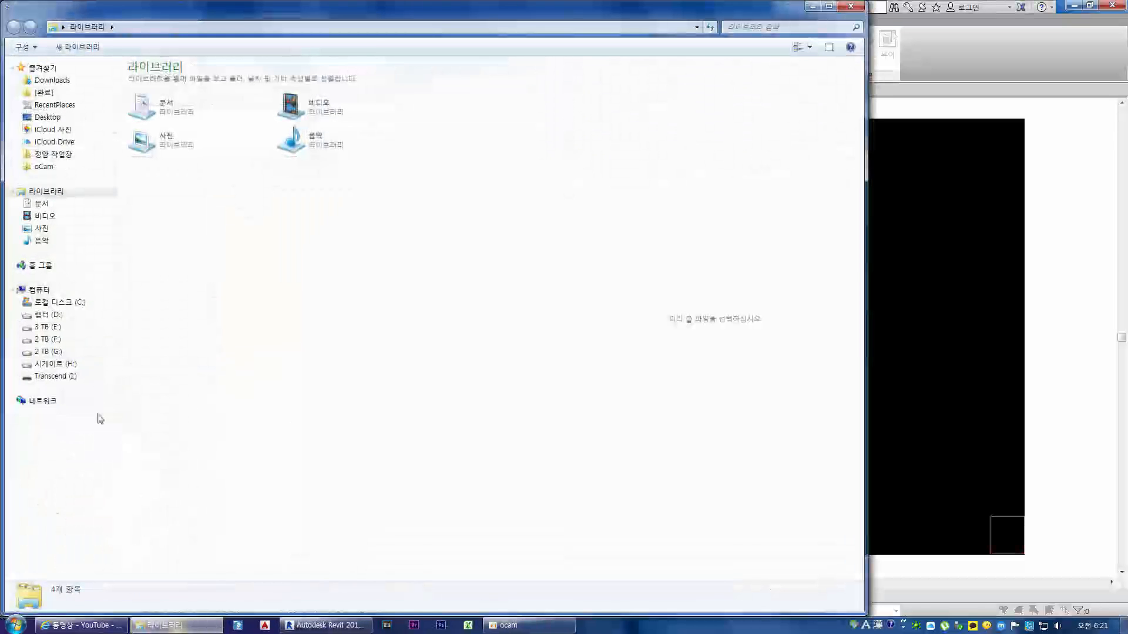
left_click(53, 154)
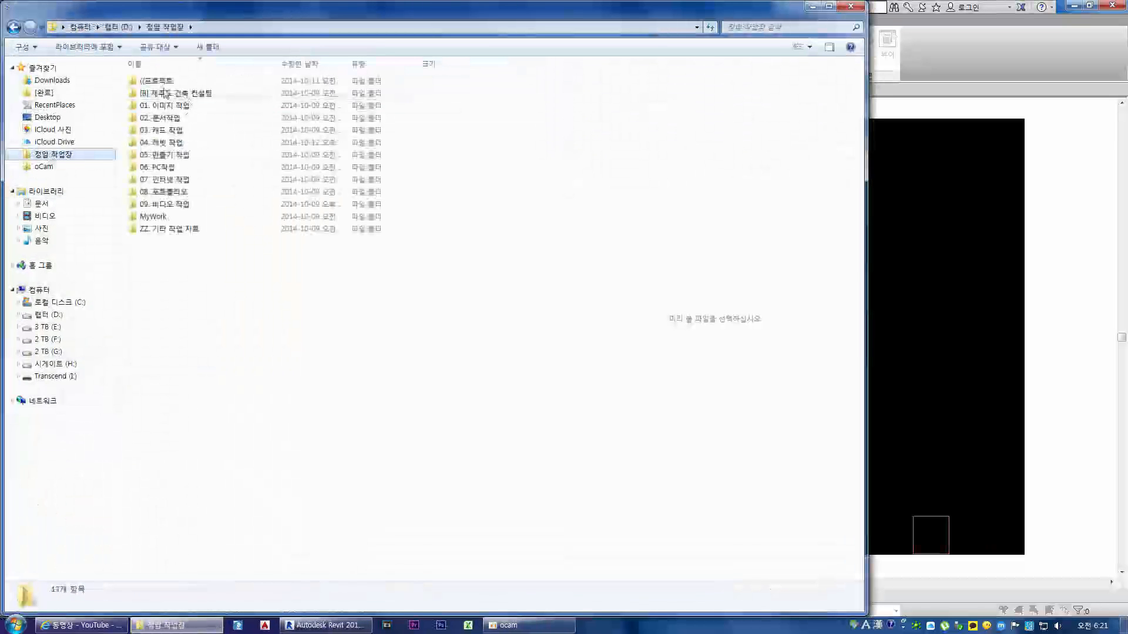
double_click(157, 81)
double_click(156, 81)
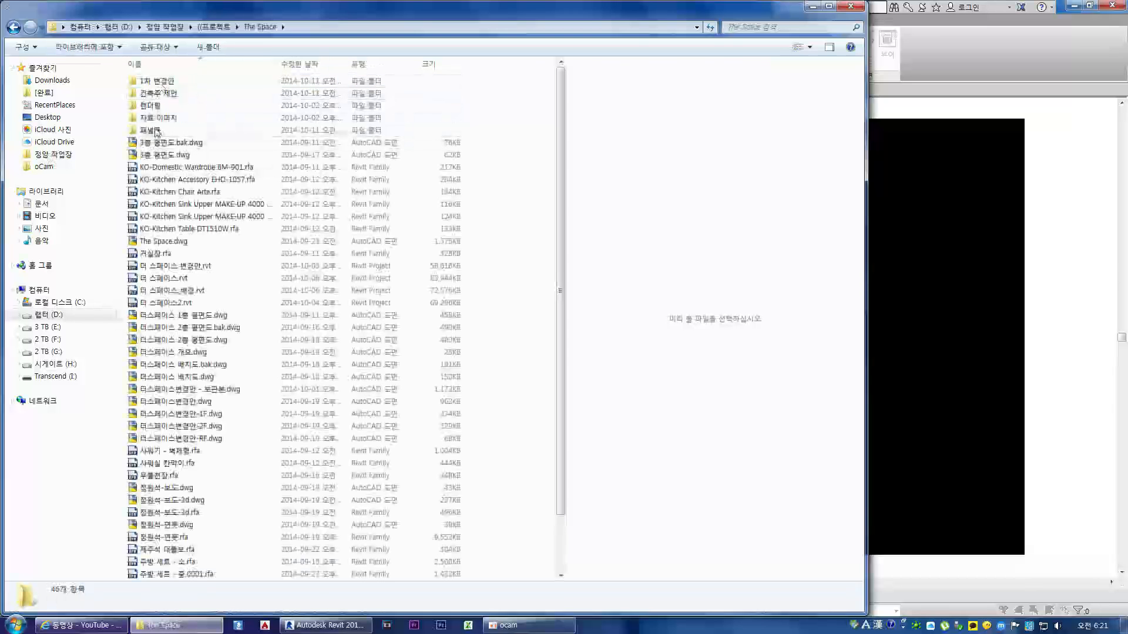
double_click(154, 130)
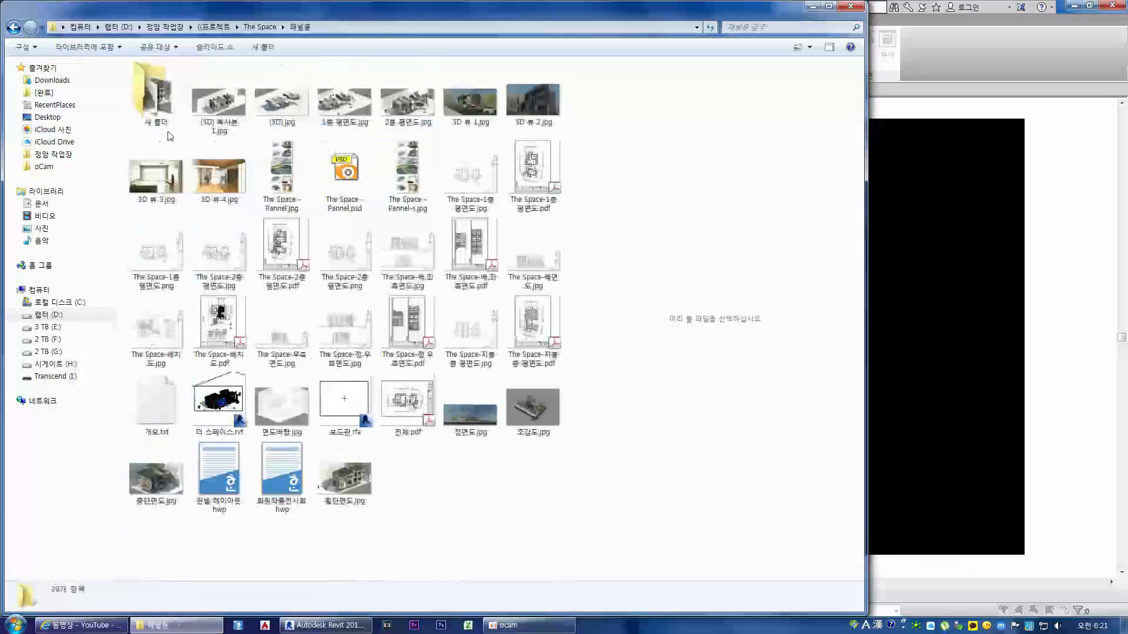
Step: View (3D) 복사본 1.jpg in the image viewer, browse the following images through 횡단면도.jpg, and close the viewer
double_click(222, 103)
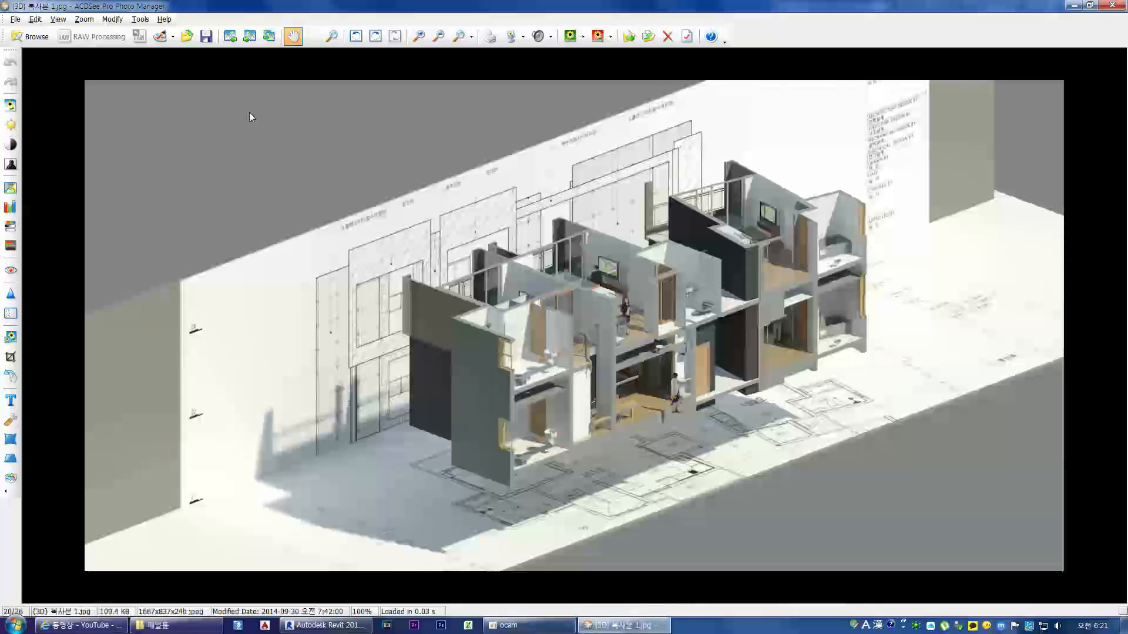
scroll(249, 113, "down", 1)
scroll(249, 112, "down", 1)
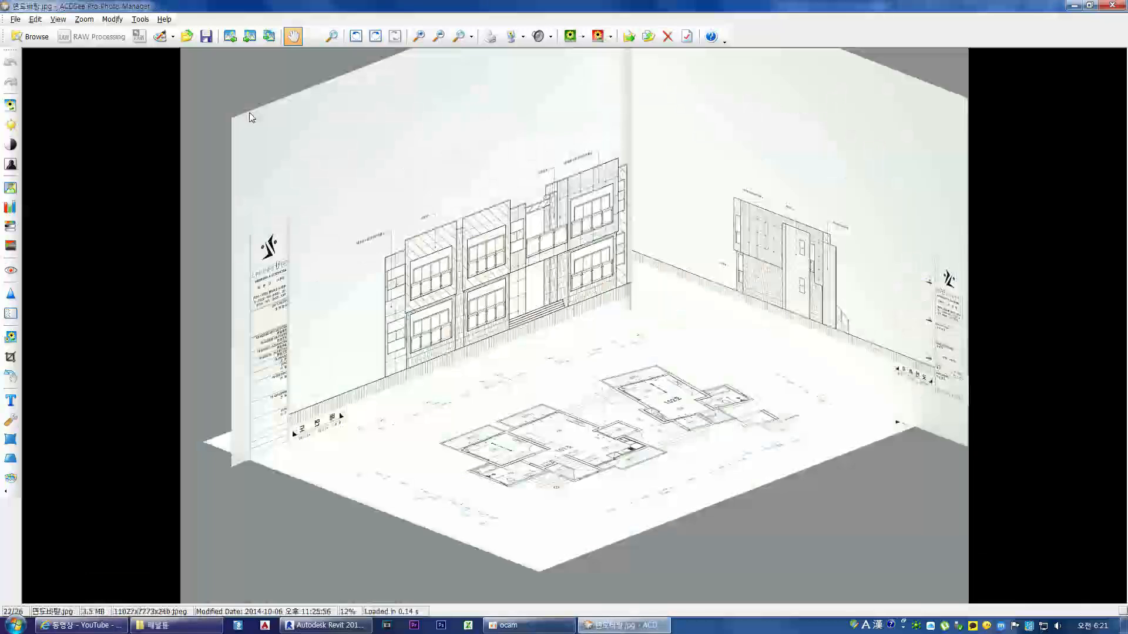
scroll(251, 118, "down", 1)
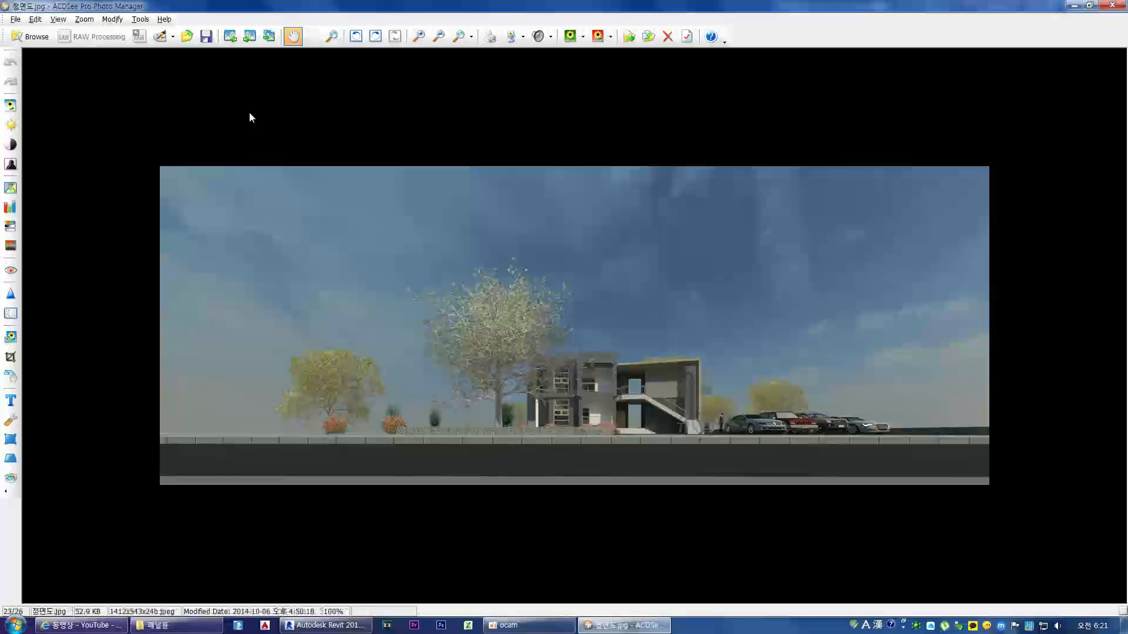
scroll(250, 113, "down", 1)
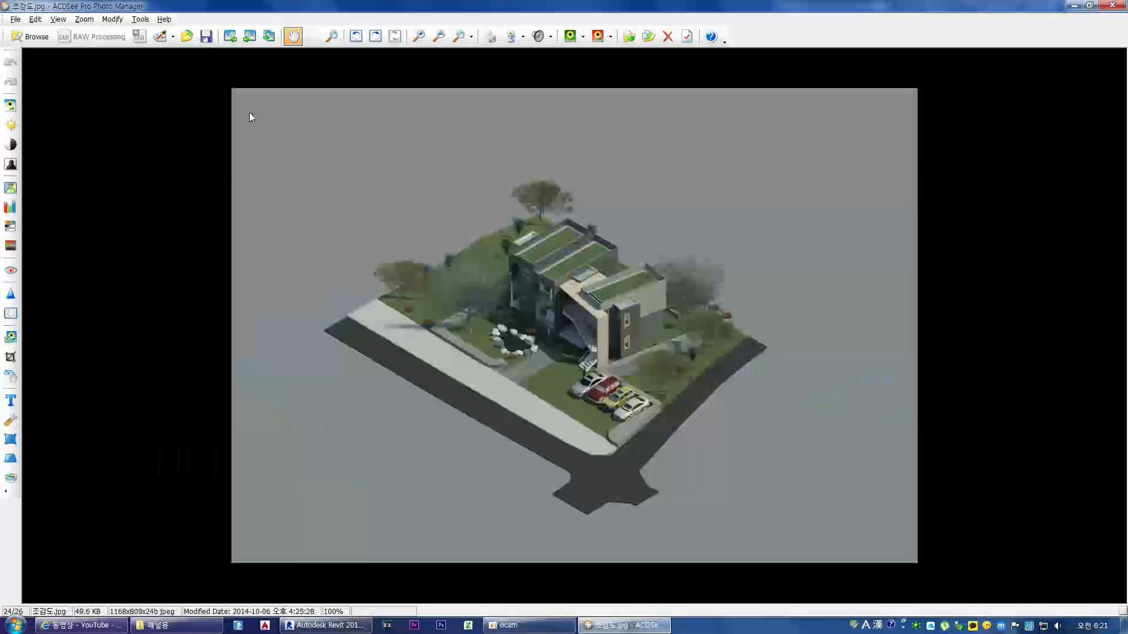
scroll(249, 117, "down", 1)
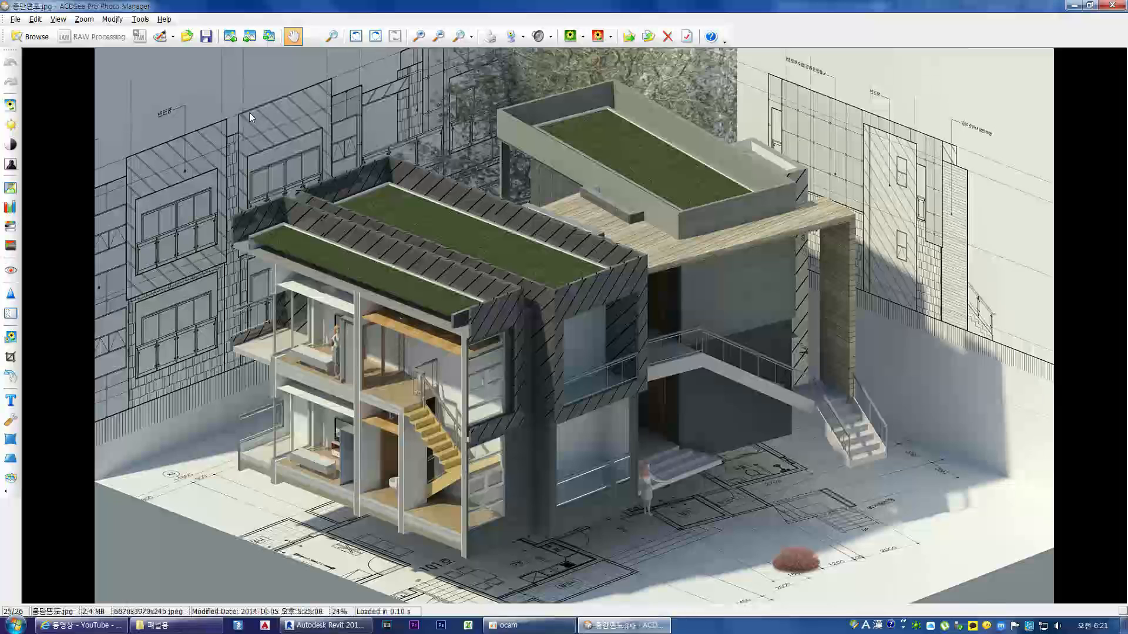
scroll(252, 117, "down", 1)
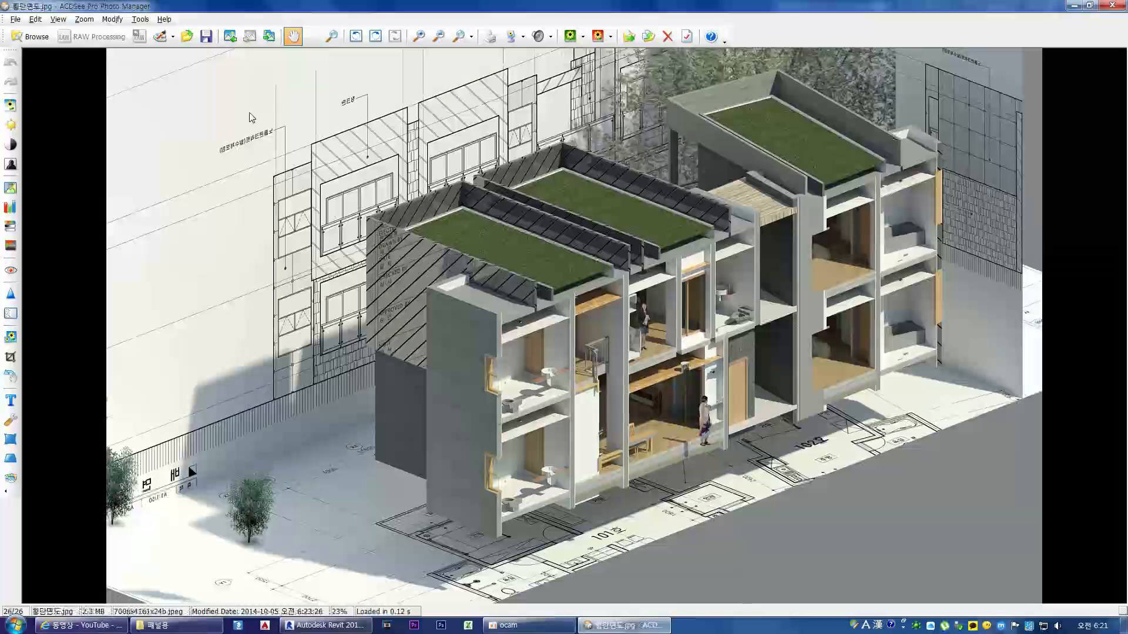
key("Escape")
key("Escape")
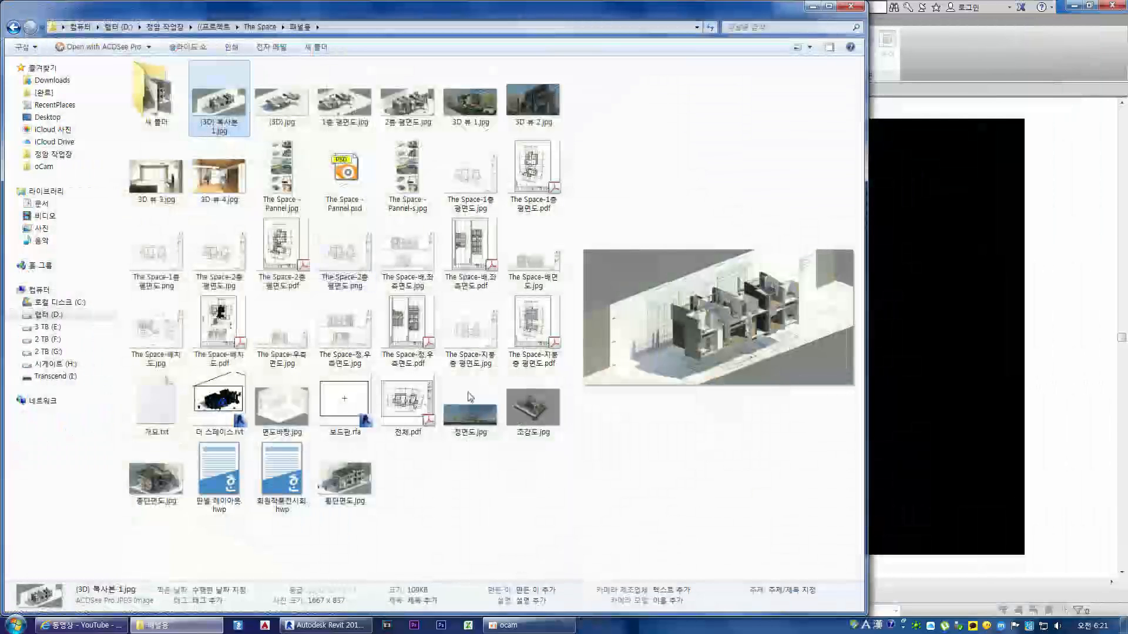
Step: Preview 조감도.jpg, view The Space - Pannel.jpg full size in the image viewer, and close it
left_click(533, 414)
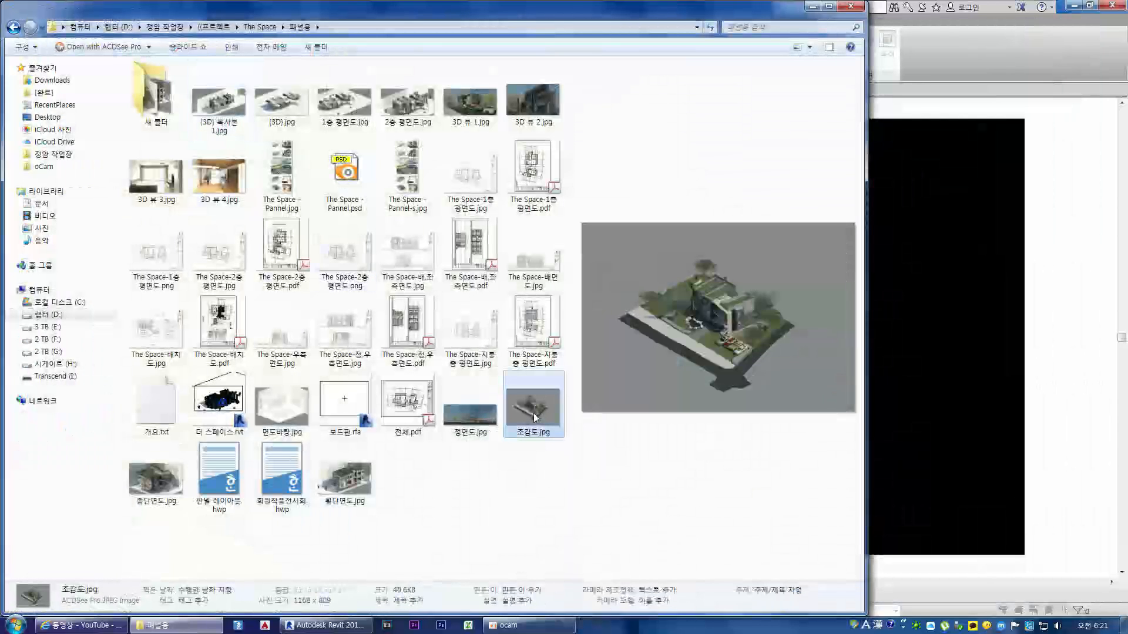
left_click(284, 176)
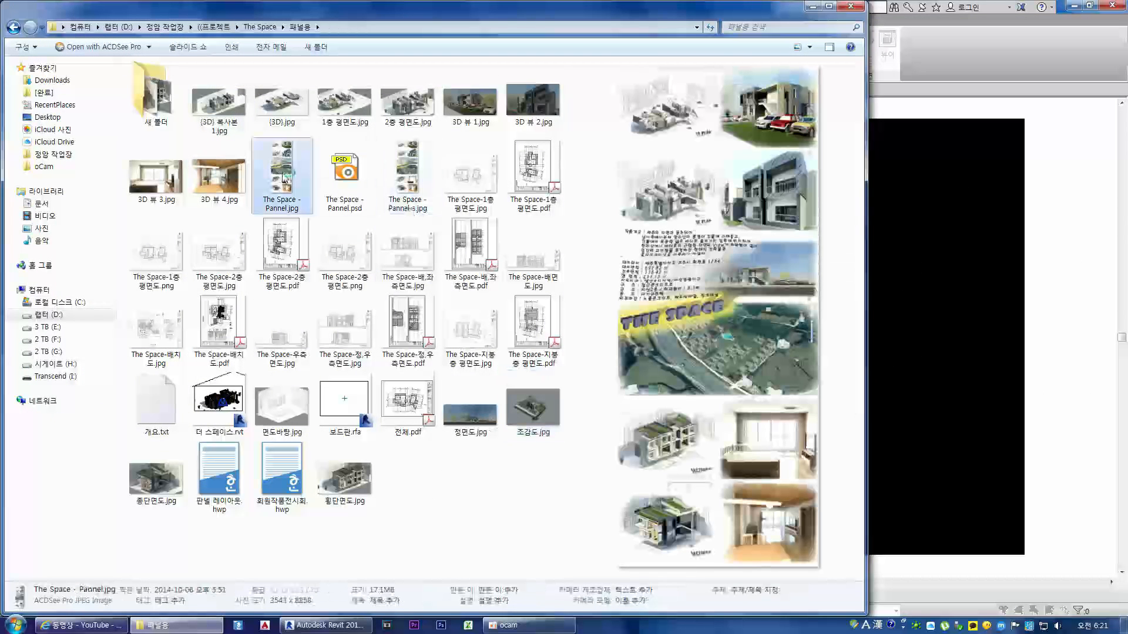
double_click(284, 176)
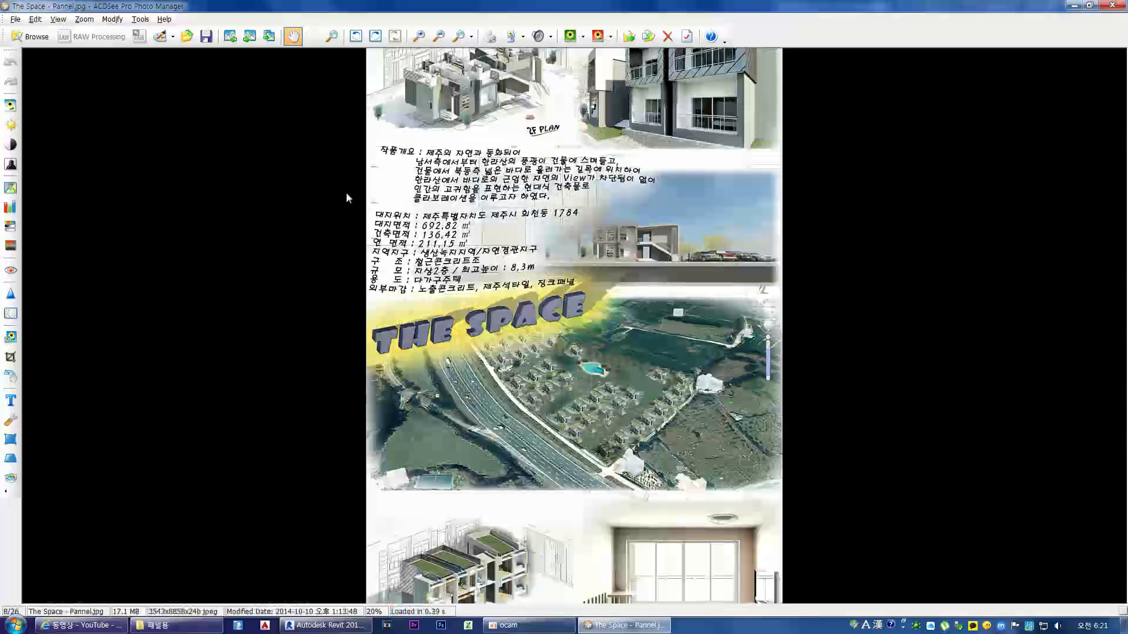
key("Escape")
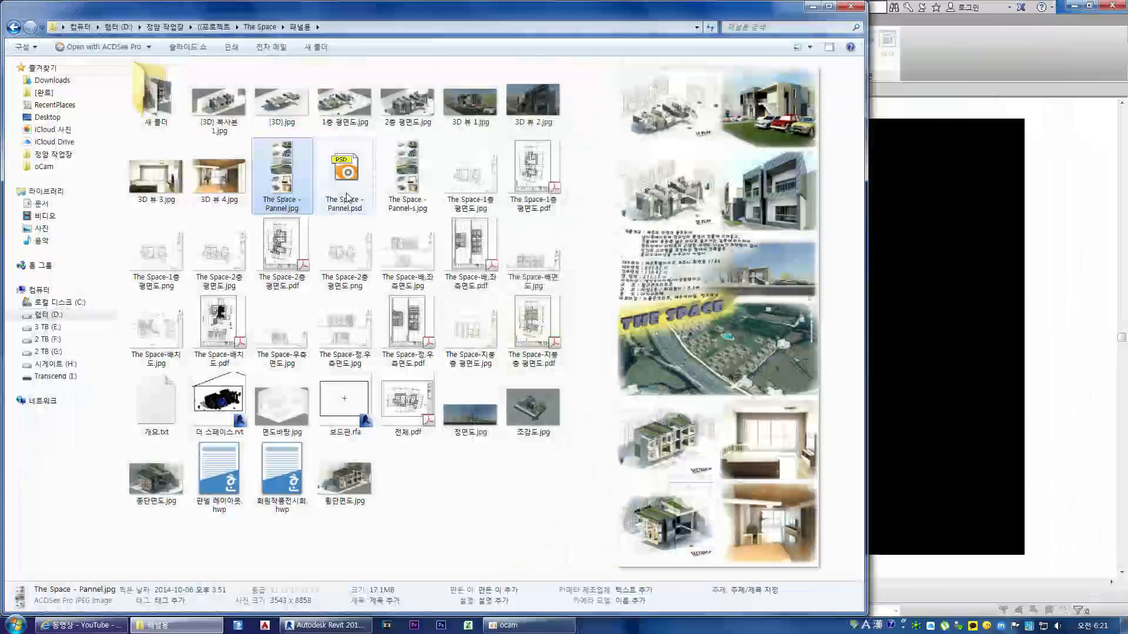
Step: View 3D 뷰 4.jpg and 3D 뷰 3.jpg full size in the image viewer, and close it
left_click(224, 180)
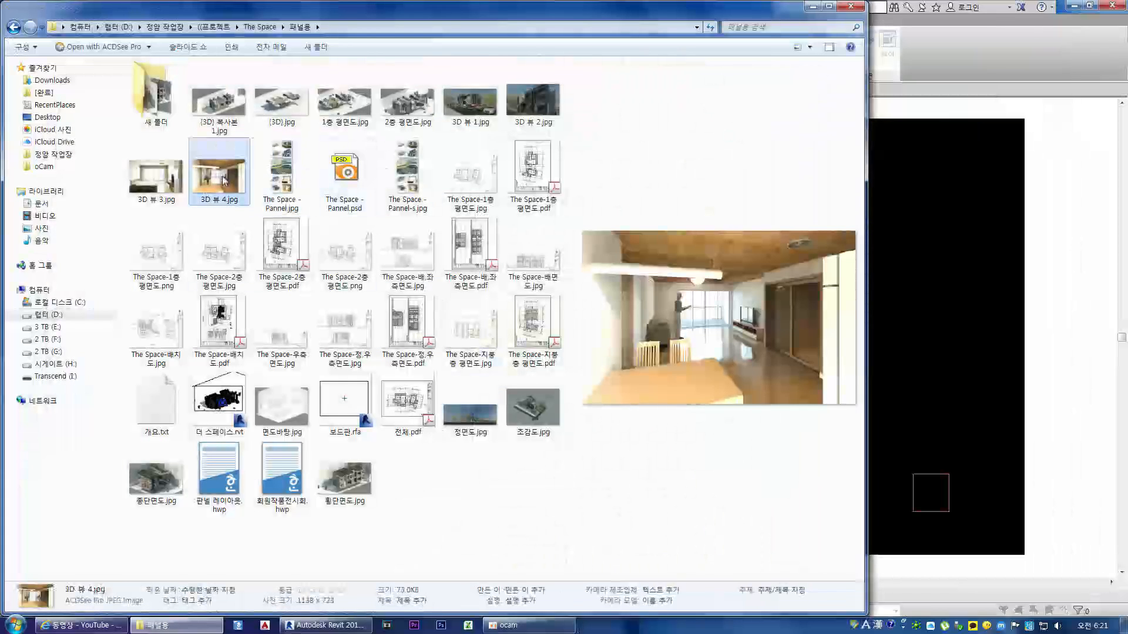
double_click(223, 178)
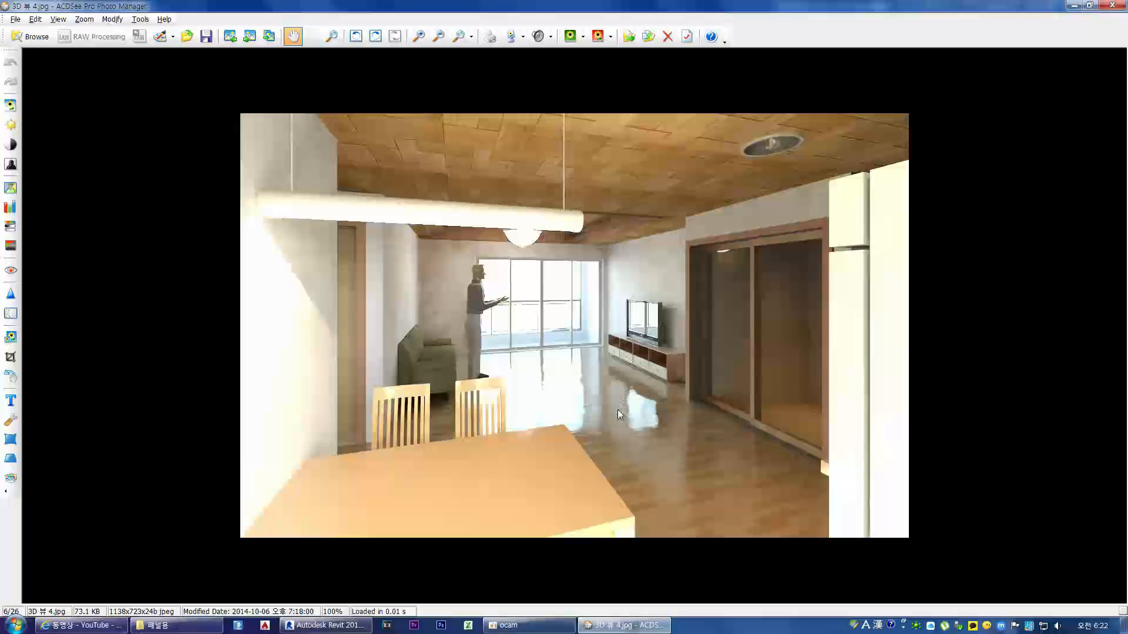
key("Page_Up")
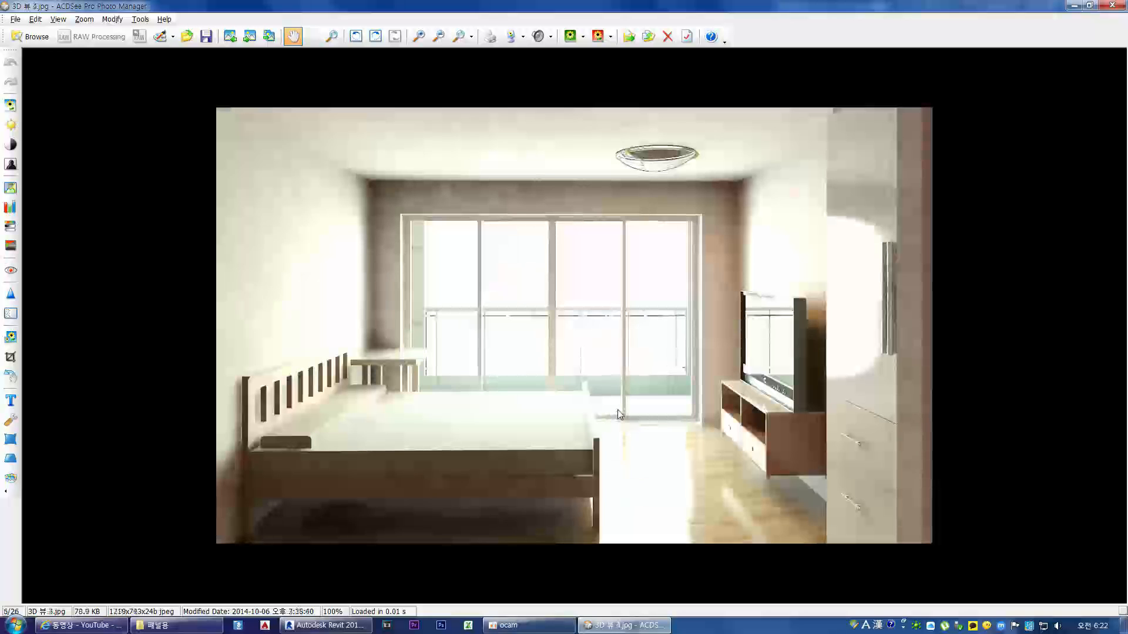
key("Escape")
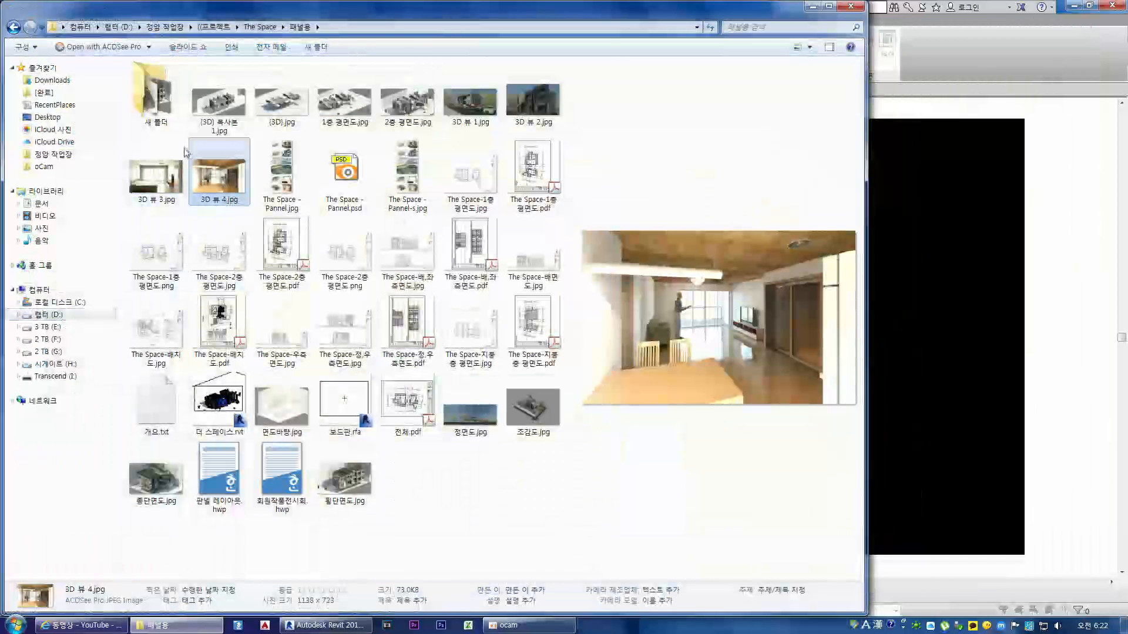
Step: Go up to The Space folder and look into its 자료 이미지 and 렌더링 subfolders
left_click(258, 27)
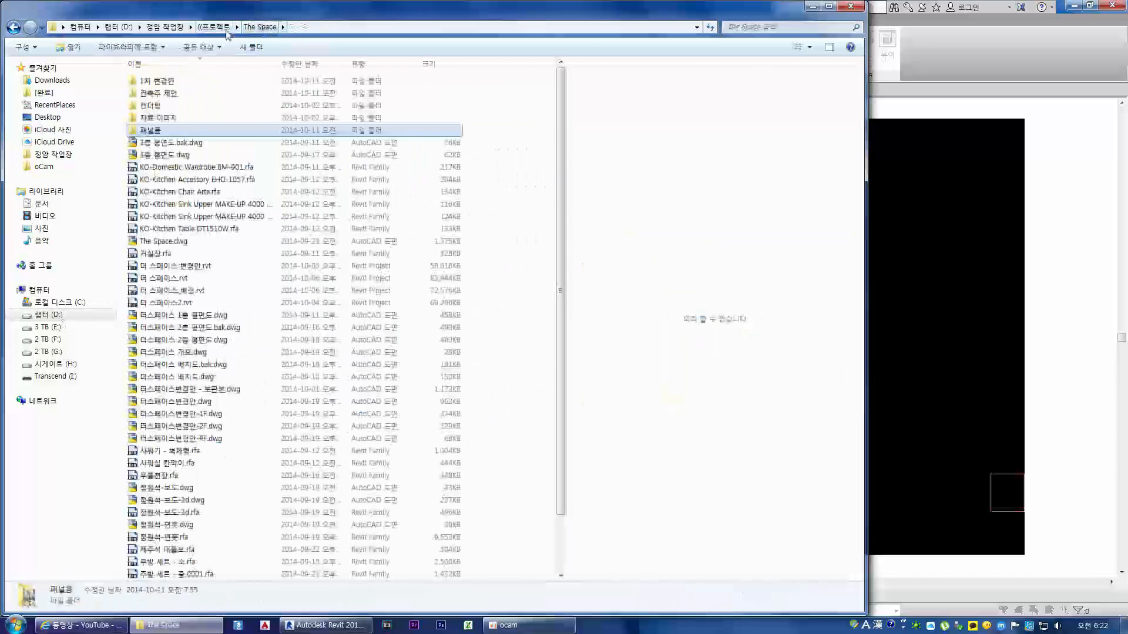
scroll(314, 267, "up", 2)
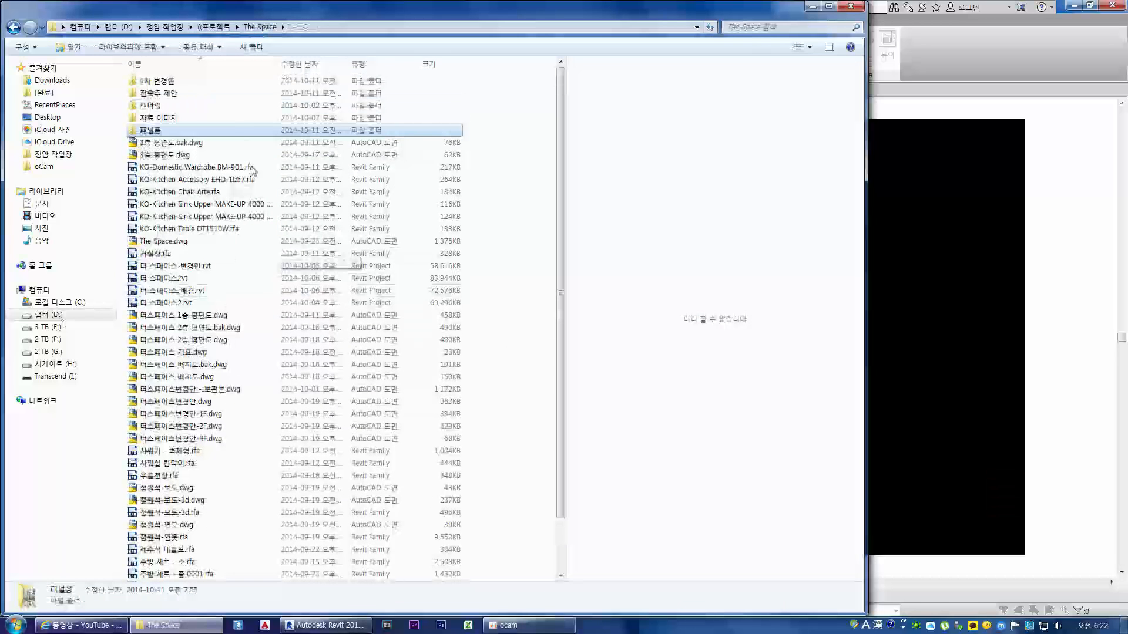
double_click(171, 111)
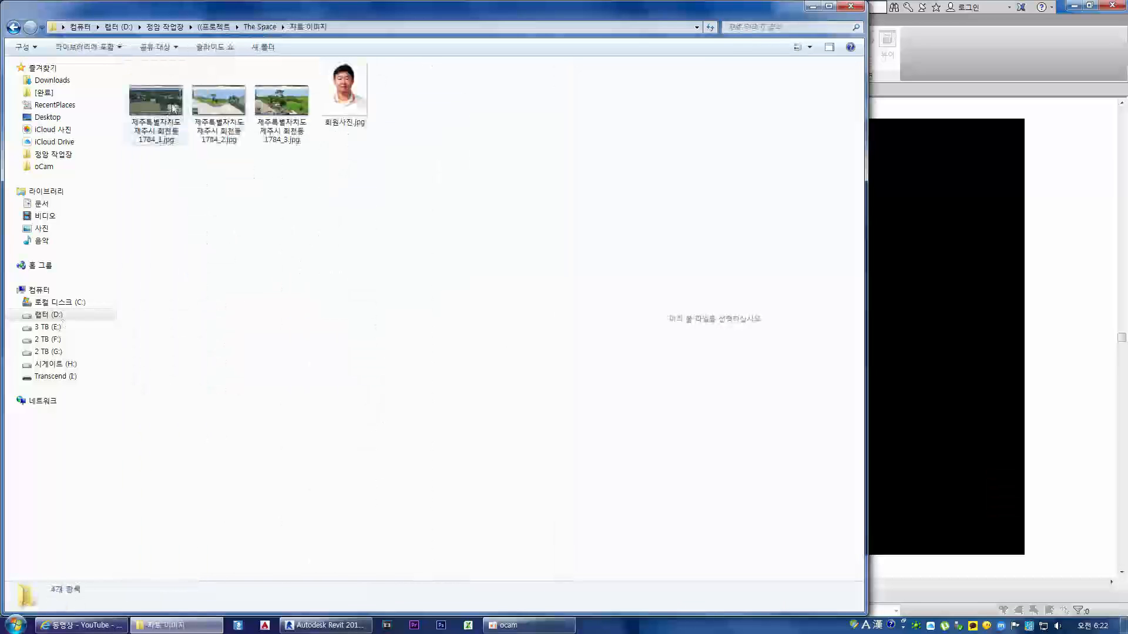
key("BackSpace")
double_click(159, 108)
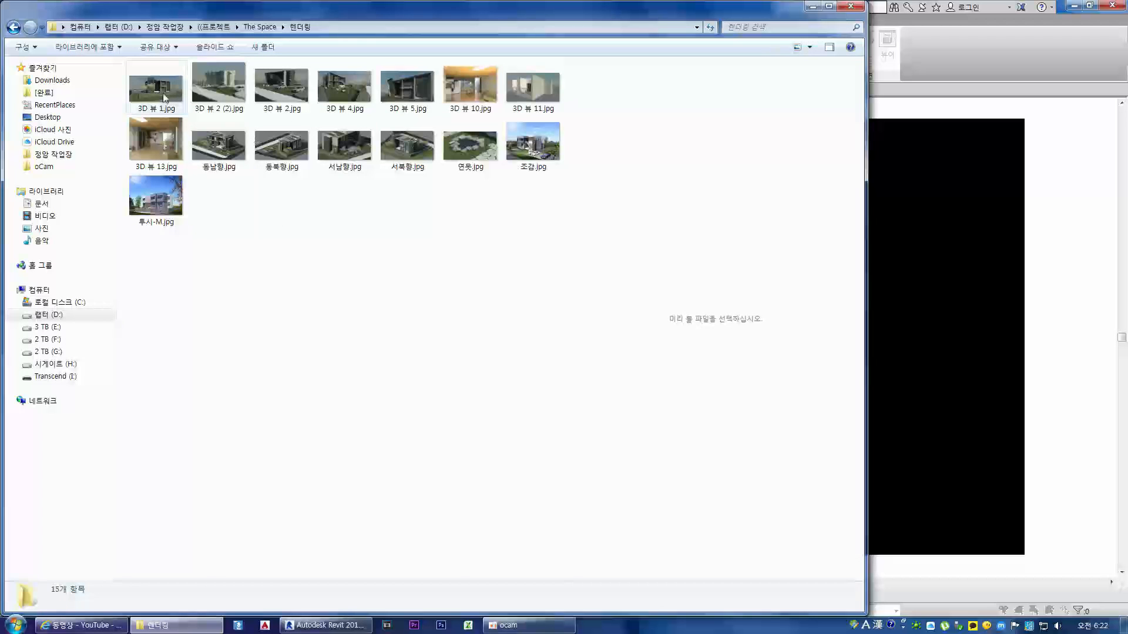
key("BackSpace")
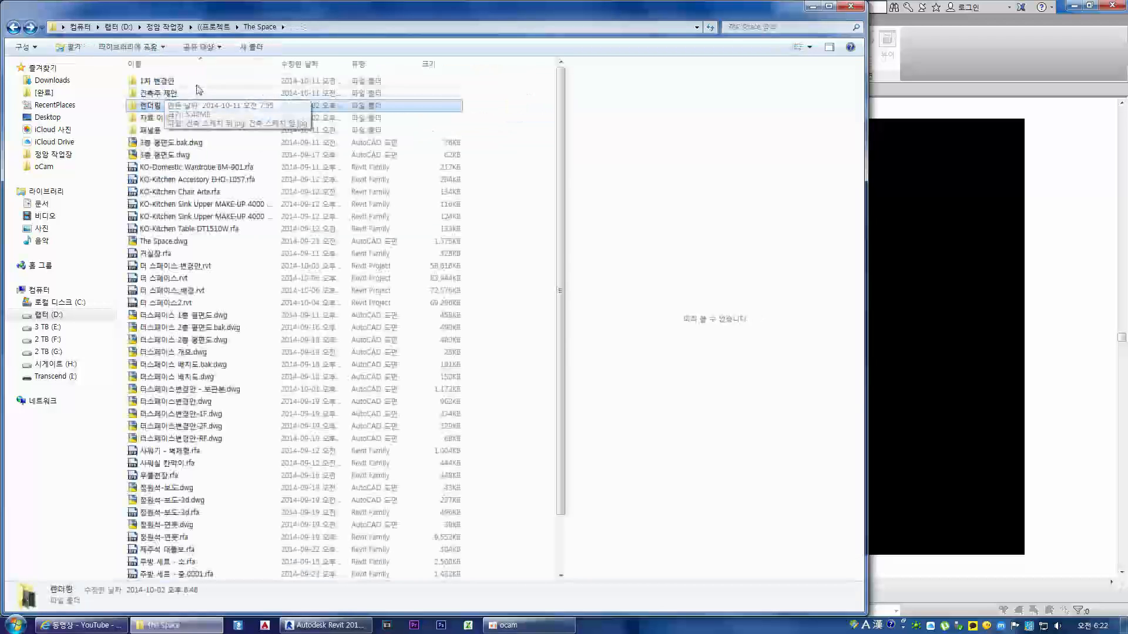
Step: Preview 횡단면도.jpg in the 패널용 folder, and go up to the ((프로젝트 folder
key("BackSpace")
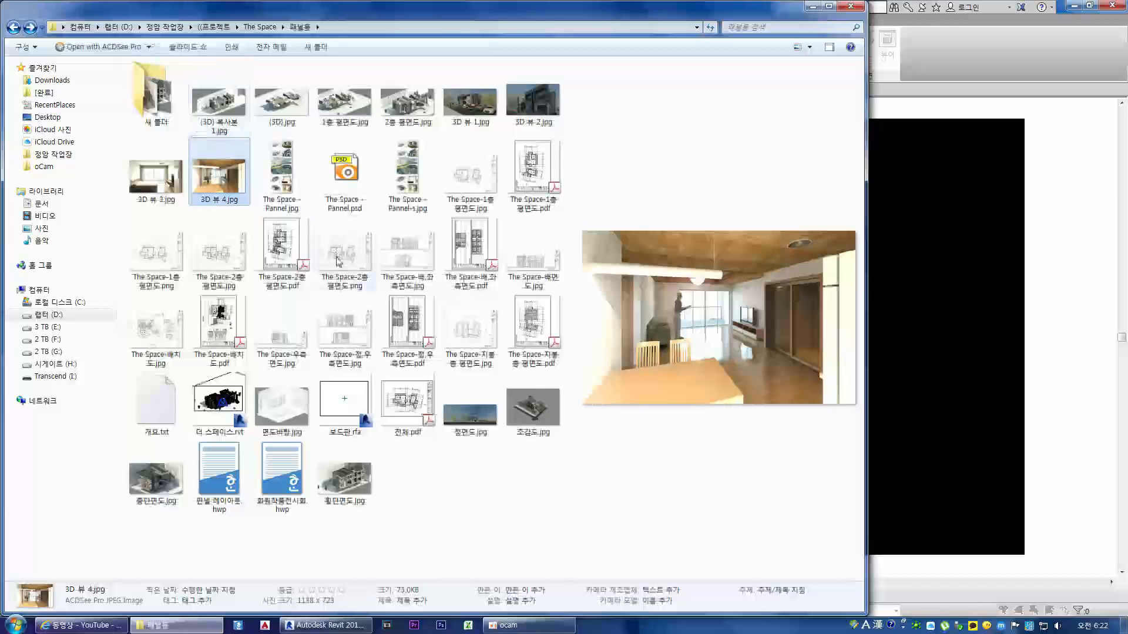
left_click(347, 479)
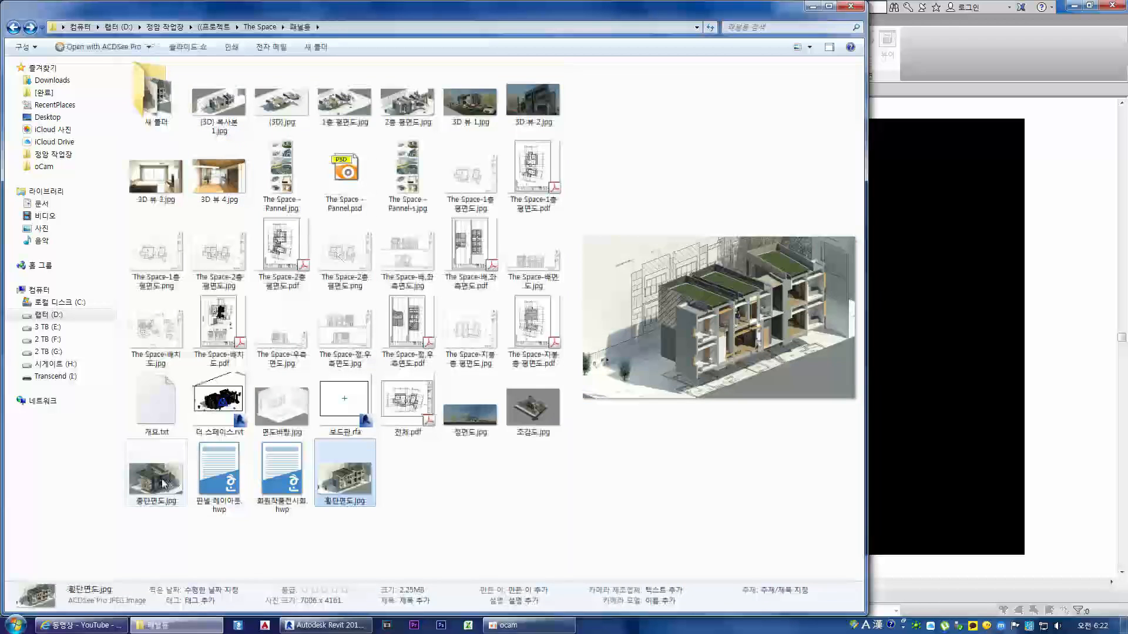
key("BackSpace")
key("BackSpace")
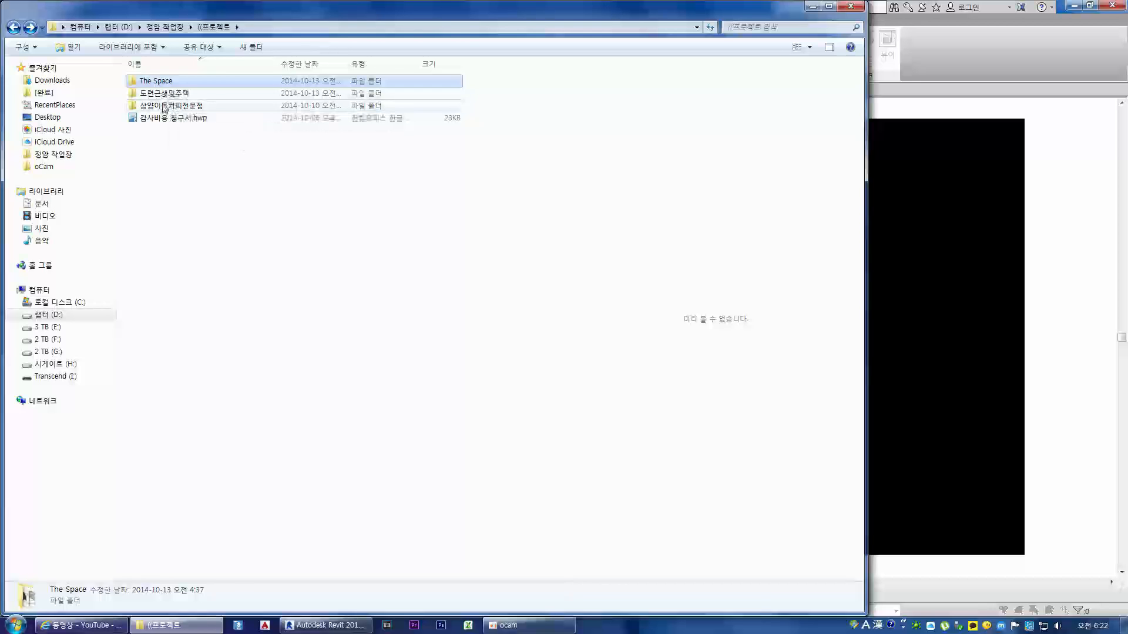
Step: Look into the 삼양이동커피전문점 and 도련근생및주택 project folders, and preview 3층 평면도.jpg
double_click(165, 106)
key("BackSpace")
double_click(164, 96)
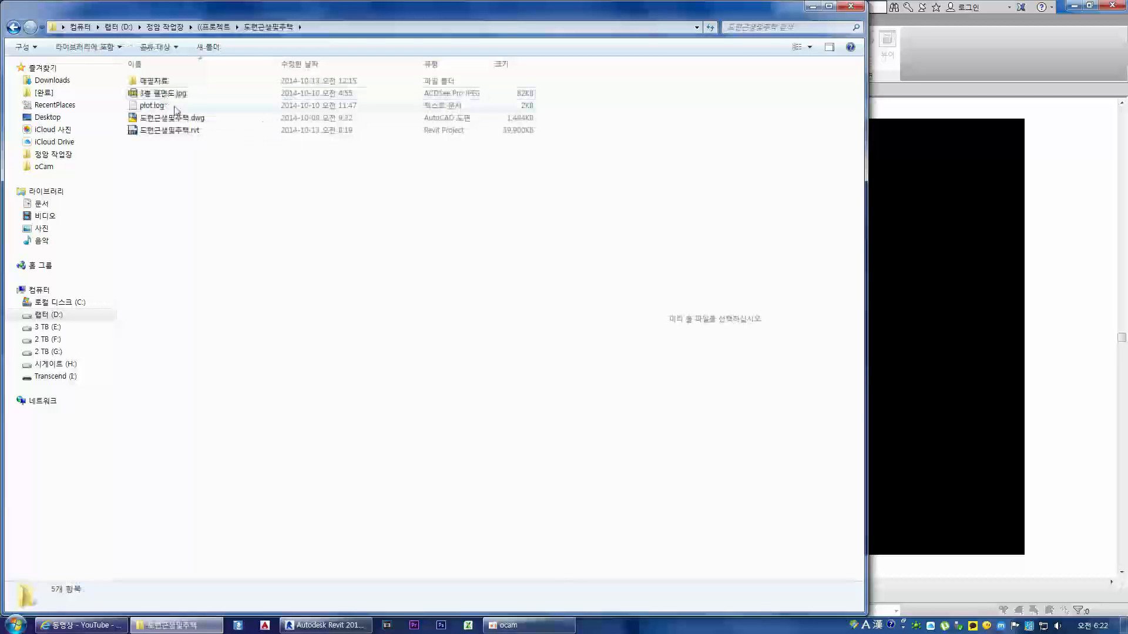
left_click(164, 96)
key("BackSpace")
key("BackSpace")
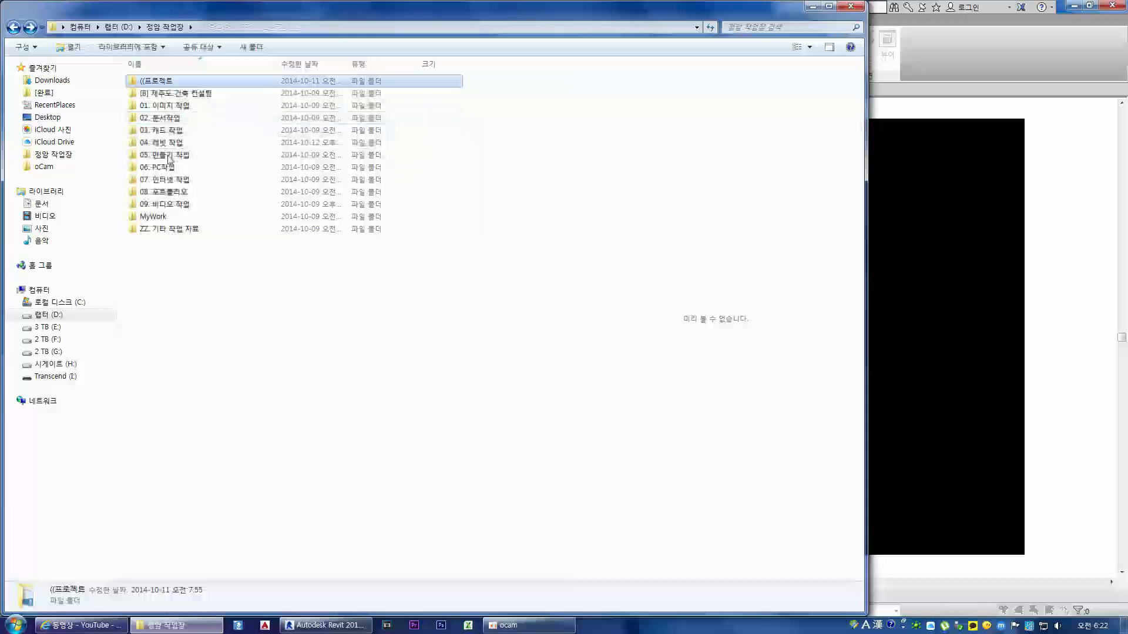
key("alt+Right")
key("alt+Right")
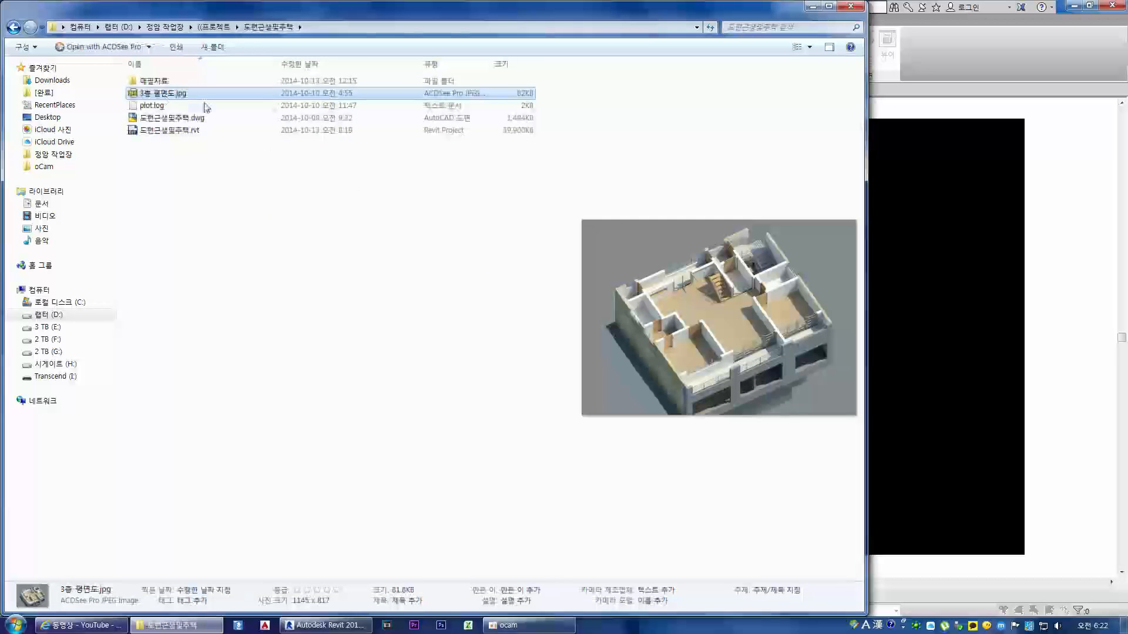
Step: Open the GHP folder inside 04. 레빗 작업 and display its contents as large thumbnails
key("BackSpace")
key("BackSpace")
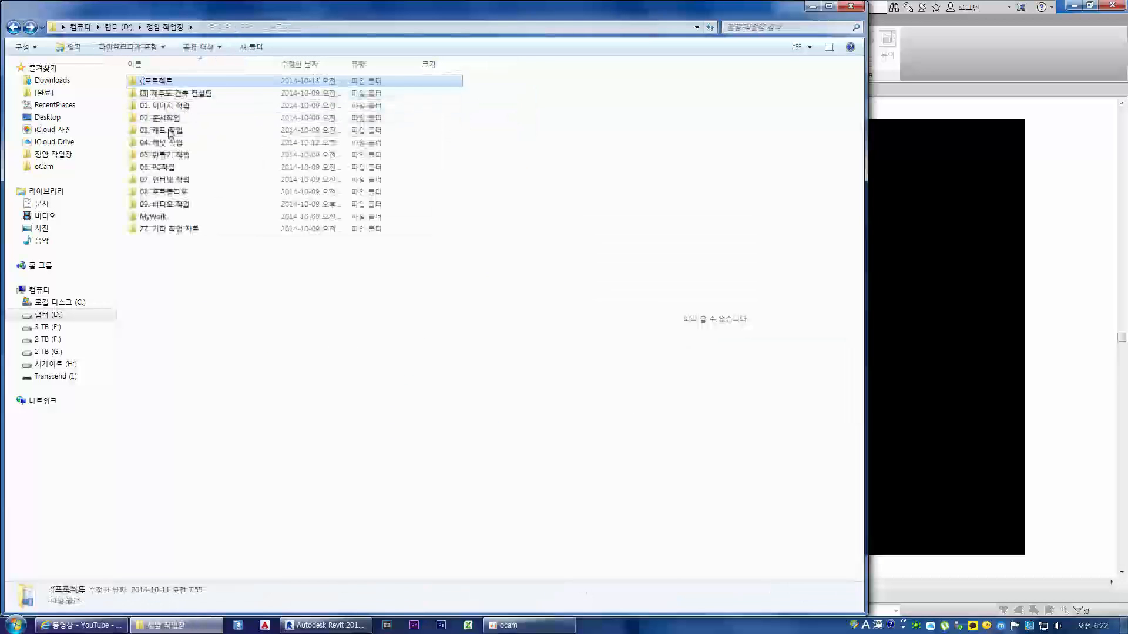
double_click(284, 146)
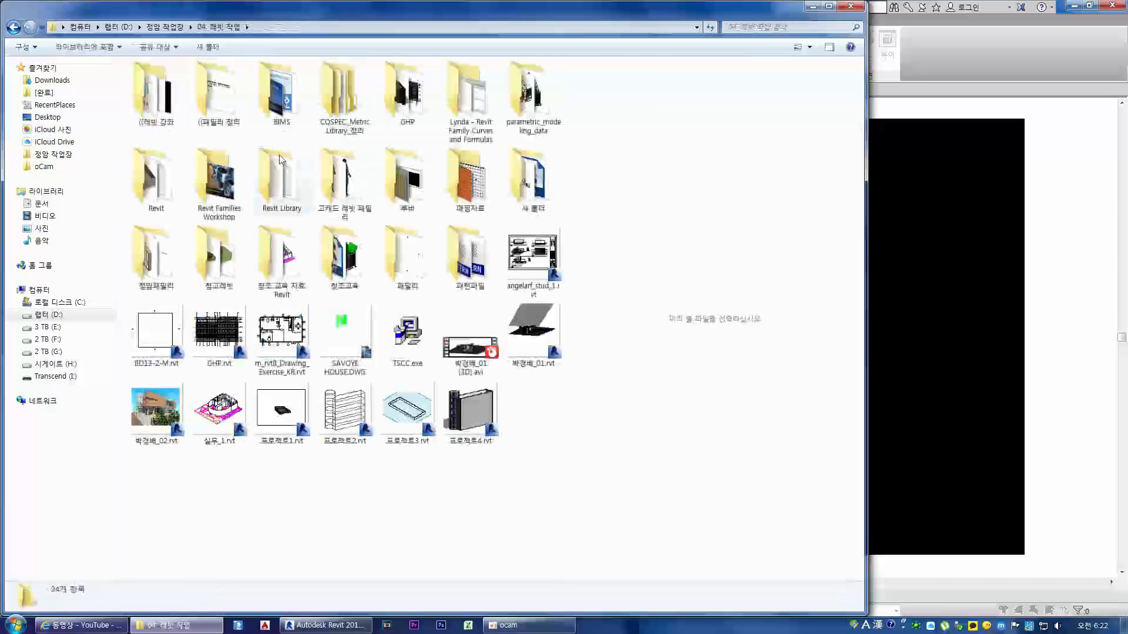
left_click(407, 107)
double_click(408, 107)
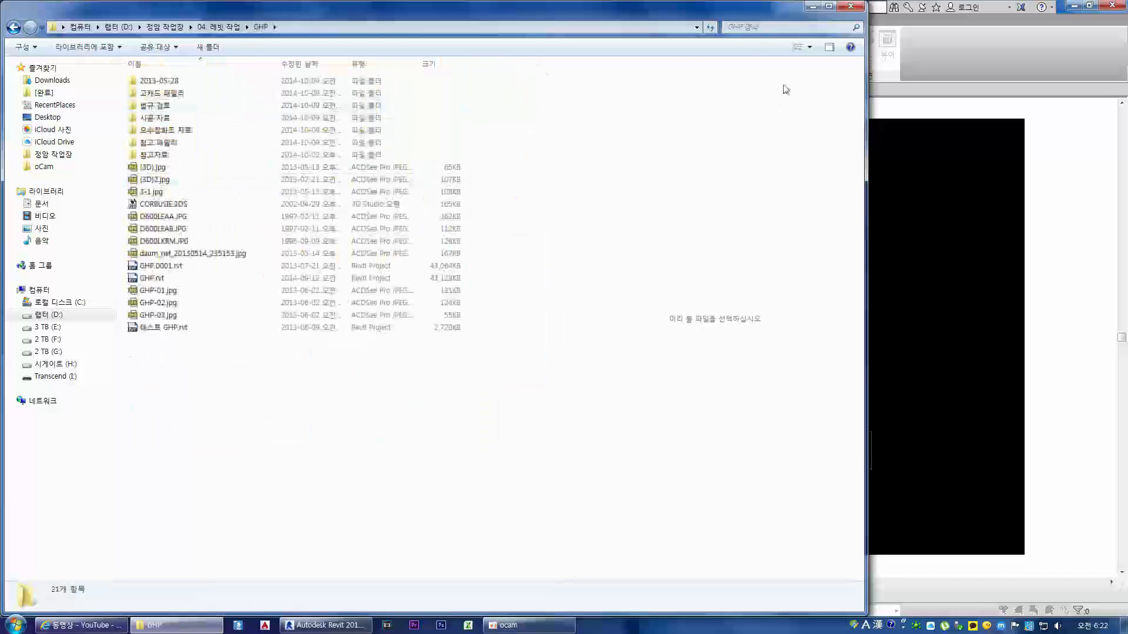
left_click(811, 48)
left_click(843, 33)
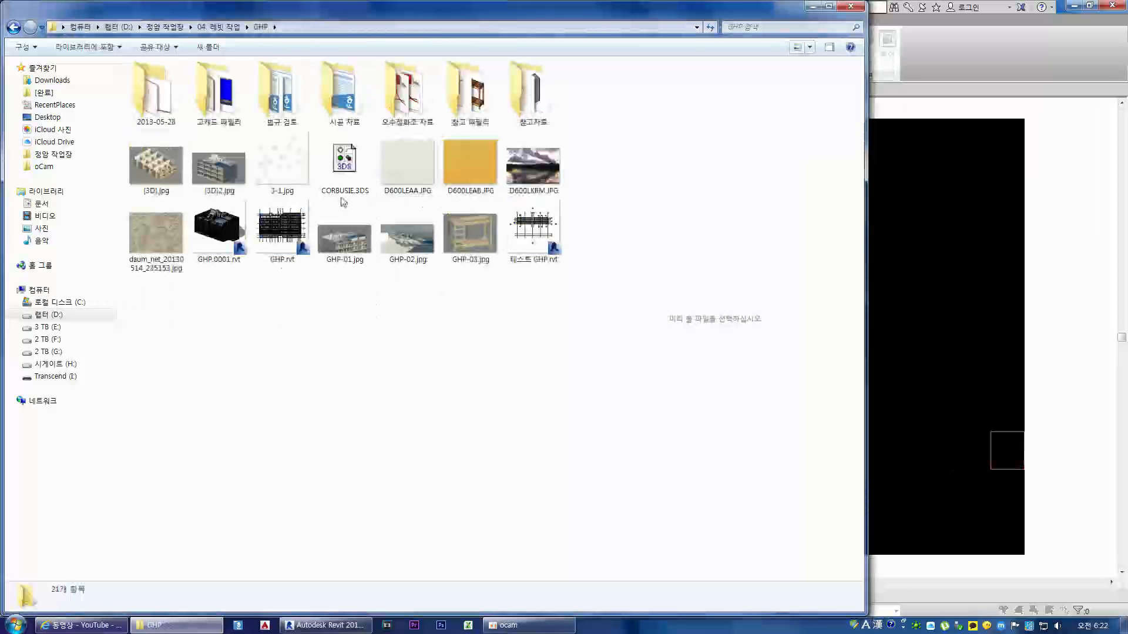
Step: View (3D).jpg in the image viewer, browse the other GHP images including GHP-01.jpg and GHP-02.jpg, and close the viewer
double_click(163, 180)
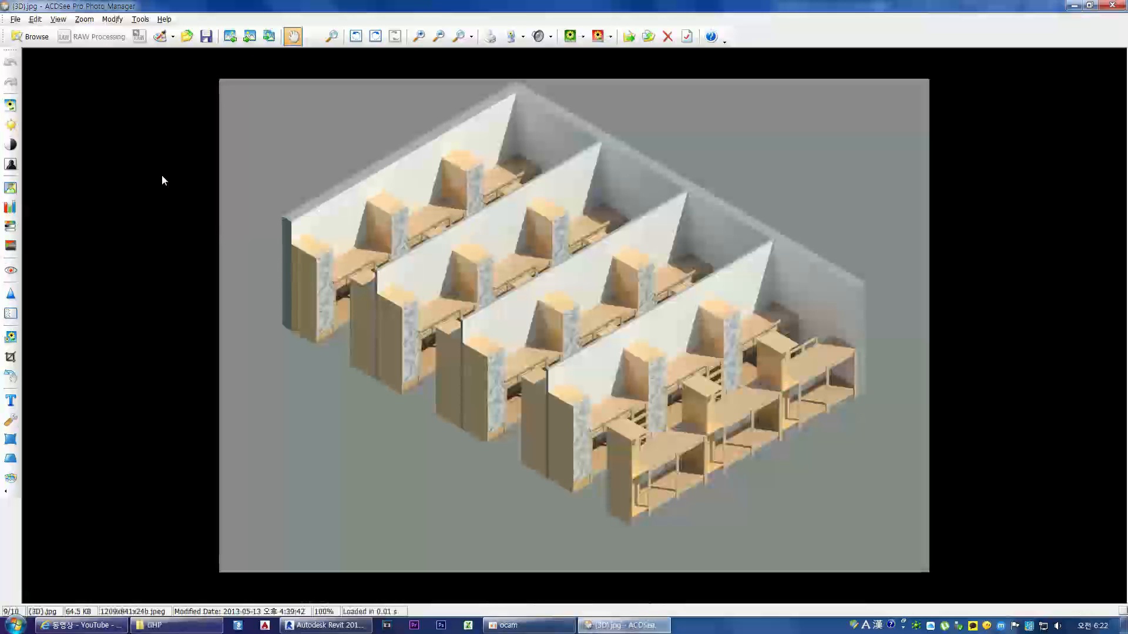
scroll(163, 180, "down", 1)
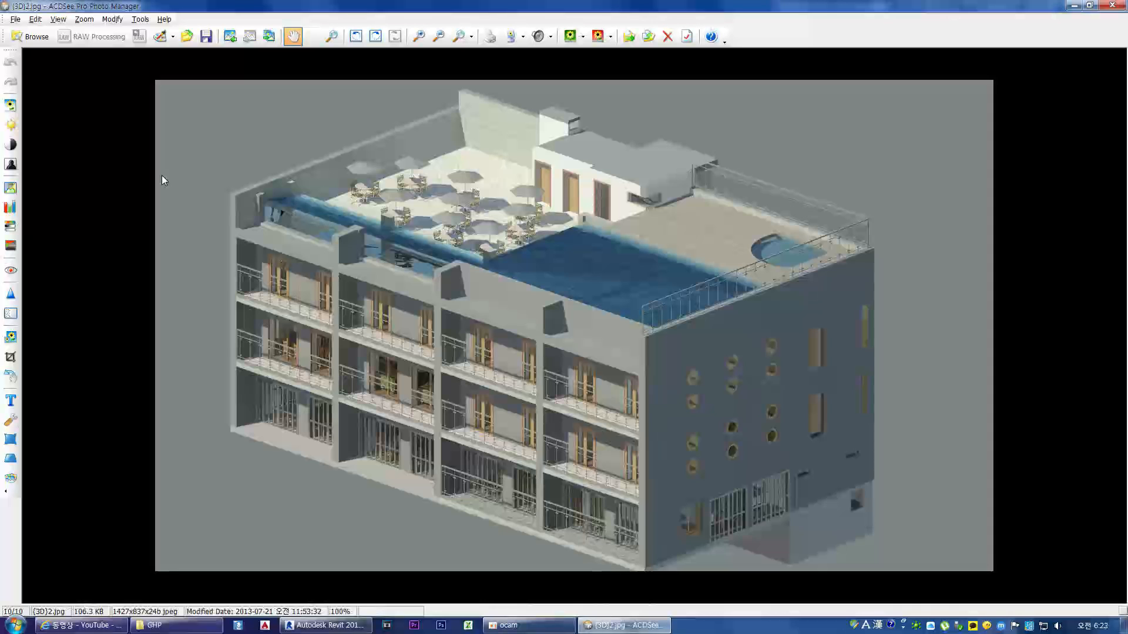
scroll(163, 180, "down", 2)
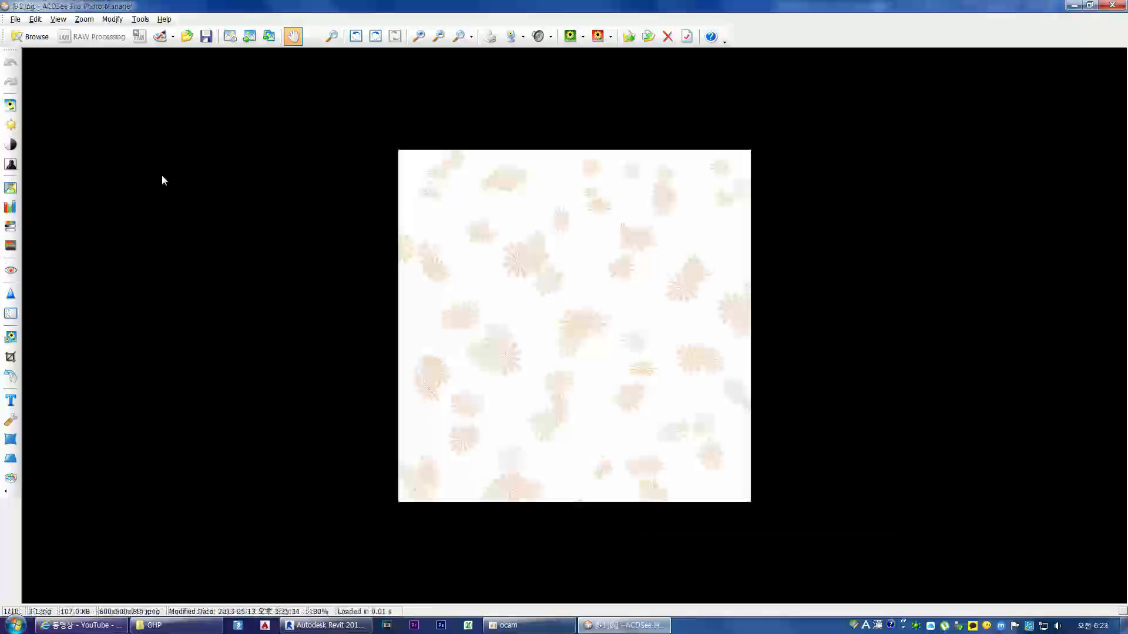
scroll(163, 180, "down", 4)
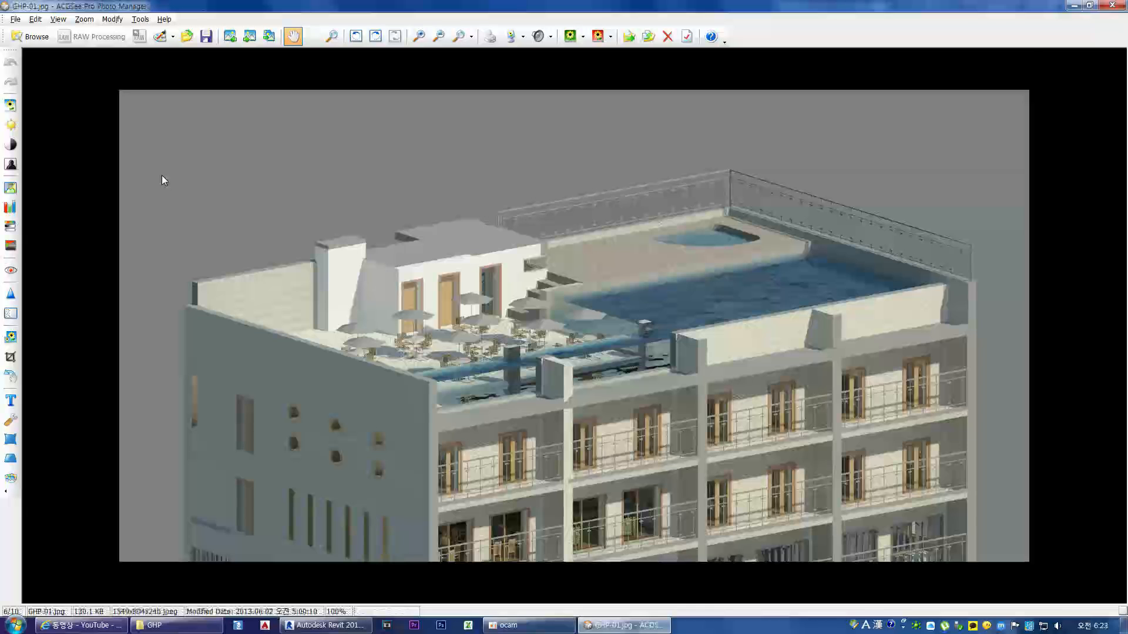
scroll(163, 180, "down", 1)
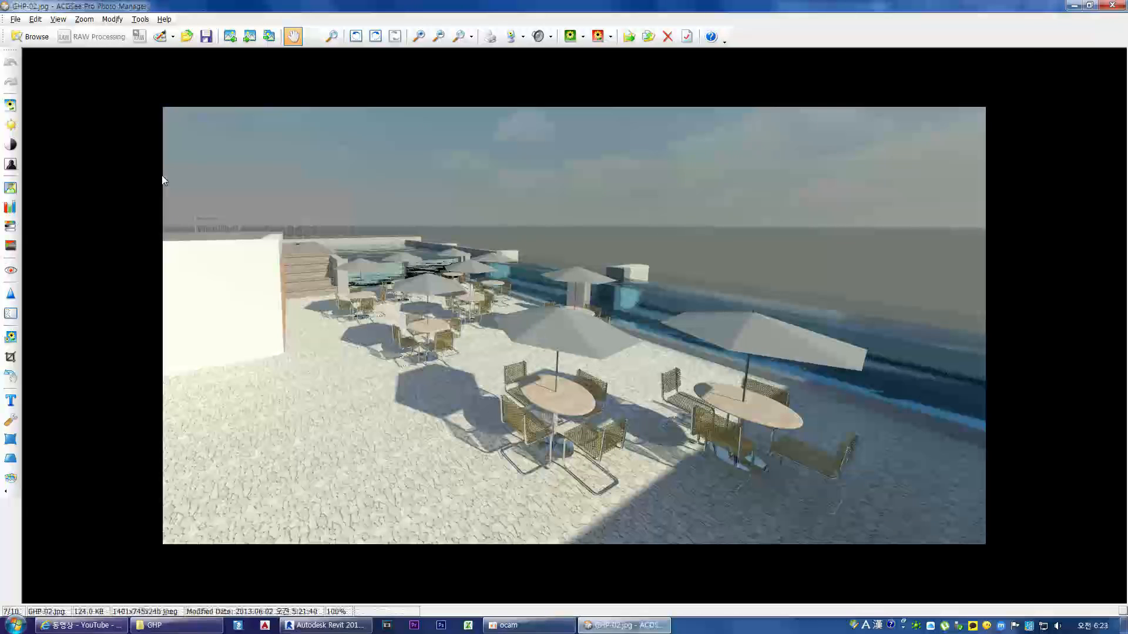
scroll(164, 180, "down", 2)
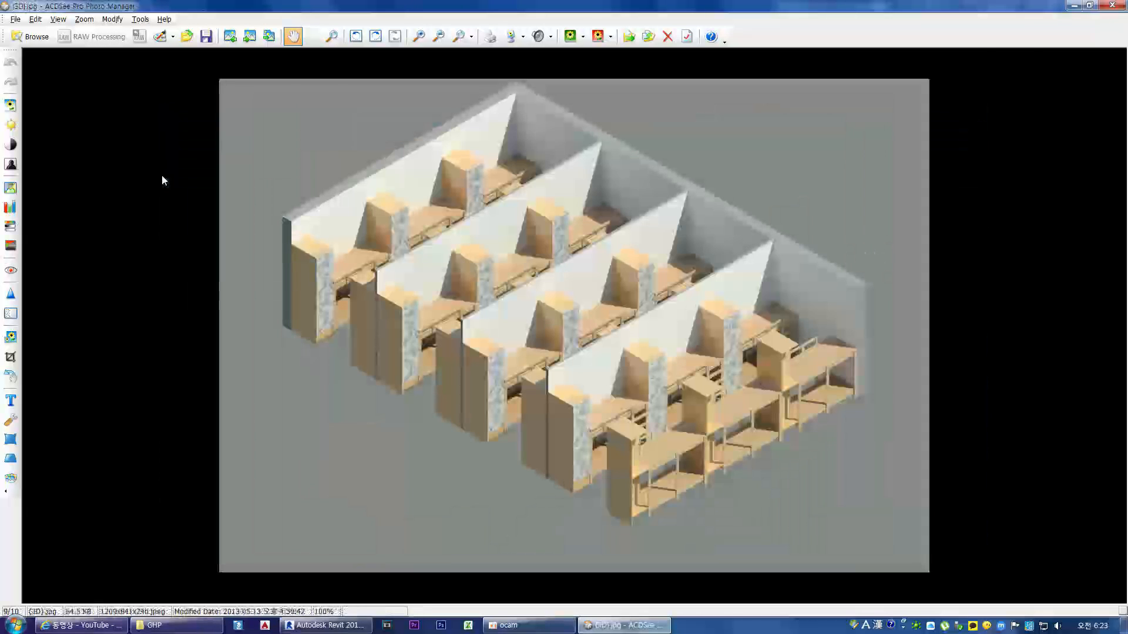
key("Escape")
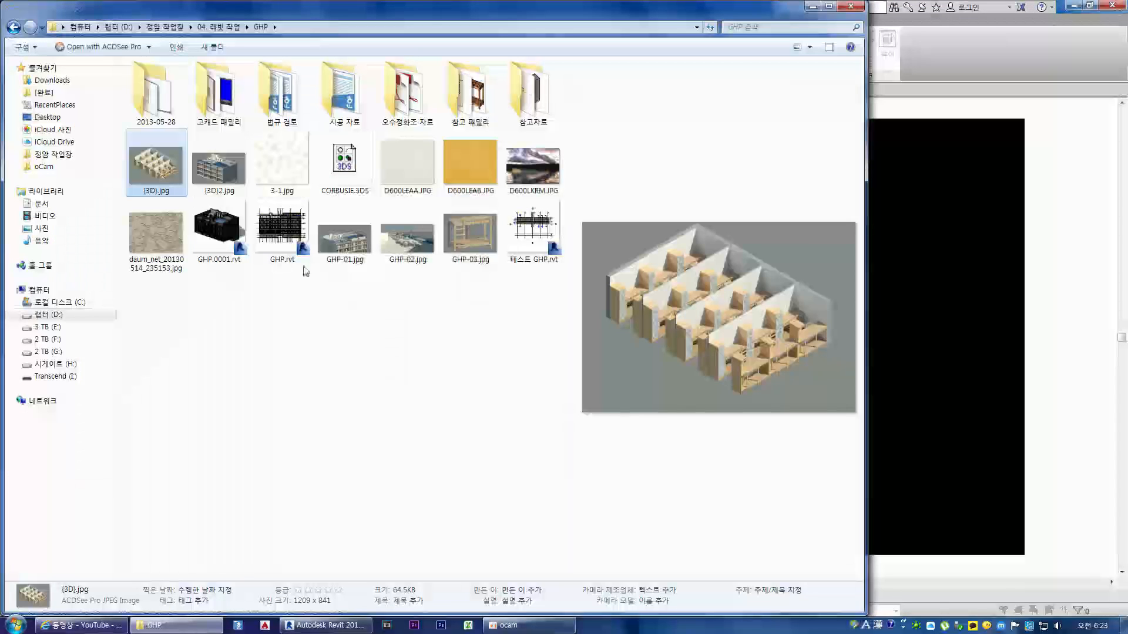
Step: Leave the GHP folder and return to the 정암 작업장 folder
left_click(357, 328)
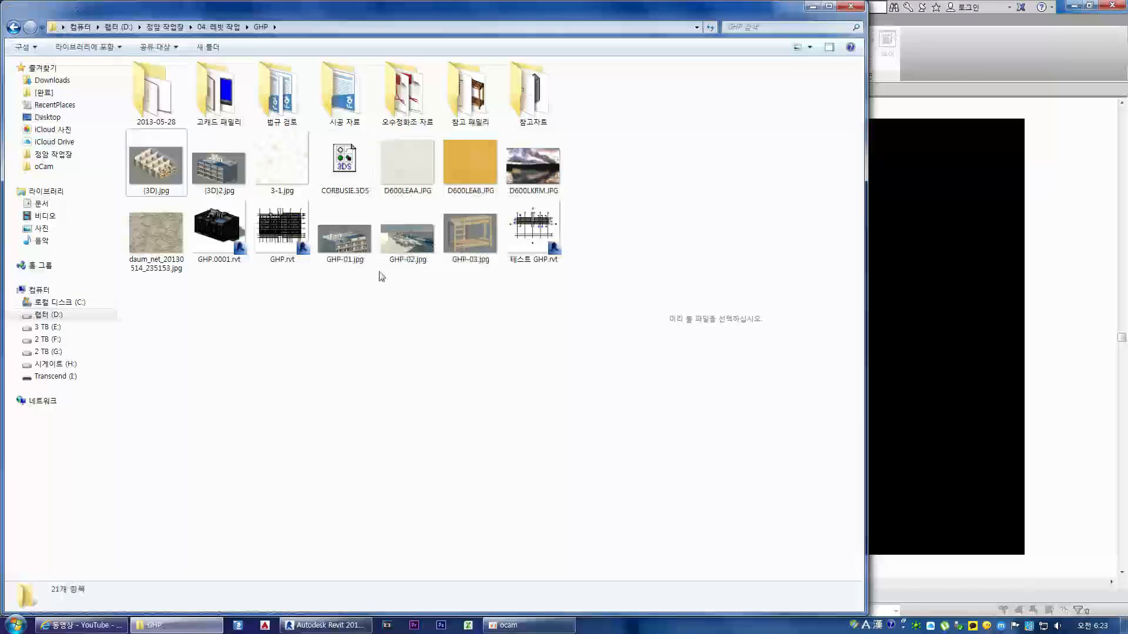
key("BackSpace")
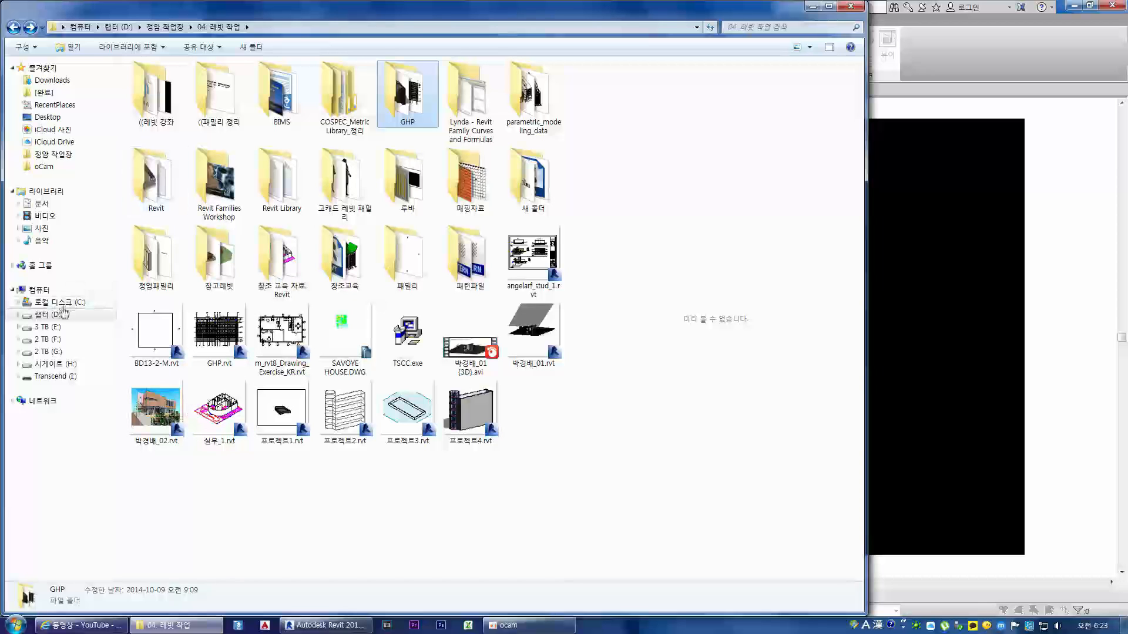
left_click(165, 27)
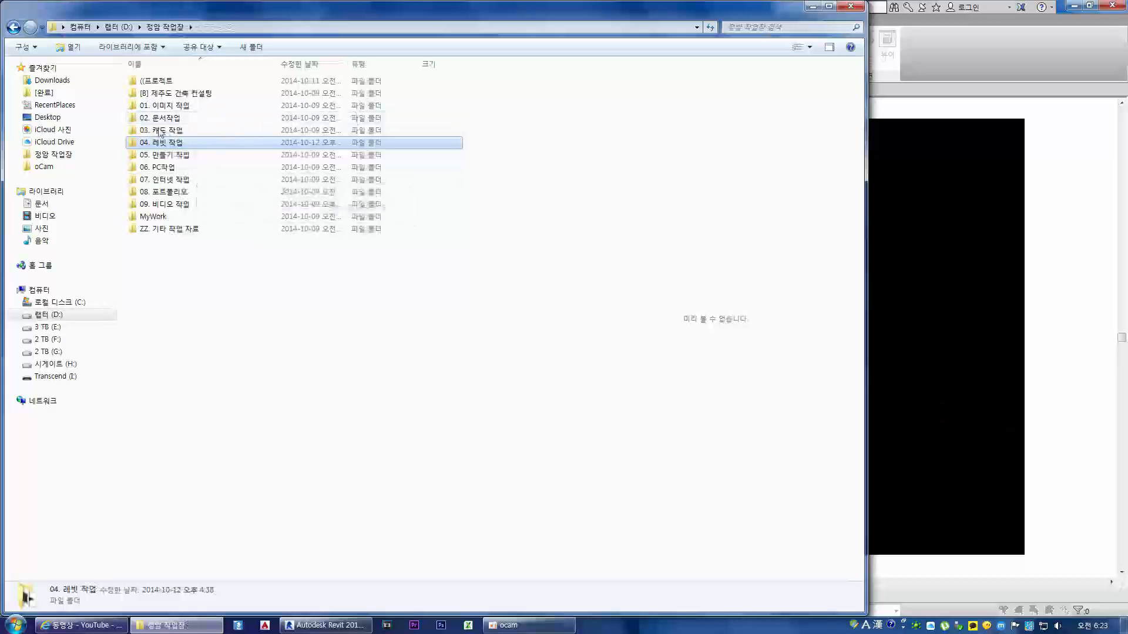
Step: Switch back to Revit, stop the running rendering of 3D 뷰 2, and close the rendering settings
left_click(953, 38)
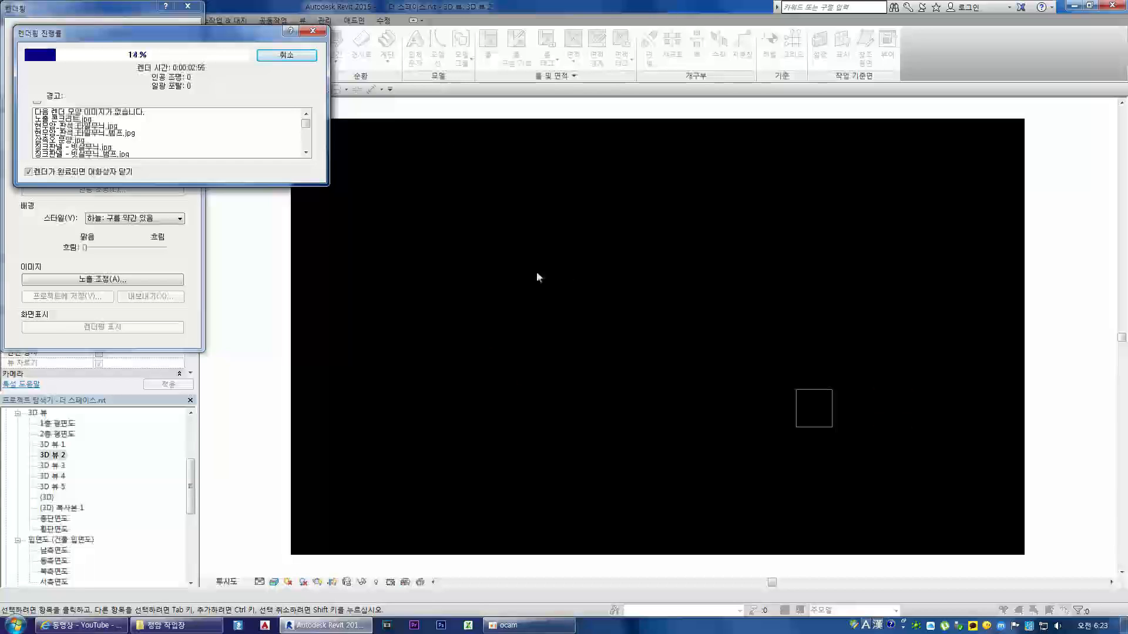
left_click(283, 57)
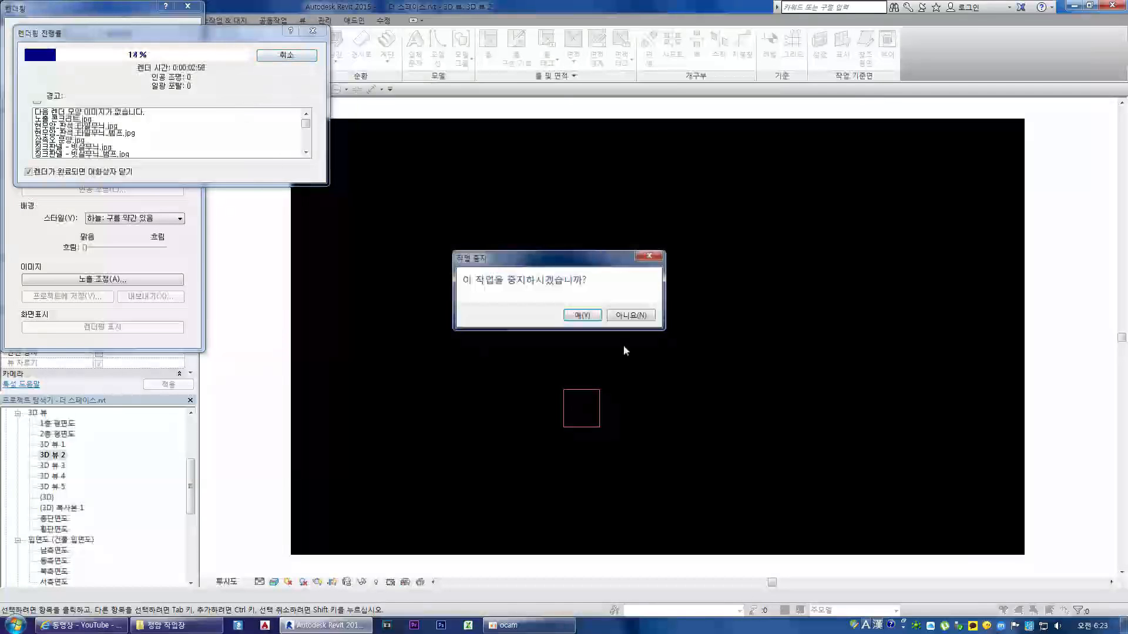
left_click(580, 314)
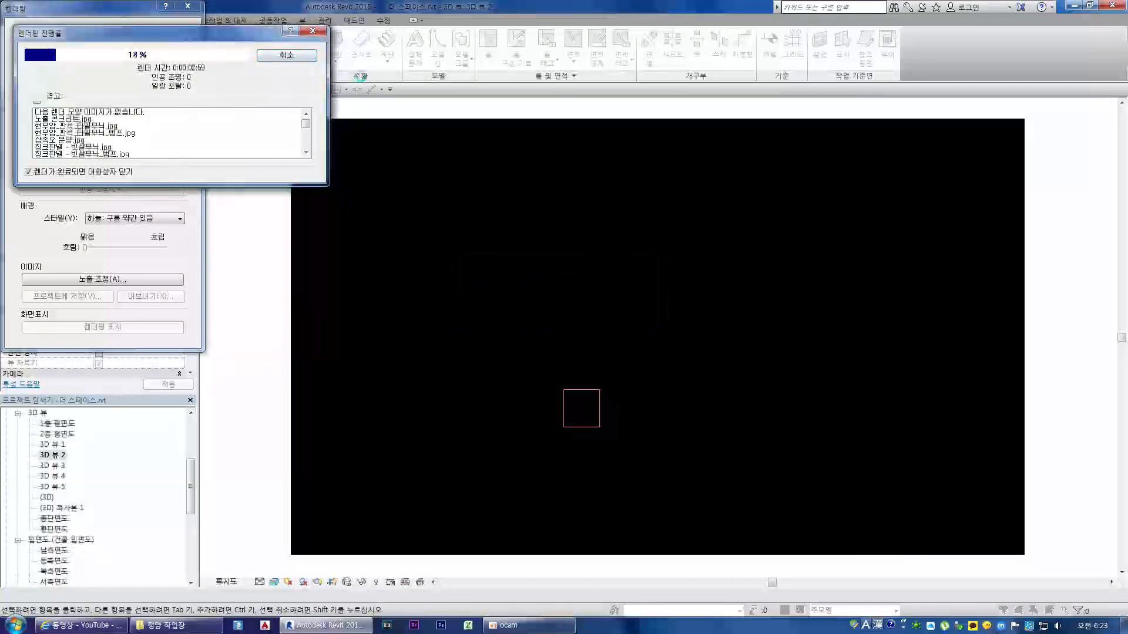
left_click(187, 6)
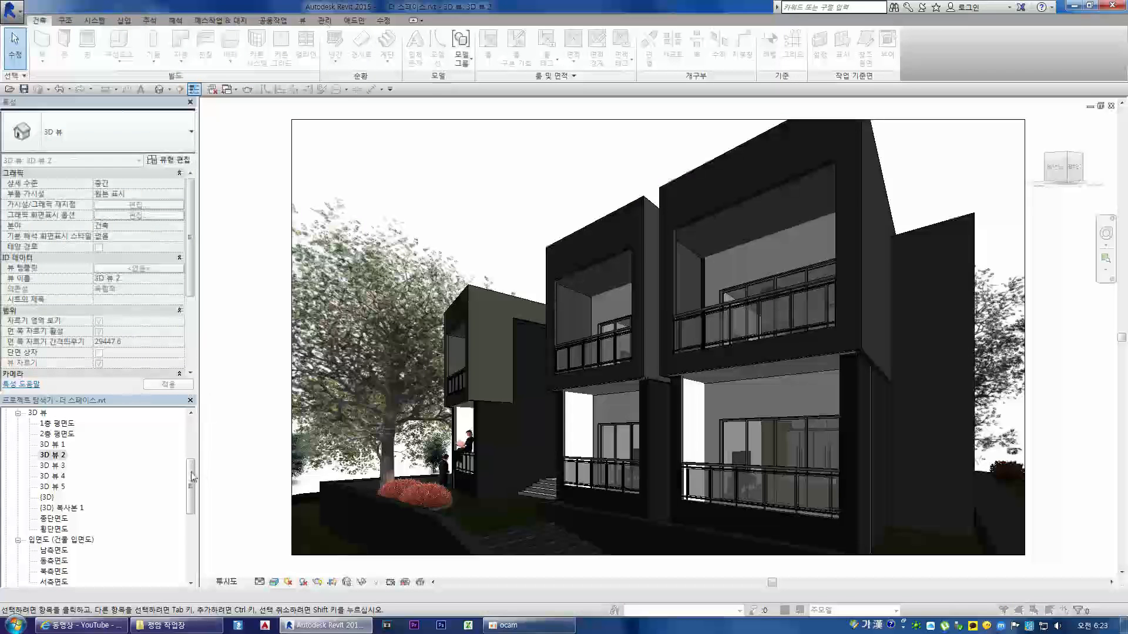
Step: Enlarge the project browser's height so that the saved views under 렌더링 are listed
left_click_drag(191, 473, 191, 498)
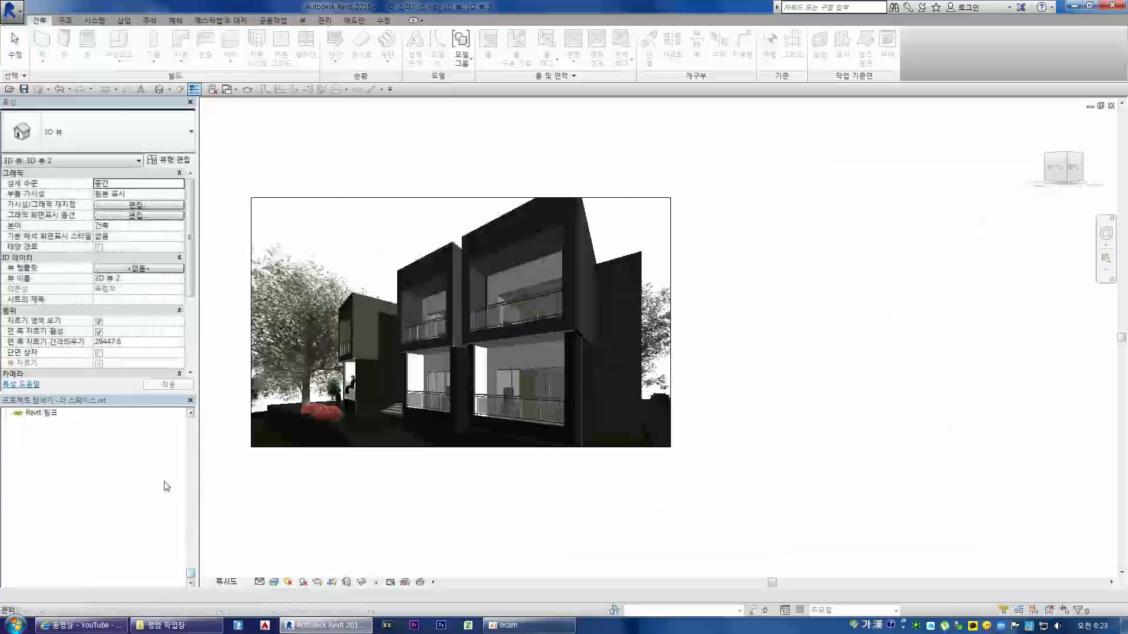
scroll(143, 503, "up", 5)
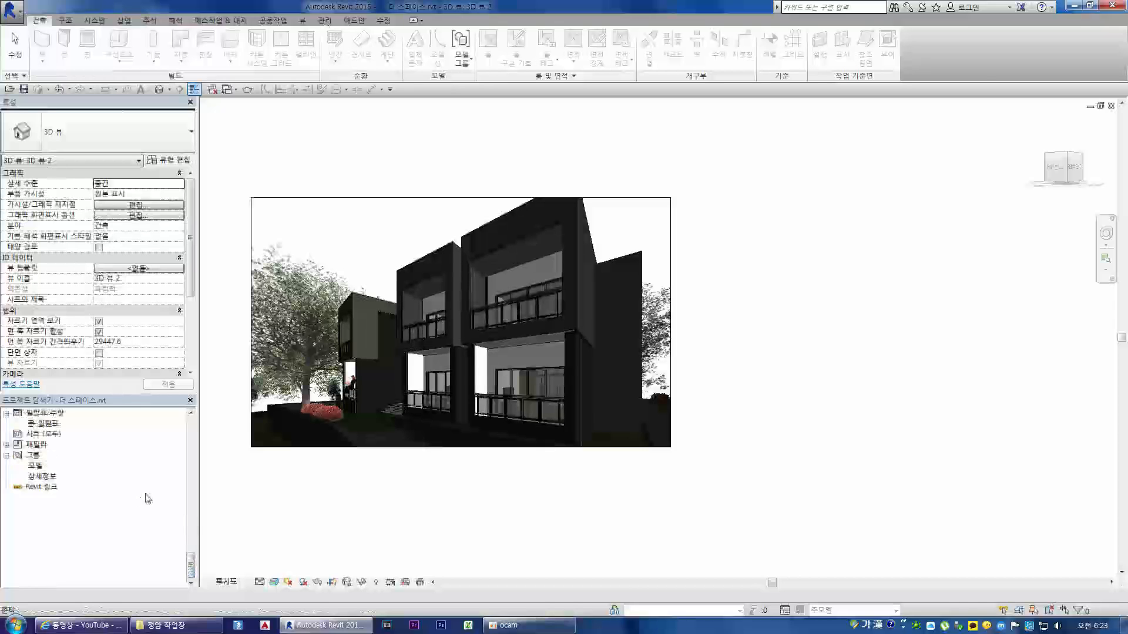
left_click_drag(102, 398, 187, 493)
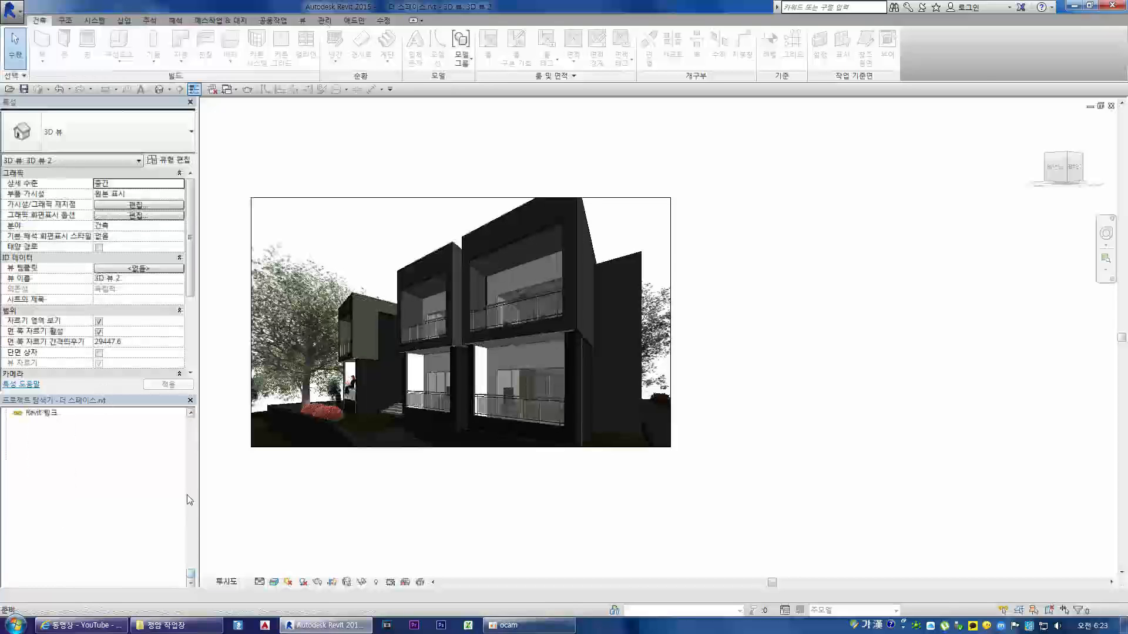
scroll(143, 503, "up", 5)
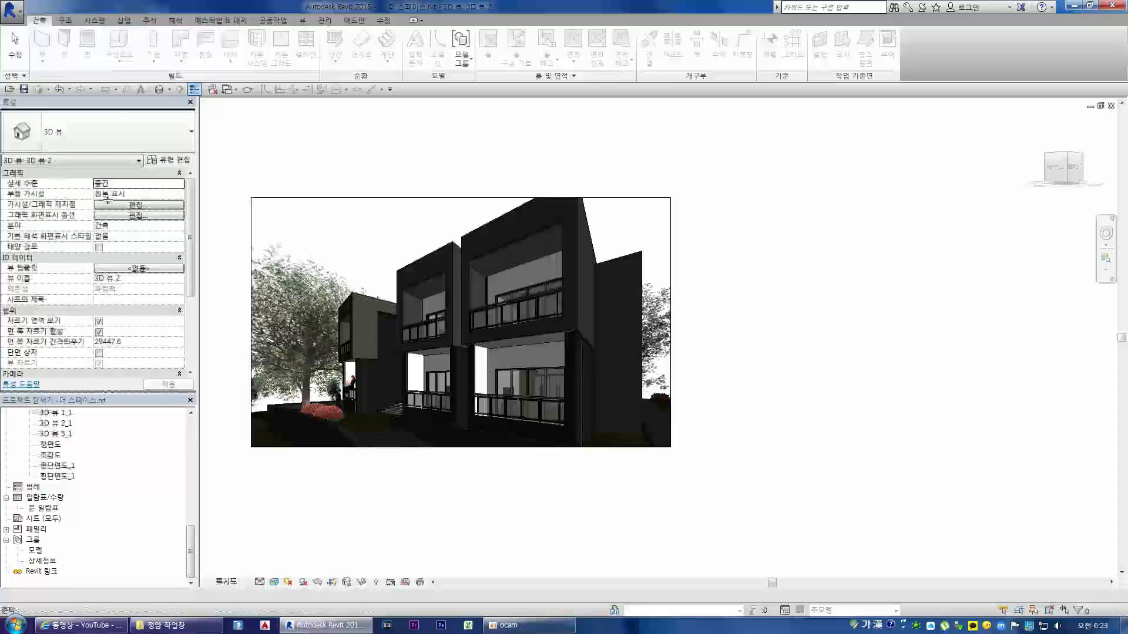
left_click_drag(102, 273, 102, 274)
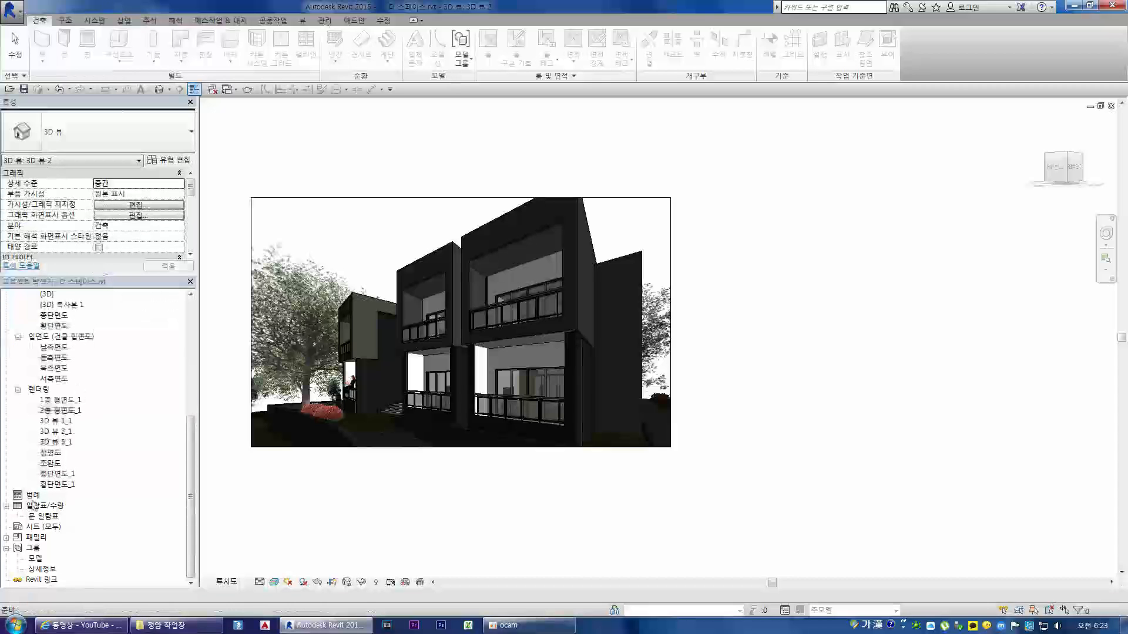
Step: View the saved renderings 1층 평면도_1, 2층 평면도_1, 3D 뷰 1_1 and 3D 뷰 2_1 in turn
double_click(62, 400)
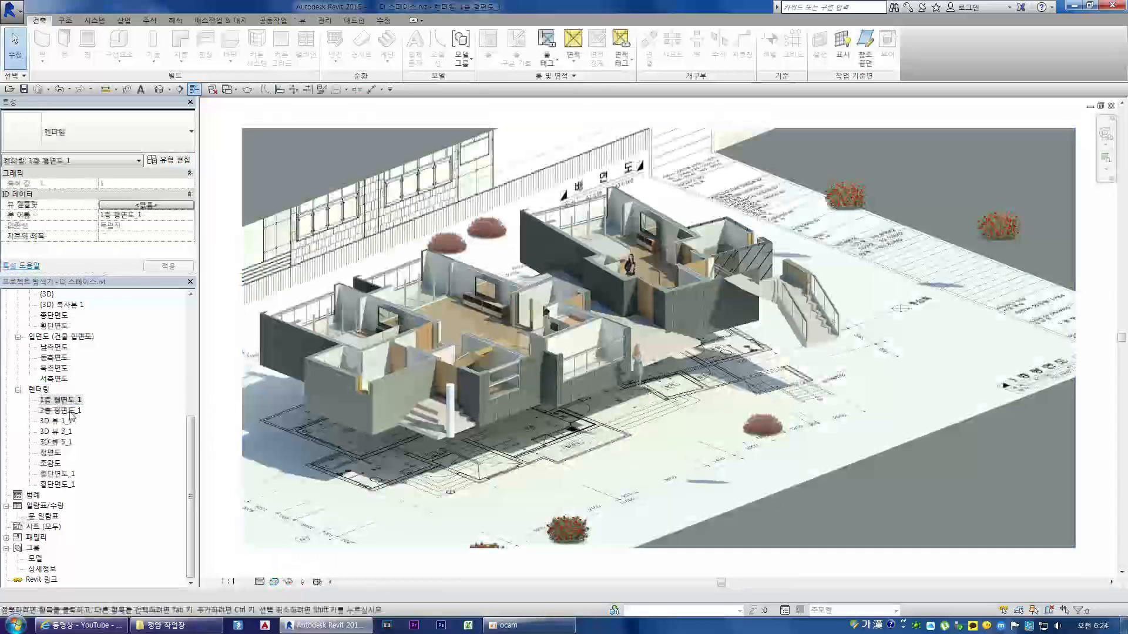
double_click(61, 411)
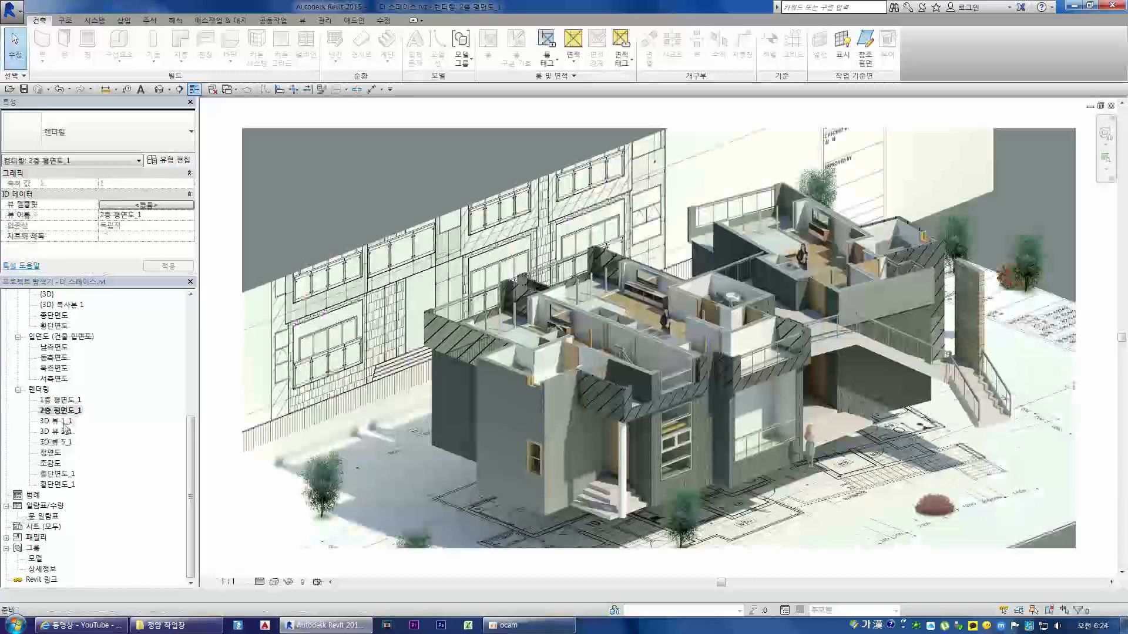
double_click(63, 421)
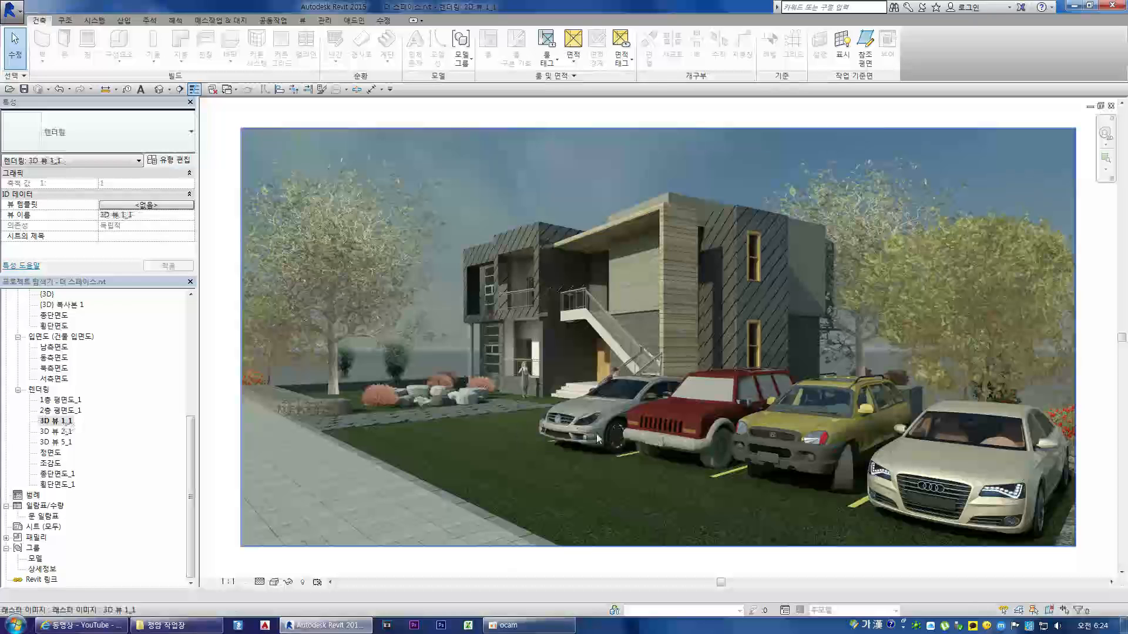
double_click(59, 433)
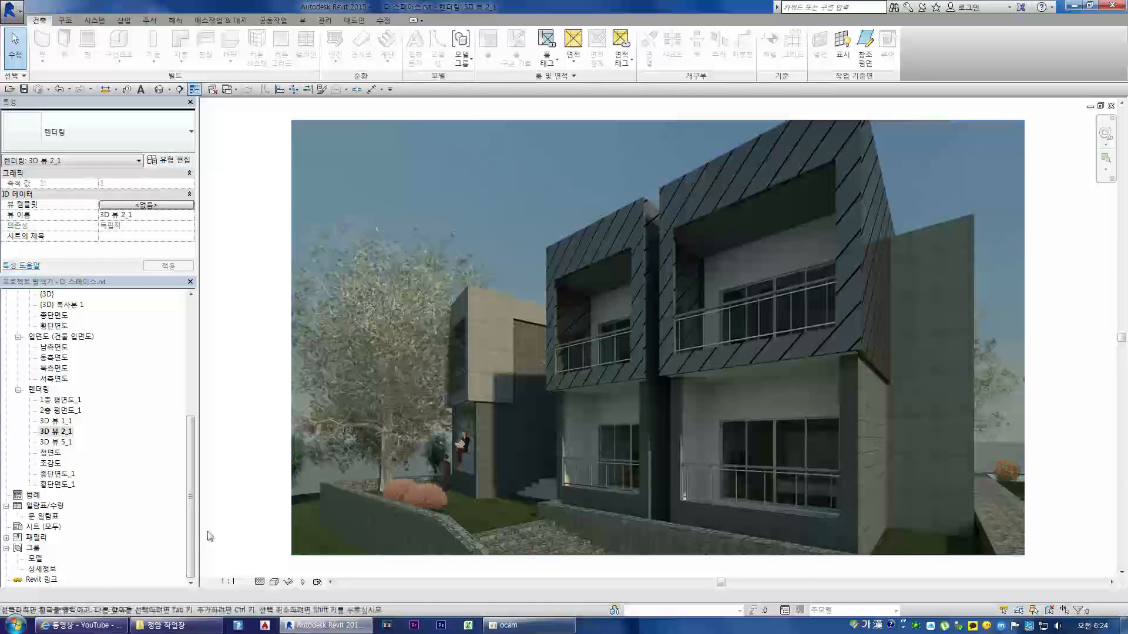
Step: View the remaining saved renderings 3D 뷰 5_1, 정면도, 조감도, 종단면도_1 and 횡단면도_1 in turn
double_click(62, 442)
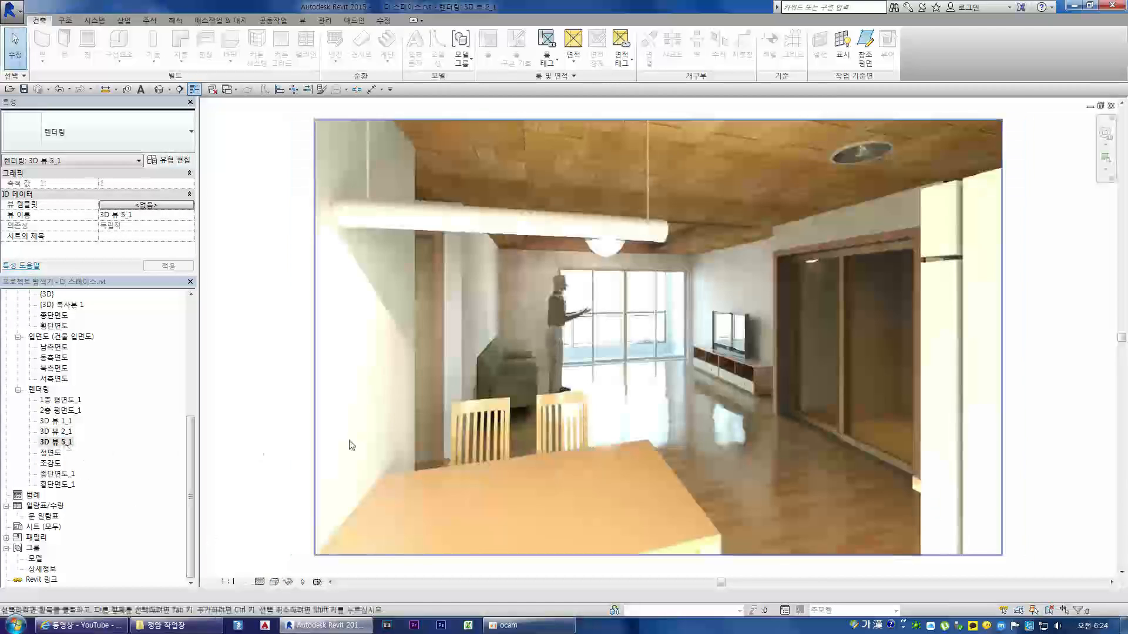
double_click(45, 453)
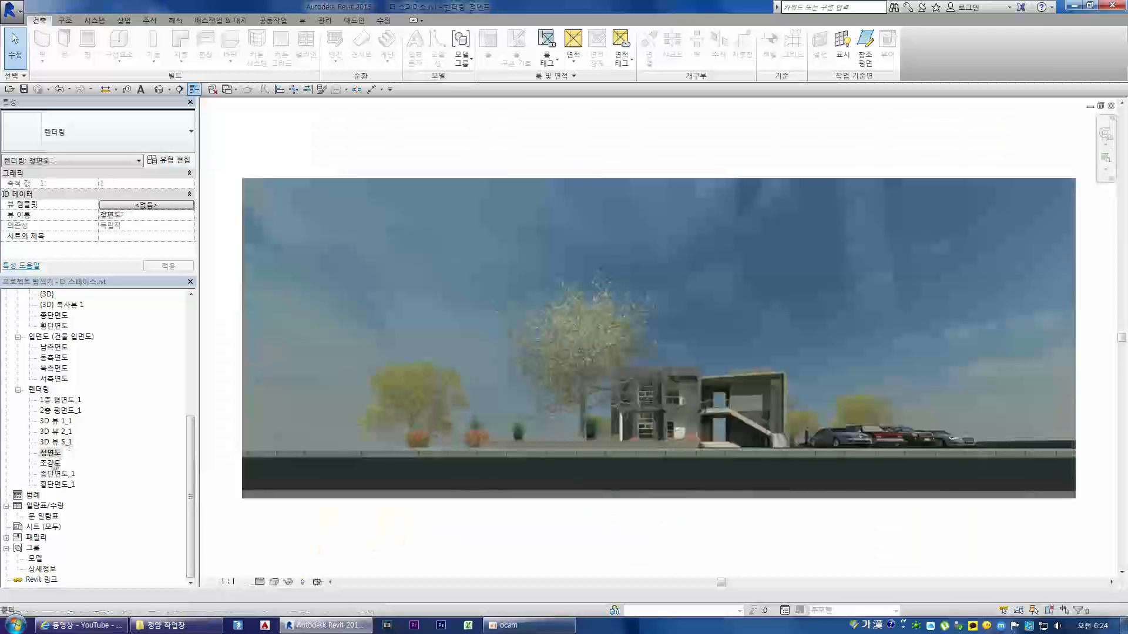
double_click(51, 463)
double_click(58, 474)
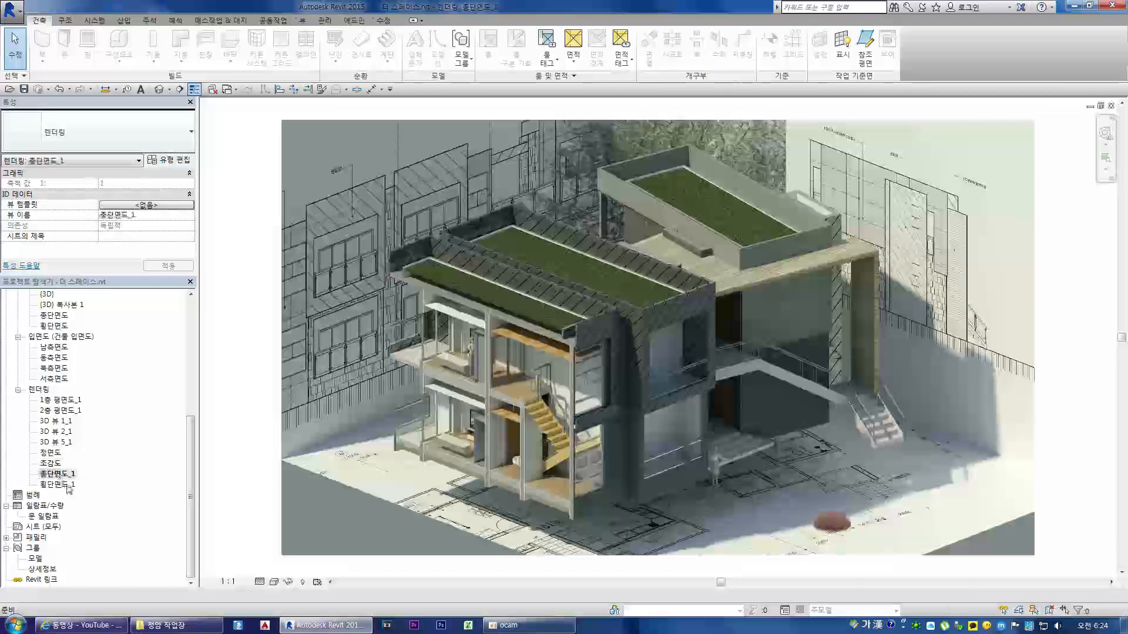
double_click(65, 484)
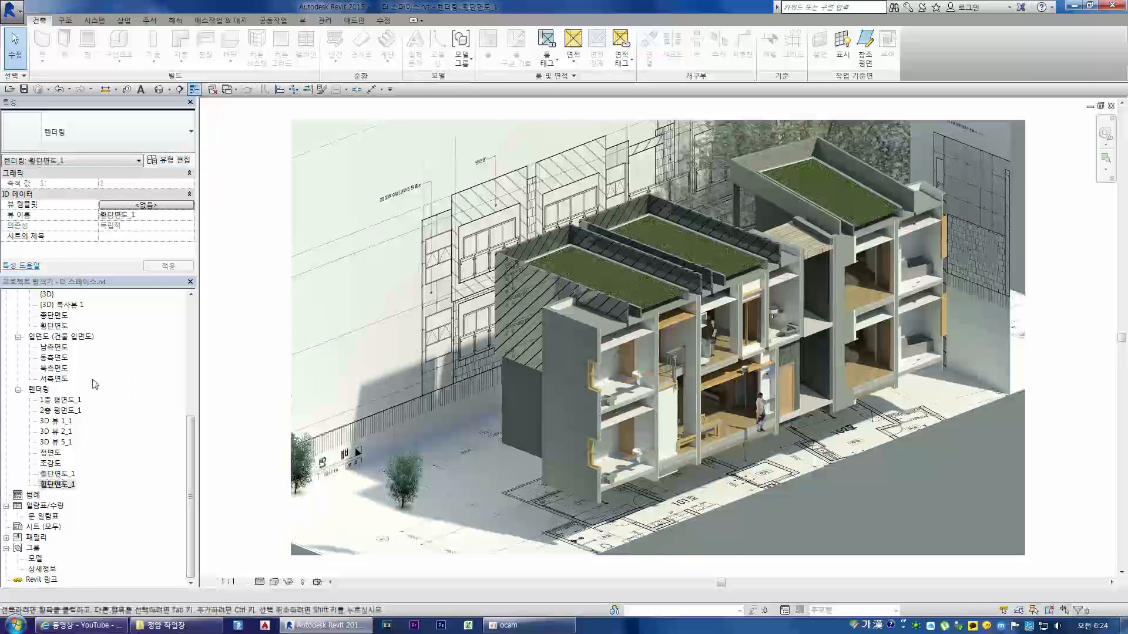
Step: Return to the 종단면도_1 rendering, close the 더 스페이스 project without saving, and open the 대흘리 project
scroll(184, 426, "up", 7)
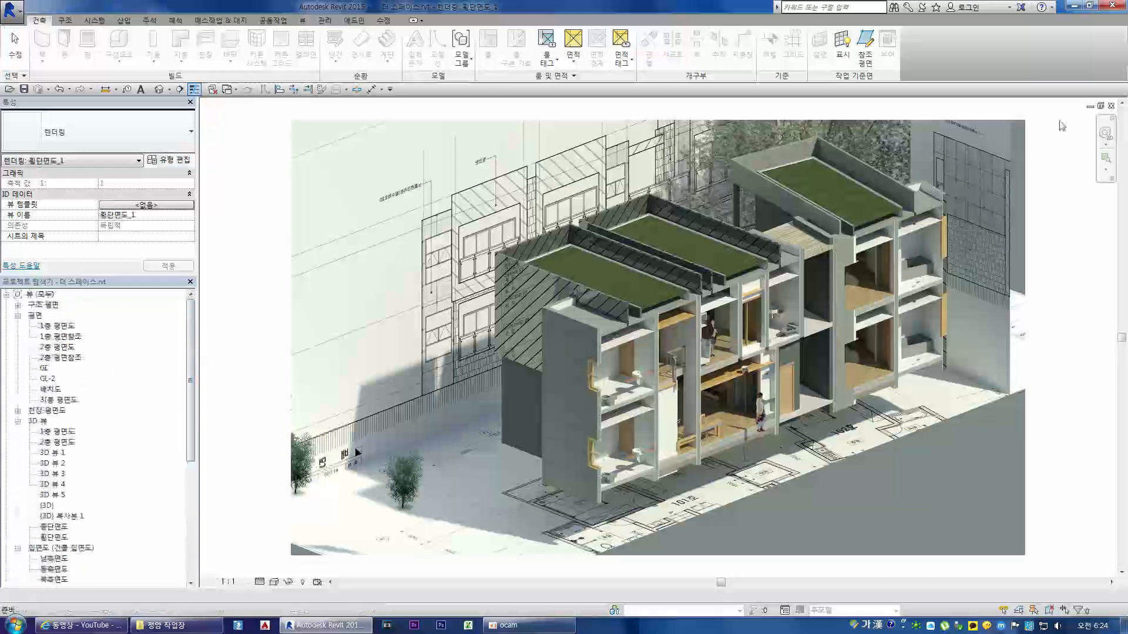
key("ctrl+Tab")
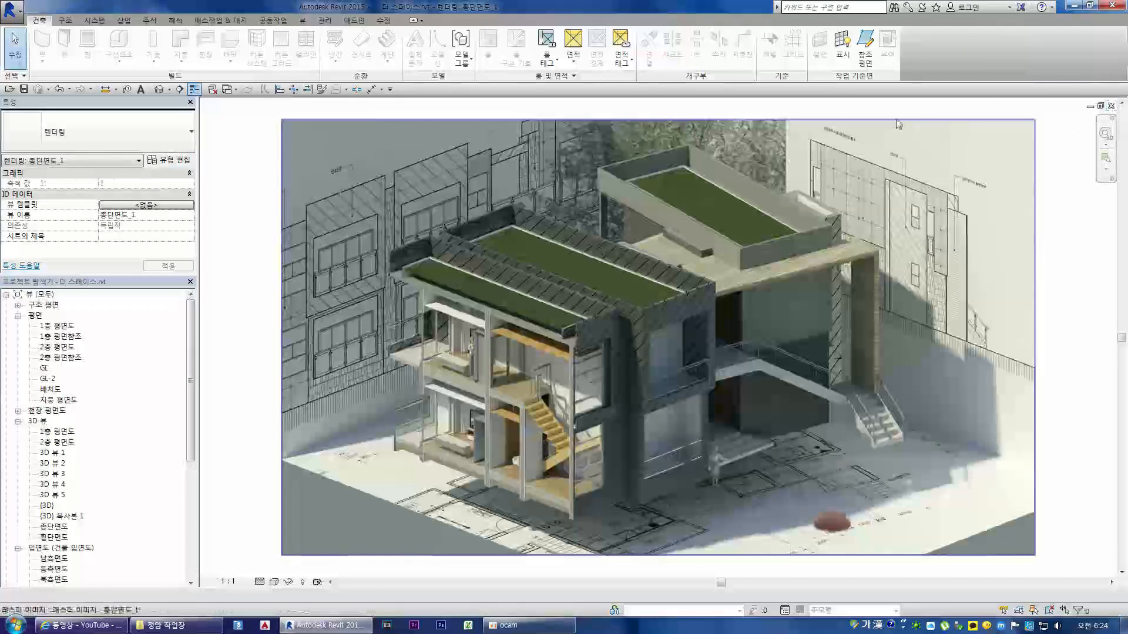
left_click(212, 90)
left_click(1110, 106)
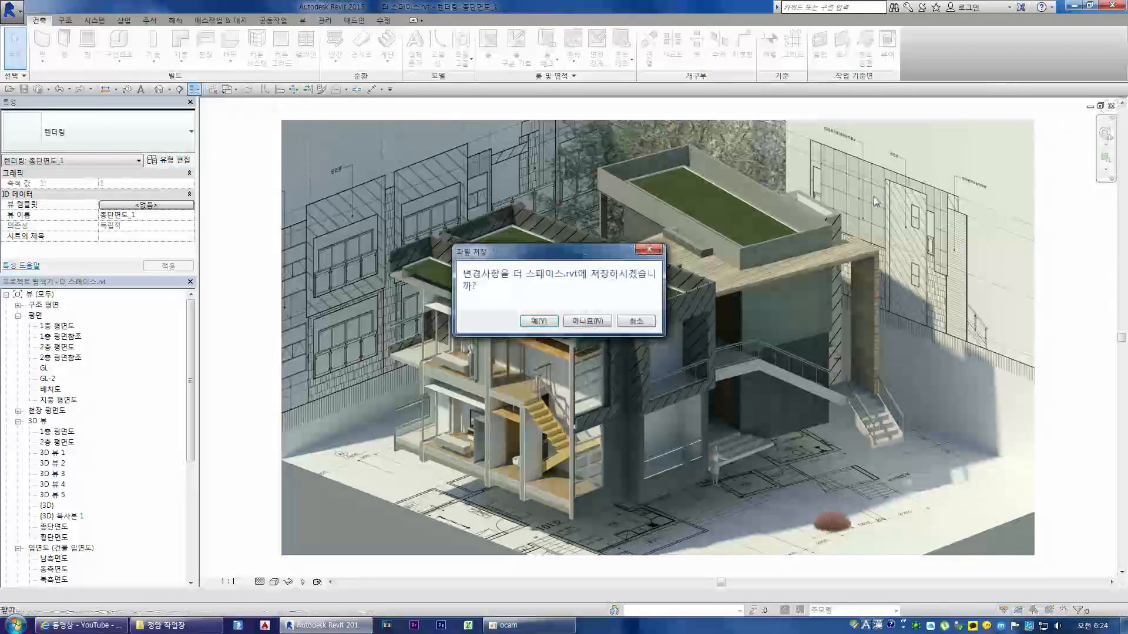
left_click(587, 321)
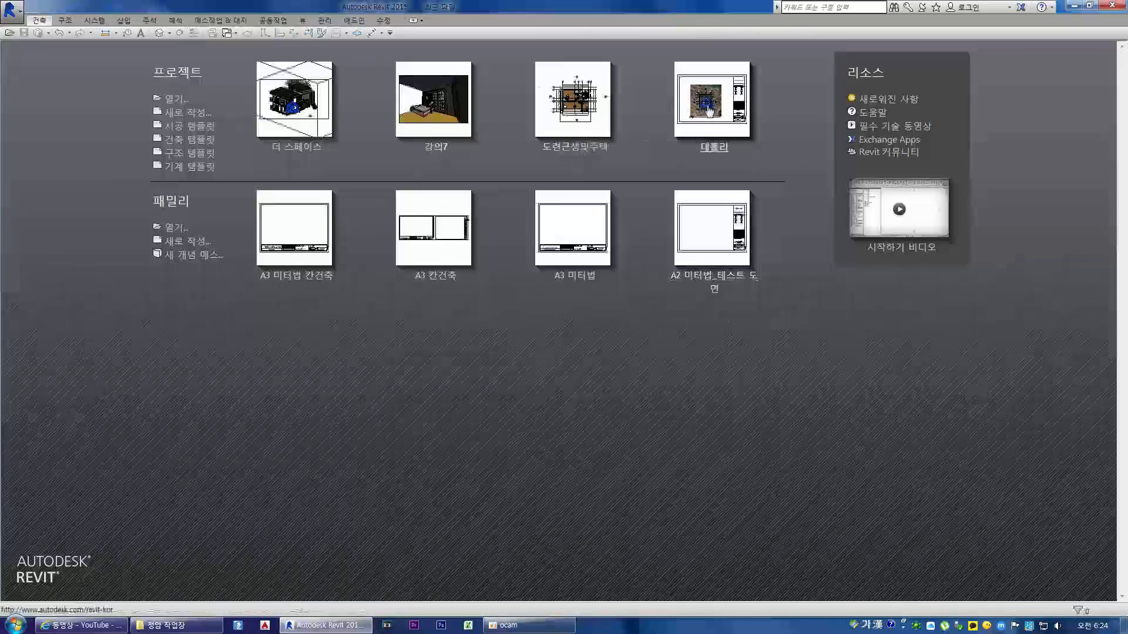
left_click(595, 196)
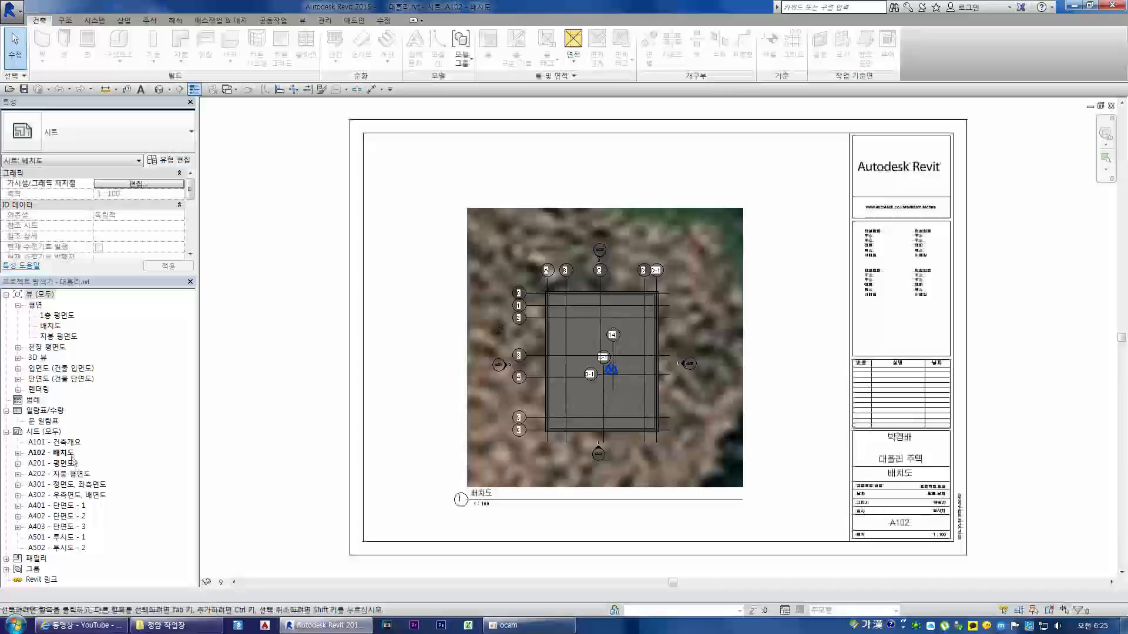
Step: View the overview, plan and elevation sheets A101, A102, A201, A202, A301 and A302 in turn
left_click(70, 443)
double_click(70, 445)
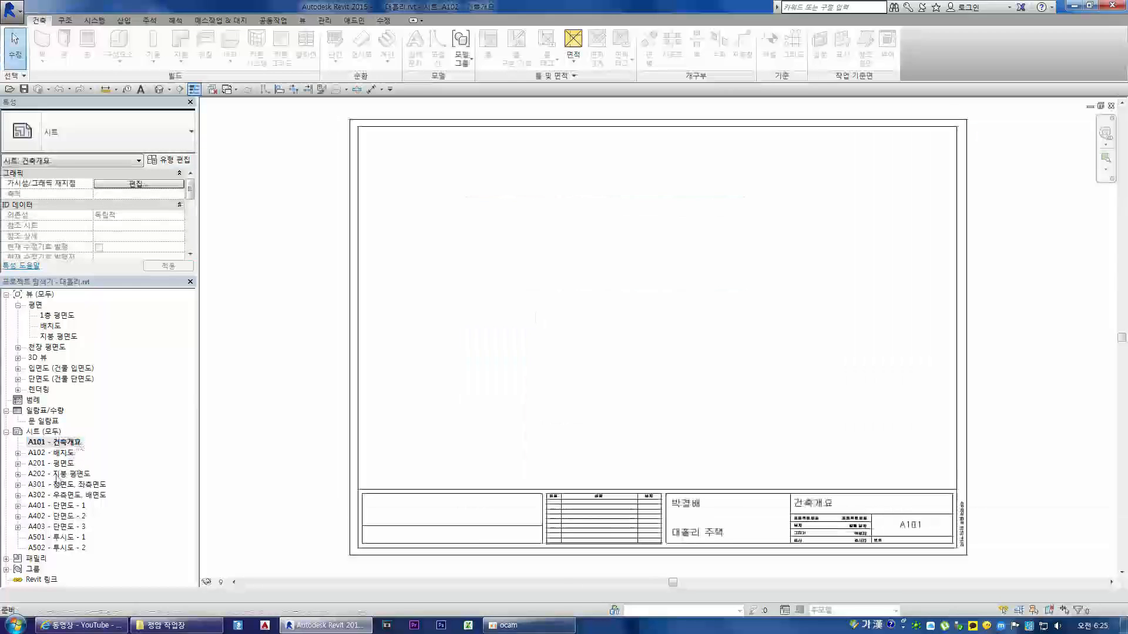
double_click(62, 453)
double_click(69, 464)
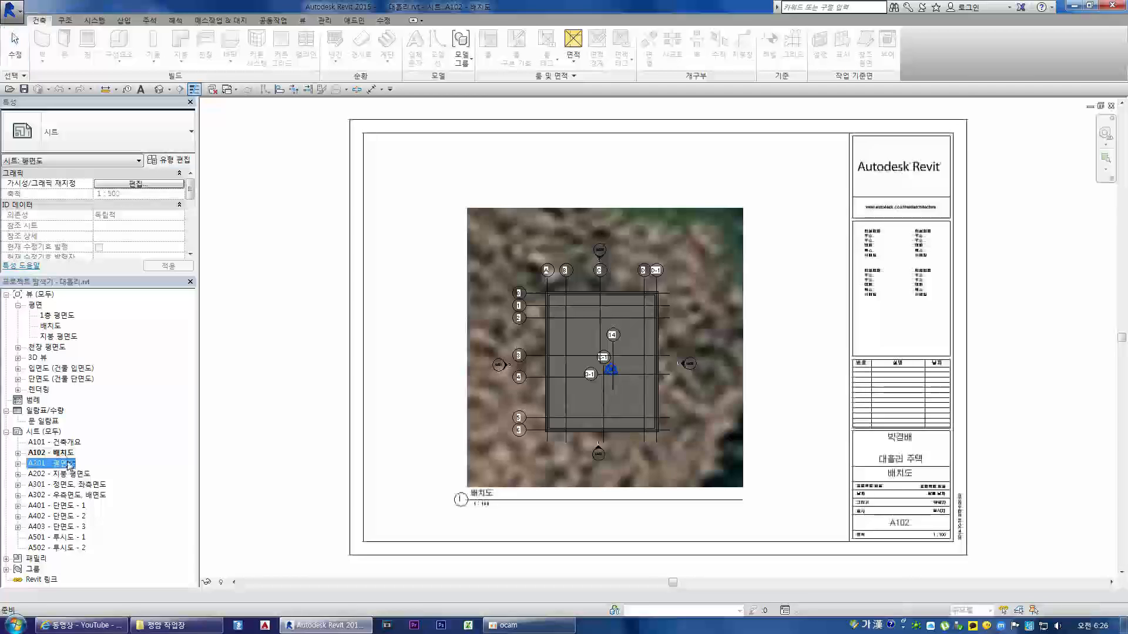
double_click(70, 473)
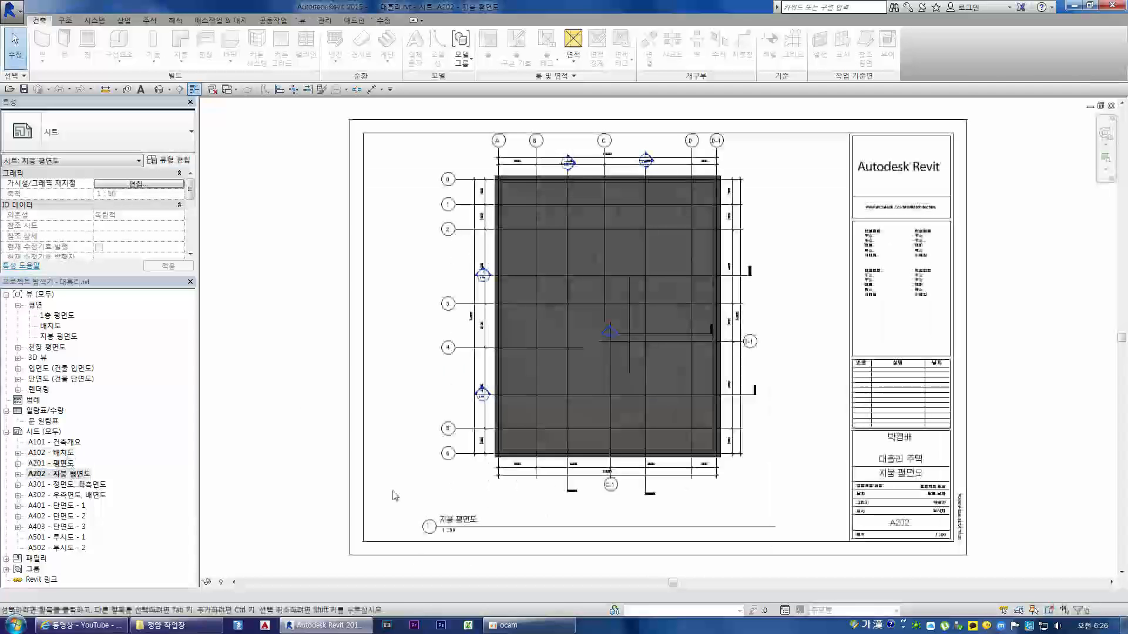
double_click(69, 465)
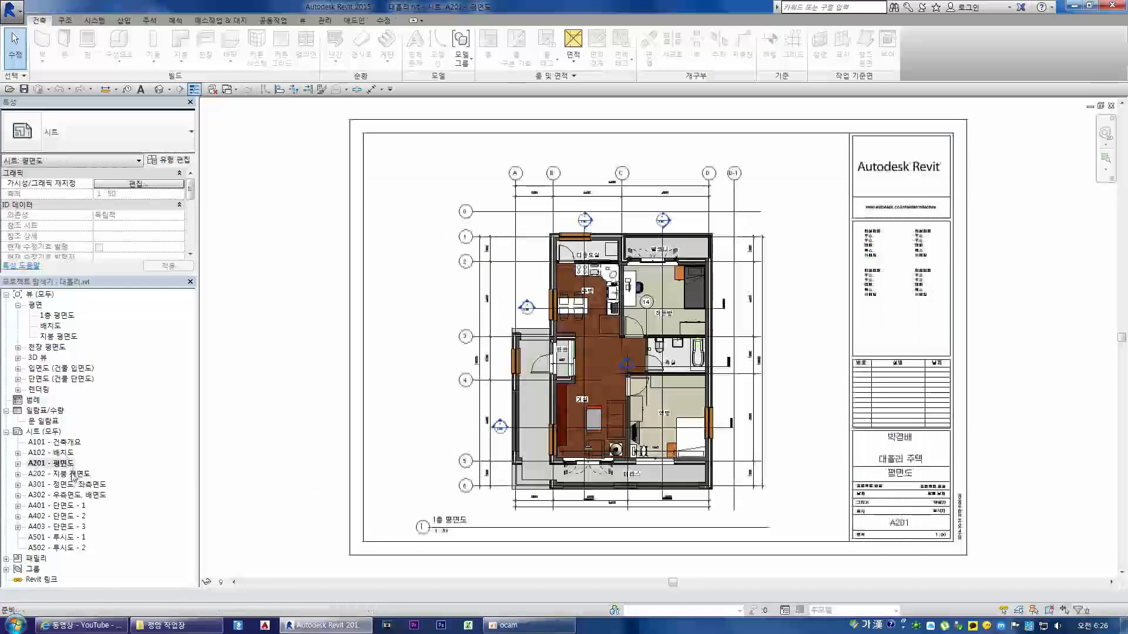
double_click(71, 474)
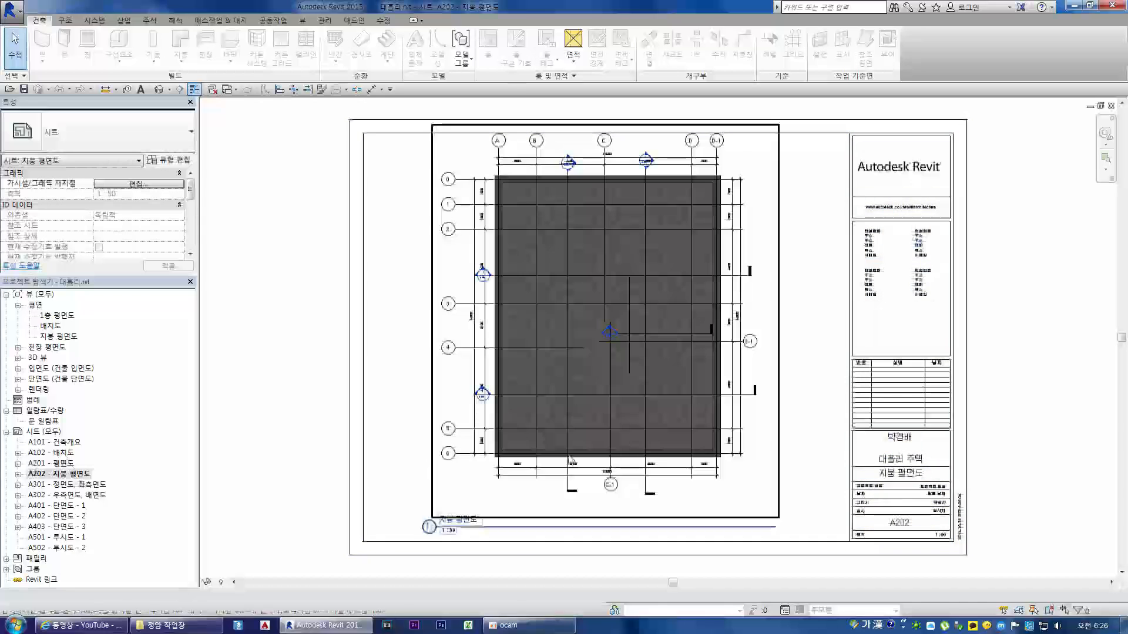
double_click(81, 485)
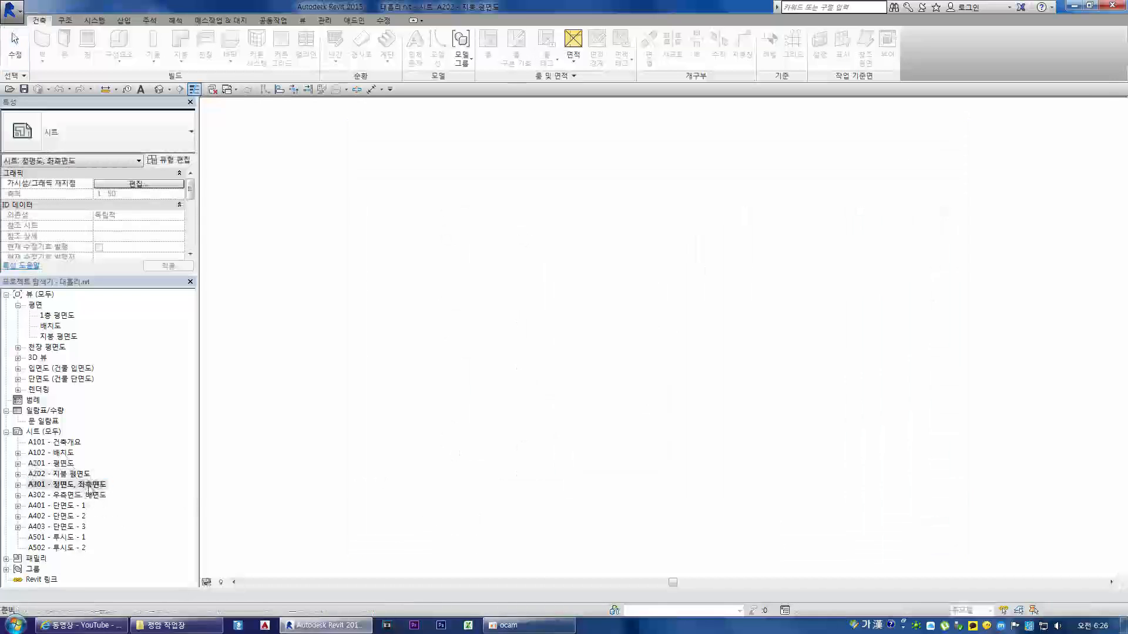
double_click(92, 495)
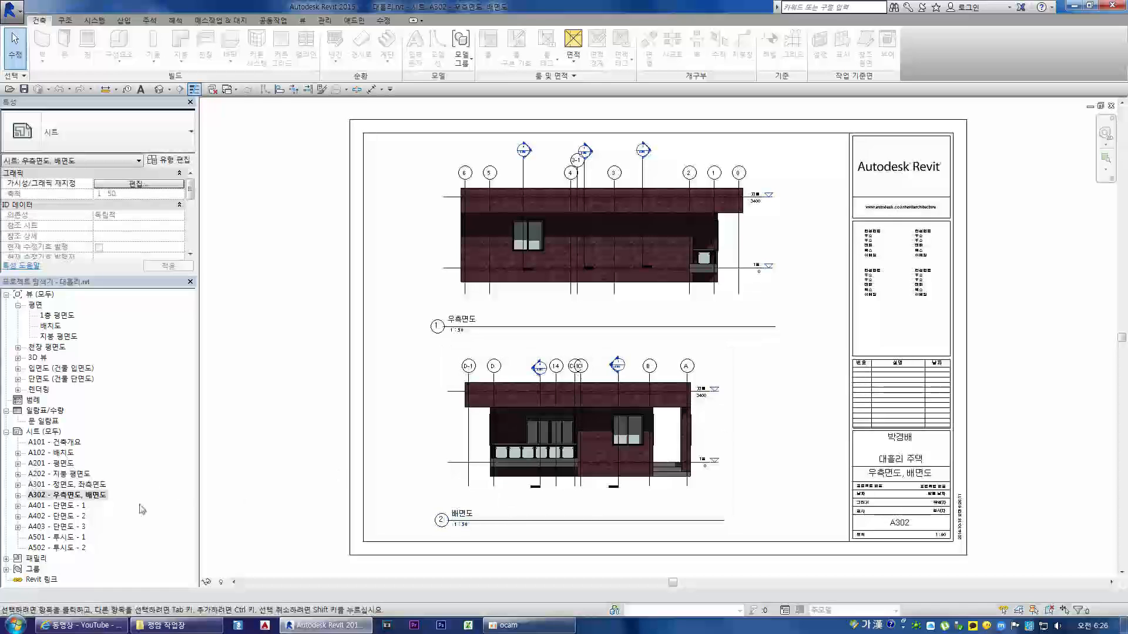
Step: Open sheet A401 - 단면도 - 1 and examine the room interiors and section markers in 단면도 1
double_click(64, 507)
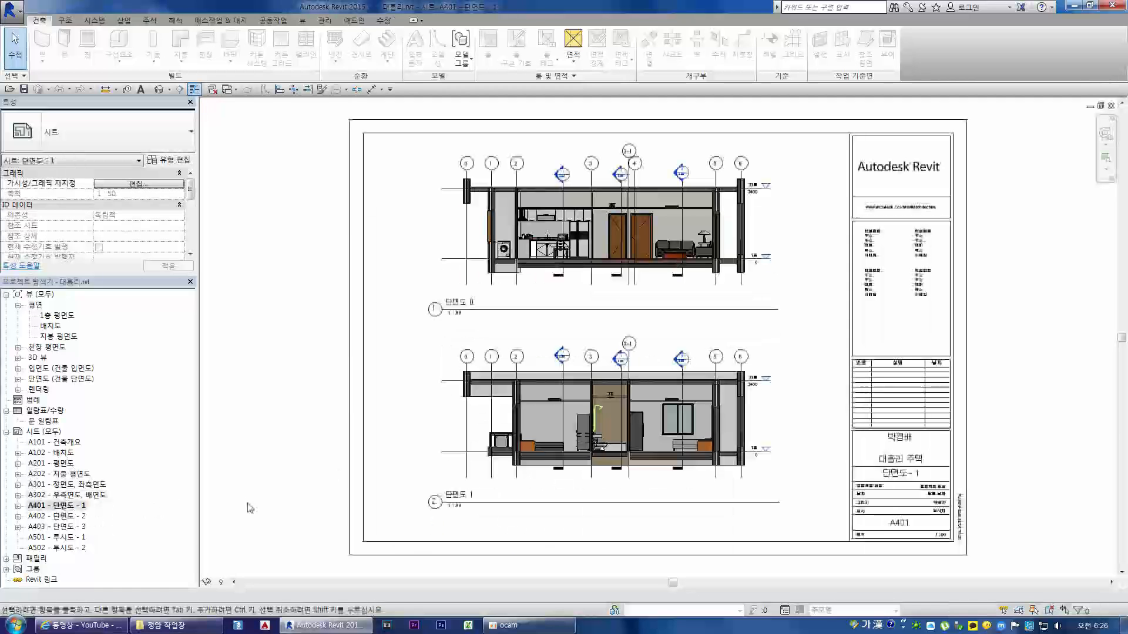
scroll(579, 408, "up", 3)
scroll(580, 407, "up", 1)
scroll(579, 407, "down", 3)
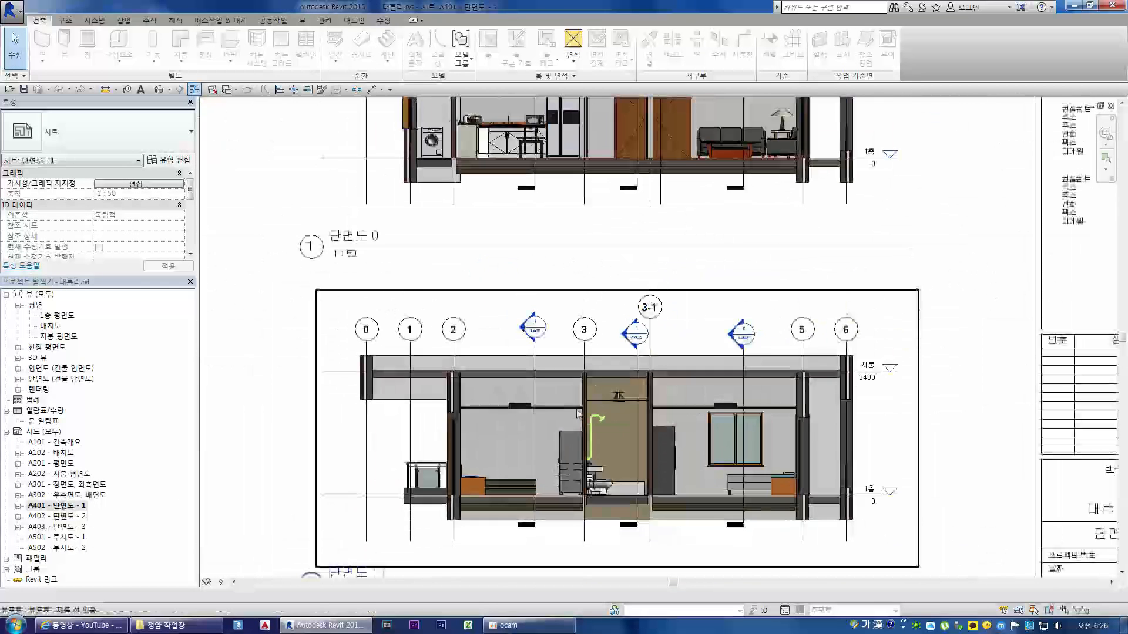
scroll(504, 417, "up", 4)
scroll(504, 417, "up", 1)
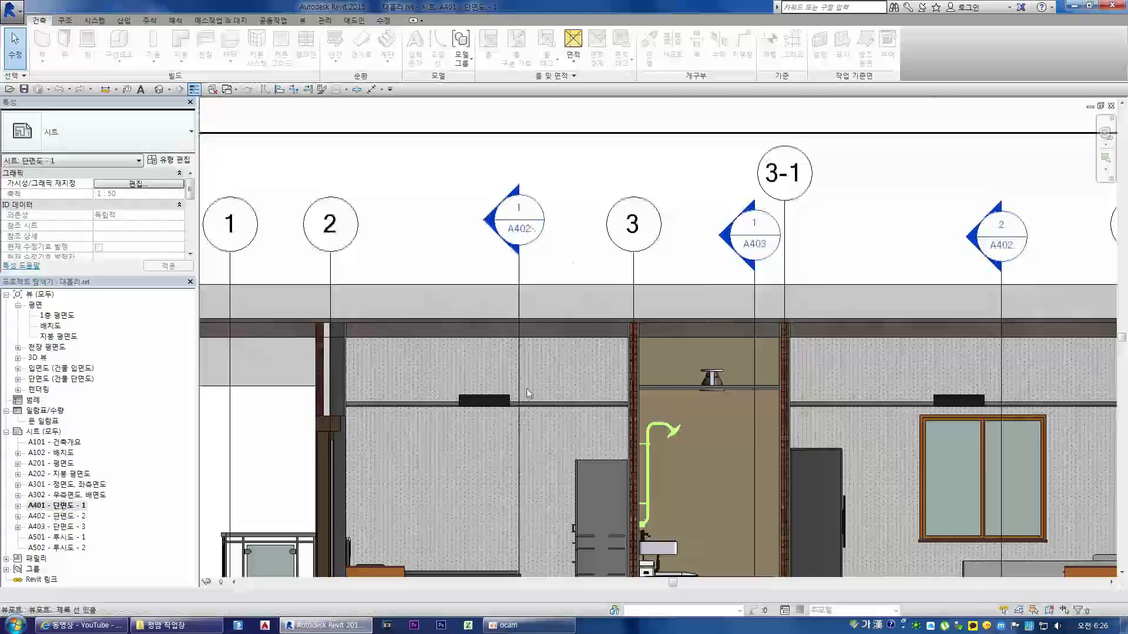
scroll(505, 411, "down", 2)
Step: Open sheet A402 - 단면도 - 2 and examine the furnished interior in 단면도 3 up close
double_click(66, 517)
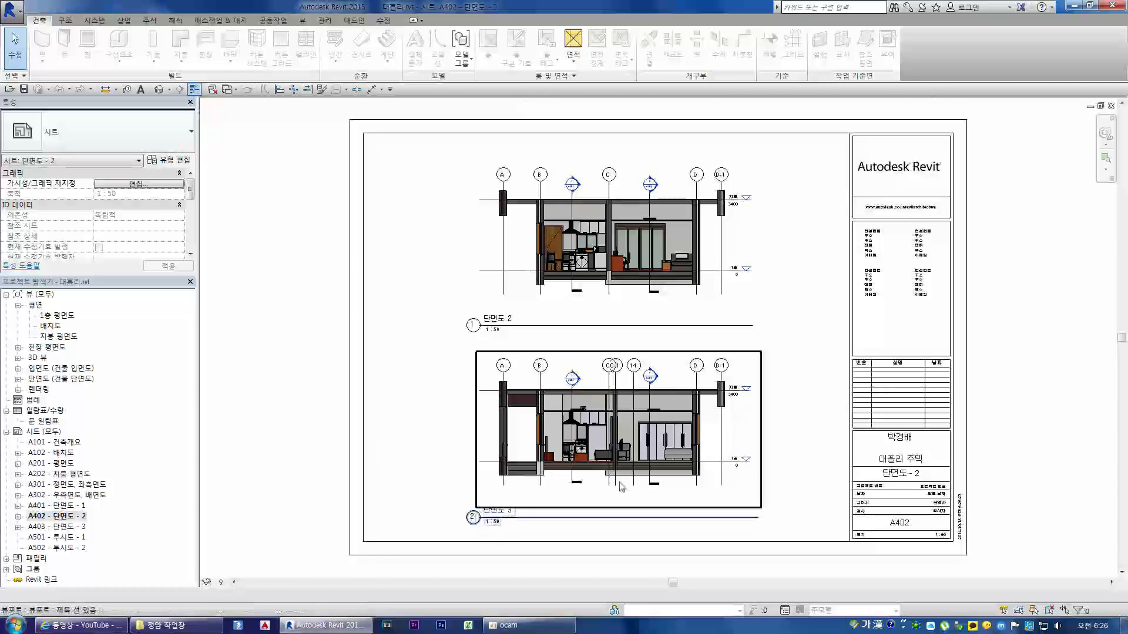
scroll(617, 485, "up", 3)
scroll(541, 477, "down", 4)
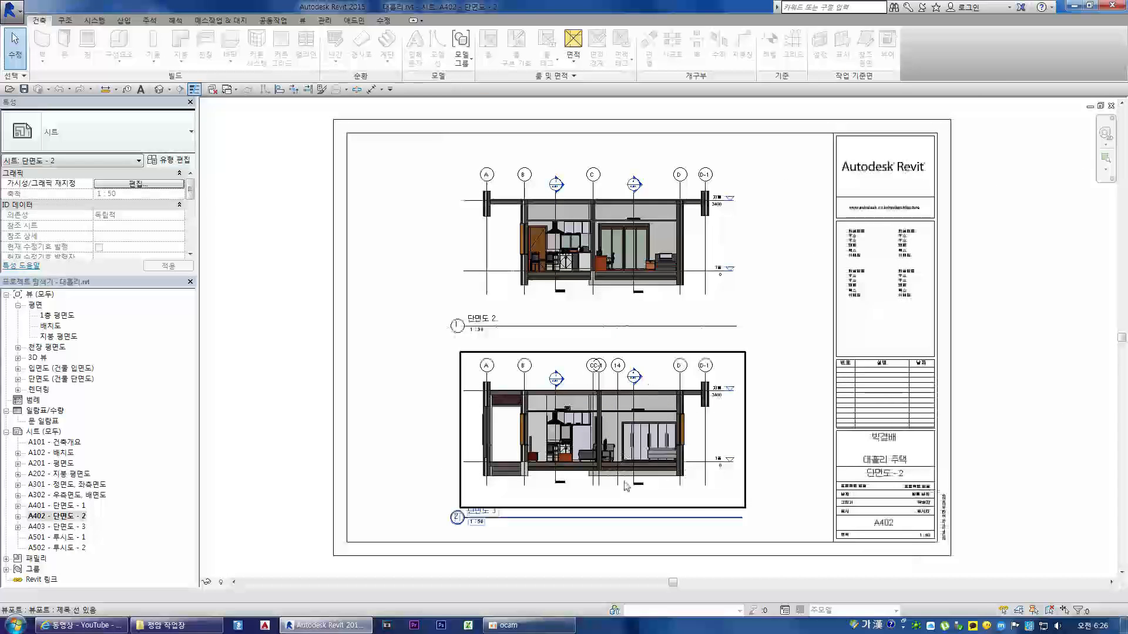
scroll(579, 467, "up", 4)
scroll(593, 481, "down", 2)
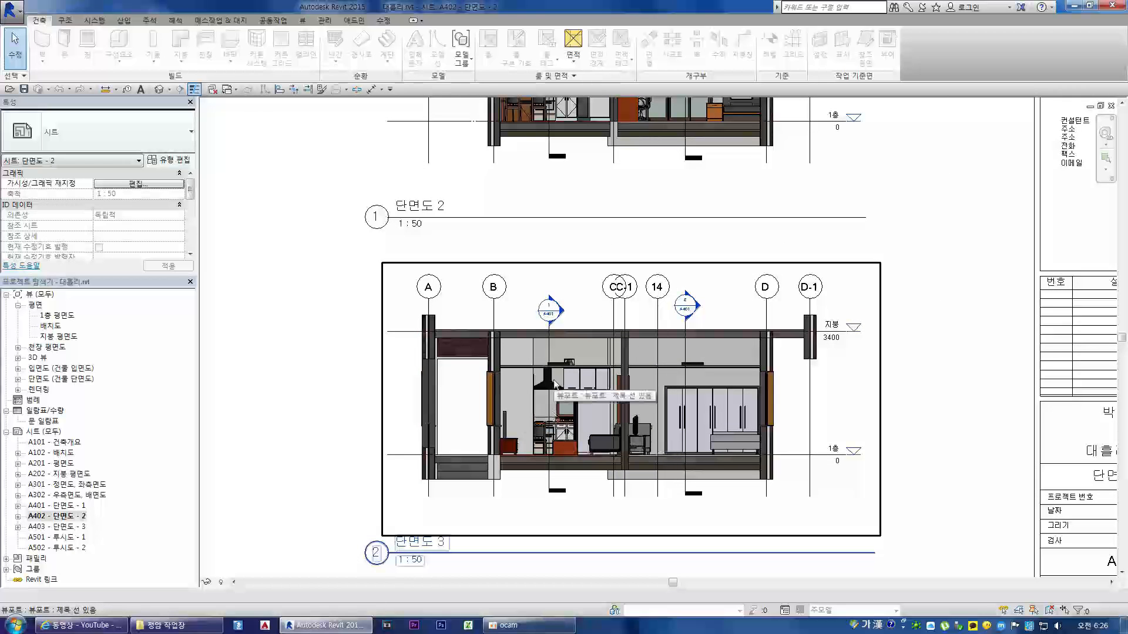
scroll(521, 394, "down", 3)
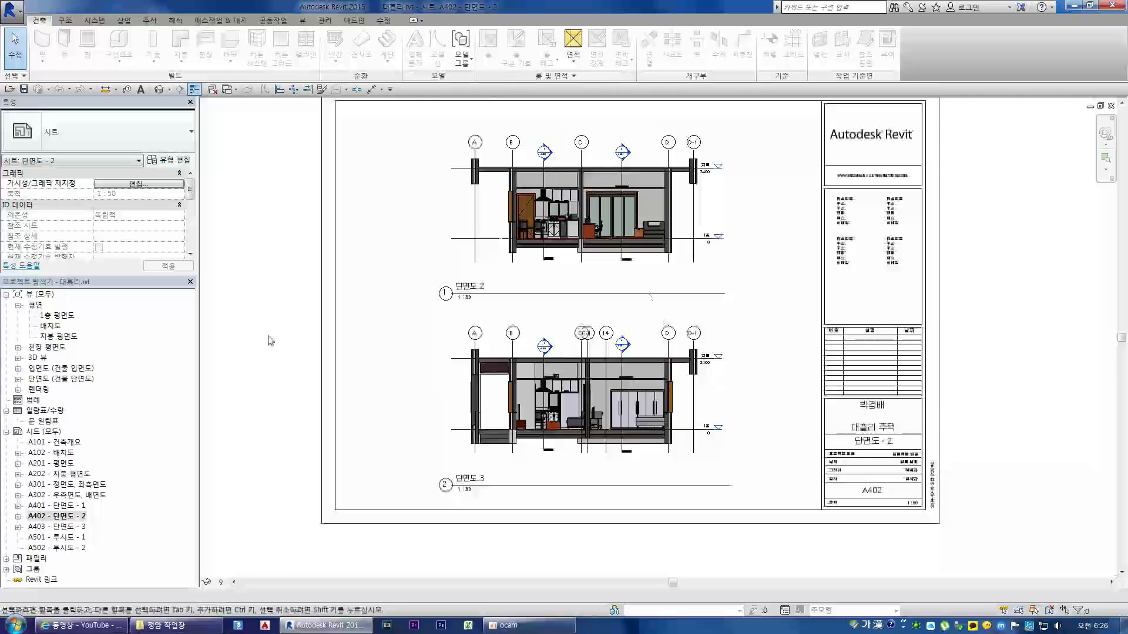
scroll(537, 397, "up", 3)
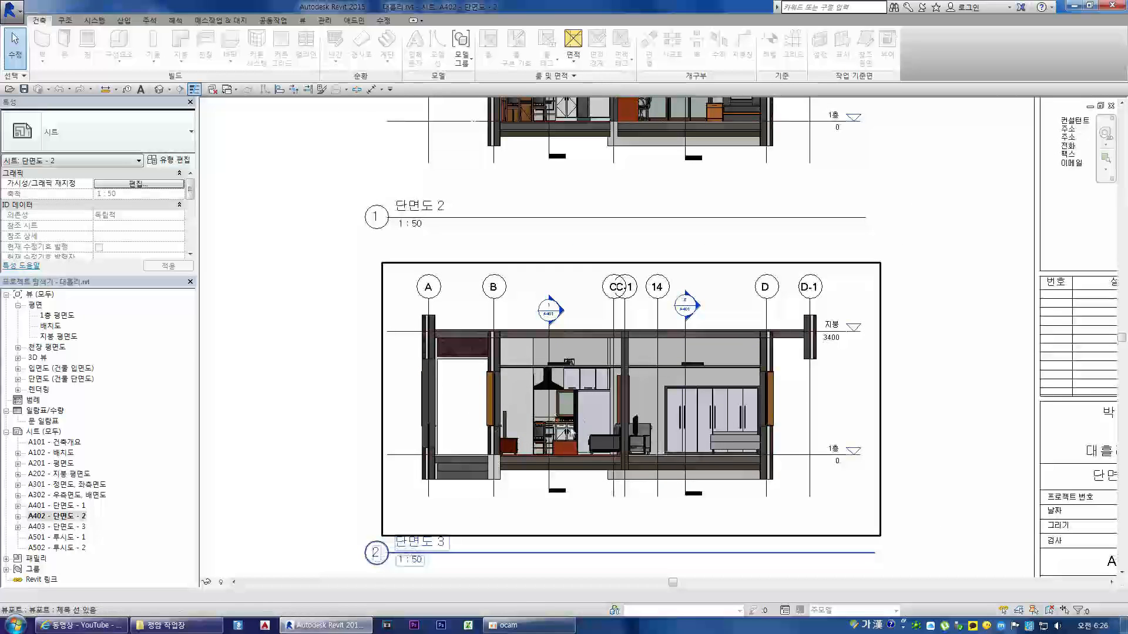
scroll(557, 380, "down", 3)
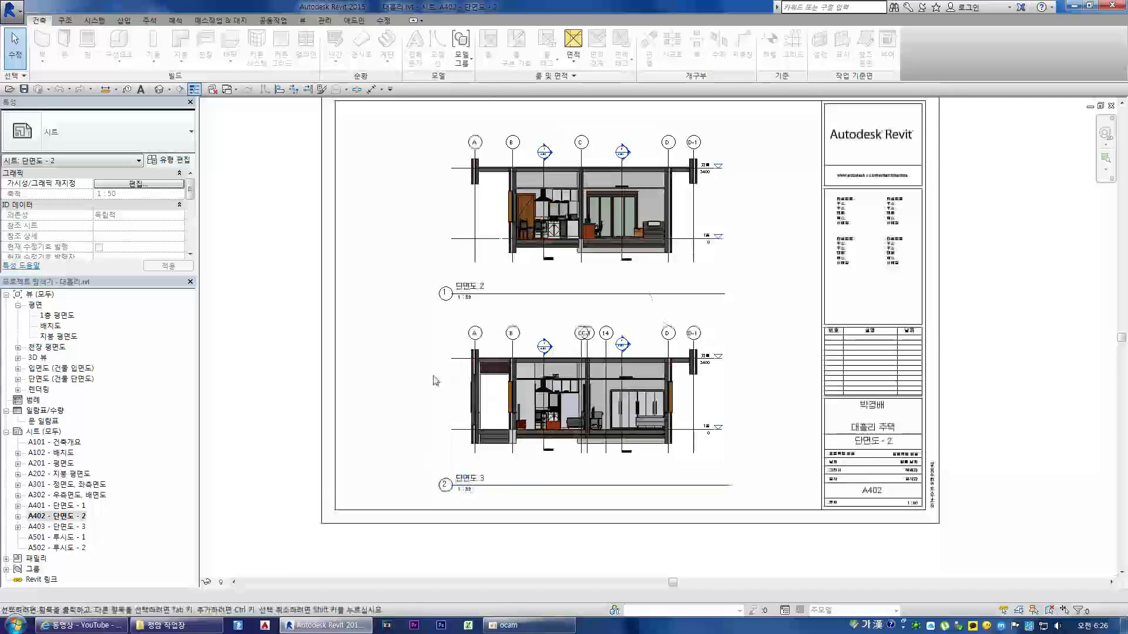
Step: View the 1층 평면도 floor plan, expand the 렌더링 group, and open its 3D 뷰 1_1 rendering
double_click(66, 316)
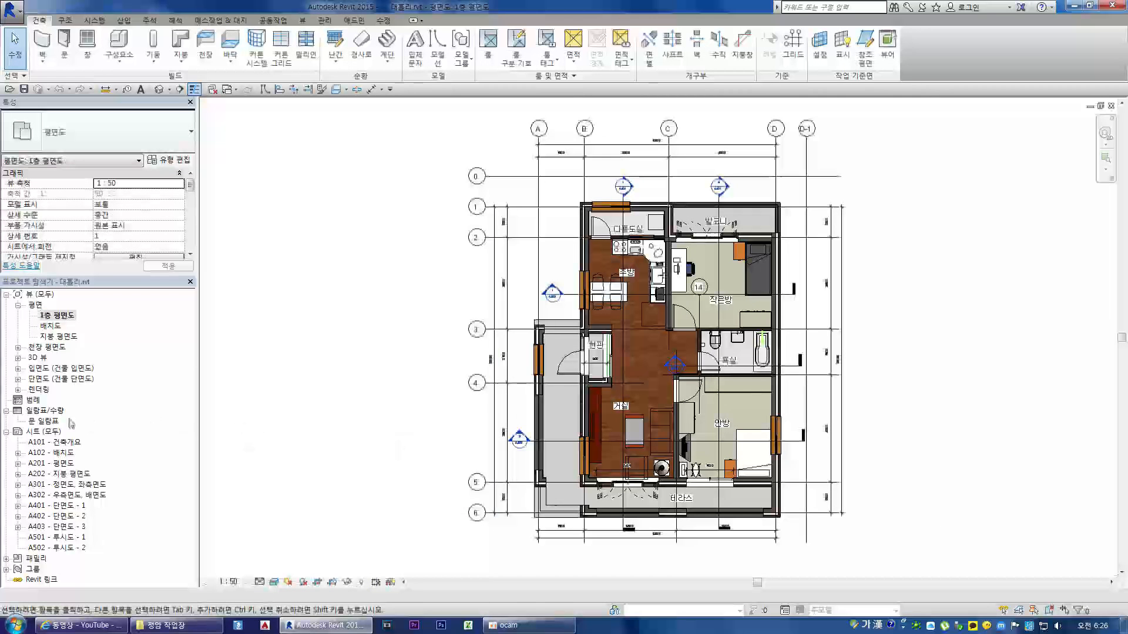
left_click(18, 391)
double_click(58, 400)
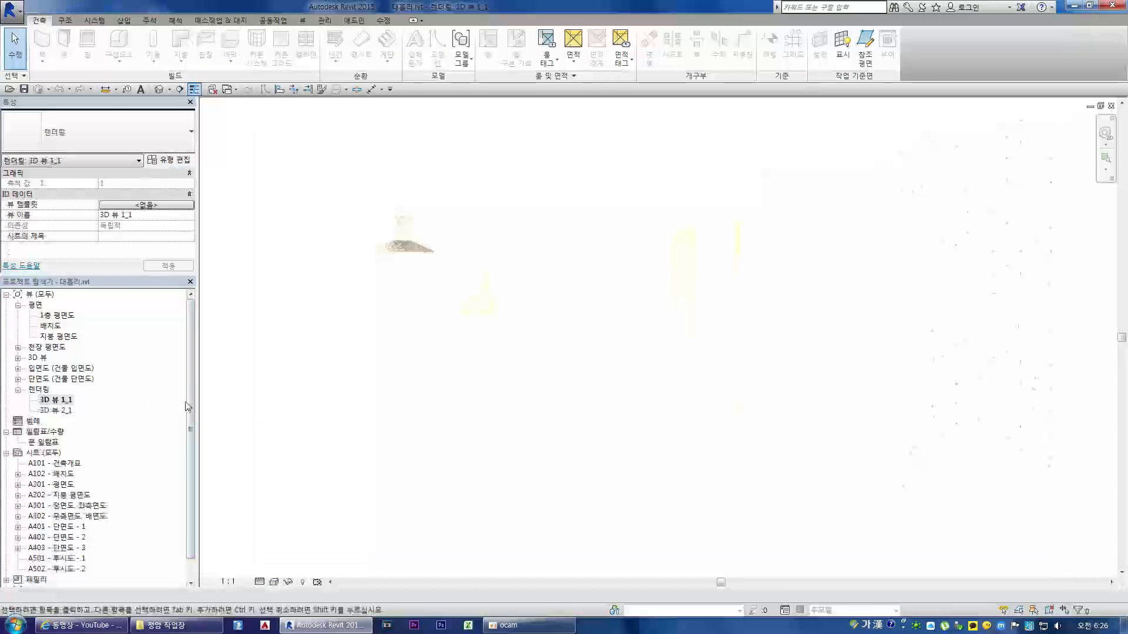
Step: Open the 3D 뷰 2_1 rendering, expand the 3D 뷰 group, and view 3D 뷰 1 and 3D 뷰 2
double_click(56, 410)
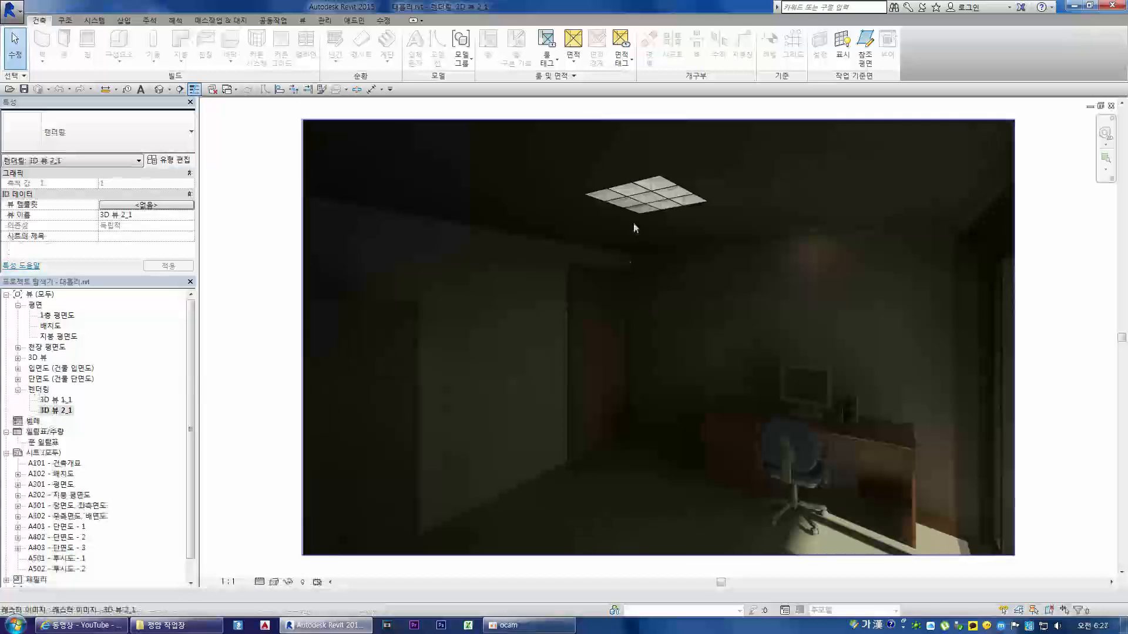
left_click(18, 357)
double_click(56, 369)
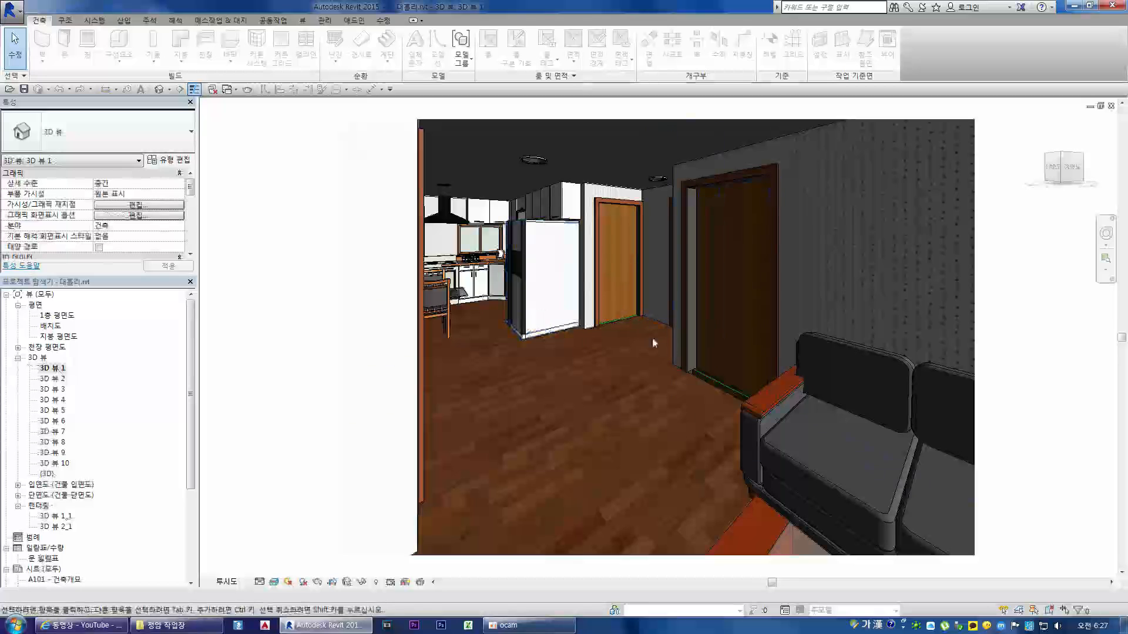
double_click(56, 378)
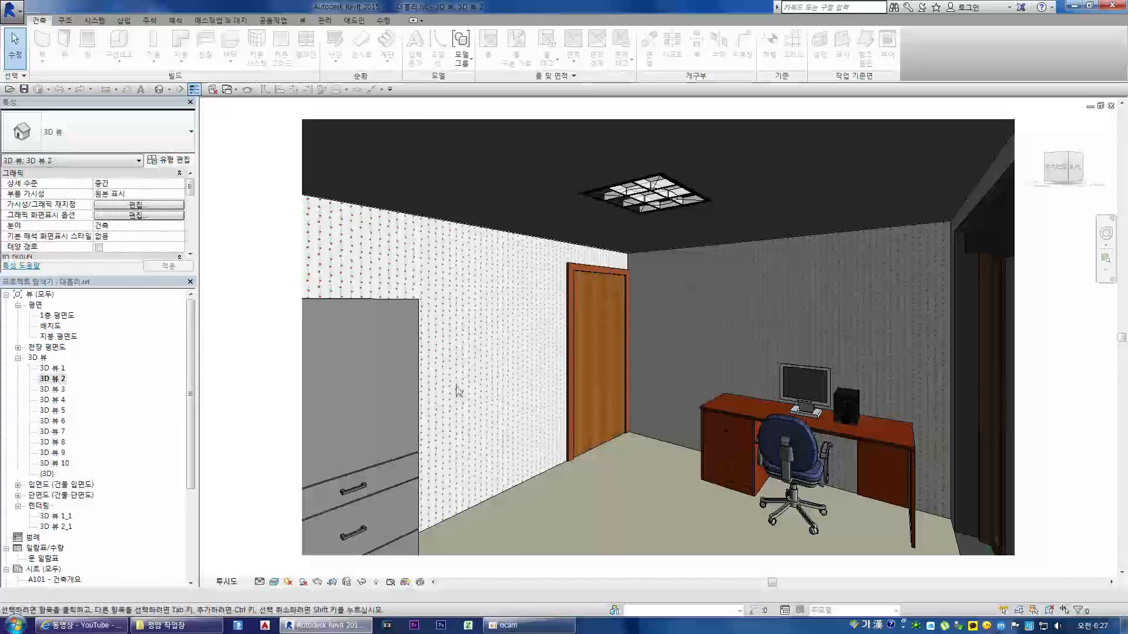
key("ctrl+Tab")
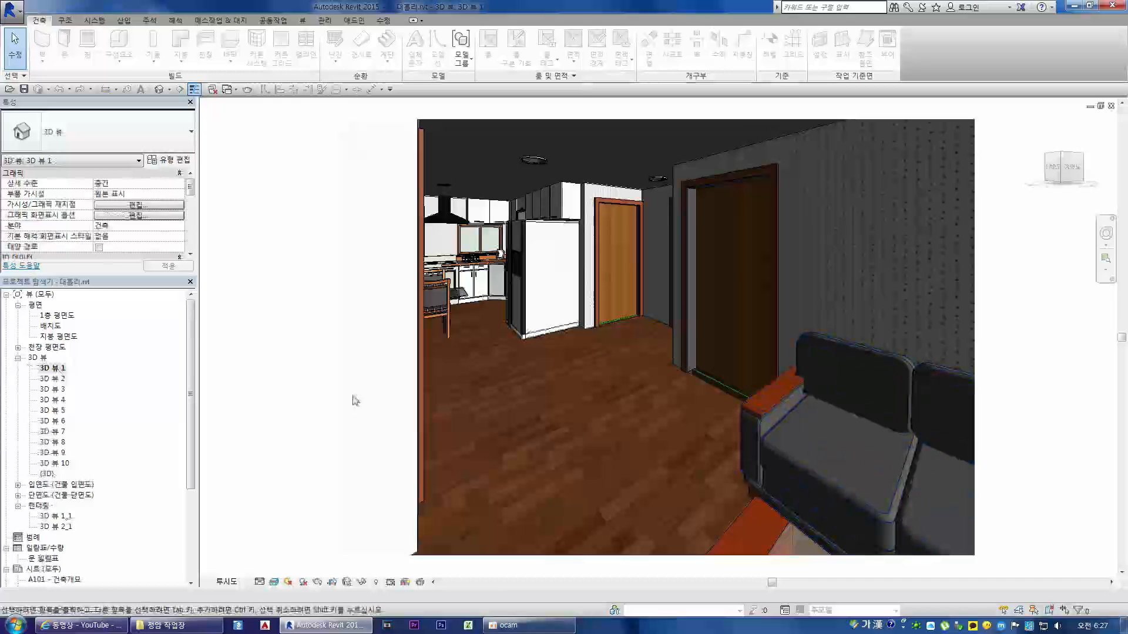
double_click(54, 379)
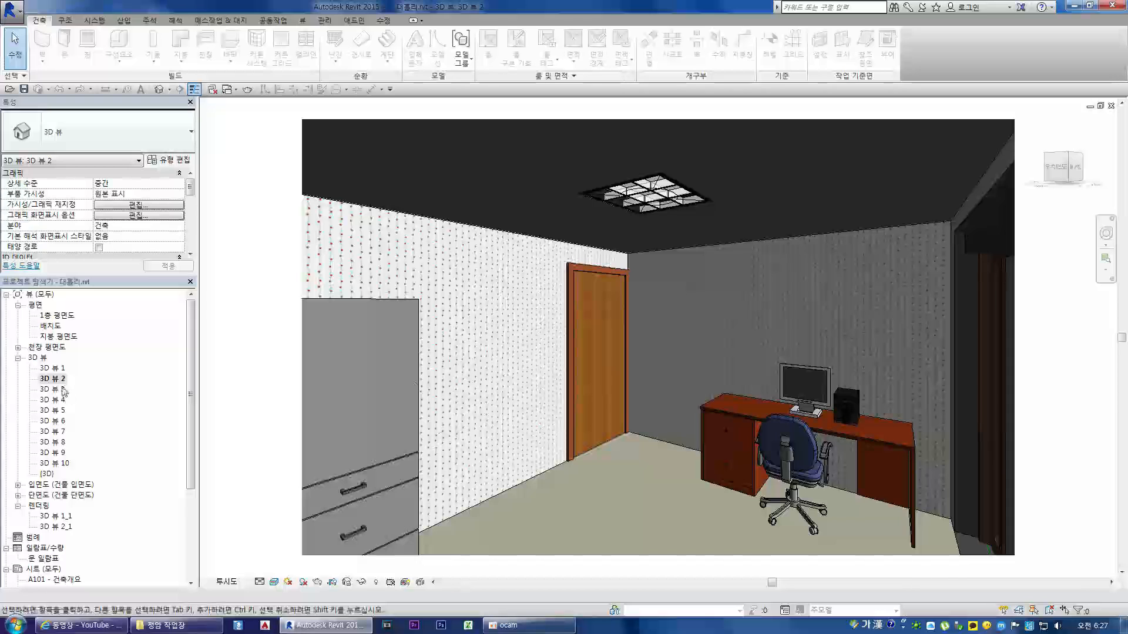
Step: Open the interior perspectives 3D 뷰 3, 4, 5, 6 and 7 in turn
double_click(54, 389)
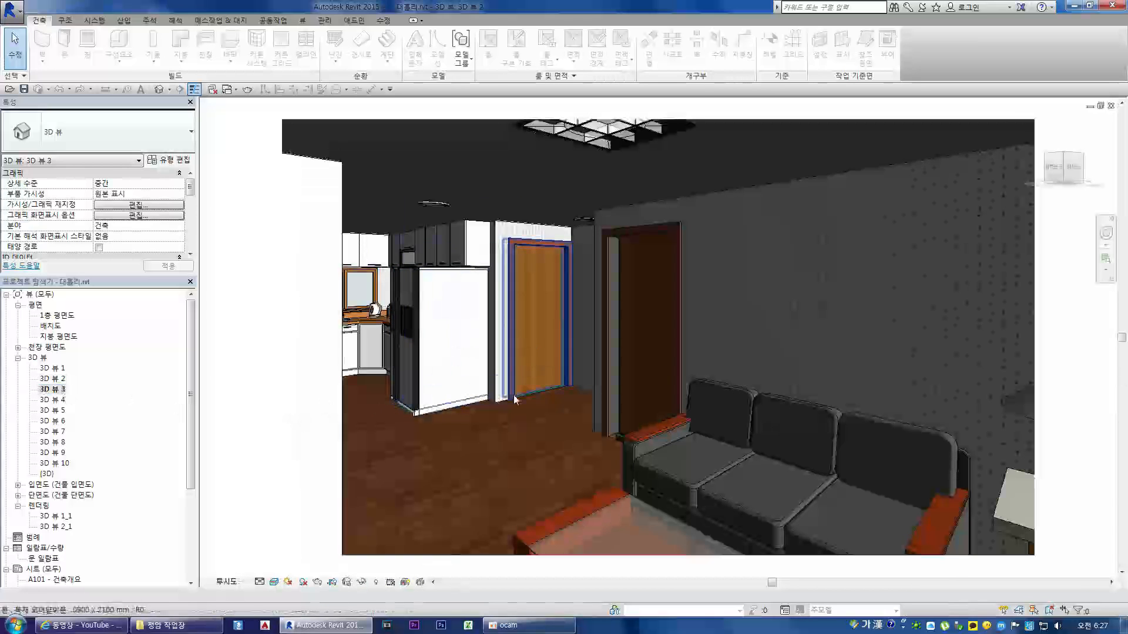
double_click(62, 402)
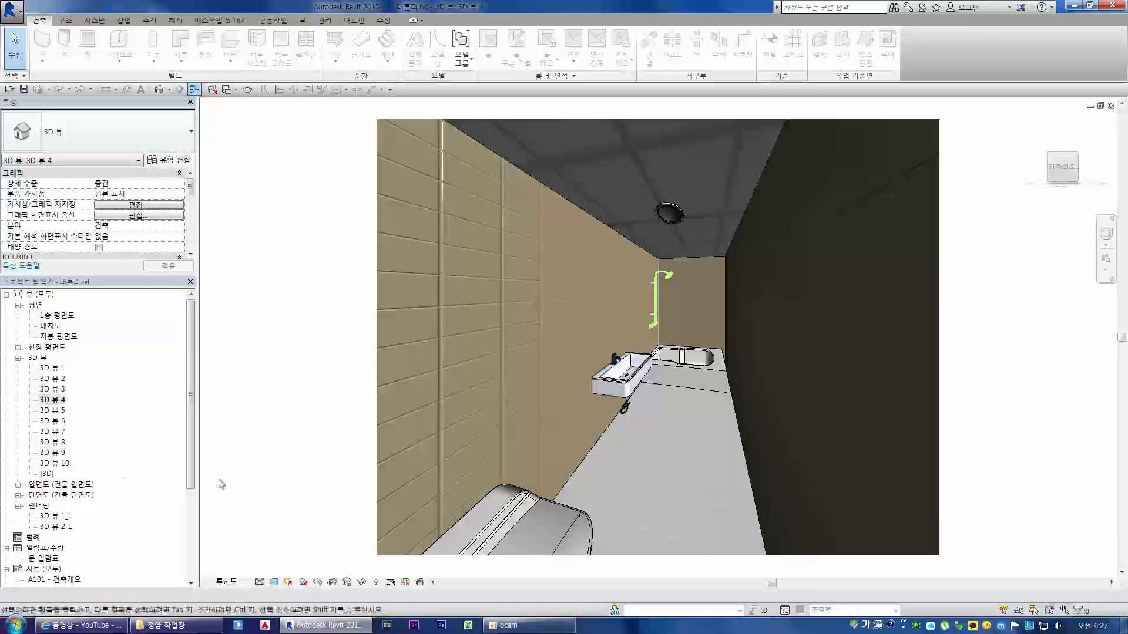
double_click(54, 410)
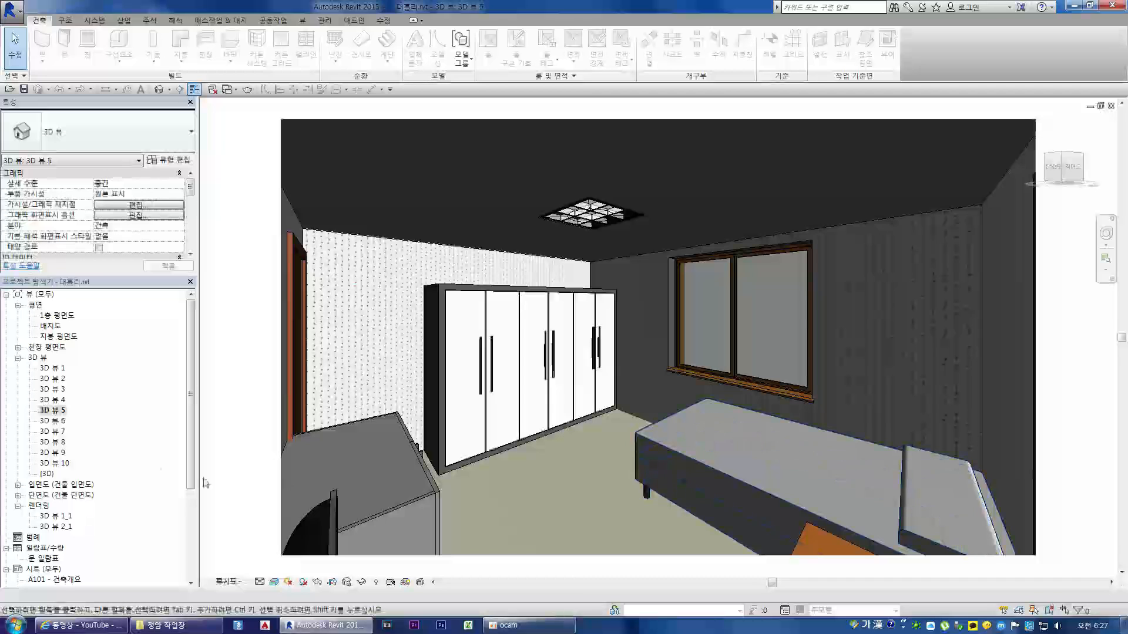
double_click(58, 432)
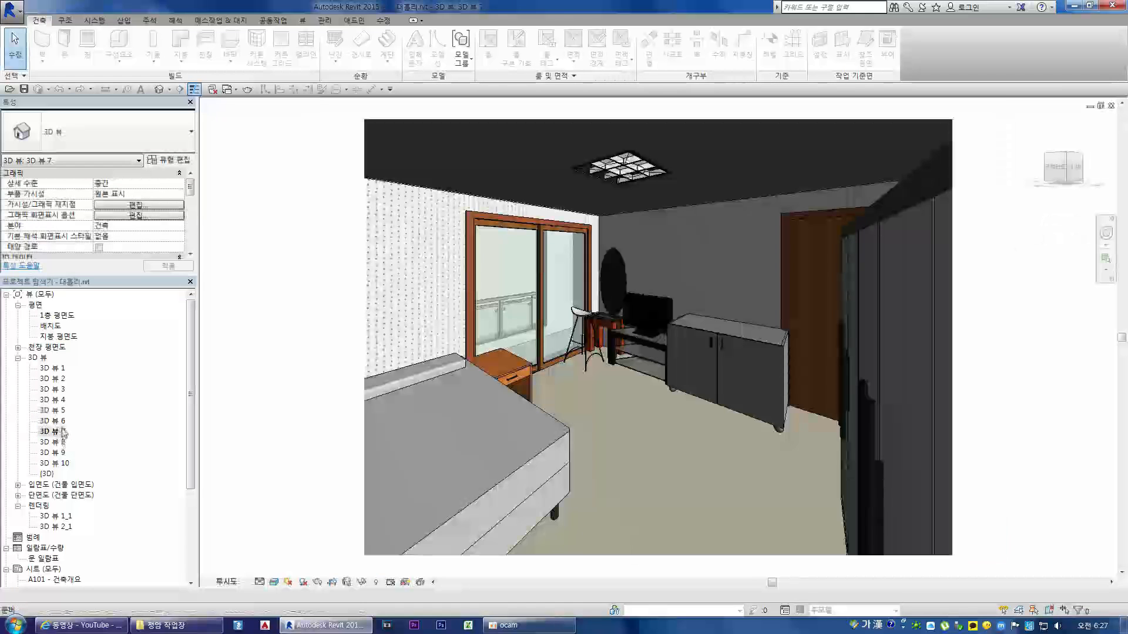
double_click(53, 422)
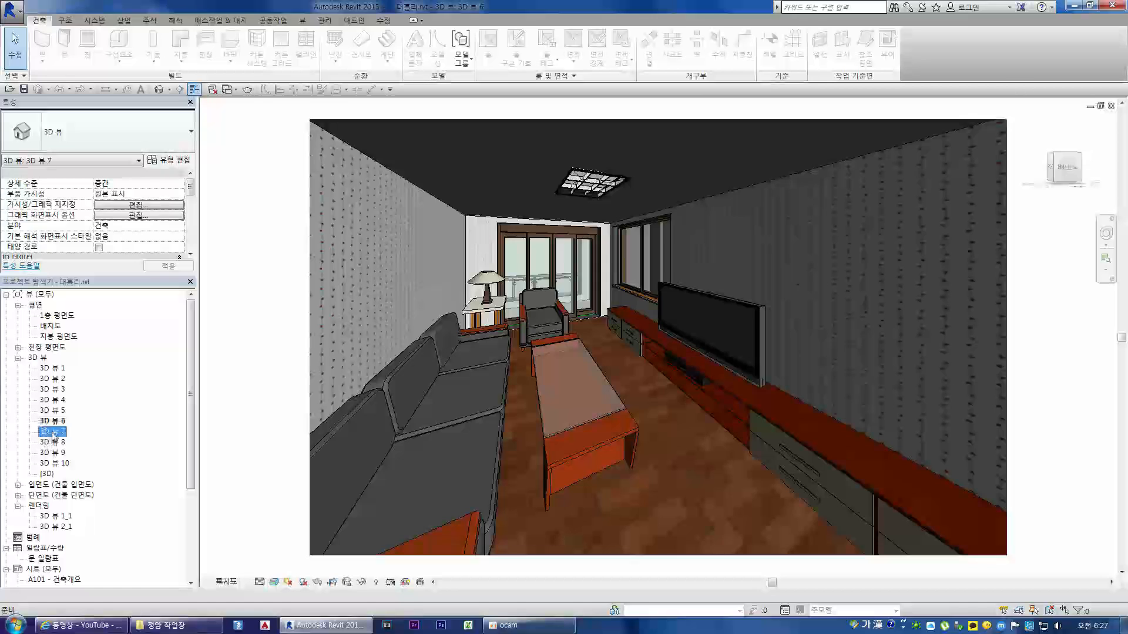
double_click(54, 433)
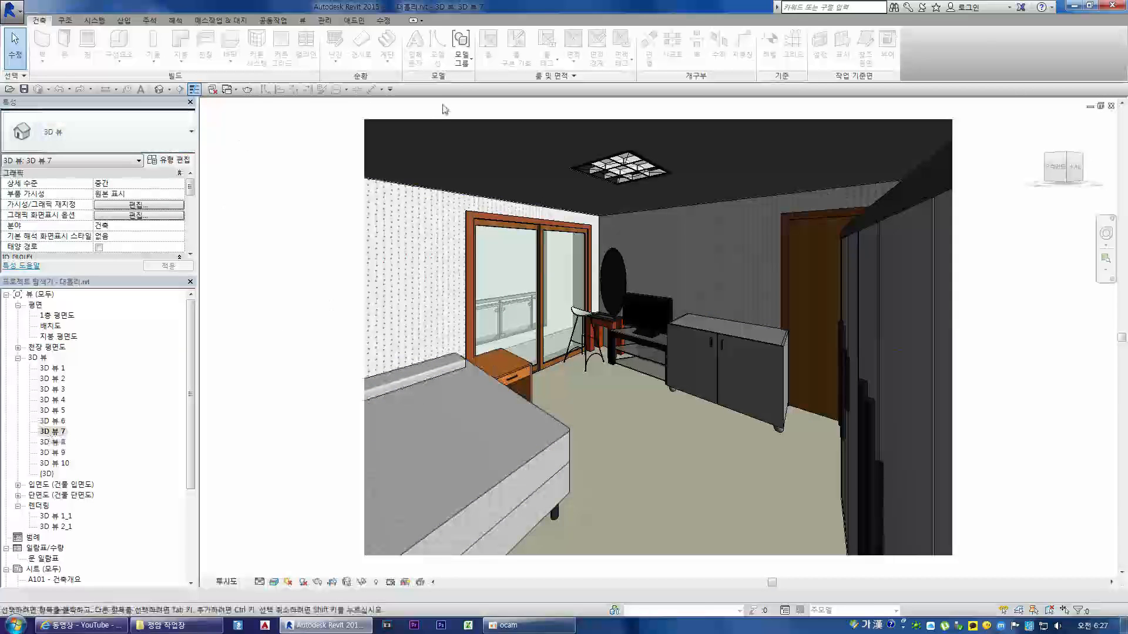
Step: Configure the rendering of 3D 뷰 7 with 중간 quality and the 내부: 태양 및 인공 조명 lighting scheme
left_click(247, 90)
left_click(124, 58)
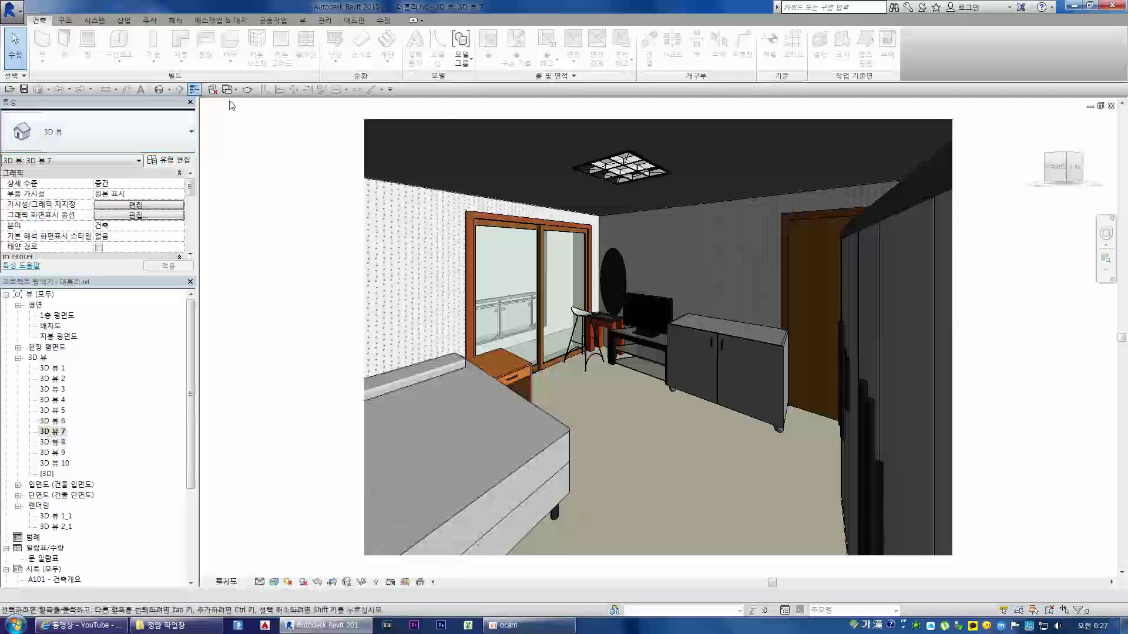
left_click(248, 90)
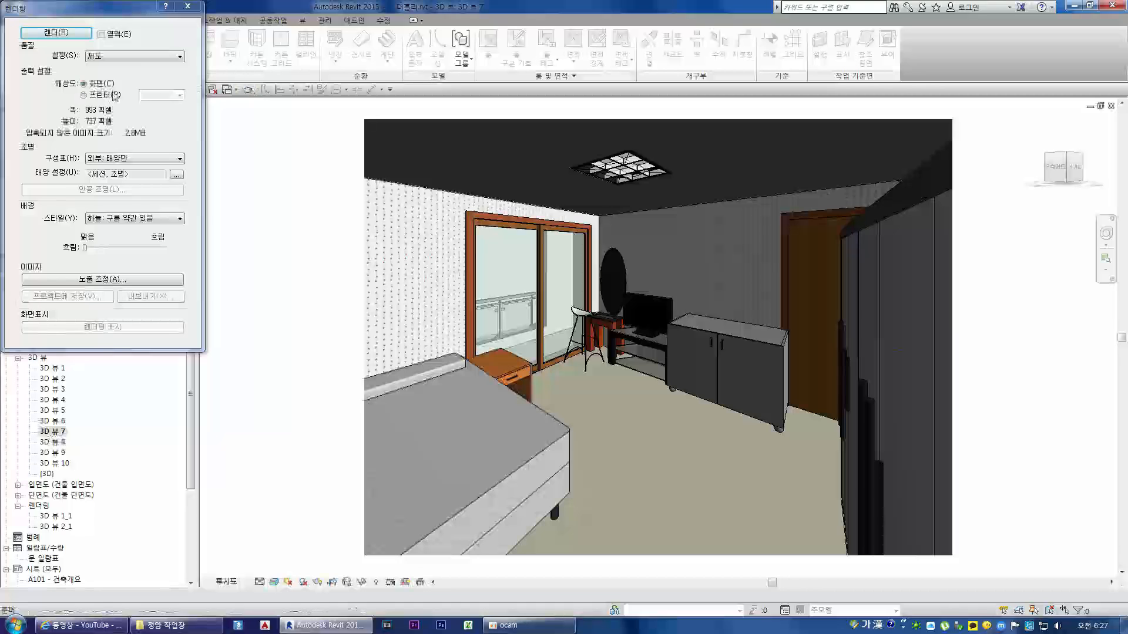
left_click(136, 56)
left_click(122, 93)
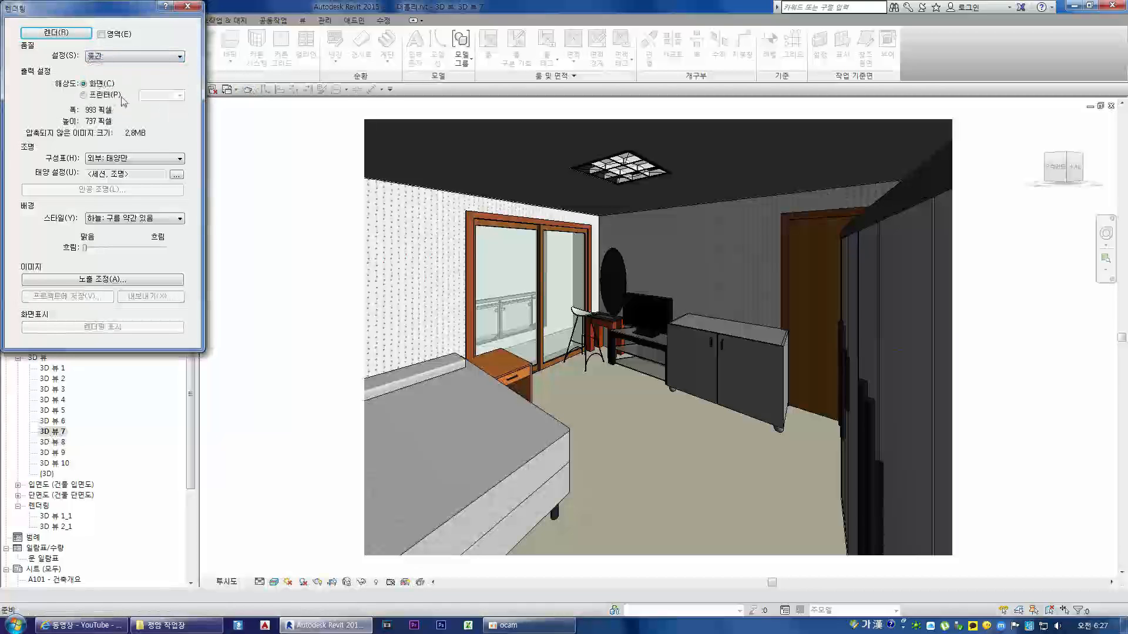
left_click(147, 159)
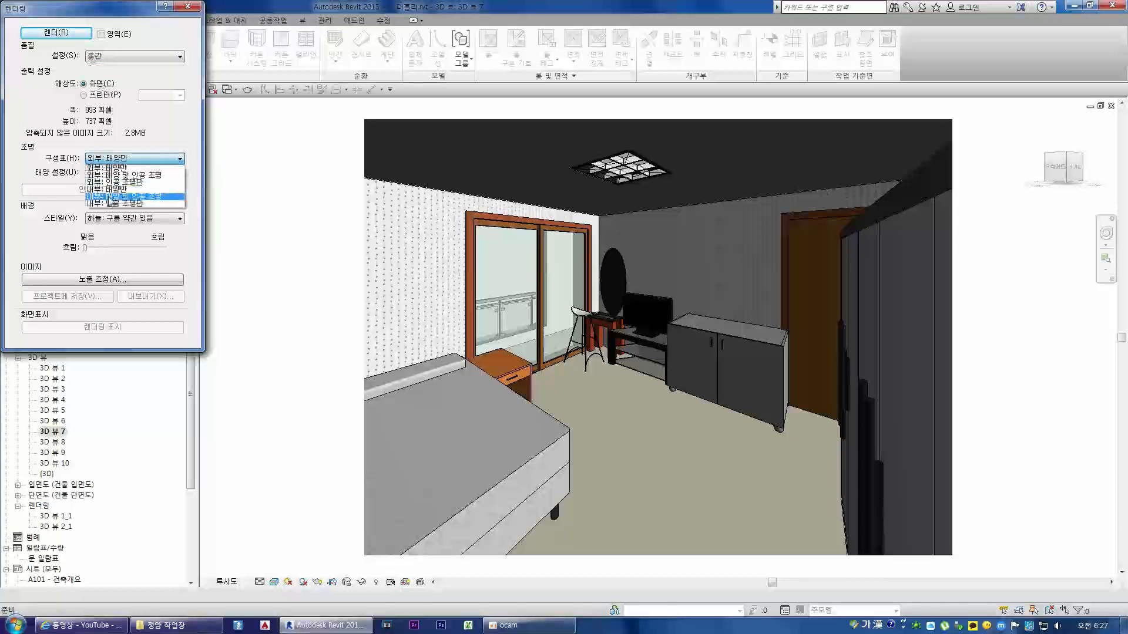
left_click(114, 196)
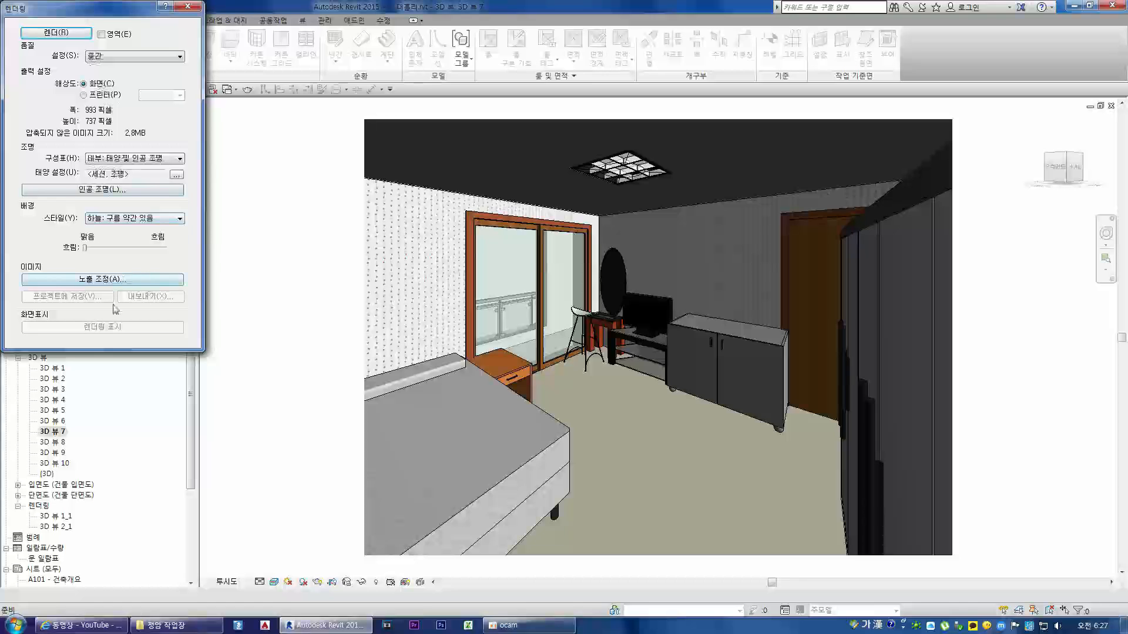
Step: Render the bedroom in 3D 뷰 7 and close the rendering settings
left_click(61, 34)
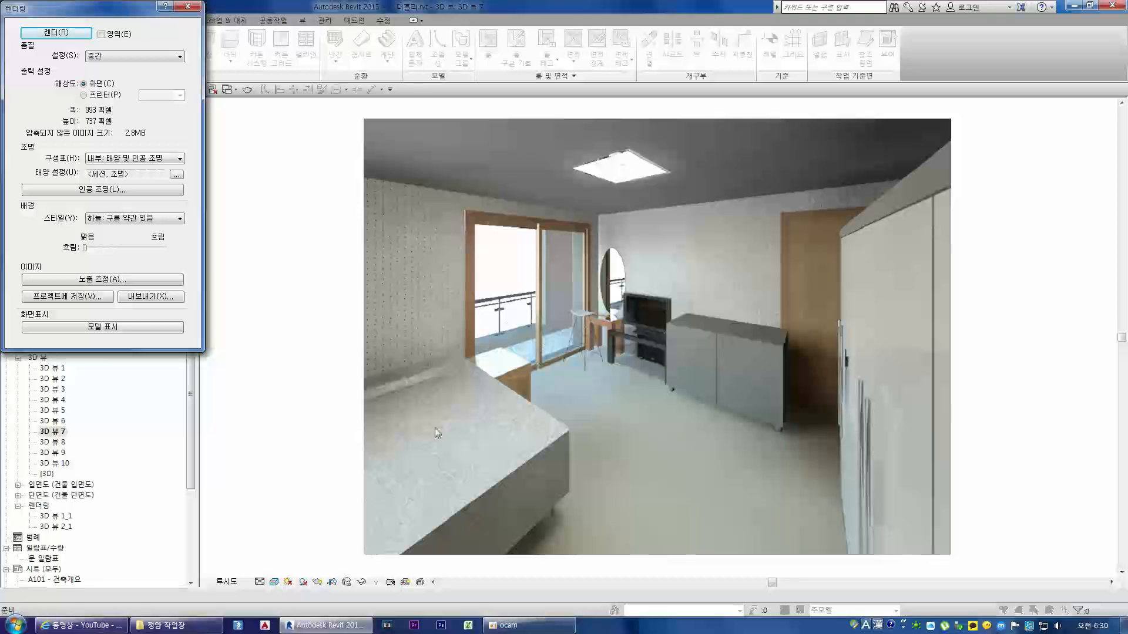
left_click(188, 6)
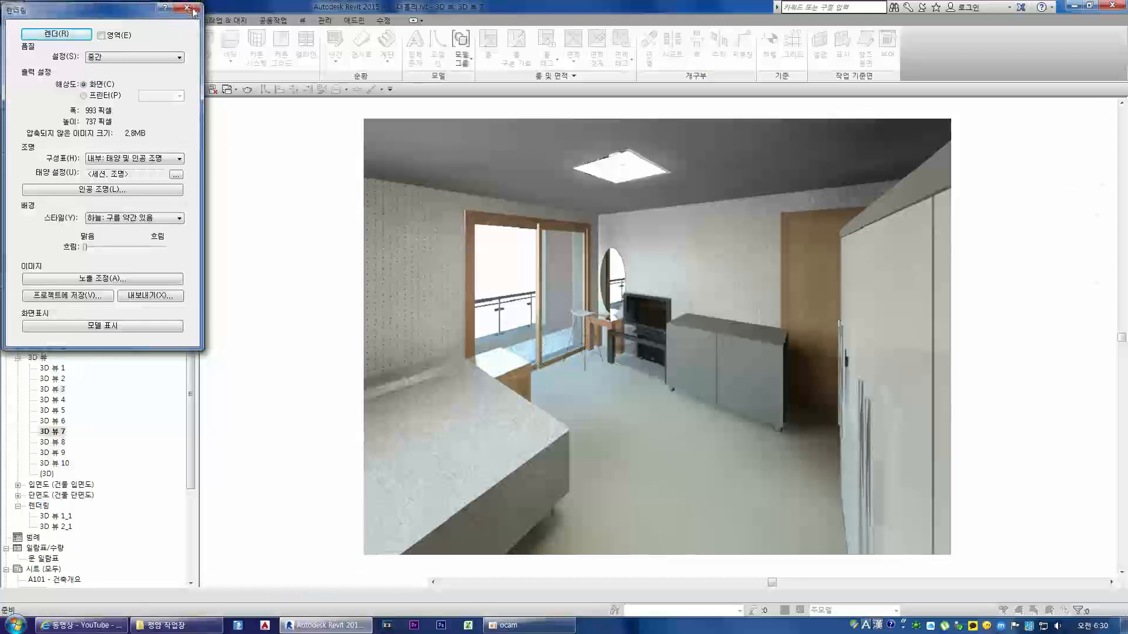
double_click(58, 316)
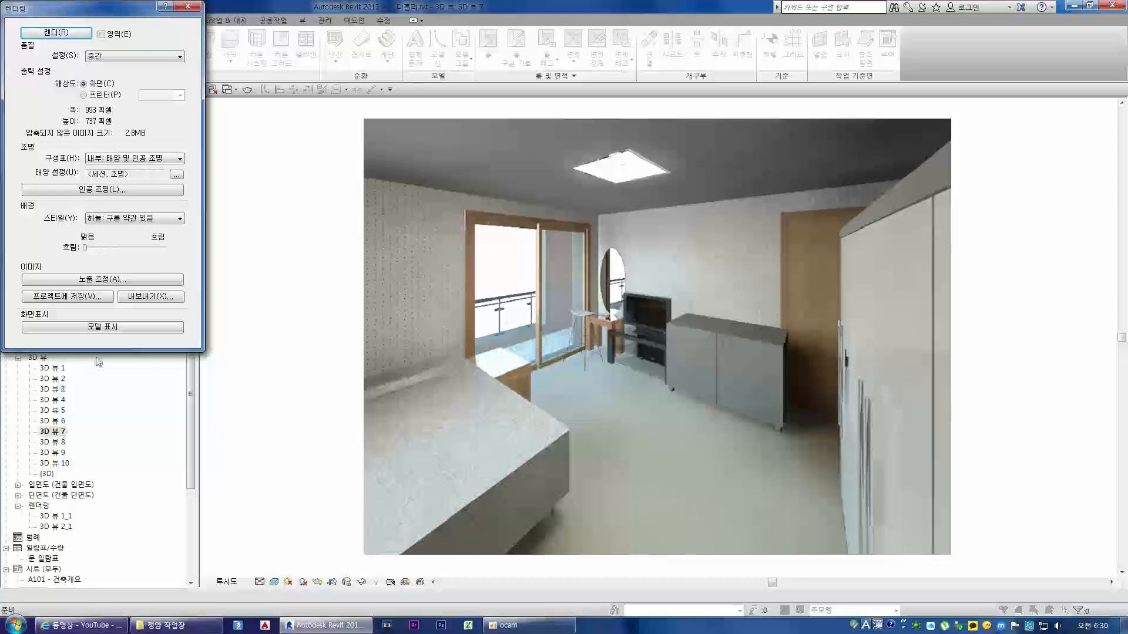
left_click(188, 6)
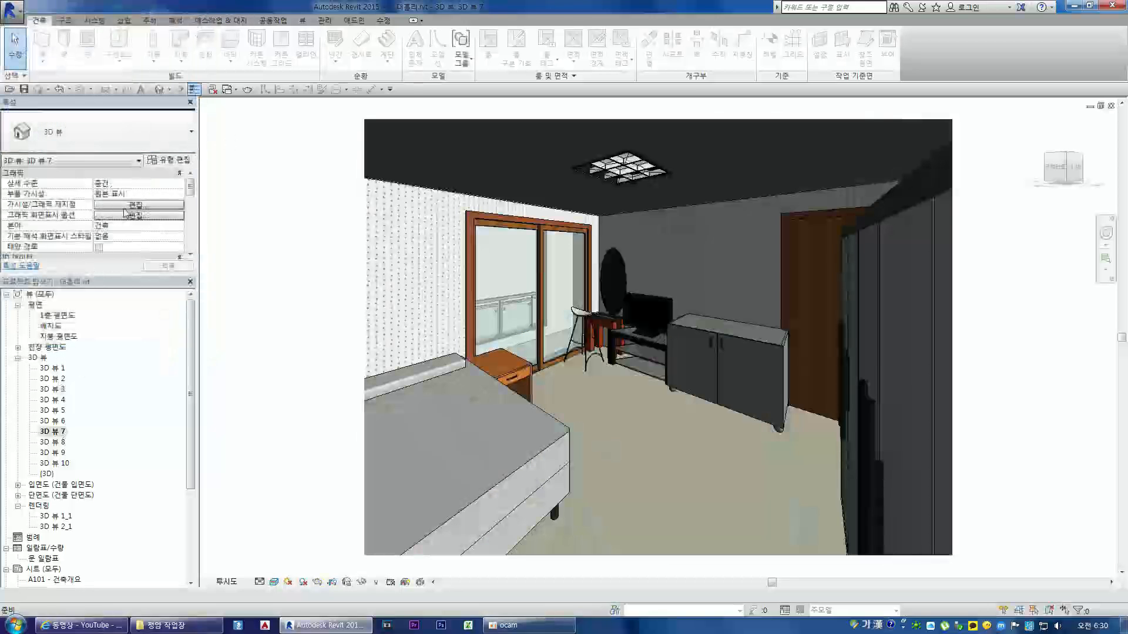
Step: View the 1층 평면도 floor plan, expand the building sections, and open 단면도 4, 단면도 3 and 단면도 2 in turn
double_click(65, 316)
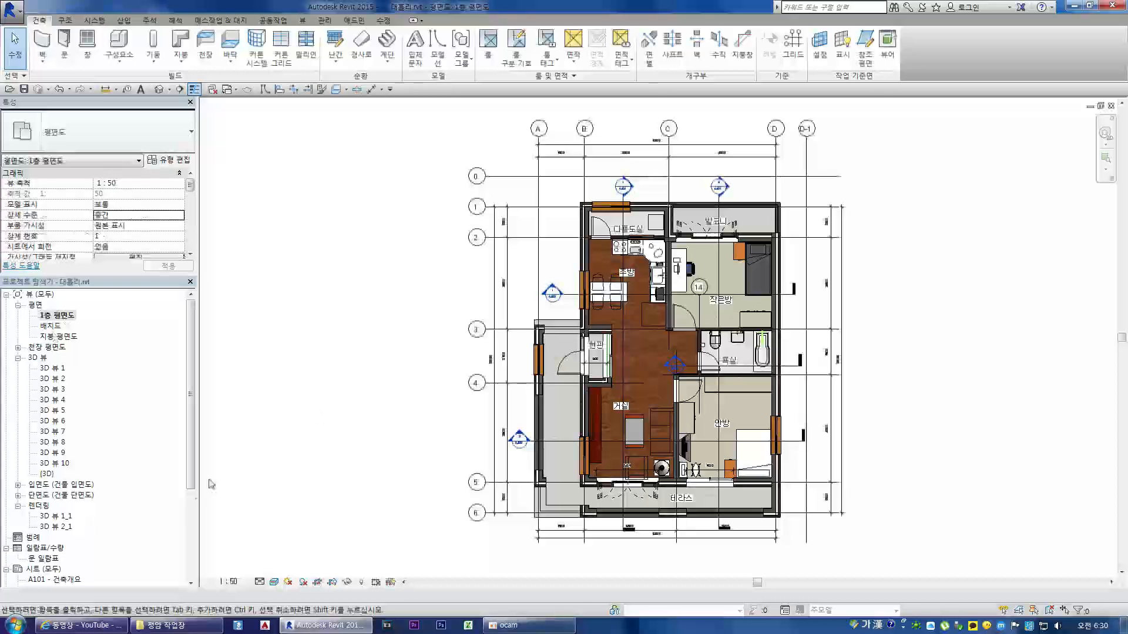
left_click(18, 495)
scroll(76, 478, "down", 1)
left_click(61, 517)
double_click(60, 517)
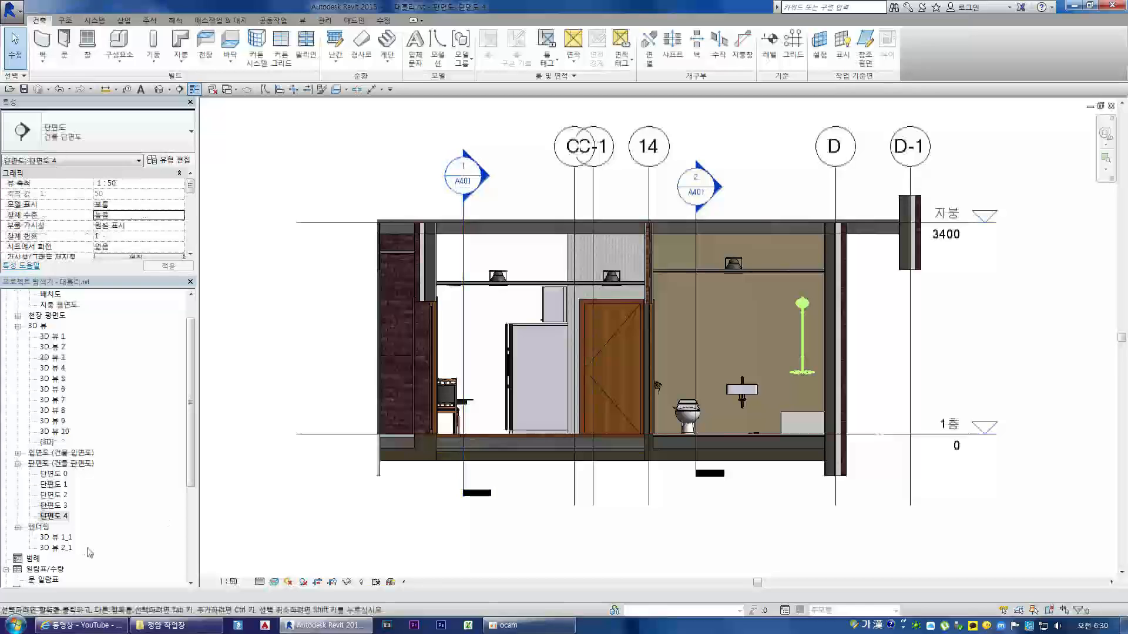
double_click(52, 505)
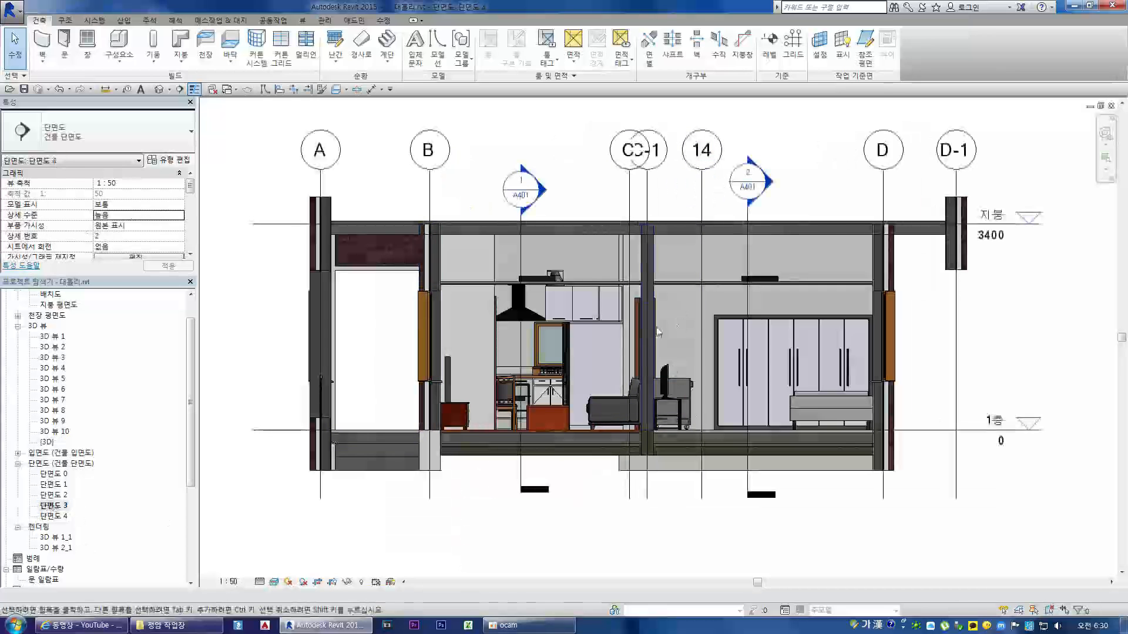
double_click(53, 495)
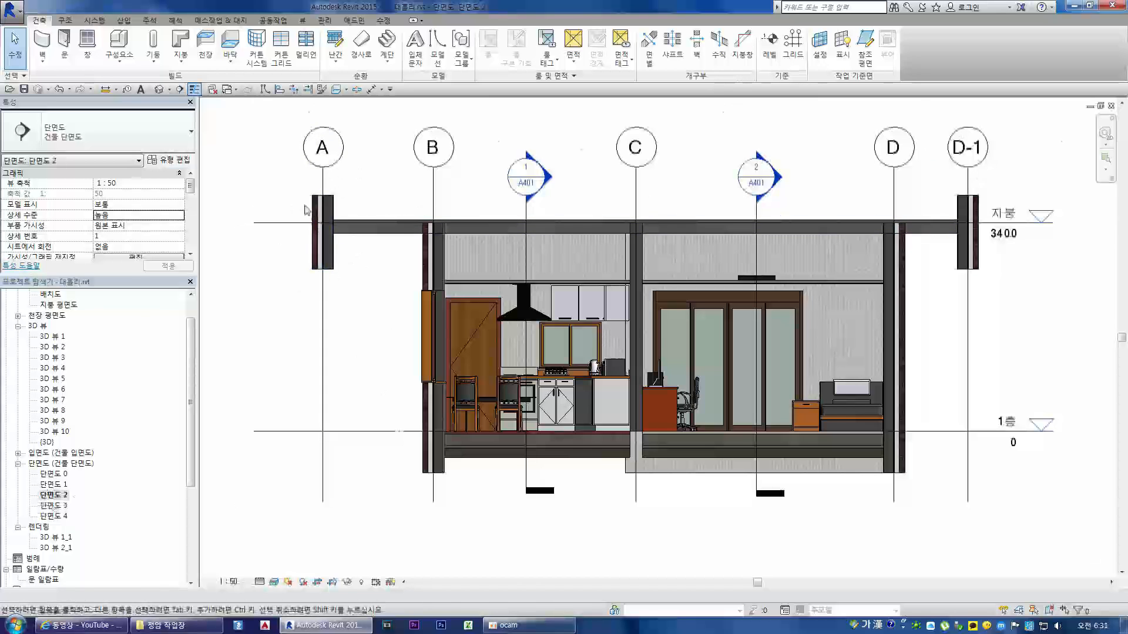
Step: Set 끝단부 마무리 to 외부 in the type properties of the 외벽 - 스틸 스터드 벽돌벽 wall at grid A in 단면도 2
scroll(307, 221, "up", 8)
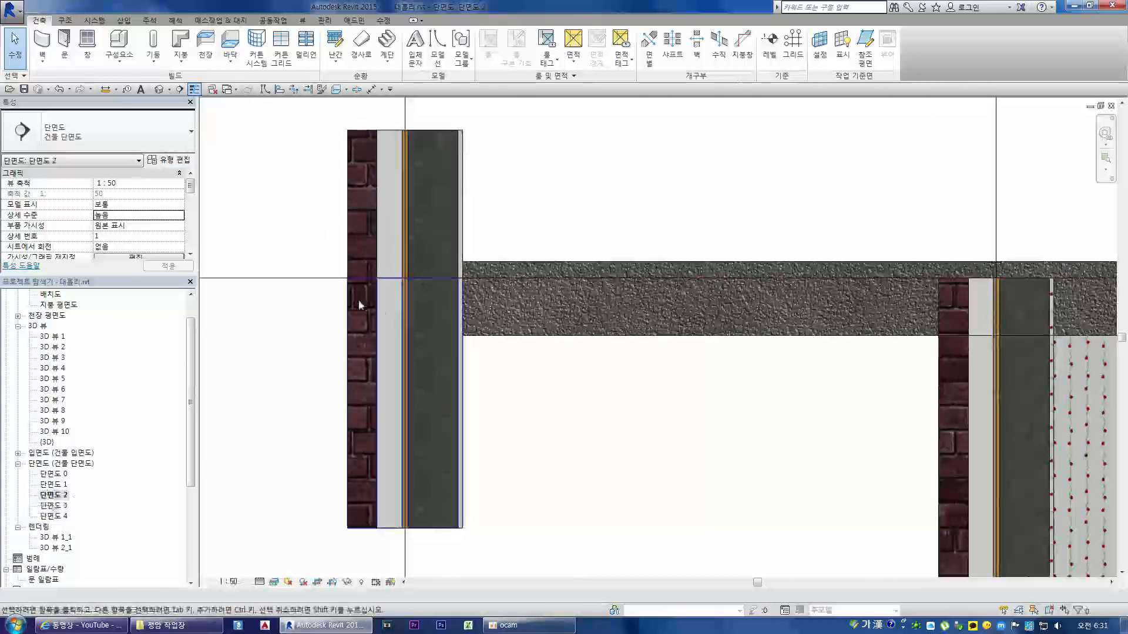
left_click(461, 519)
left_click(179, 161)
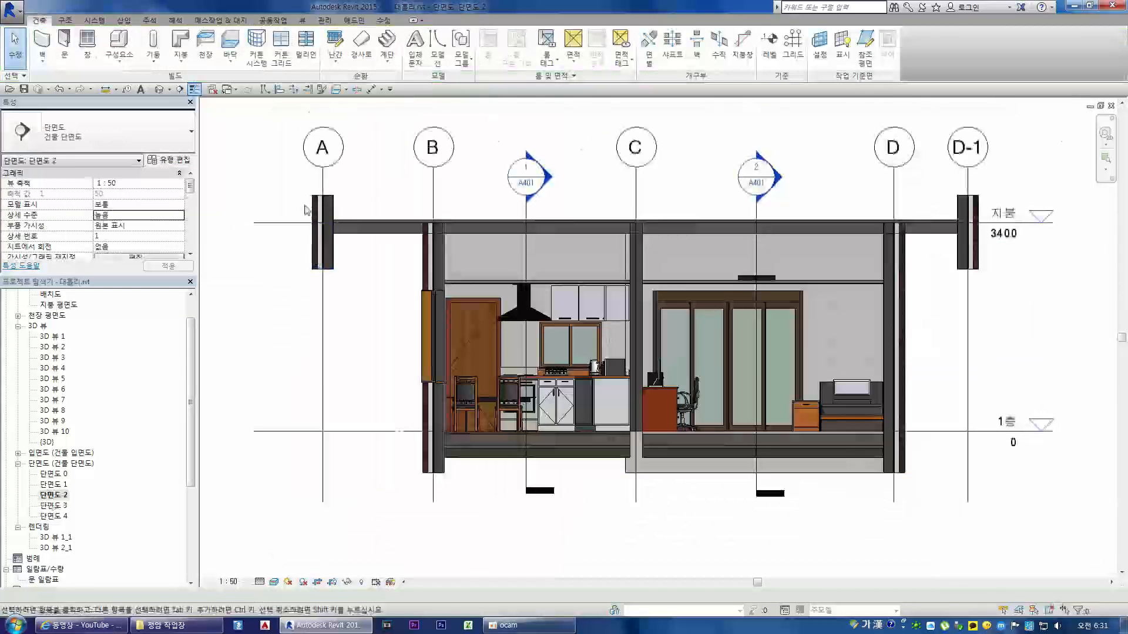
scroll(309, 227, "up", 6)
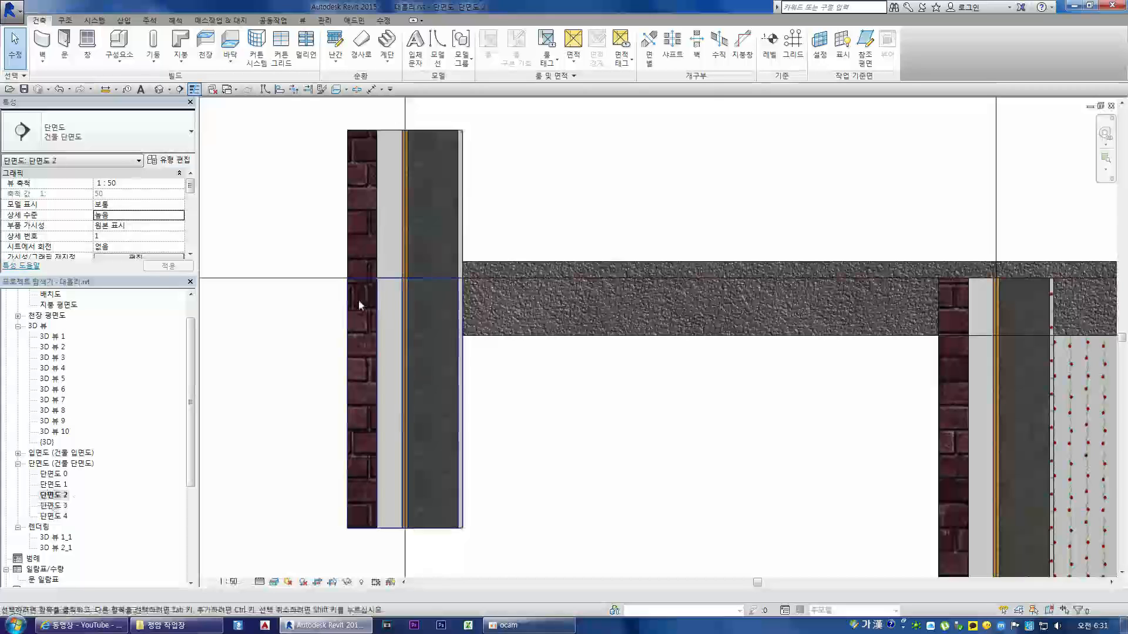
left_click(460, 520)
left_click(176, 160)
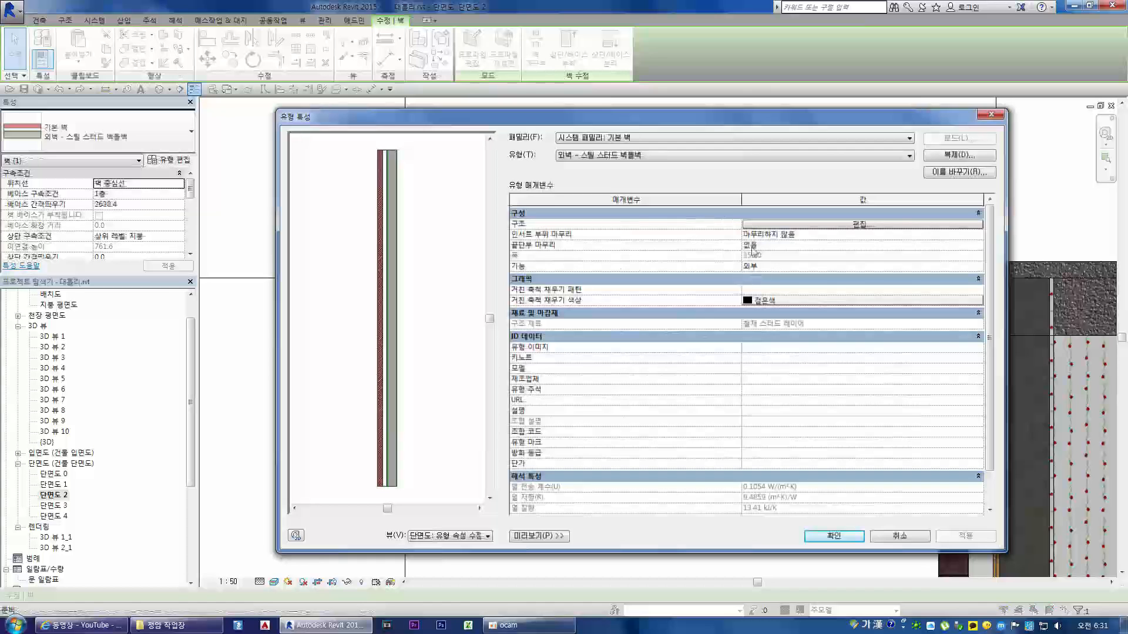
left_click(976, 247)
left_click(978, 245)
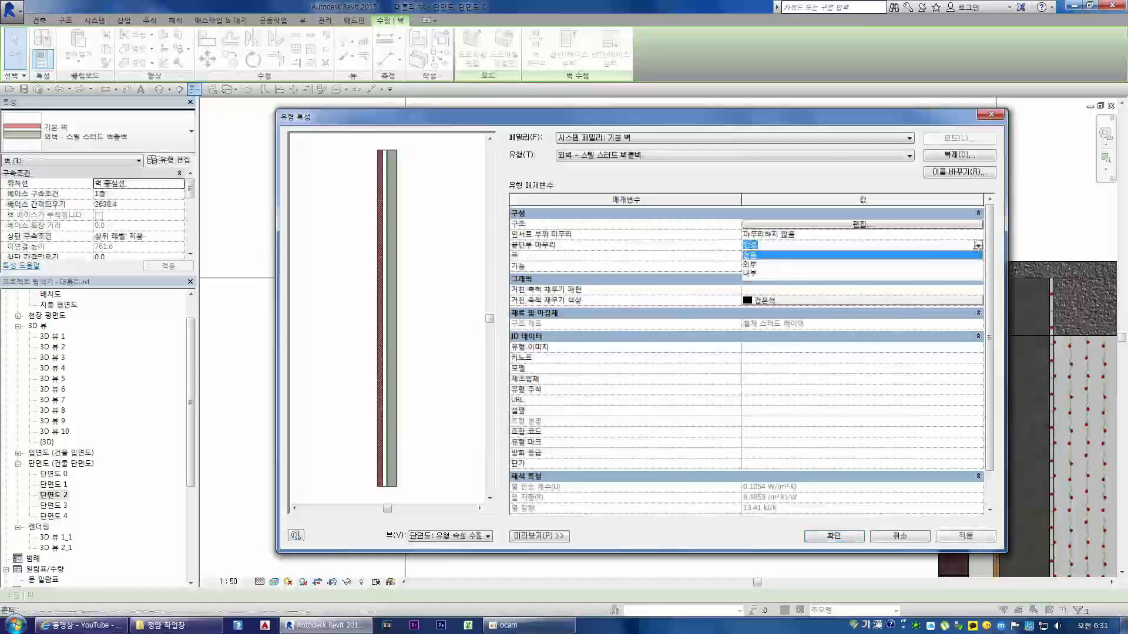
left_click(752, 265)
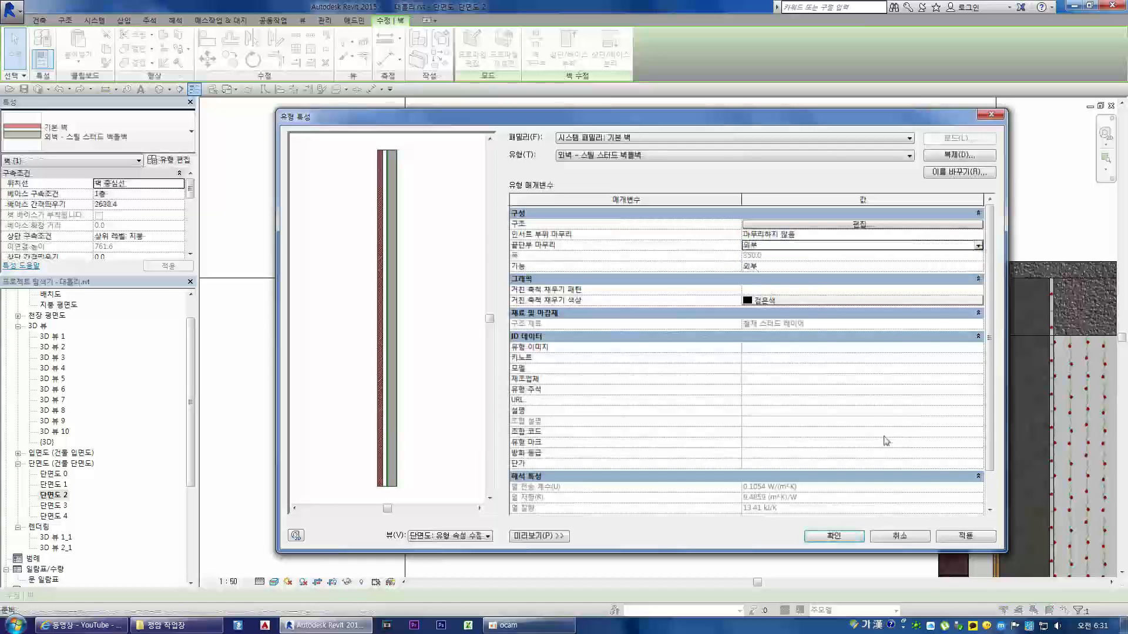
left_click(966, 536)
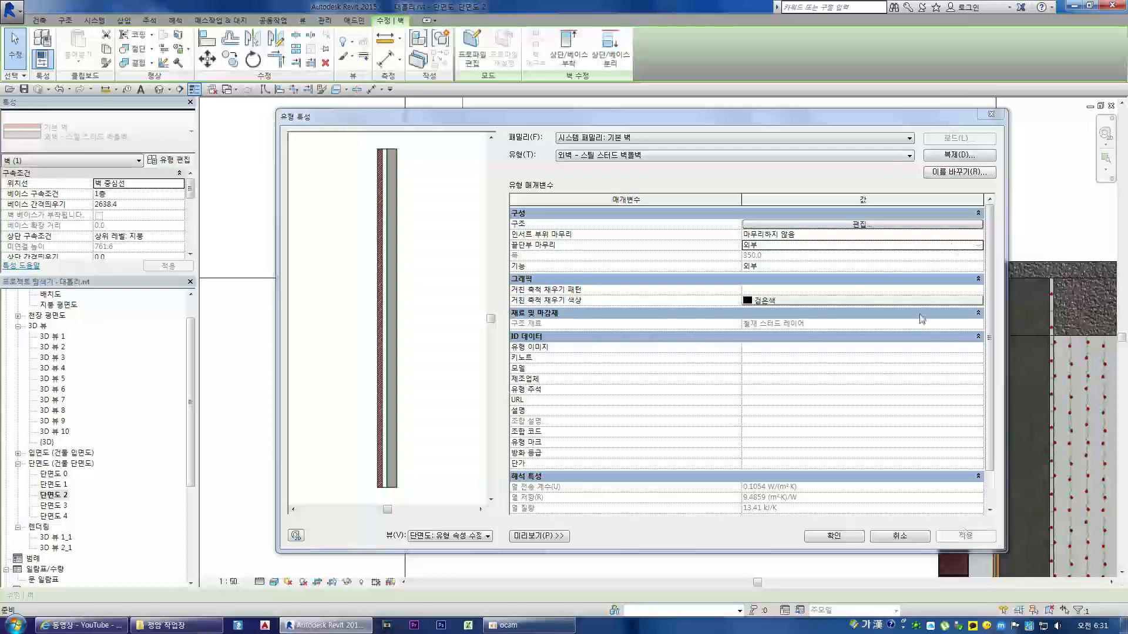
Step: Set the same wall type's 인서트 부위 마무리 to 내부 and accept the type properties
left_click(889, 234)
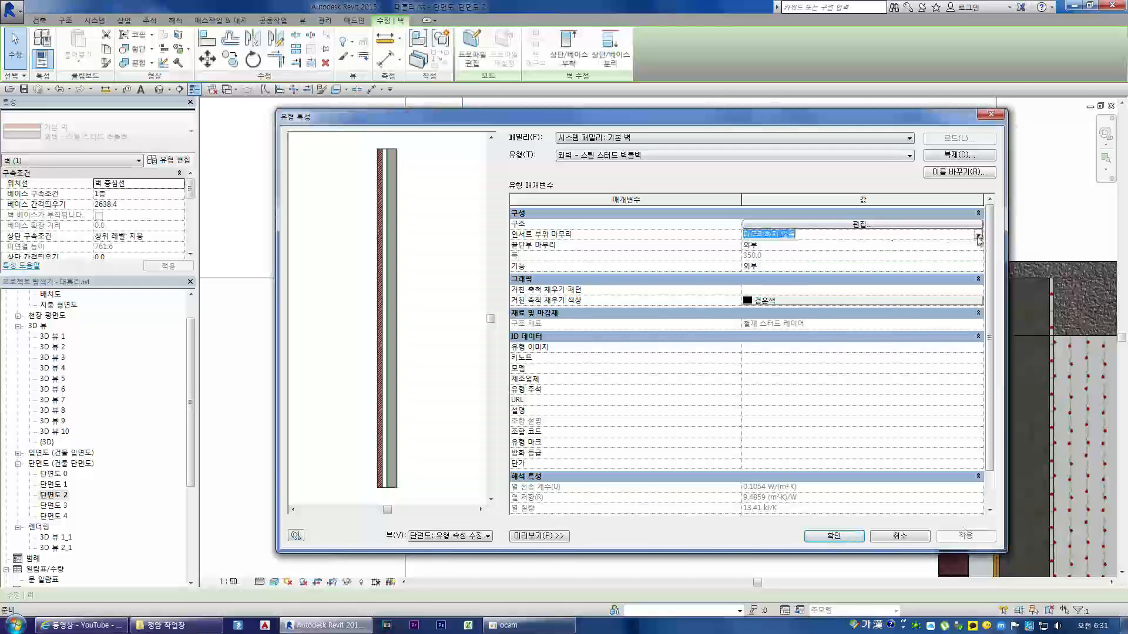
left_click(978, 235)
left_click(760, 266)
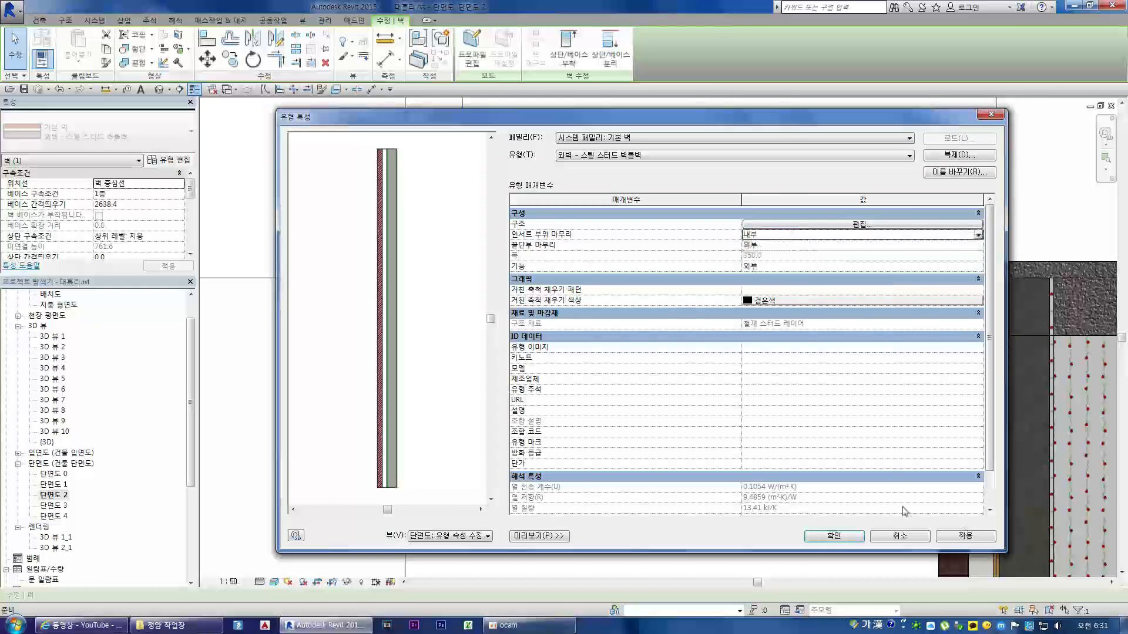
left_click(861, 539)
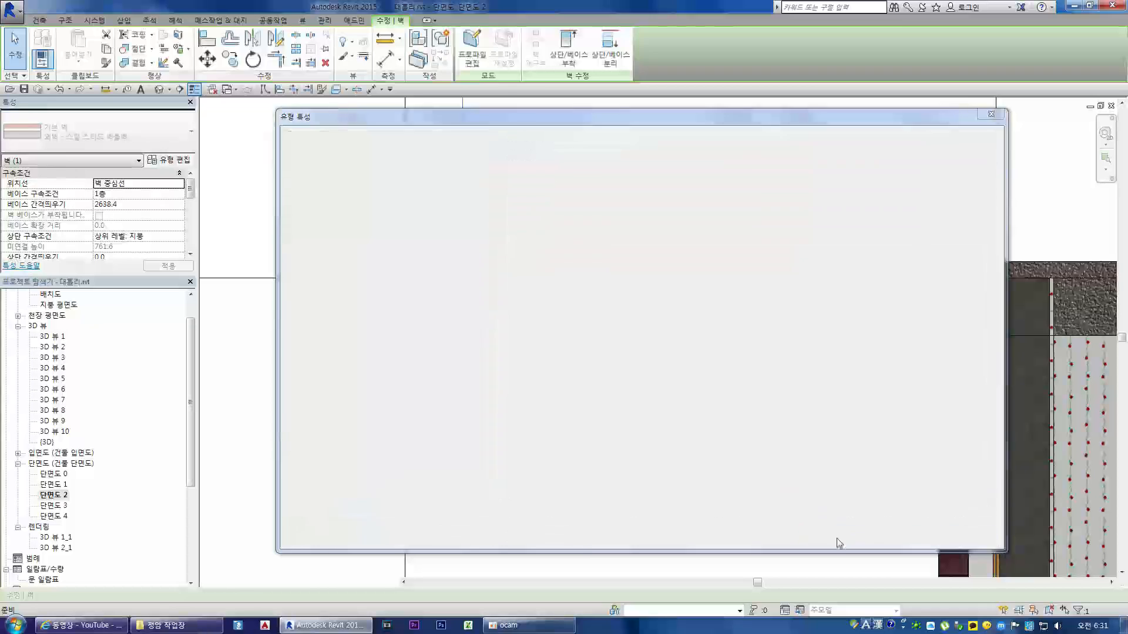
scroll(662, 465, "down", 4)
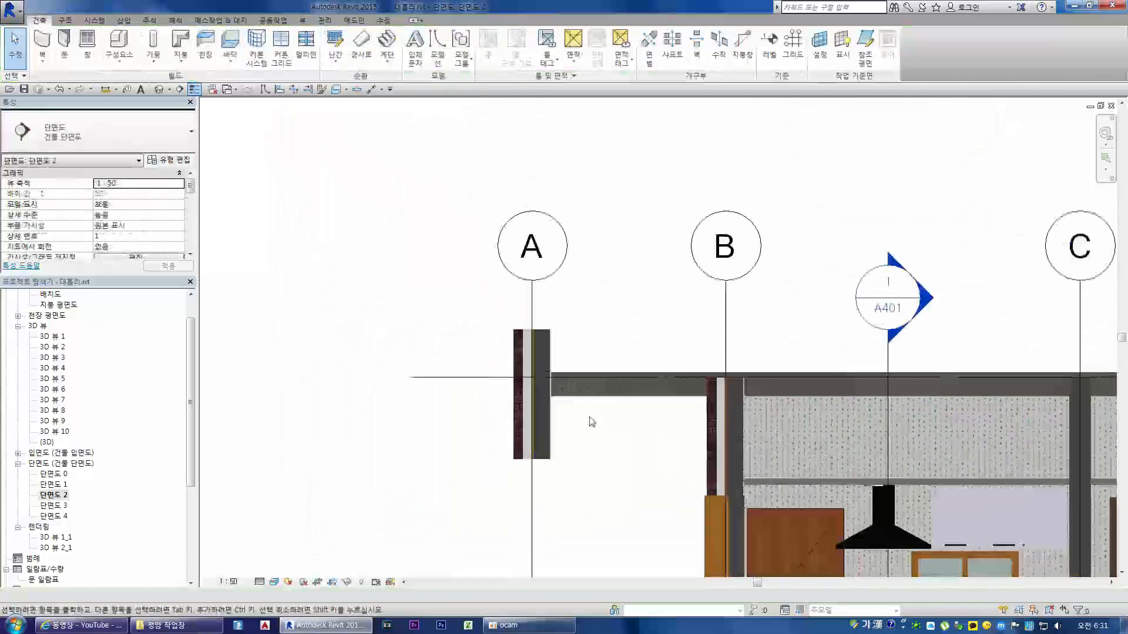
Step: Examine the layers at the top of the upper exterior wall at grid A in 단면도 2, briefly selecting the wall
scroll(584, 423, "up", 2)
left_click(444, 303)
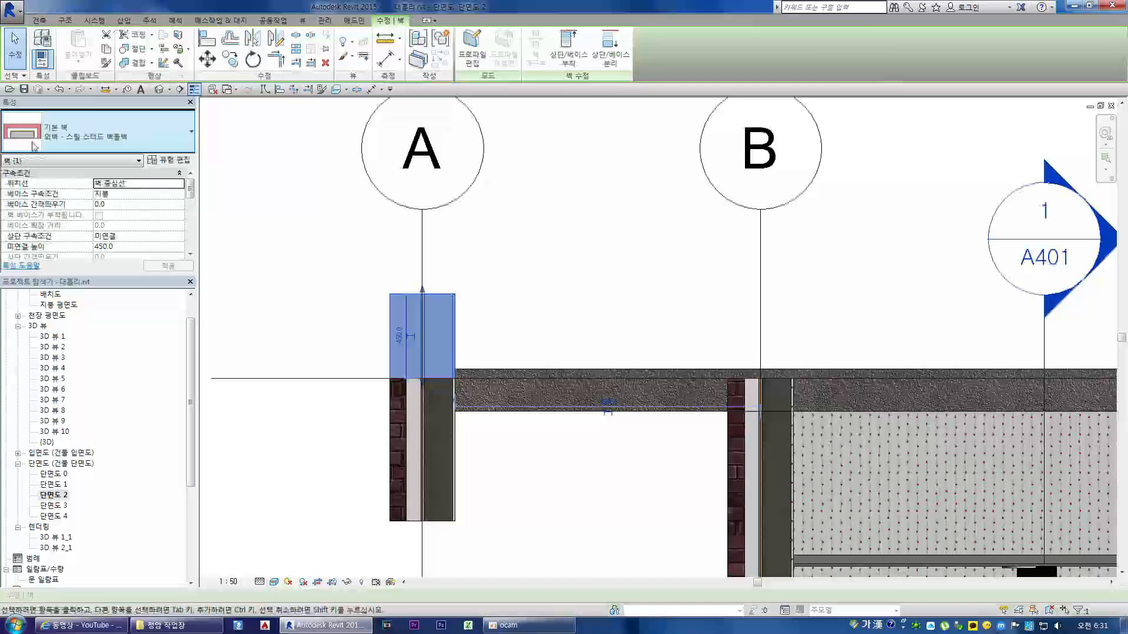
left_click(486, 293)
scroll(399, 302, "up", 5)
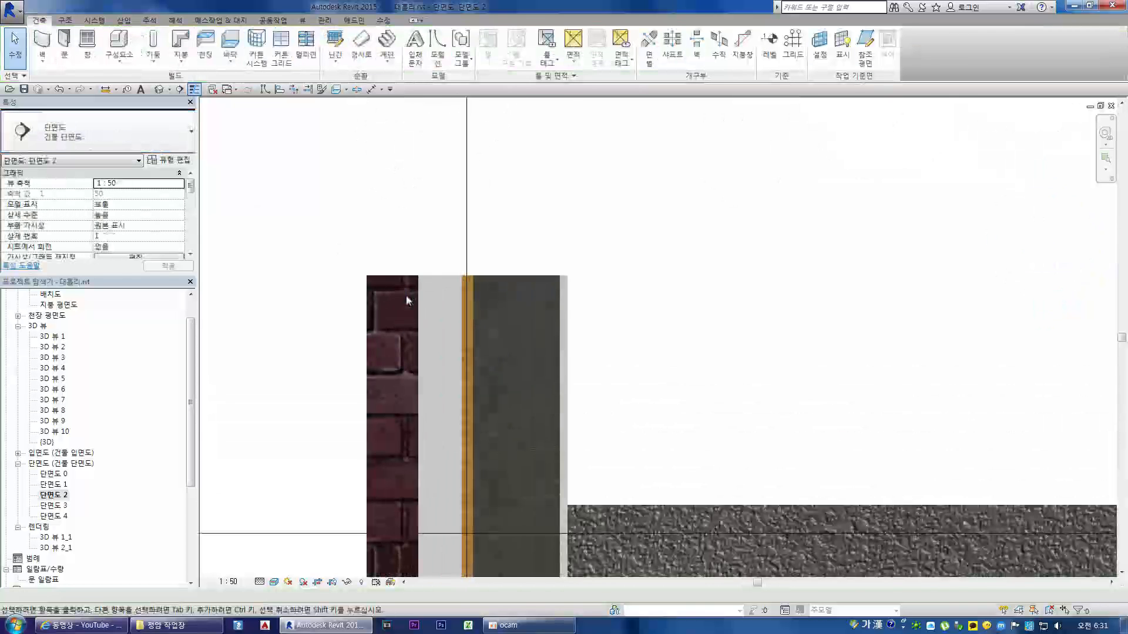
Step: Open 단면도 1 and 단면도 2 alternately to compare the exterior wall tops at grid 0 and grid A
double_click(56, 484)
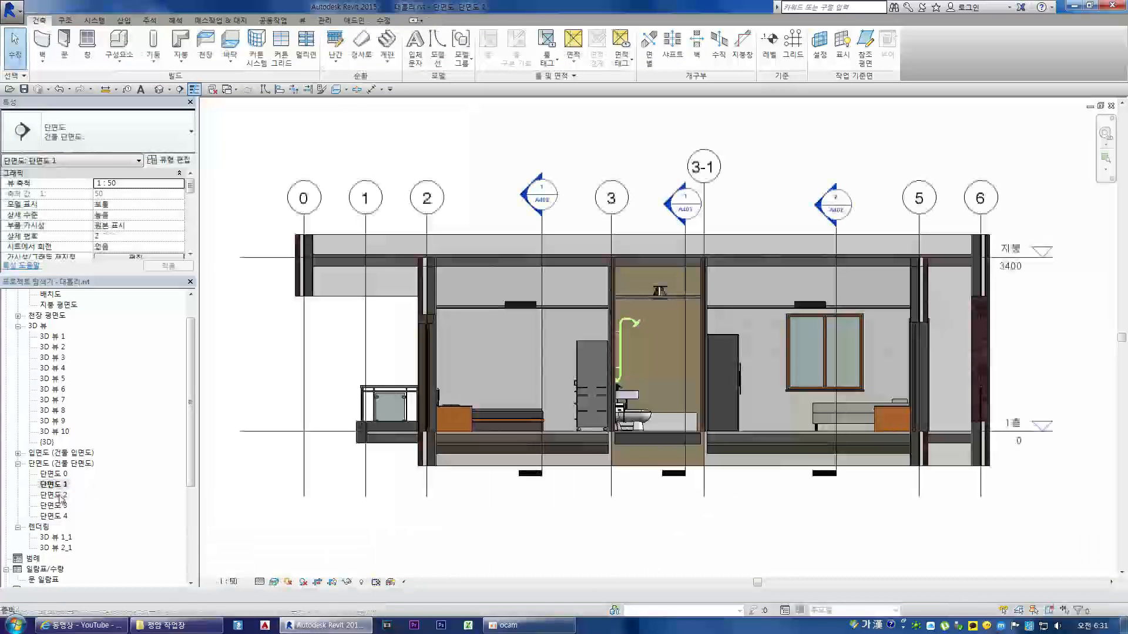
scroll(256, 253, "up", 4)
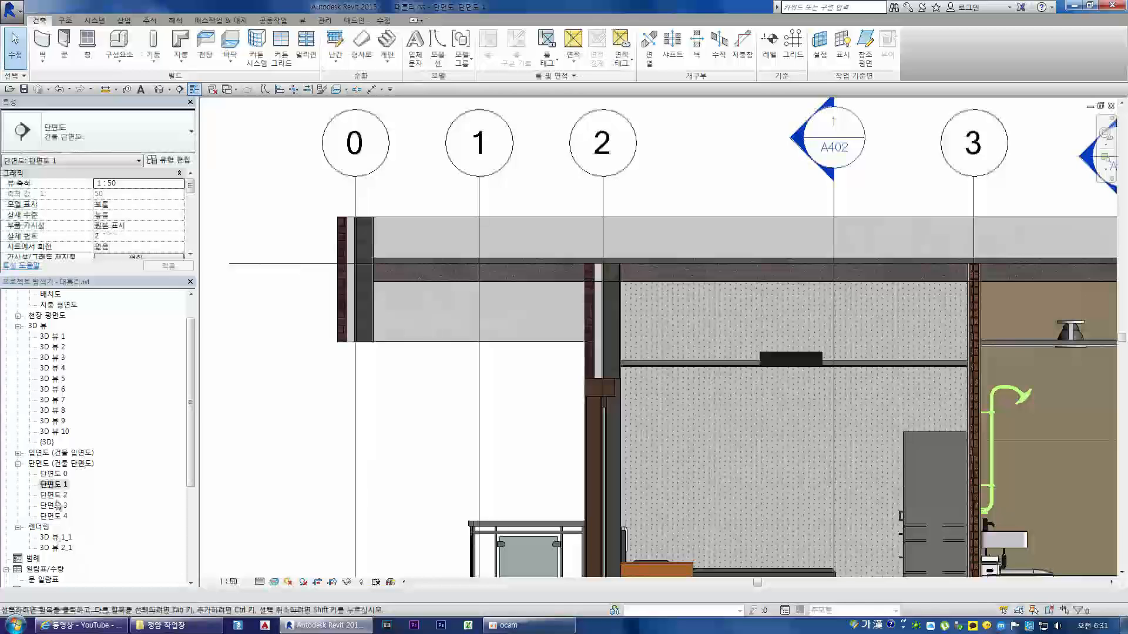
double_click(55, 494)
scroll(399, 300, "up", 6)
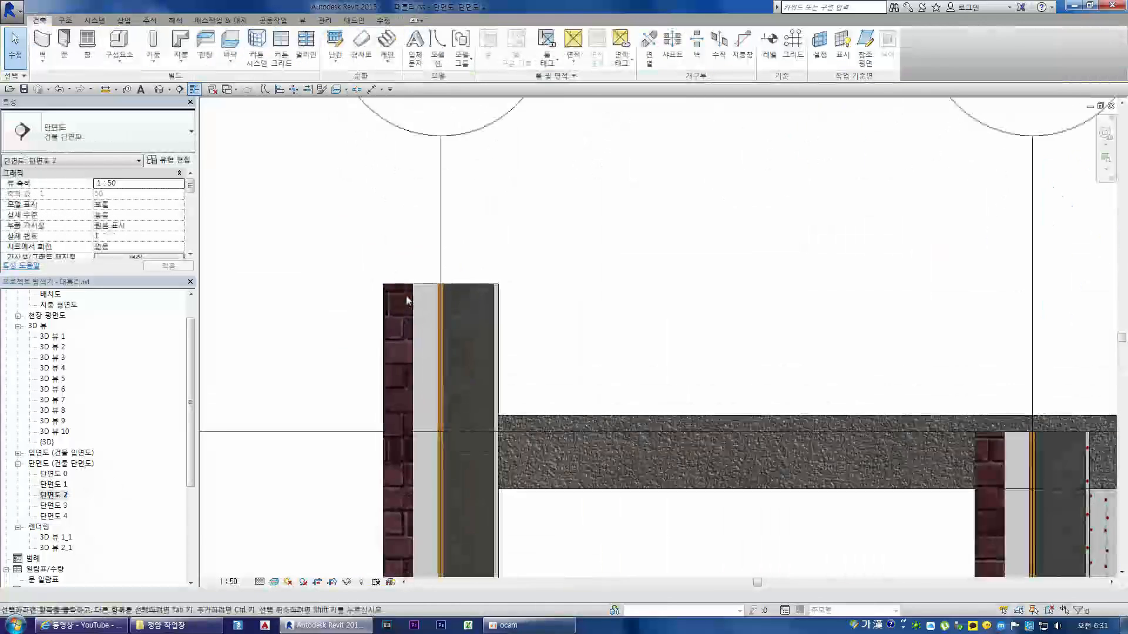
double_click(54, 484)
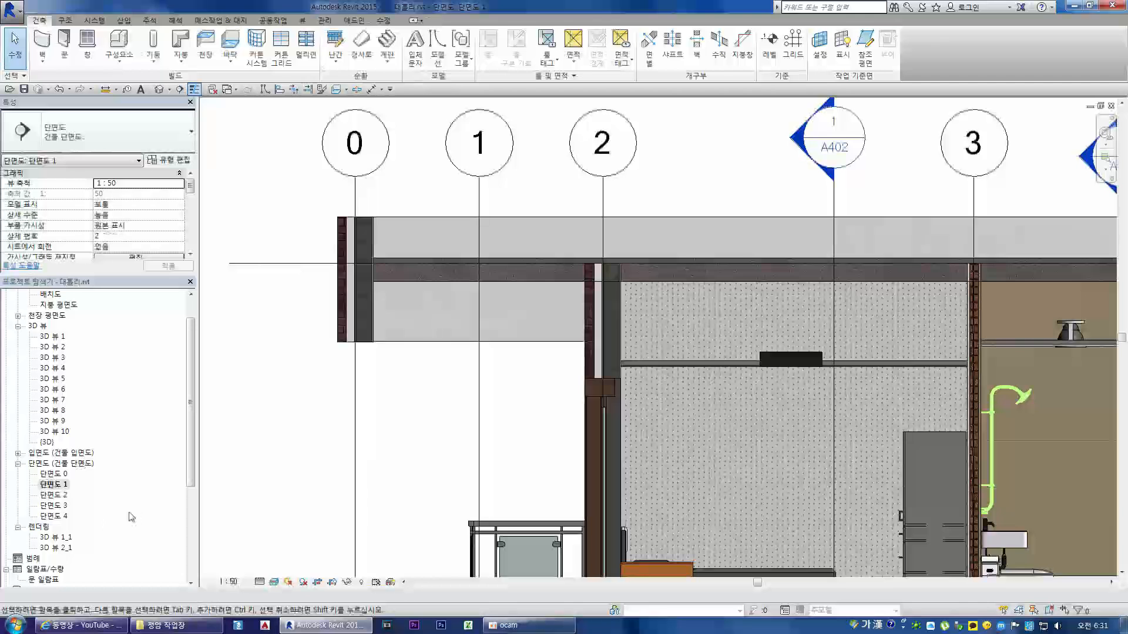
double_click(54, 495)
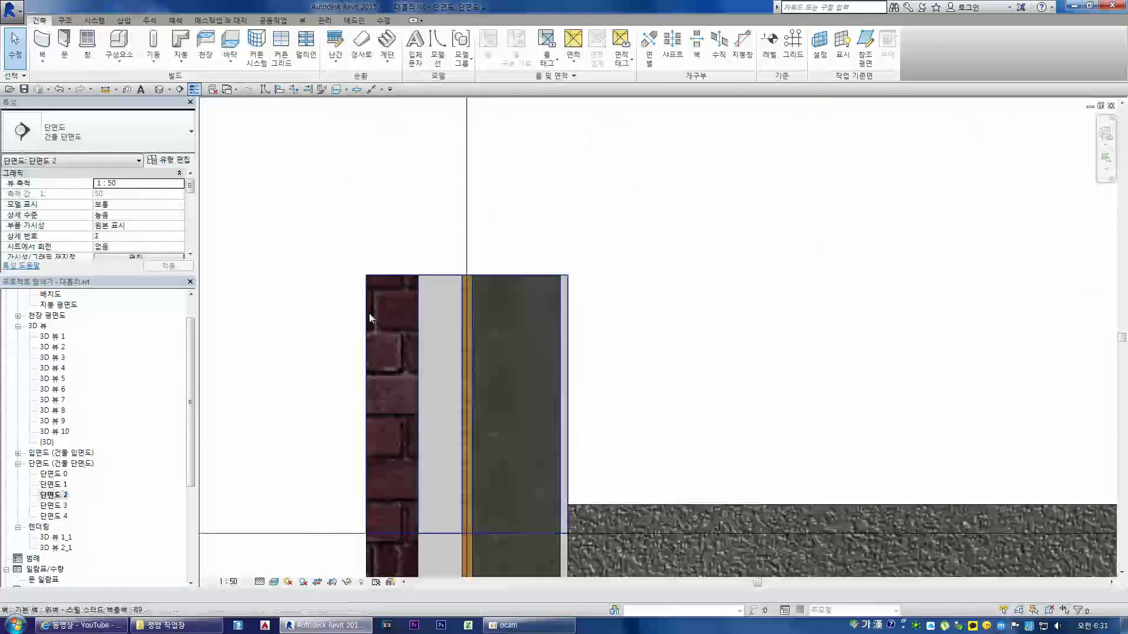
Step: Select the upper and lower exterior wall pieces at grid A in 단면도 2 in turn, and clear the selection
left_click(371, 317)
scroll(498, 280, "down", 3)
left_click(450, 497)
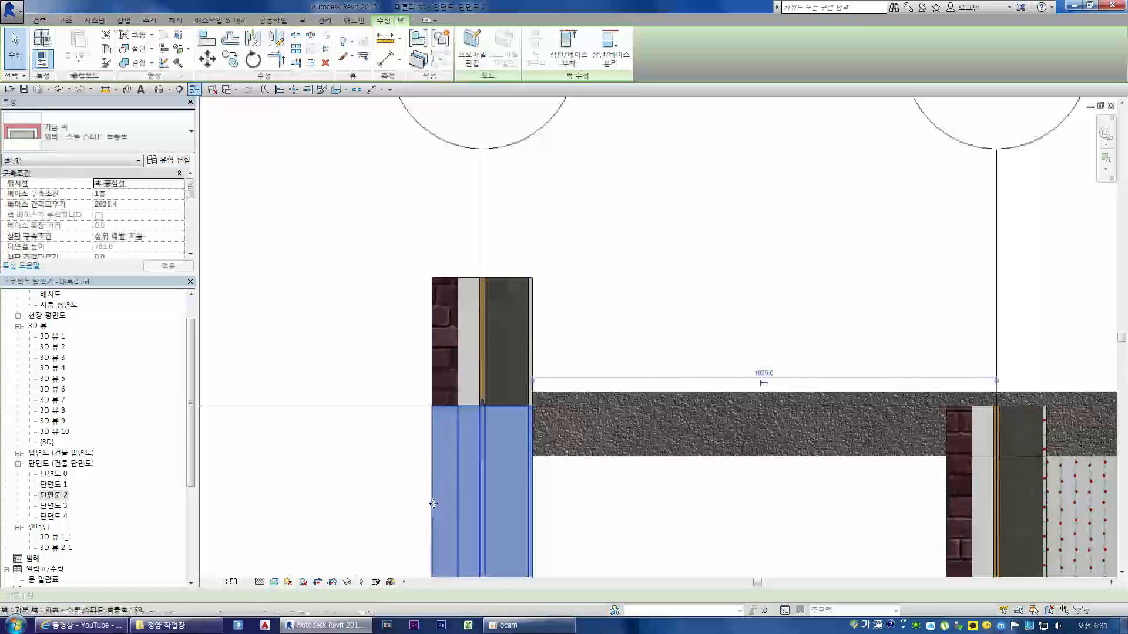
scroll(450, 389, "down", 2)
key("Escape")
scroll(453, 390, "down", 5)
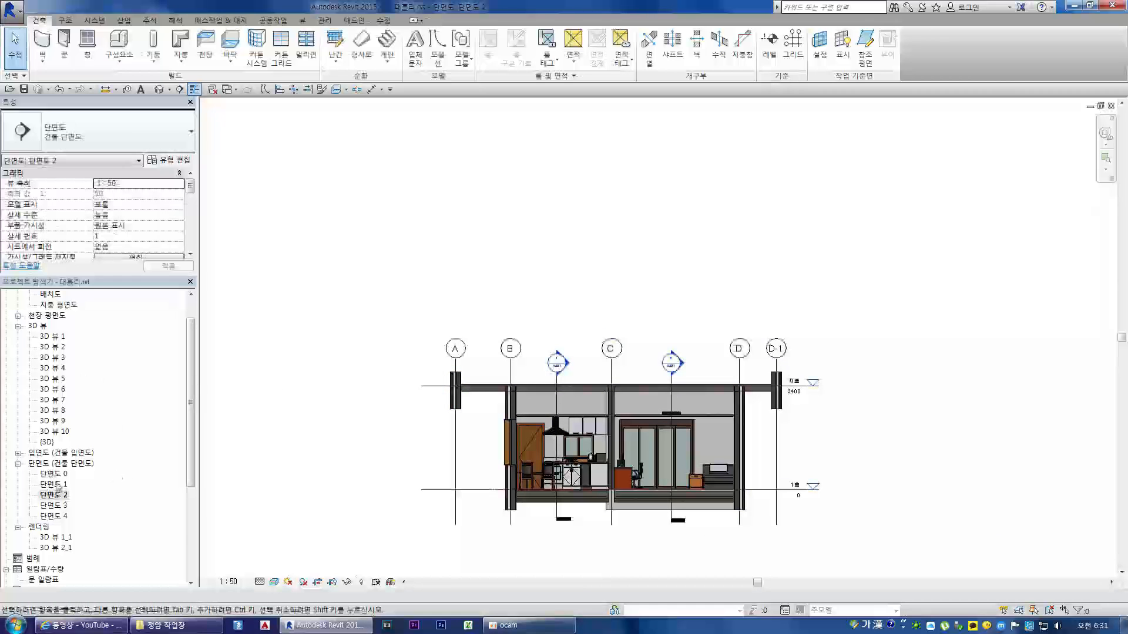
Step: Open the 1층 평면도 floor plan and examine the layer wrapping at the exterior wall end near grids A and 5
left_click_drag(192, 390, 192, 356)
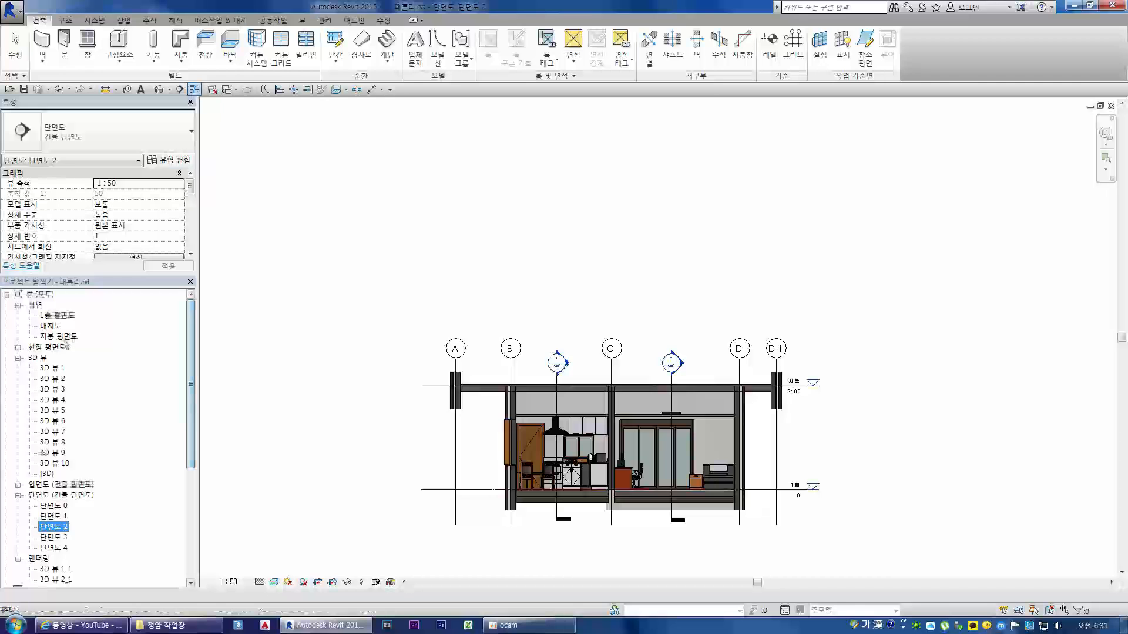
double_click(58, 316)
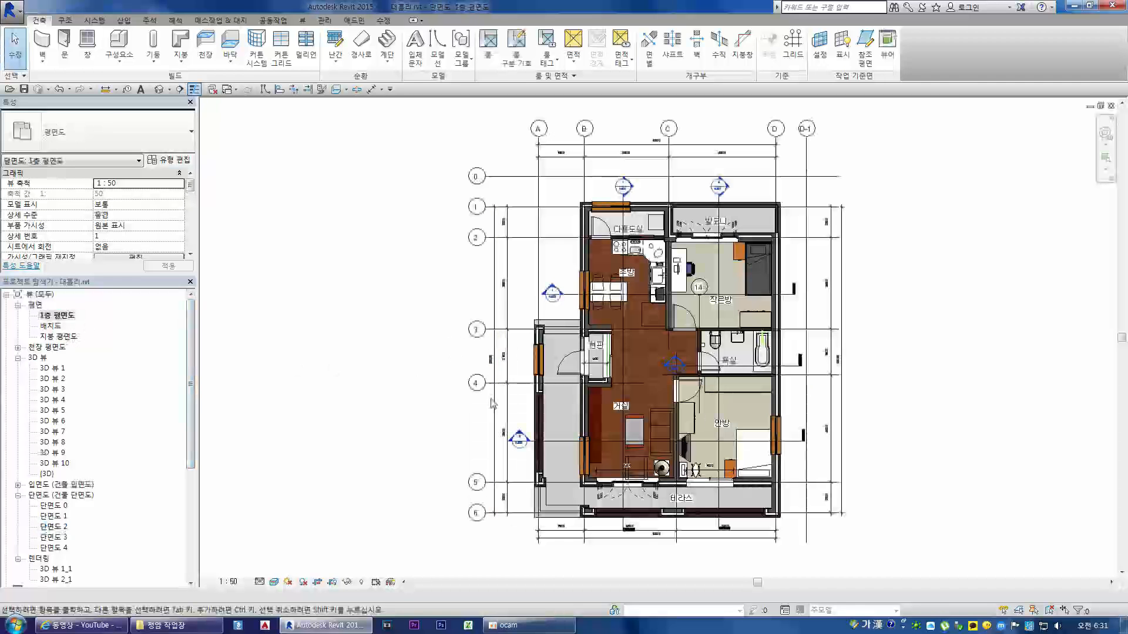
scroll(520, 460, "up", 5)
scroll(519, 460, "up", 6)
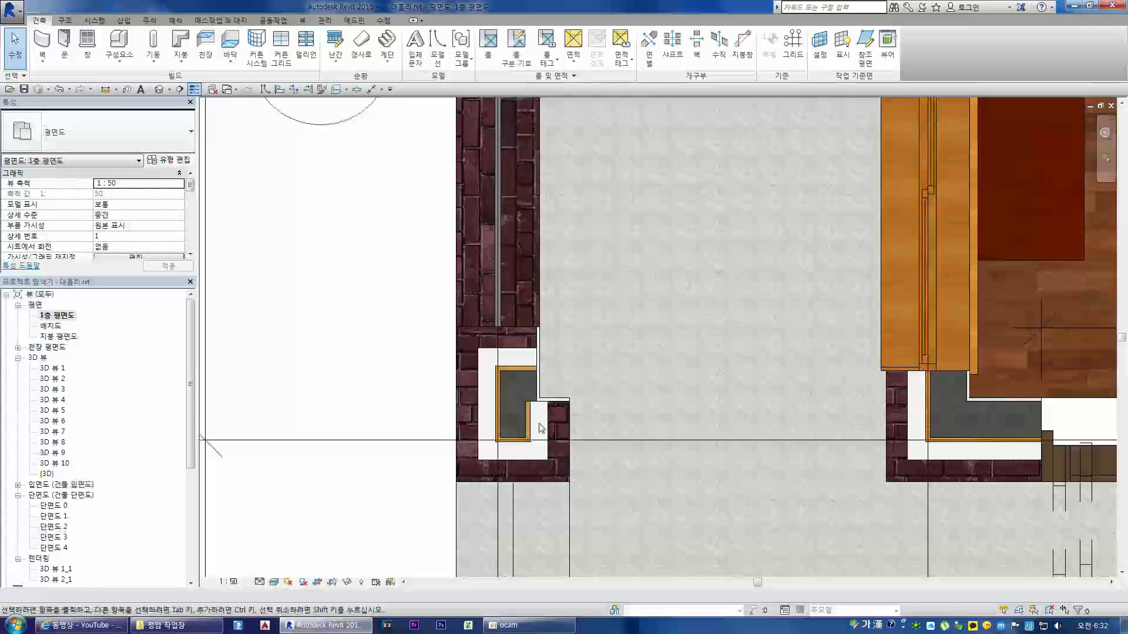
Step: Undo the last two commands together, the view lighting scheme choice and the rendering quality setting
scroll(541, 428, "down", 5)
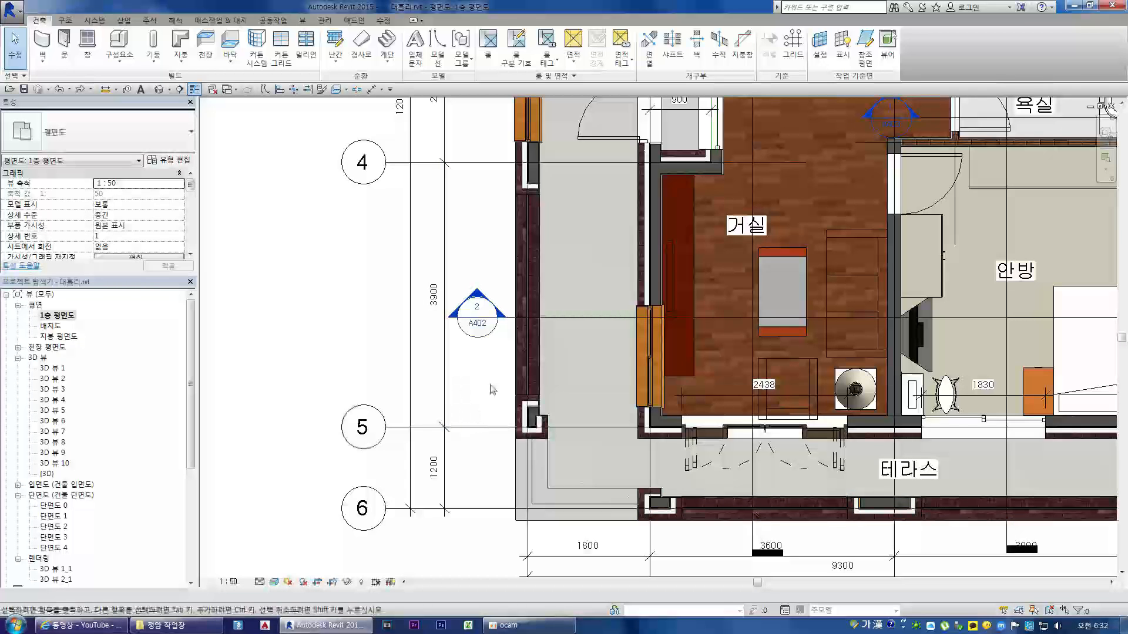
left_click(69, 89)
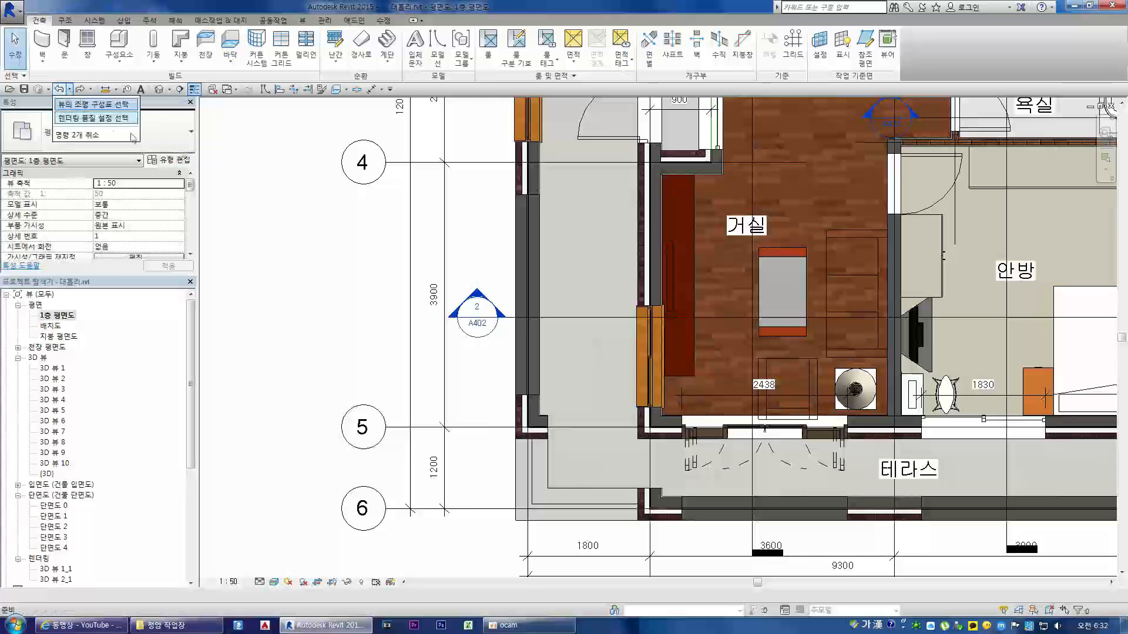
left_click(90, 118)
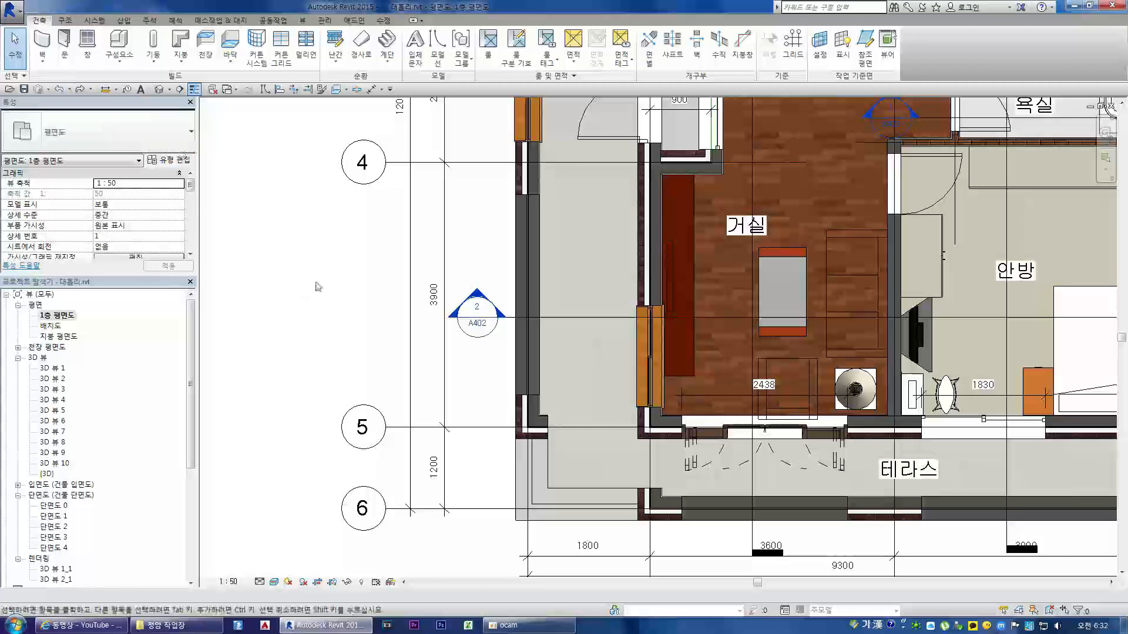
scroll(499, 417, "down", 2)
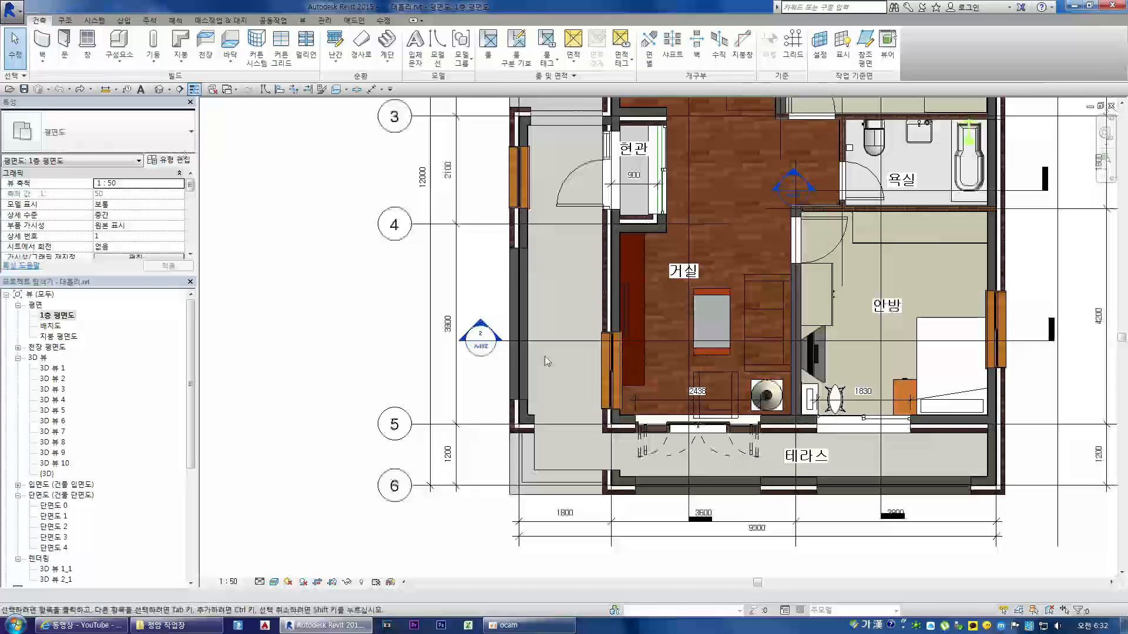
Step: View 단면도 0, expand the ceiling plans and open 1층 천장 평면도 to examine the ceilings and light fixtures
double_click(52, 506)
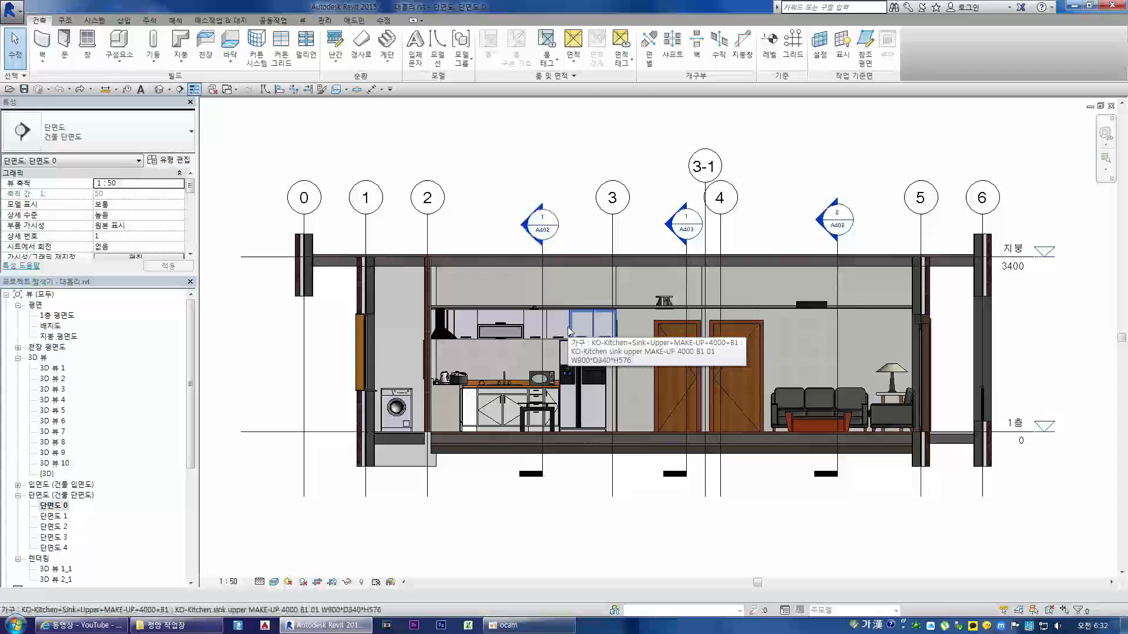
left_click(18, 347)
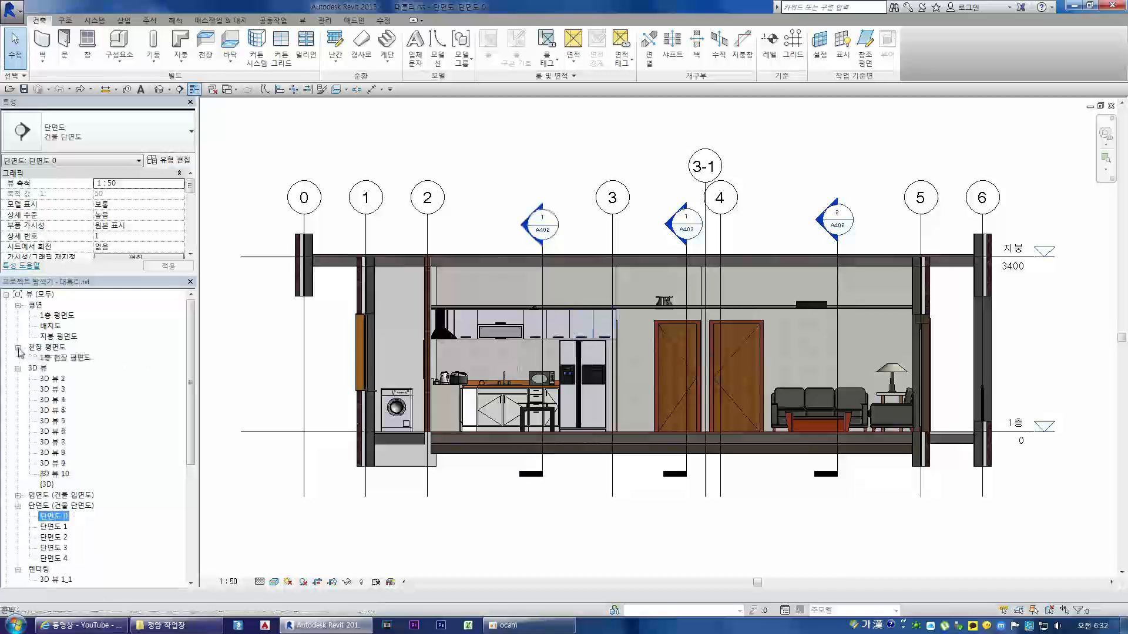
double_click(62, 357)
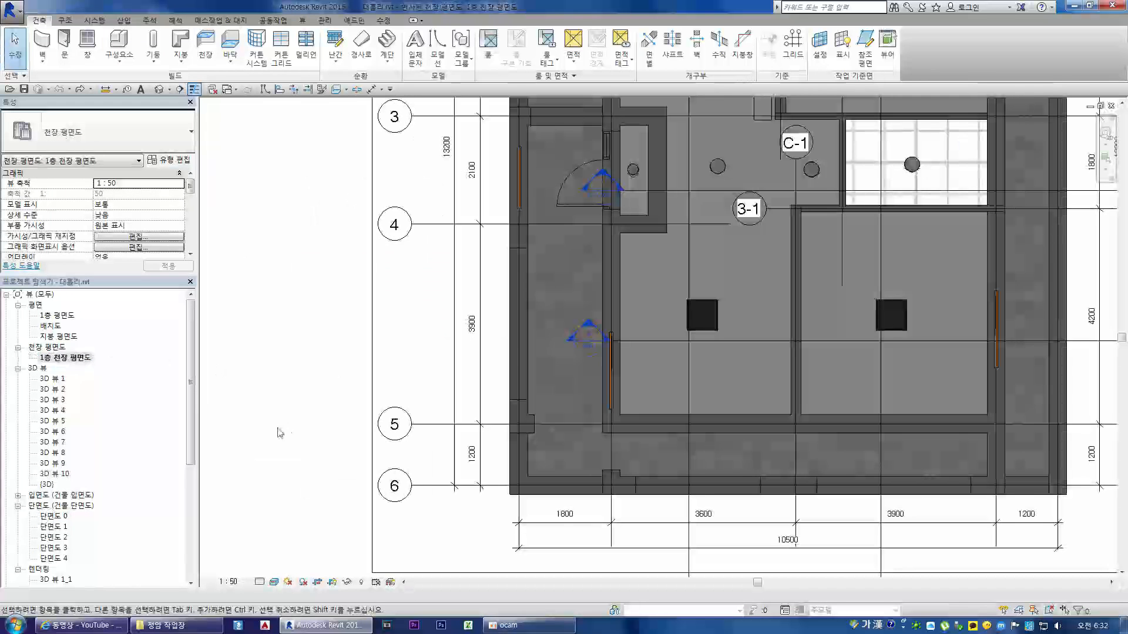
scroll(627, 346, "down", 5)
scroll(618, 295, "down", 1)
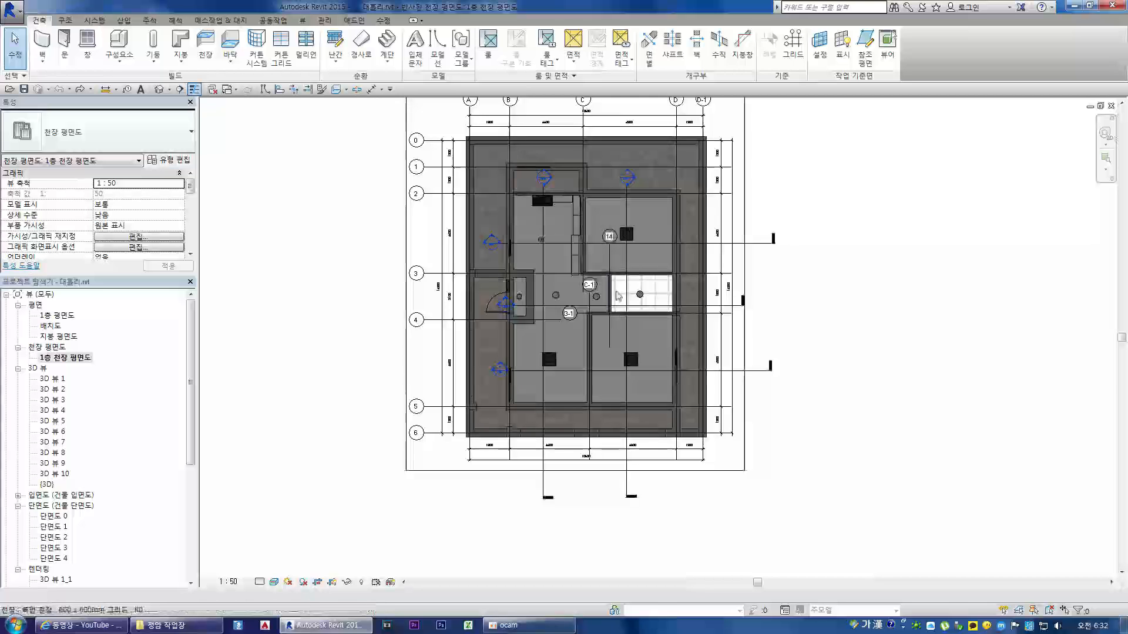
scroll(431, 393, "up", 3)
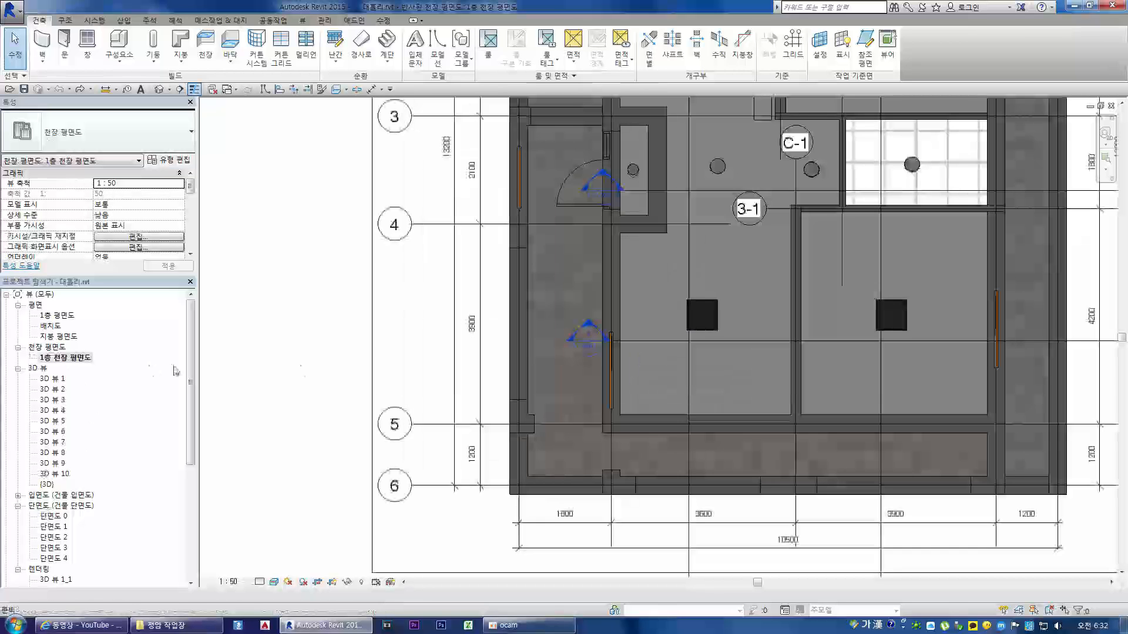
scroll(421, 399, "down", 2)
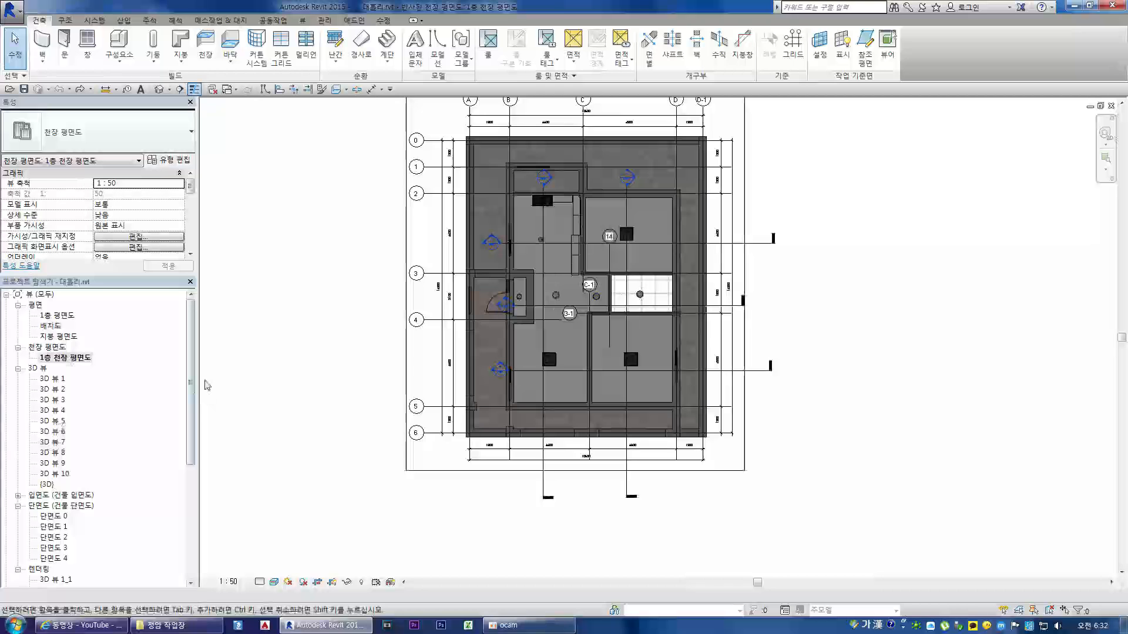
Step: Return to 단면도 0 and select the 콘크리트-주택용 마루 425mm floor to point out its extent
scroll(65, 364, "down", 1)
left_click(65, 325)
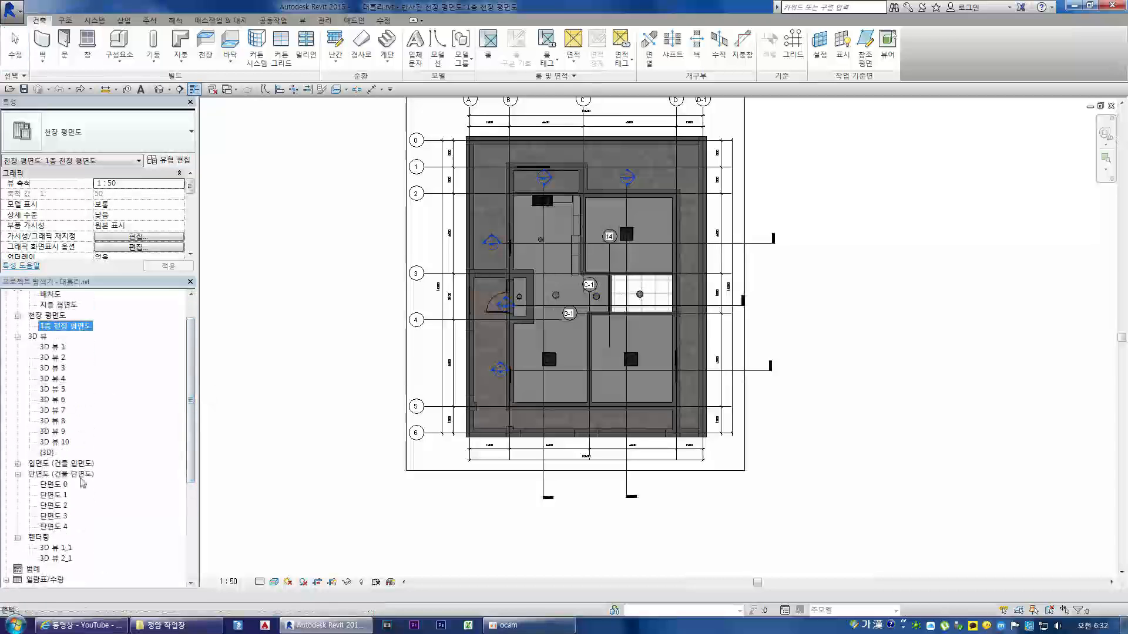
double_click(53, 484)
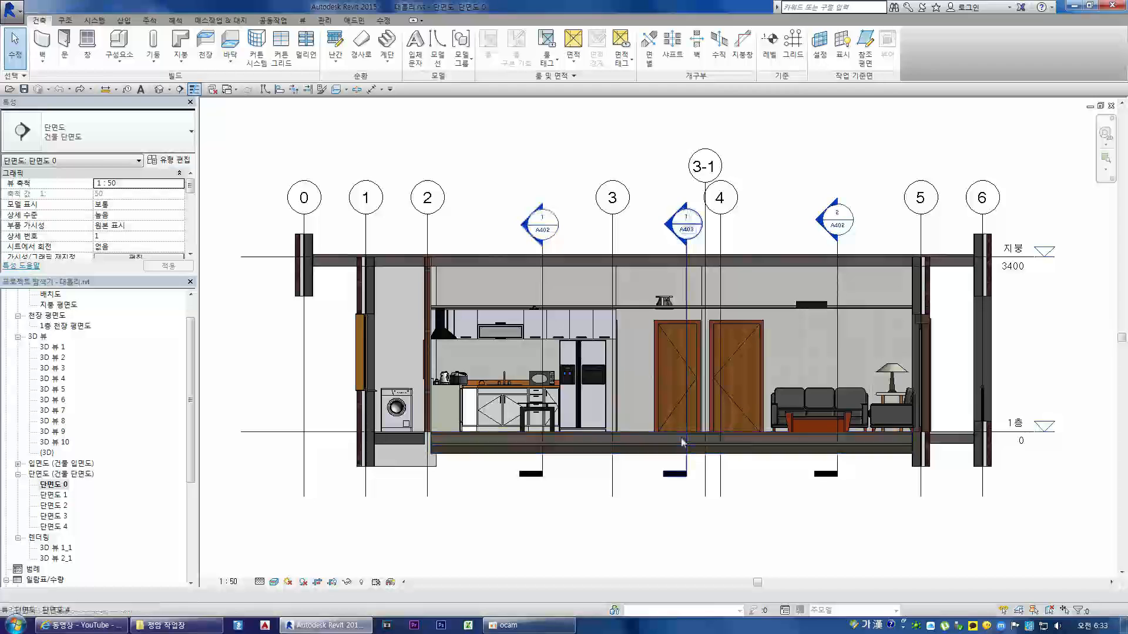
left_click(626, 435)
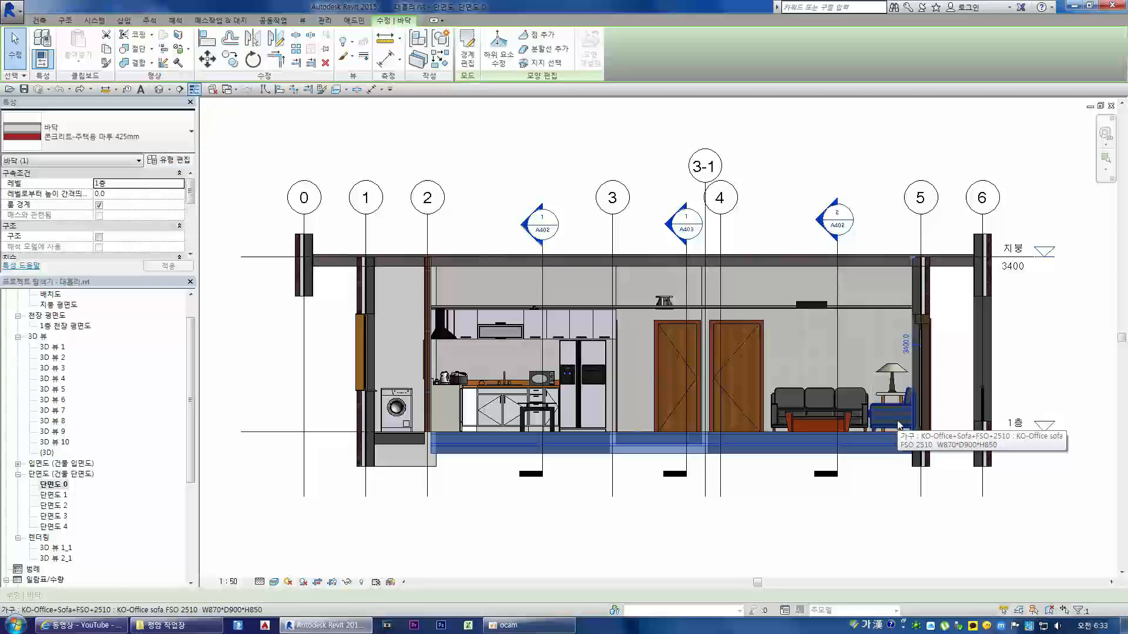
left_click(796, 489)
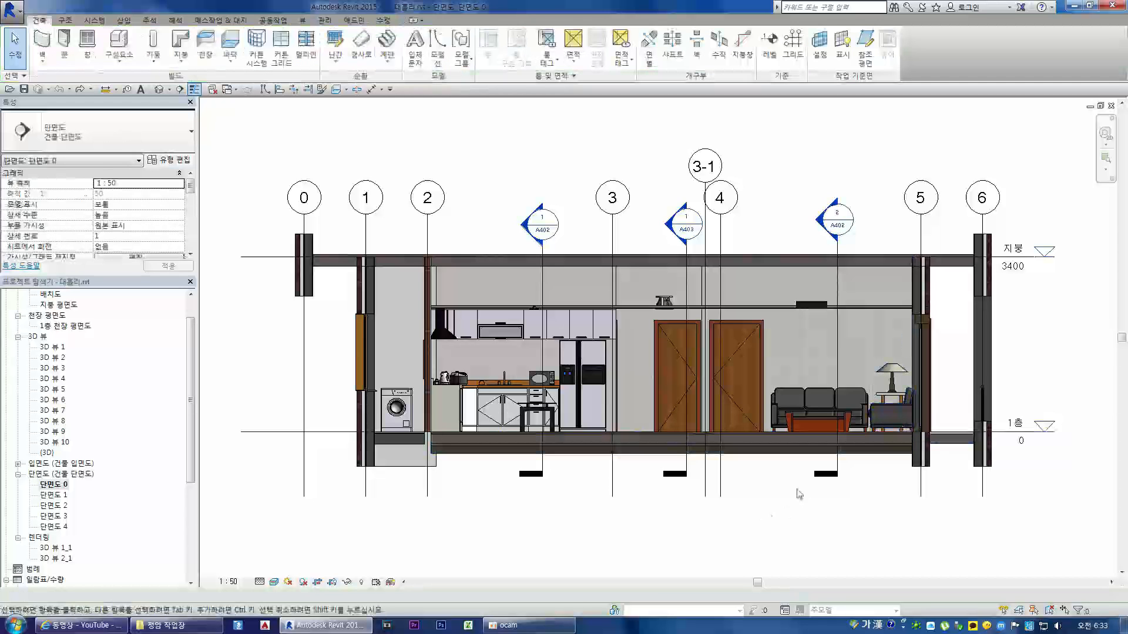
left_click(738, 435)
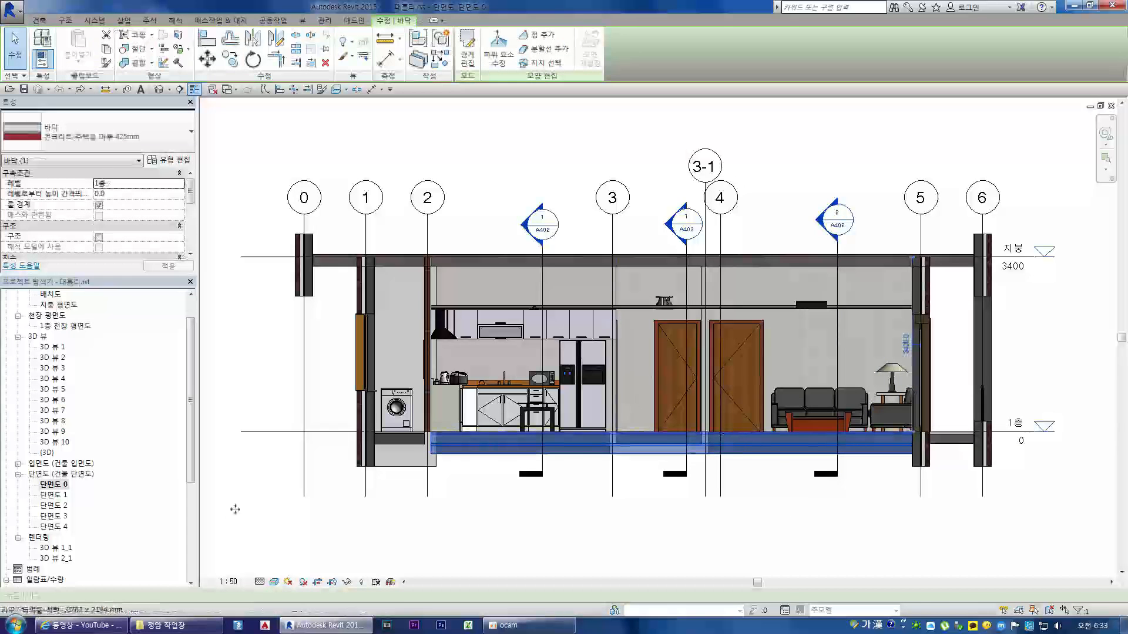
Step: Open 단면도 4, clear the floor selection and examine the section through the entrance and bathroom
double_click(58, 528)
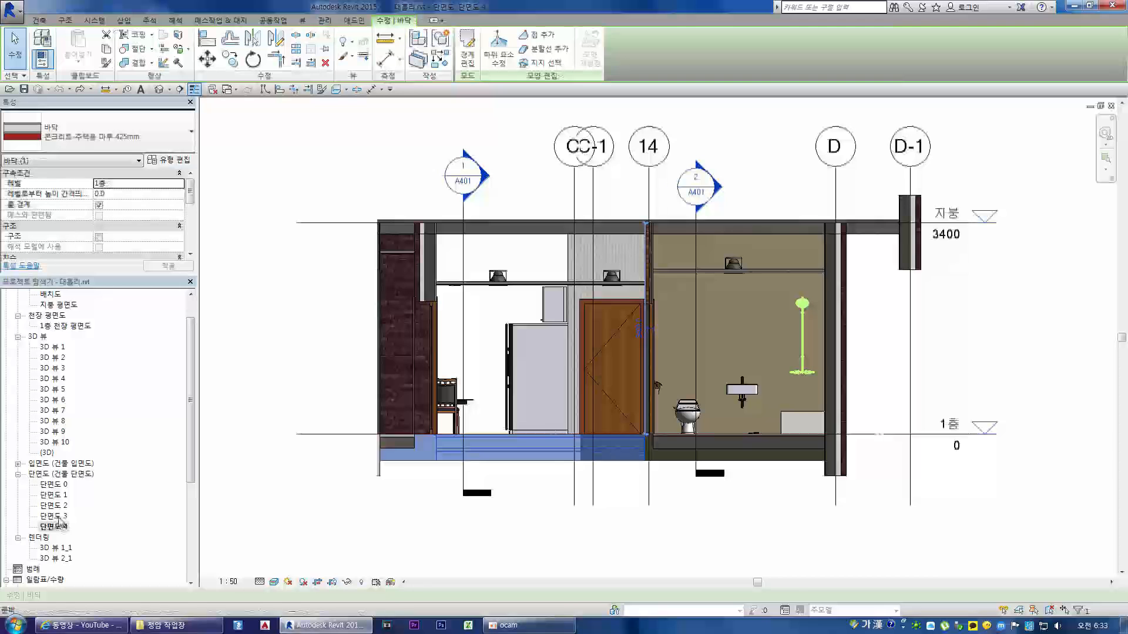
left_click(674, 512)
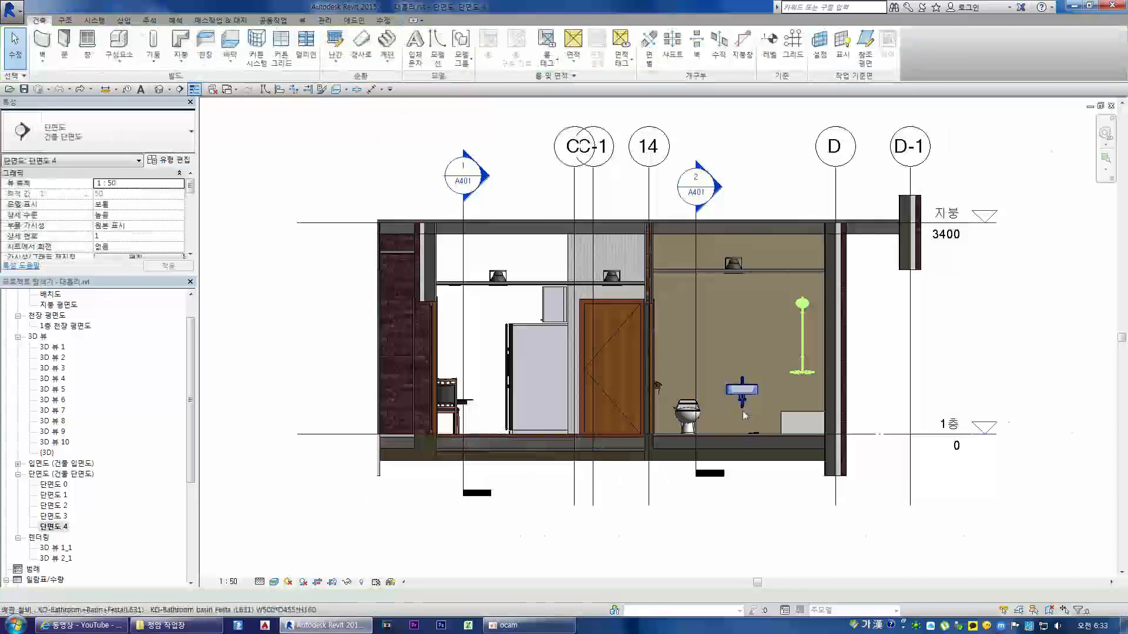
scroll(802, 399, "up", 2)
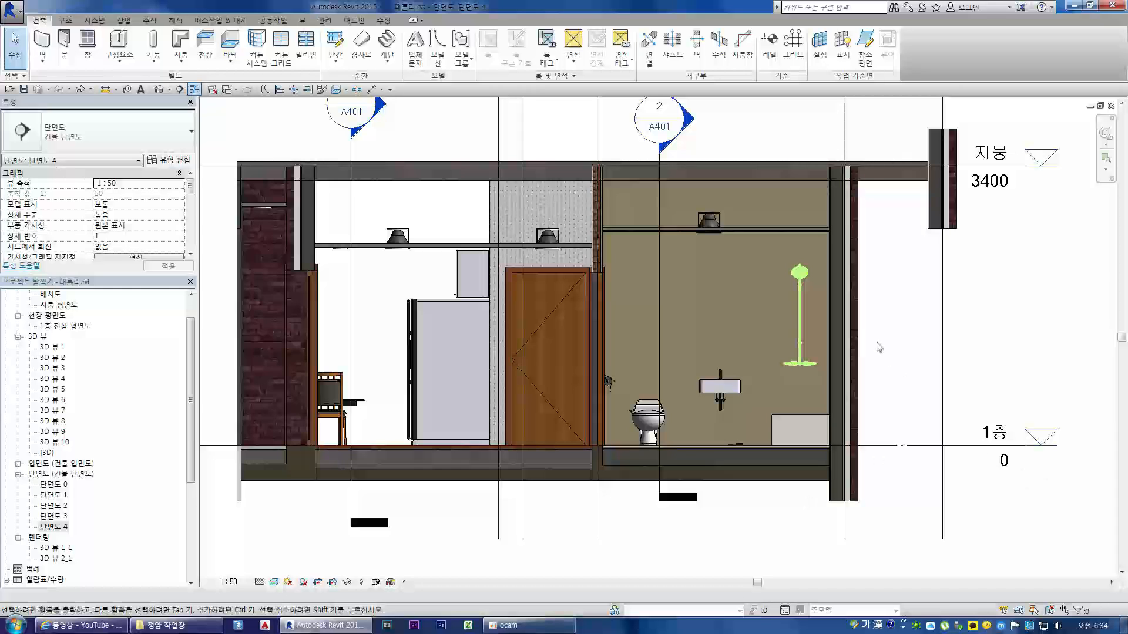
Step: Close Revit, the 정암 작업장 folder window and the YouTube browser window
left_click(1112, 6)
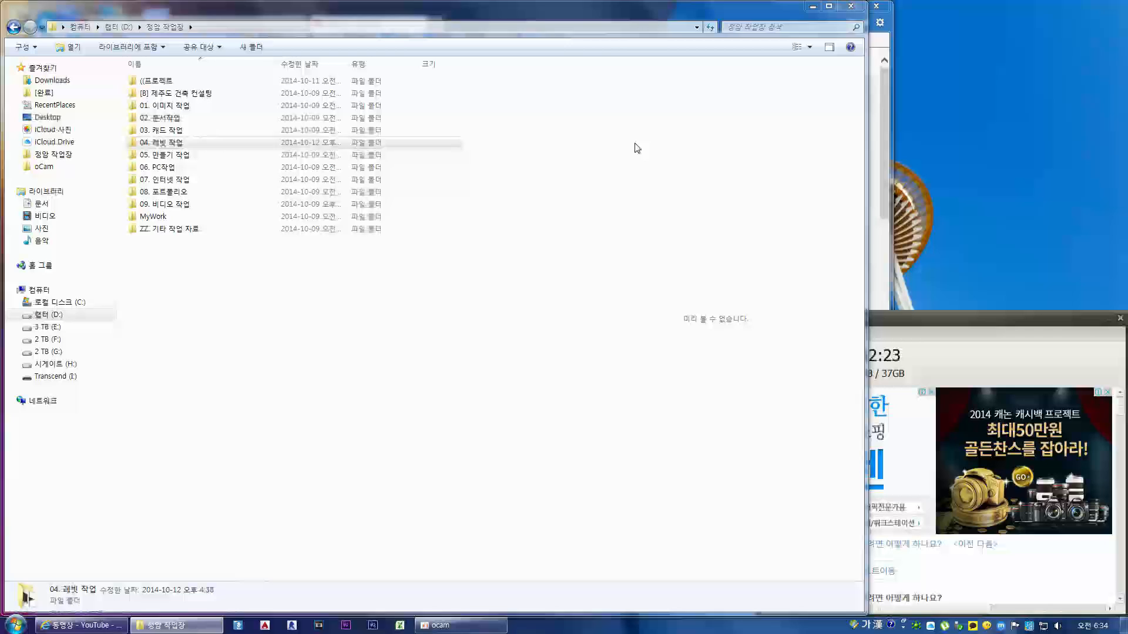
left_click(848, 9)
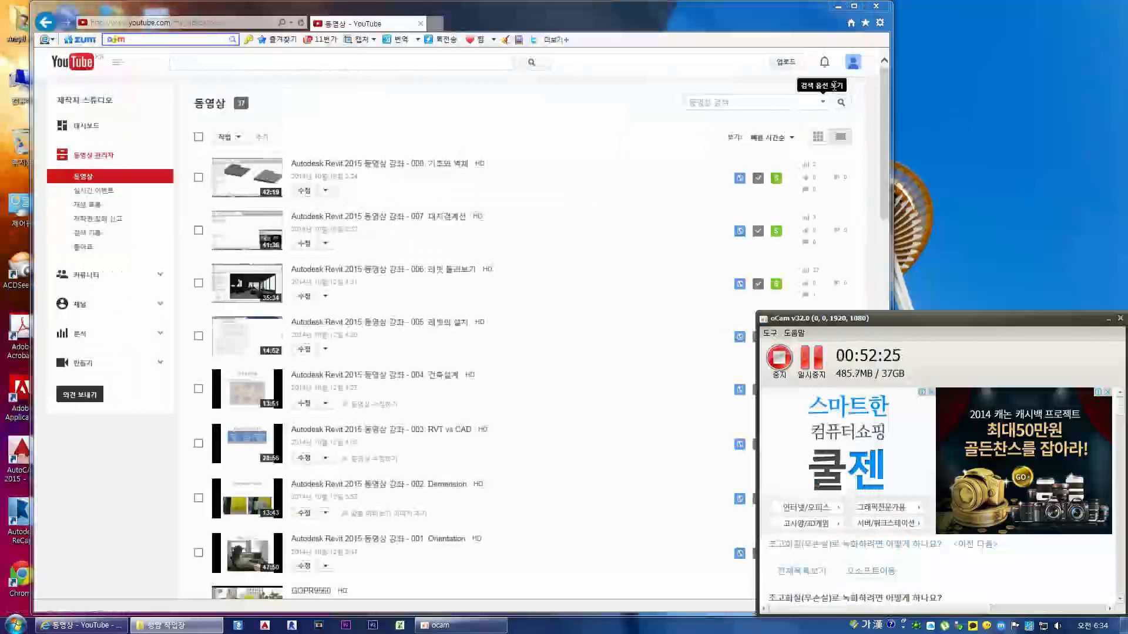
left_click(877, 8)
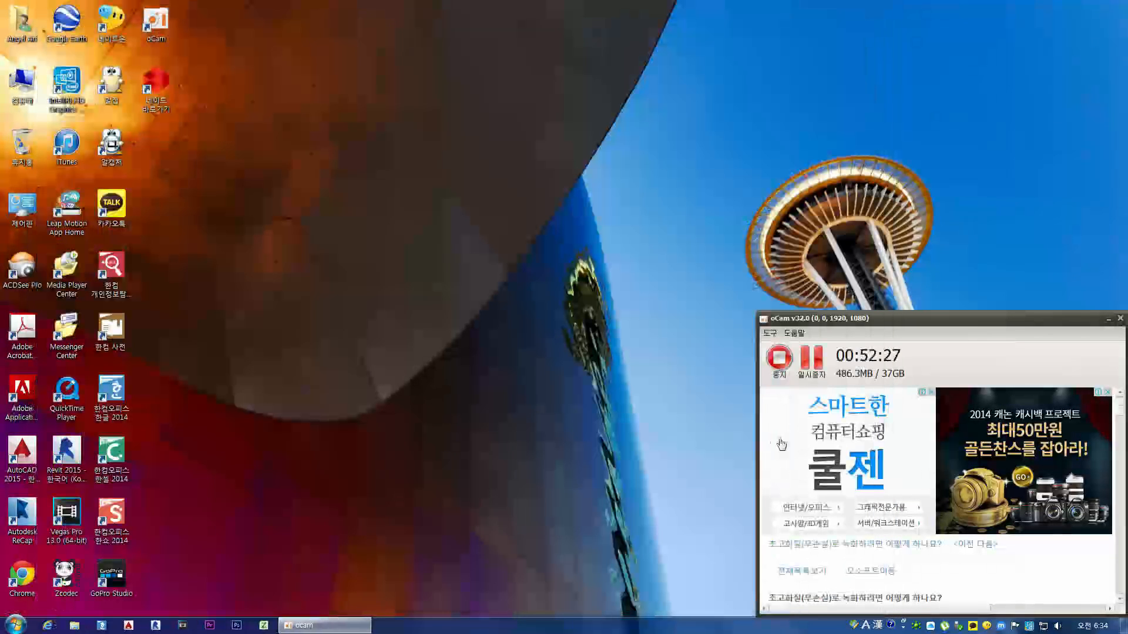